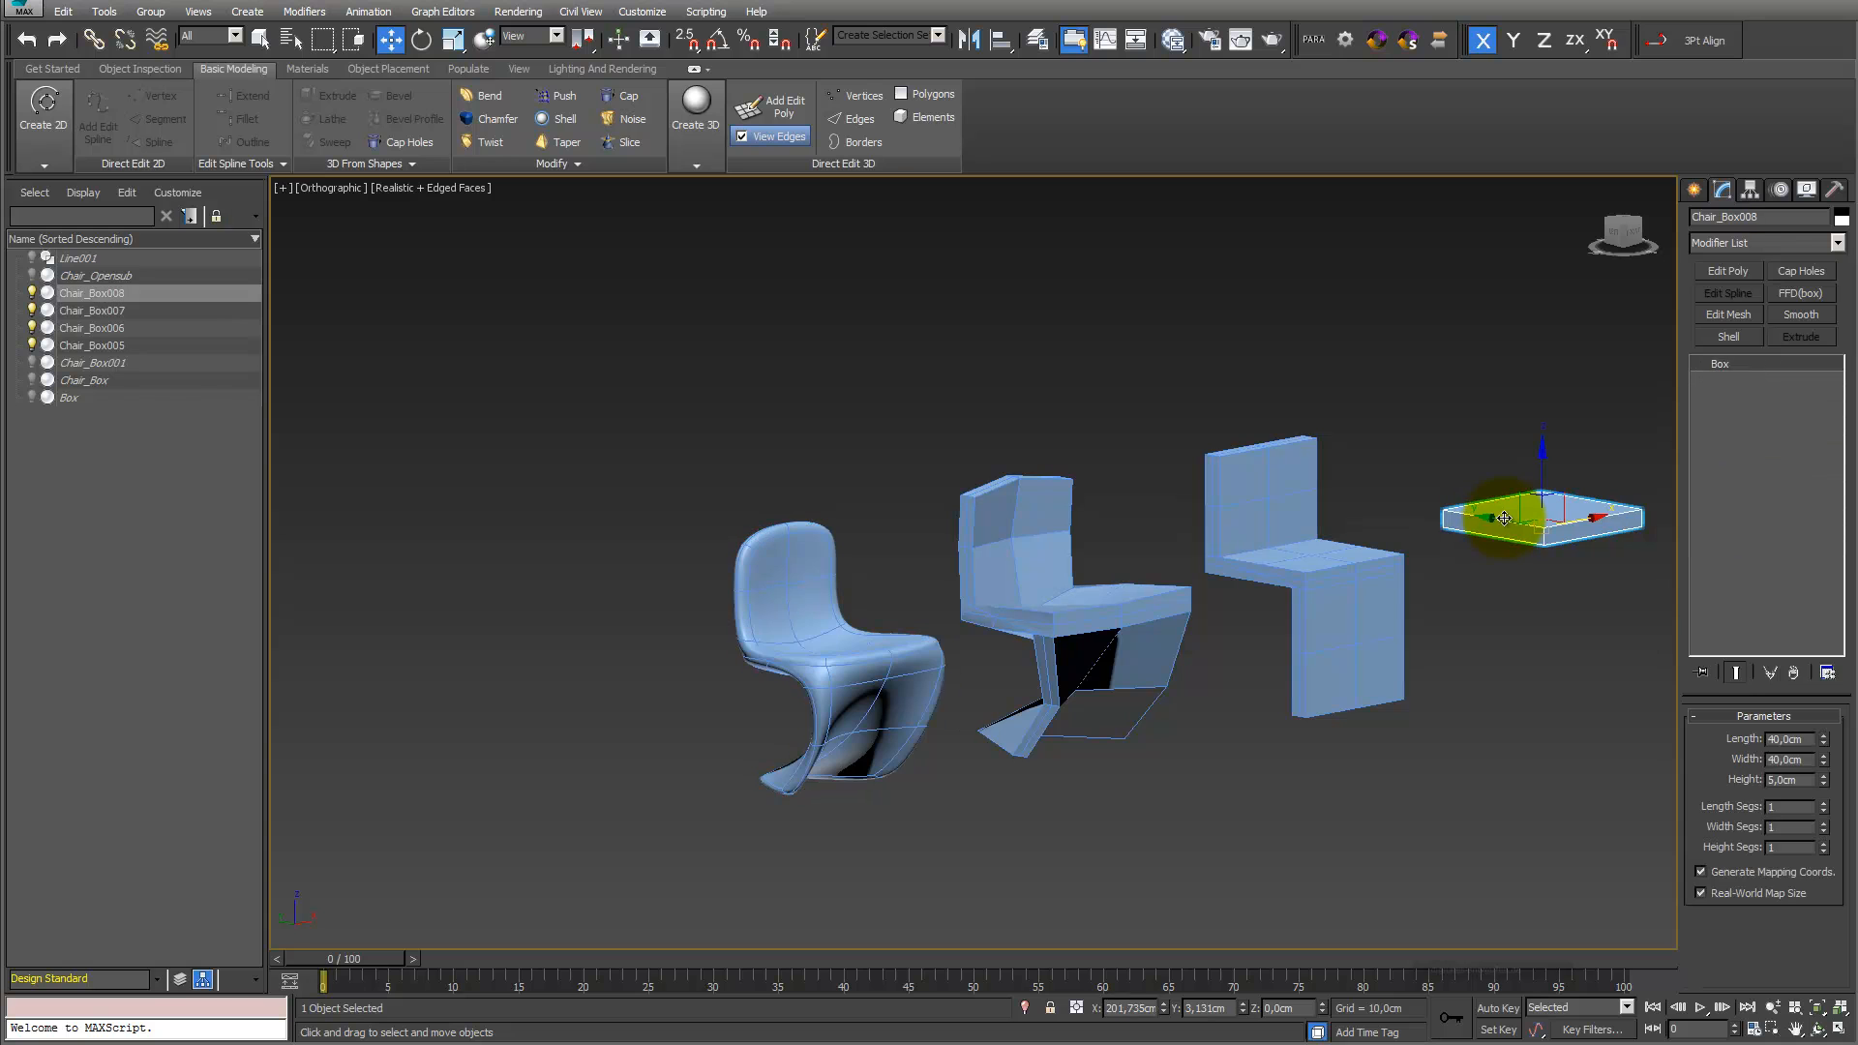
Set the Connect Edges slide to 75 in the EP_Connect_Back modifier of the blocky chair Chair_Box005
click(1358, 570)
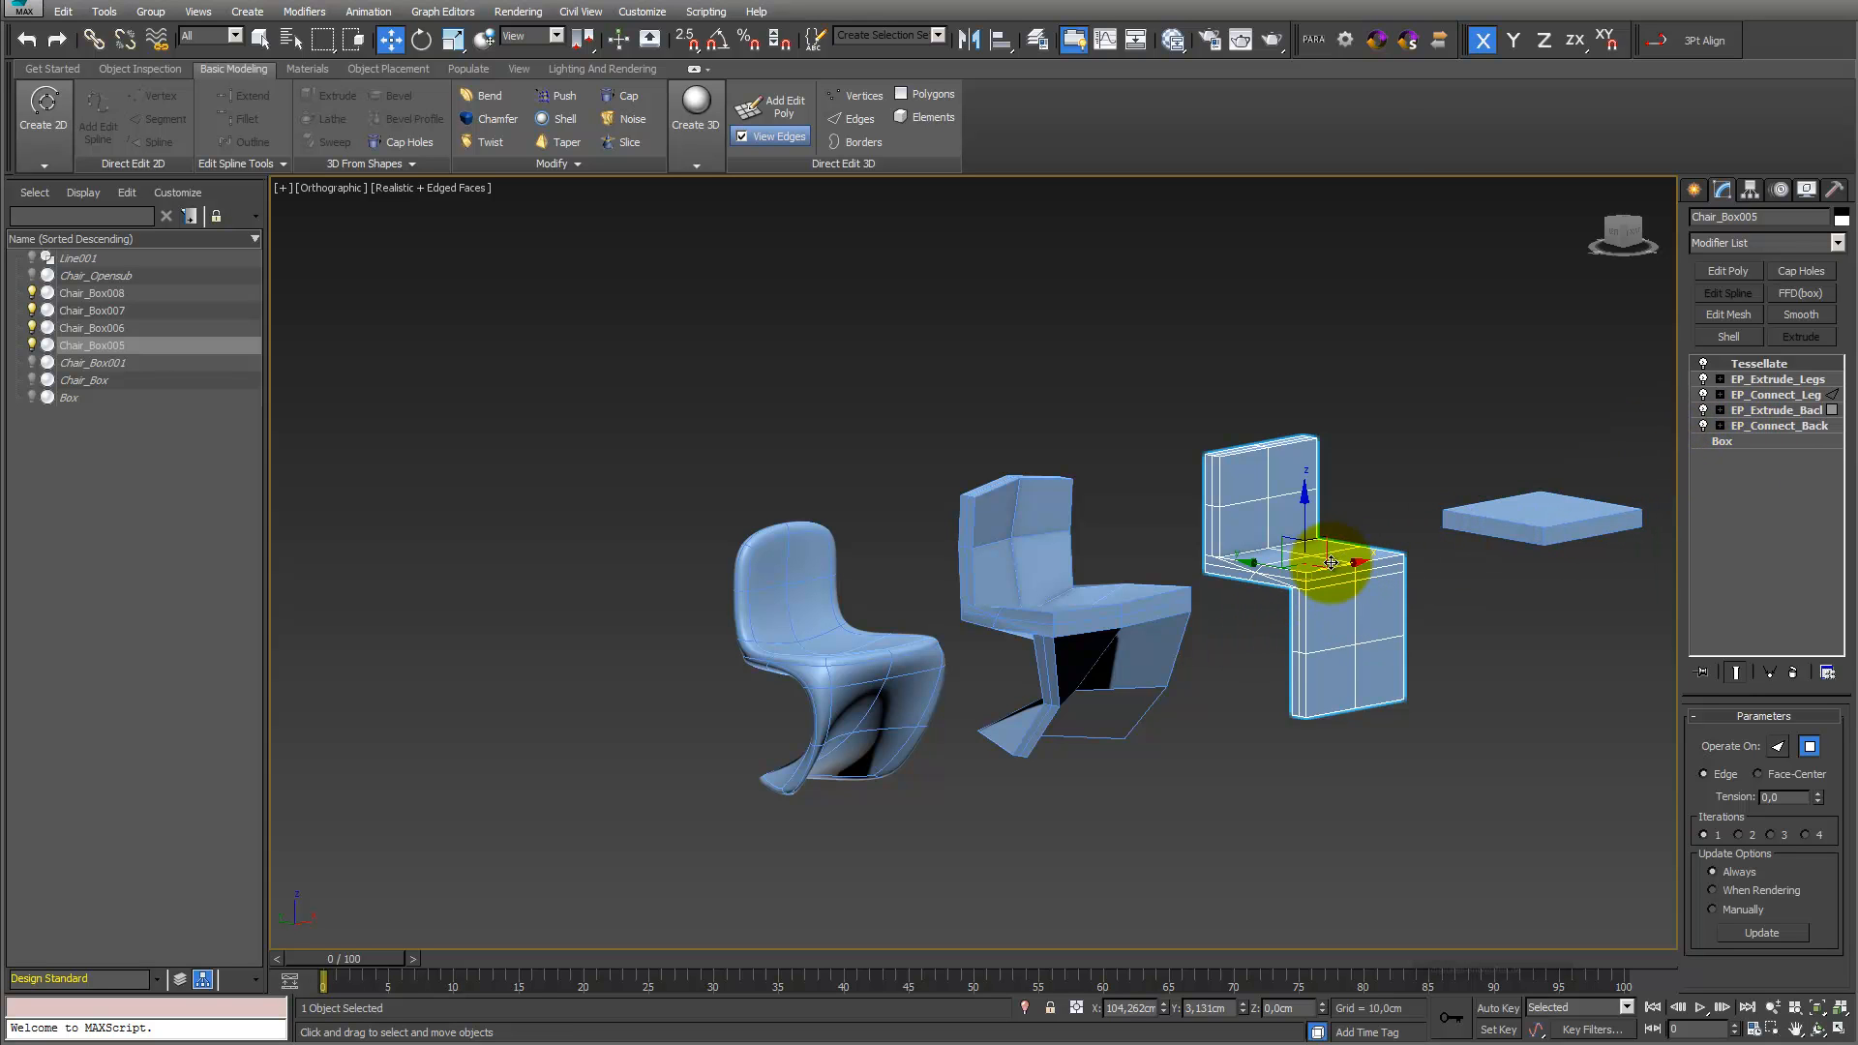
click(1774, 426)
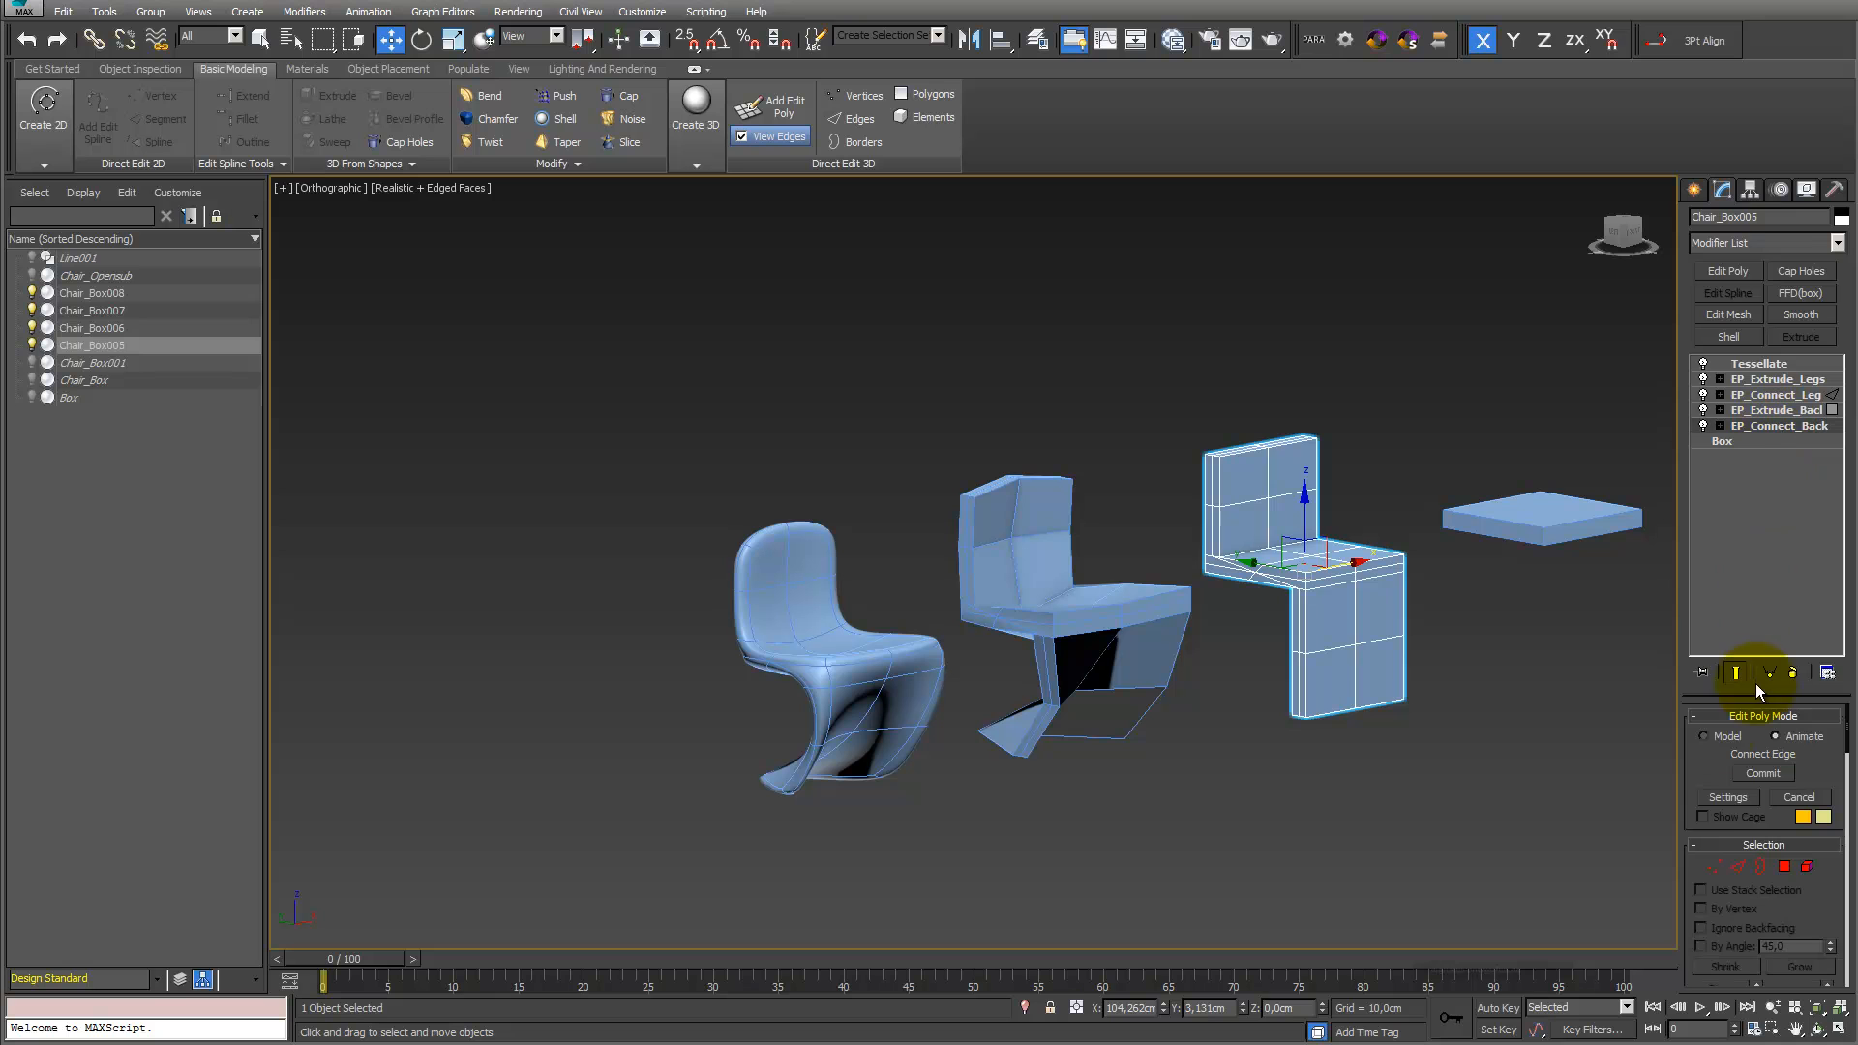
click(1732, 797)
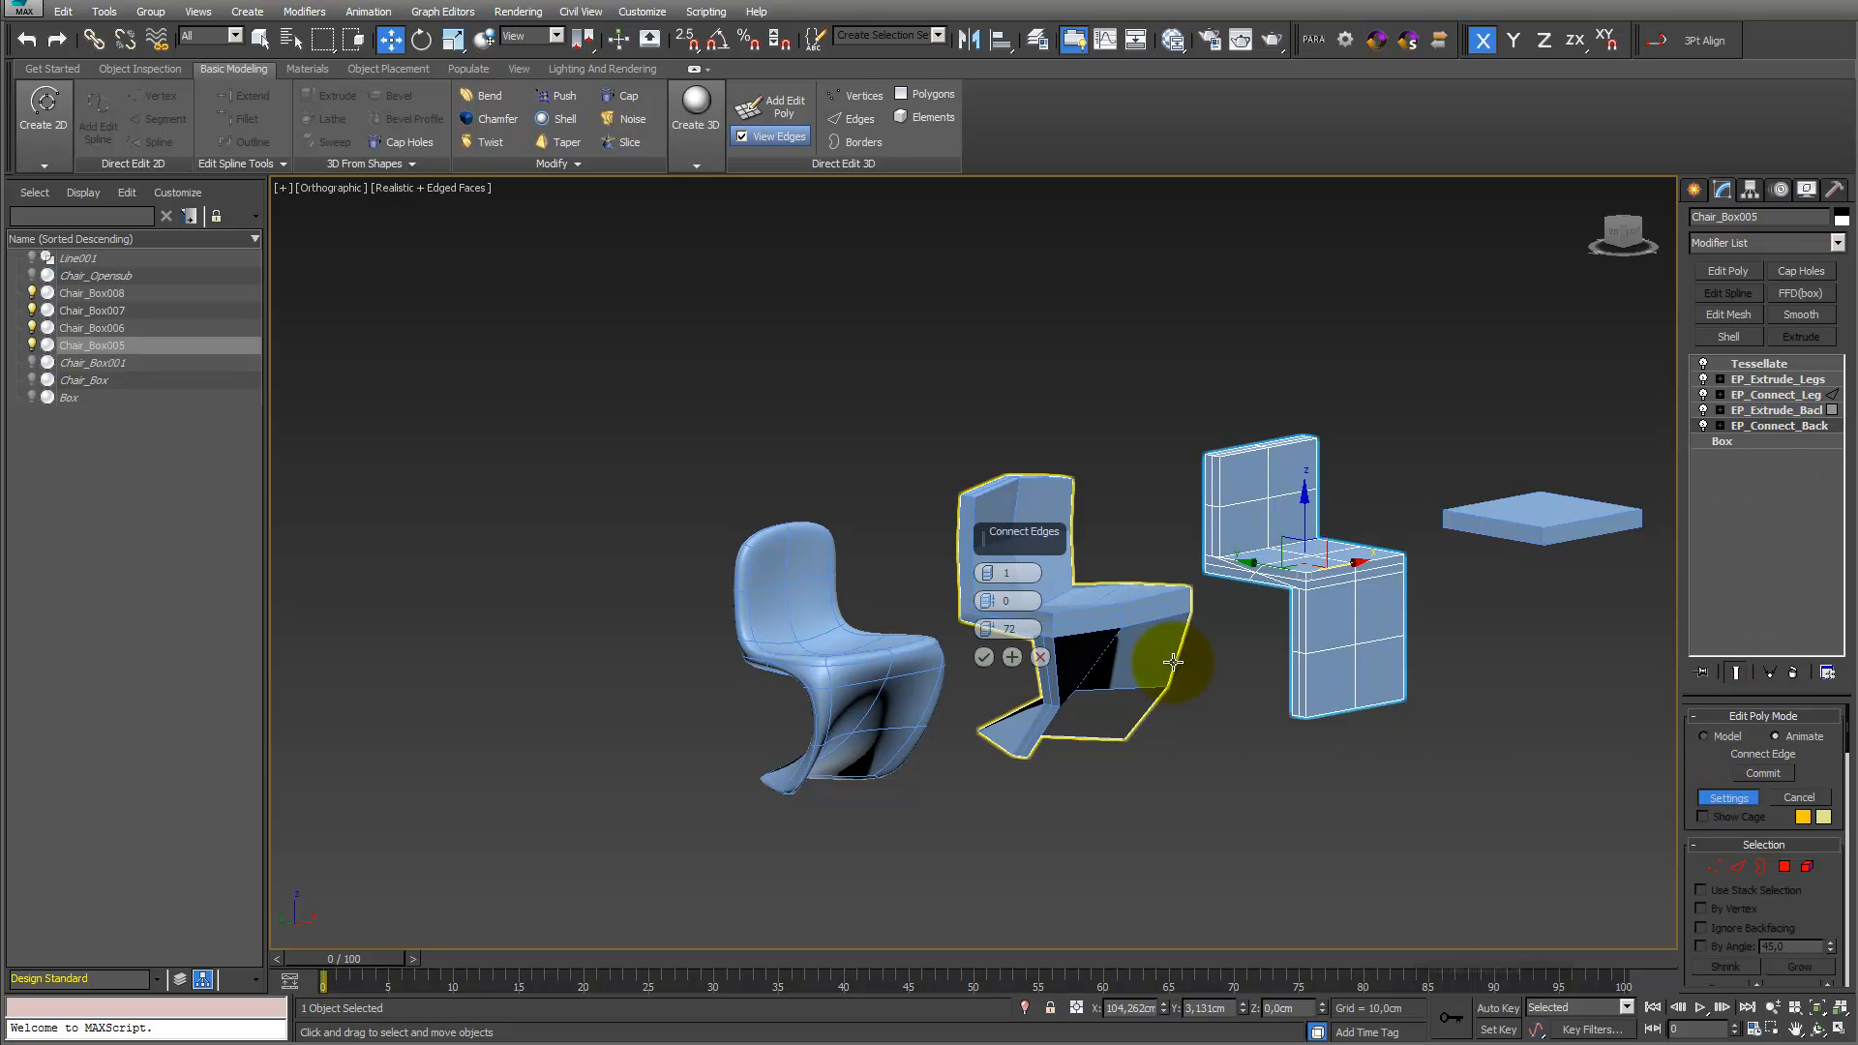
mouse_move(989, 629)
mouse_down()
mouse_move(985, 547)
mouse_move(989, 619)
mouse_move(992, 566)
mouse_move(995, 604)
mouse_up()
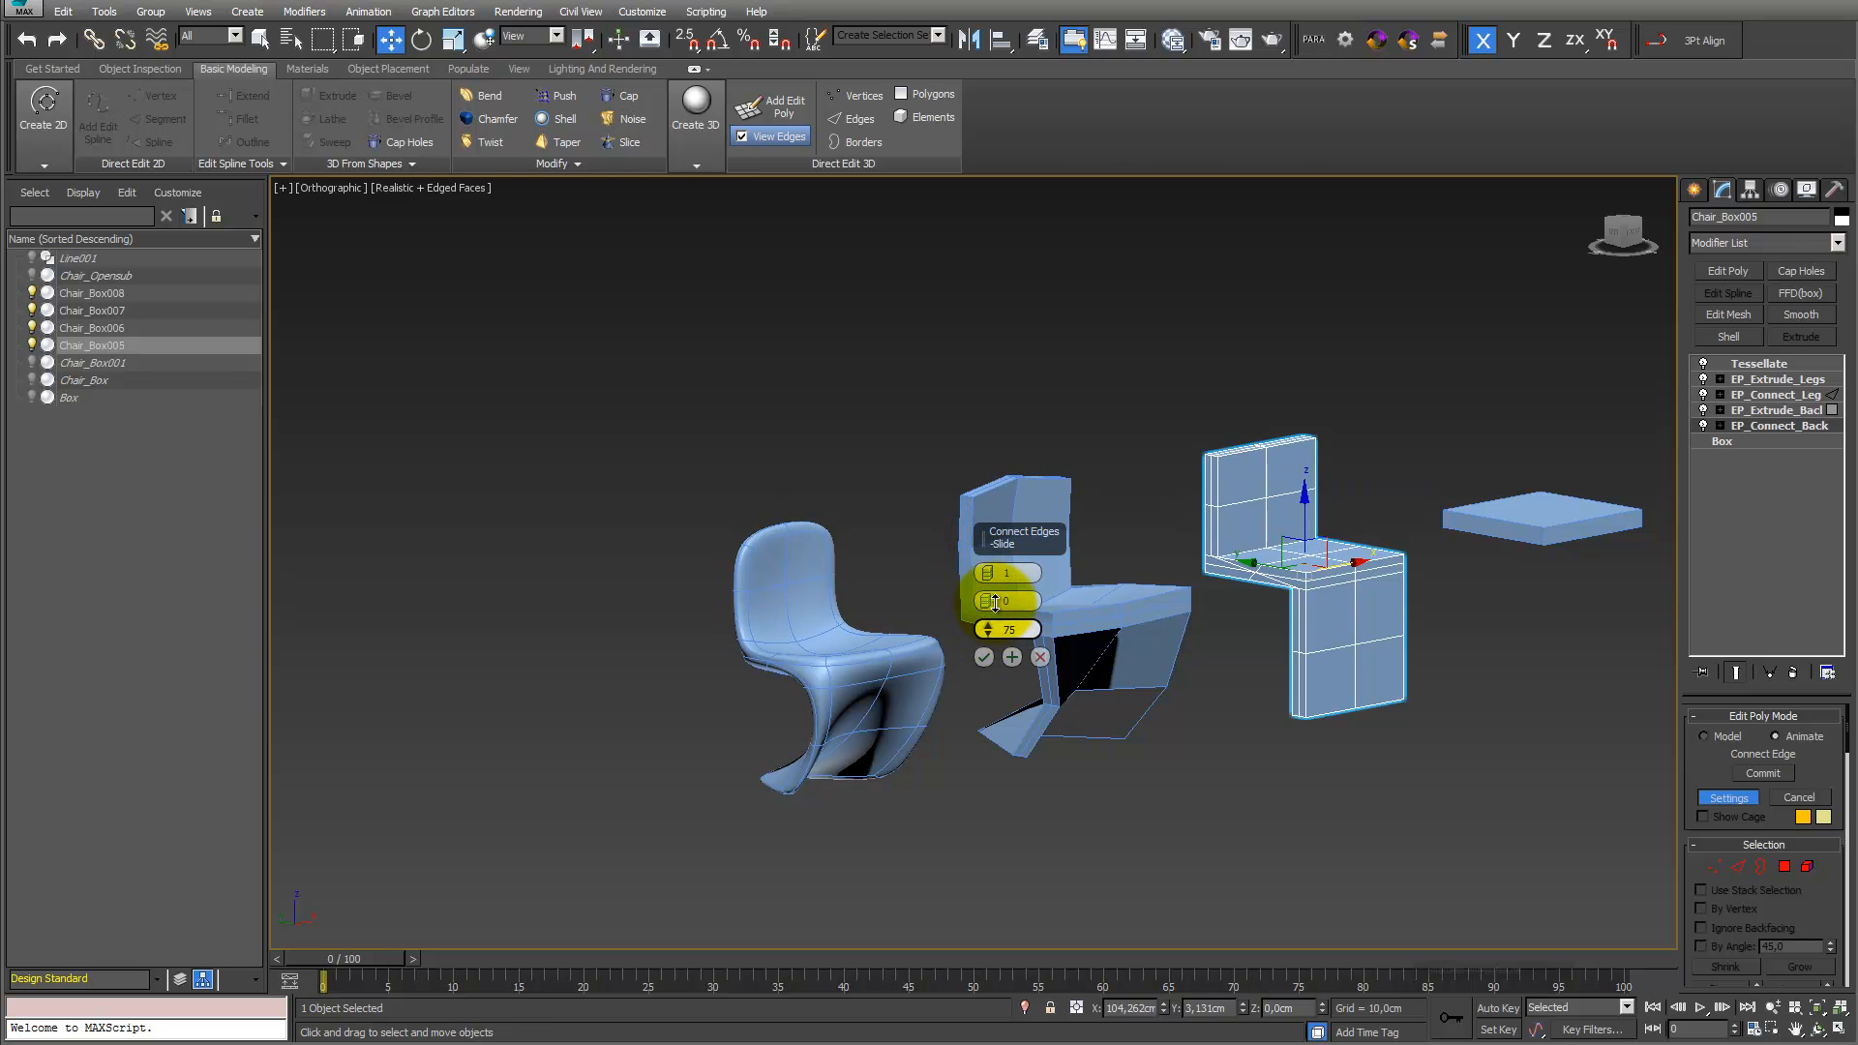
click(983, 657)
Slightly increase the polygon extrusion height in the blocky chair's EP_Extrude_Legs modifier to lengthen the legs
click(1792, 377)
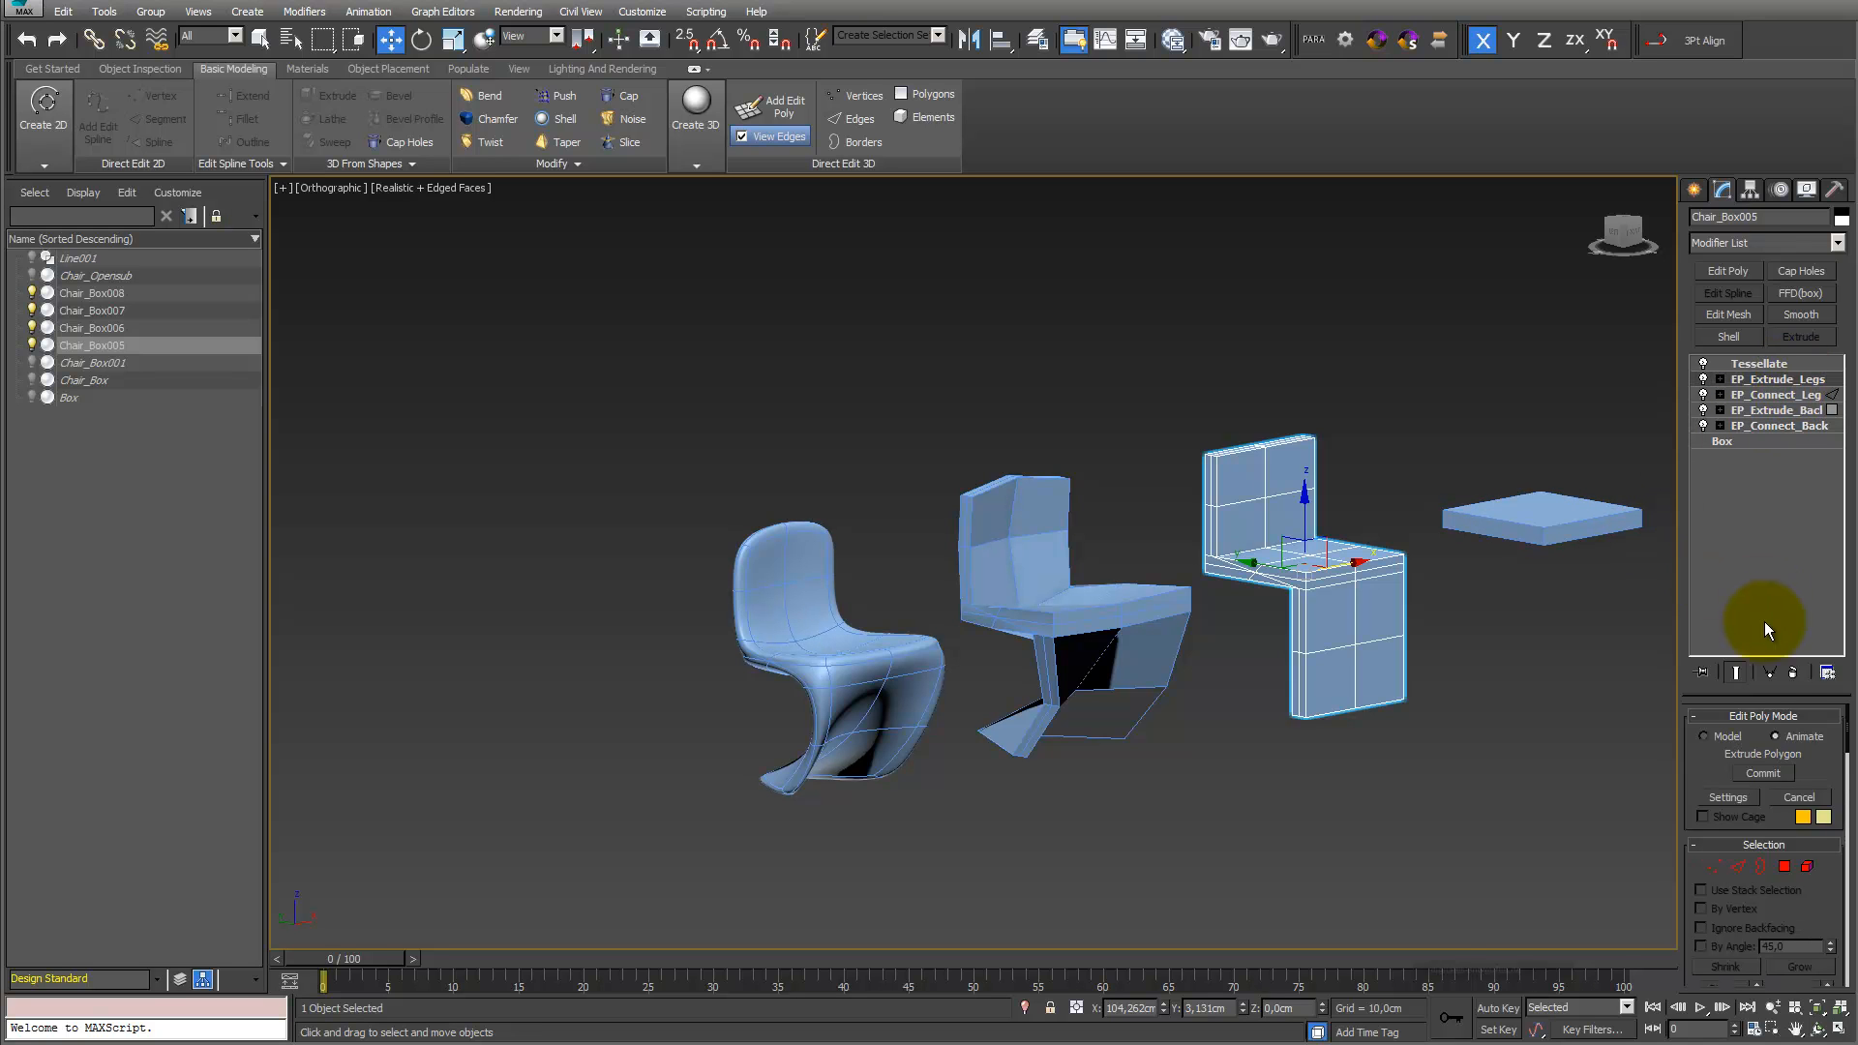
click(1732, 797)
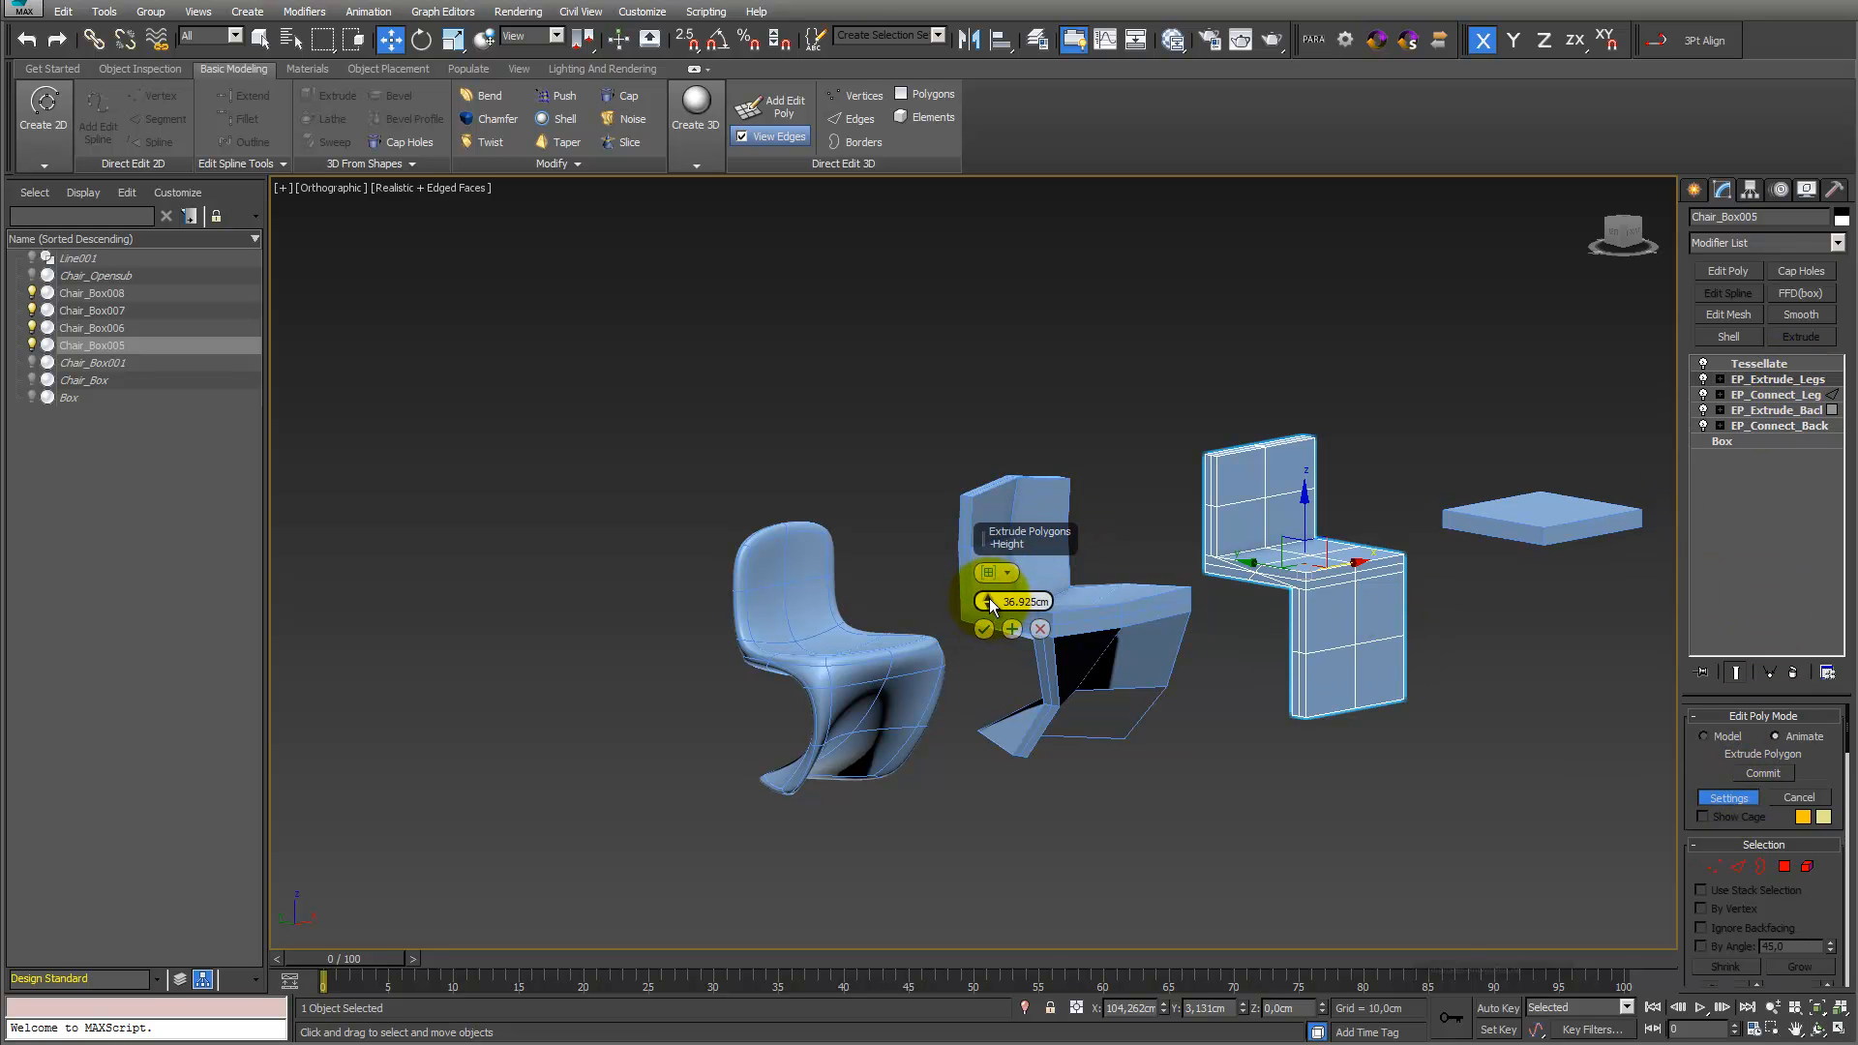
mouse_move(987, 598)
mouse_down()
mouse_move(987, 518)
mouse_move(987, 601)
mouse_up()
click(983, 629)
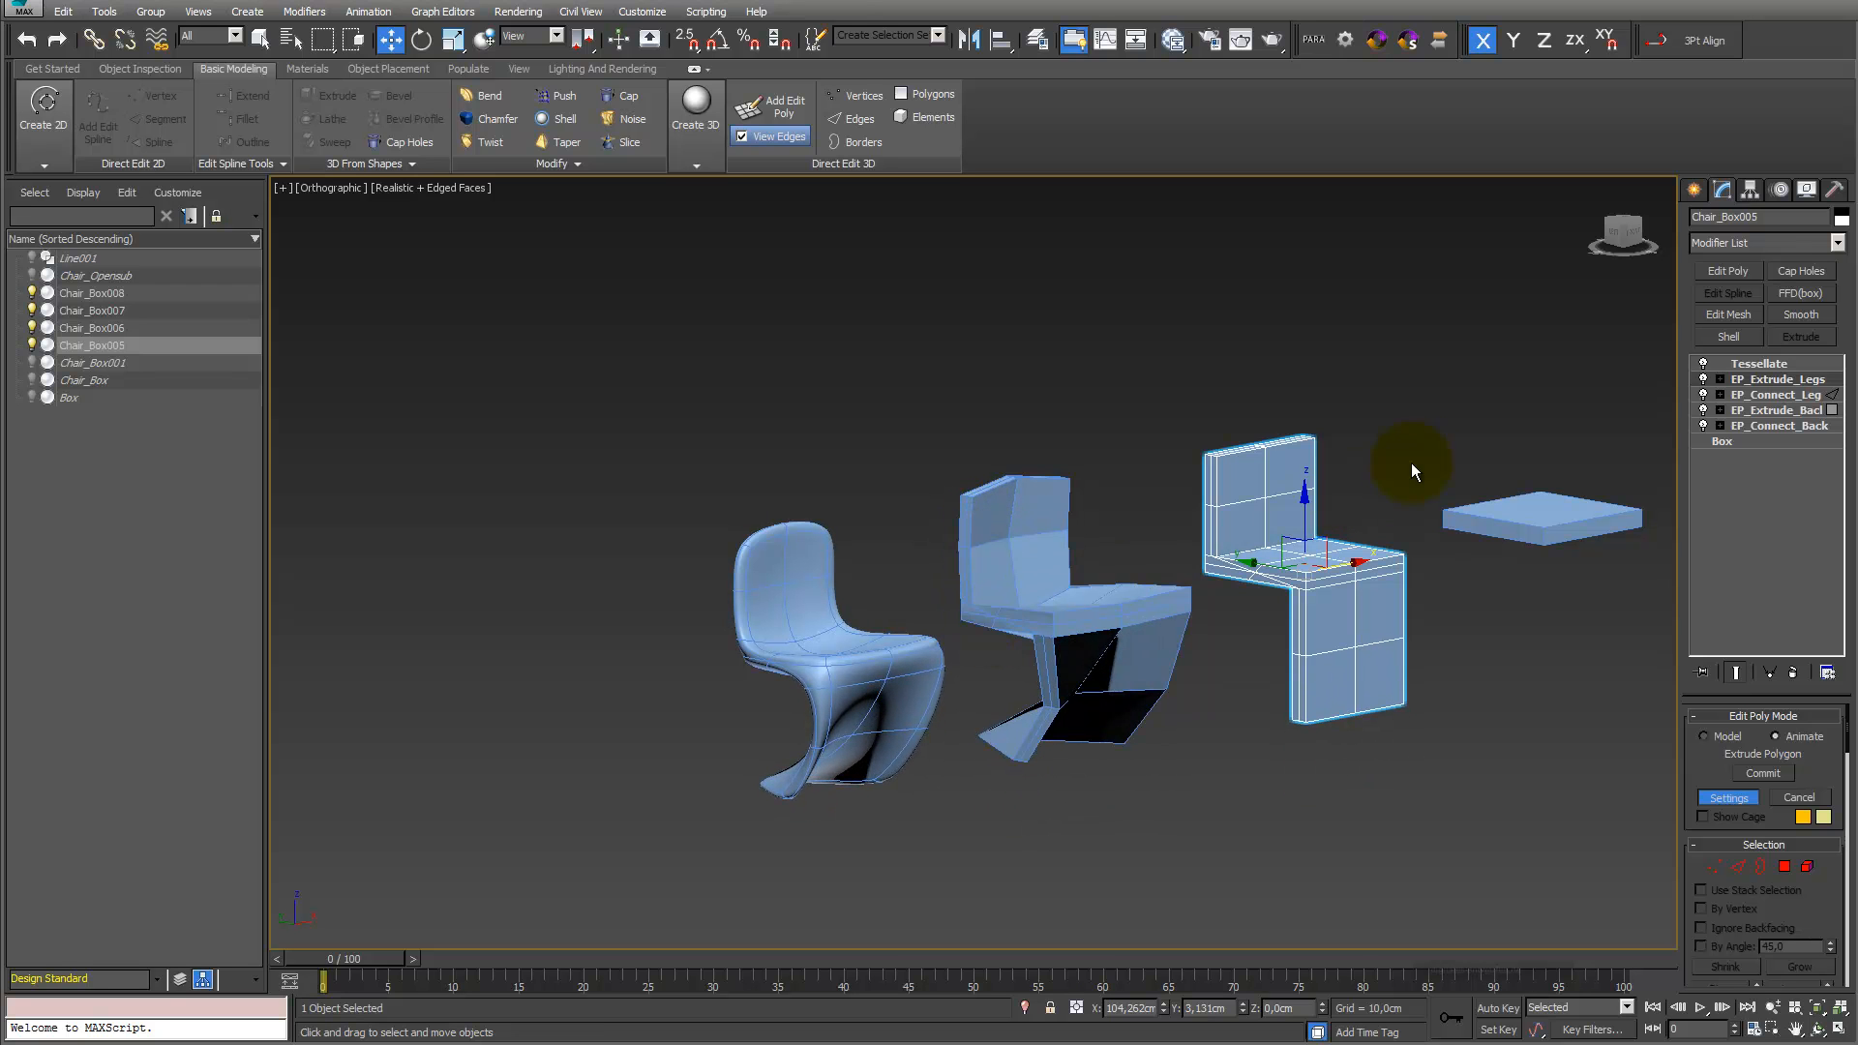
Move the central backrest vertex of Chair_Box006 backwards in its EP_Deform modifier
scroll(1061, 577, up, 3)
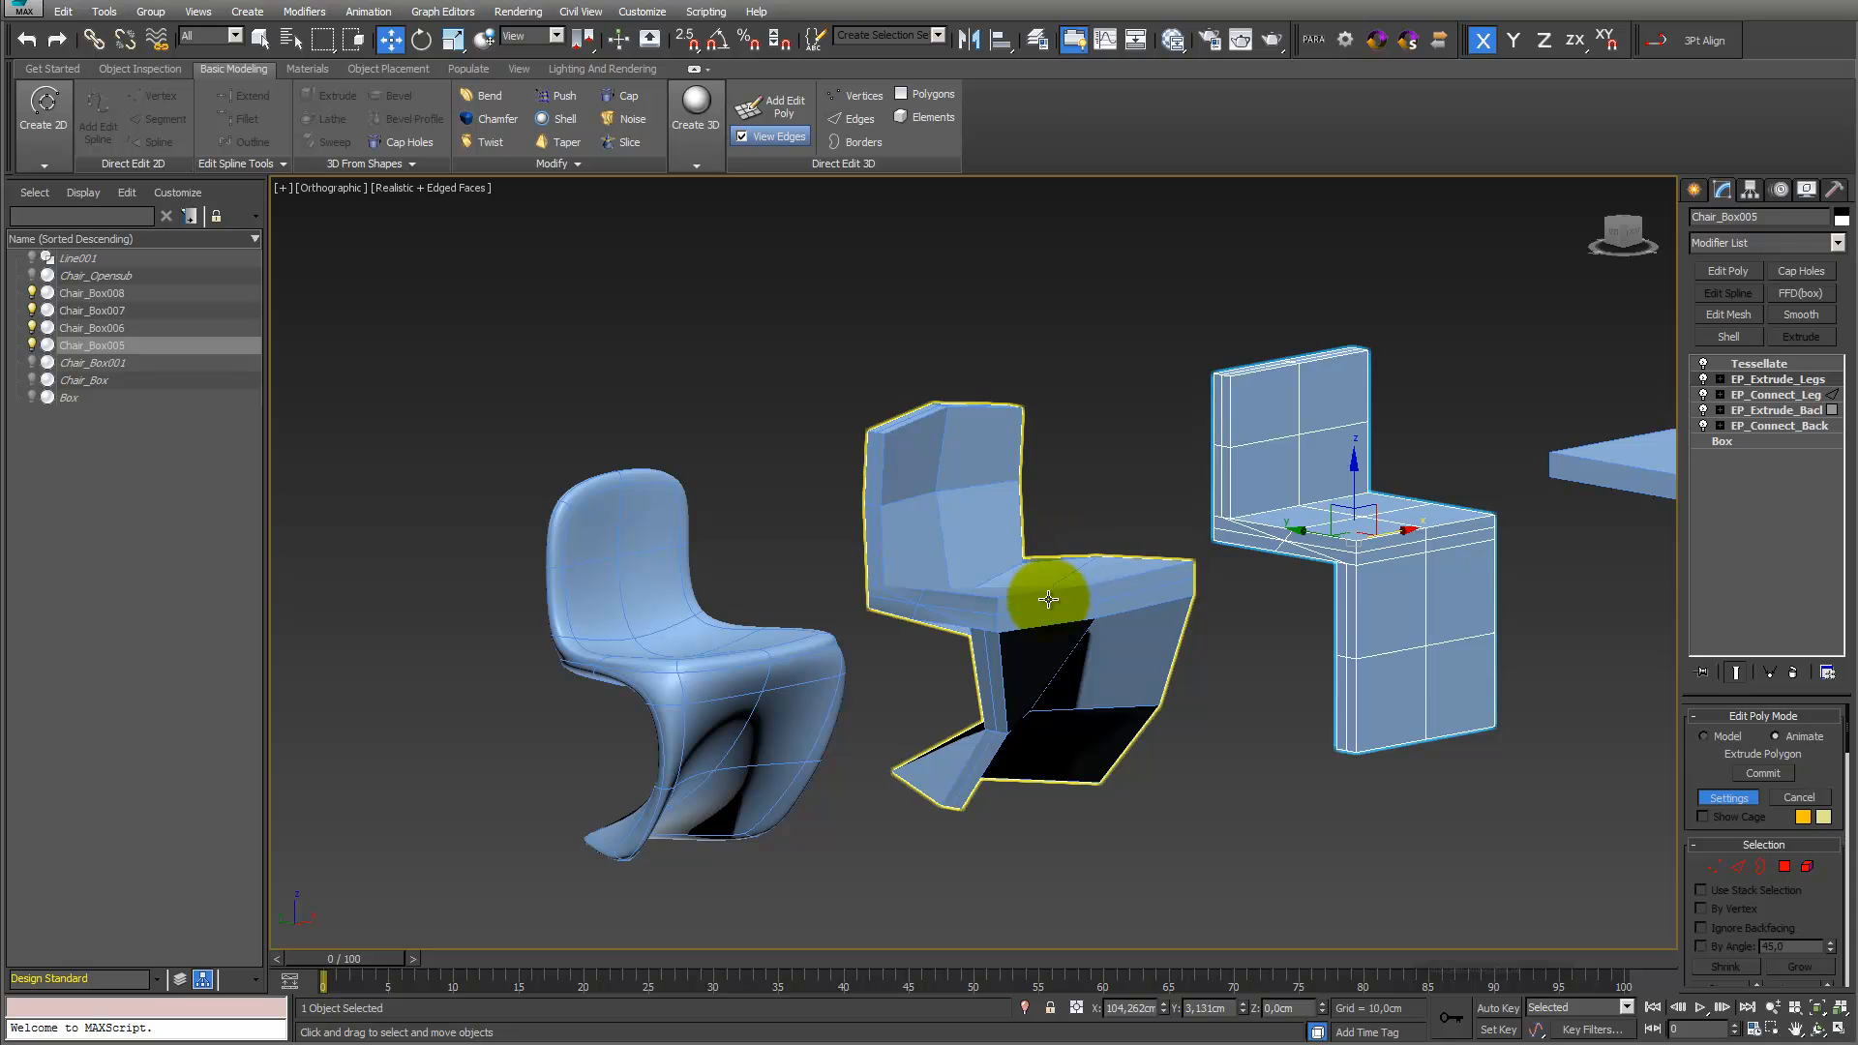
click(1048, 599)
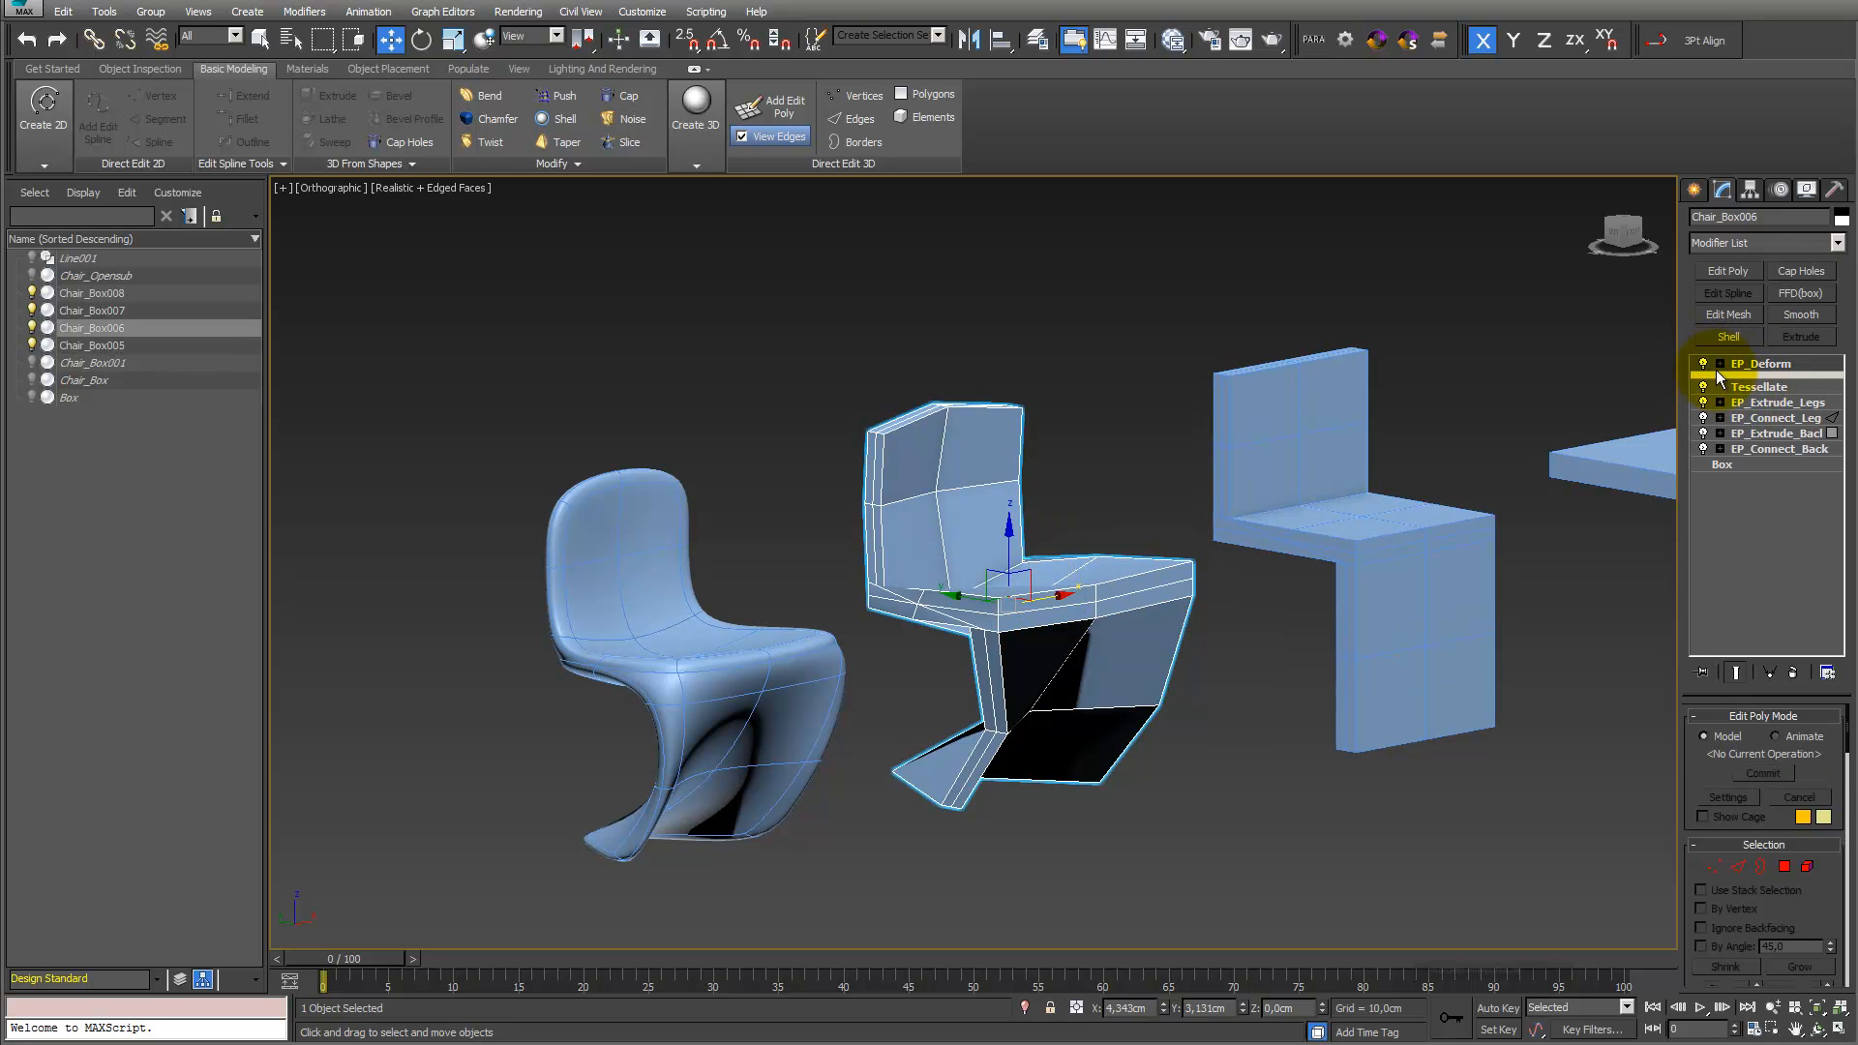
click(1719, 364)
click(1755, 379)
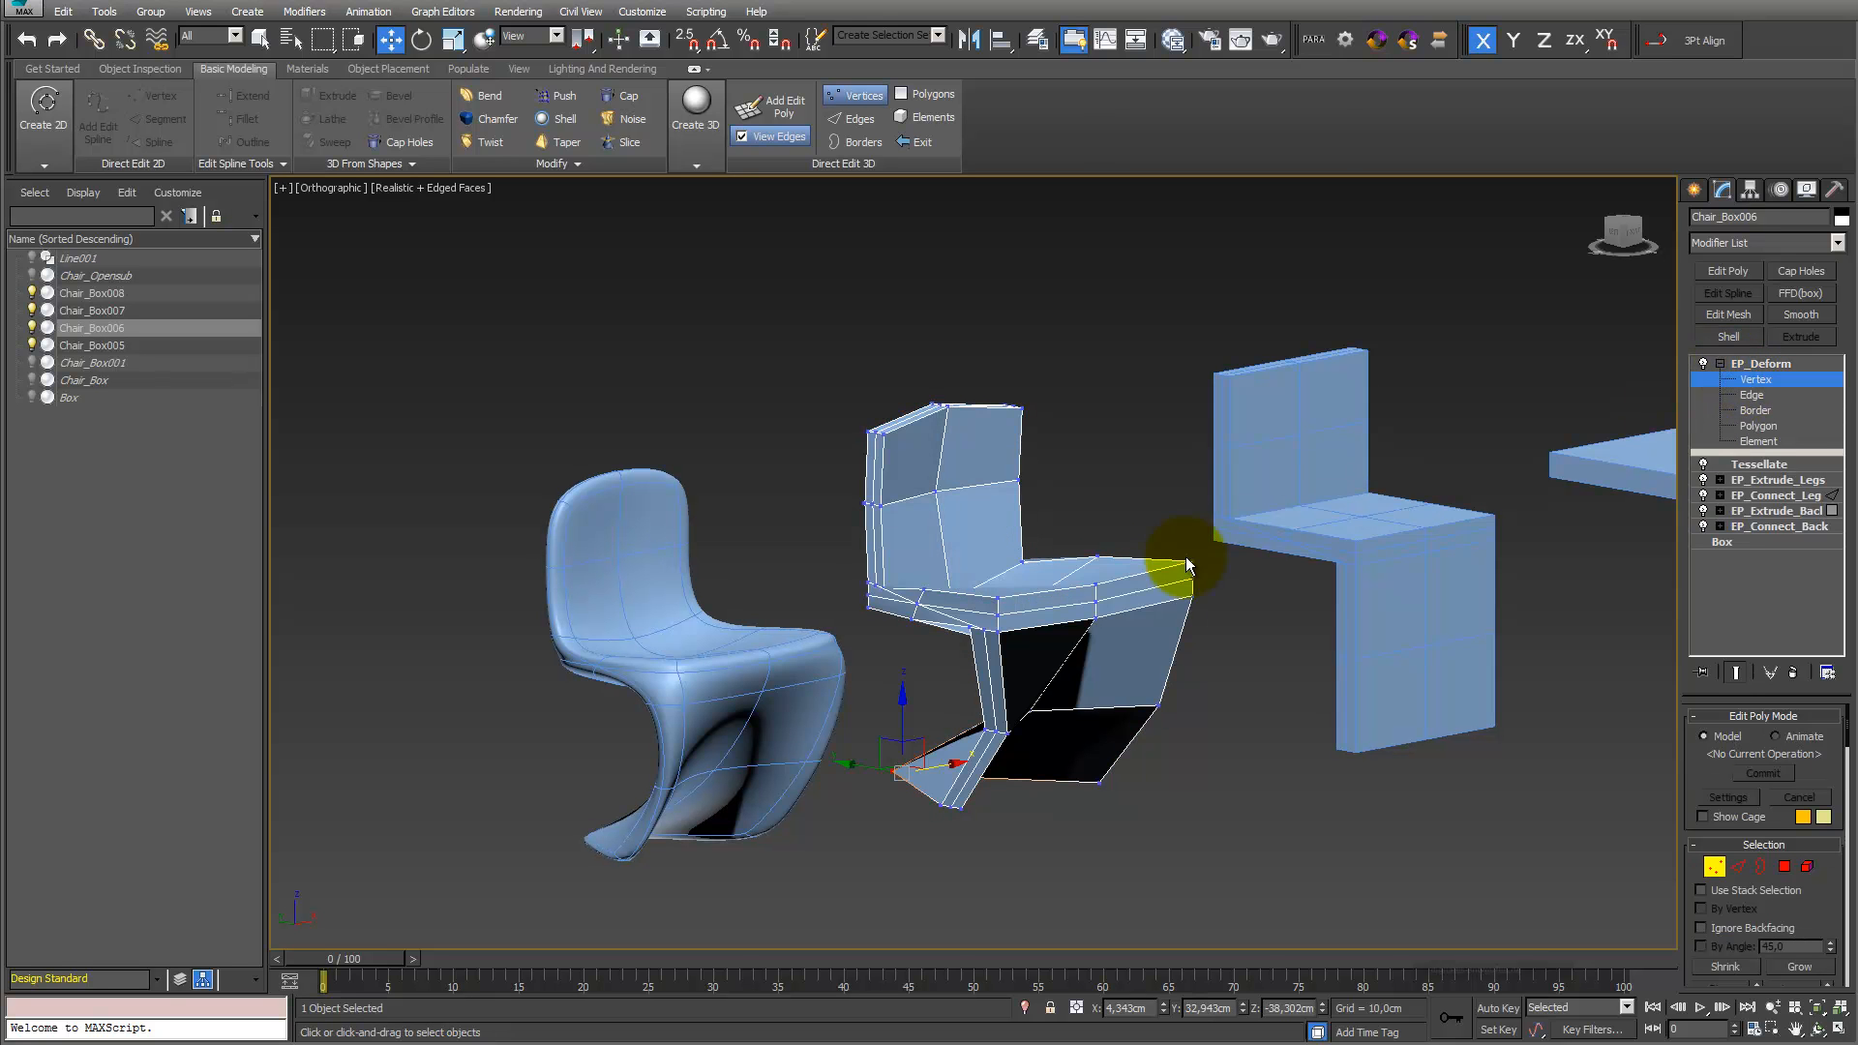
click(936, 492)
mouse_move(904, 499)
mouse_down()
mouse_move(957, 525)
mouse_move(894, 504)
mouse_up()
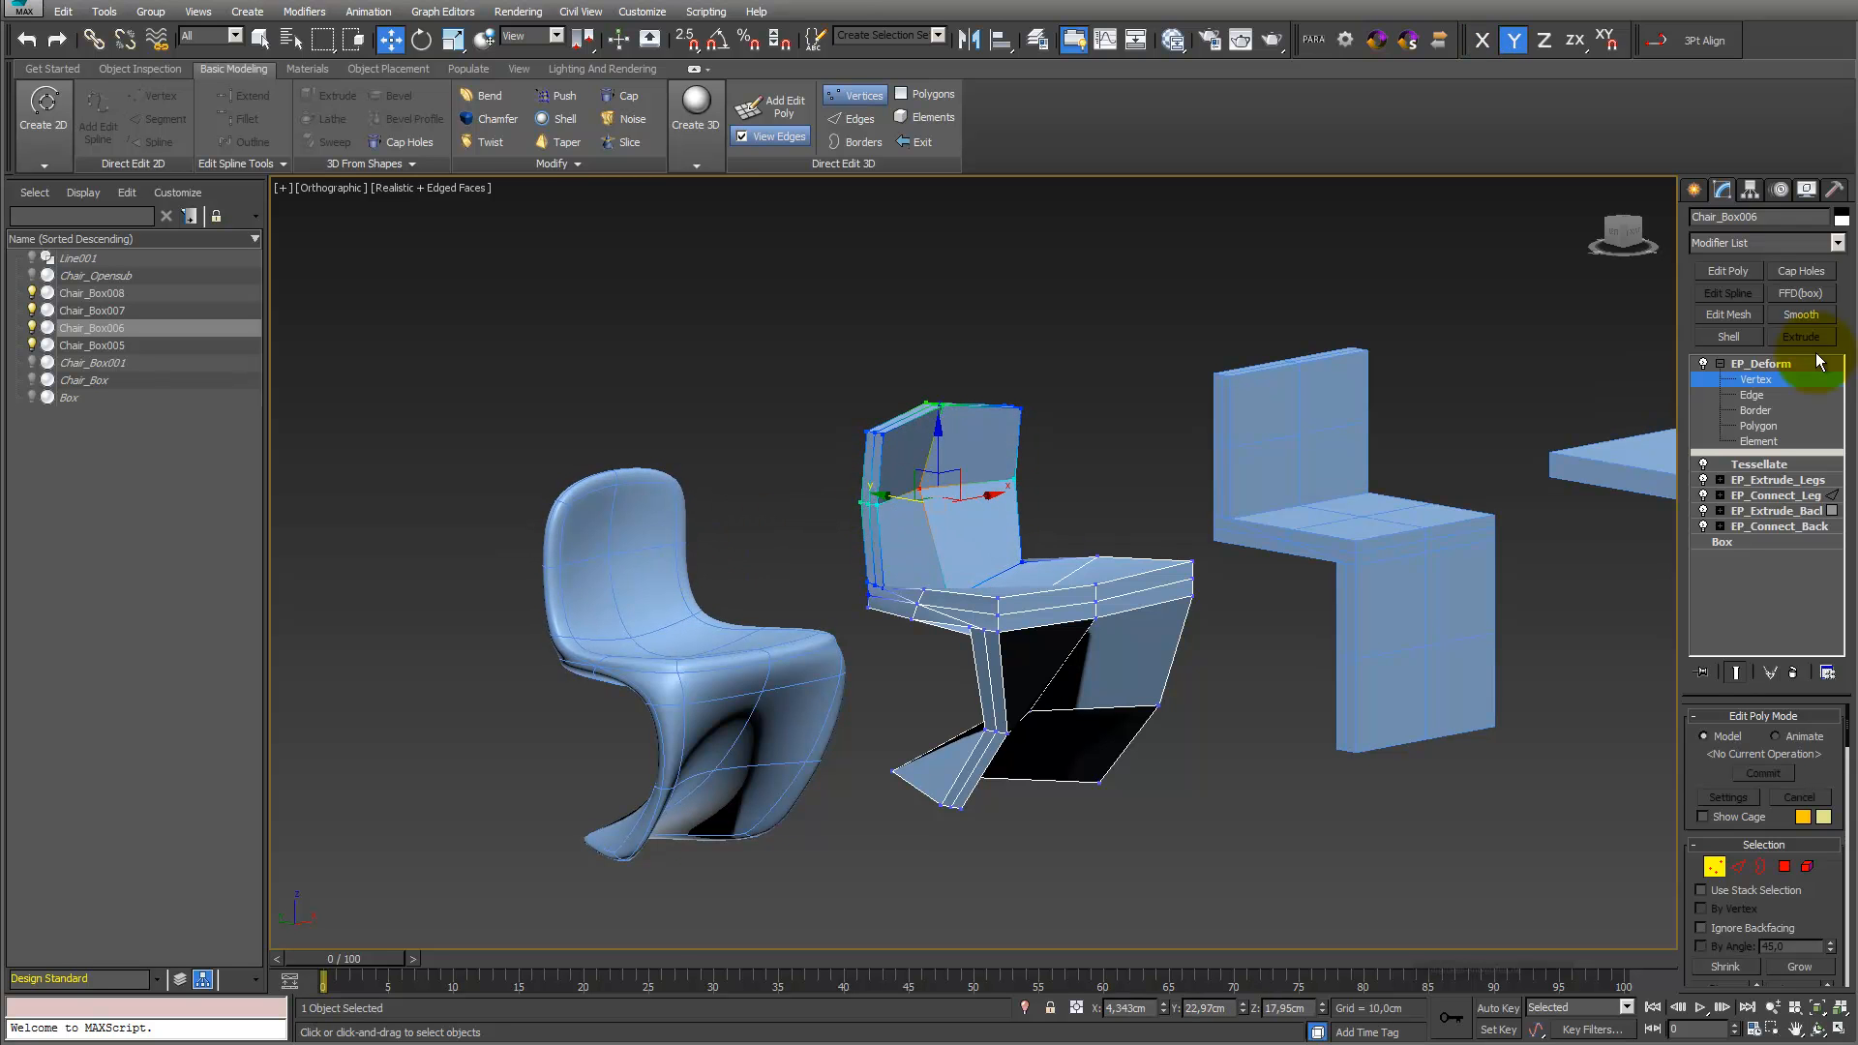
click(1759, 378)
click(793, 742)
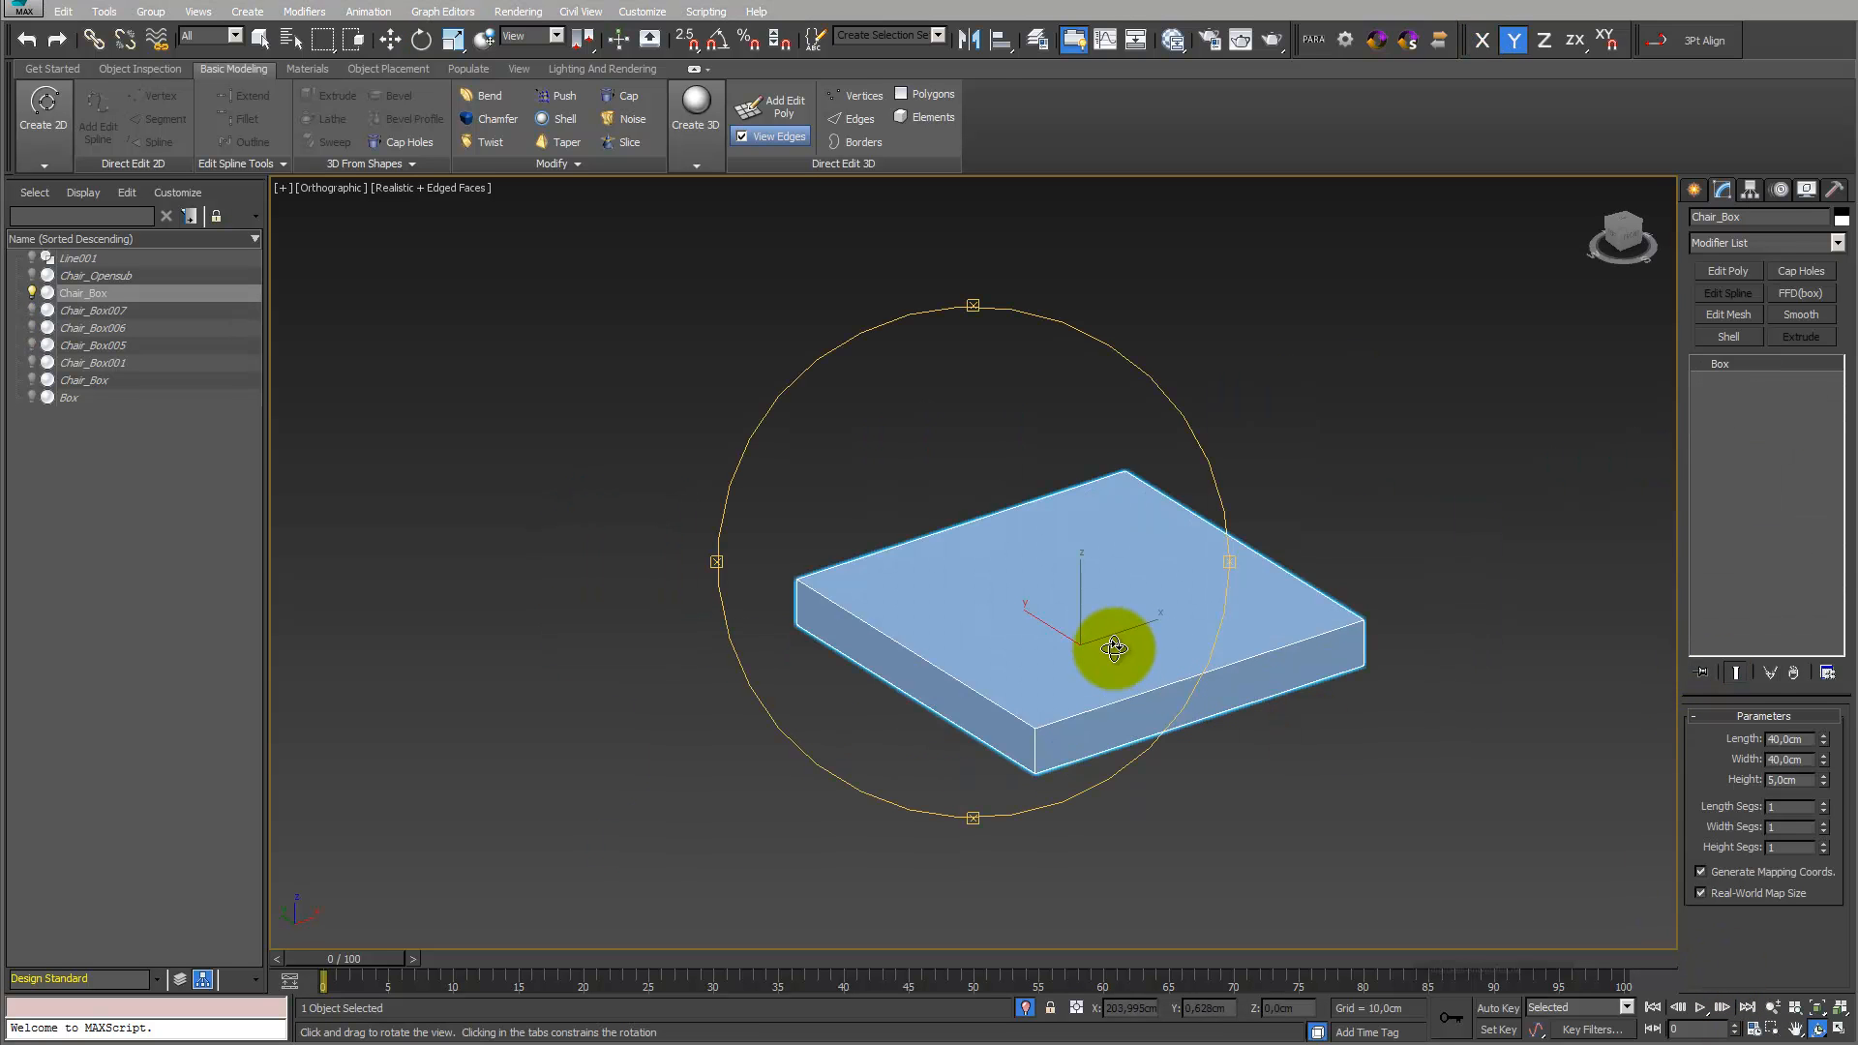
Add an Edit Poly modifier to the flat seat box Chair_Box and set its mode to Animate
drag(1112, 648, 1597, 506)
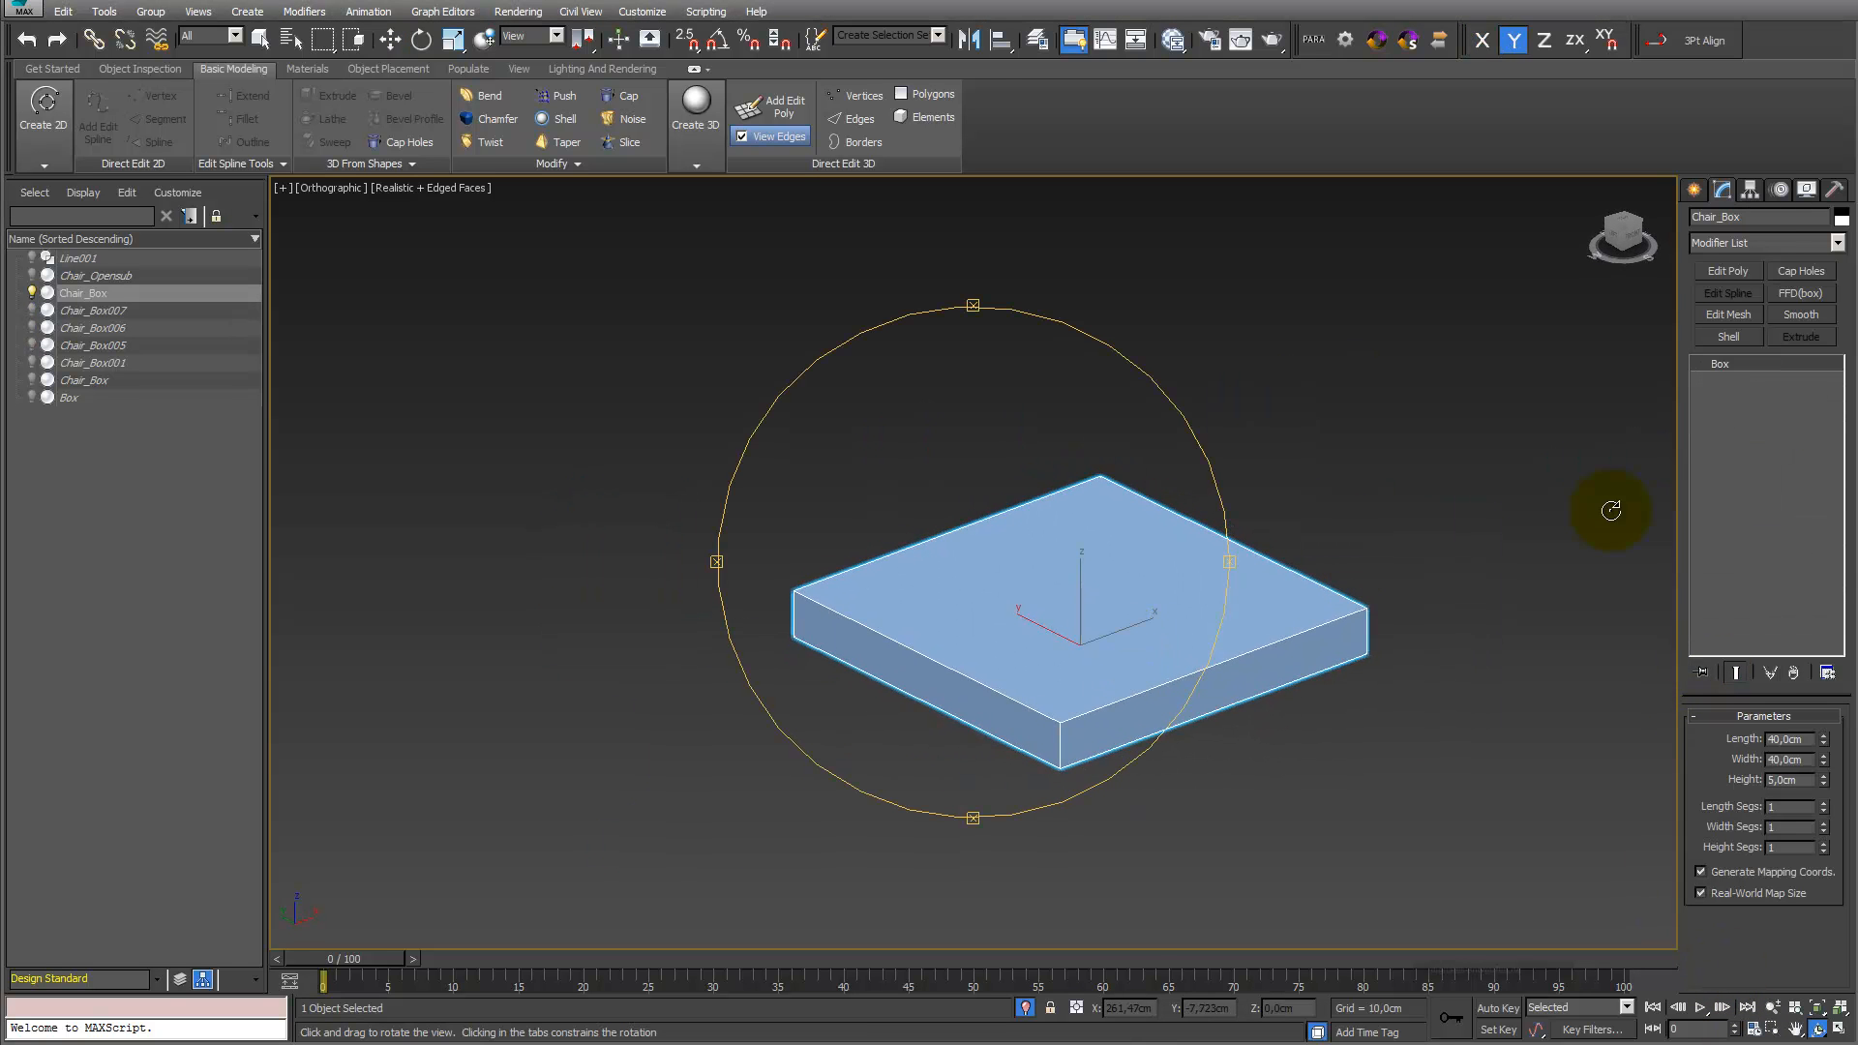
click(1728, 271)
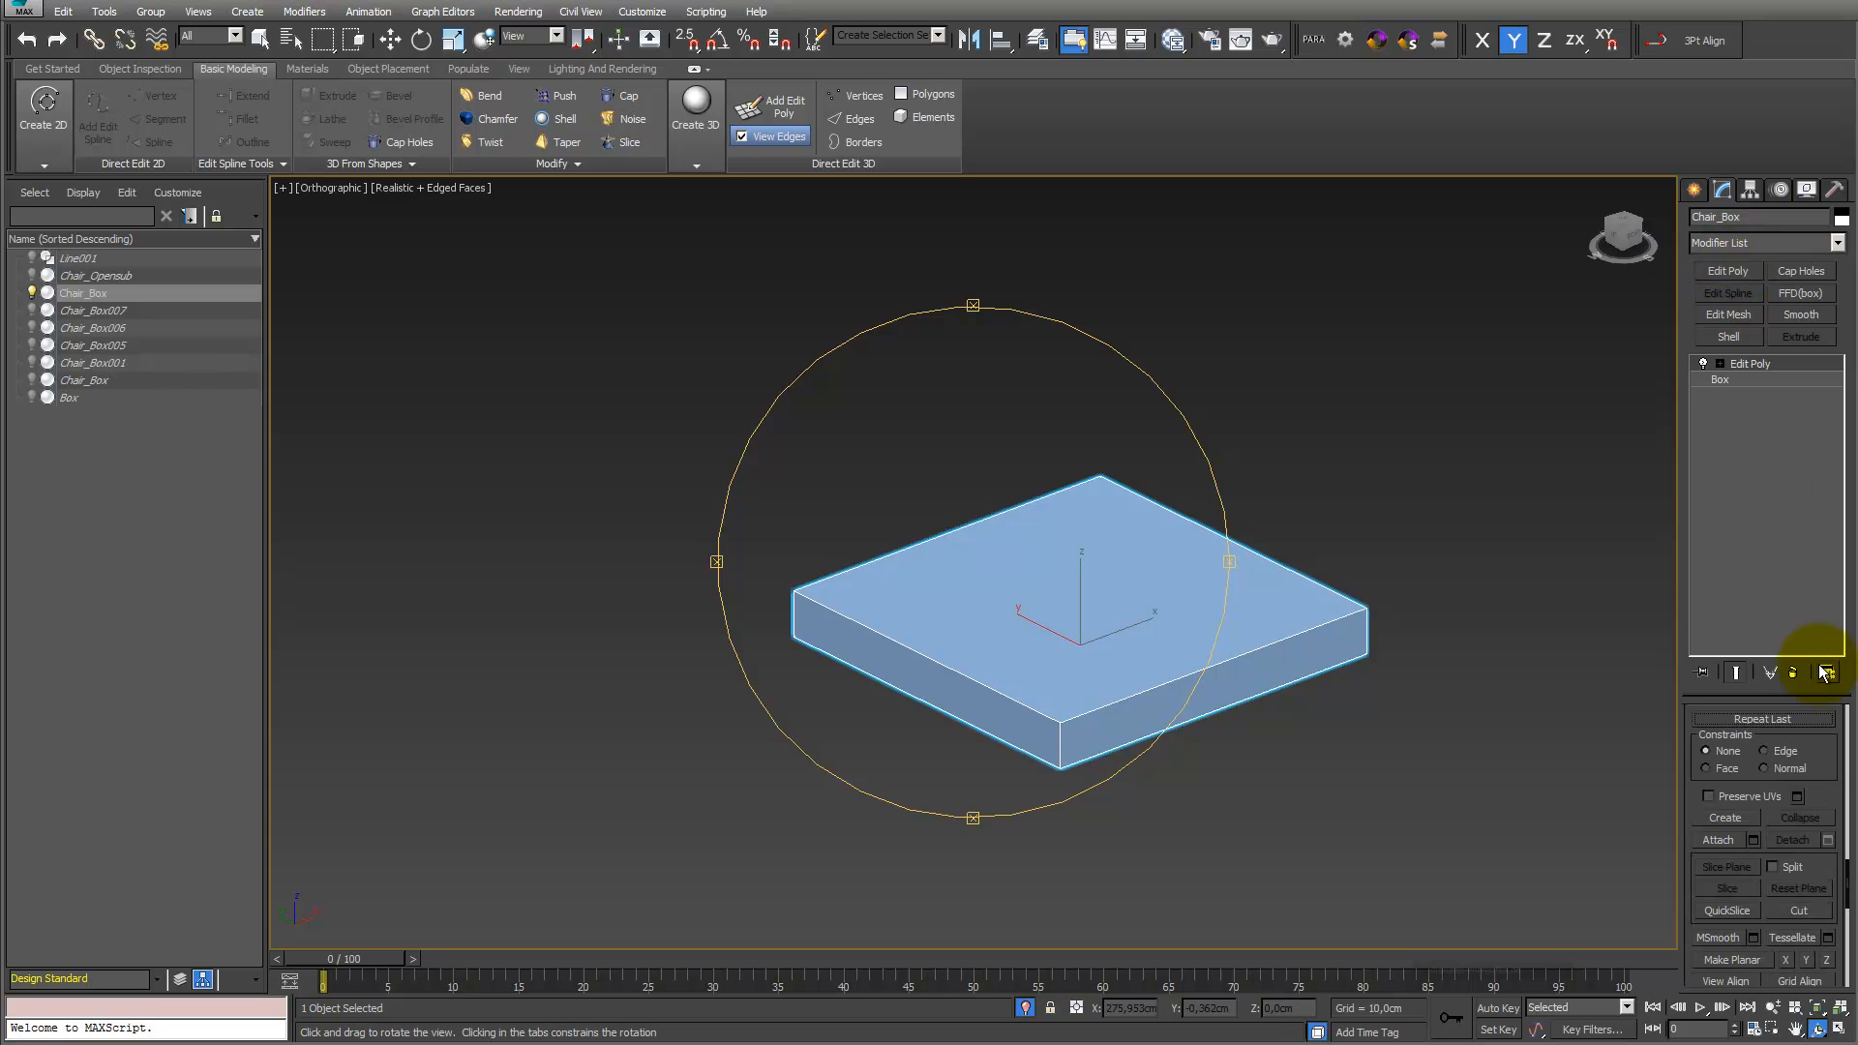
scroll(1825, 745, up, 5)
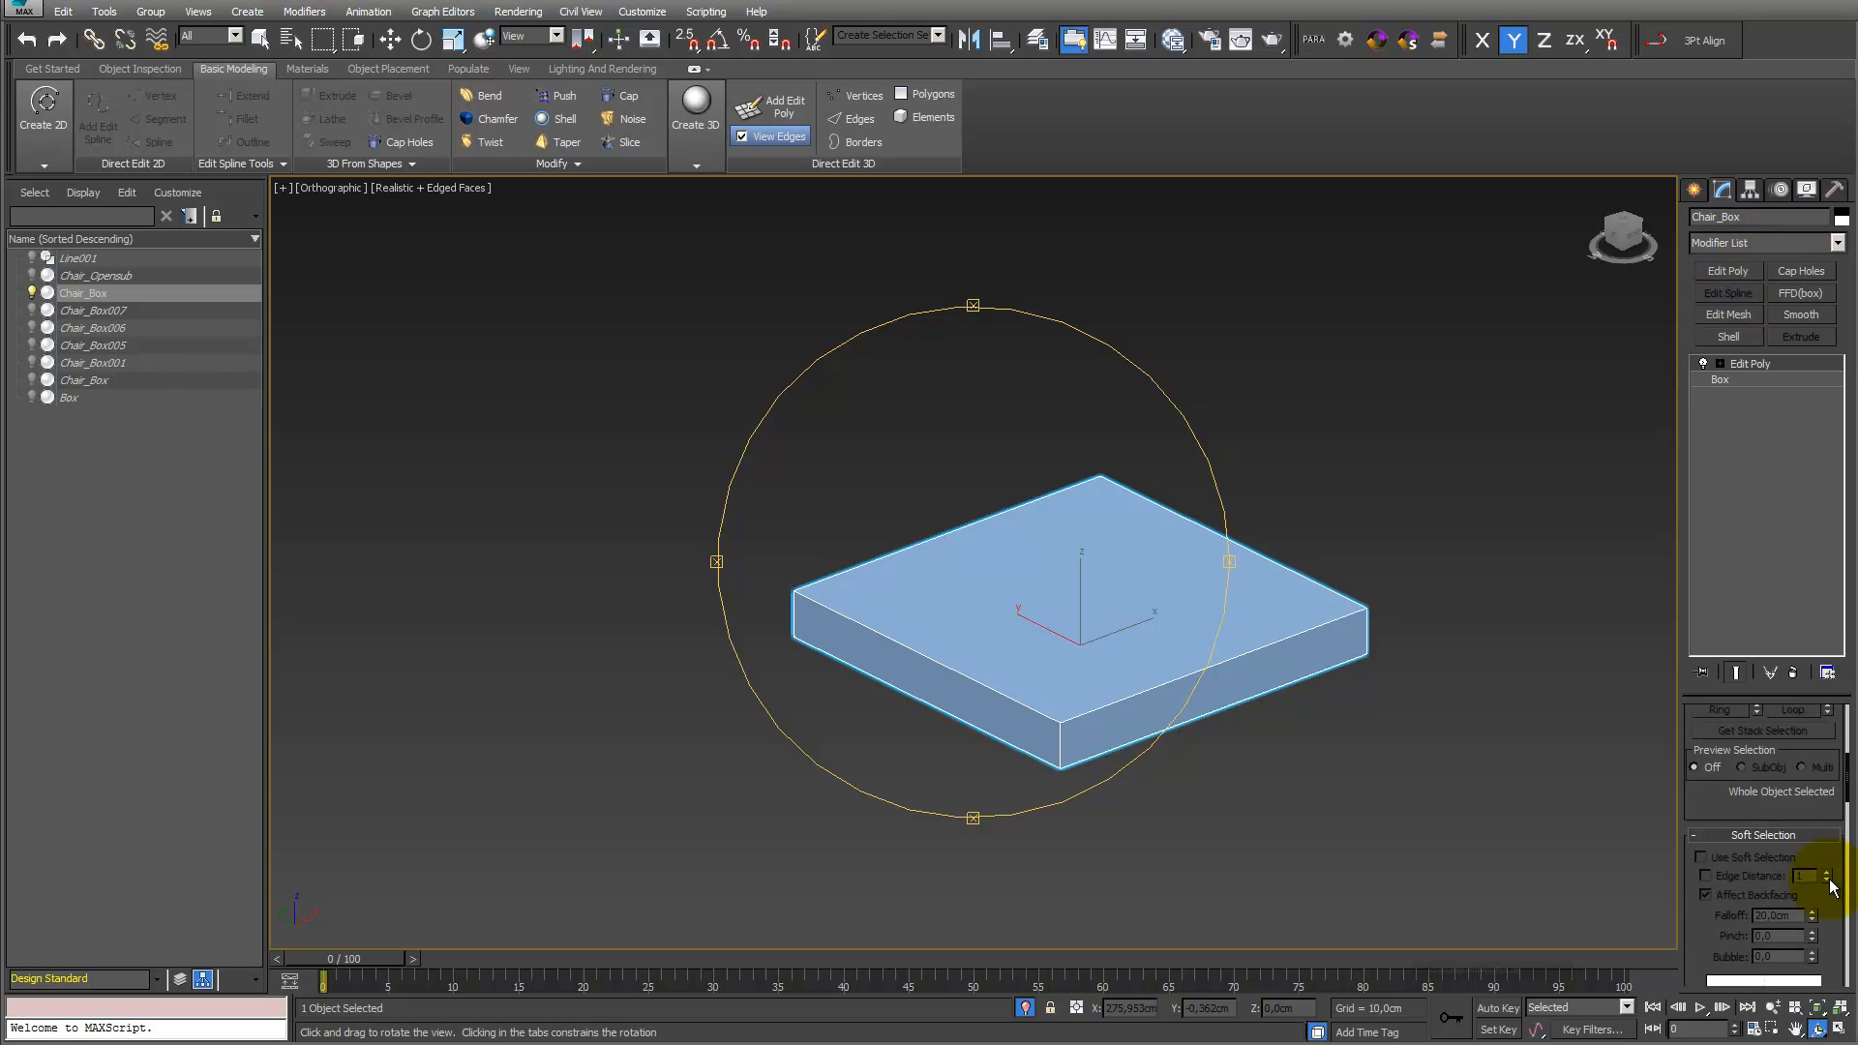
scroll(1836, 752, up, 6)
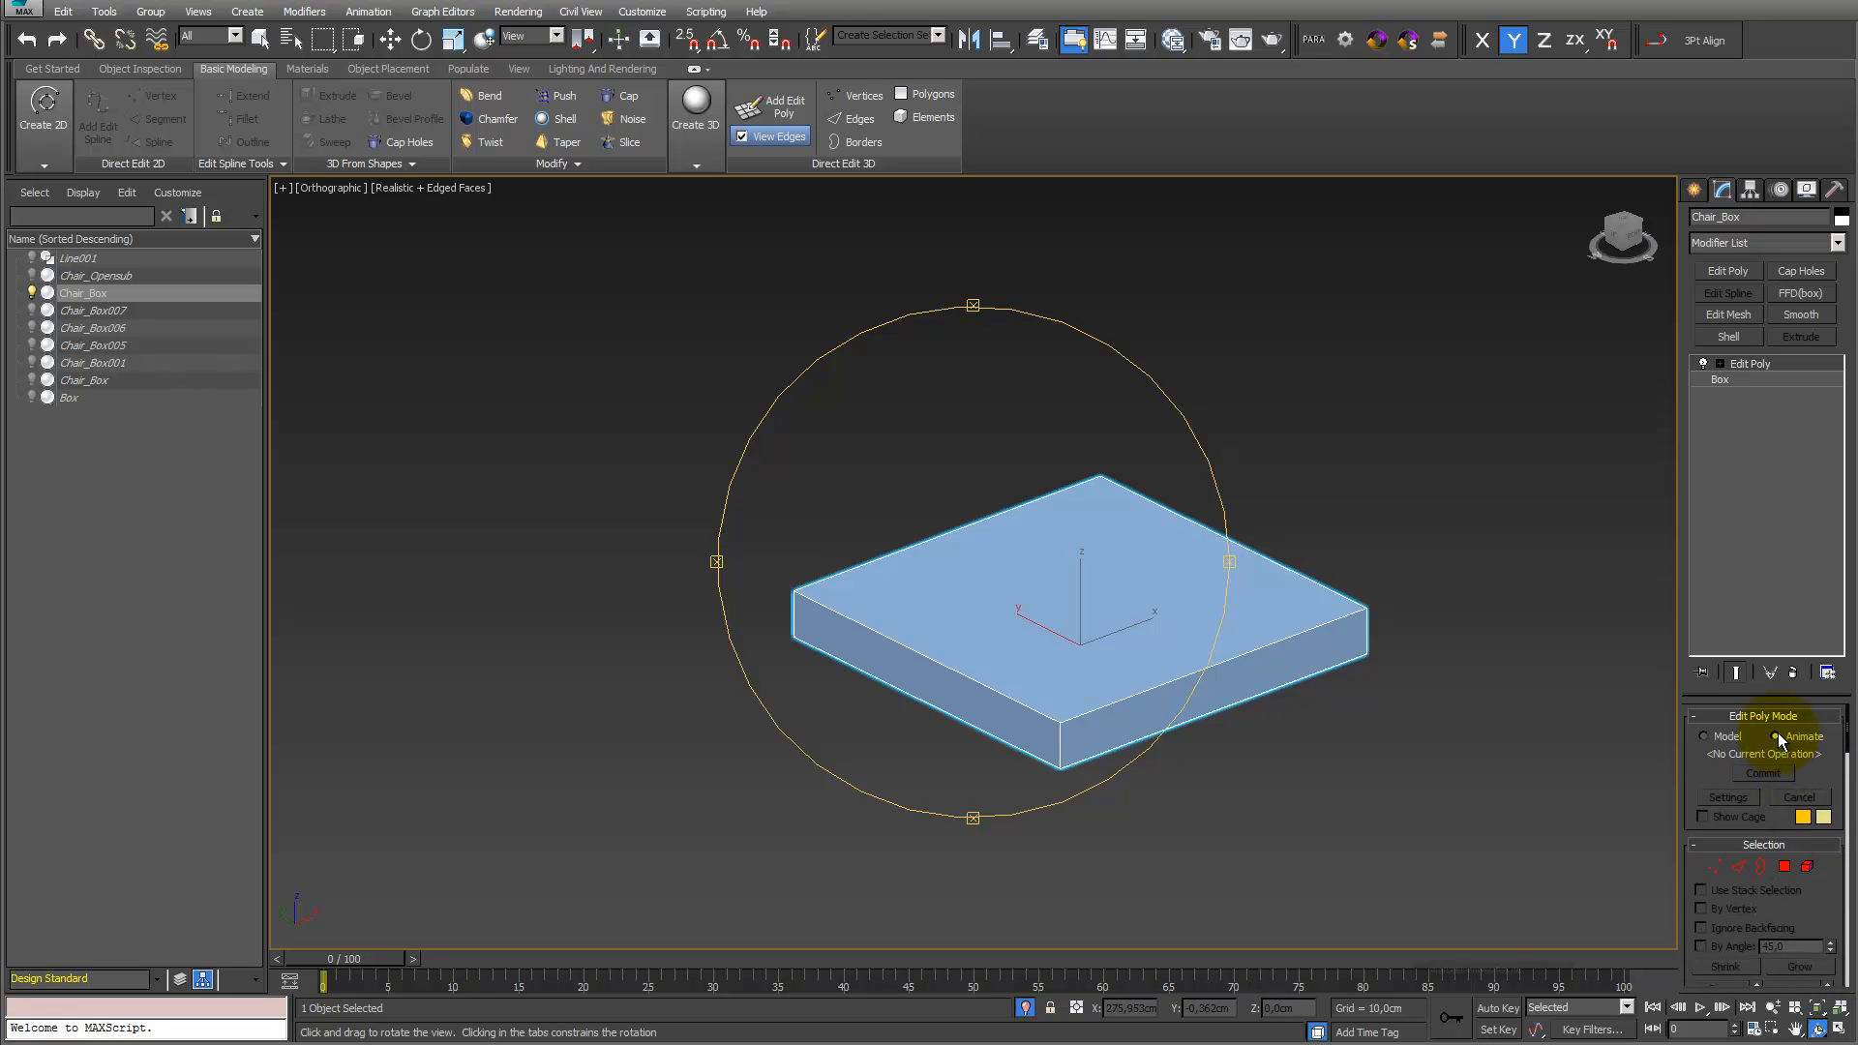
Connect the two opposite top side edges of the seat box with one segment and a slide of 70
click(1718, 365)
click(1751, 395)
click(1018, 699)
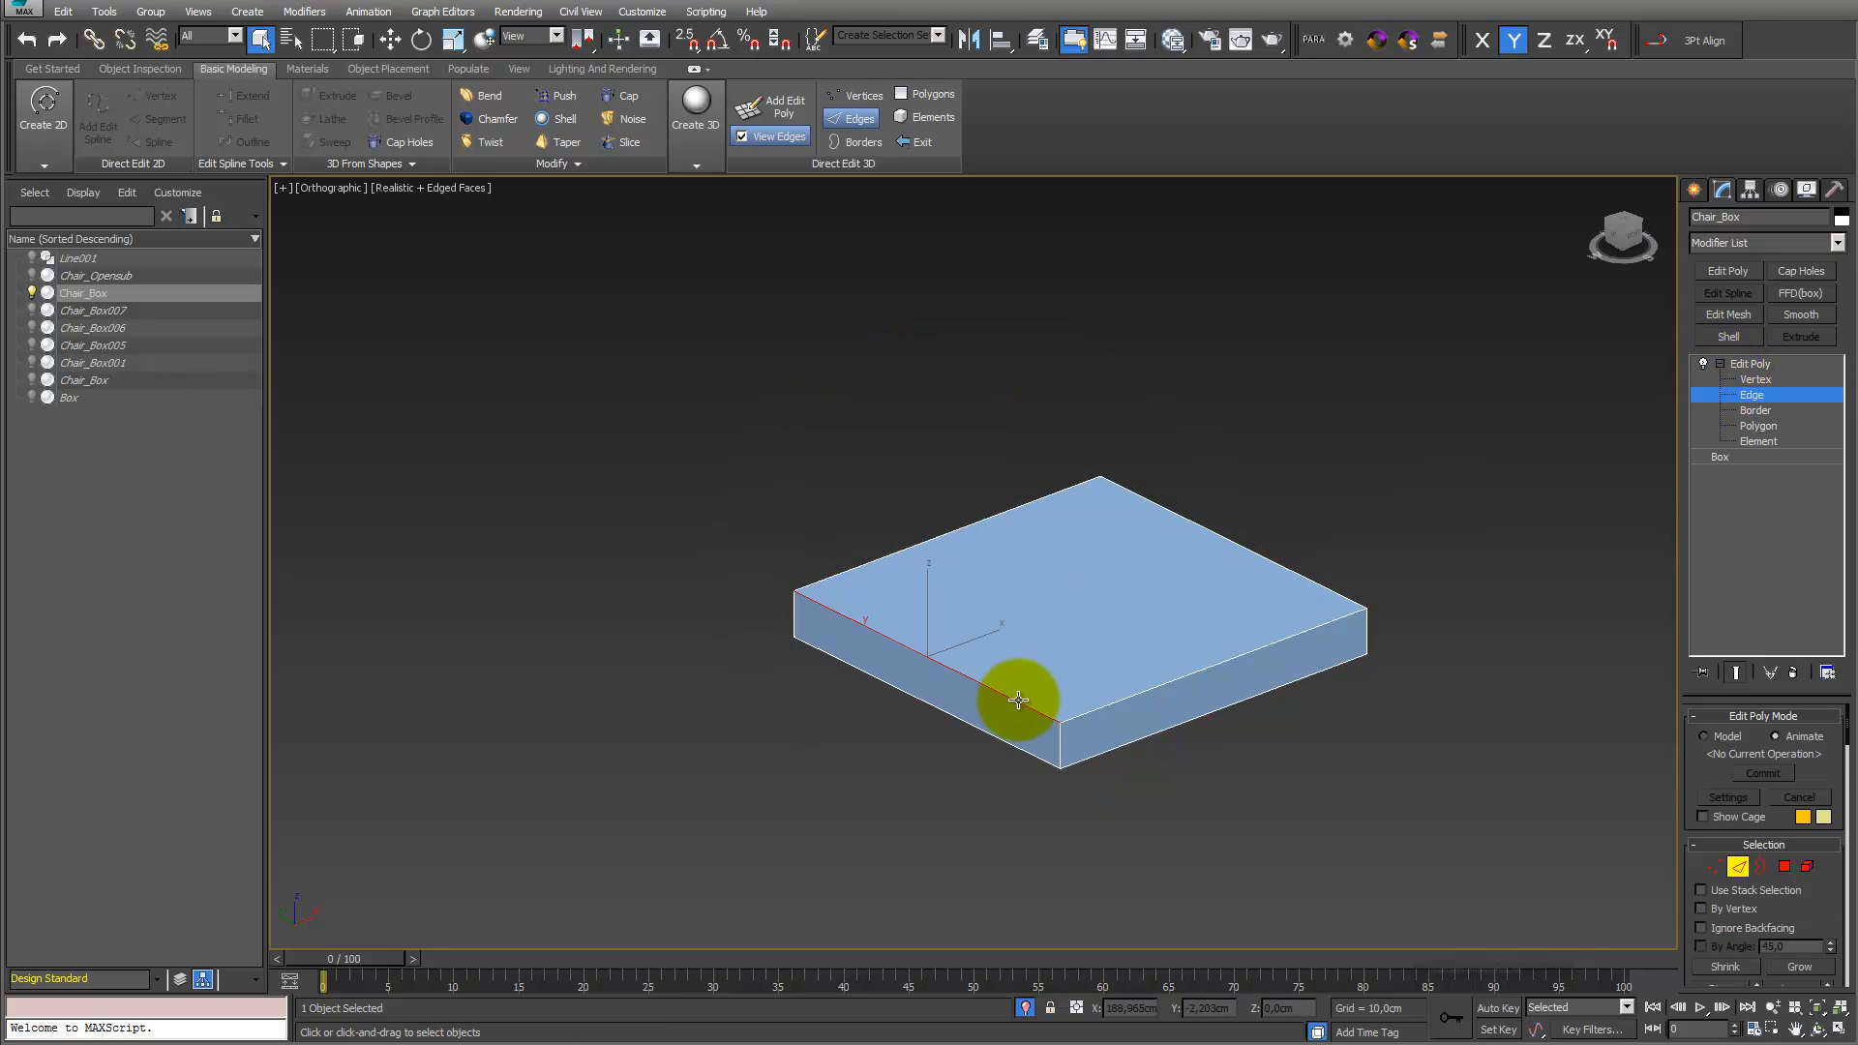
ctrl+click(1290, 568)
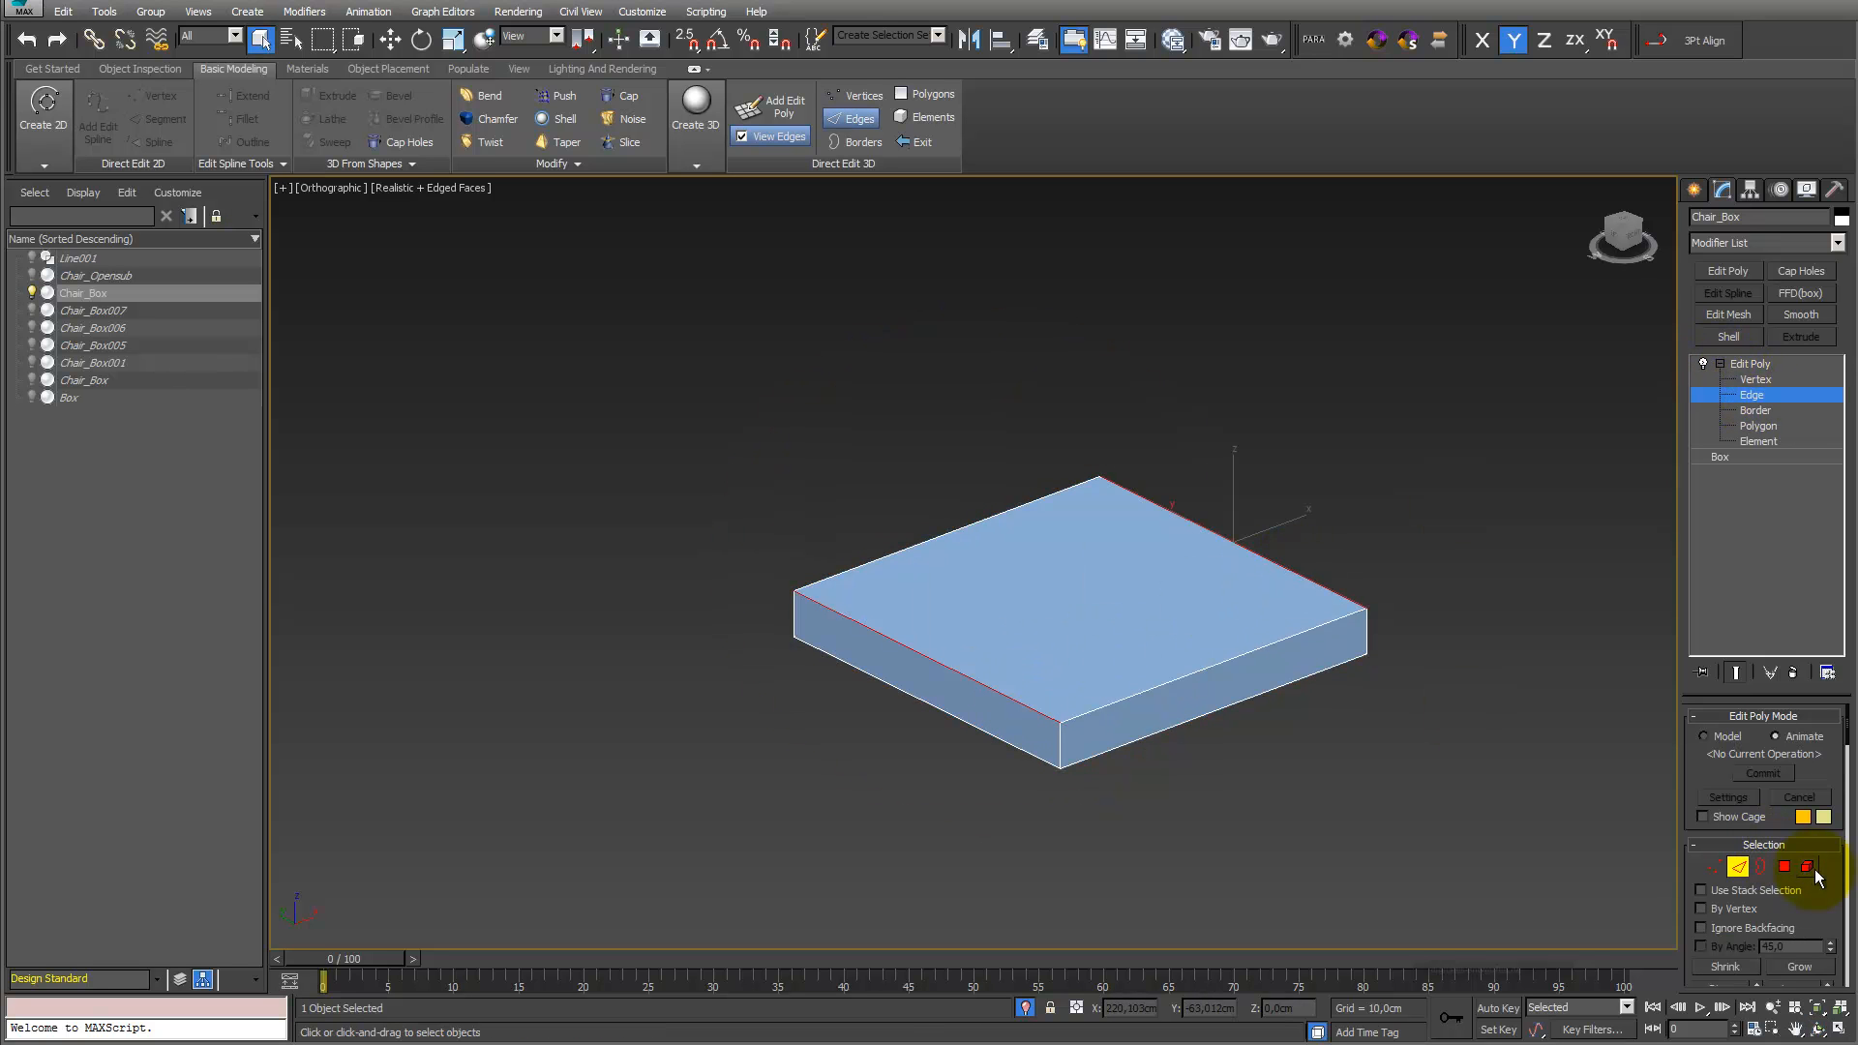
mouse_move(1829, 890)
mouse_down()
mouse_move(1849, 692)
mouse_move(1829, 634)
mouse_move(1835, 106)
mouse_up()
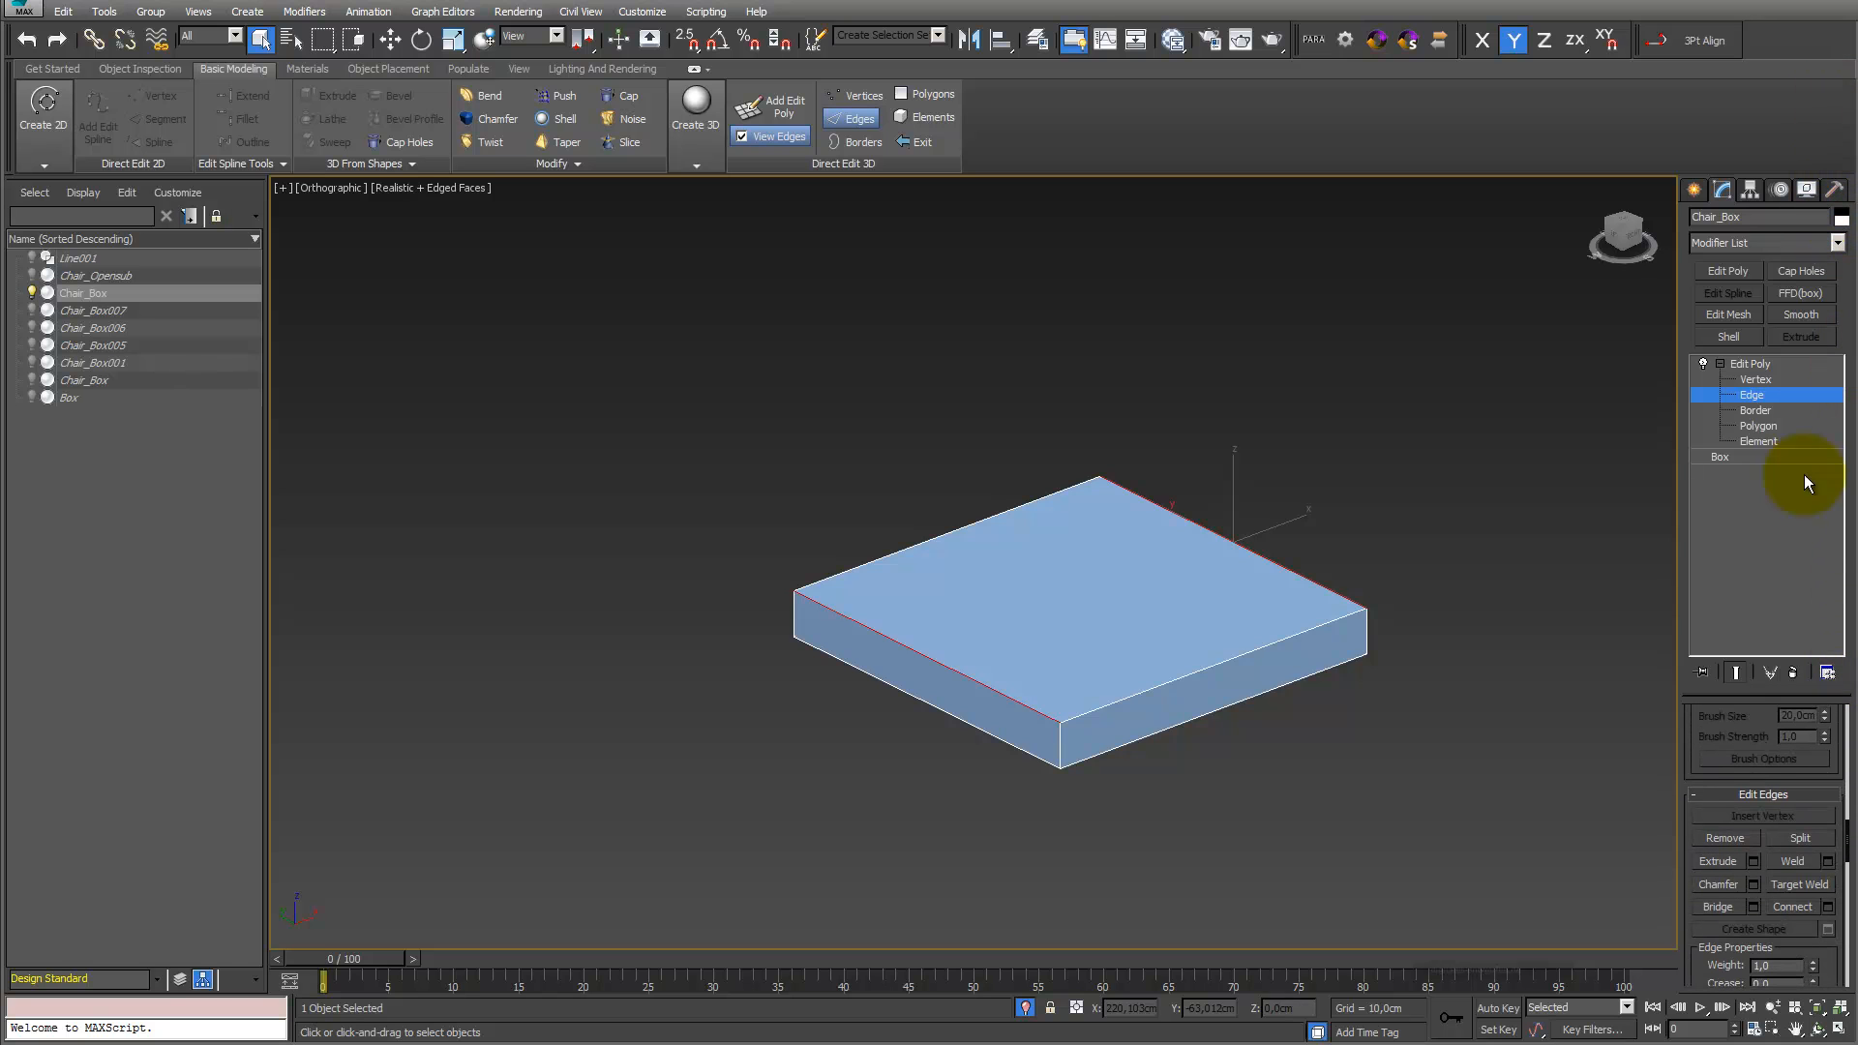
click(1827, 907)
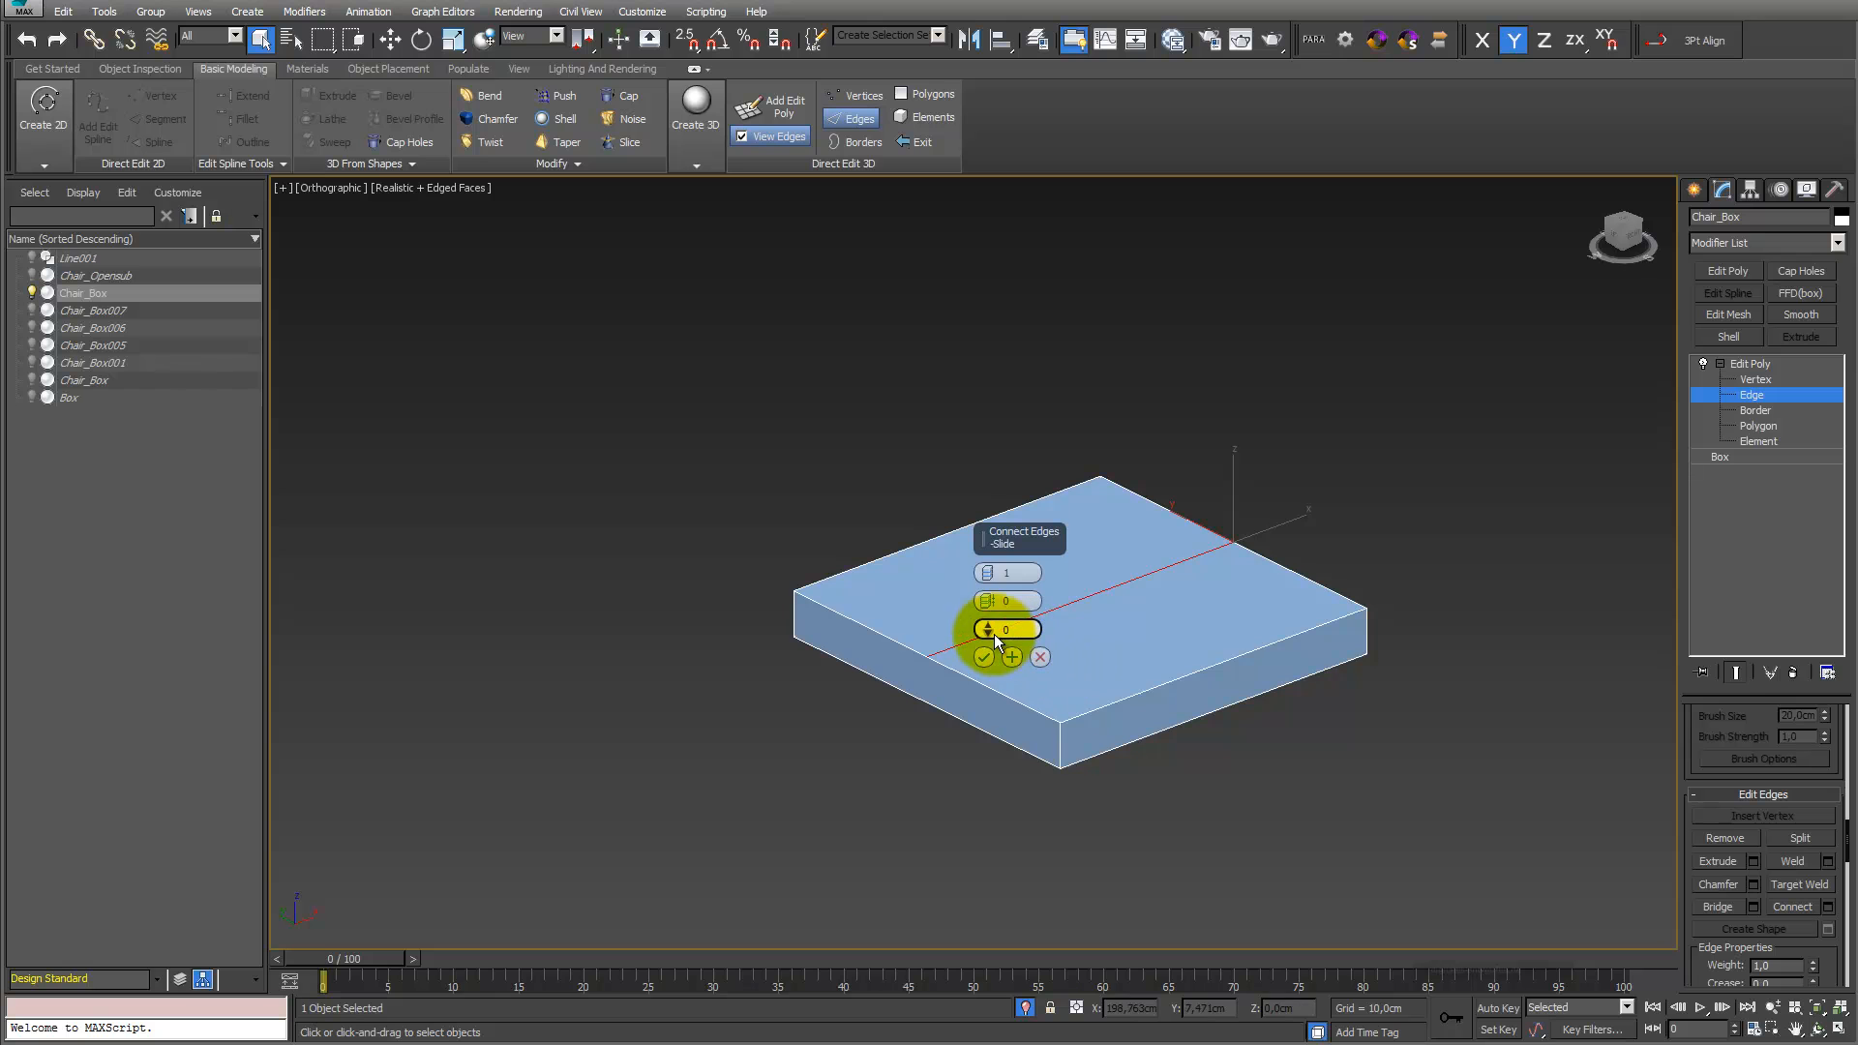
drag(991, 629, 946, 362)
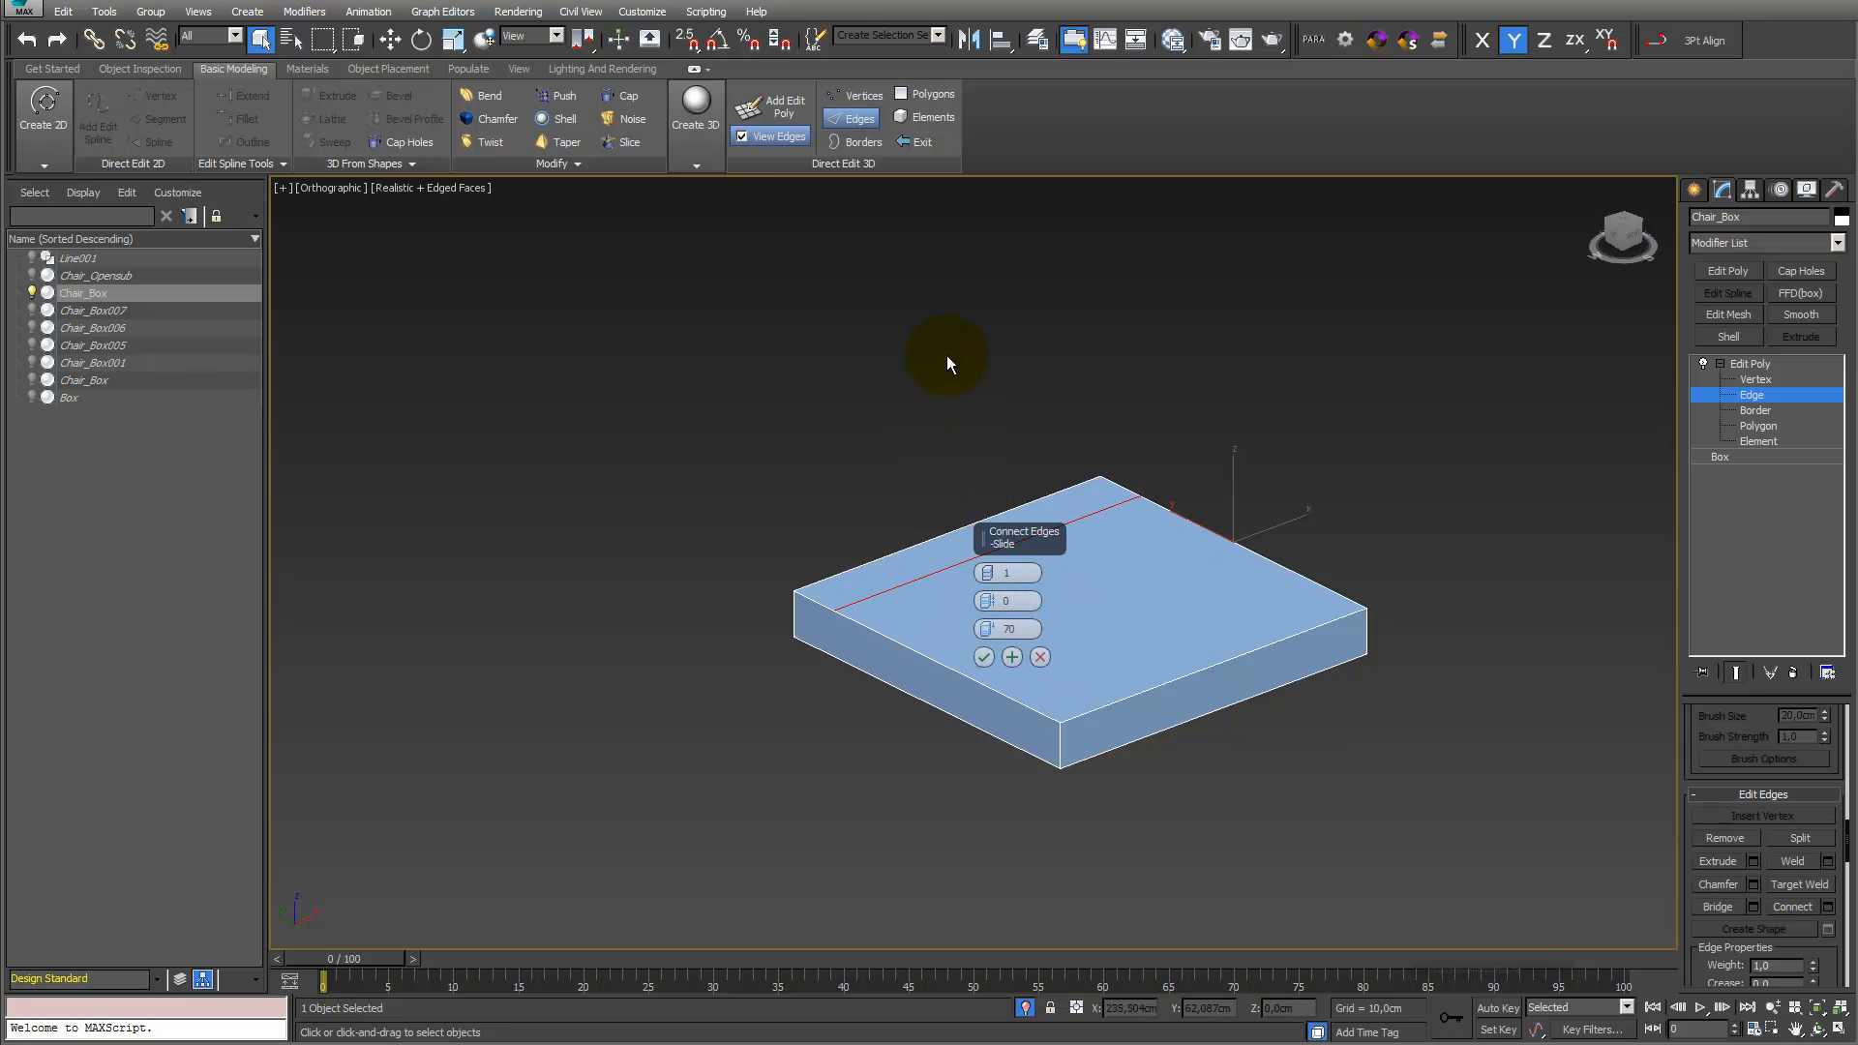
click(982, 658)
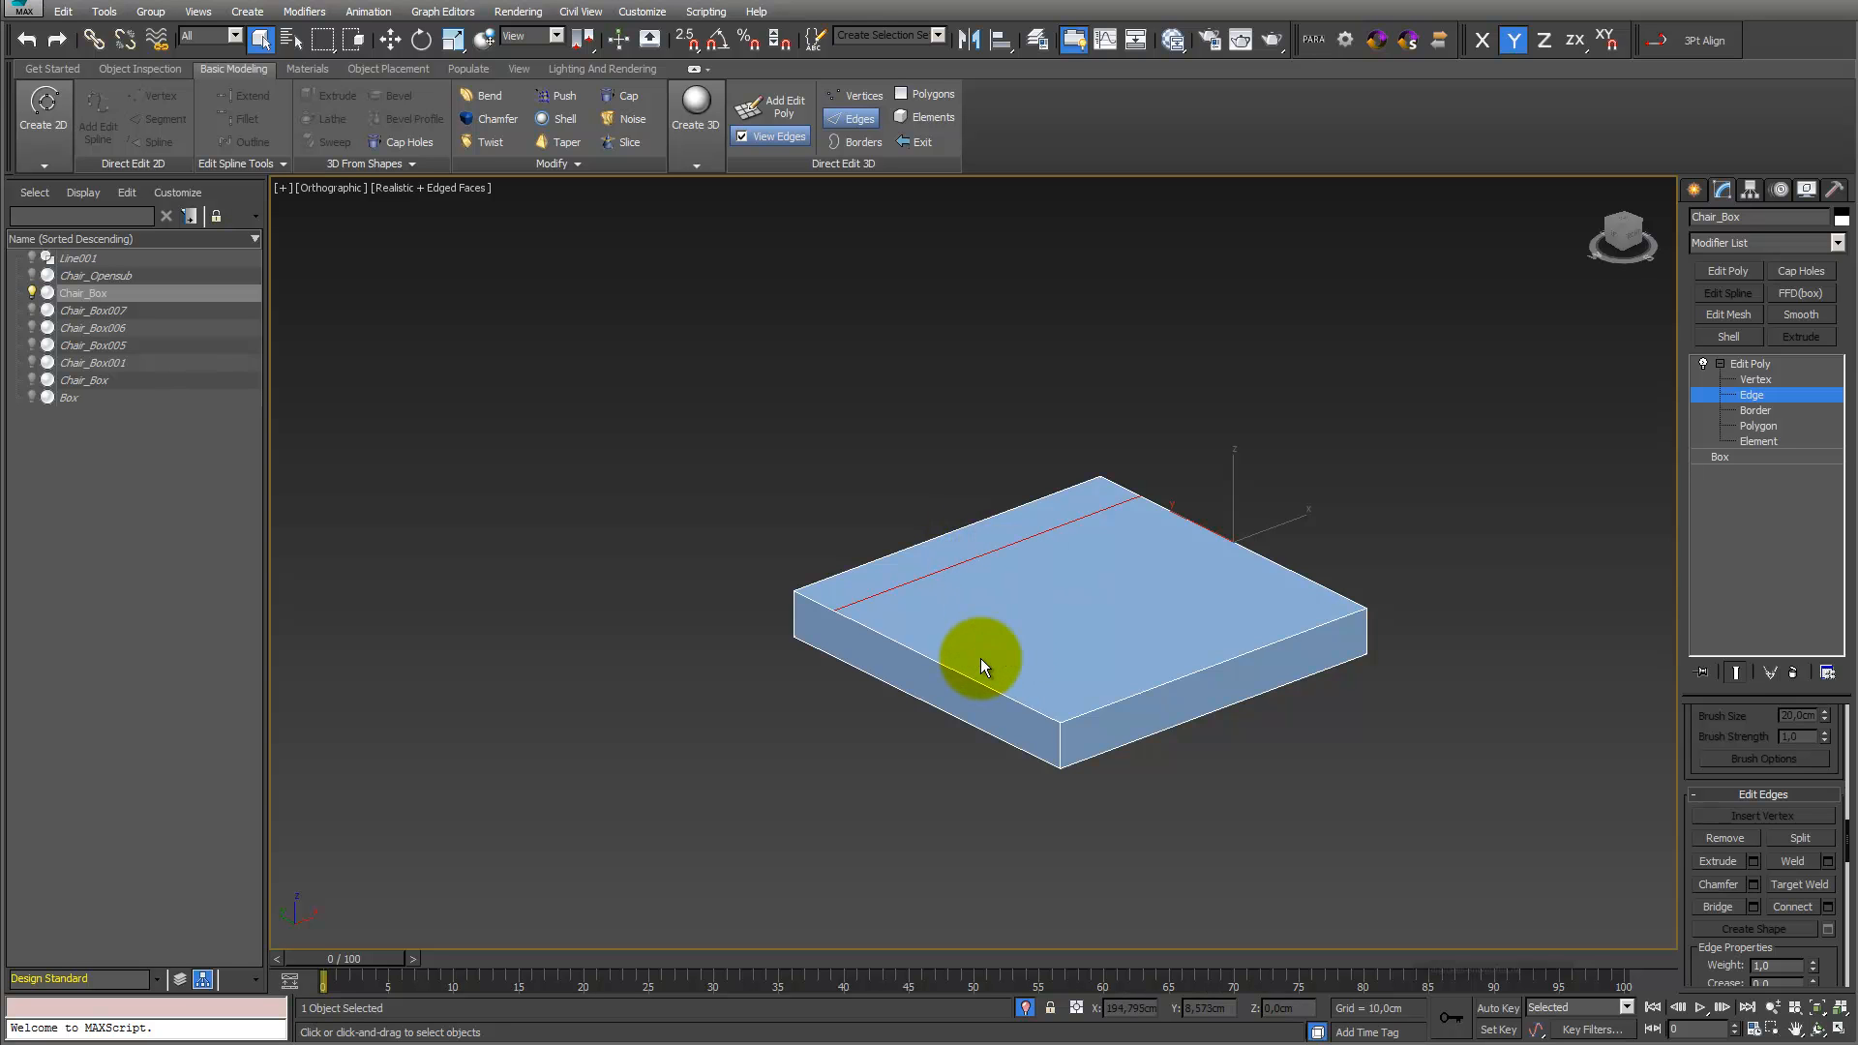
Rename the seat box's Edit Poly modifier to EP_Connect_Back
right_click(1754, 374)
click(1770, 365)
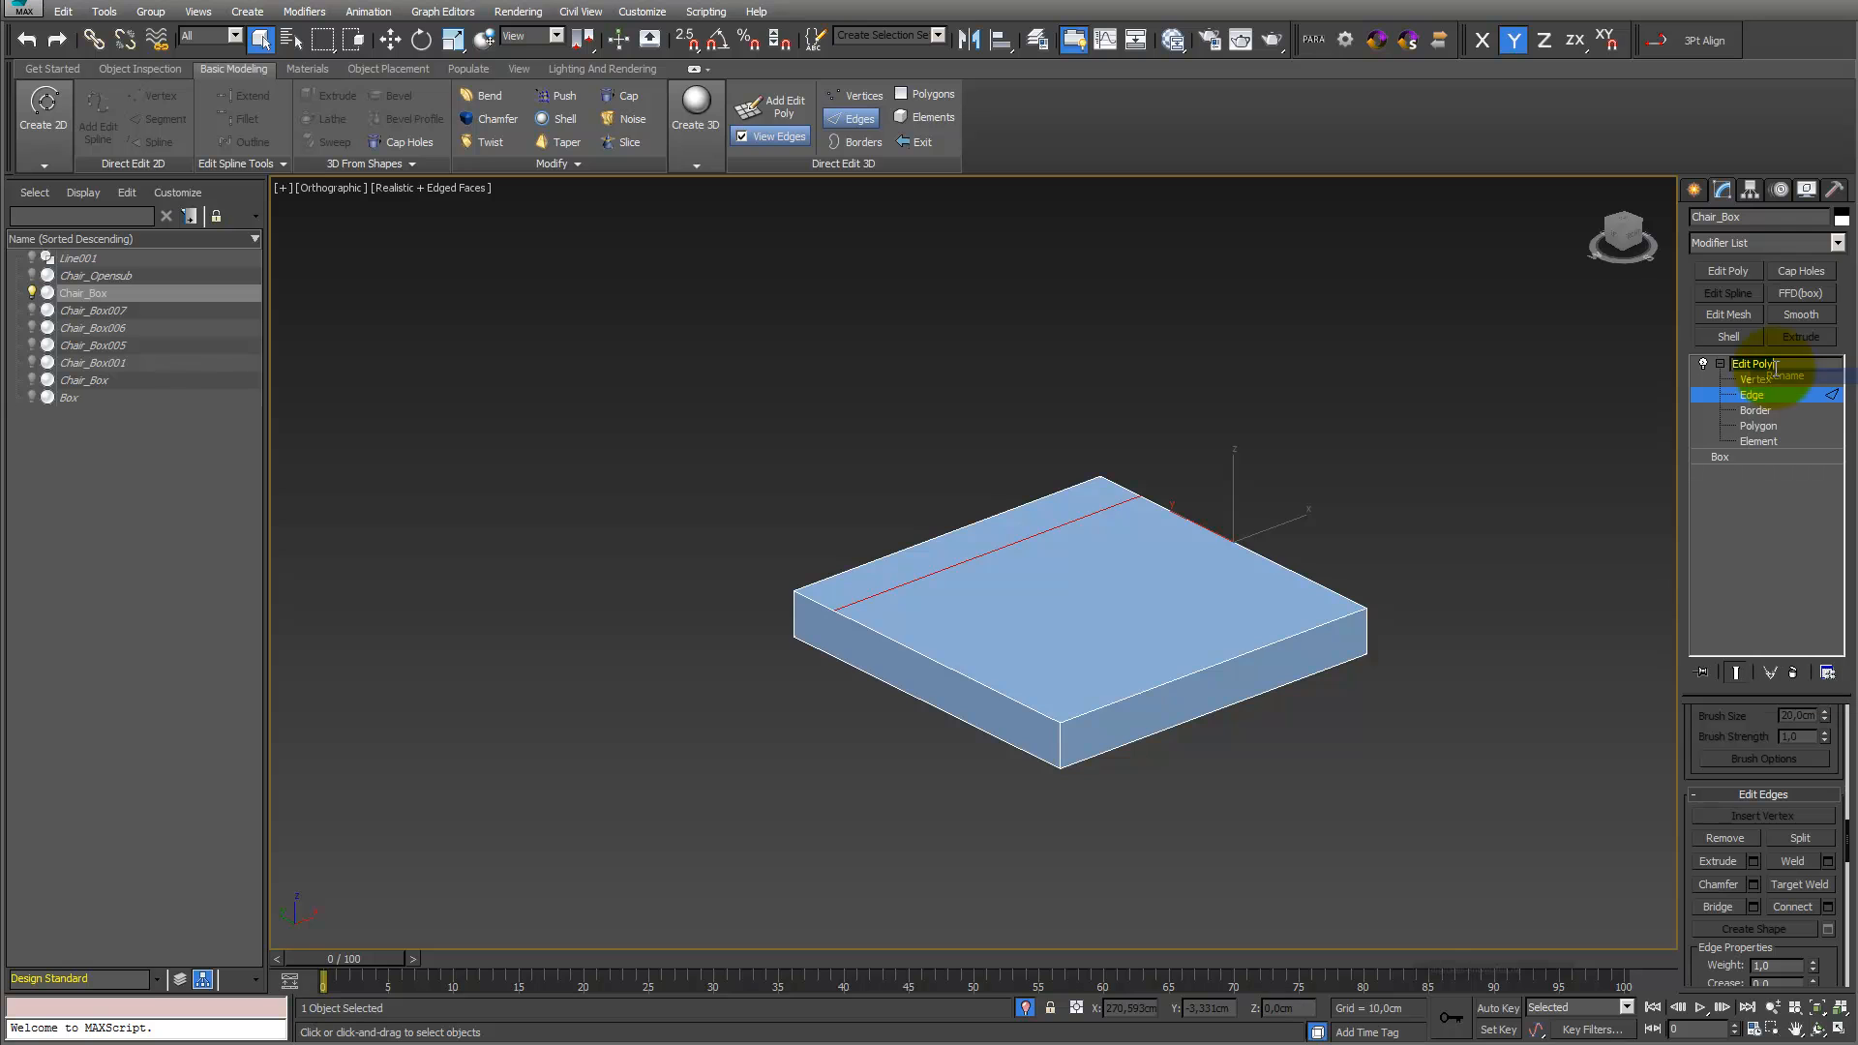
text(EP_Connect_Back)
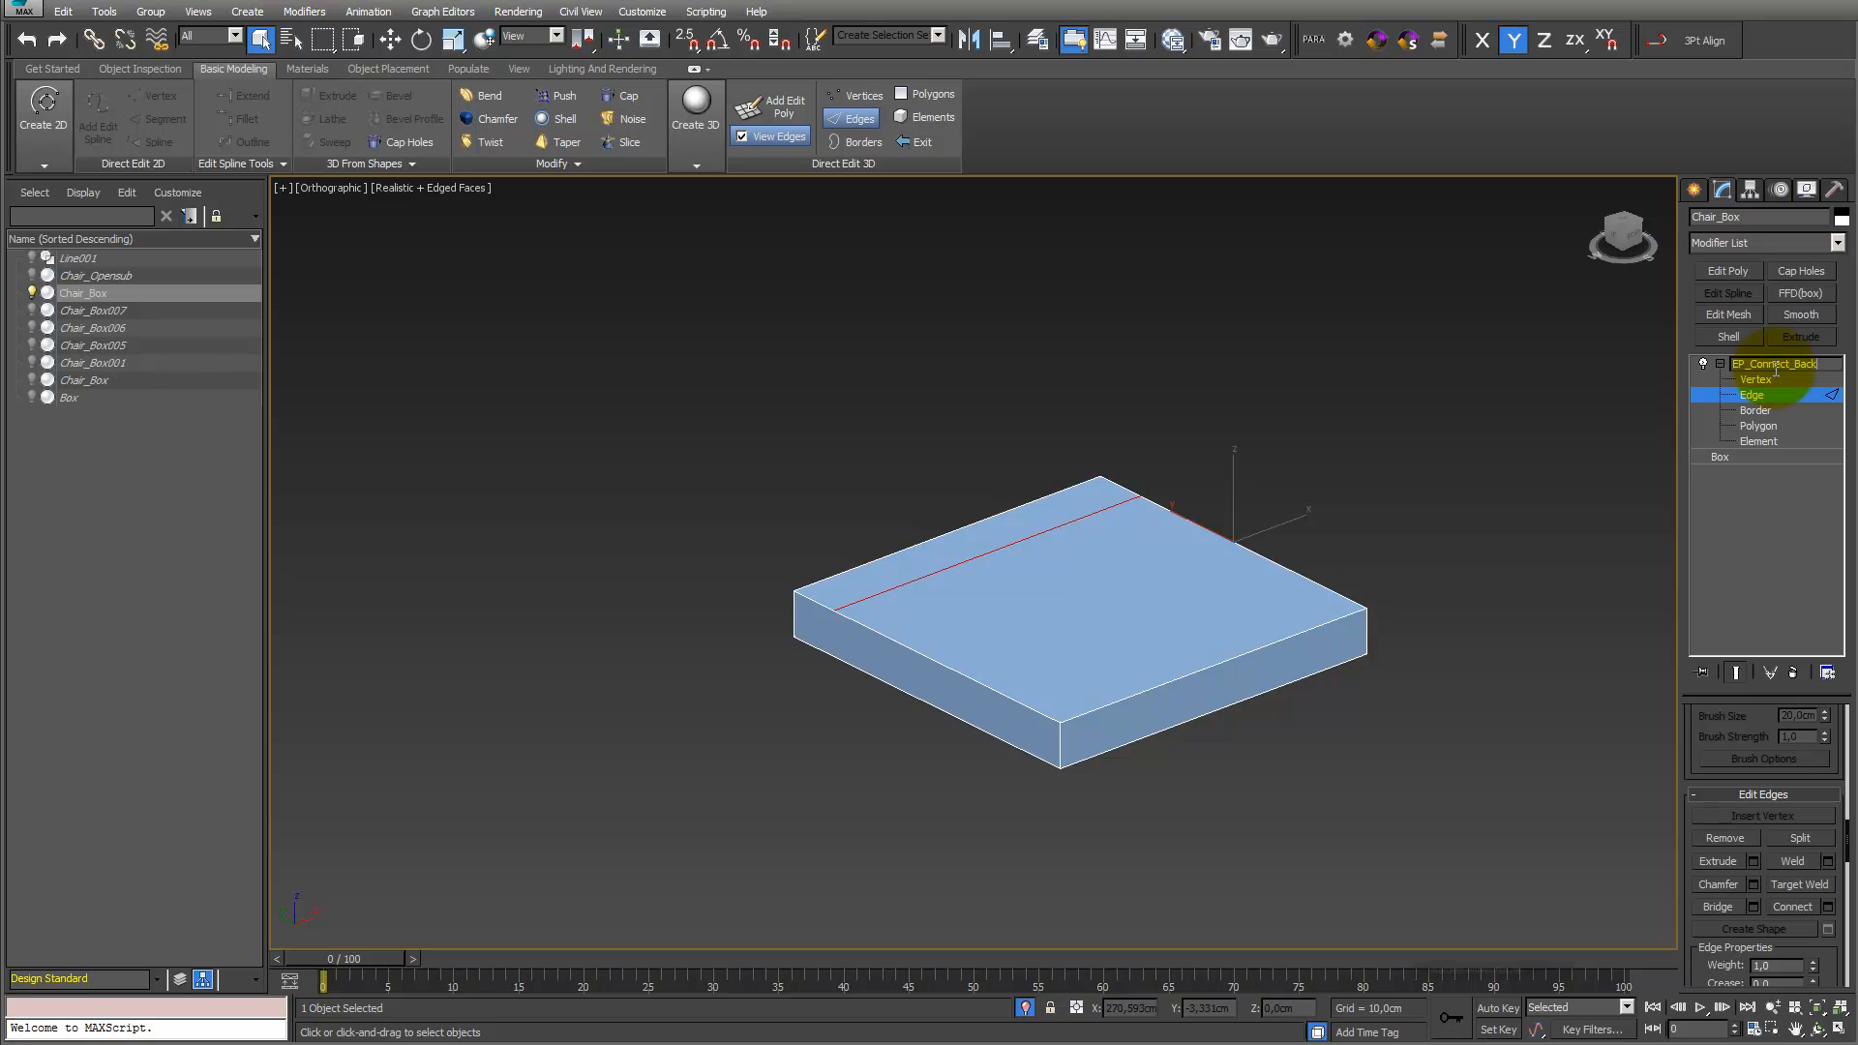
key(Return)
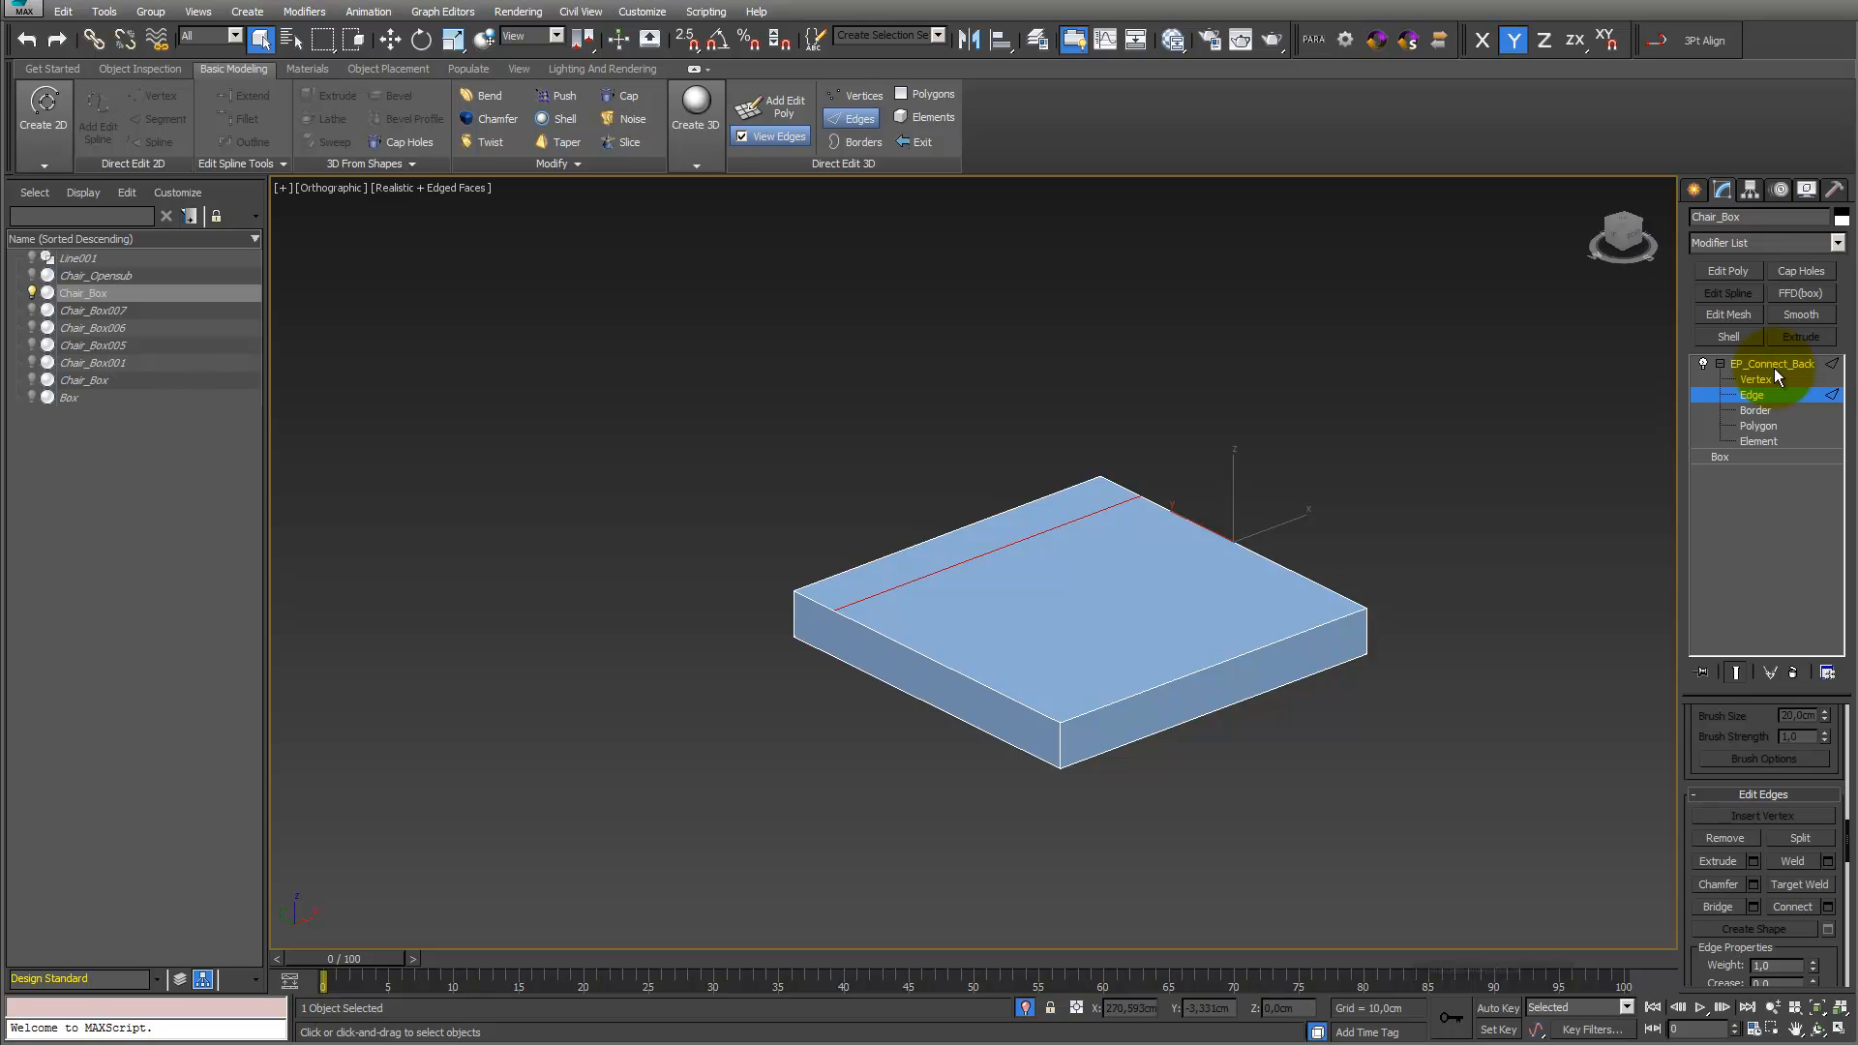
Add another Edit Poly modifier above EP_Connect_Back and set its mode to Animate
click(1739, 269)
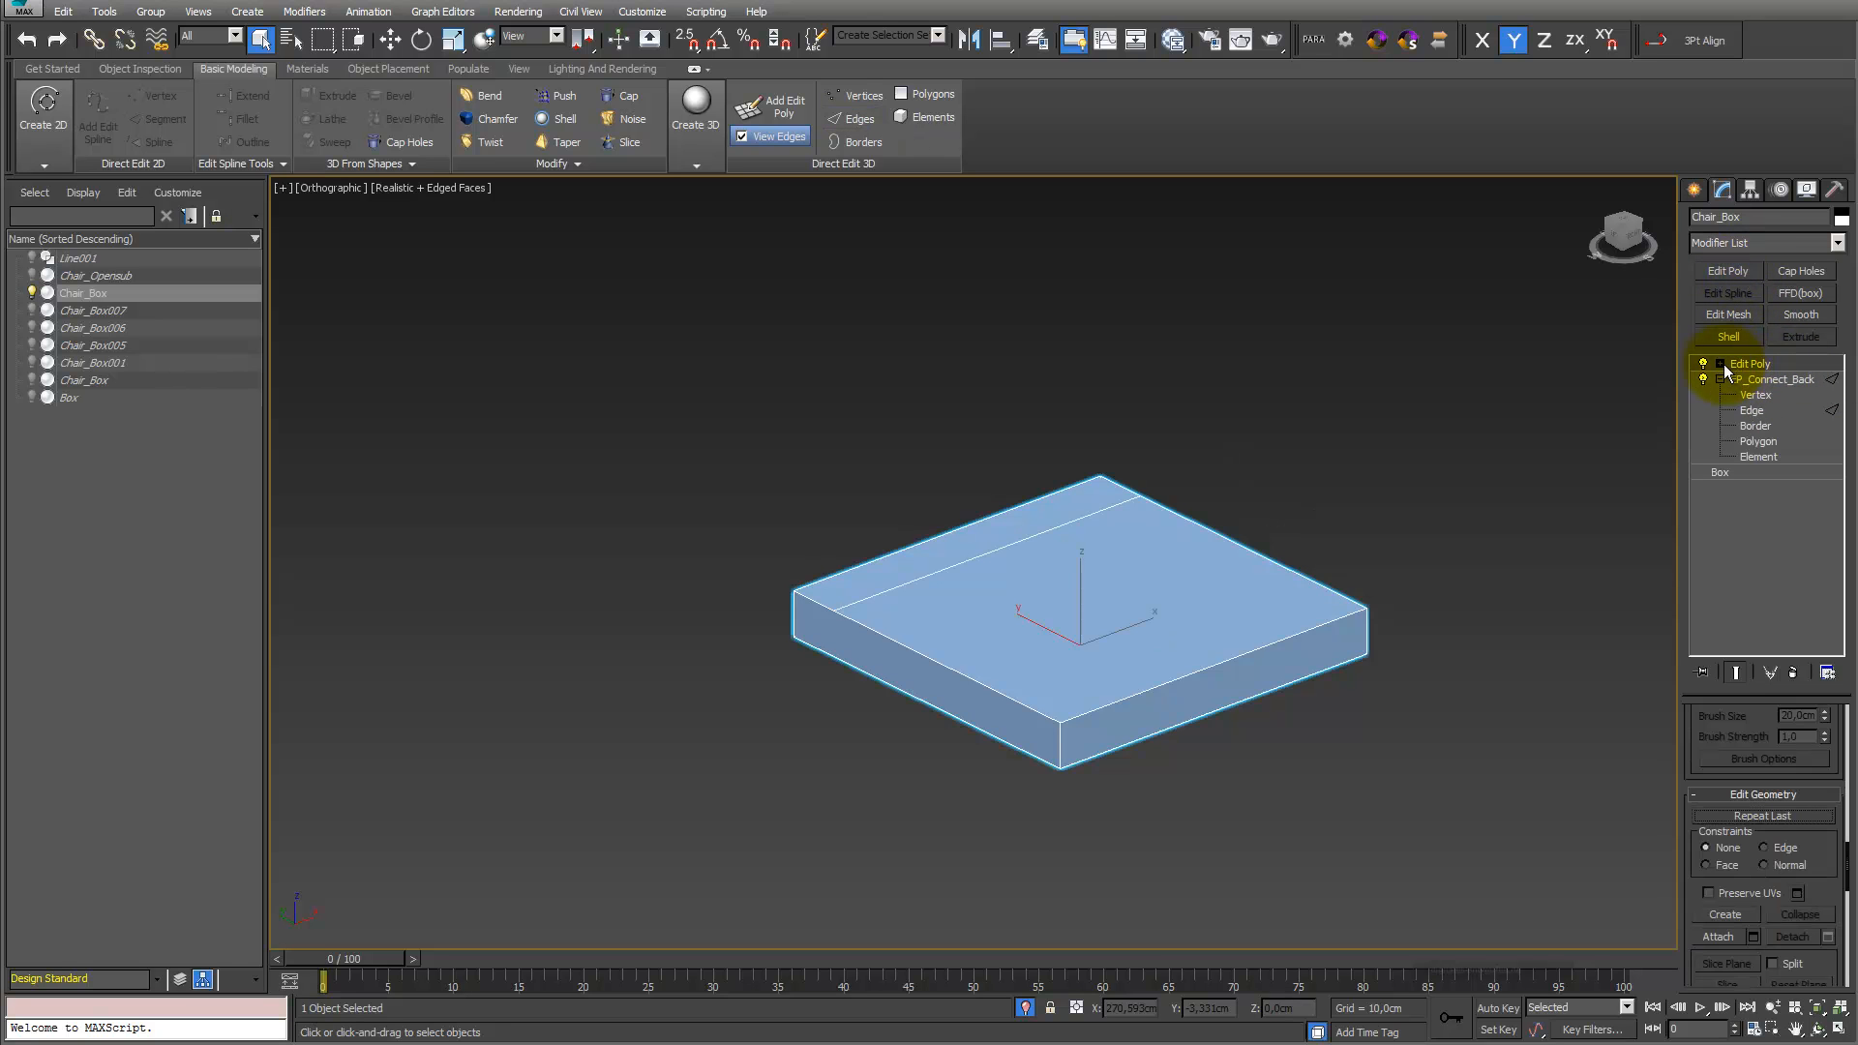
scroll(1778, 767, up, 5)
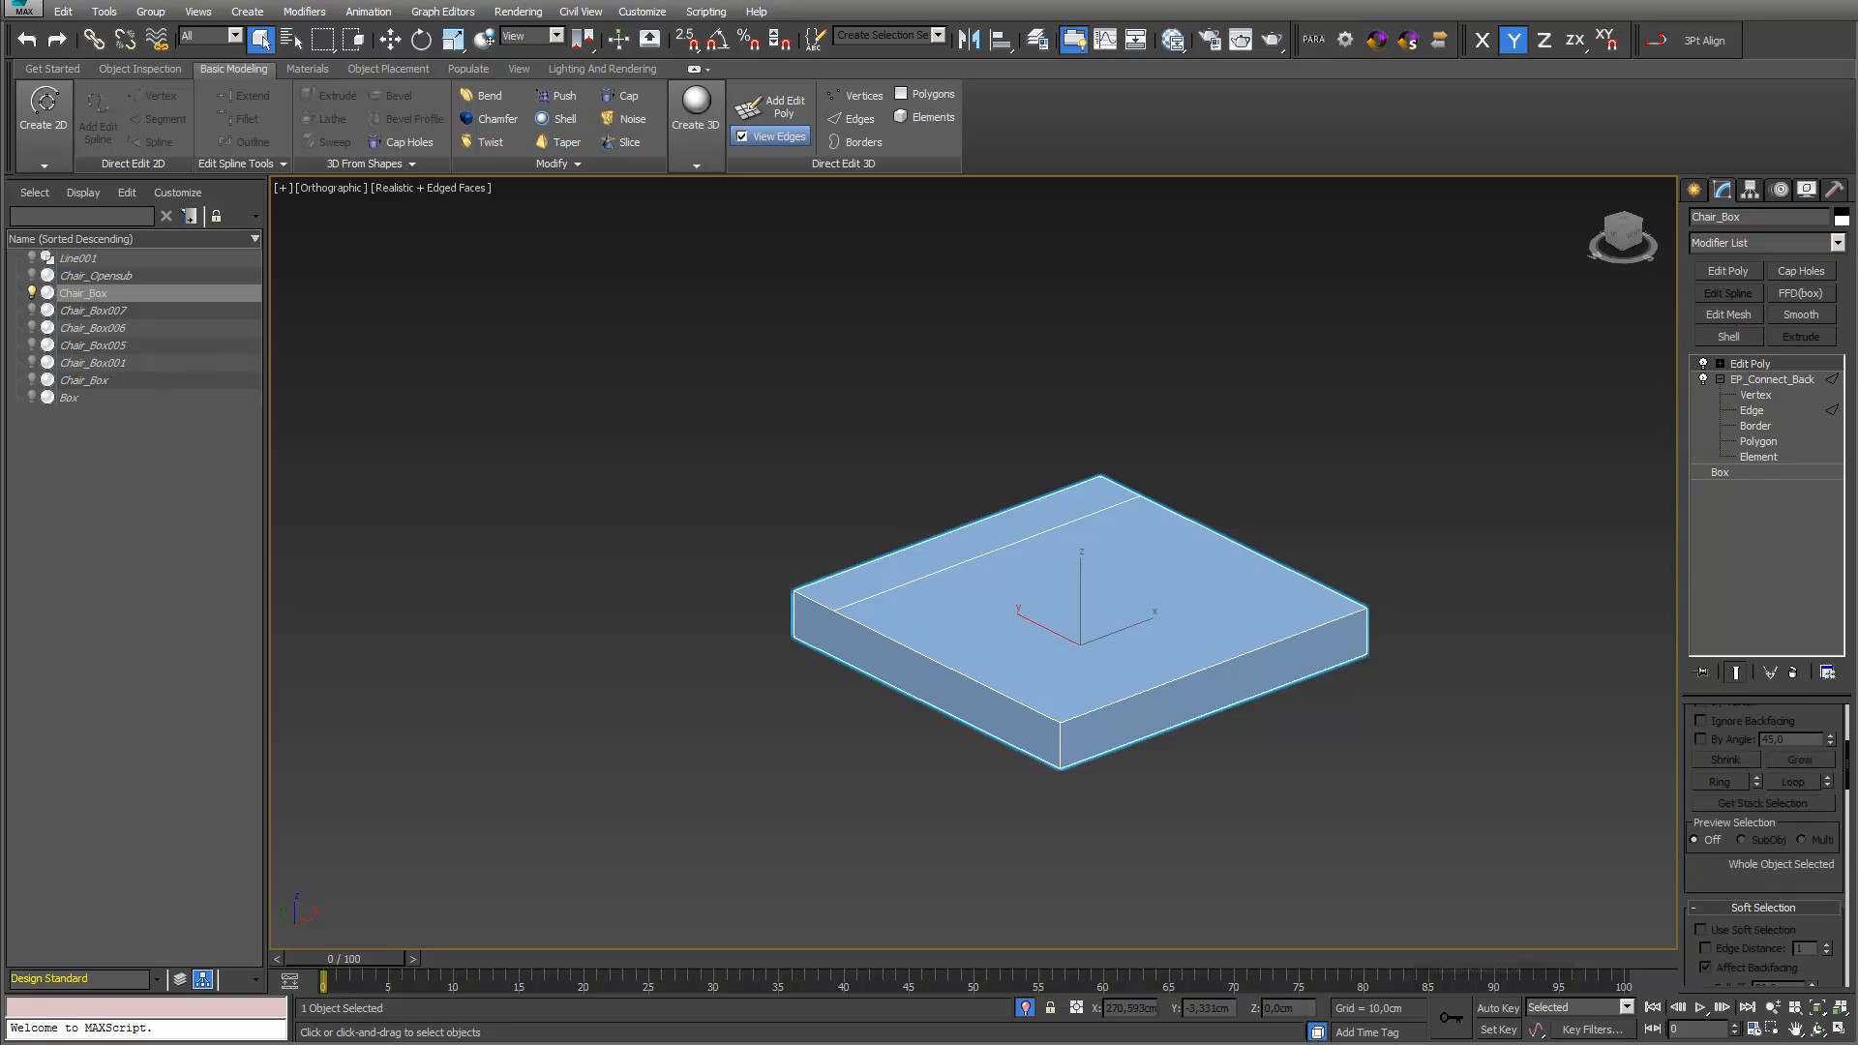
scroll(1849, 779, up, 3)
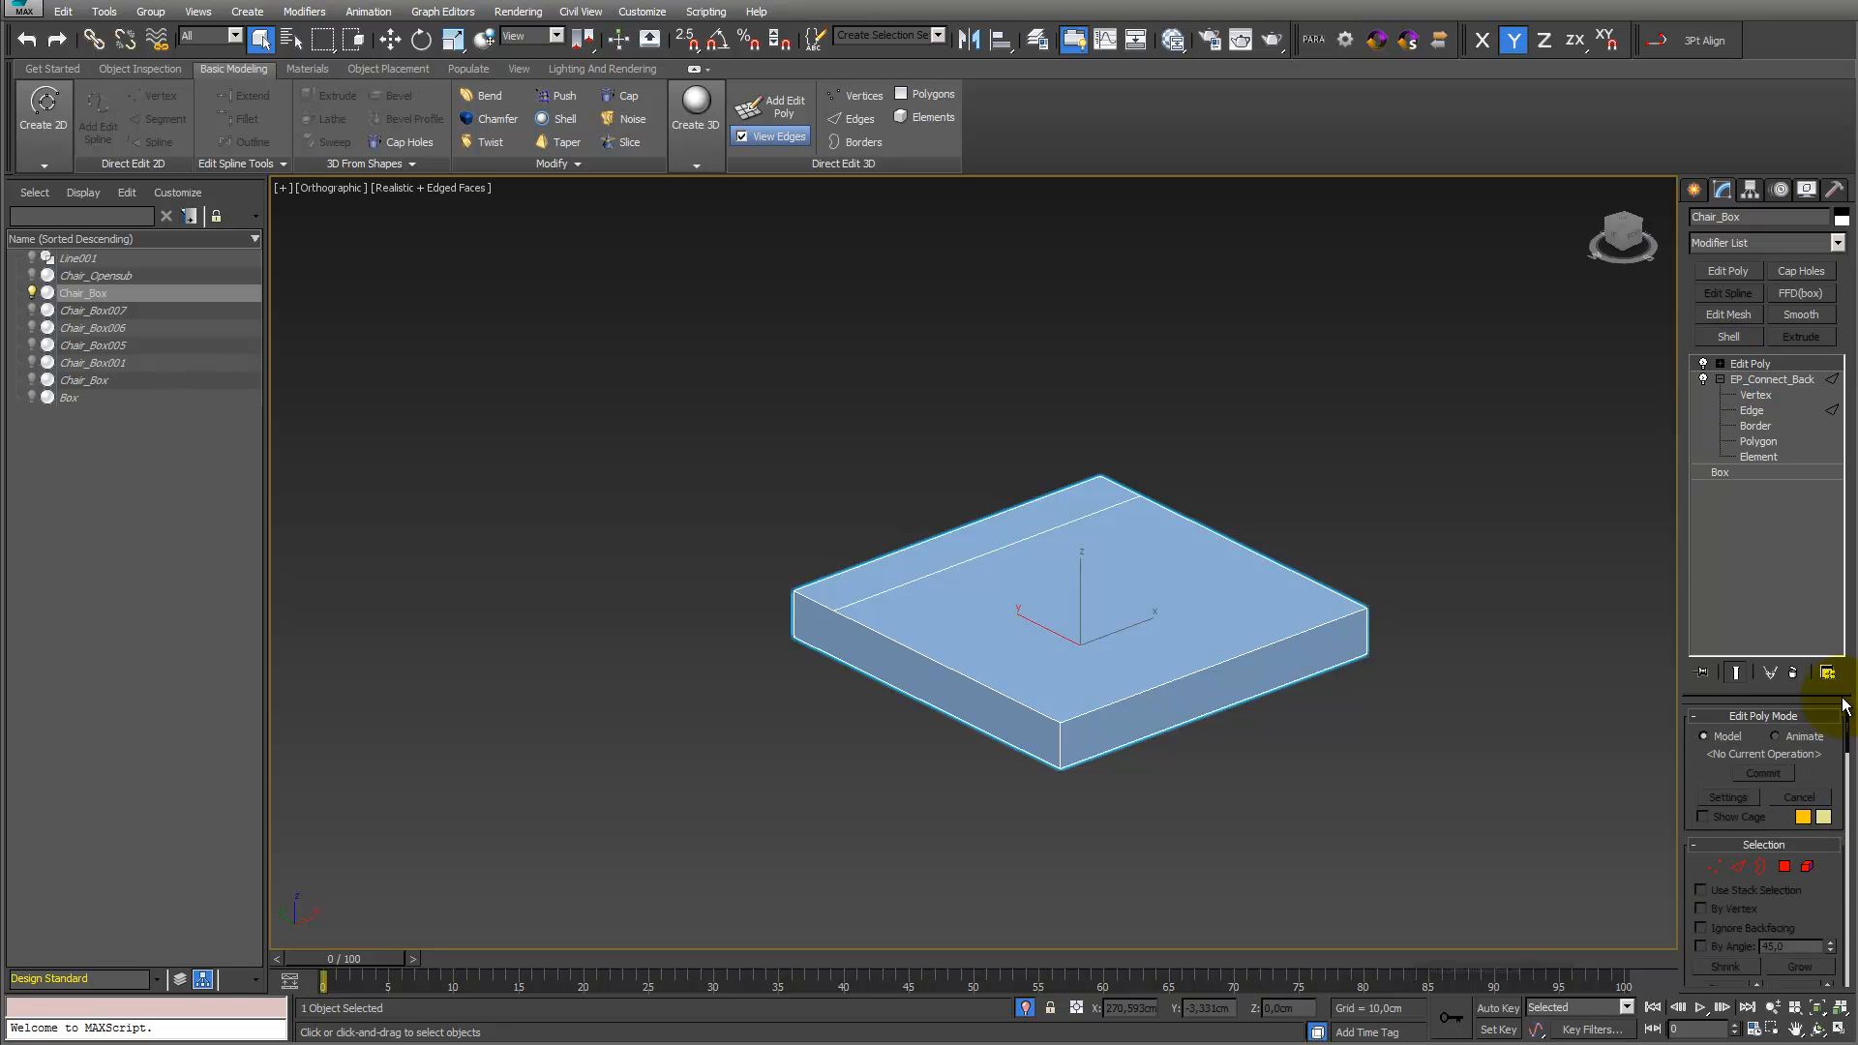
click(1775, 737)
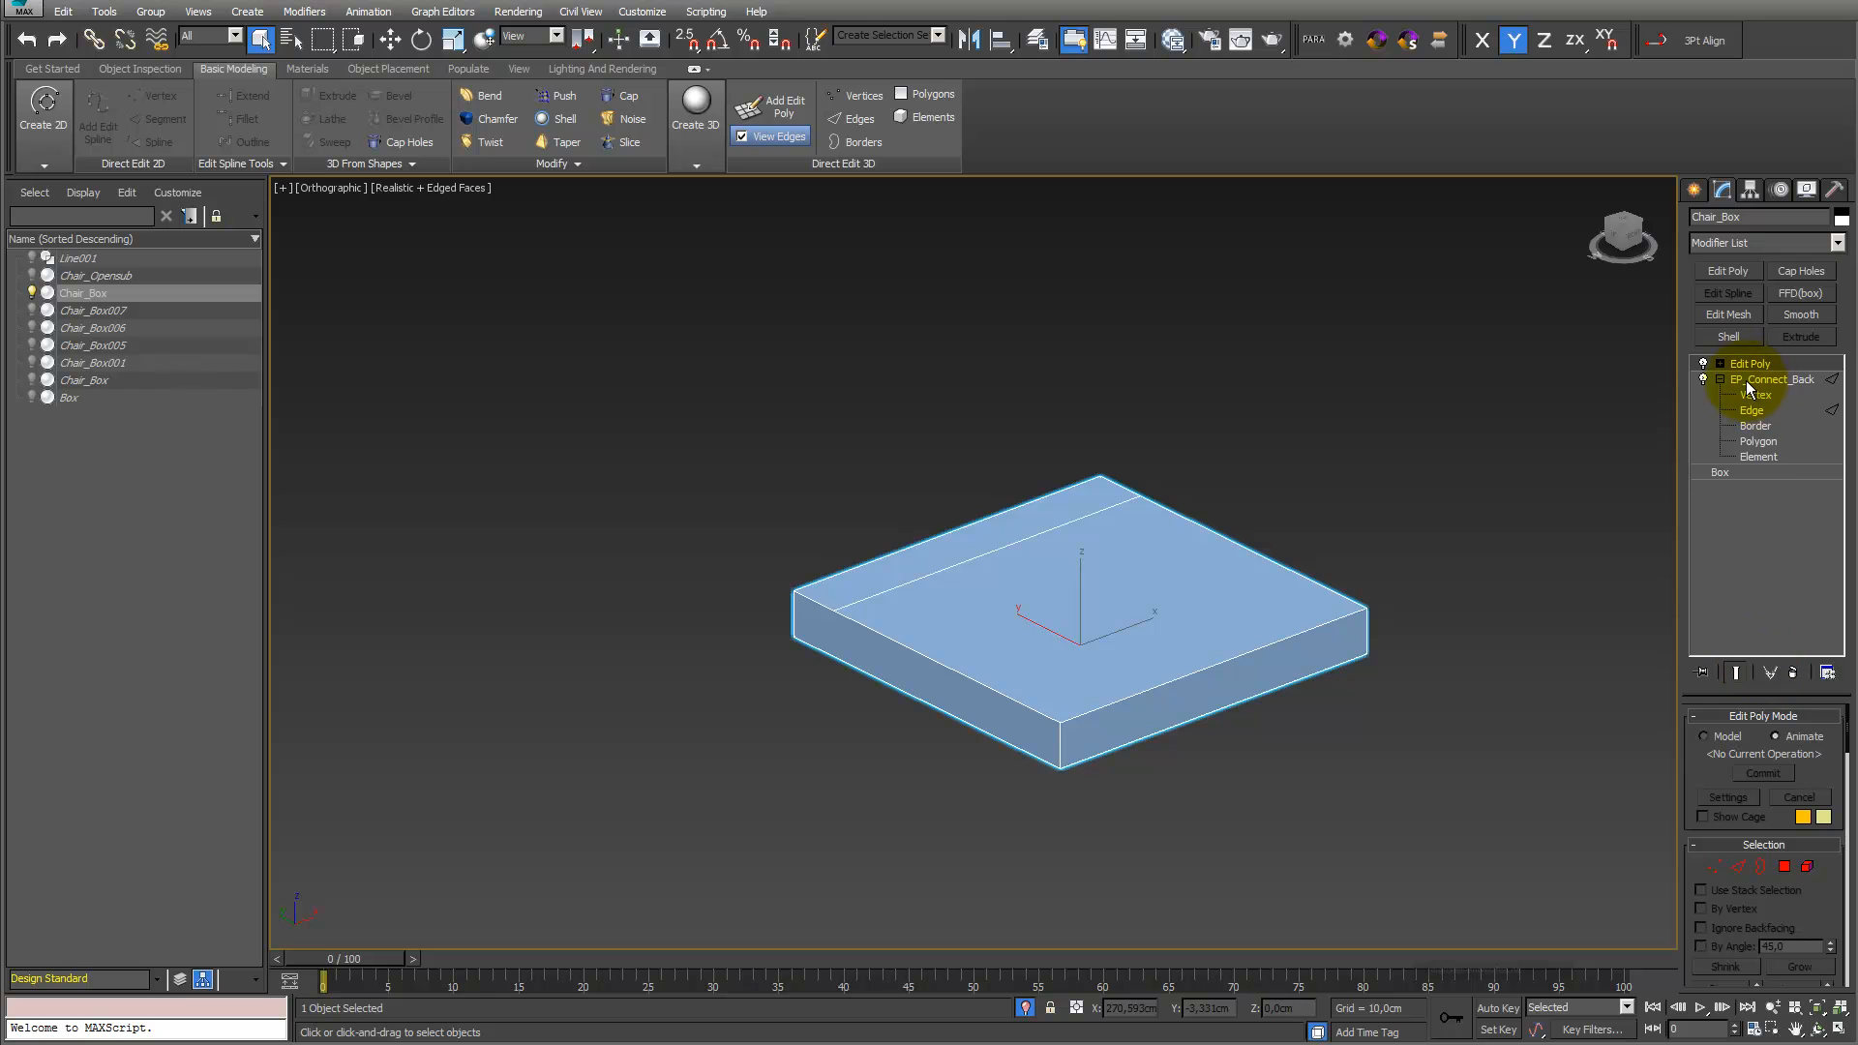
Extrude the narrow strip polygon along the back of the seat's top face upward by 40 cm as the backrest
click(1721, 364)
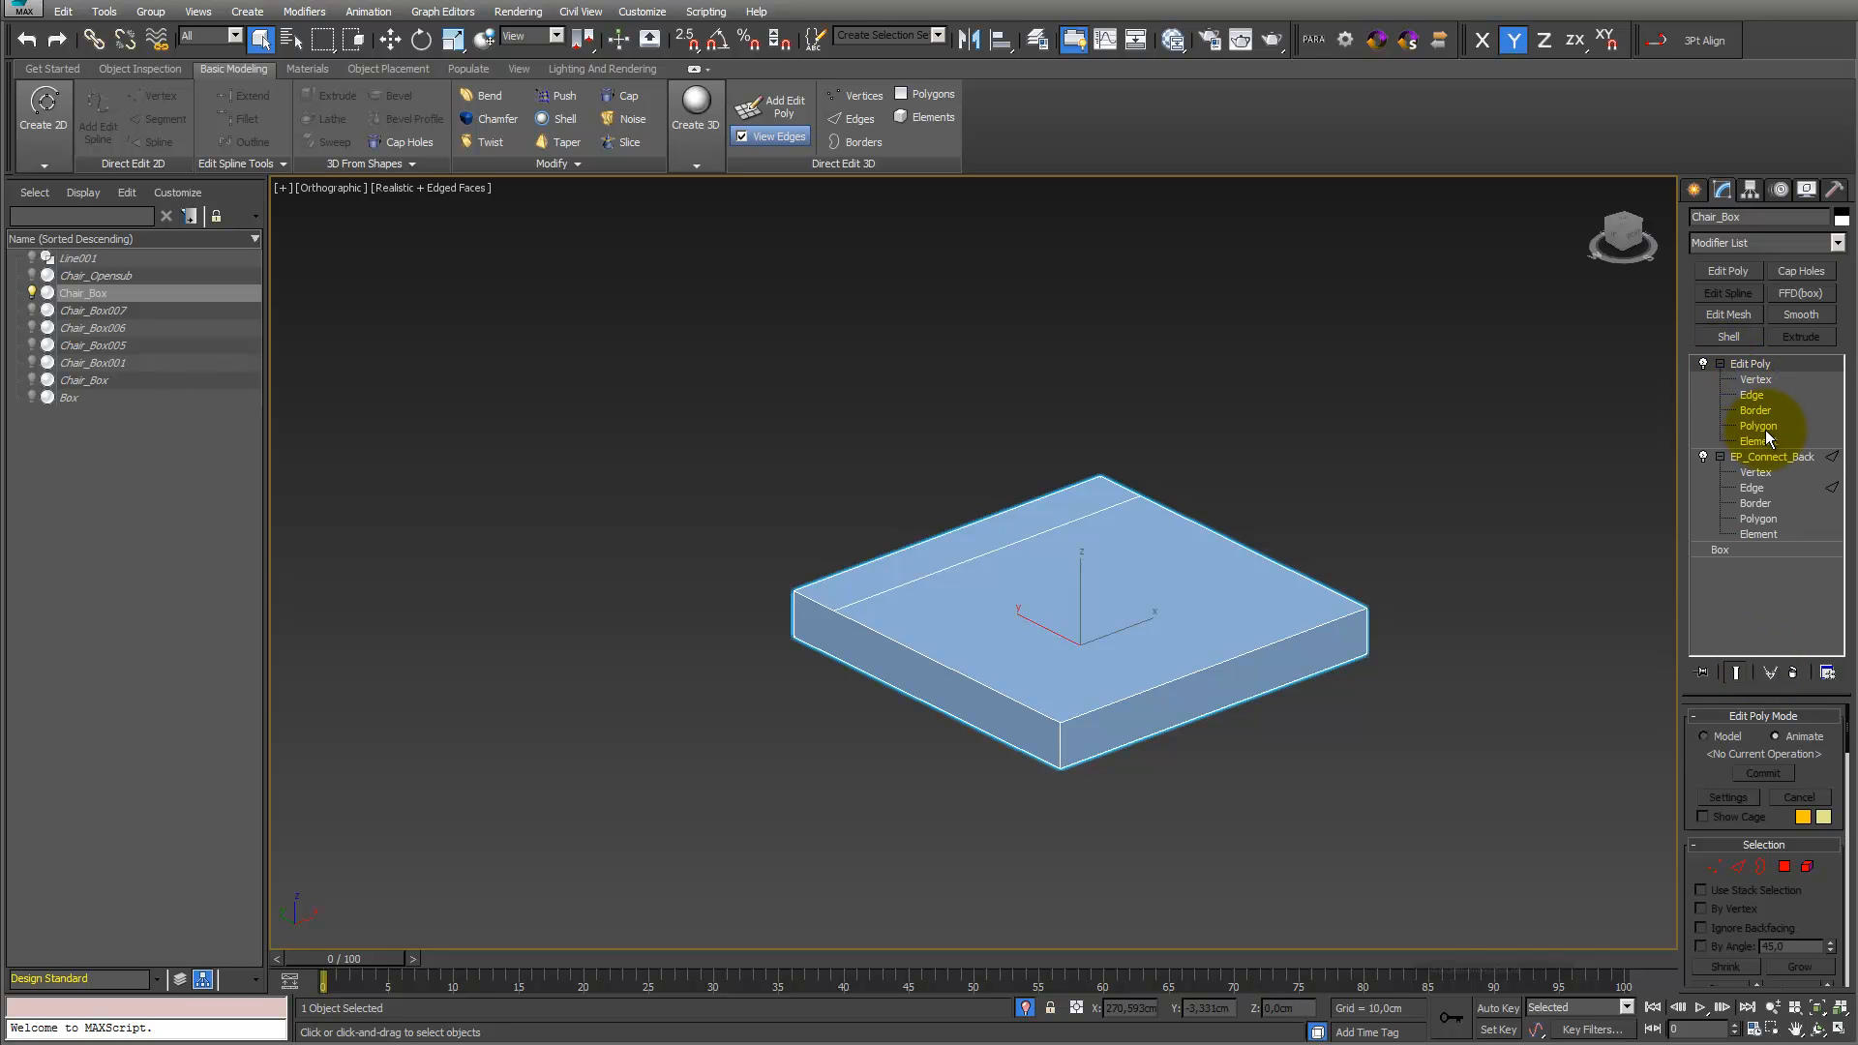
click(1767, 427)
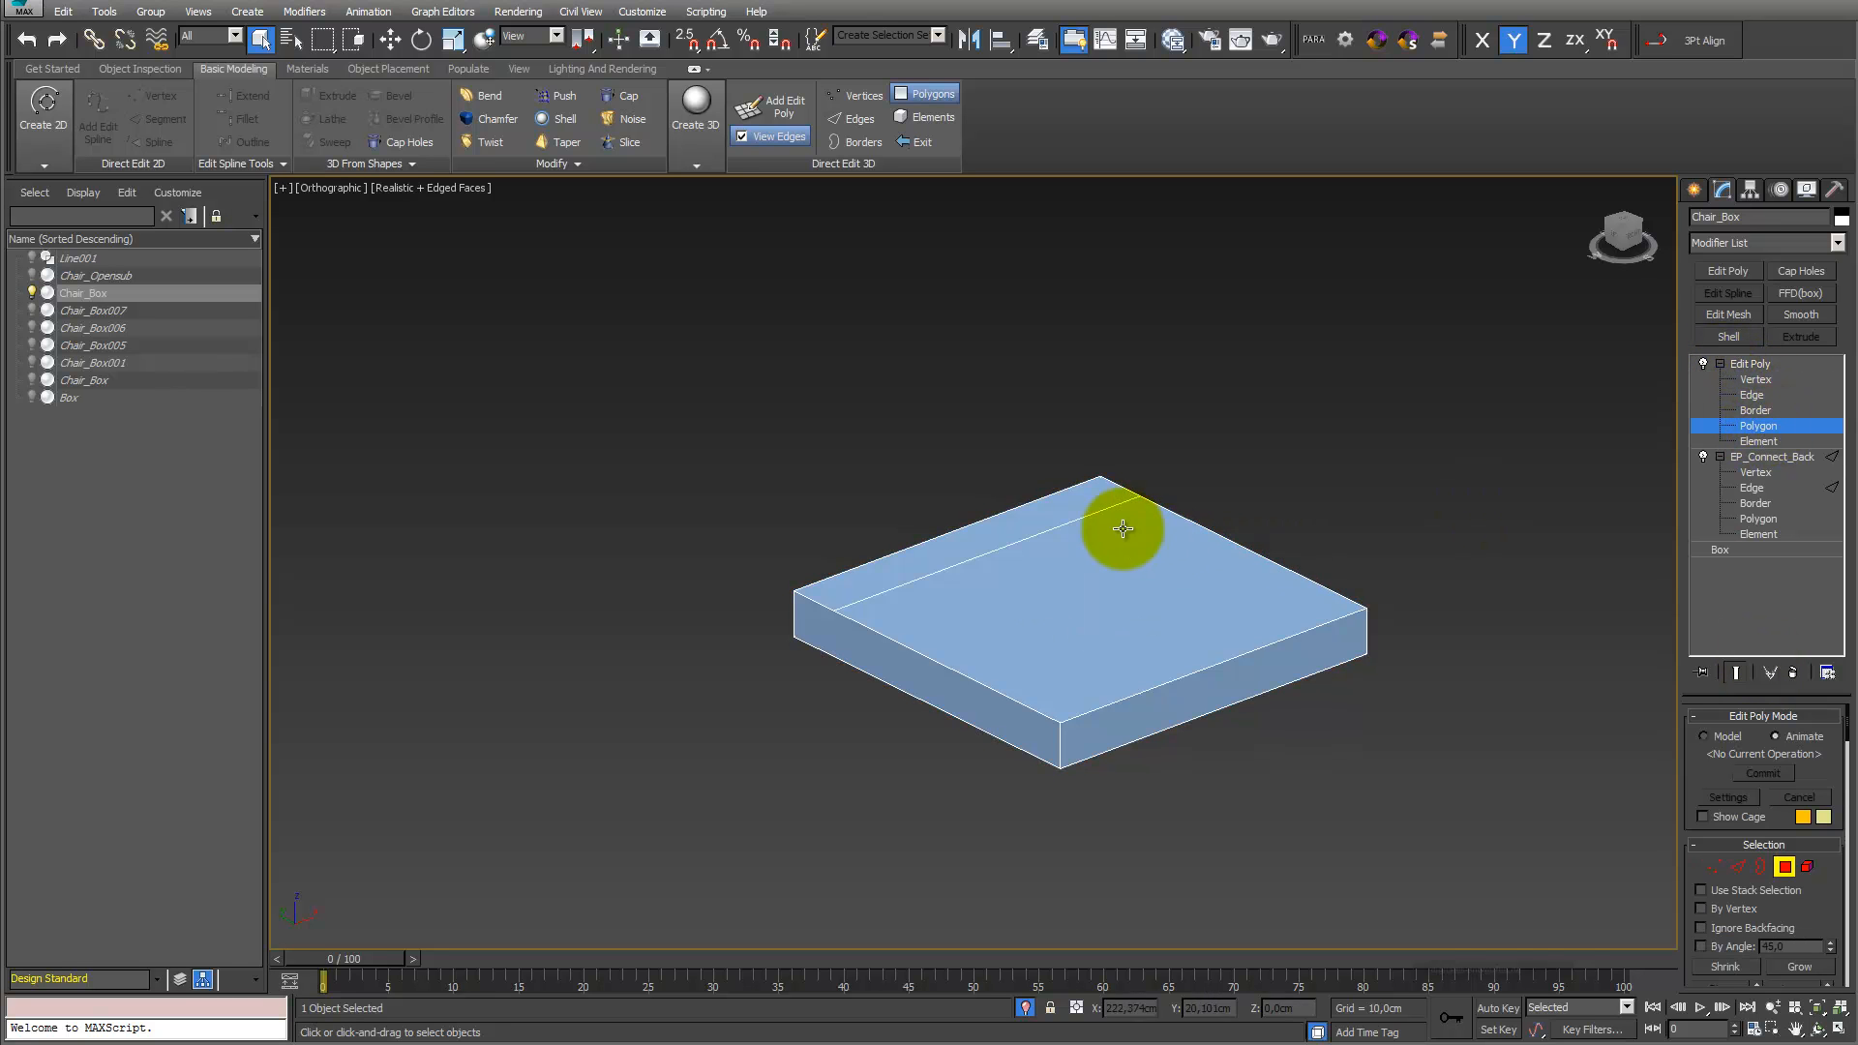
click(1066, 514)
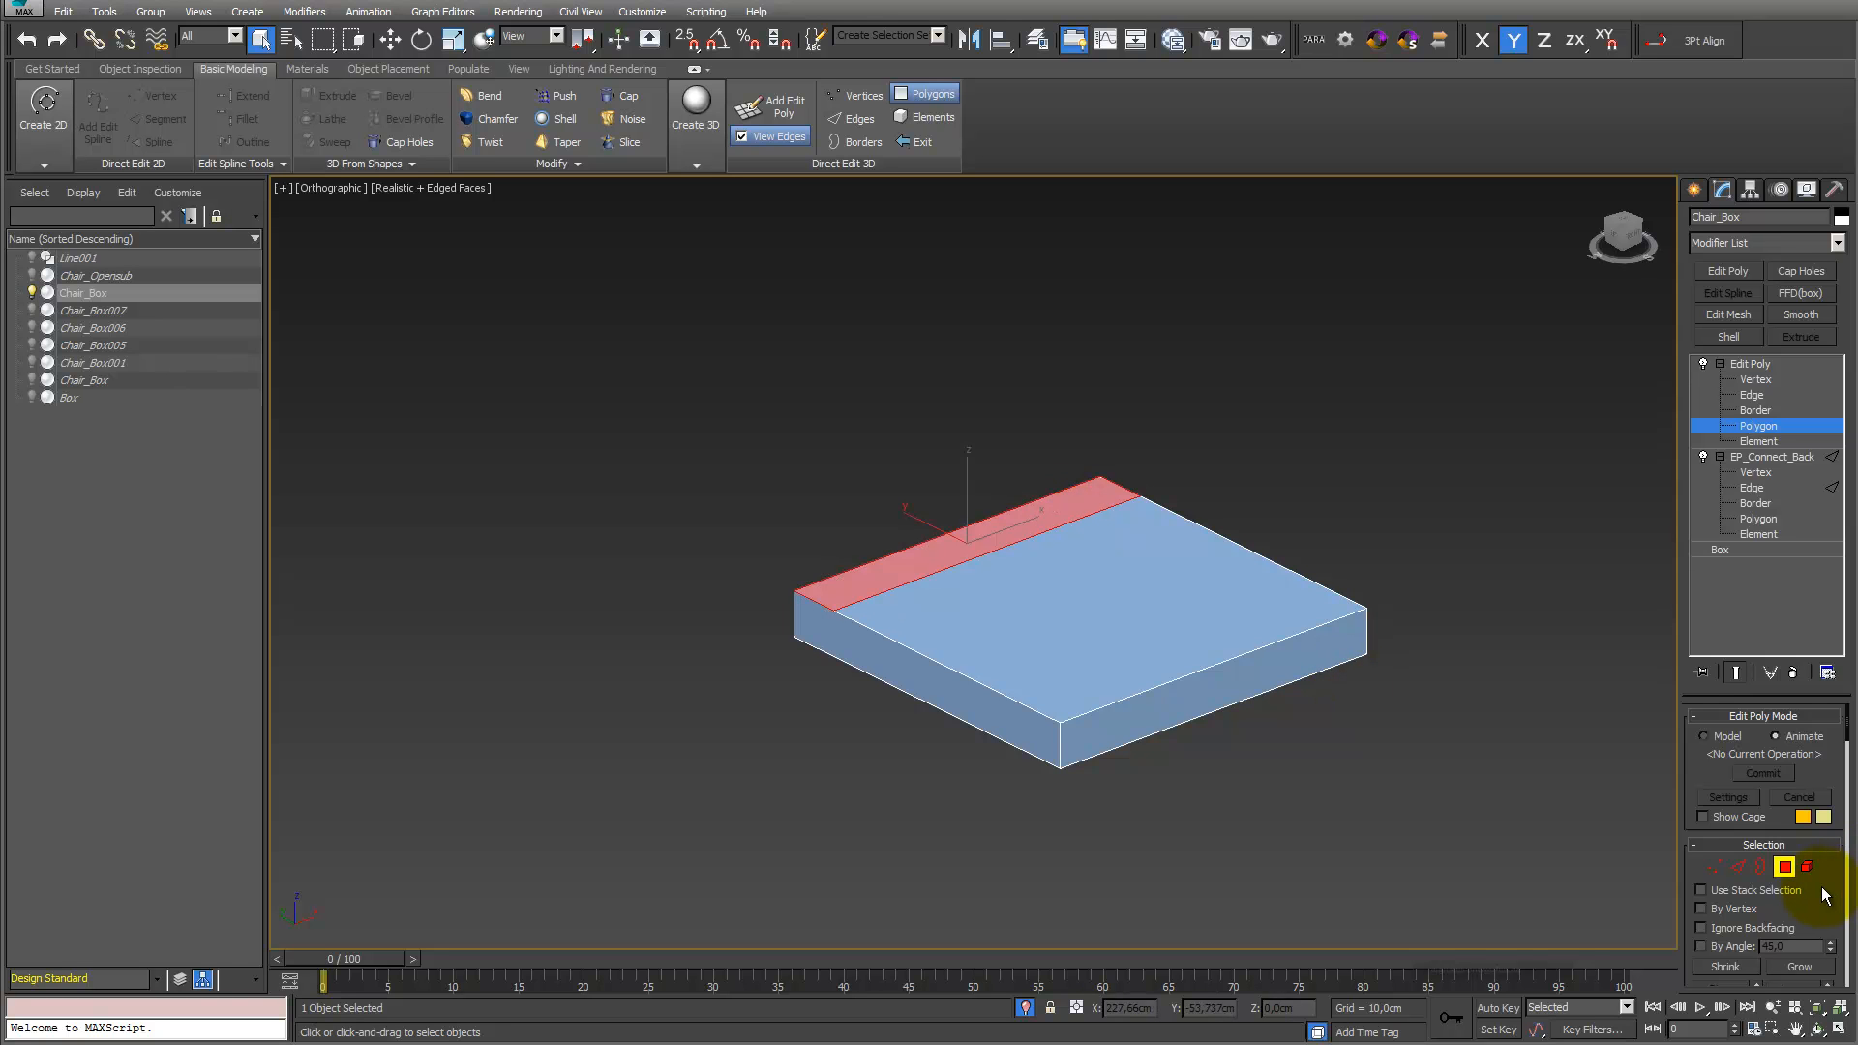
mouse_move(1837, 878)
mouse_down()
mouse_move(1838, 714)
mouse_move(1762, 112)
mouse_up()
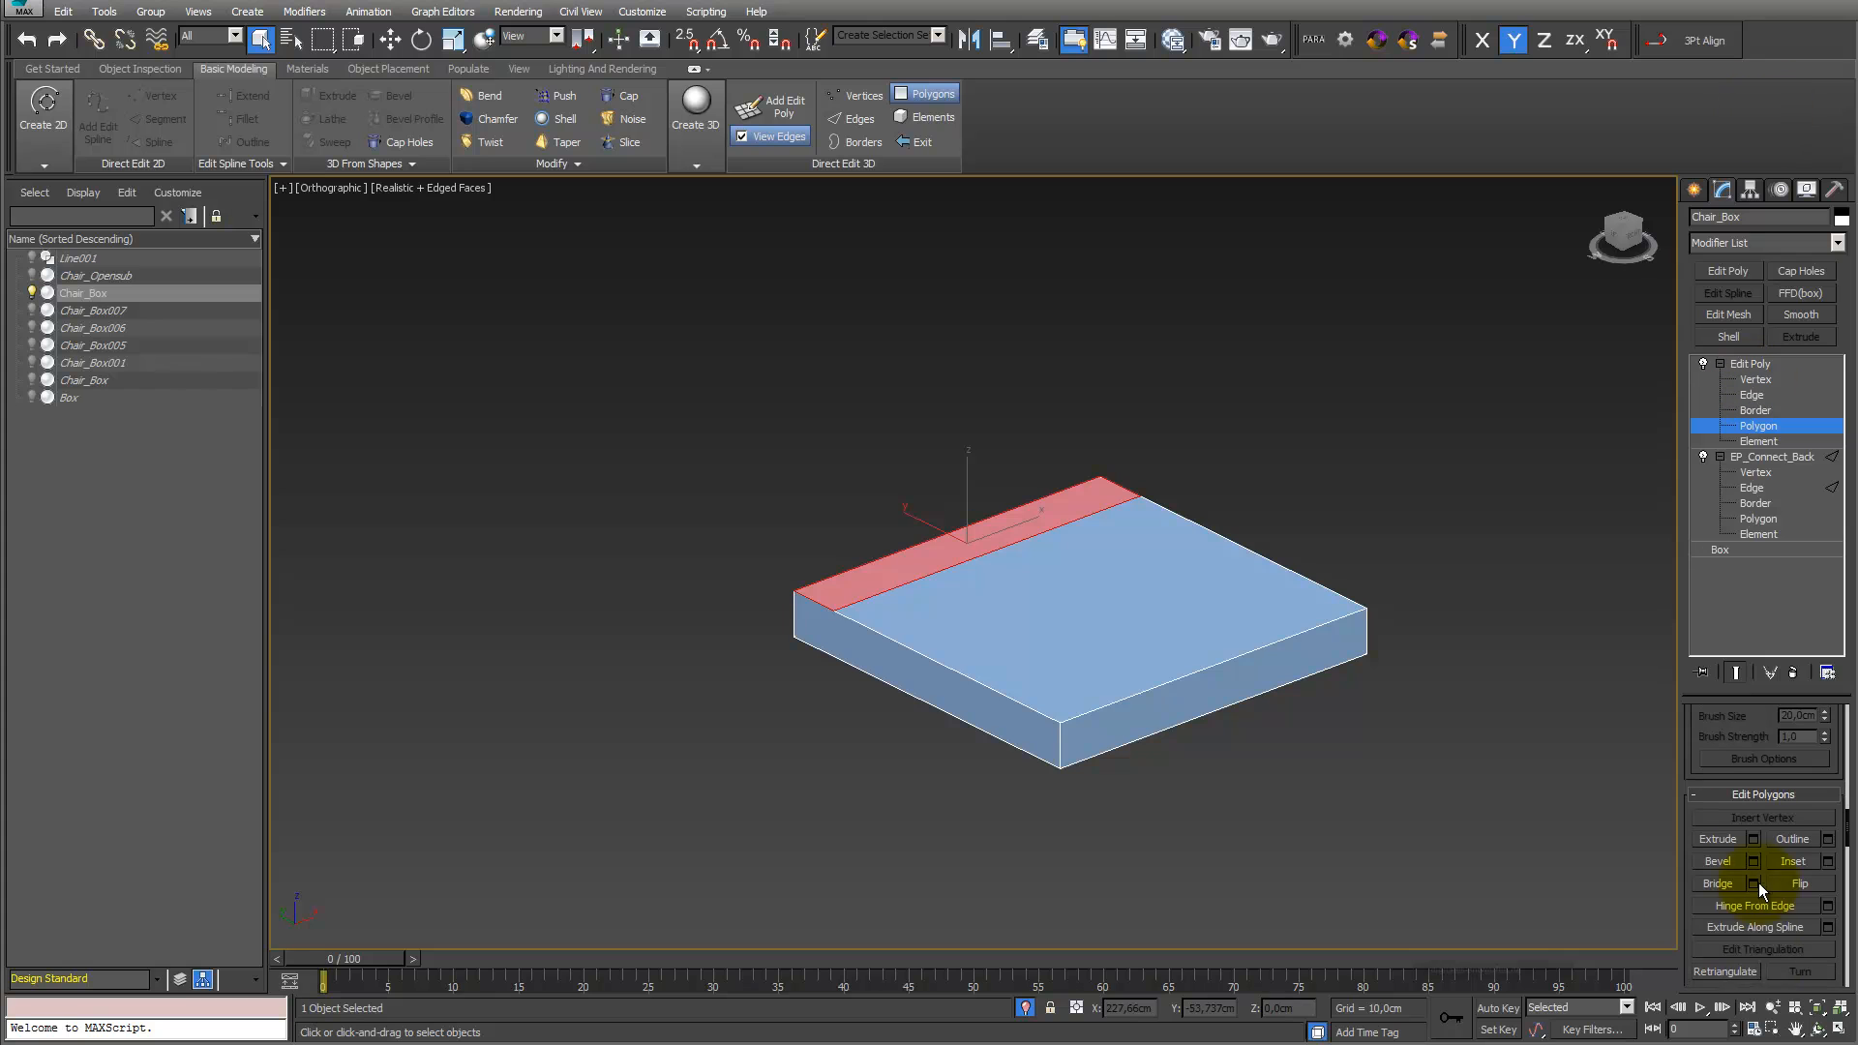
click(1752, 840)
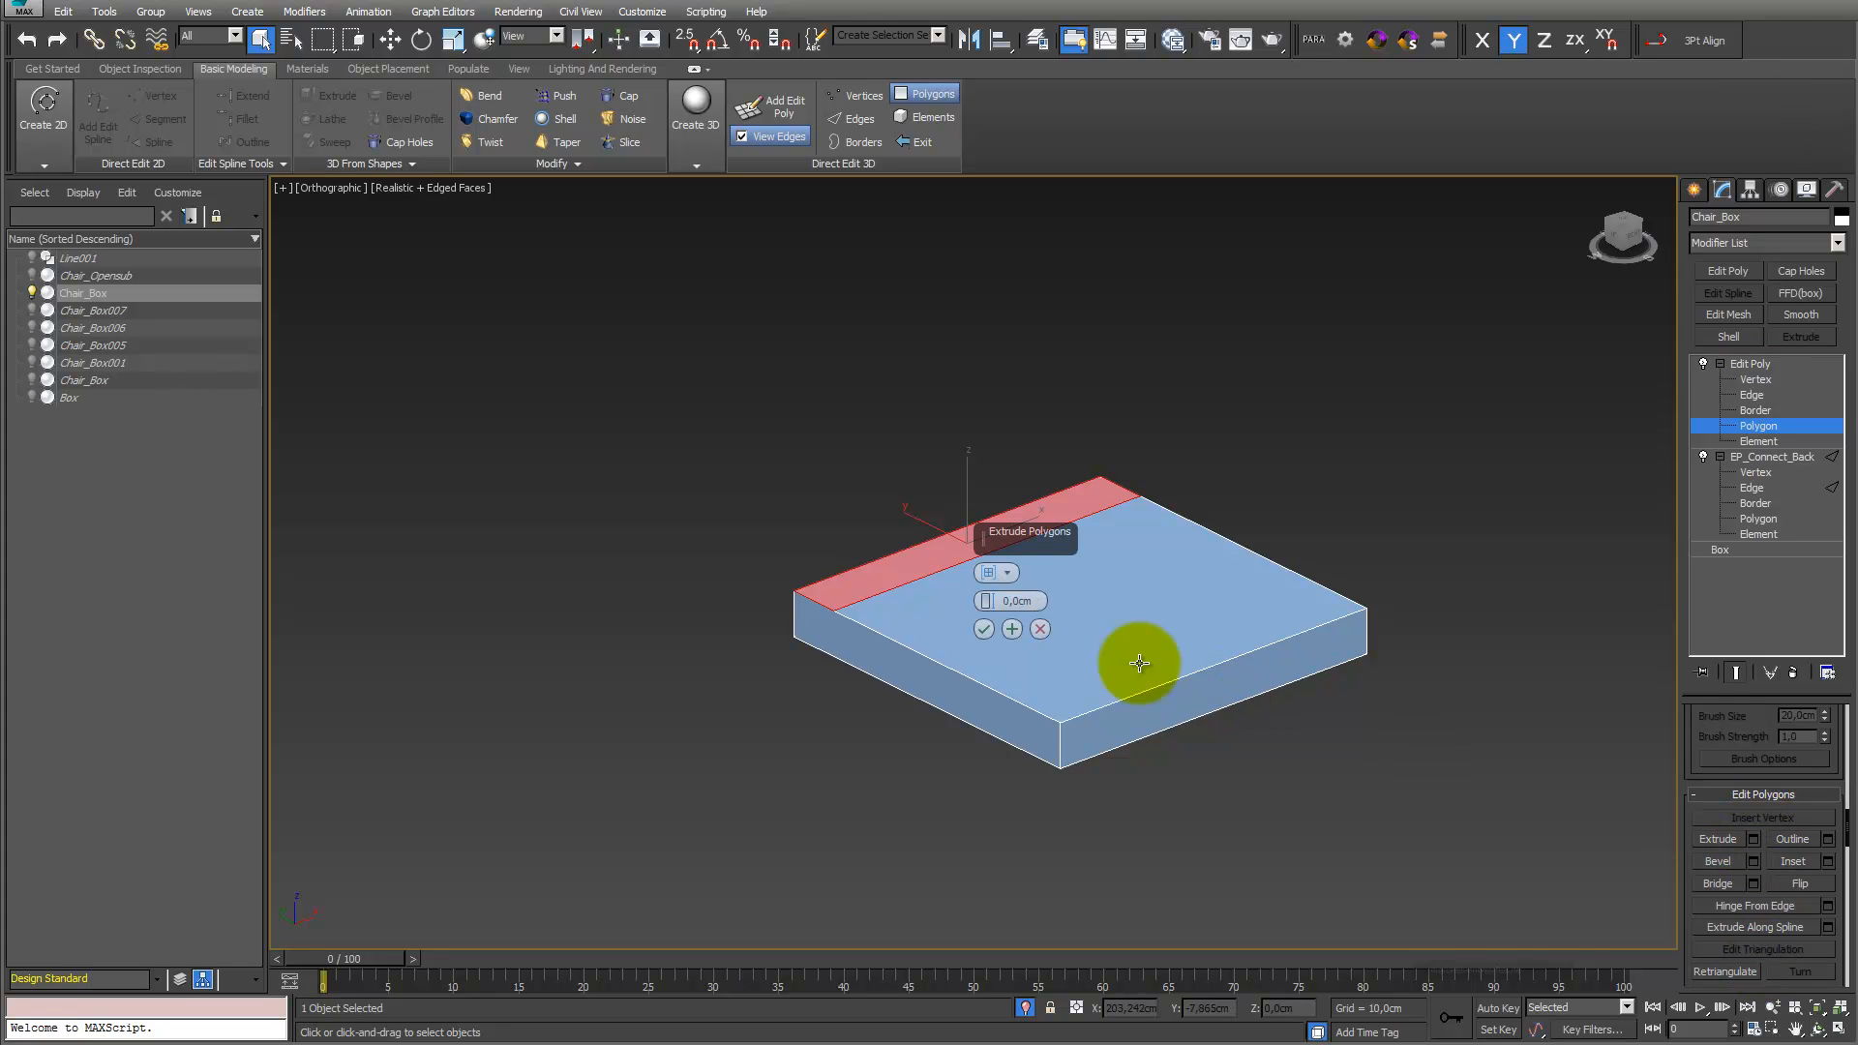
text(40)
key(Return)
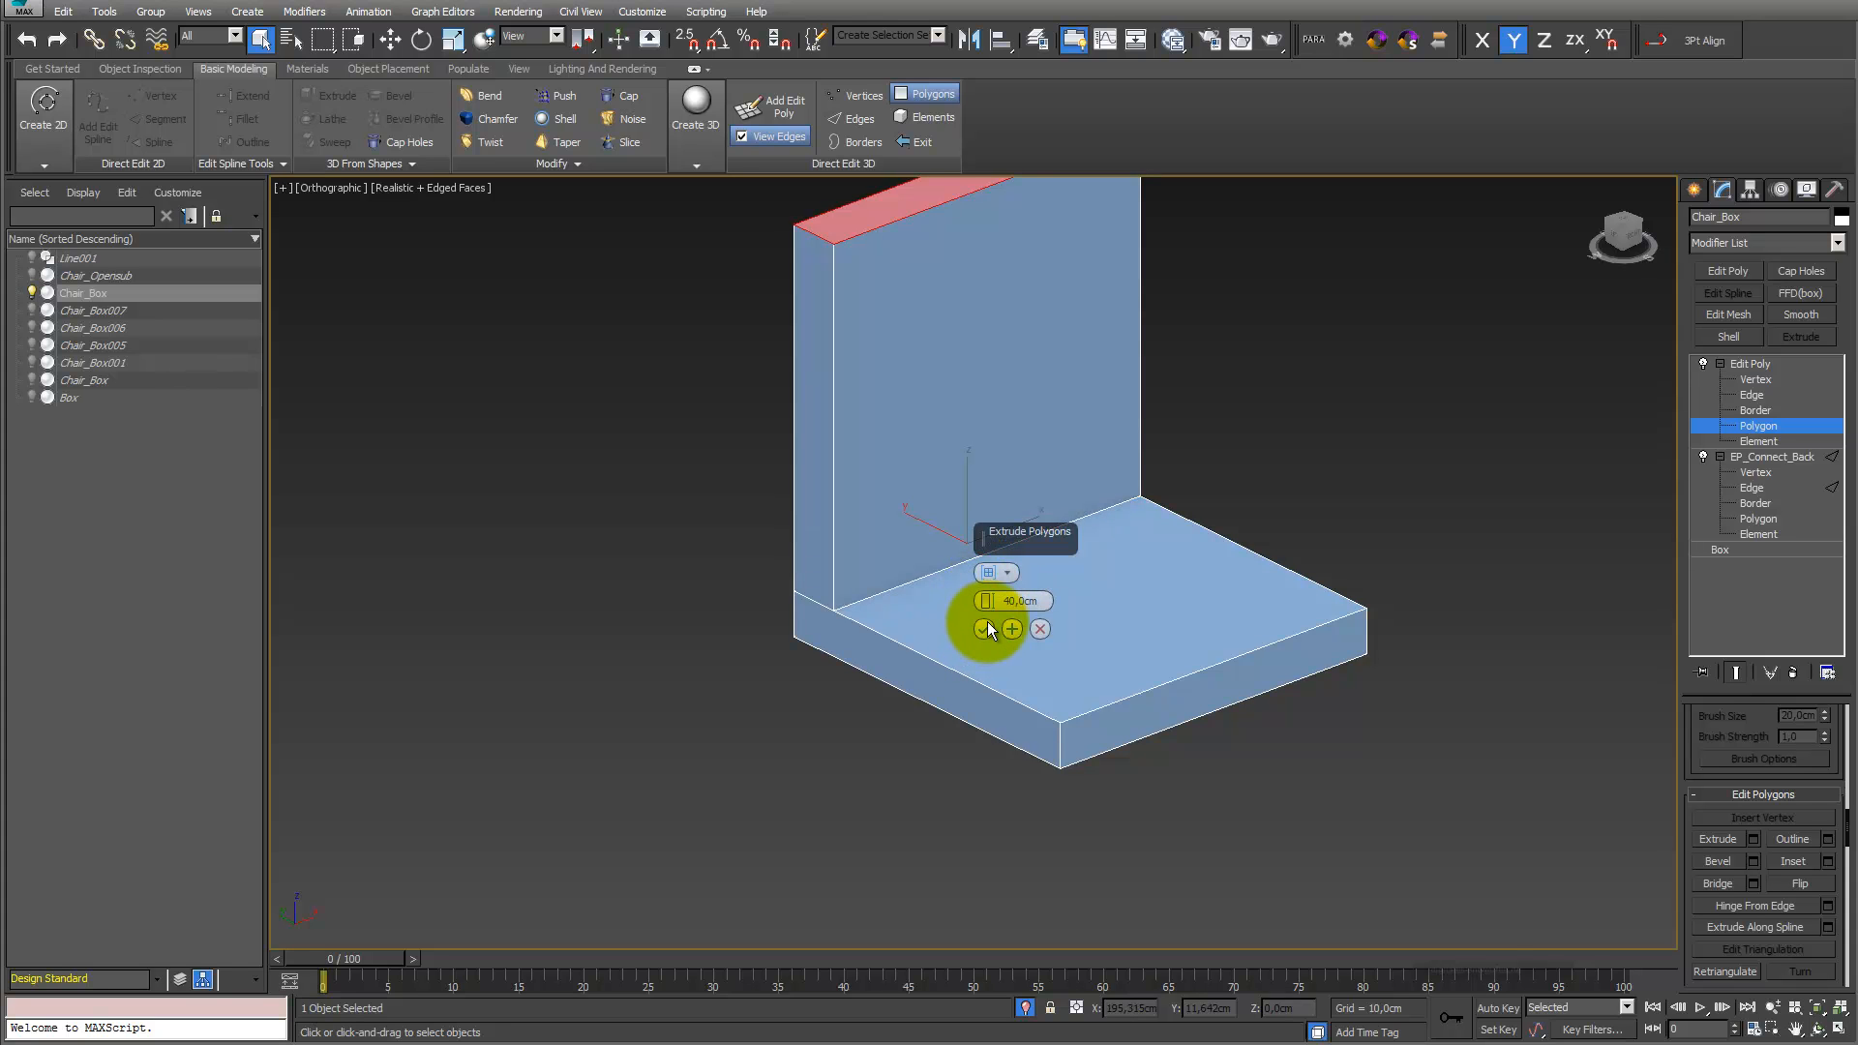
click(986, 629)
Rename the backrest's Edit Poly modifier to EP_Extrude_Back and collapse the expanded modifiers in the stack
right_click(1761, 368)
click(1788, 369)
text(EP_Extrude_Back)
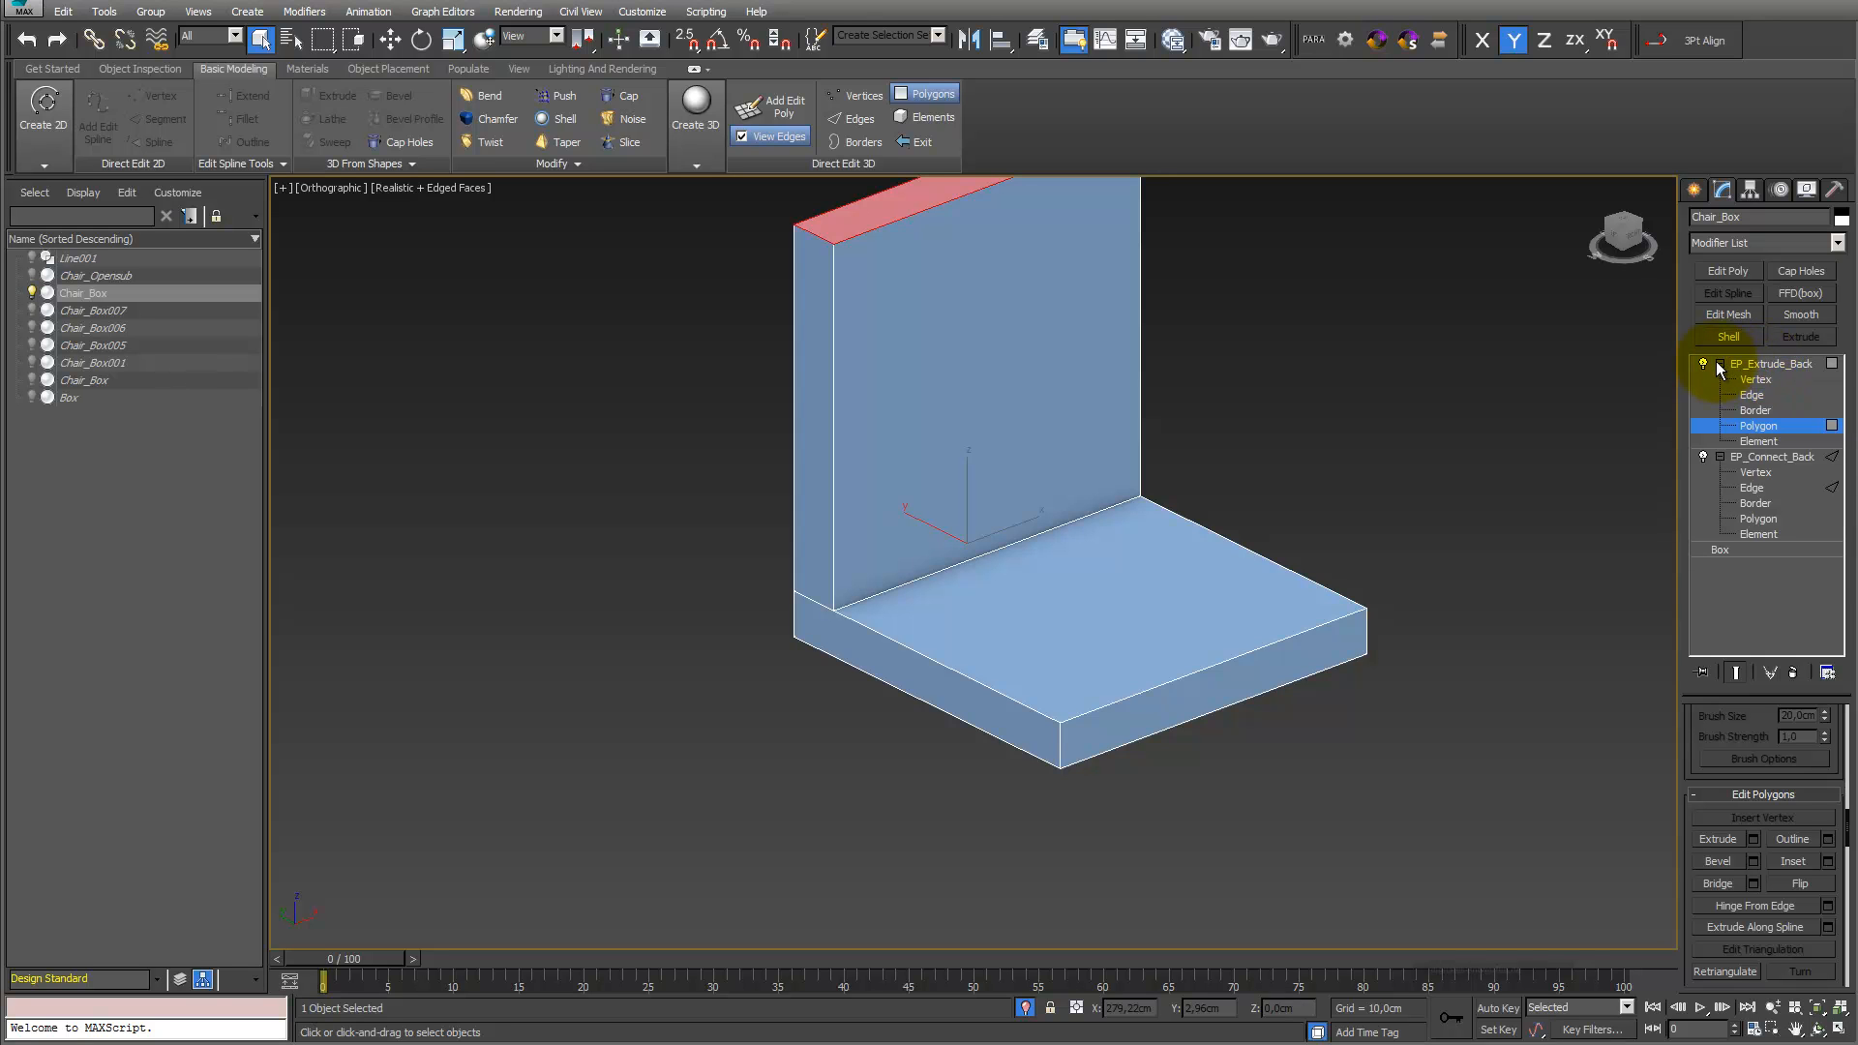
click(1720, 363)
click(1720, 378)
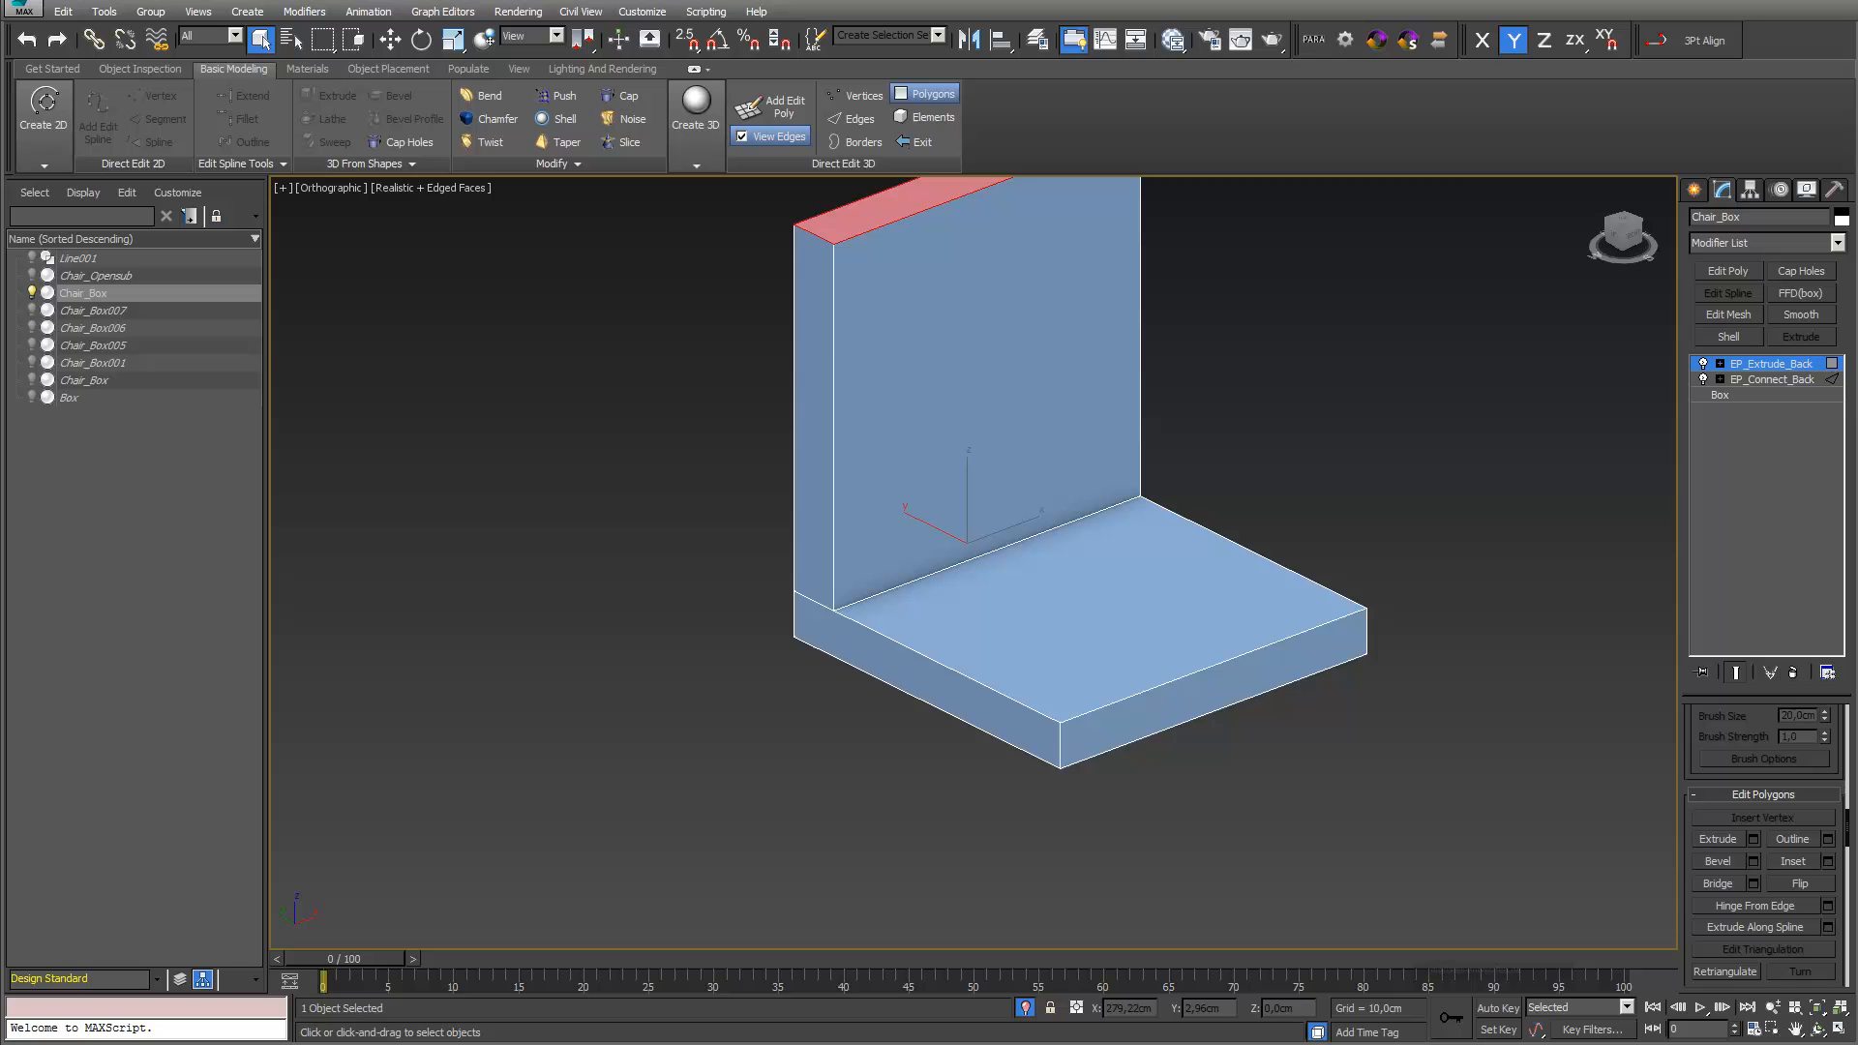
Add another Edit Poly modifier above EP_Extrude_Back and set its mode to Animate
click(1818, 1029)
drag(1122, 697, 1119, 560)
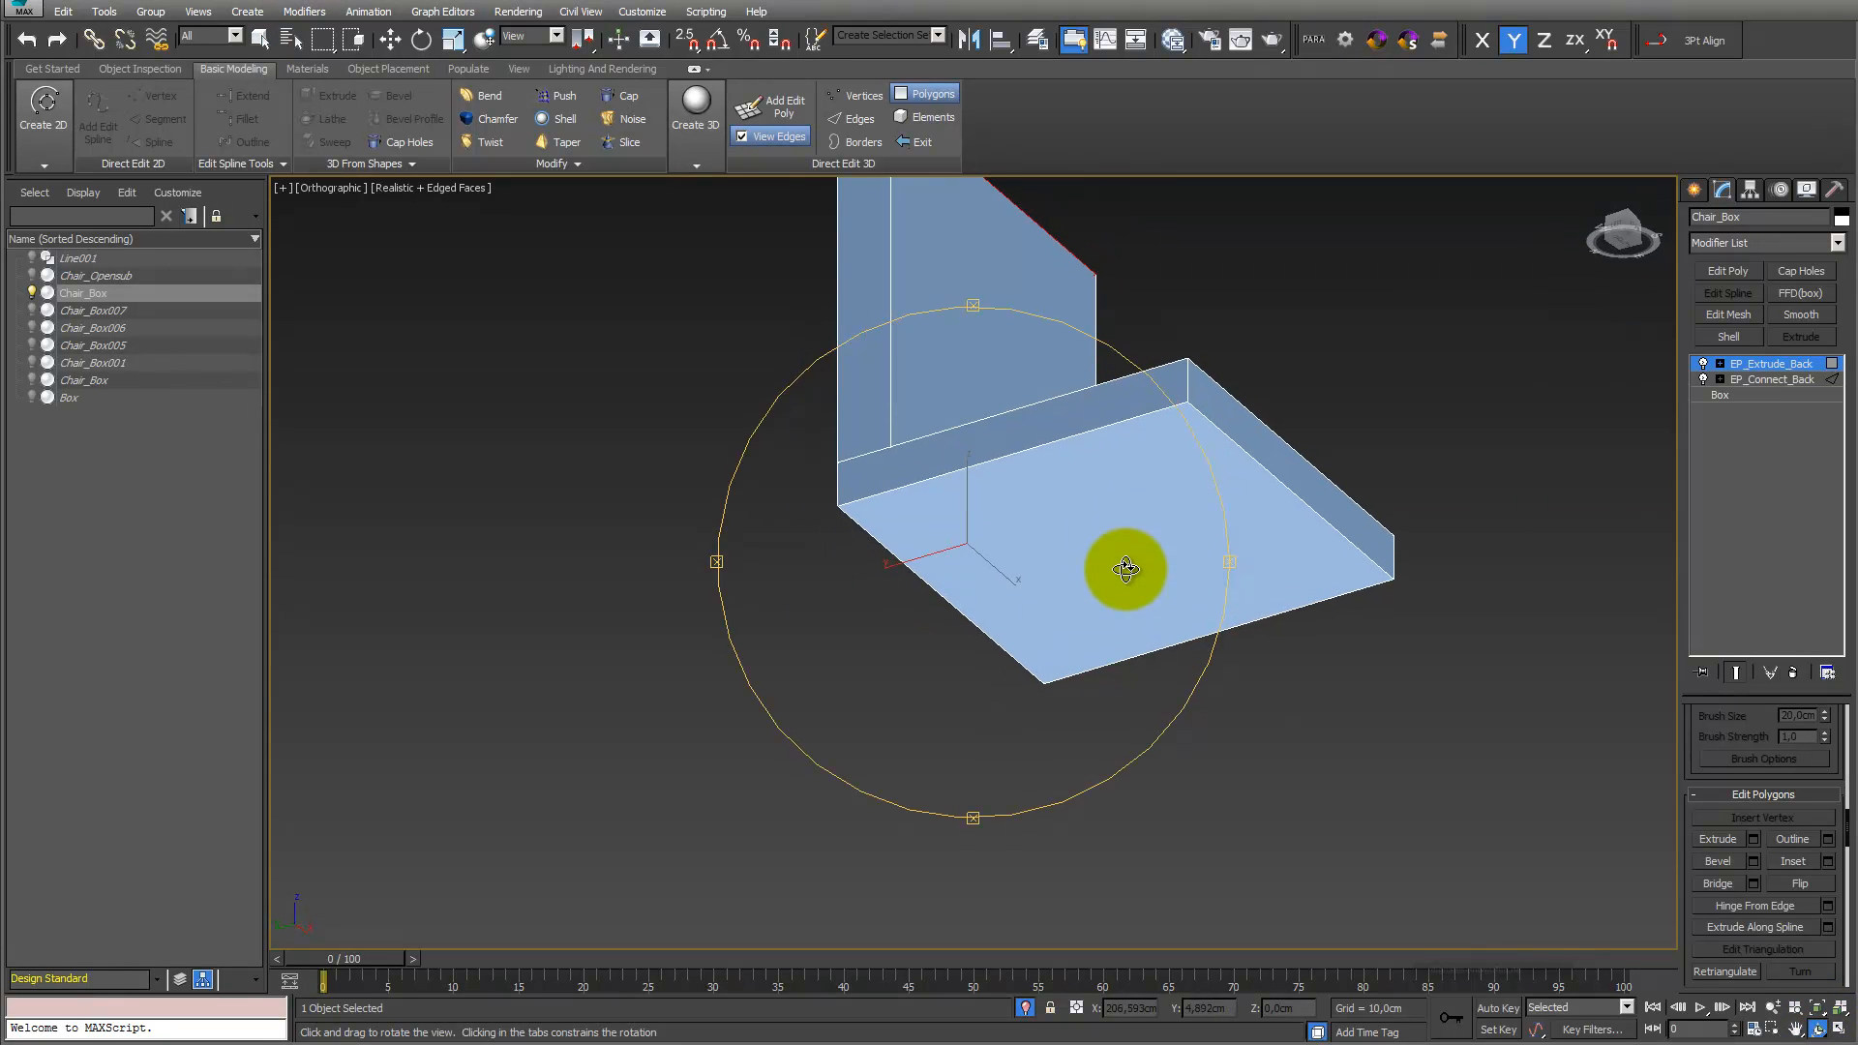
click(1739, 271)
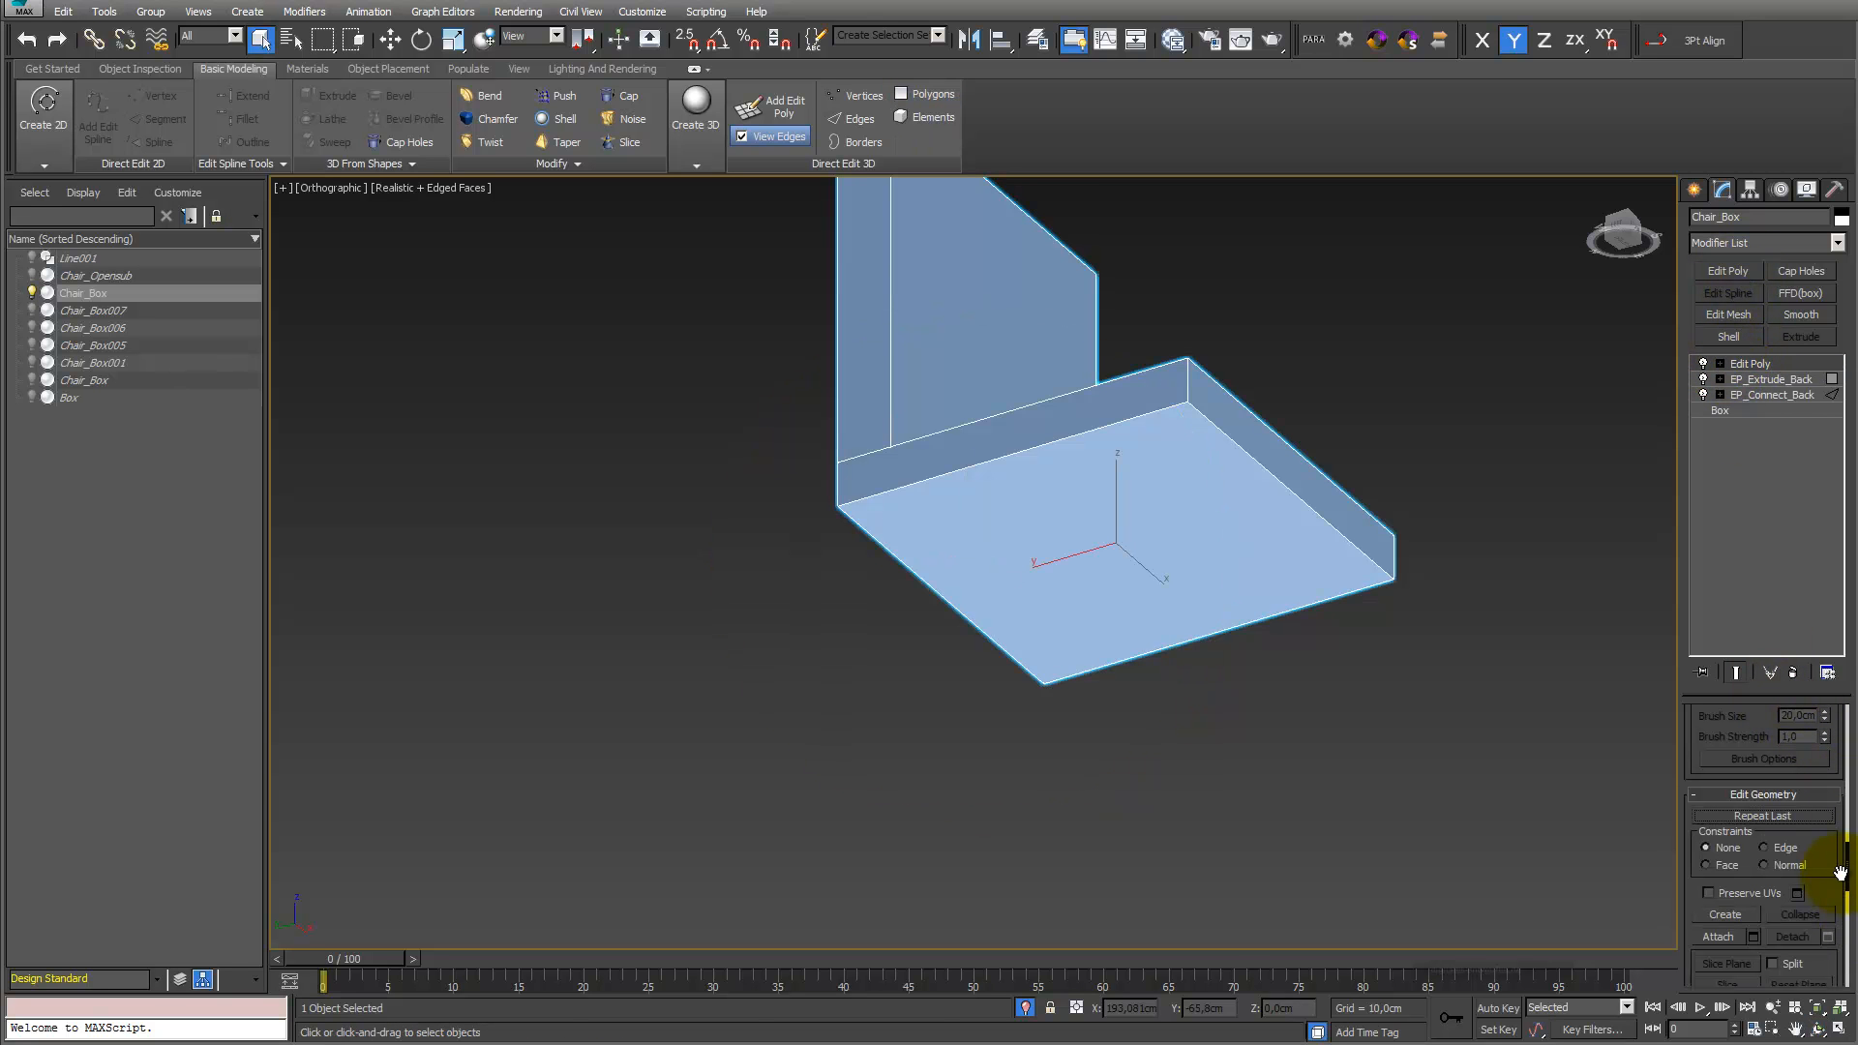
drag(1848, 879, 1845, 732)
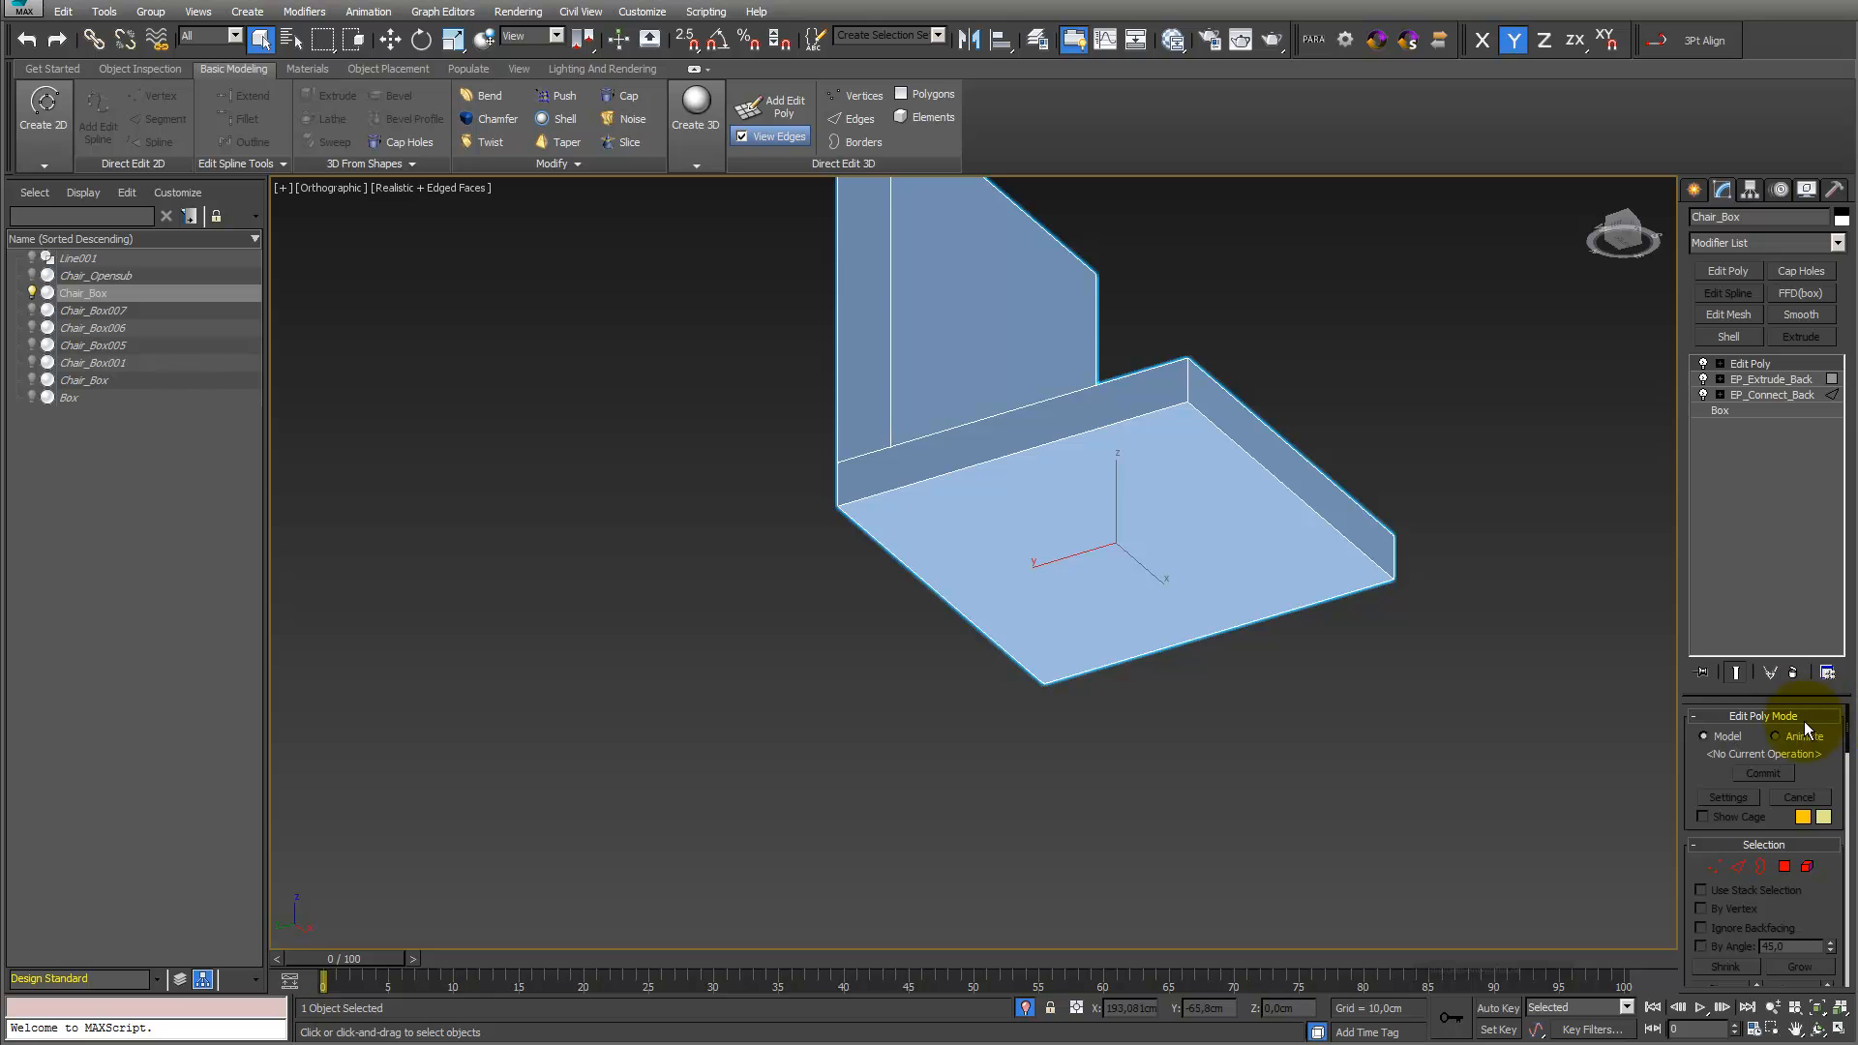
Connect the two opposite side edges of the seat's underside with one segment, pinch 30 and slide -70
click(1721, 364)
click(1755, 395)
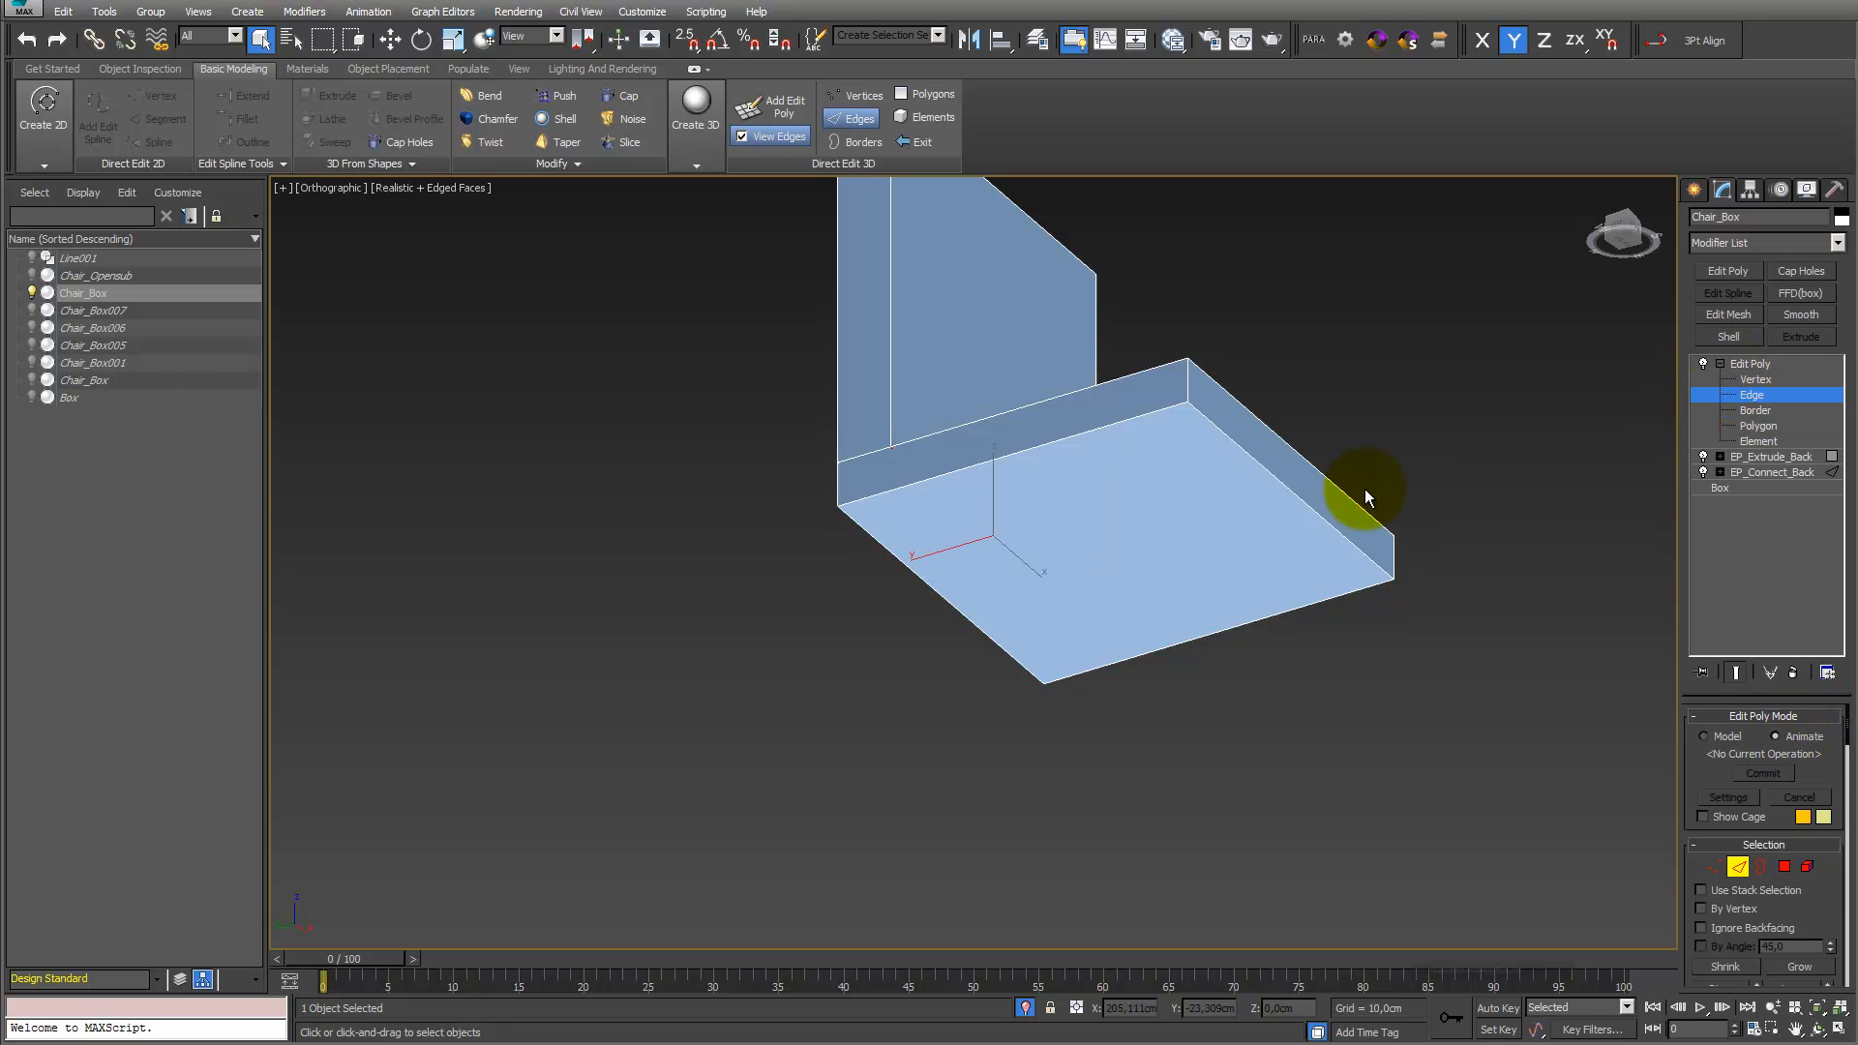
click(1129, 424)
ctrl+click(1215, 641)
drag(1797, 910, 1850, 147)
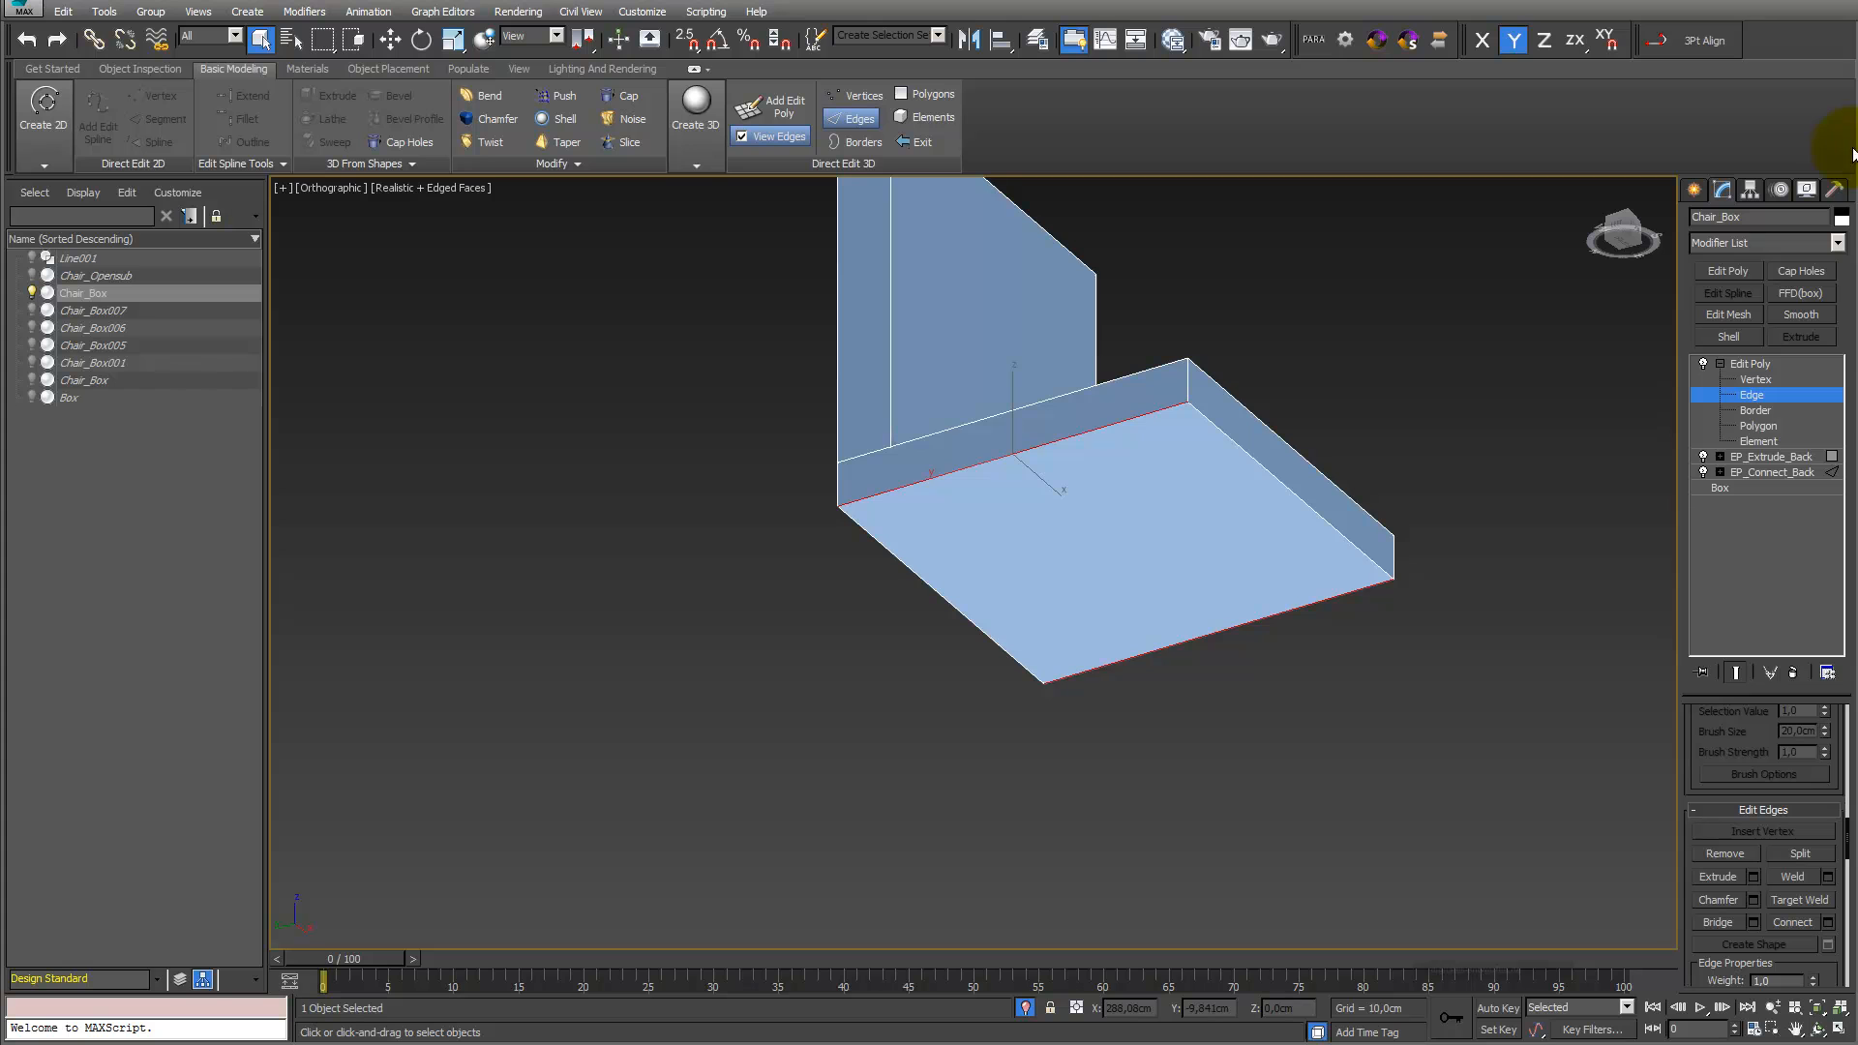
click(1828, 922)
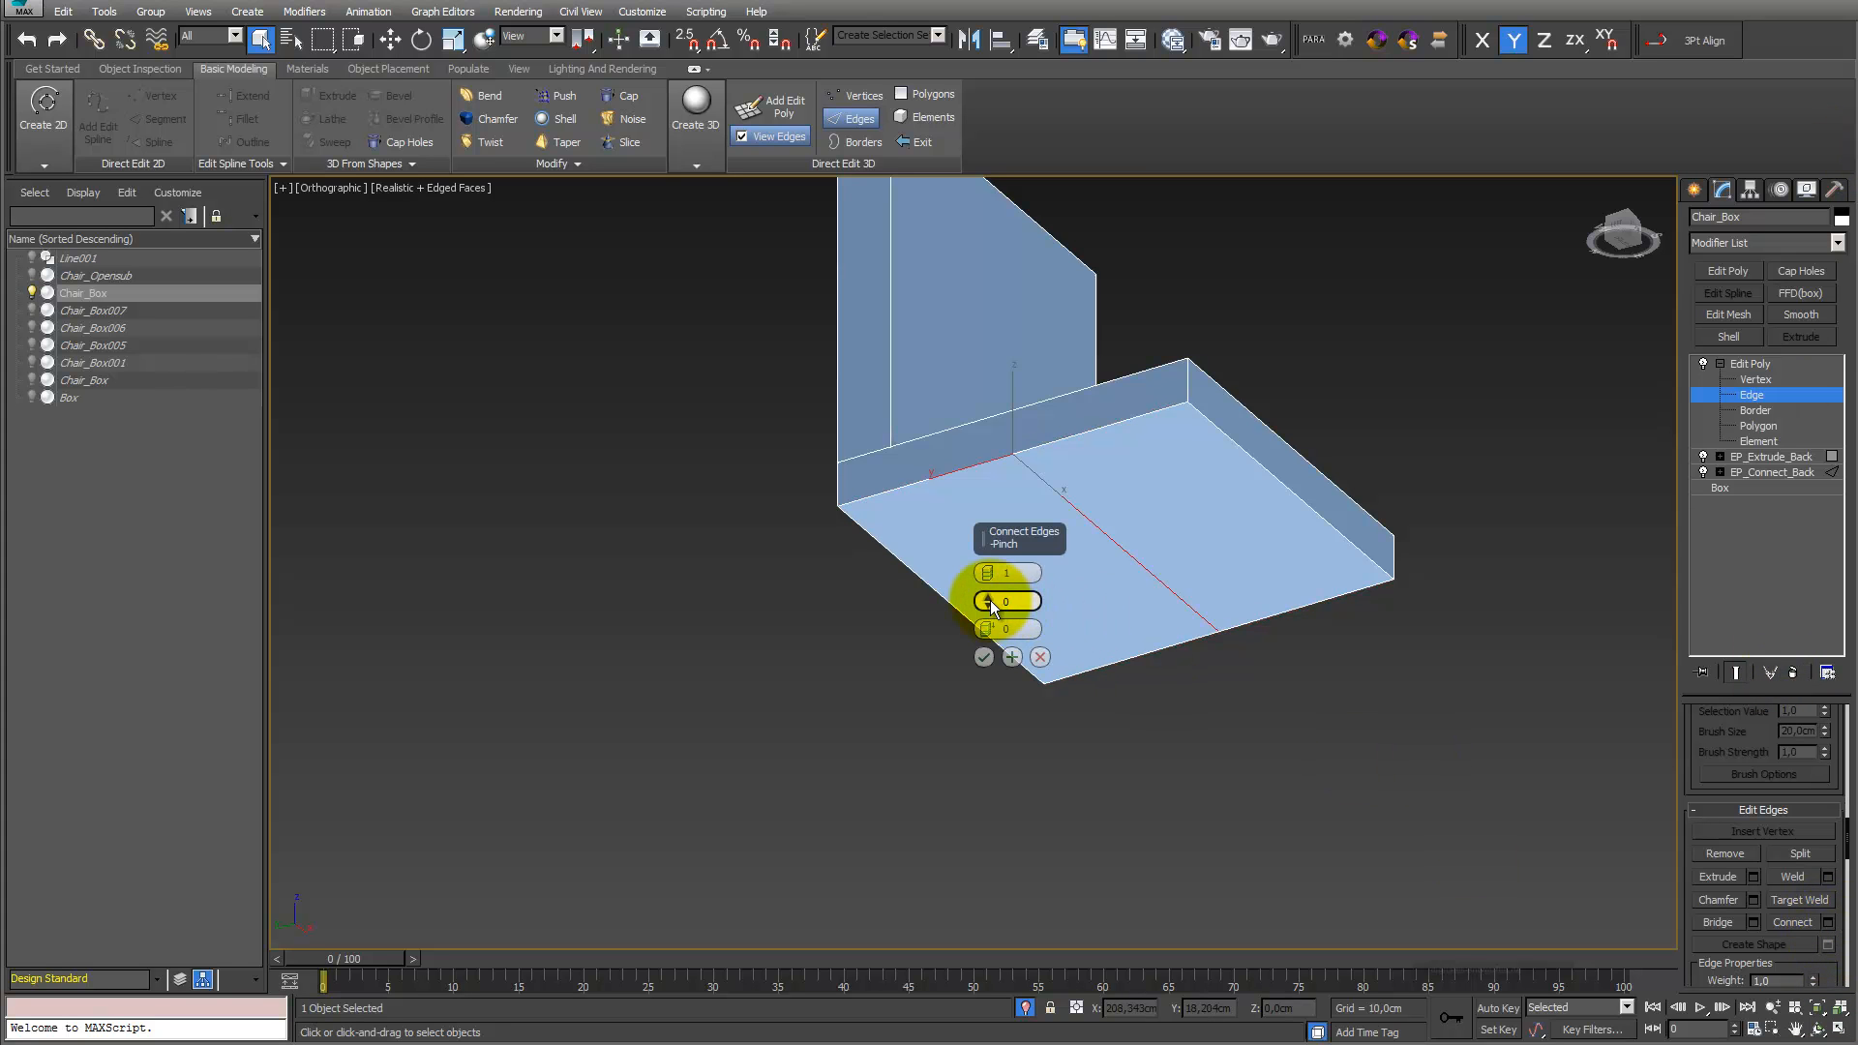
drag(987, 598, 987, 568)
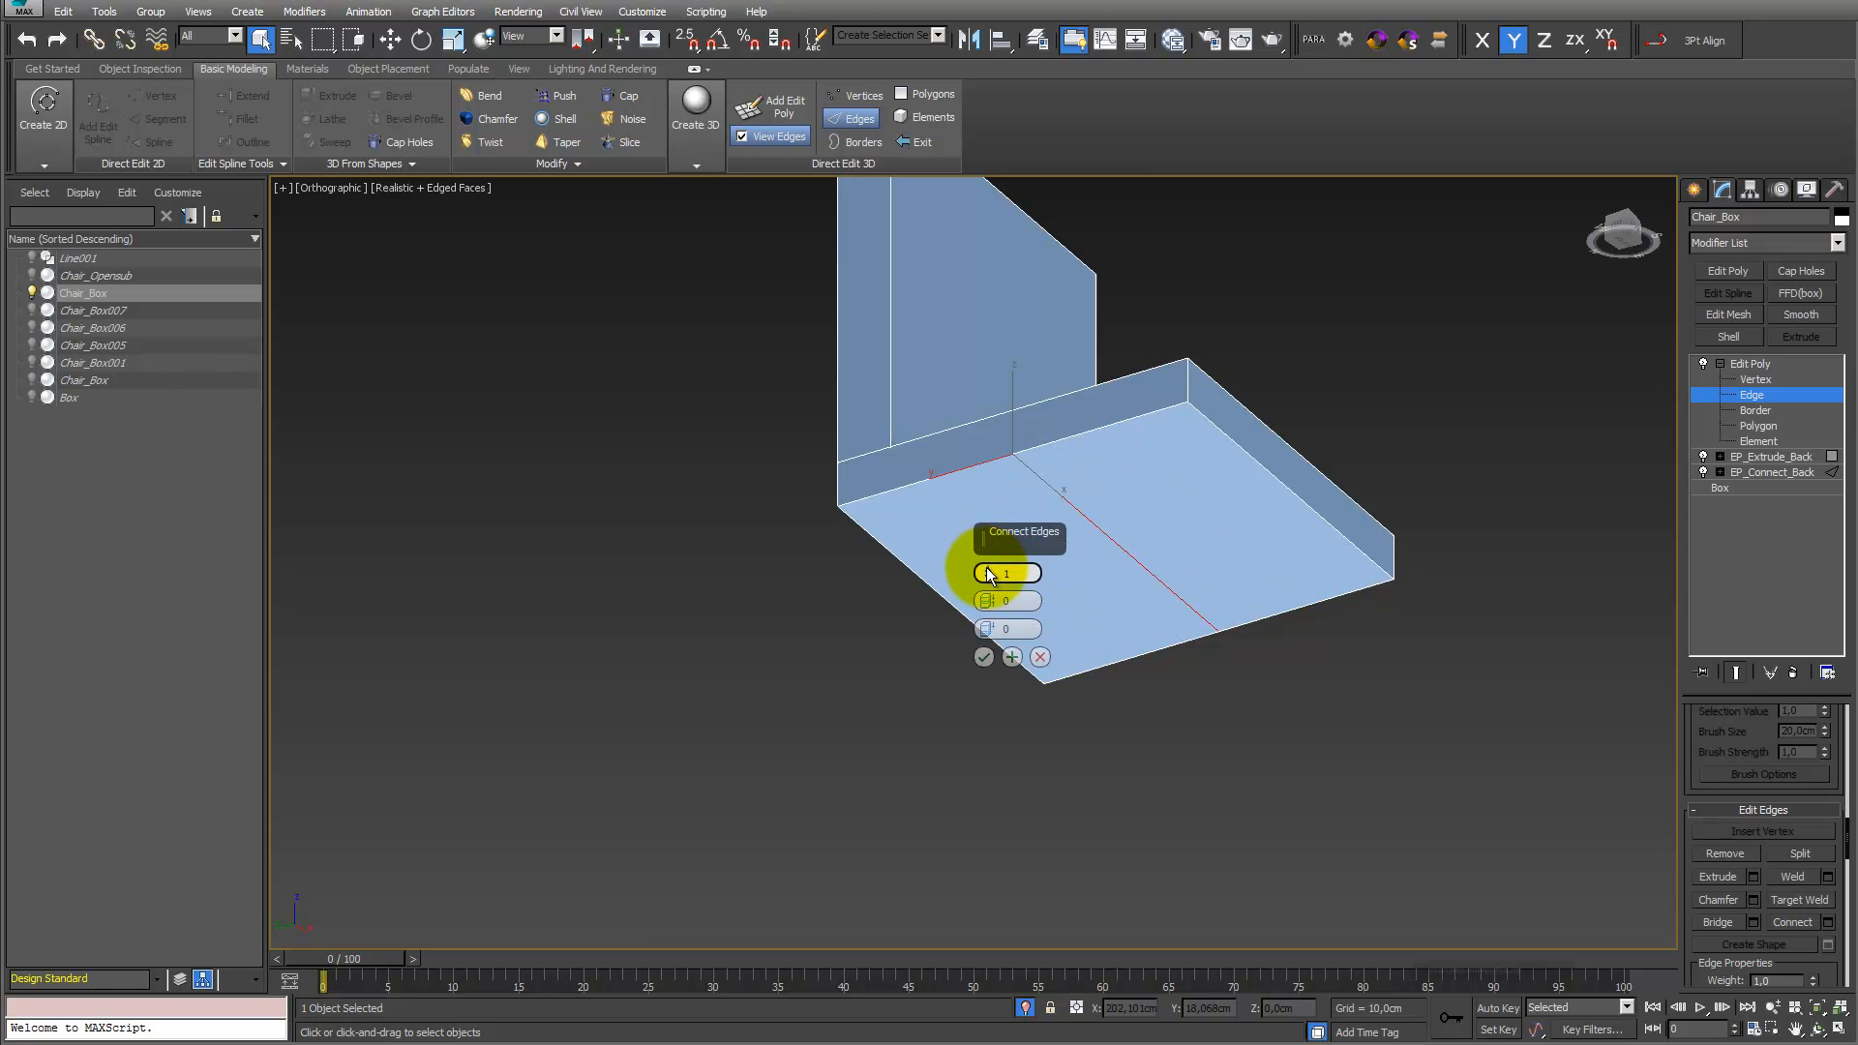
drag(985, 567, 987, 565)
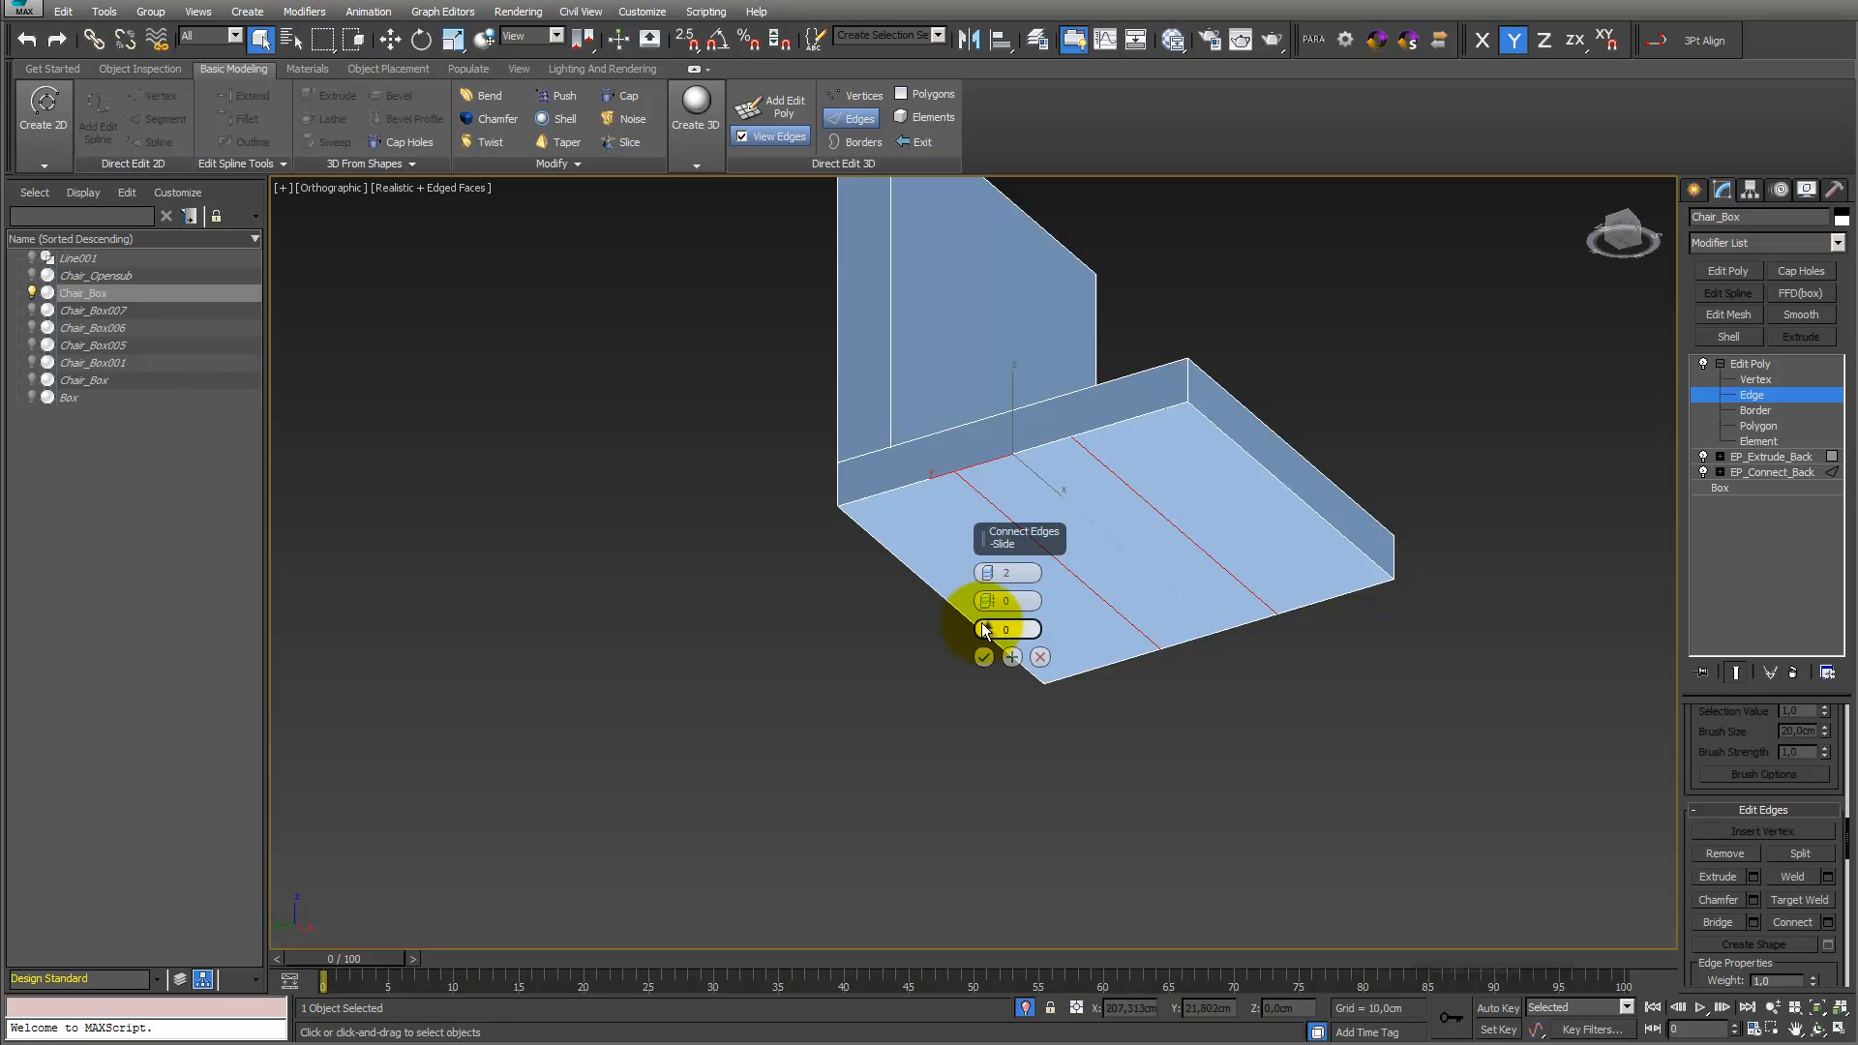
mouse_move(987, 629)
mouse_down()
mouse_move(983, 436)
mouse_move(994, 600)
mouse_up()
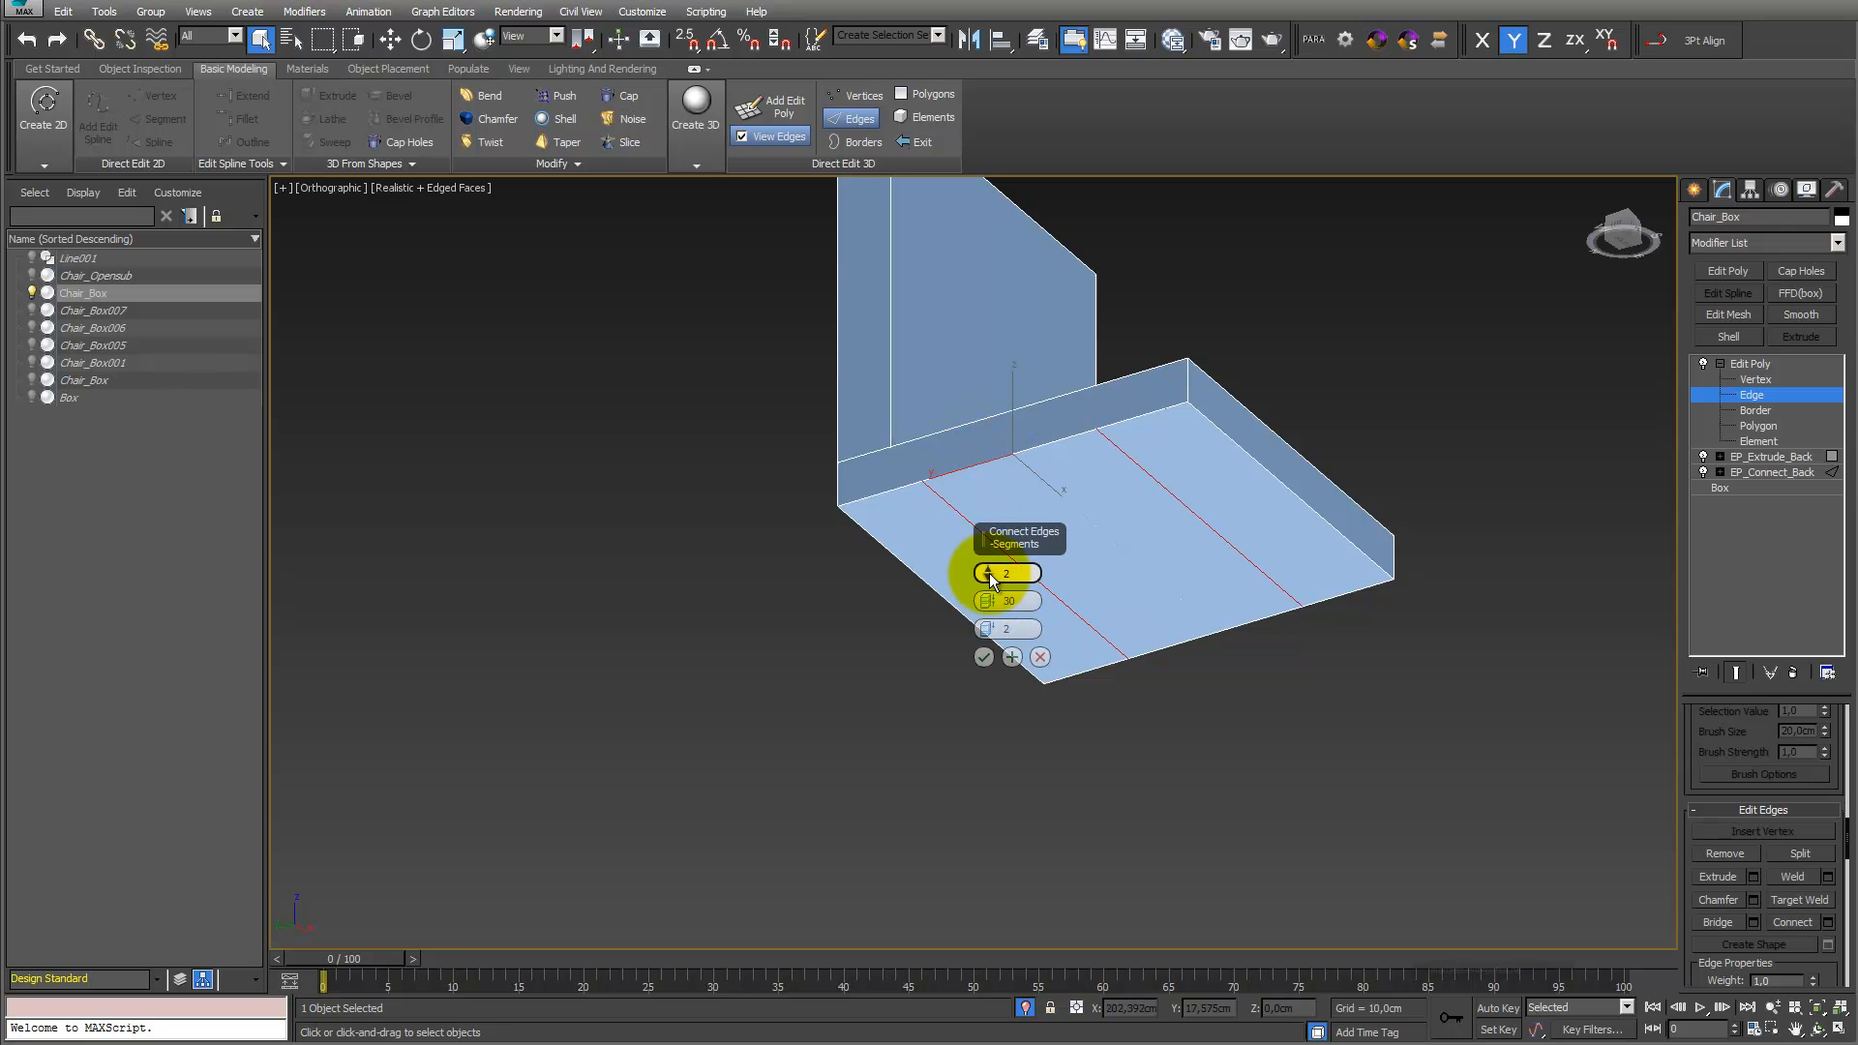
click(989, 574)
drag(989, 629, 978, 912)
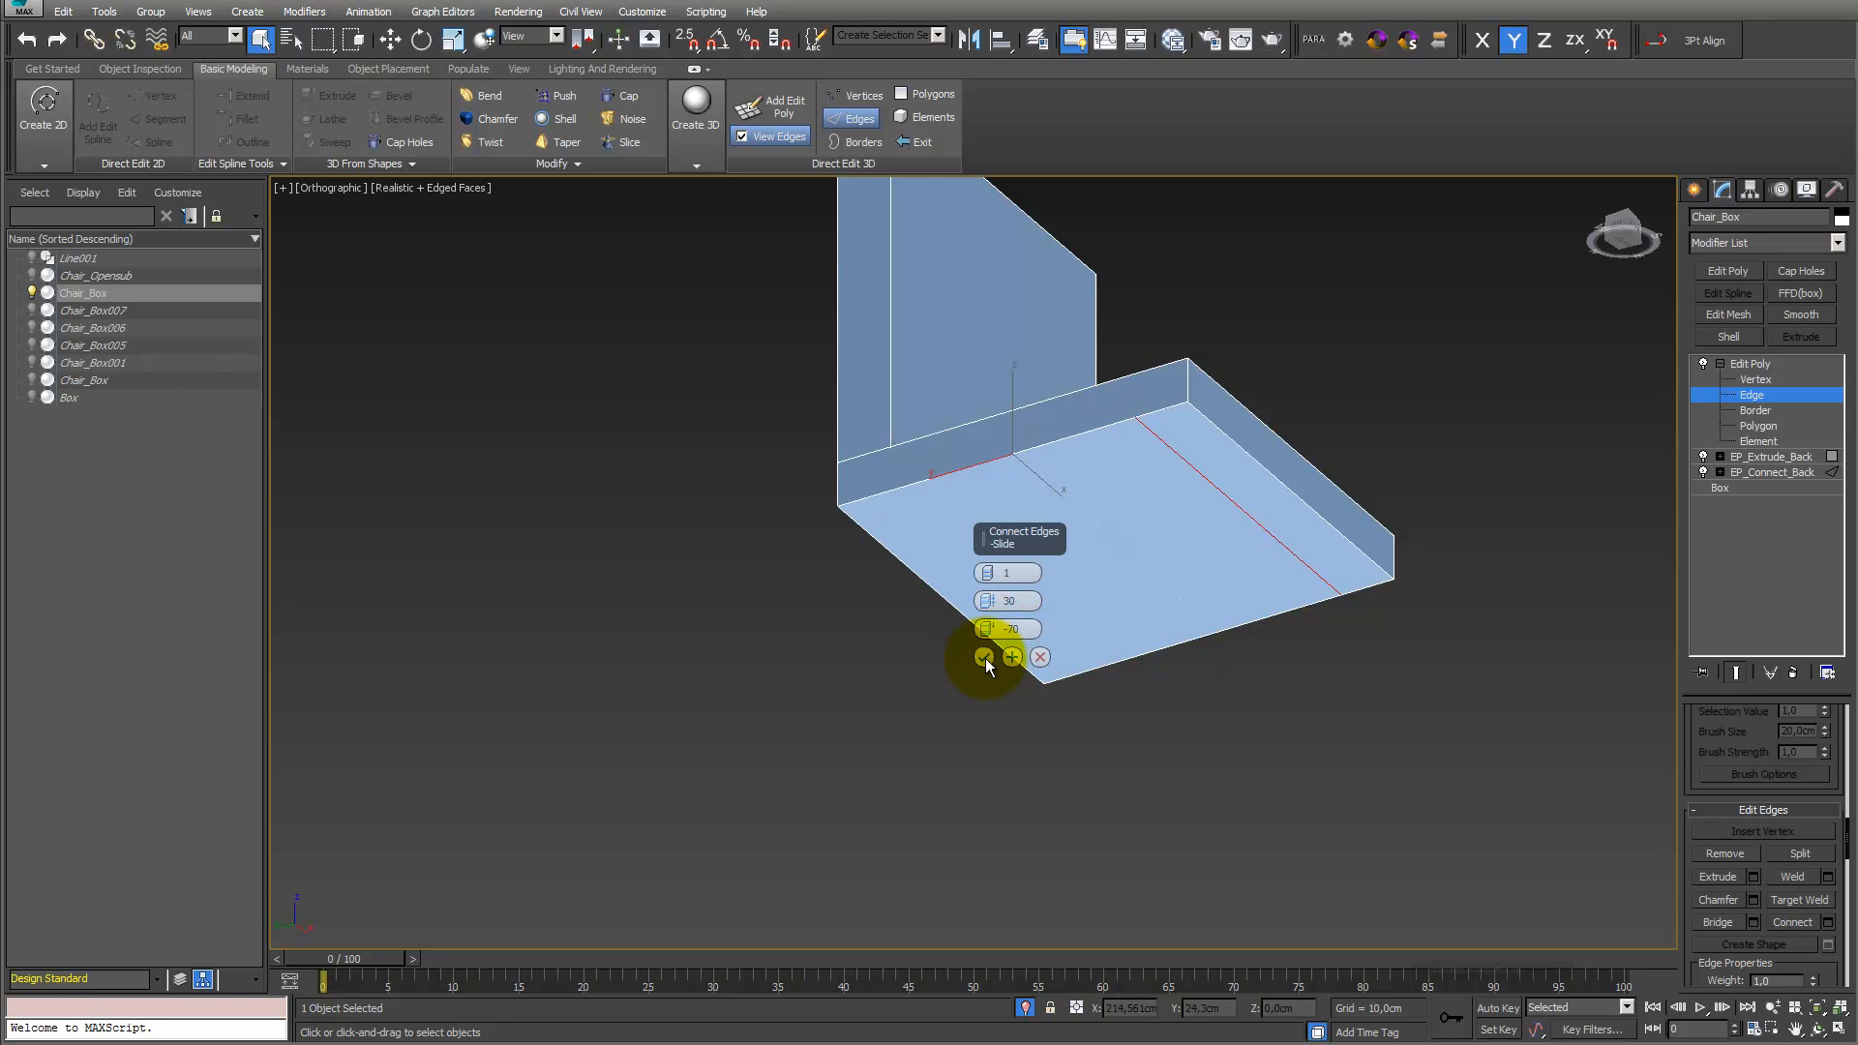
click(985, 658)
Rename the Edit Poly modifier holding the underside connection to EP_Connect_Leg
right_click(1771, 364)
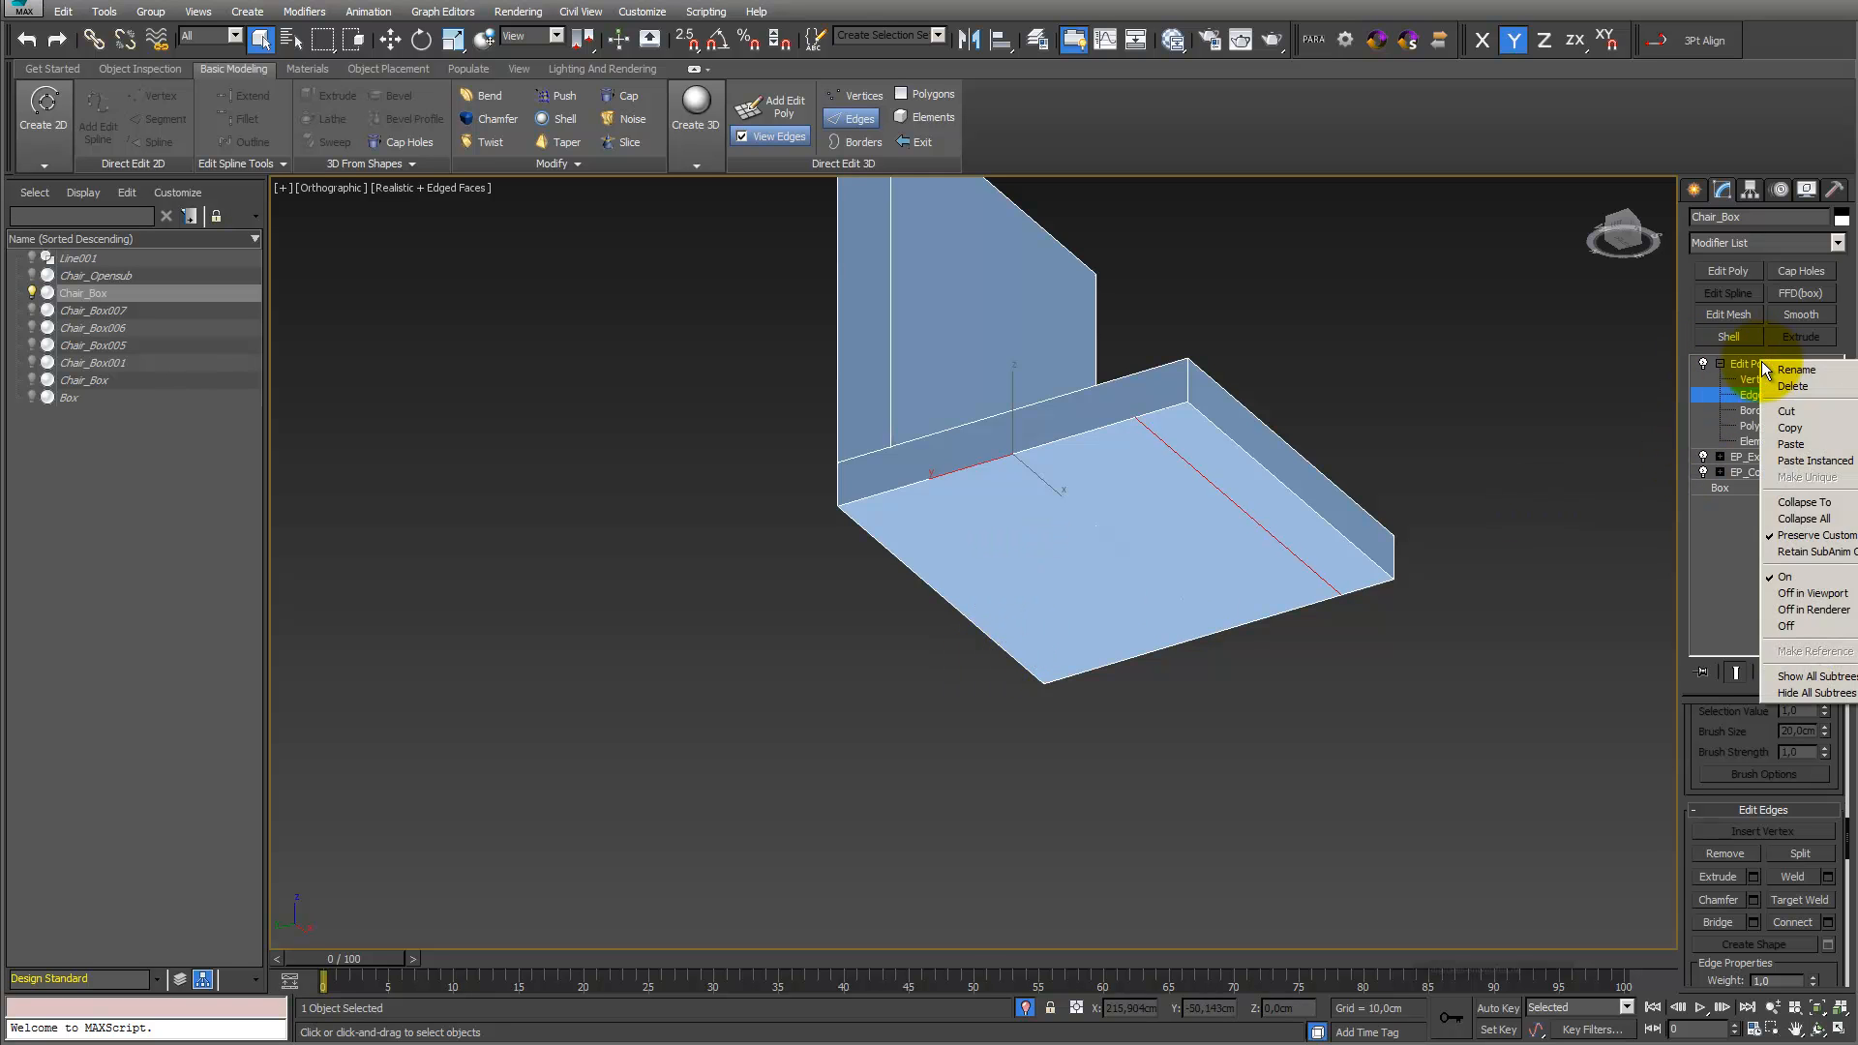
click(1780, 367)
text(EP)
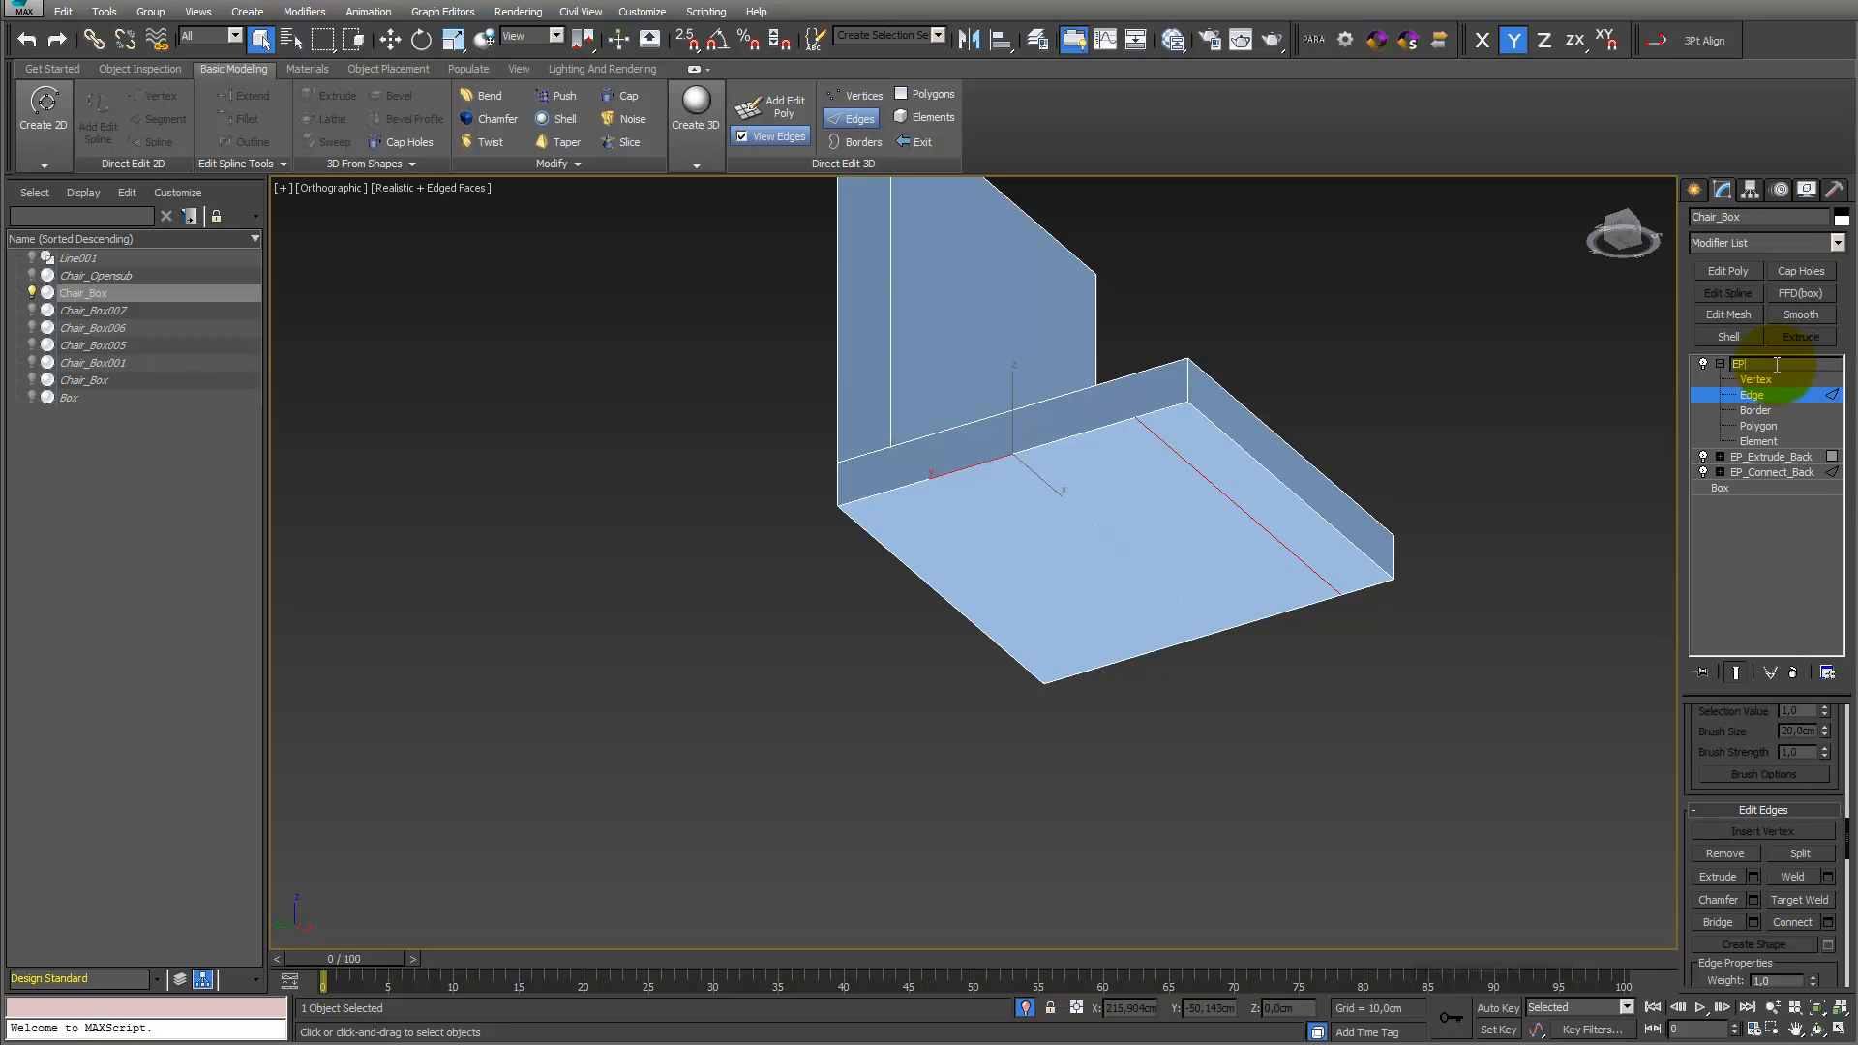
text(_Connect)
text(eg)
key(Return)
Add another Edit Poly modifier above EP_Connect_Leg in Animate mode and enter its Polygon level
click(1744, 270)
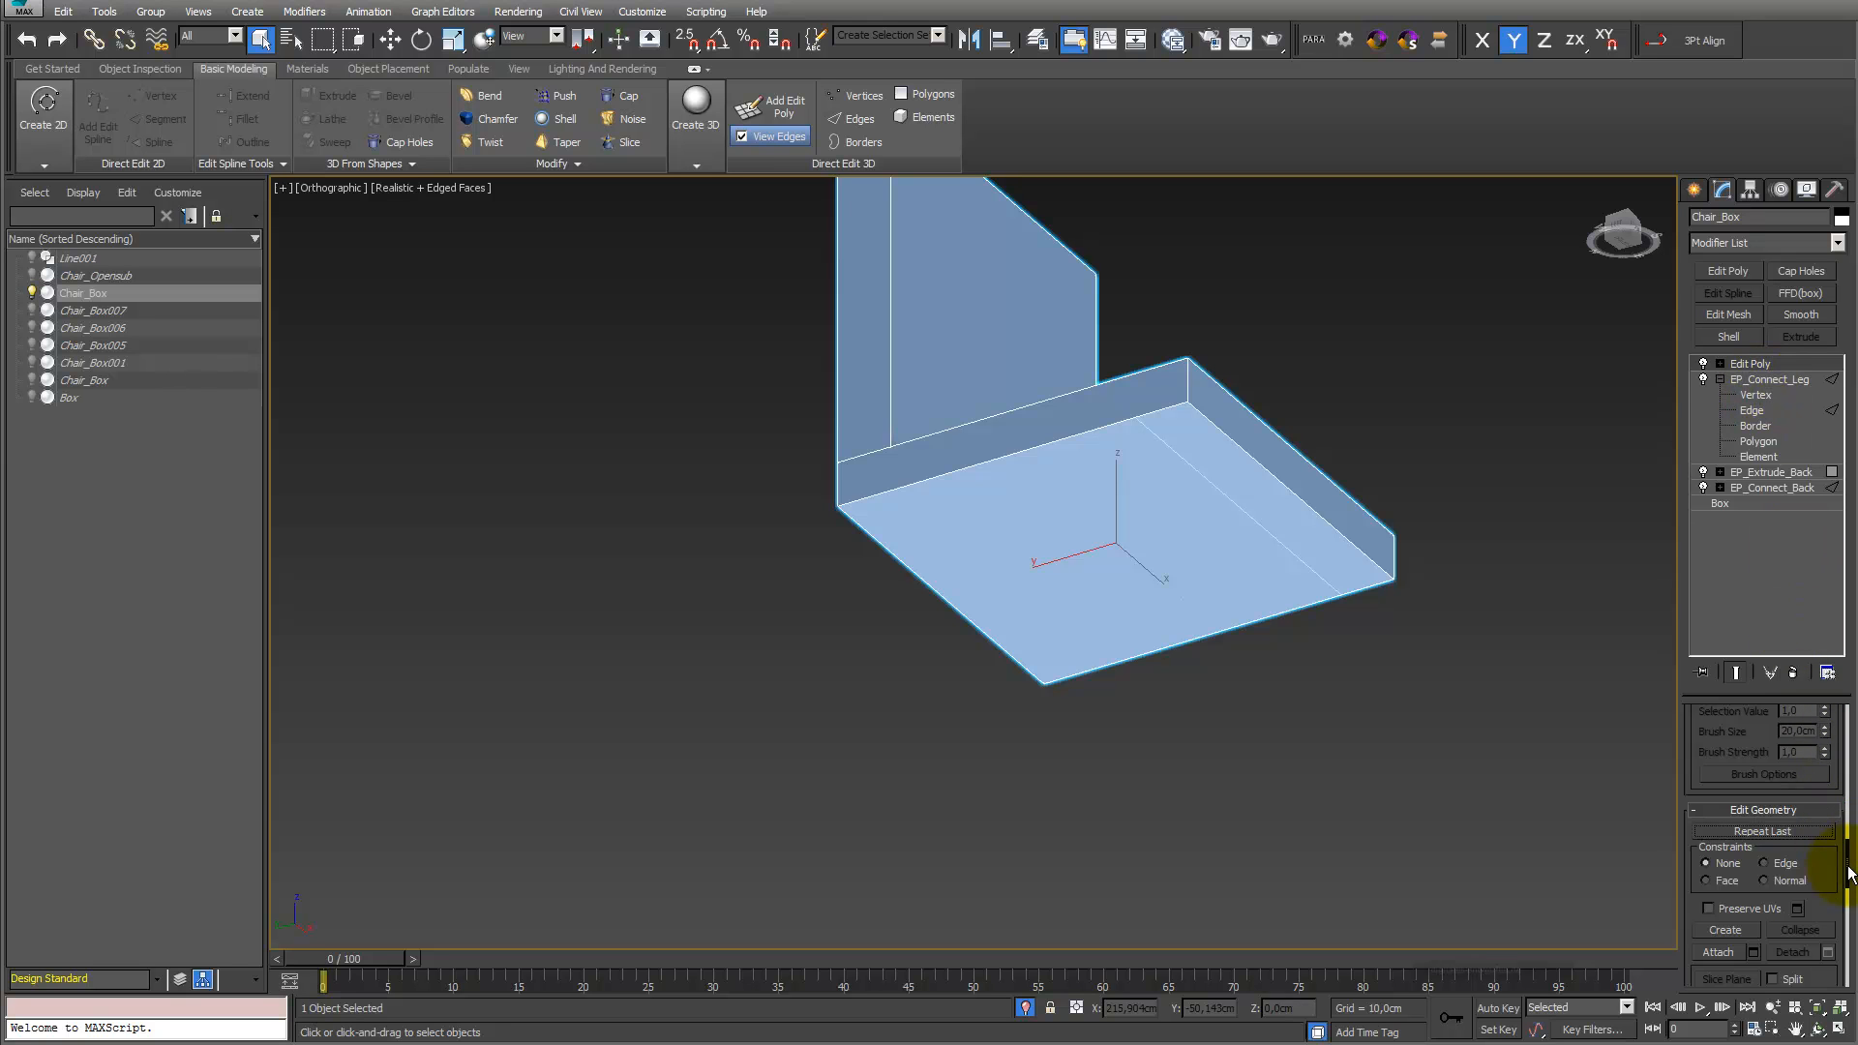
drag(1848, 874, 1812, 717)
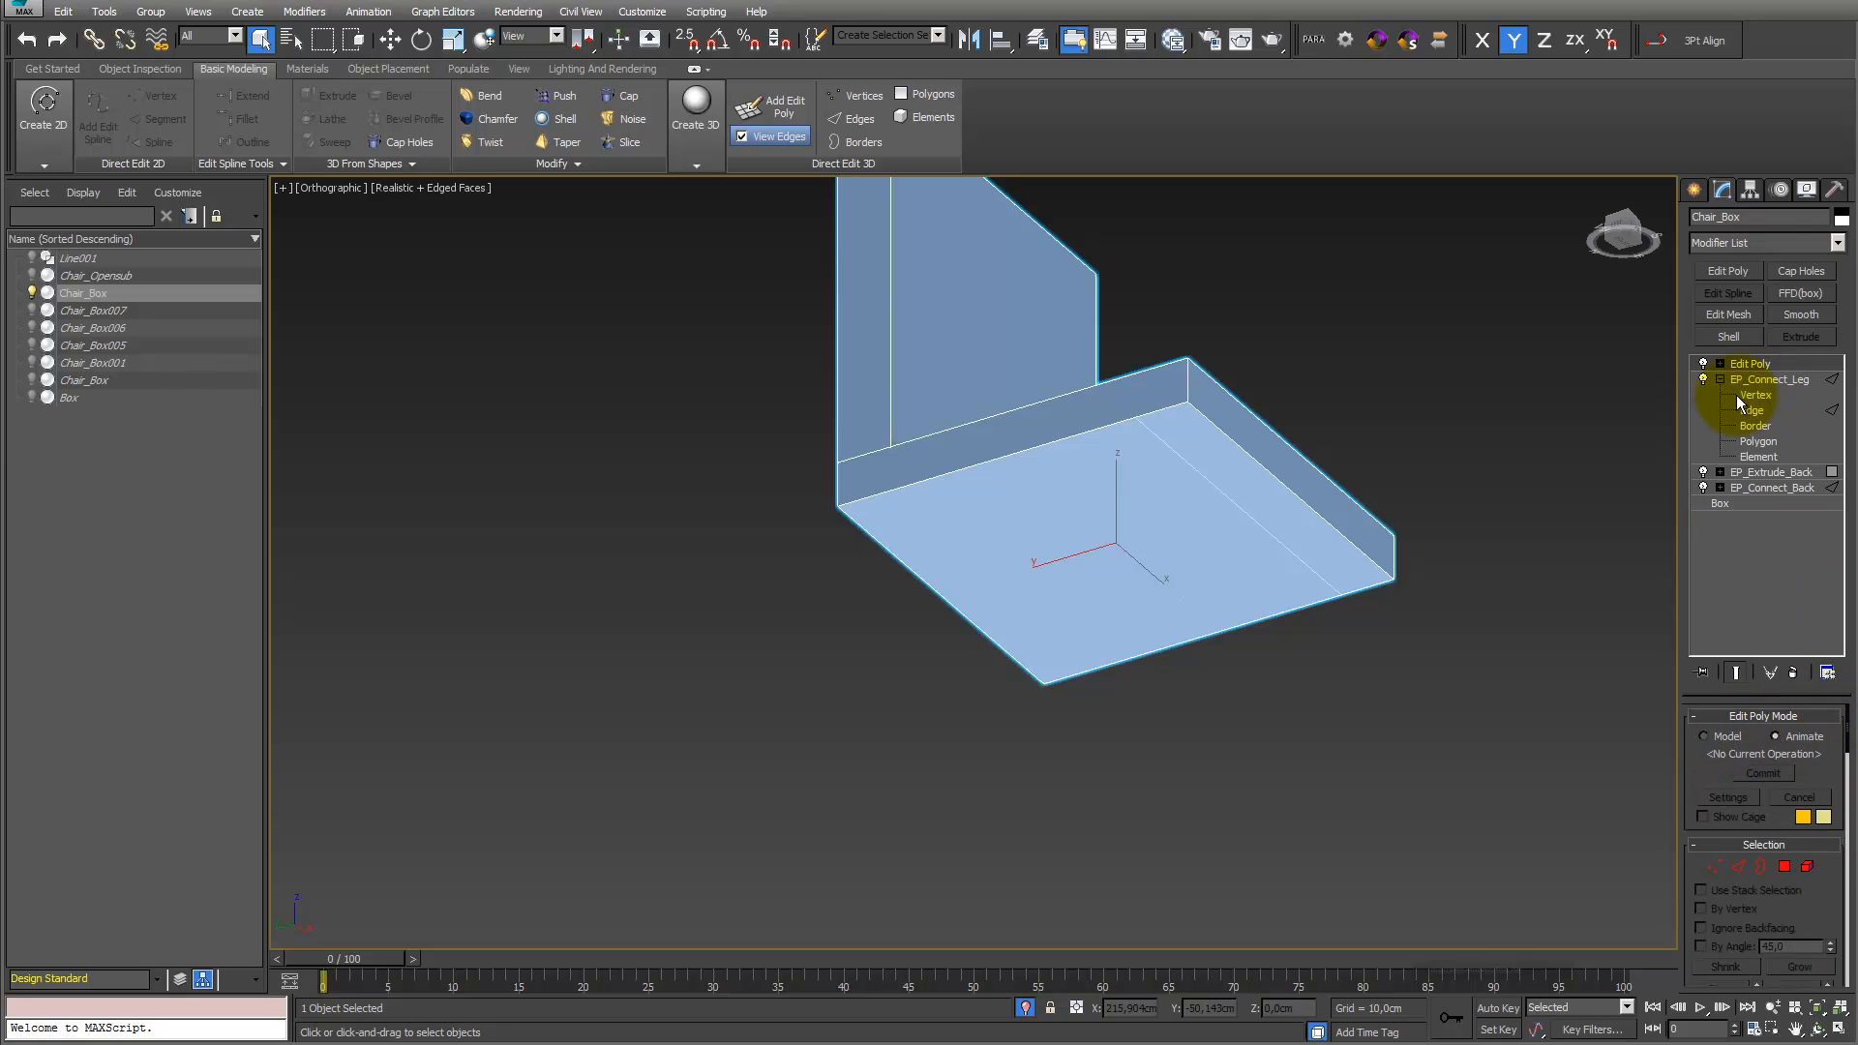
click(1719, 364)
click(1759, 427)
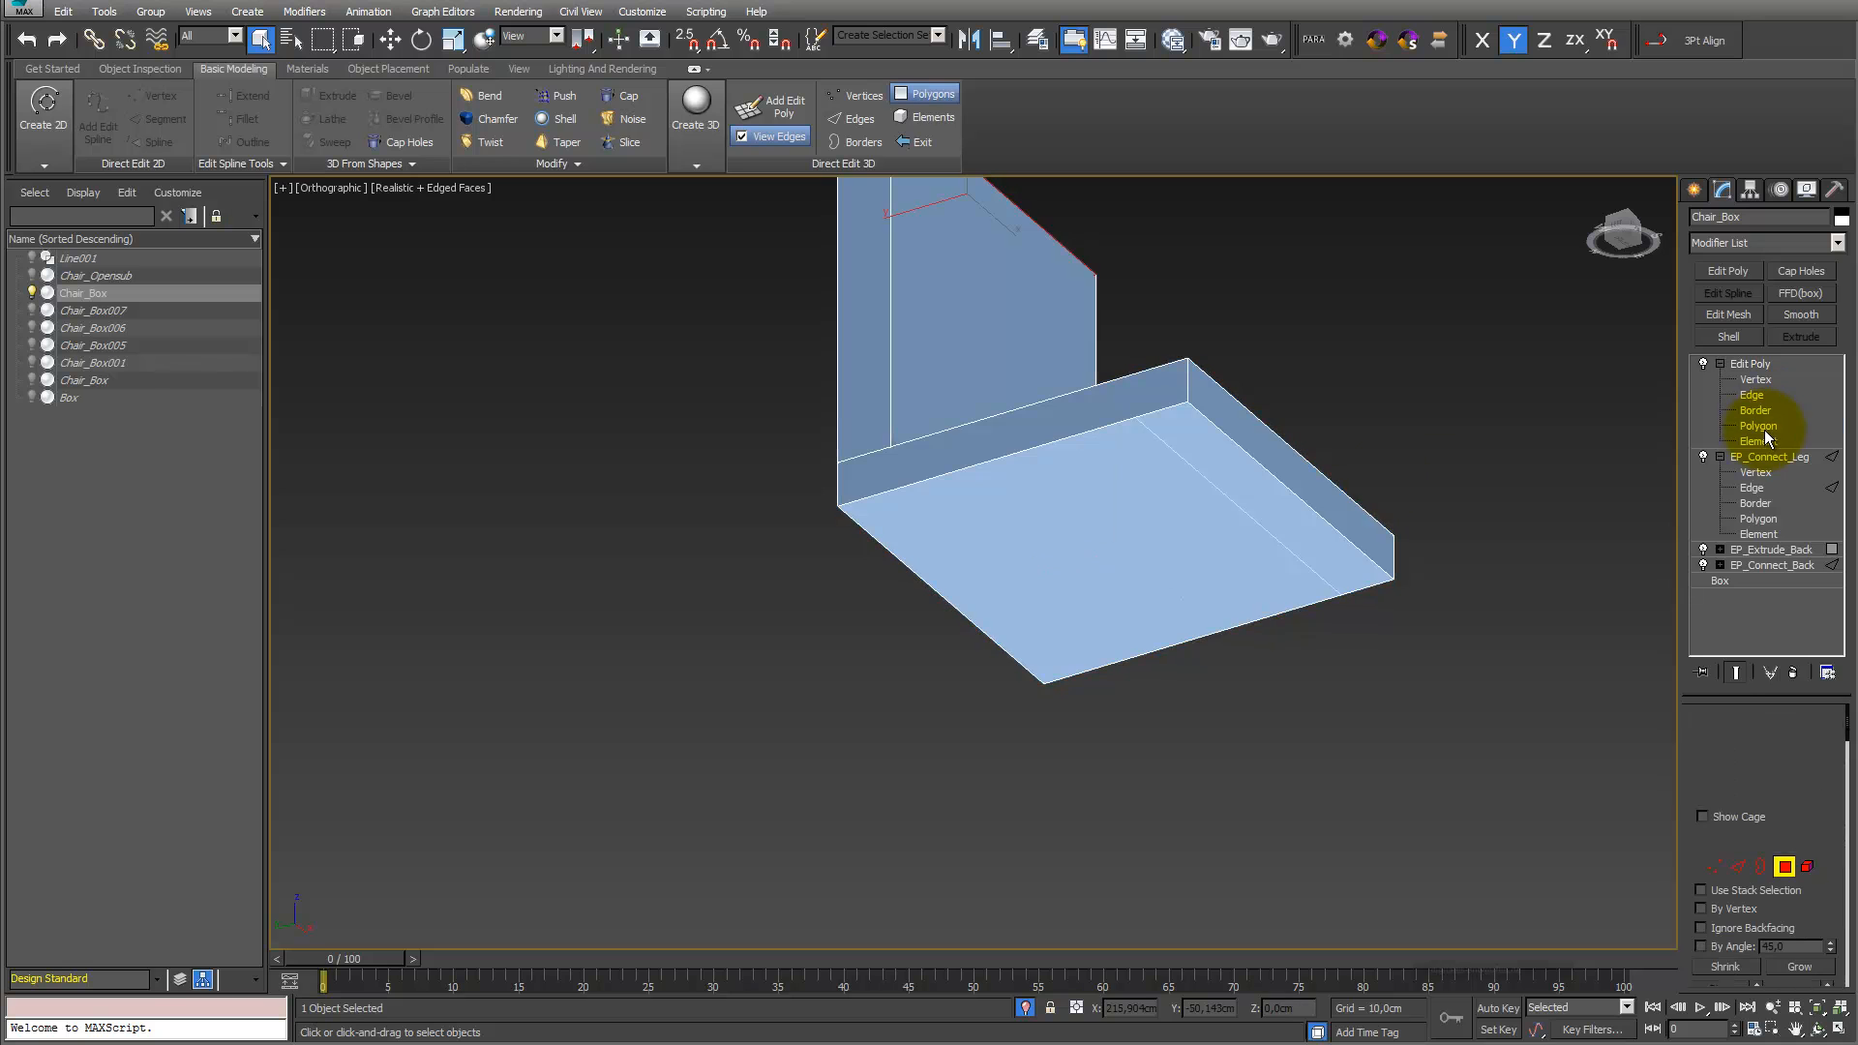
Extrude the narrow front strip polygon of the seat's underside by 40 cm as the leg
click(1286, 526)
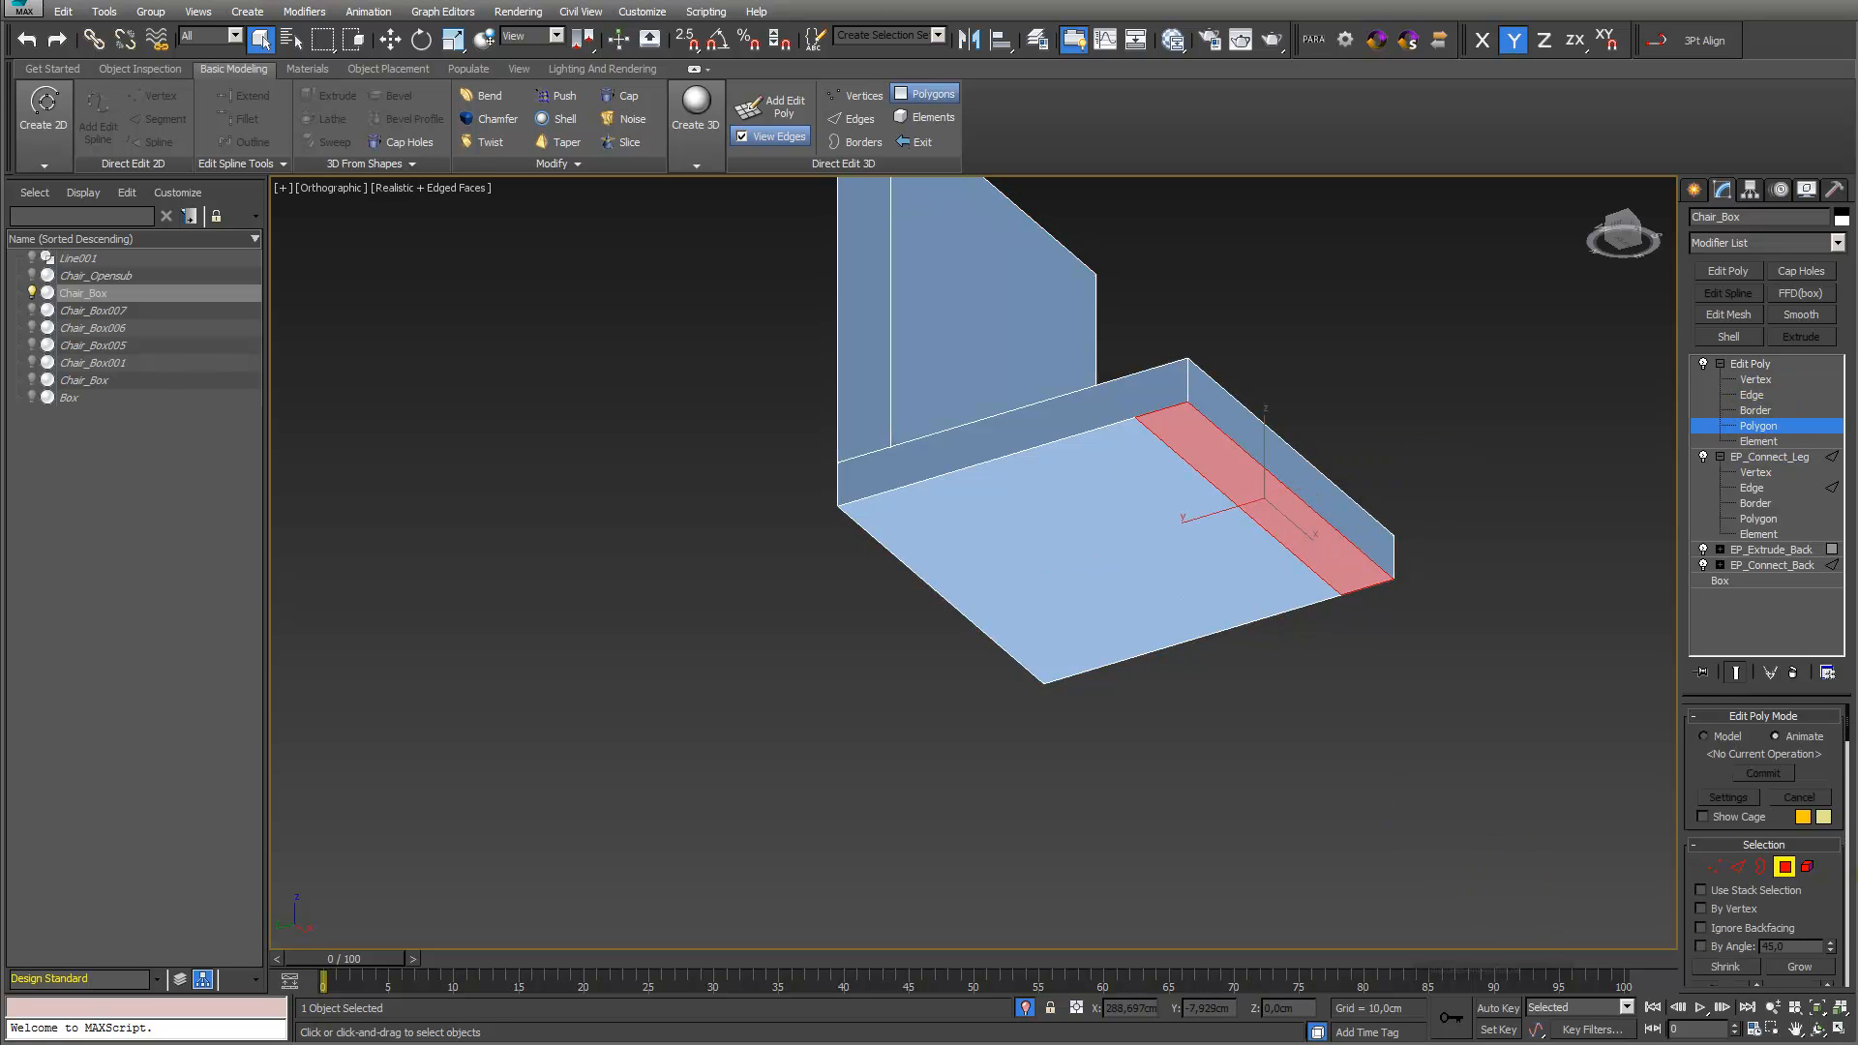
mouse_move(1841, 895)
mouse_down()
mouse_move(1819, 185)
mouse_move(1801, 153)
mouse_up()
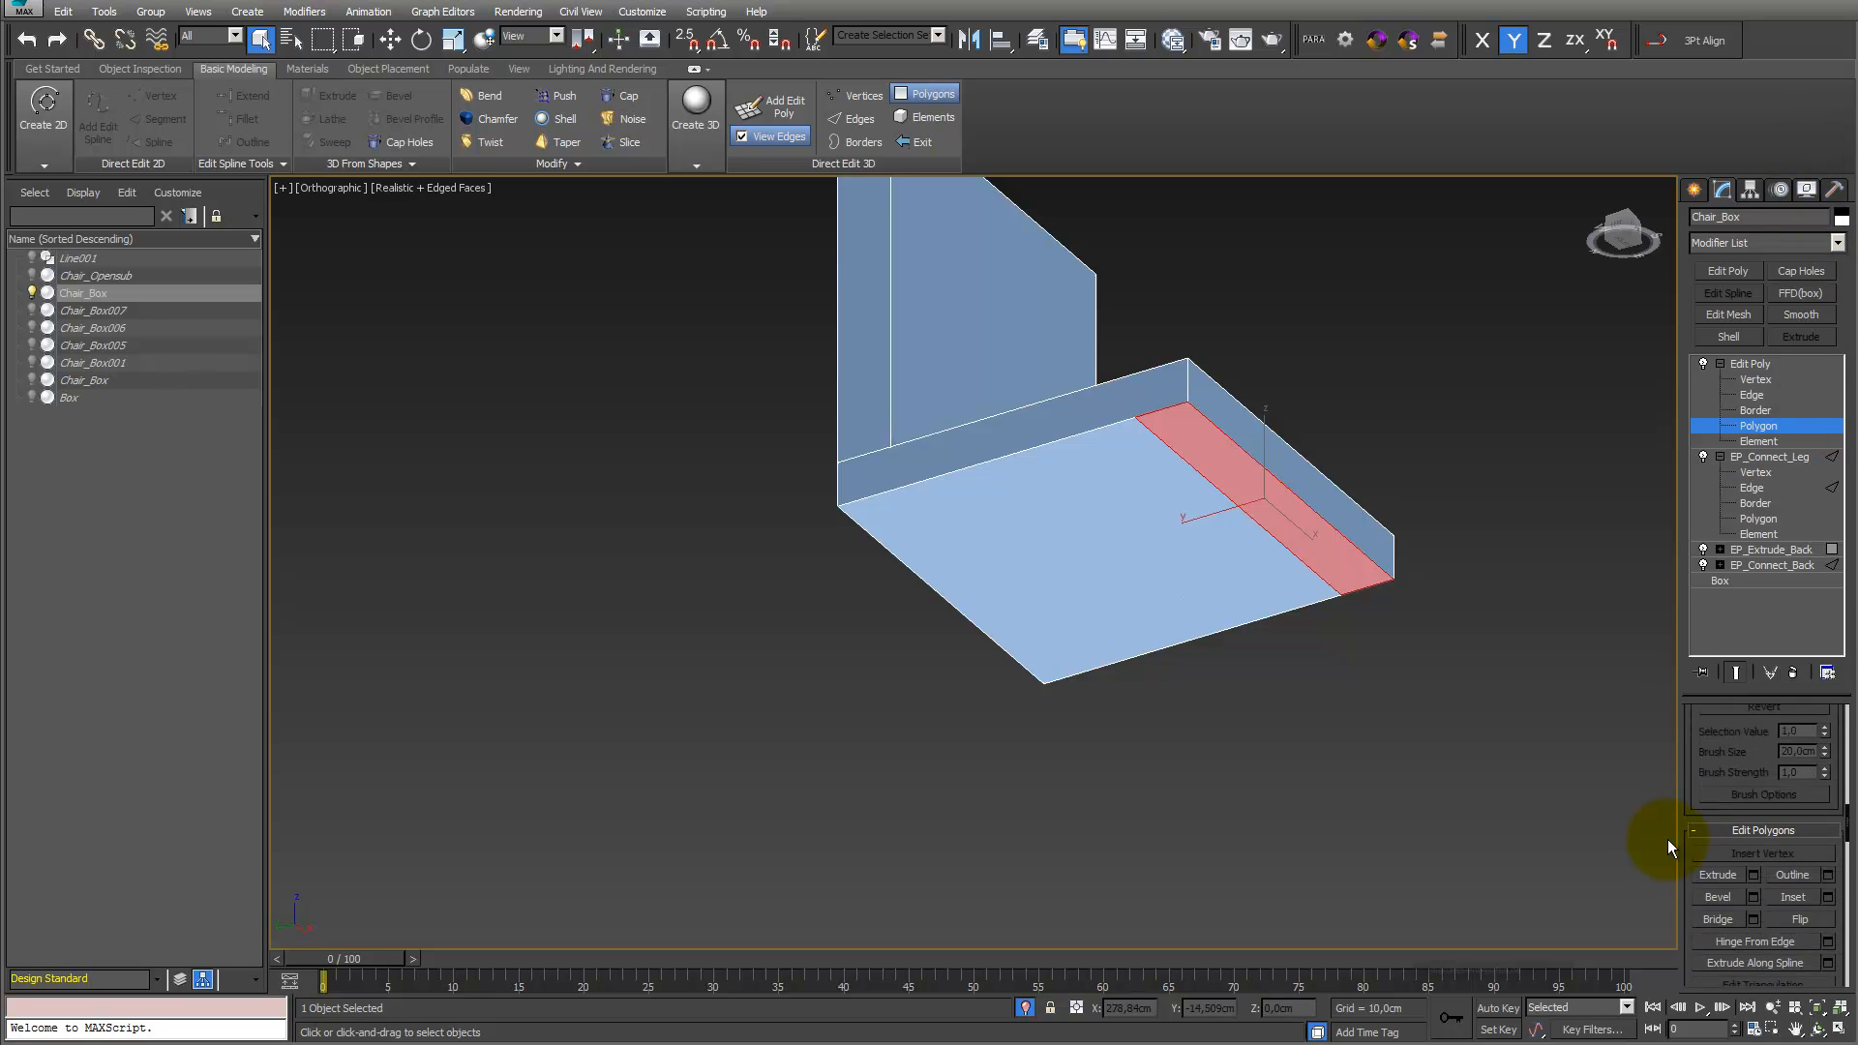
click(1757, 874)
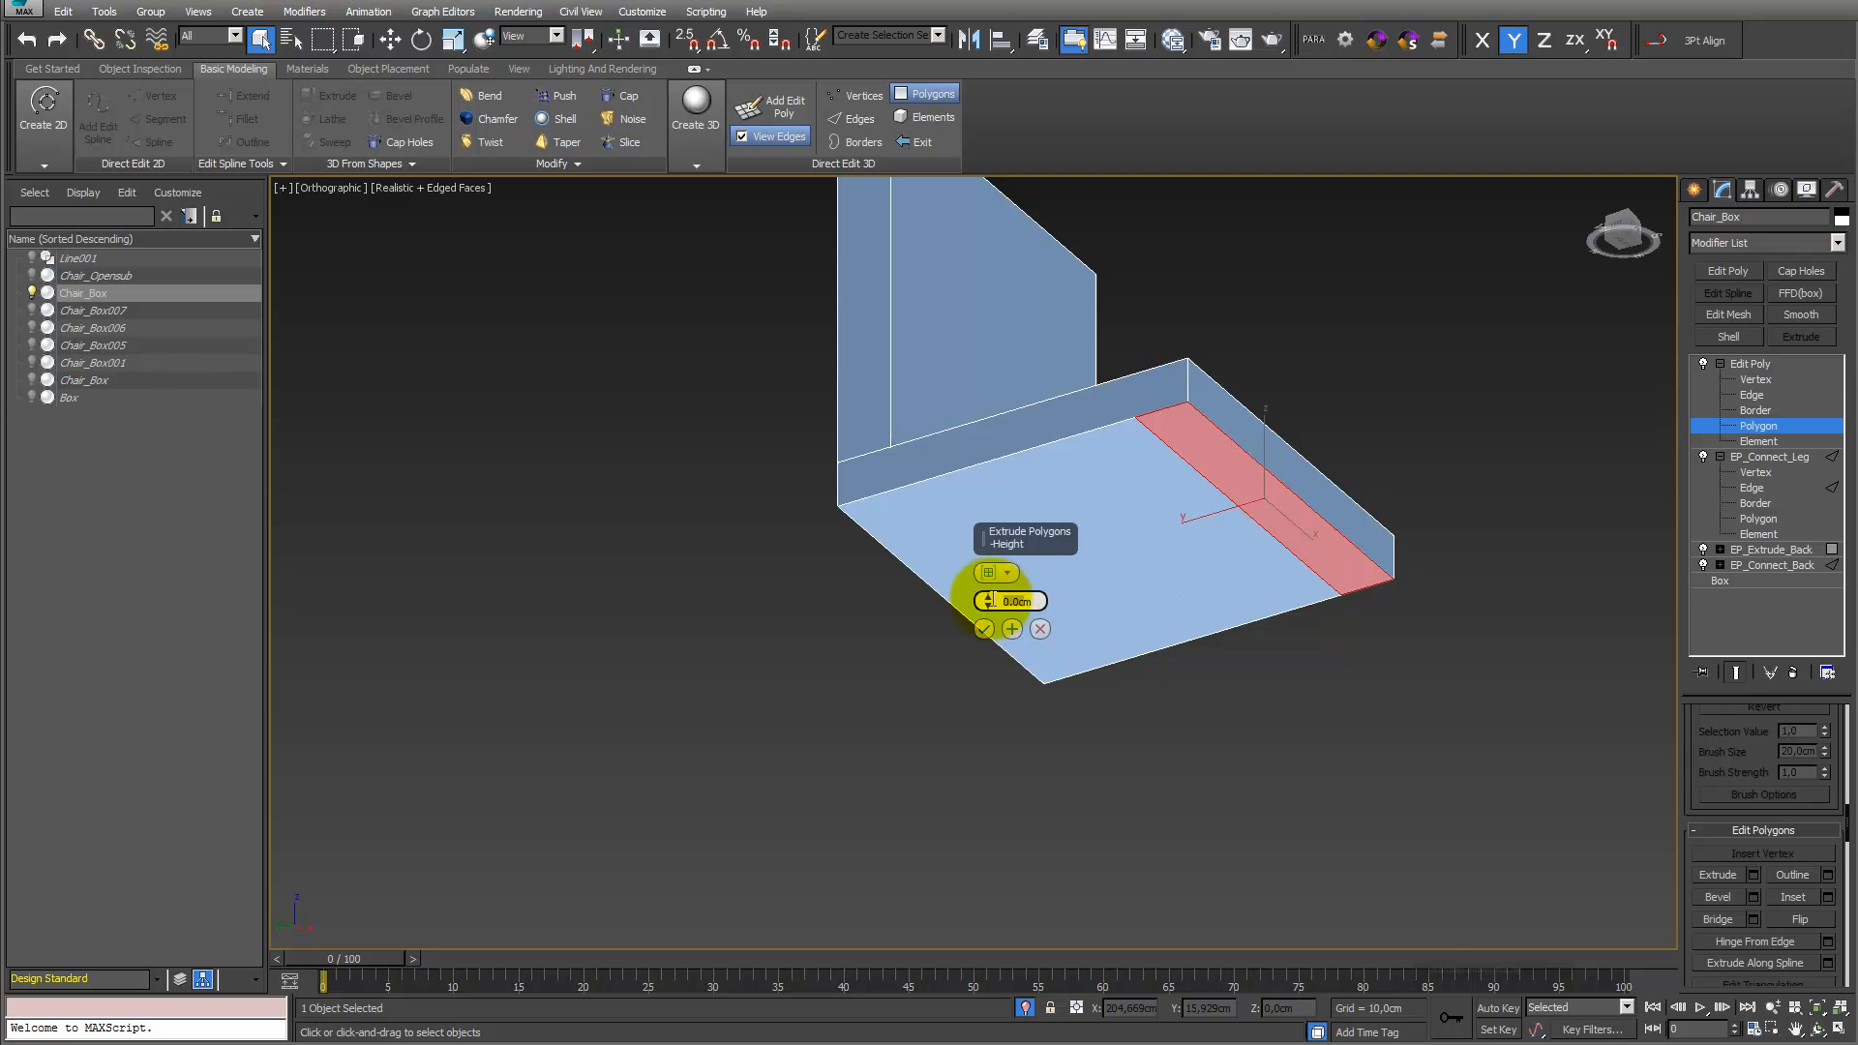
text(40c)
key(Return)
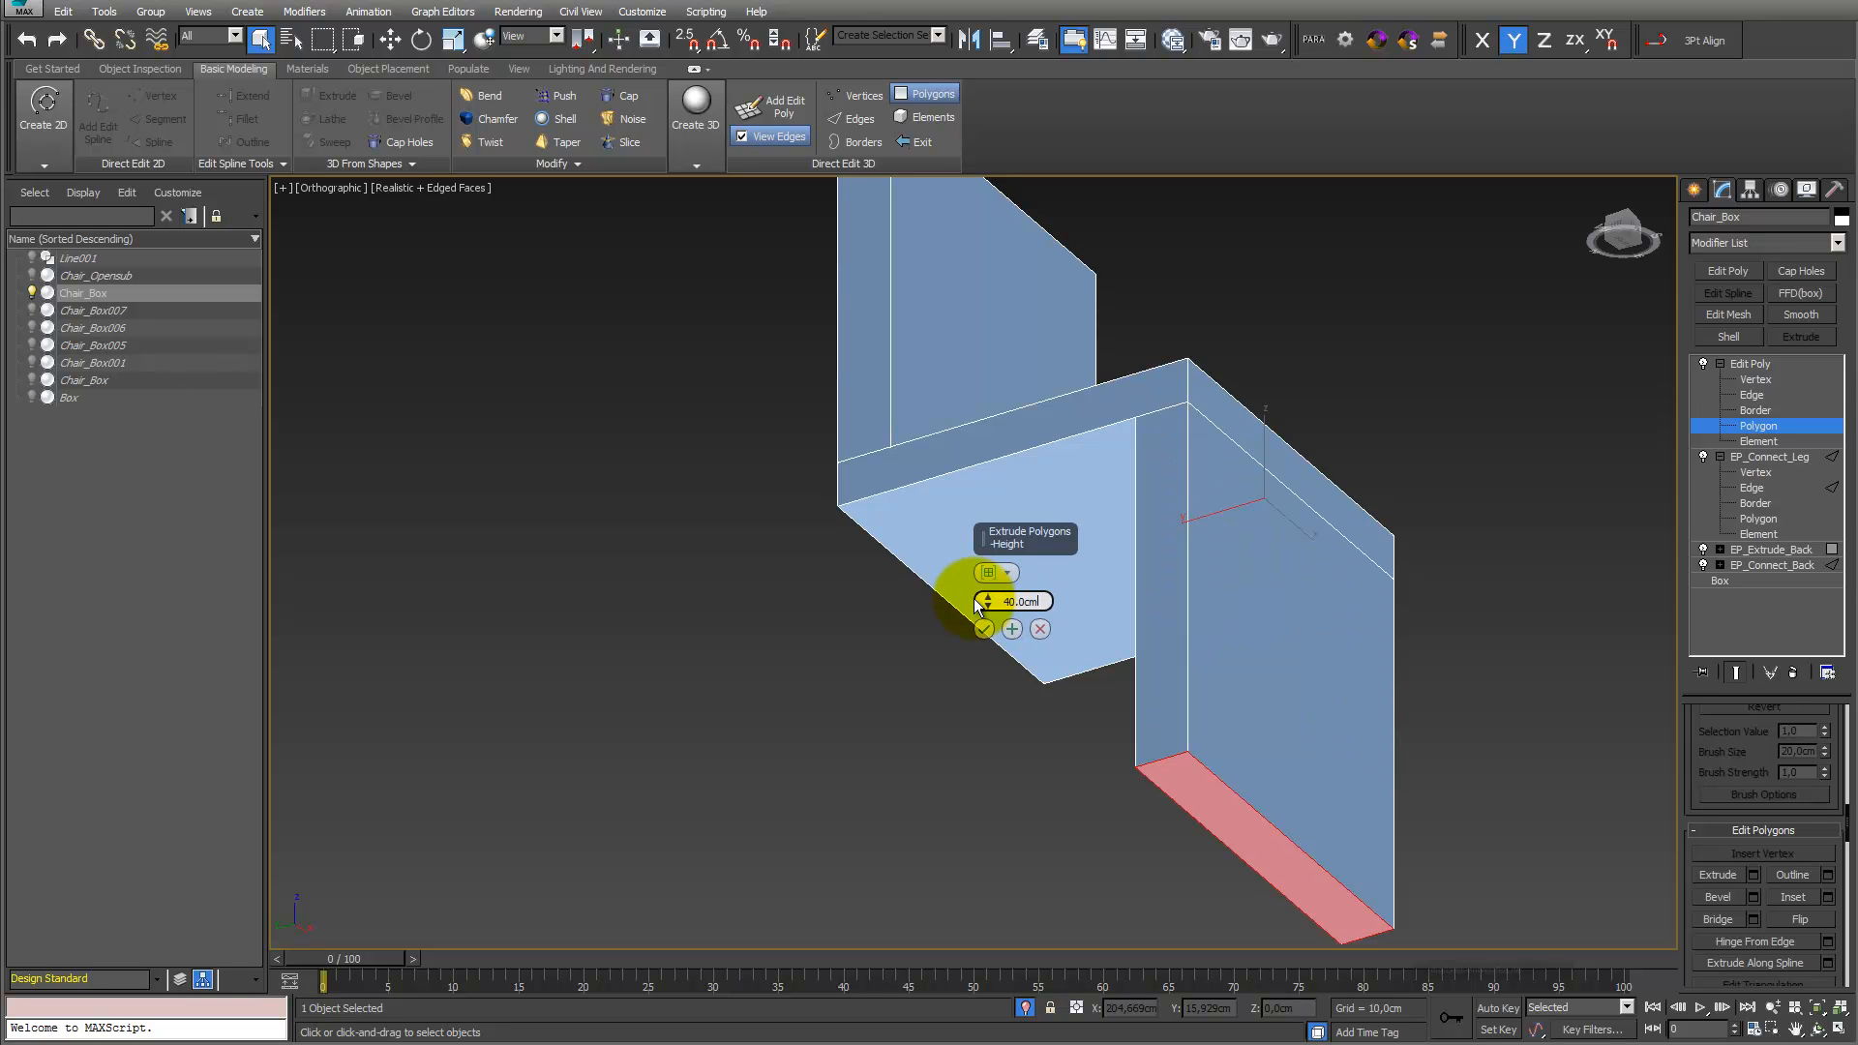
click(982, 627)
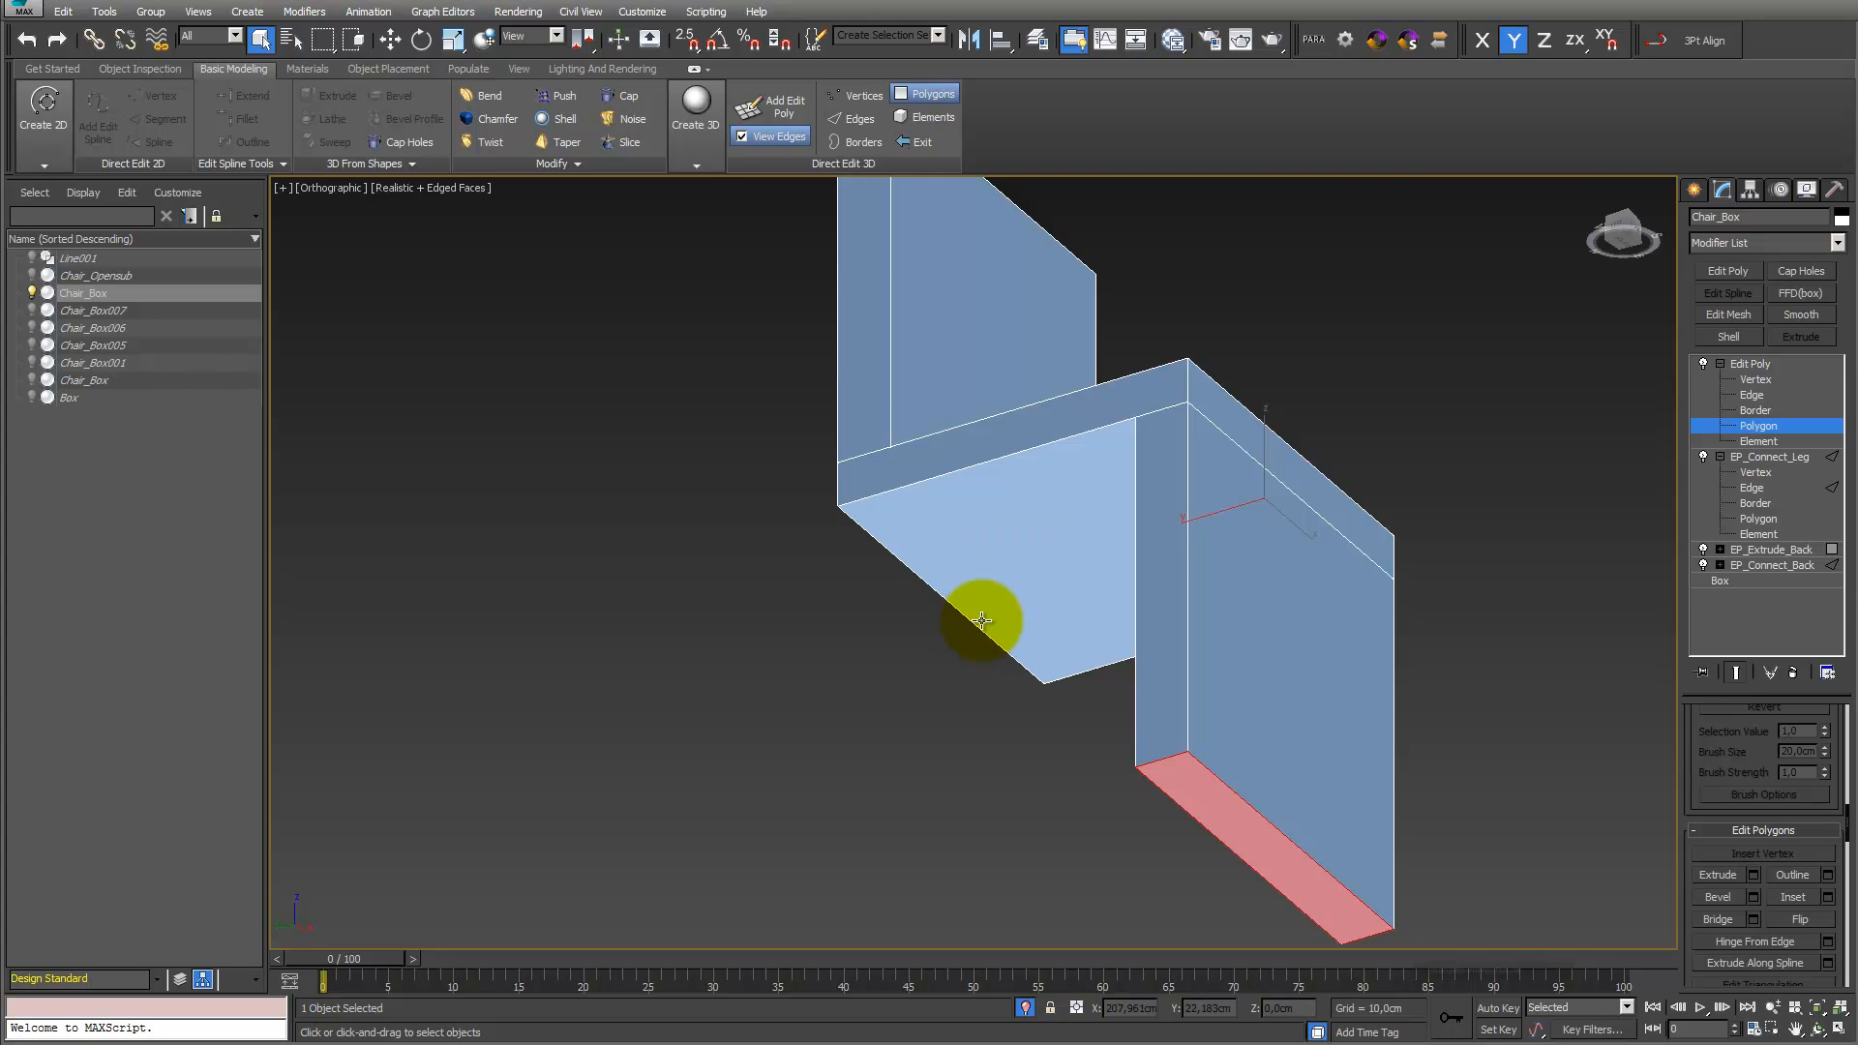
Rename the leg extrusion's Edit Poly modifier to EP_Extrude_Leg and collapse the expanded modifiers in the stack
right_click(1747, 367)
click(1761, 373)
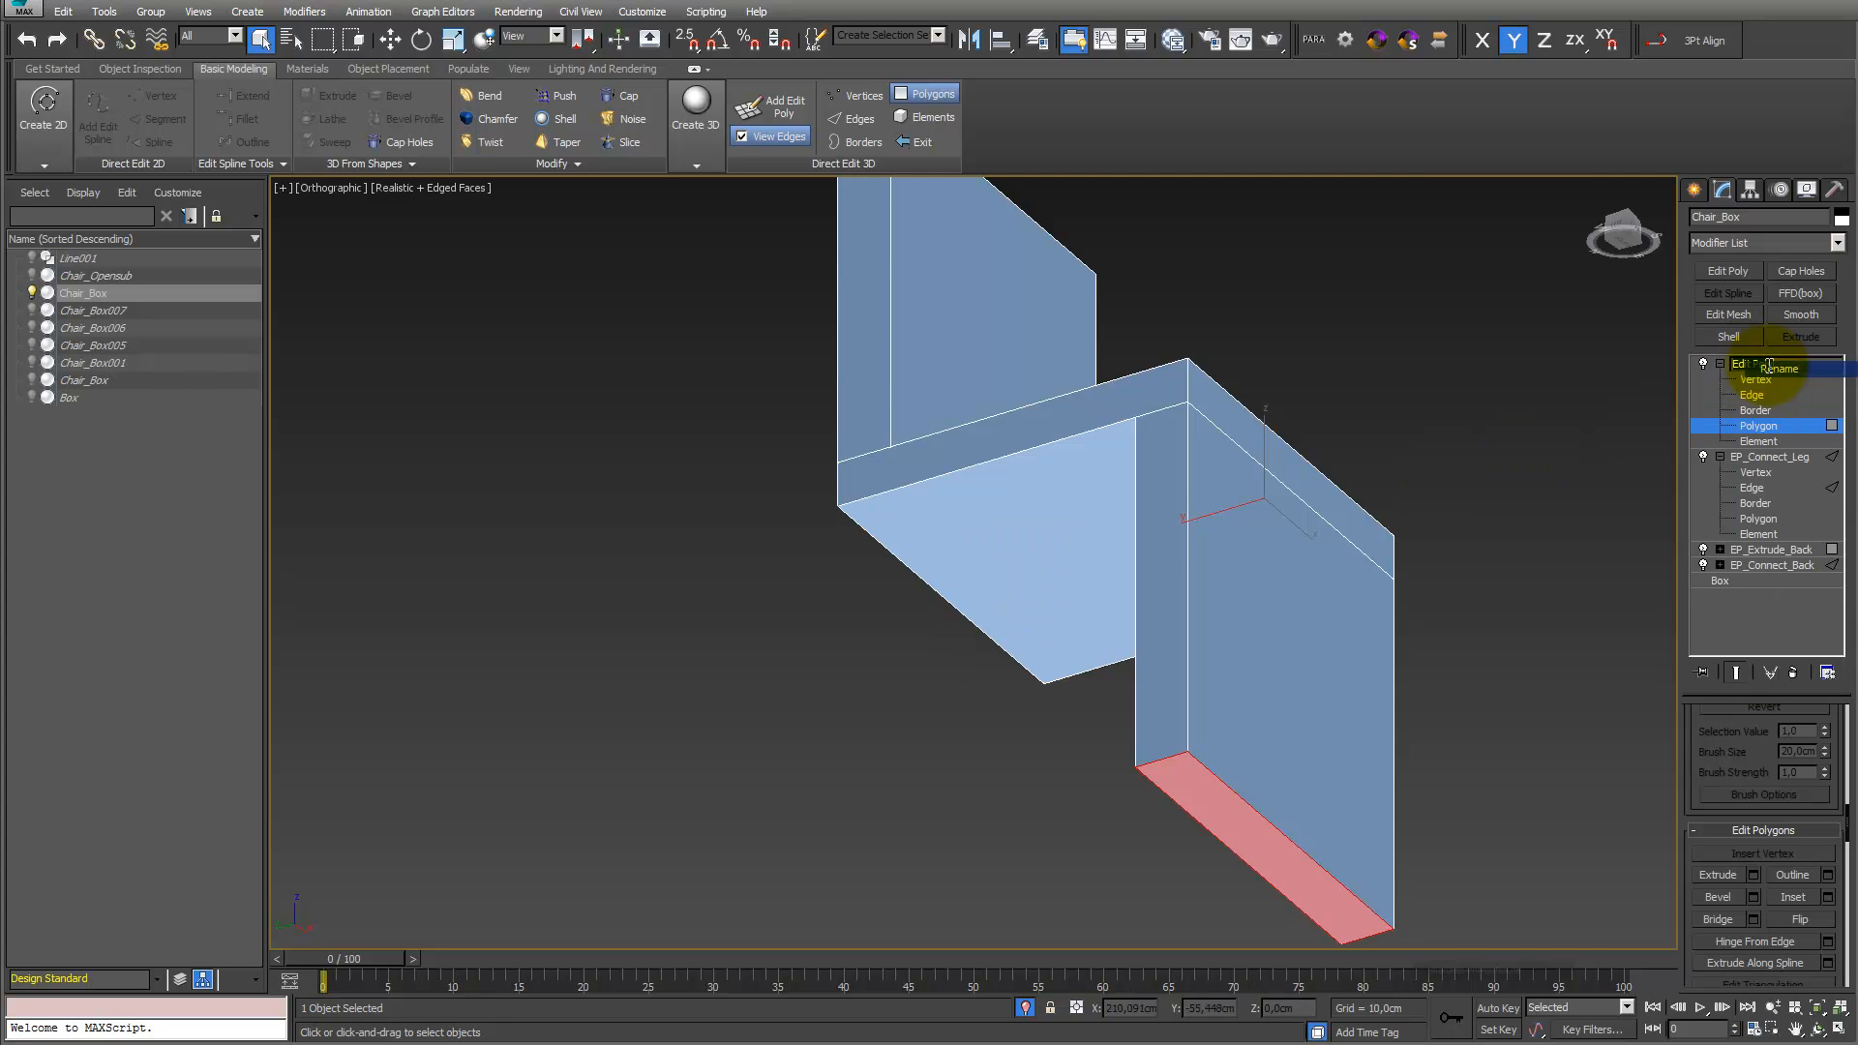
text(EP_Extrude_Leg)
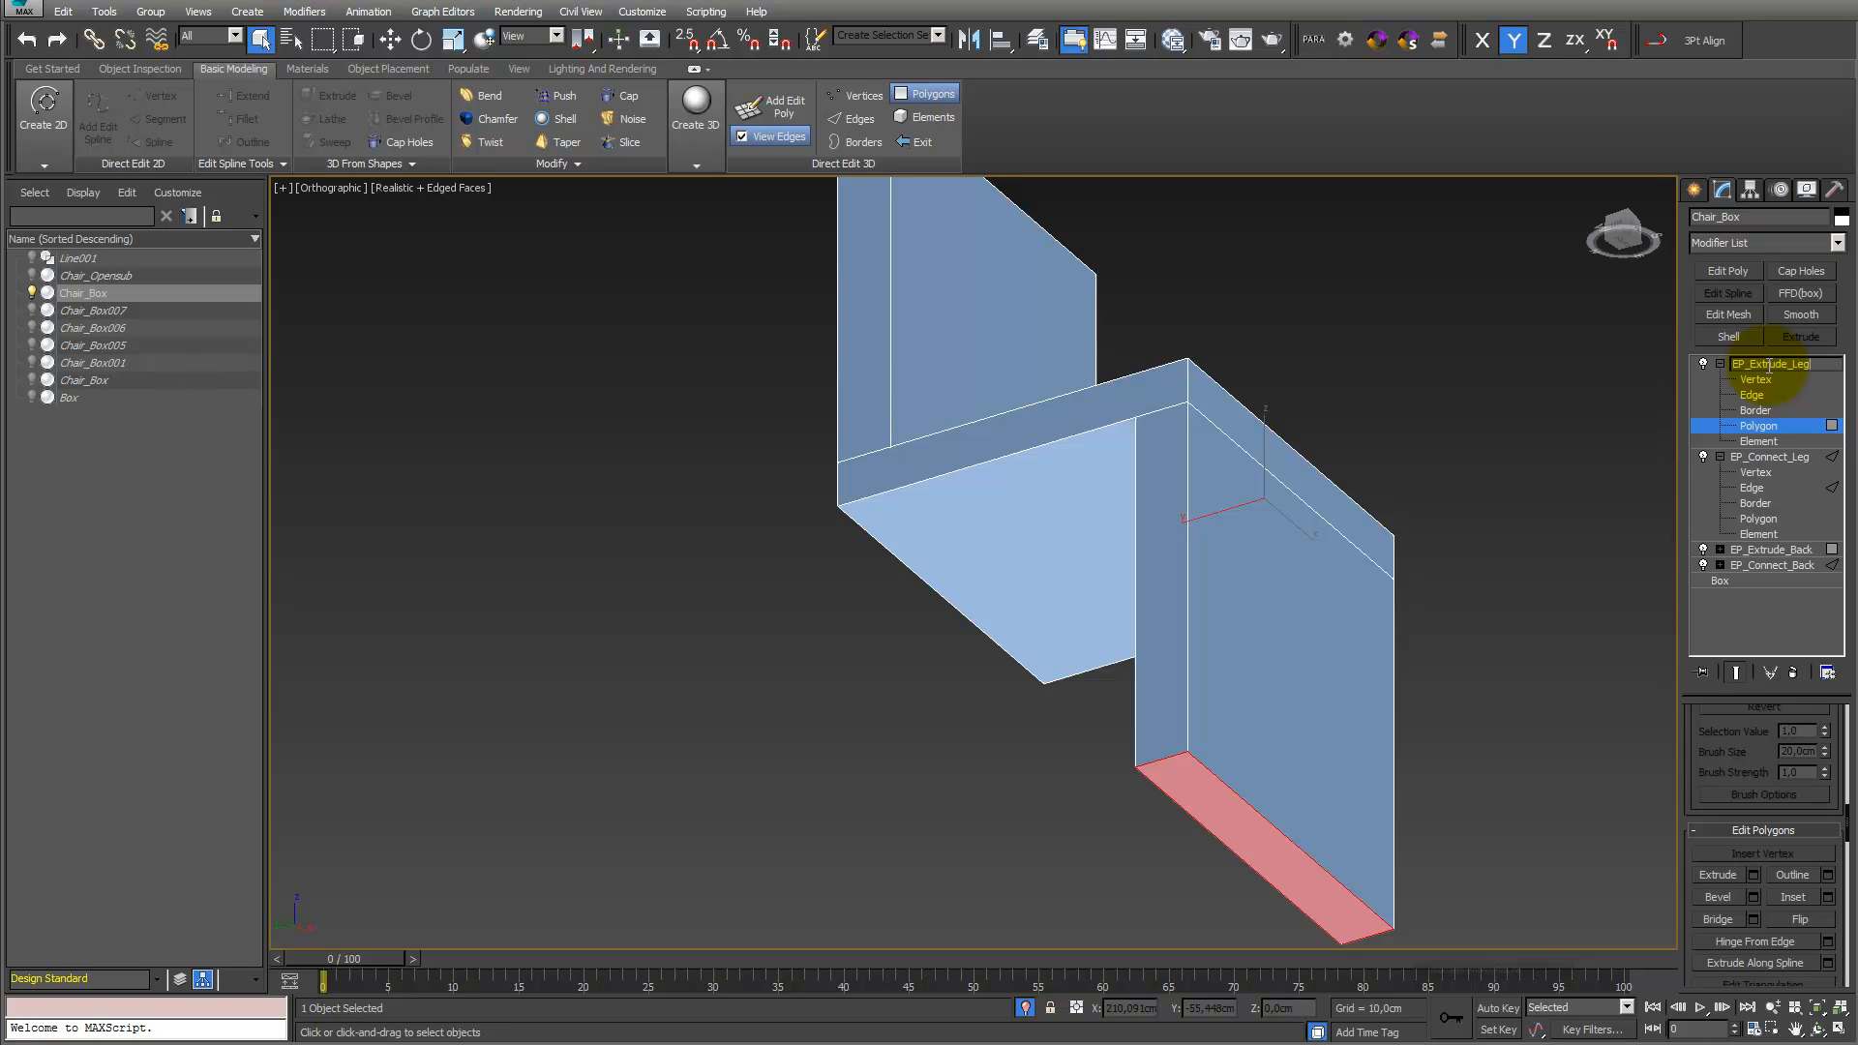
key(Return)
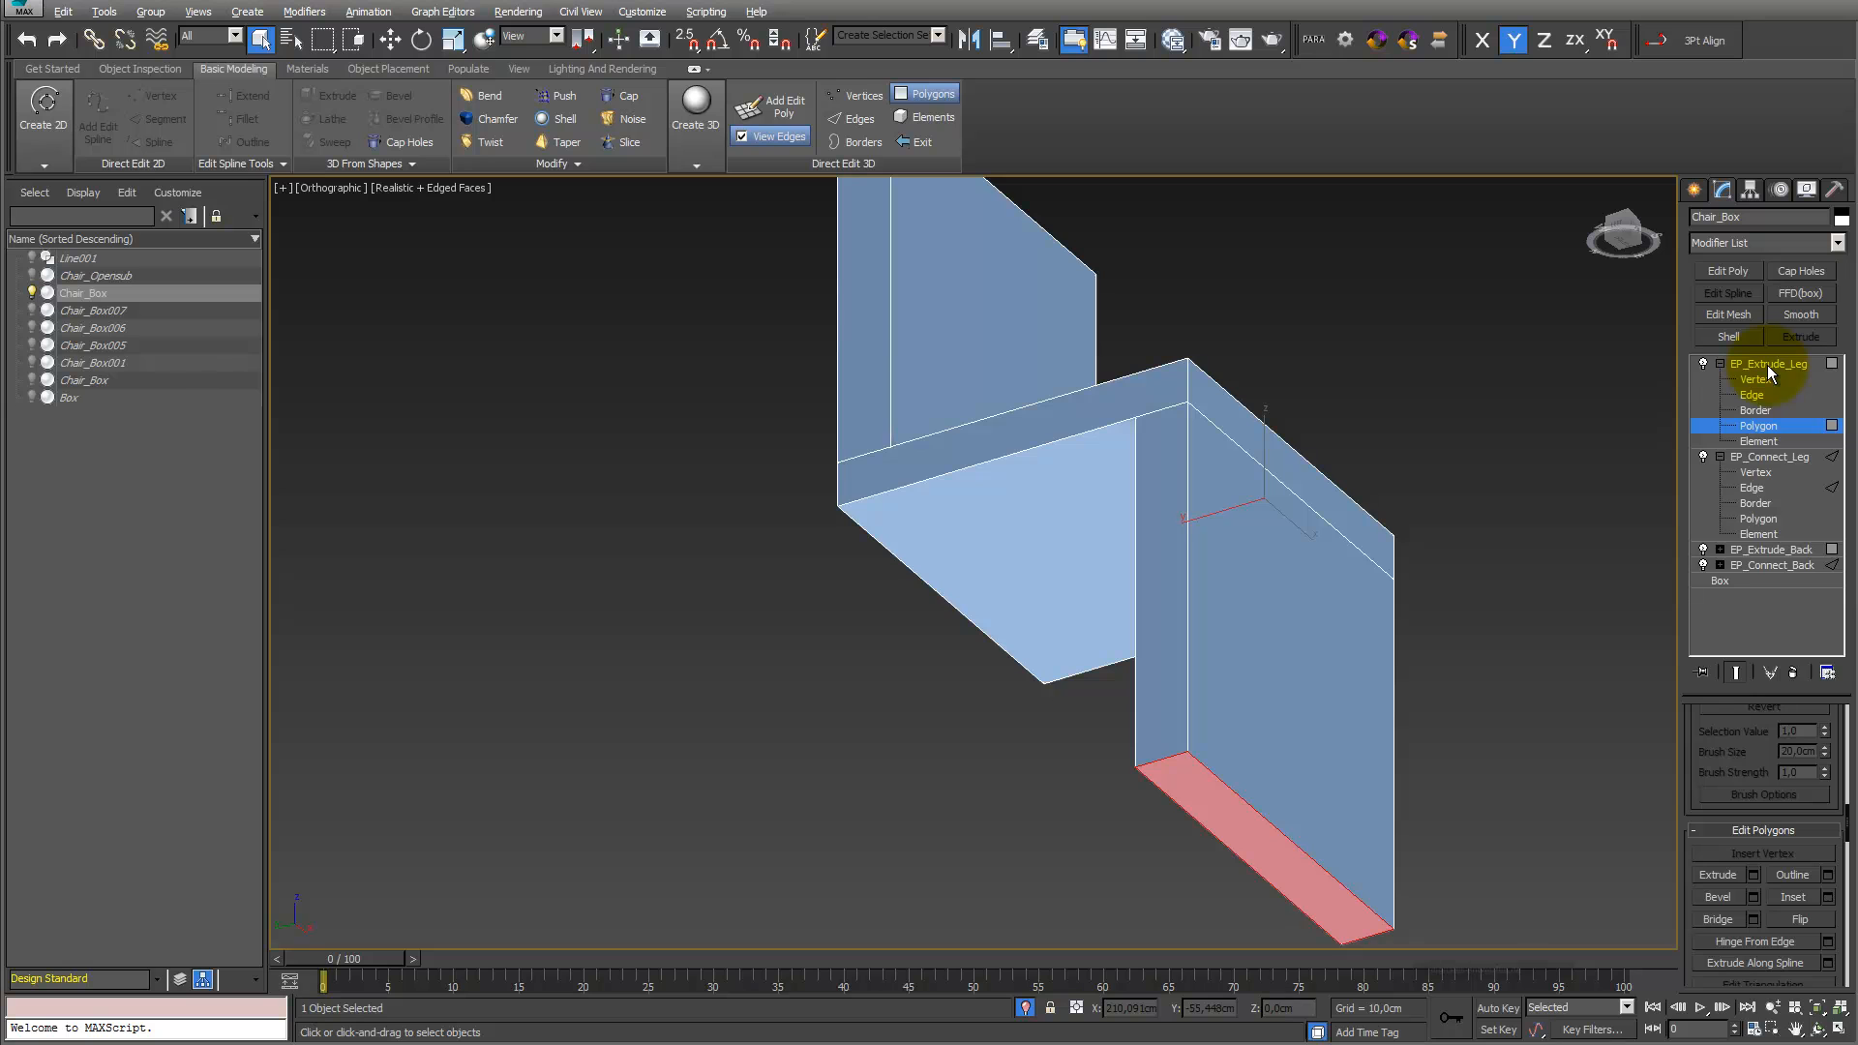
click(1718, 363)
click(1720, 378)
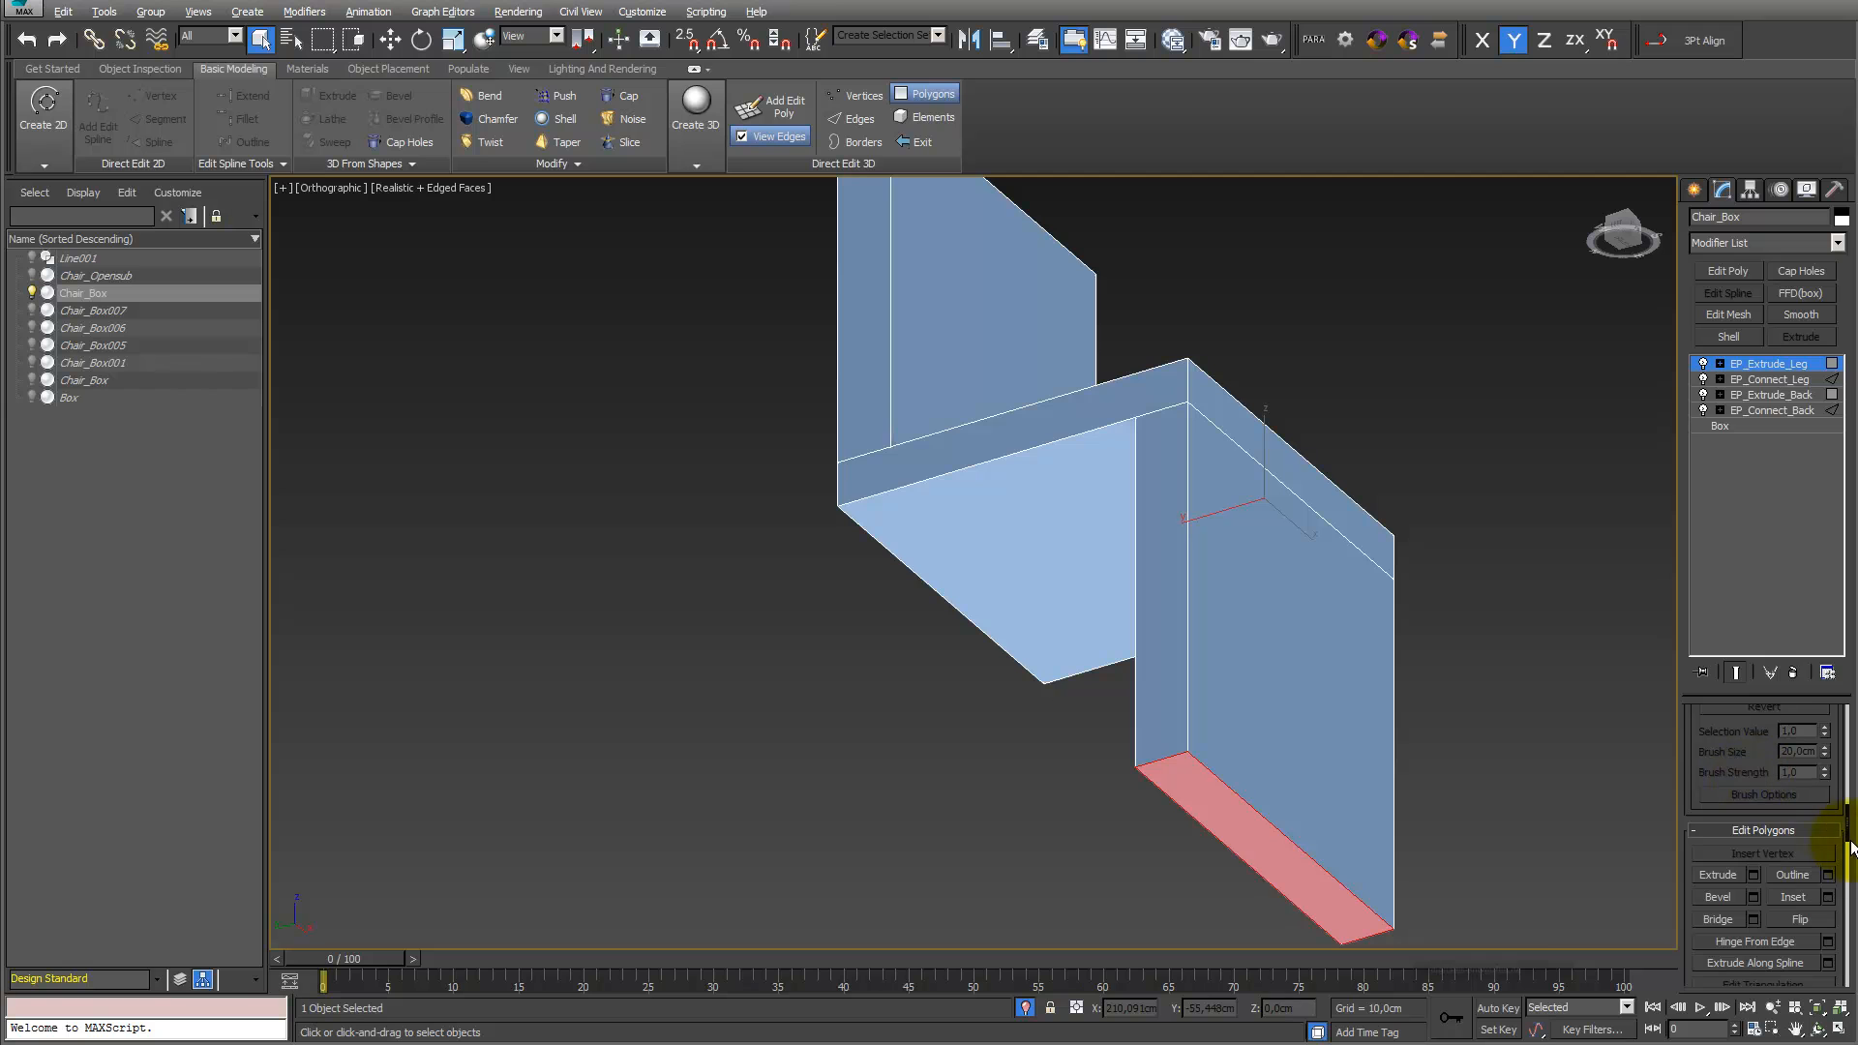
Reopen the operation settings of EP_Extrude_Leg and set the leg's extrusion height to 37,235 cm
drag(1850, 834, 1844, 718)
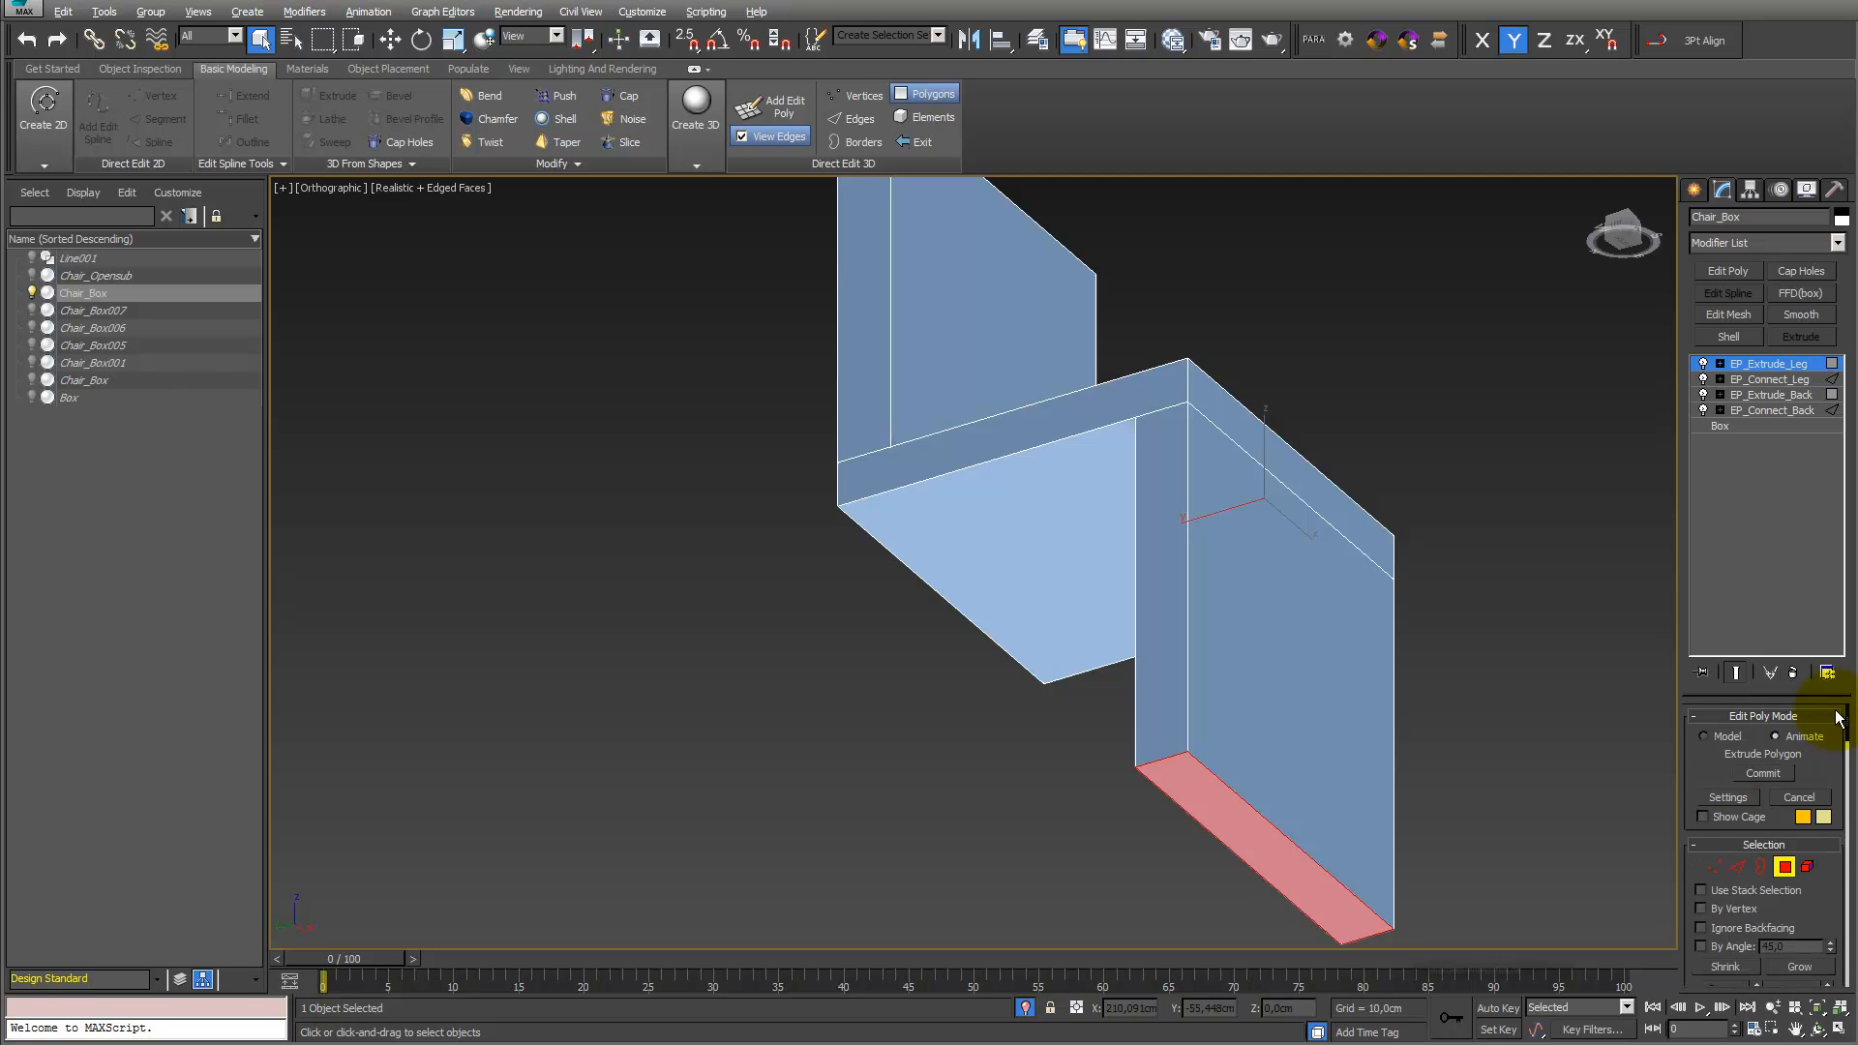
click(1732, 797)
mouse_move(985, 602)
mouse_down()
mouse_move(983, 664)
mouse_move(985, 635)
mouse_up()
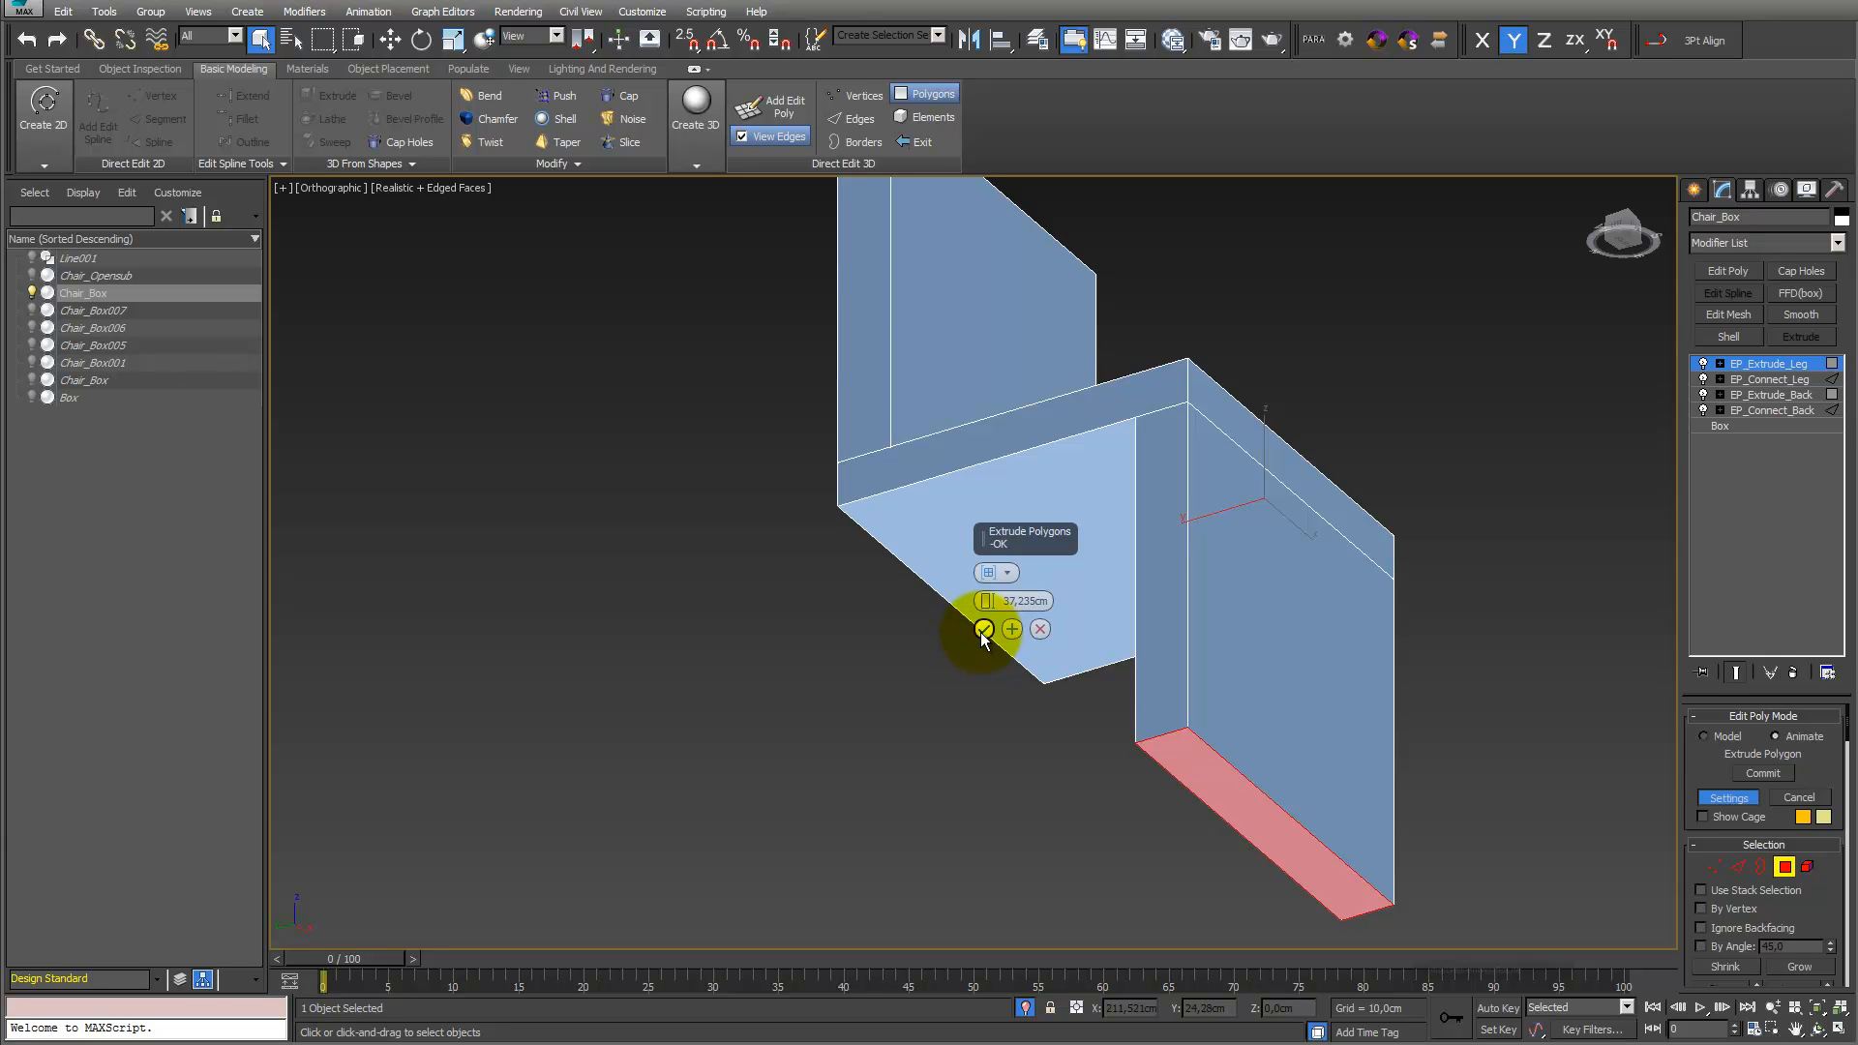
click(983, 630)
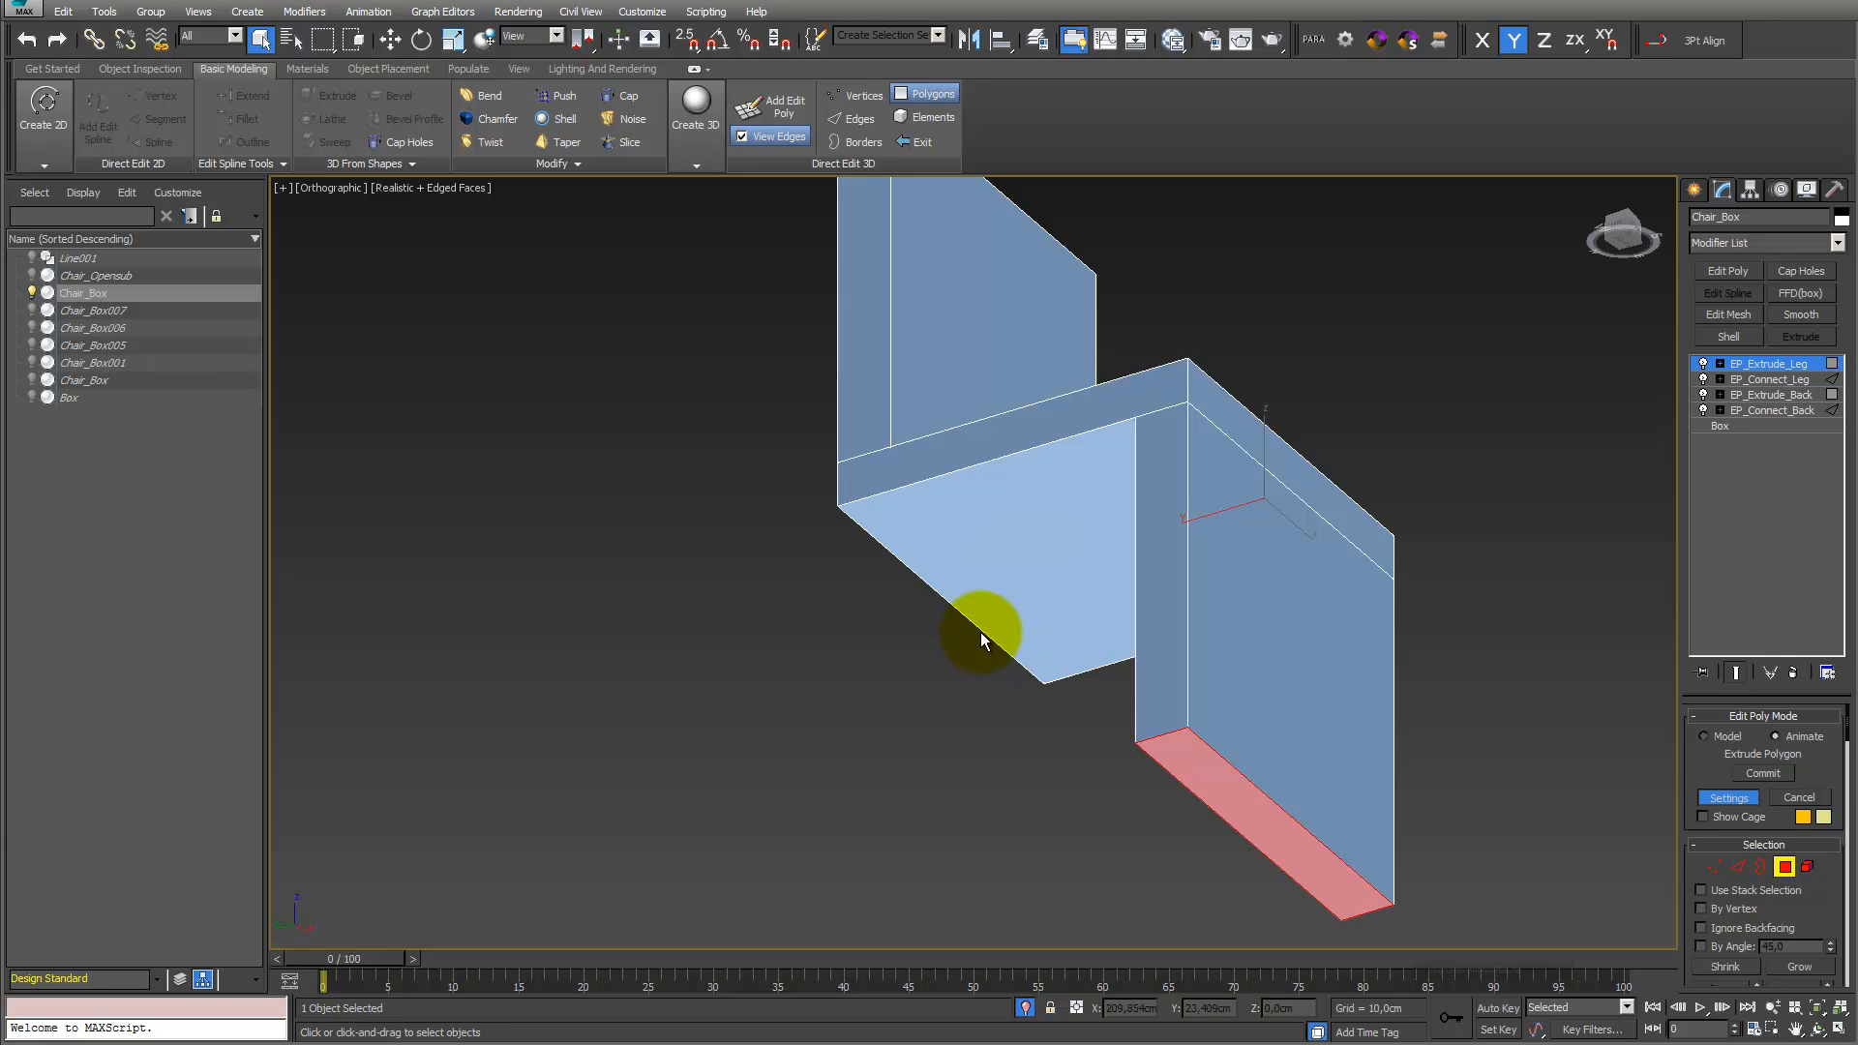
Reopen the Connect Edges settings of EP_Connect_Leg and try a different slide value for the leg's connecting edge
click(1774, 380)
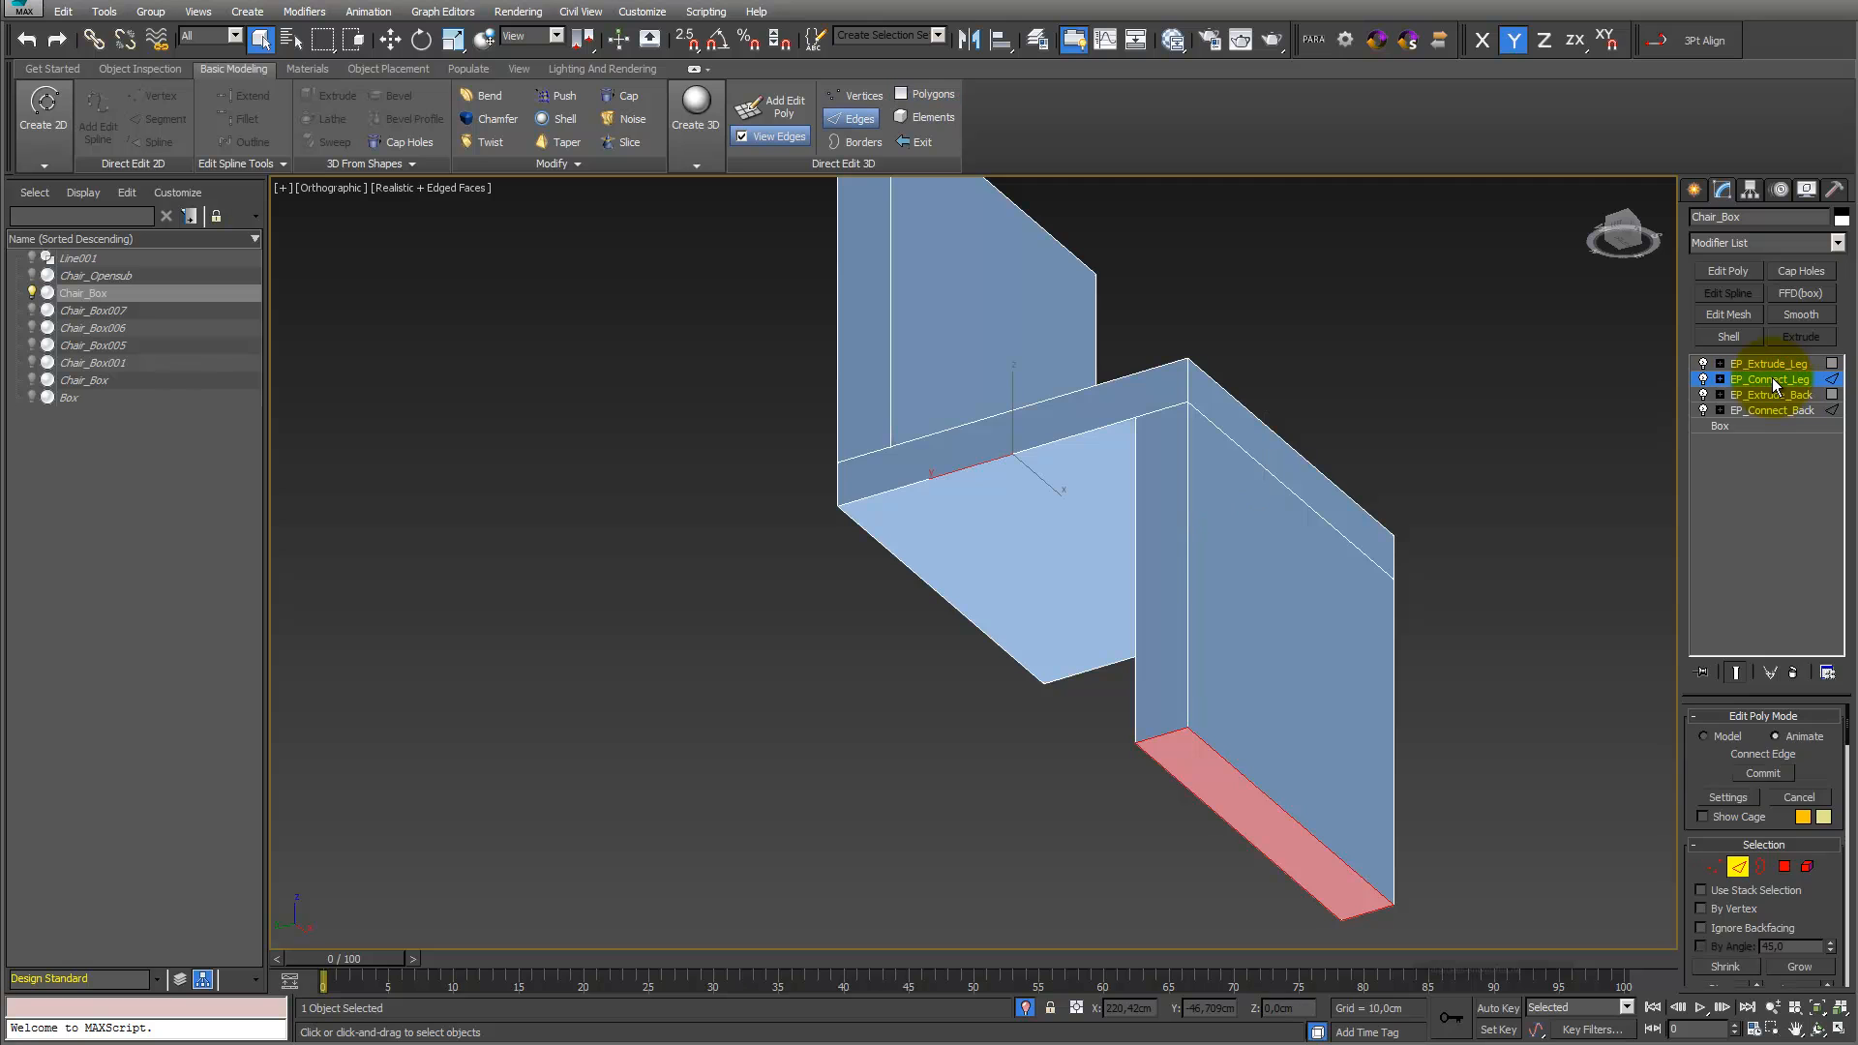
click(1747, 803)
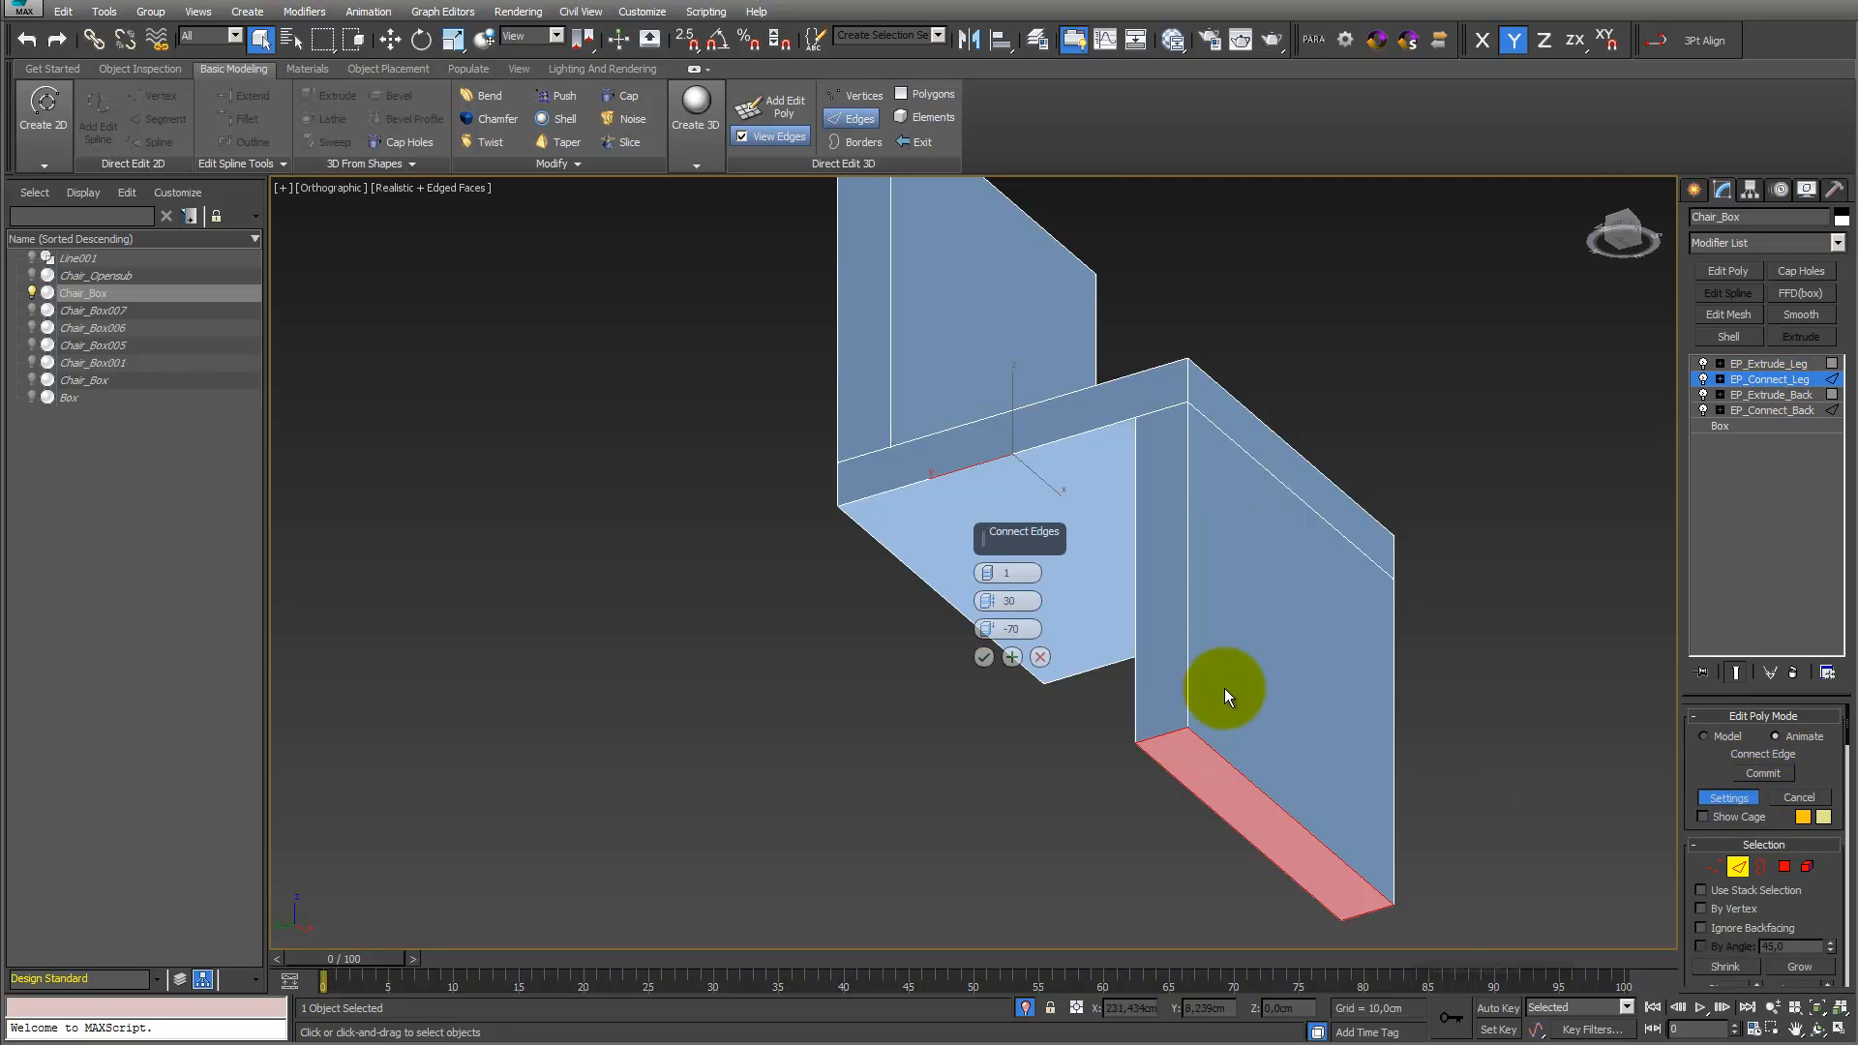
mouse_move(990, 625)
mouse_down()
mouse_move(995, 581)
mouse_move(989, 629)
mouse_up()
click(1006, 629)
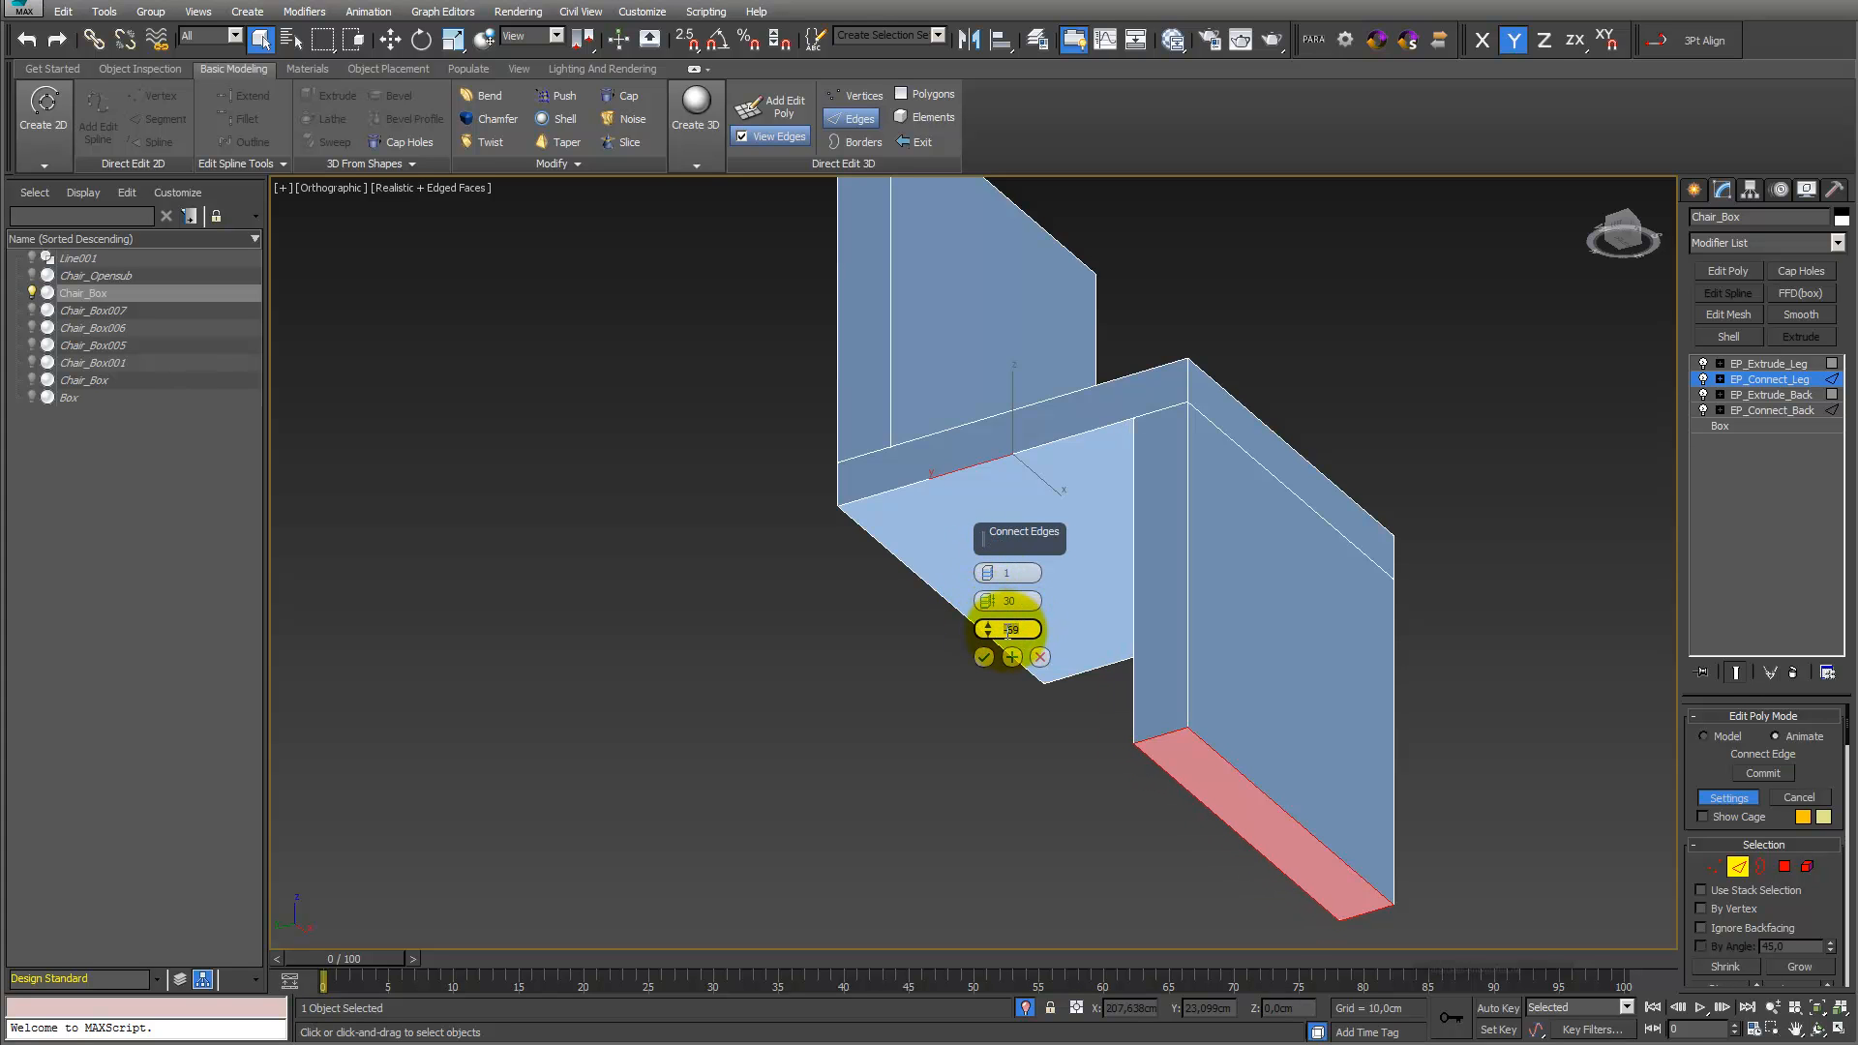
key(BackSpace)
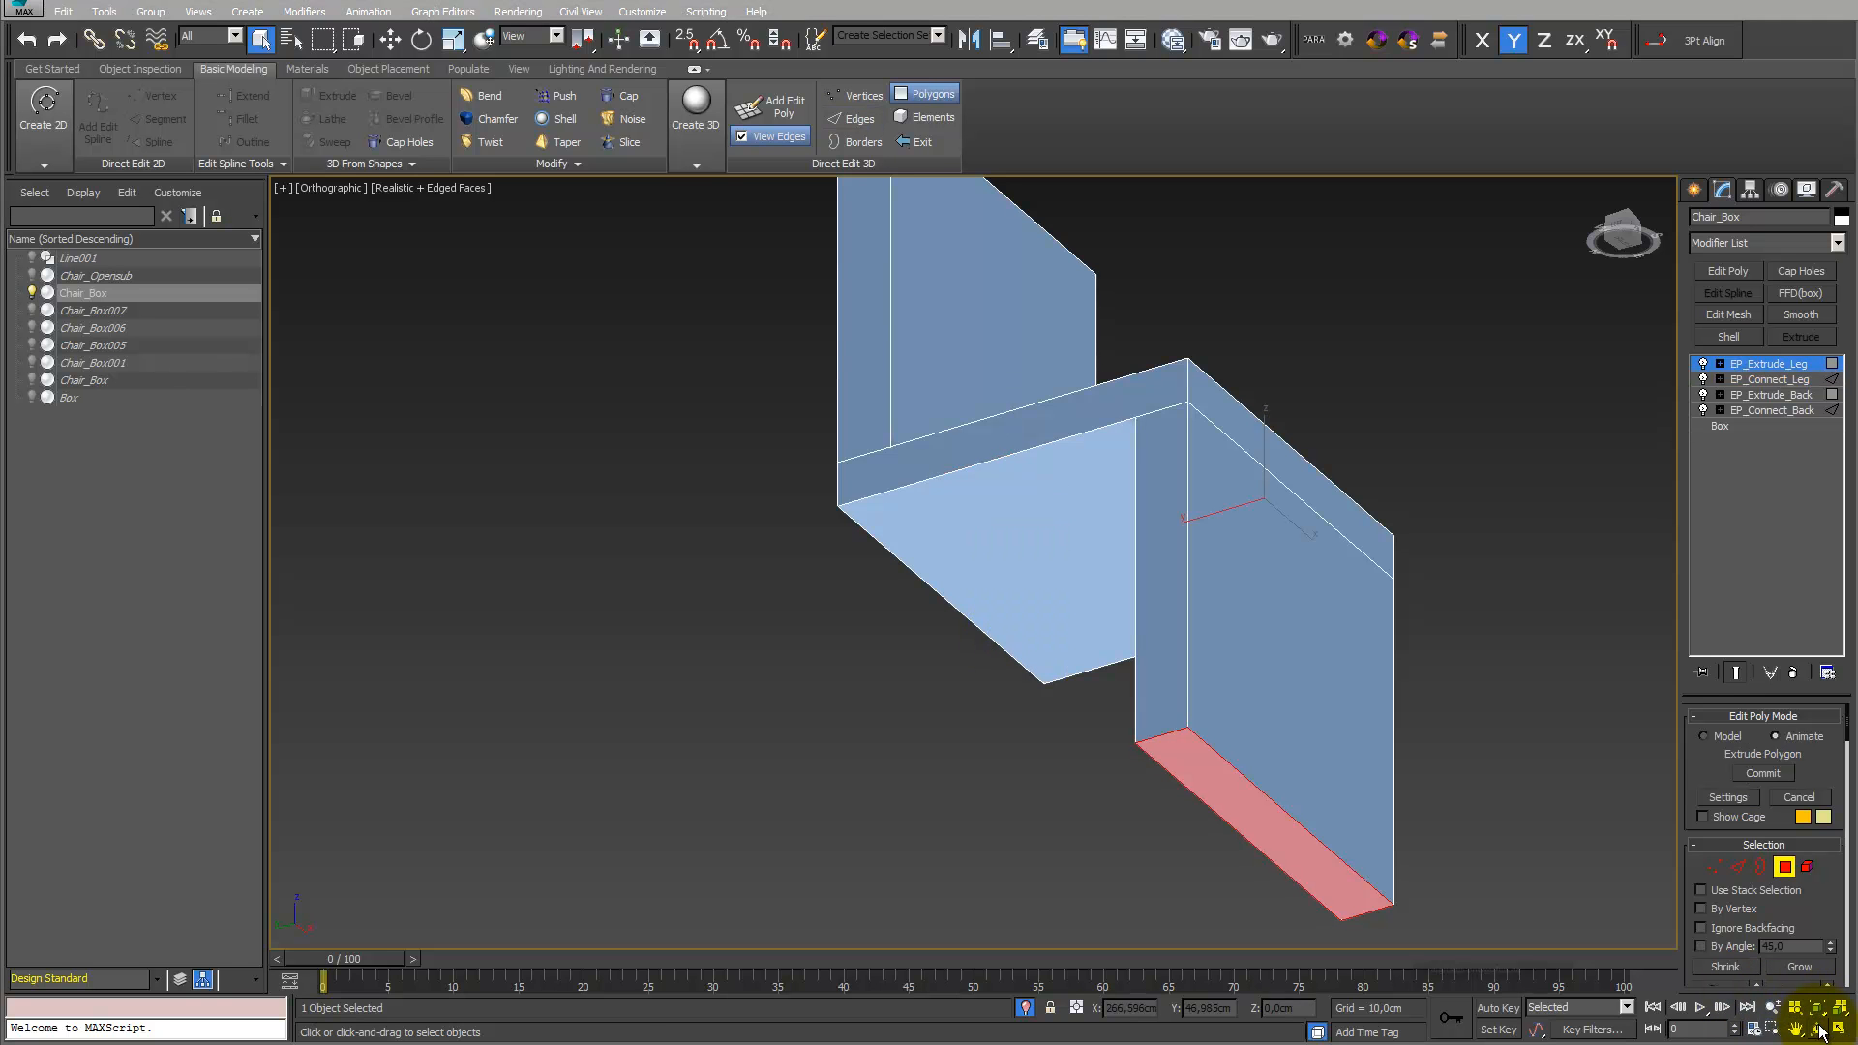
Add an OpenSubdiv modifier above EP_Extrude_Leg to smooth the whole chair
click(1819, 1030)
drag(1087, 542, 953, 616)
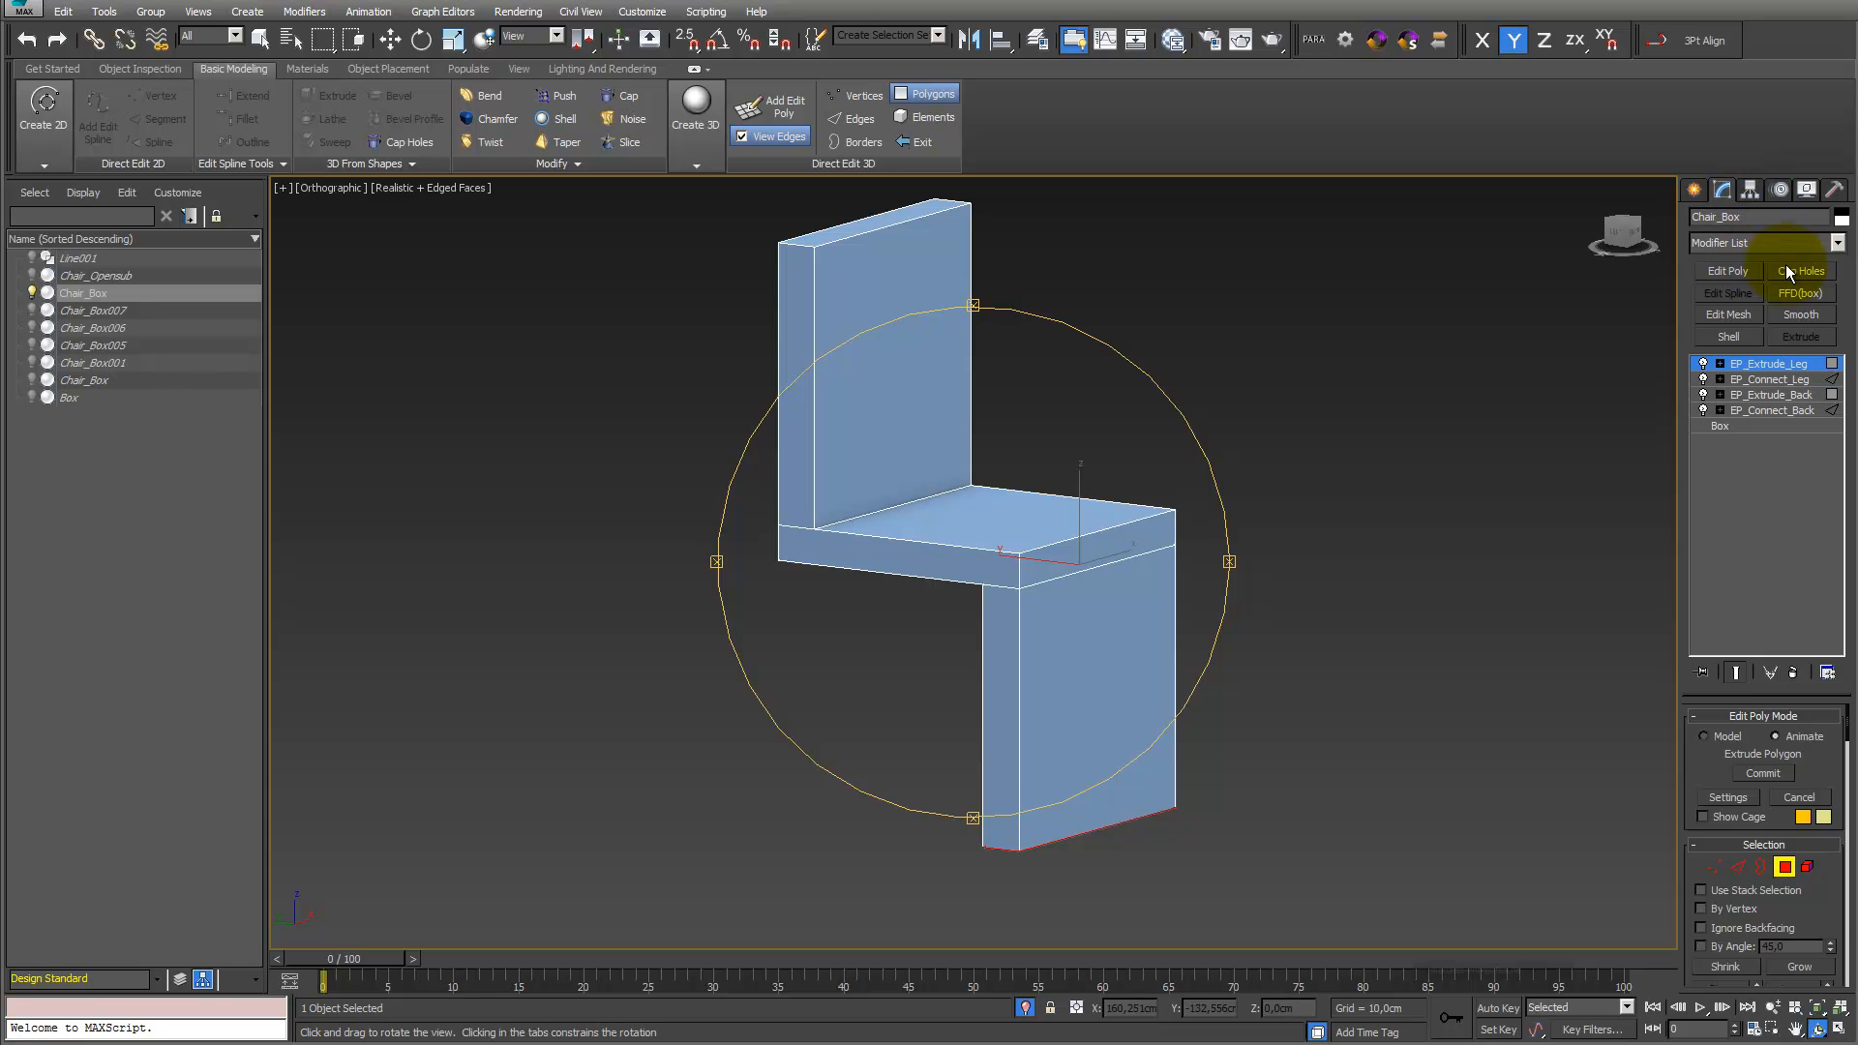
click(1836, 243)
scroll(1837, 377, down, 5)
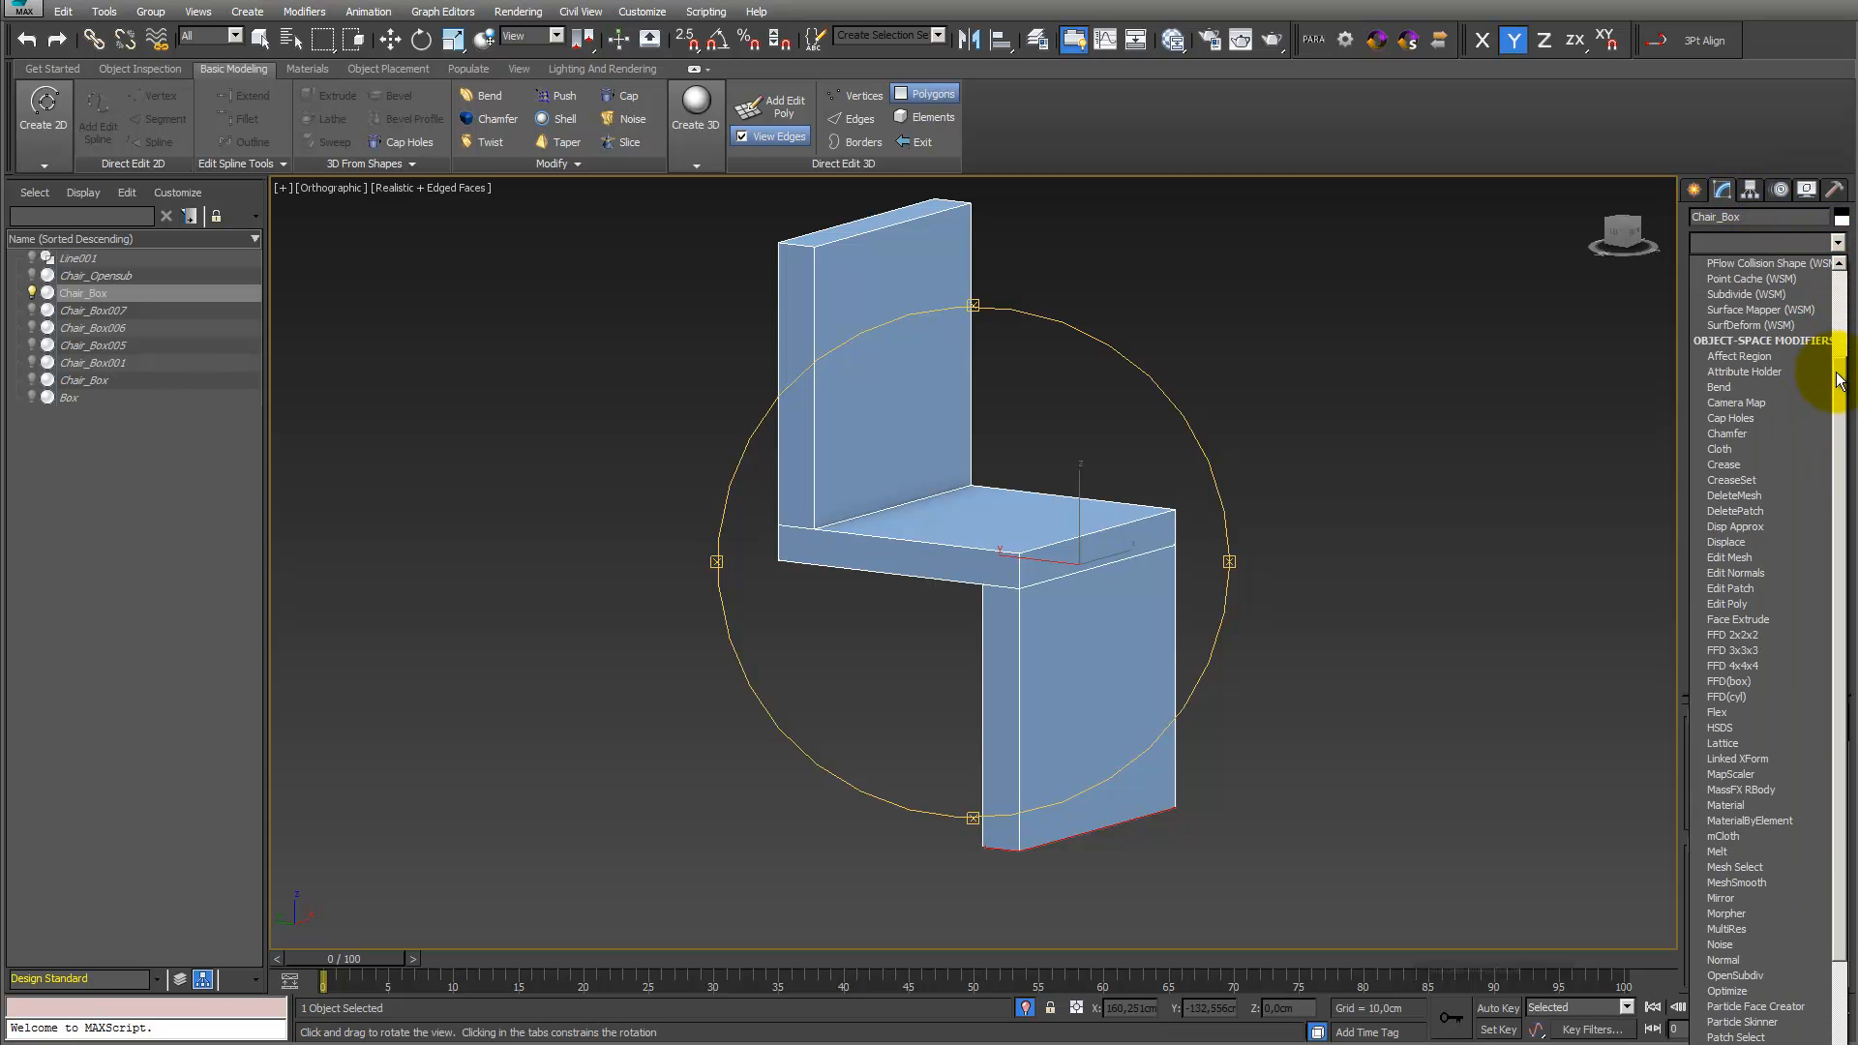
scroll(1839, 372, down, 10)
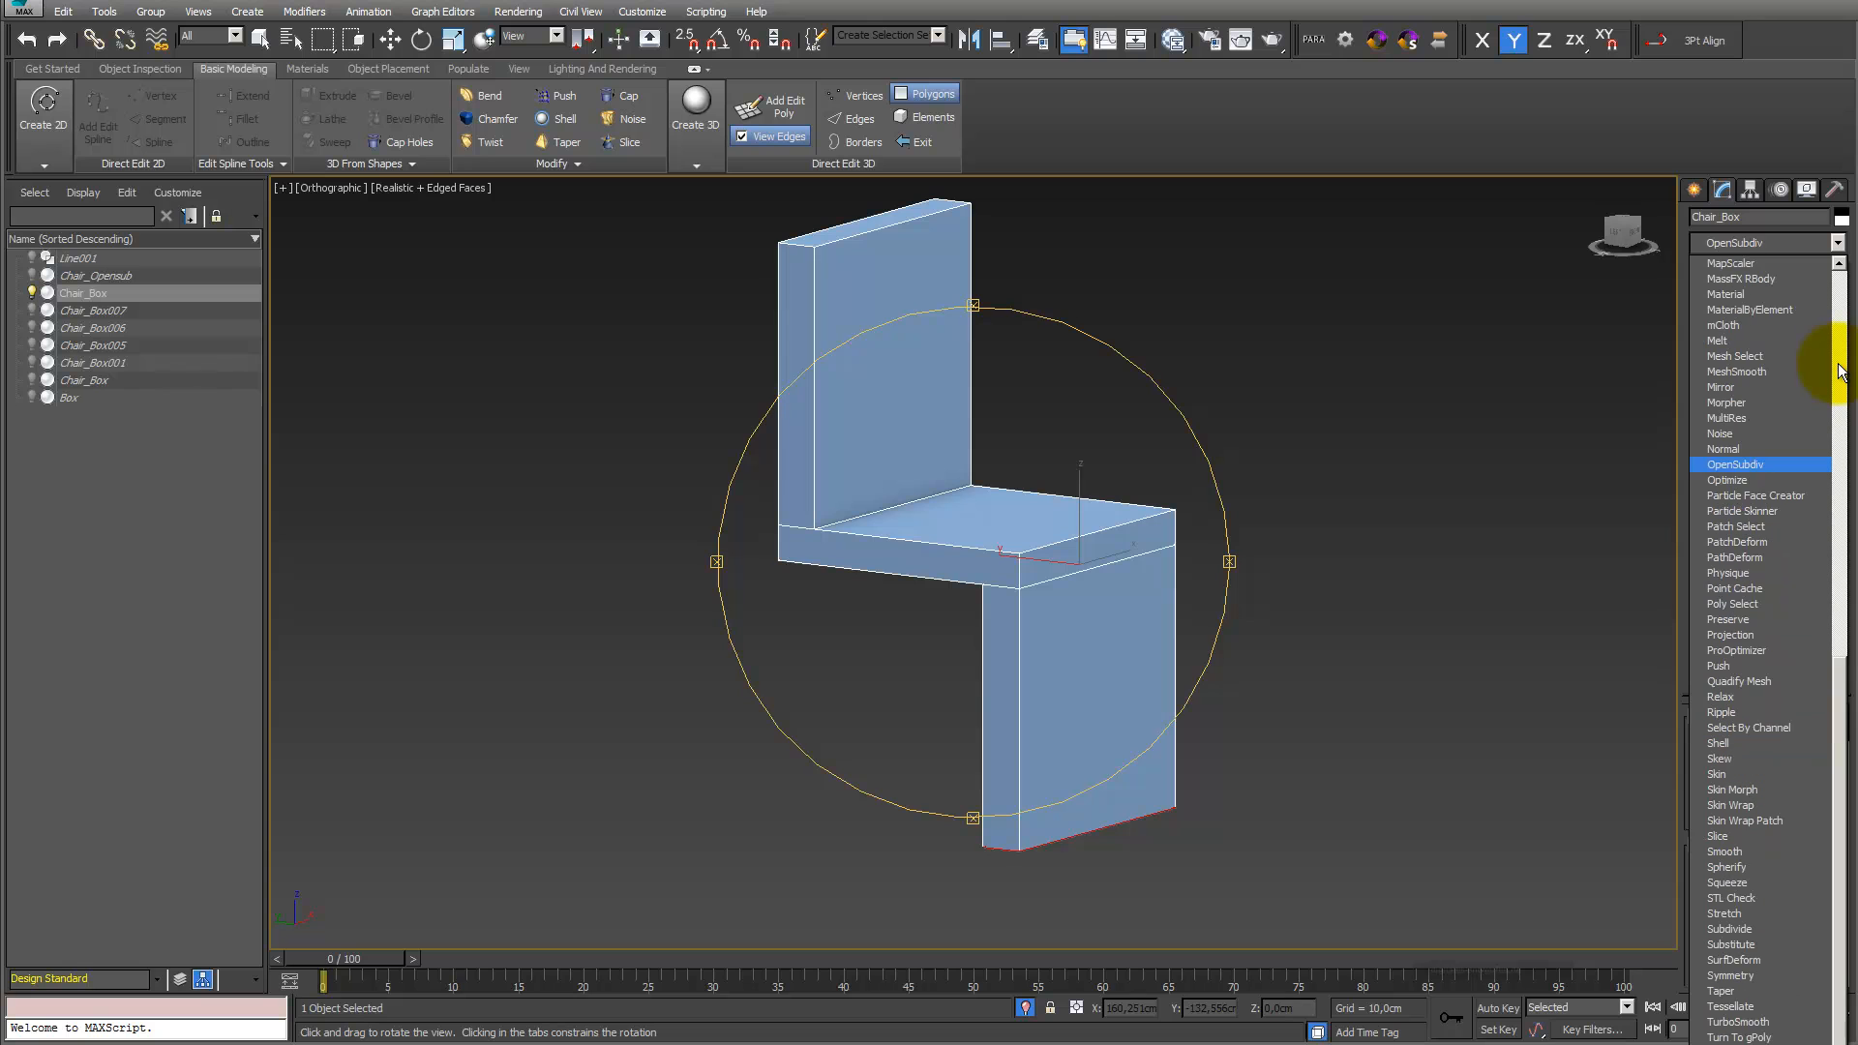
click(1772, 465)
click(1817, 1028)
drag(1041, 629, 1003, 613)
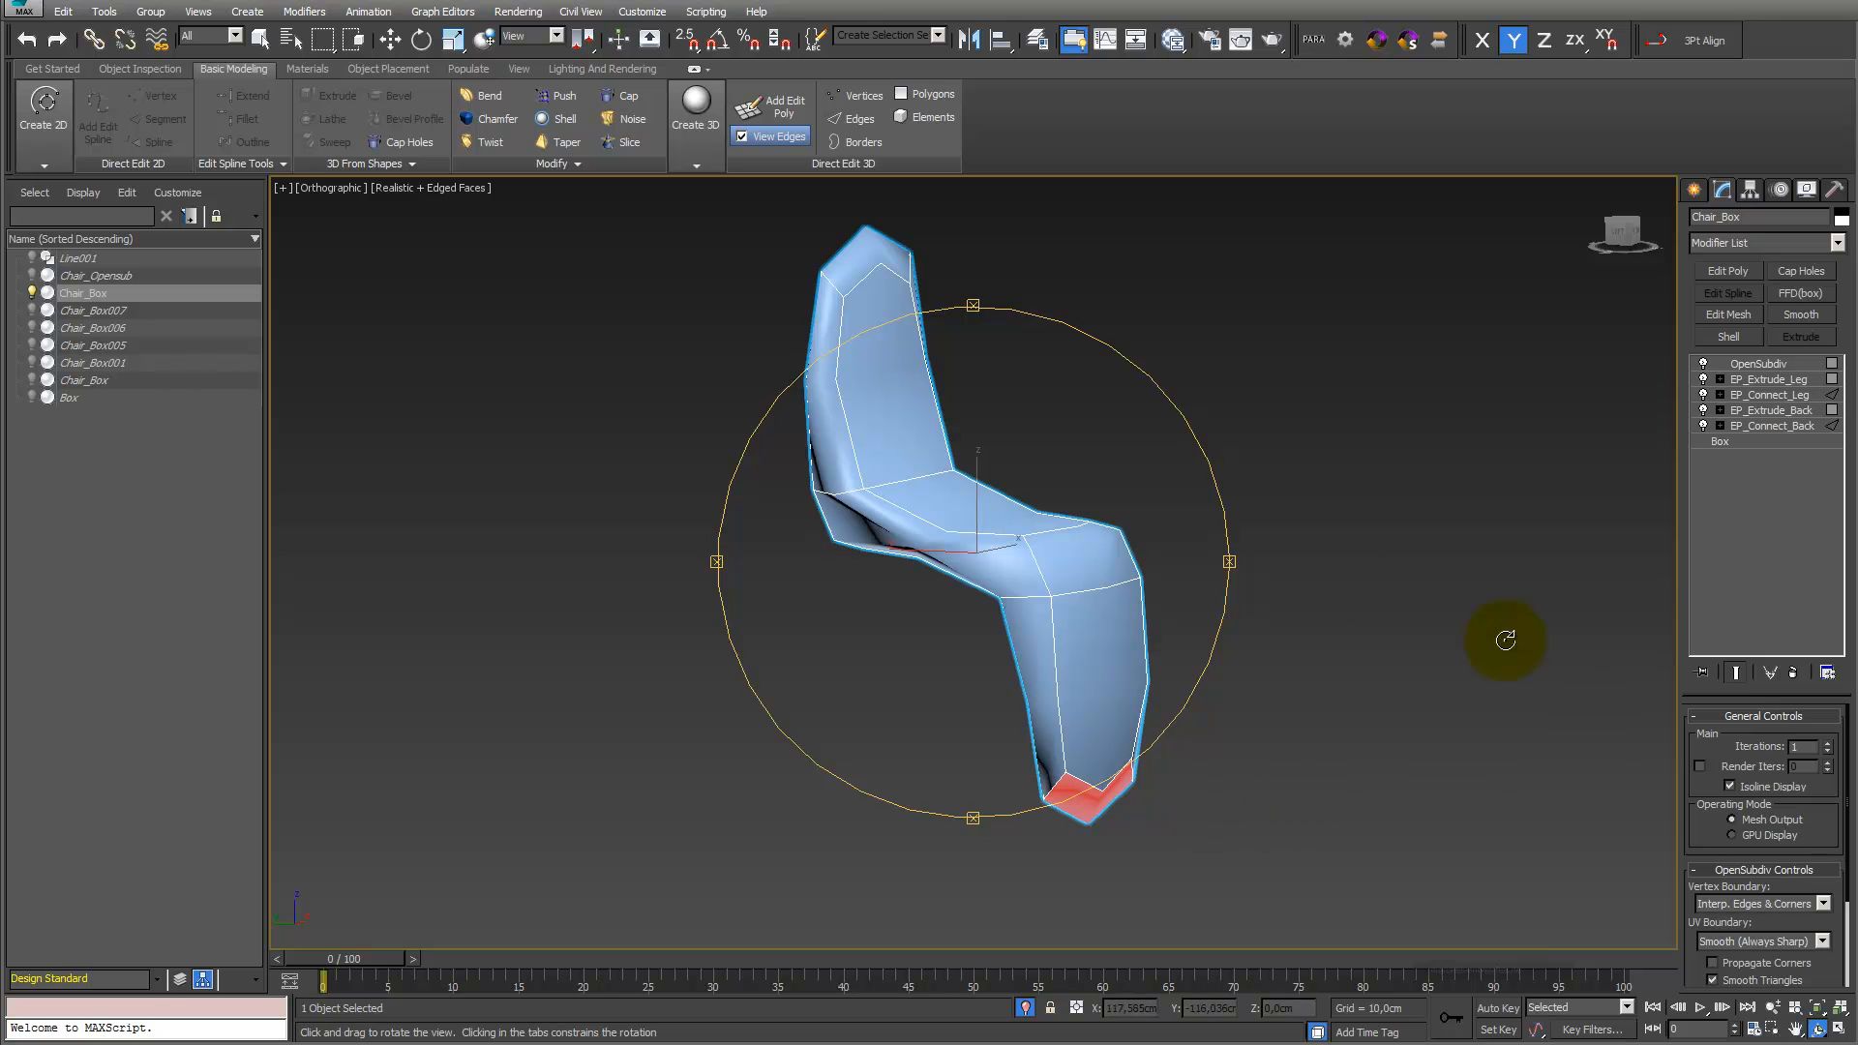
middle_drag(1023, 582, 1004, 620)
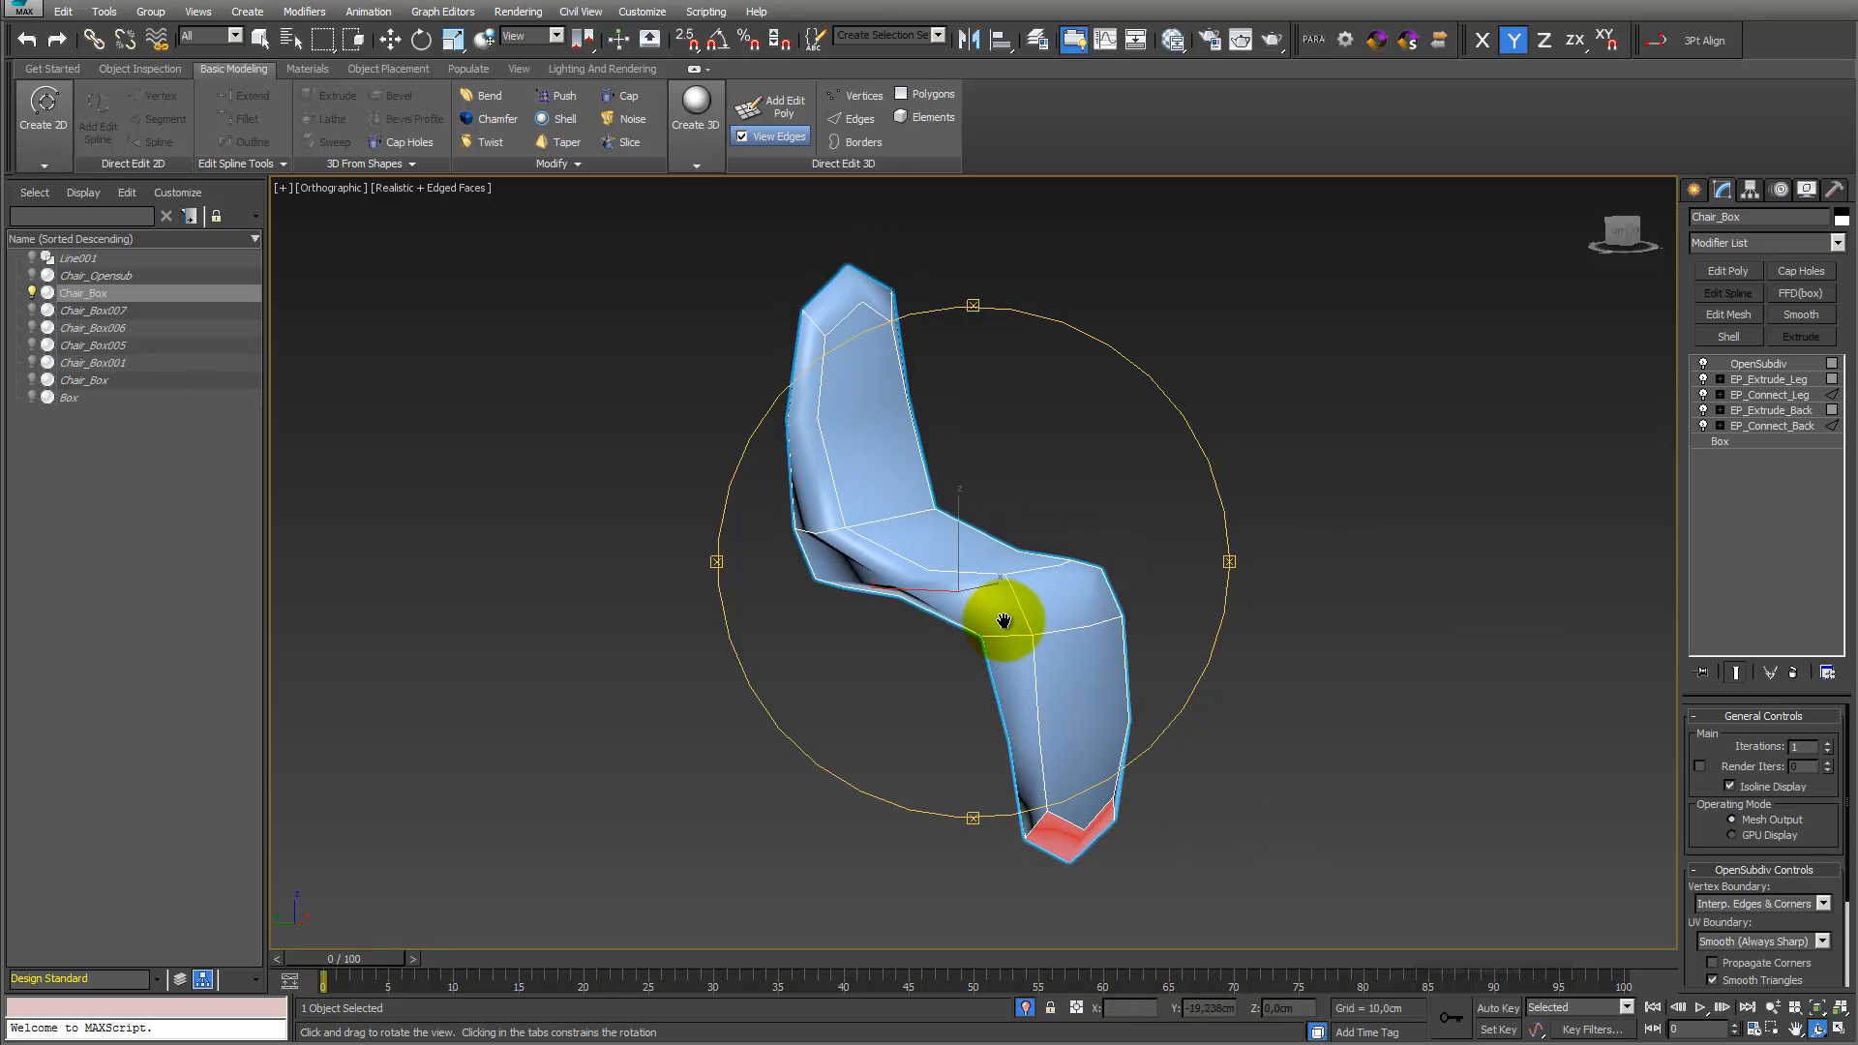
Add an Edit Poly modifier above OpenSubdiv and set the OpenSubdiv iterations to 3
click(1744, 276)
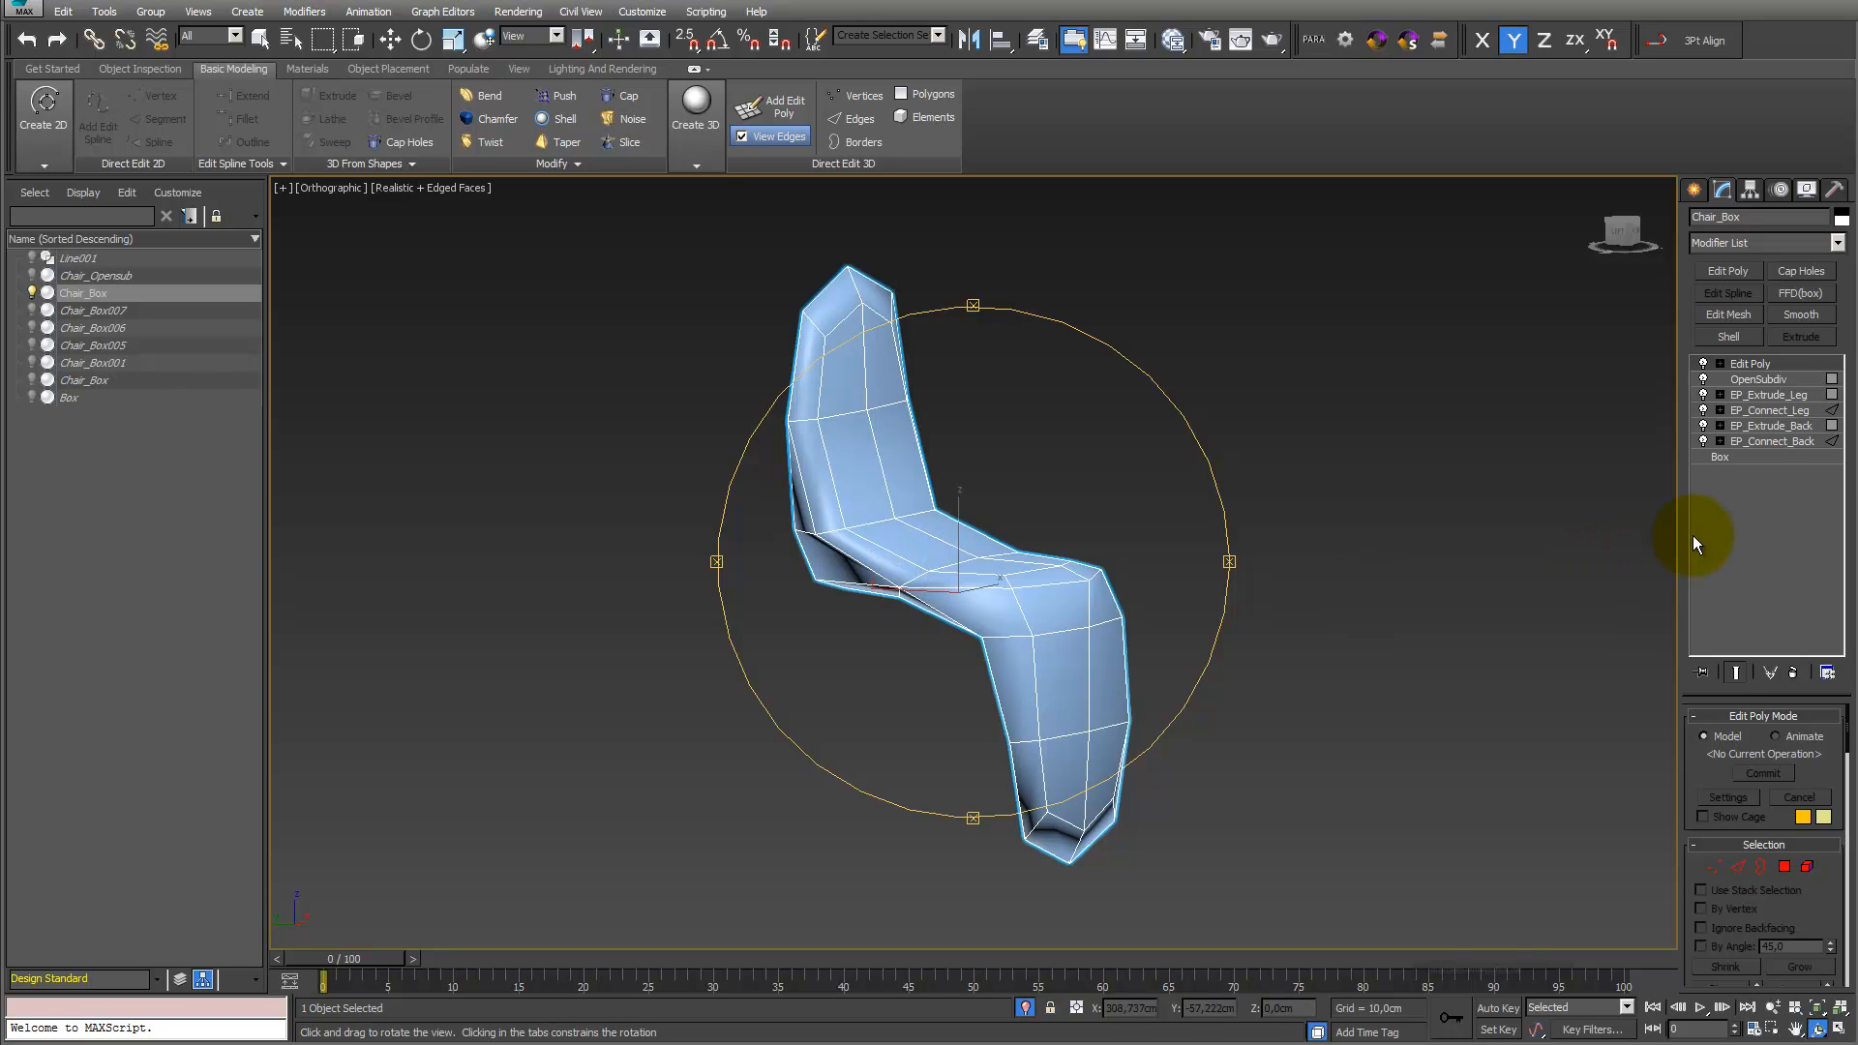
click(1769, 381)
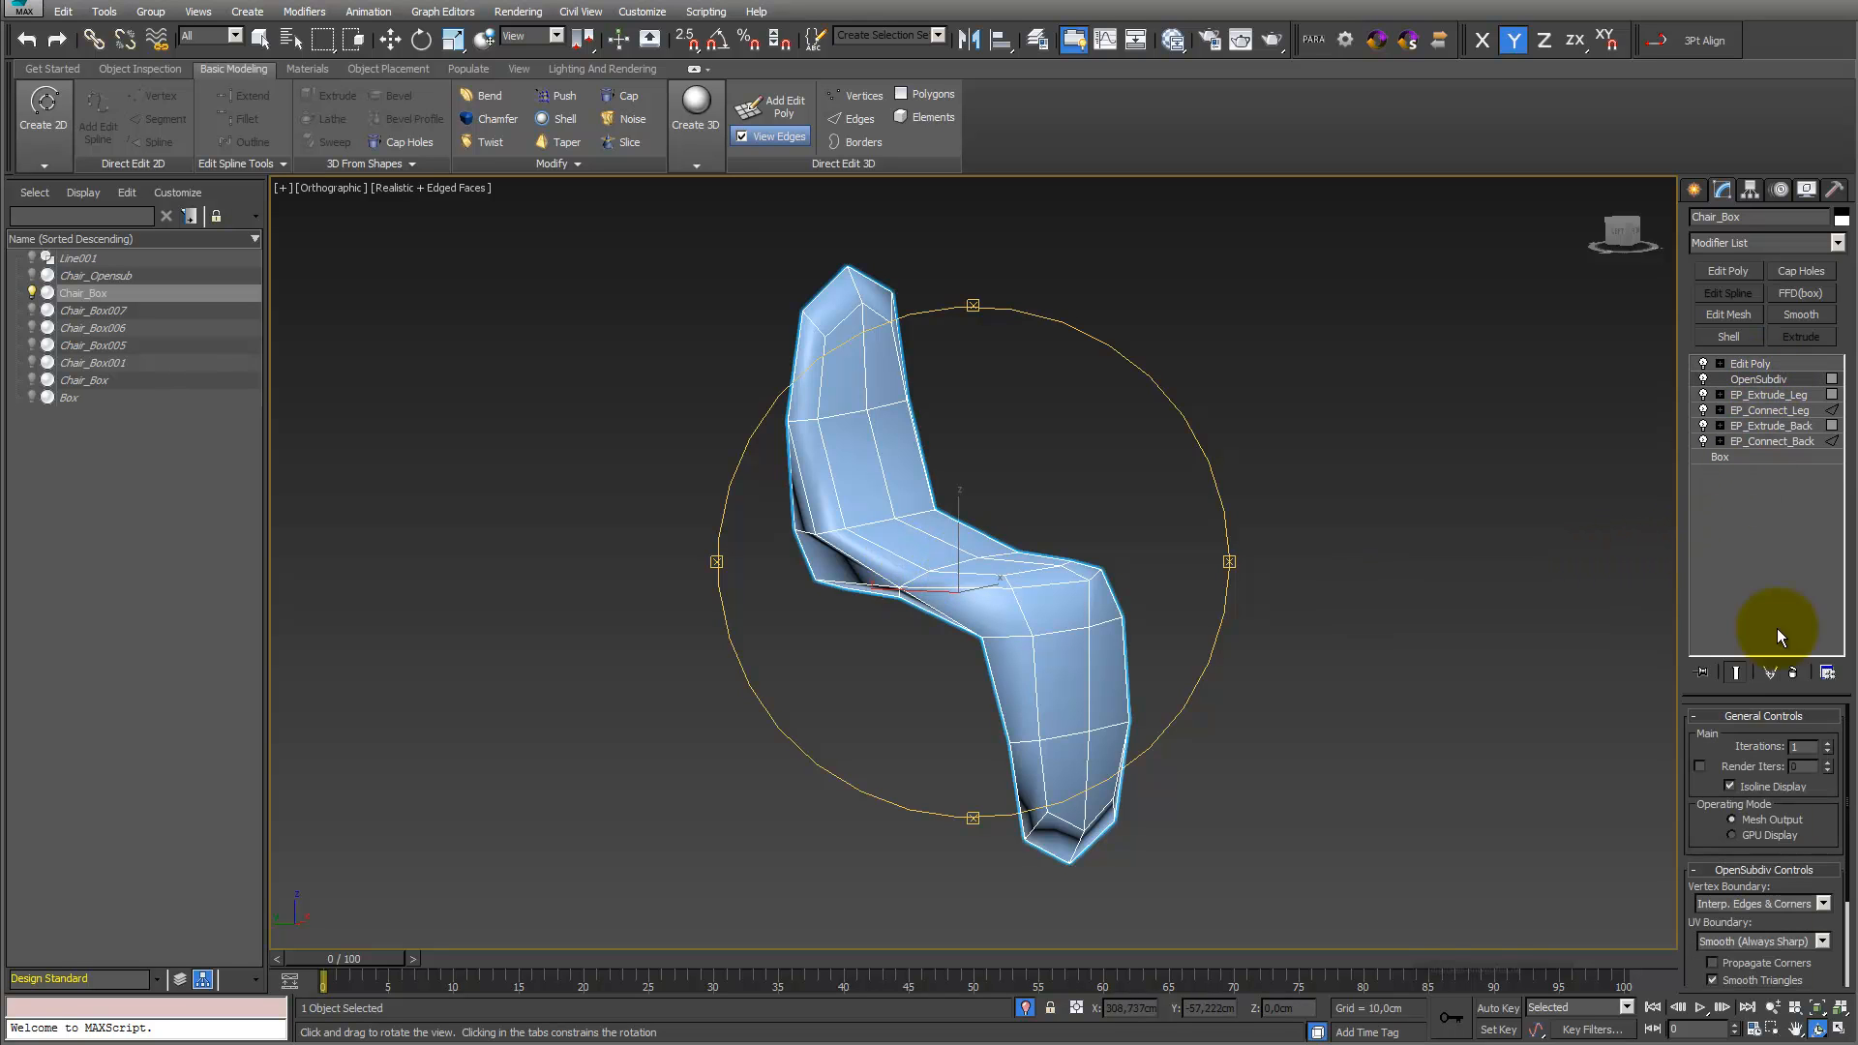
click(1828, 746)
click(1828, 746)
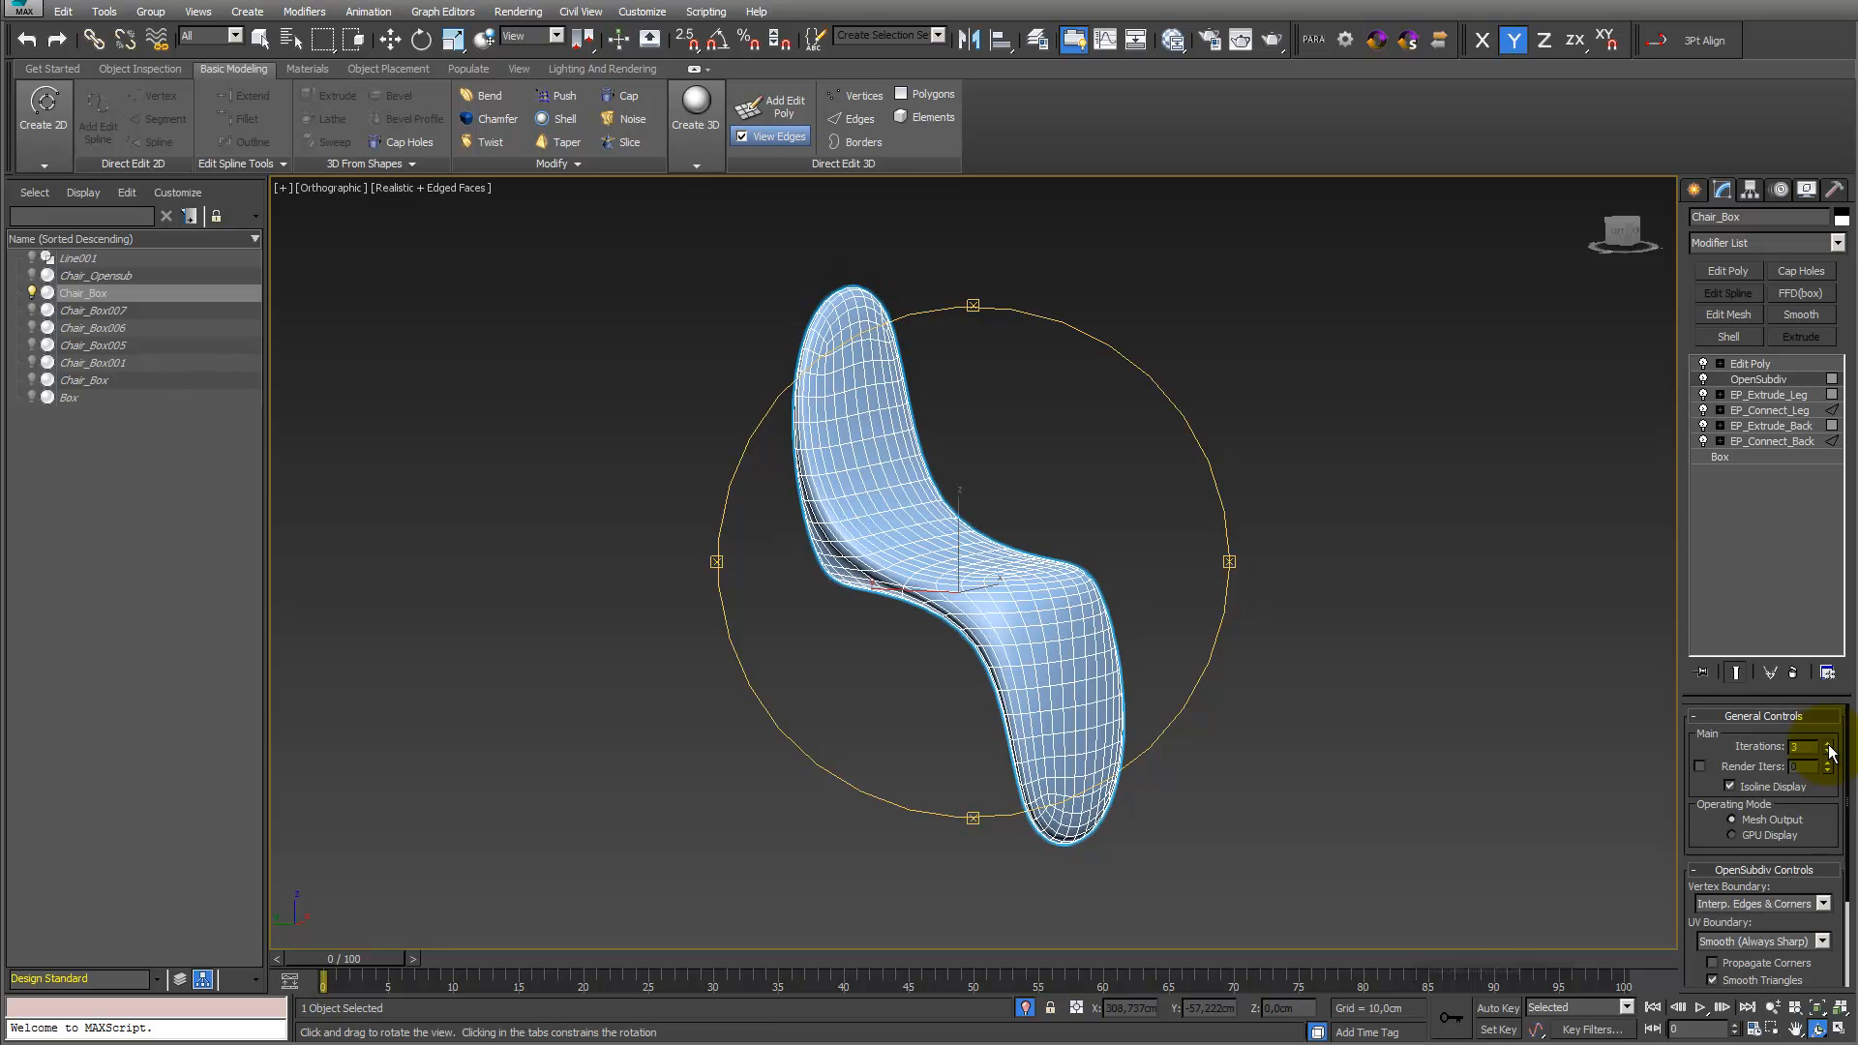
drag(1061, 644, 1112, 622)
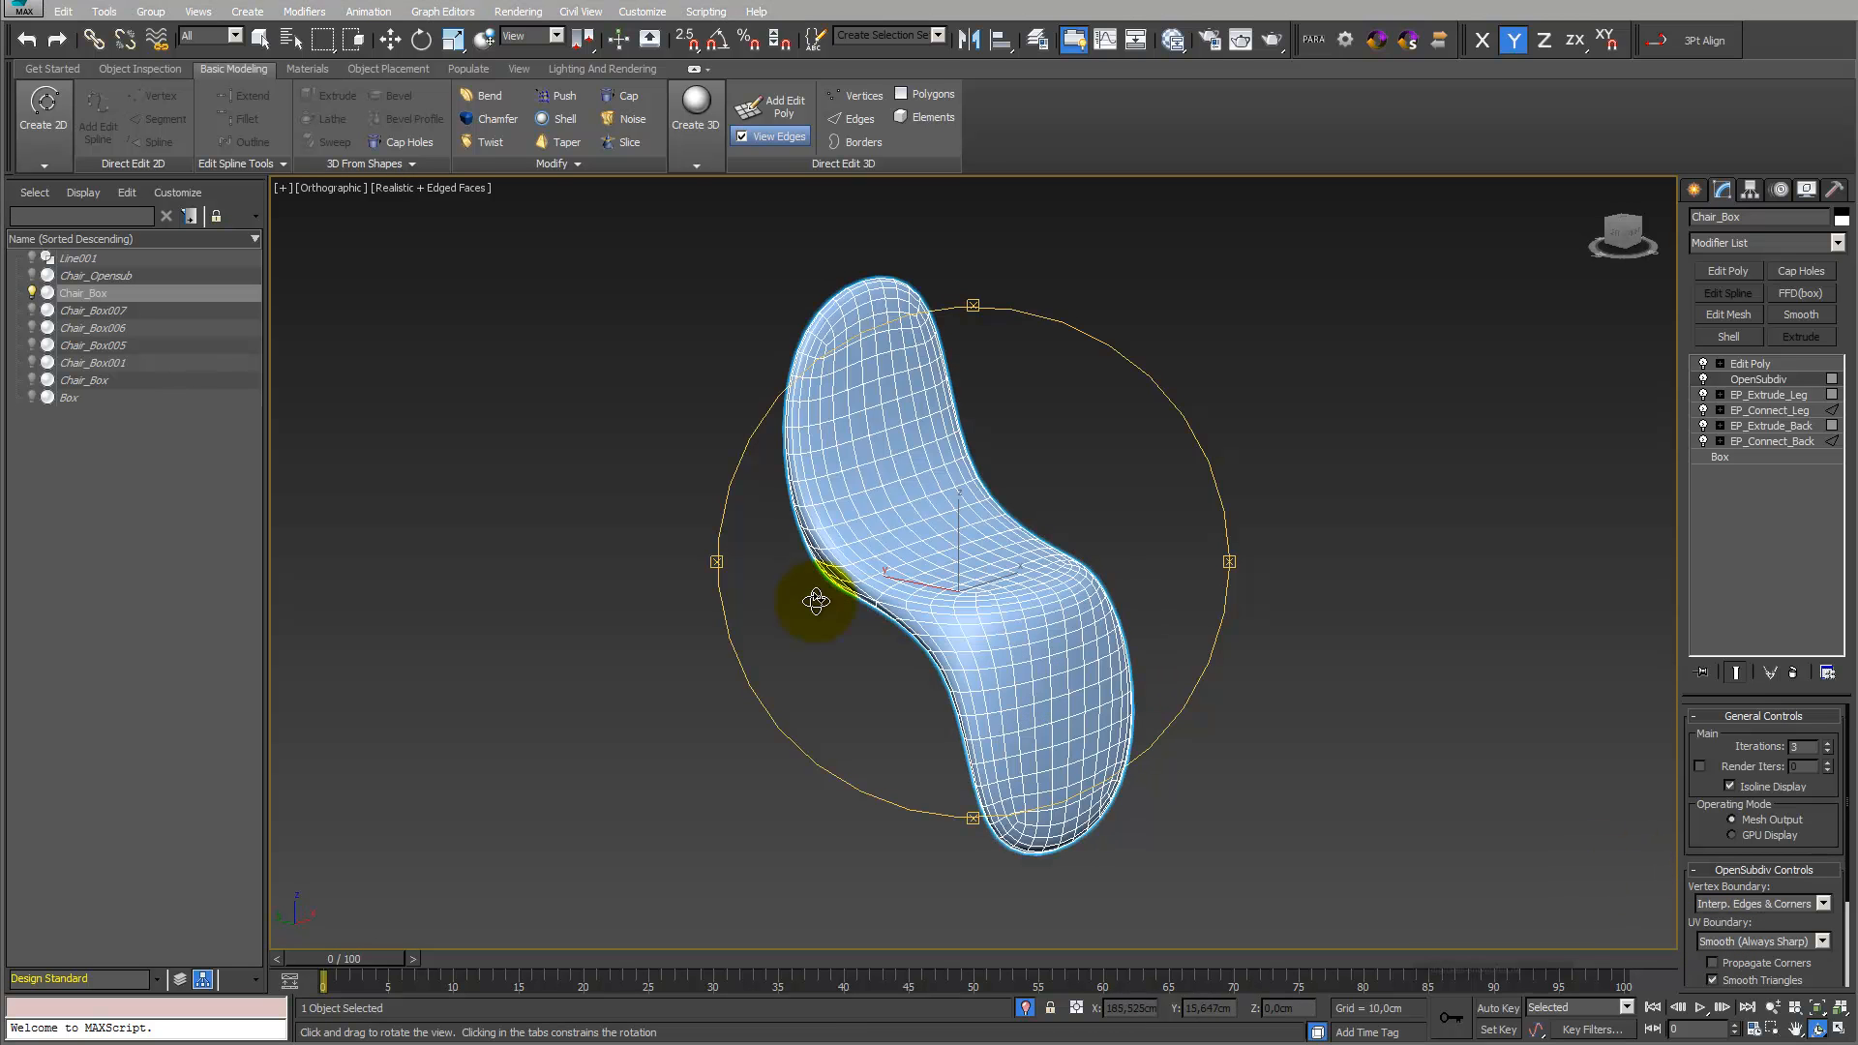
drag(815, 601, 1084, 625)
Add a CreaseSet modifier and move it below OpenSubdiv in the modifier stack
click(1751, 398)
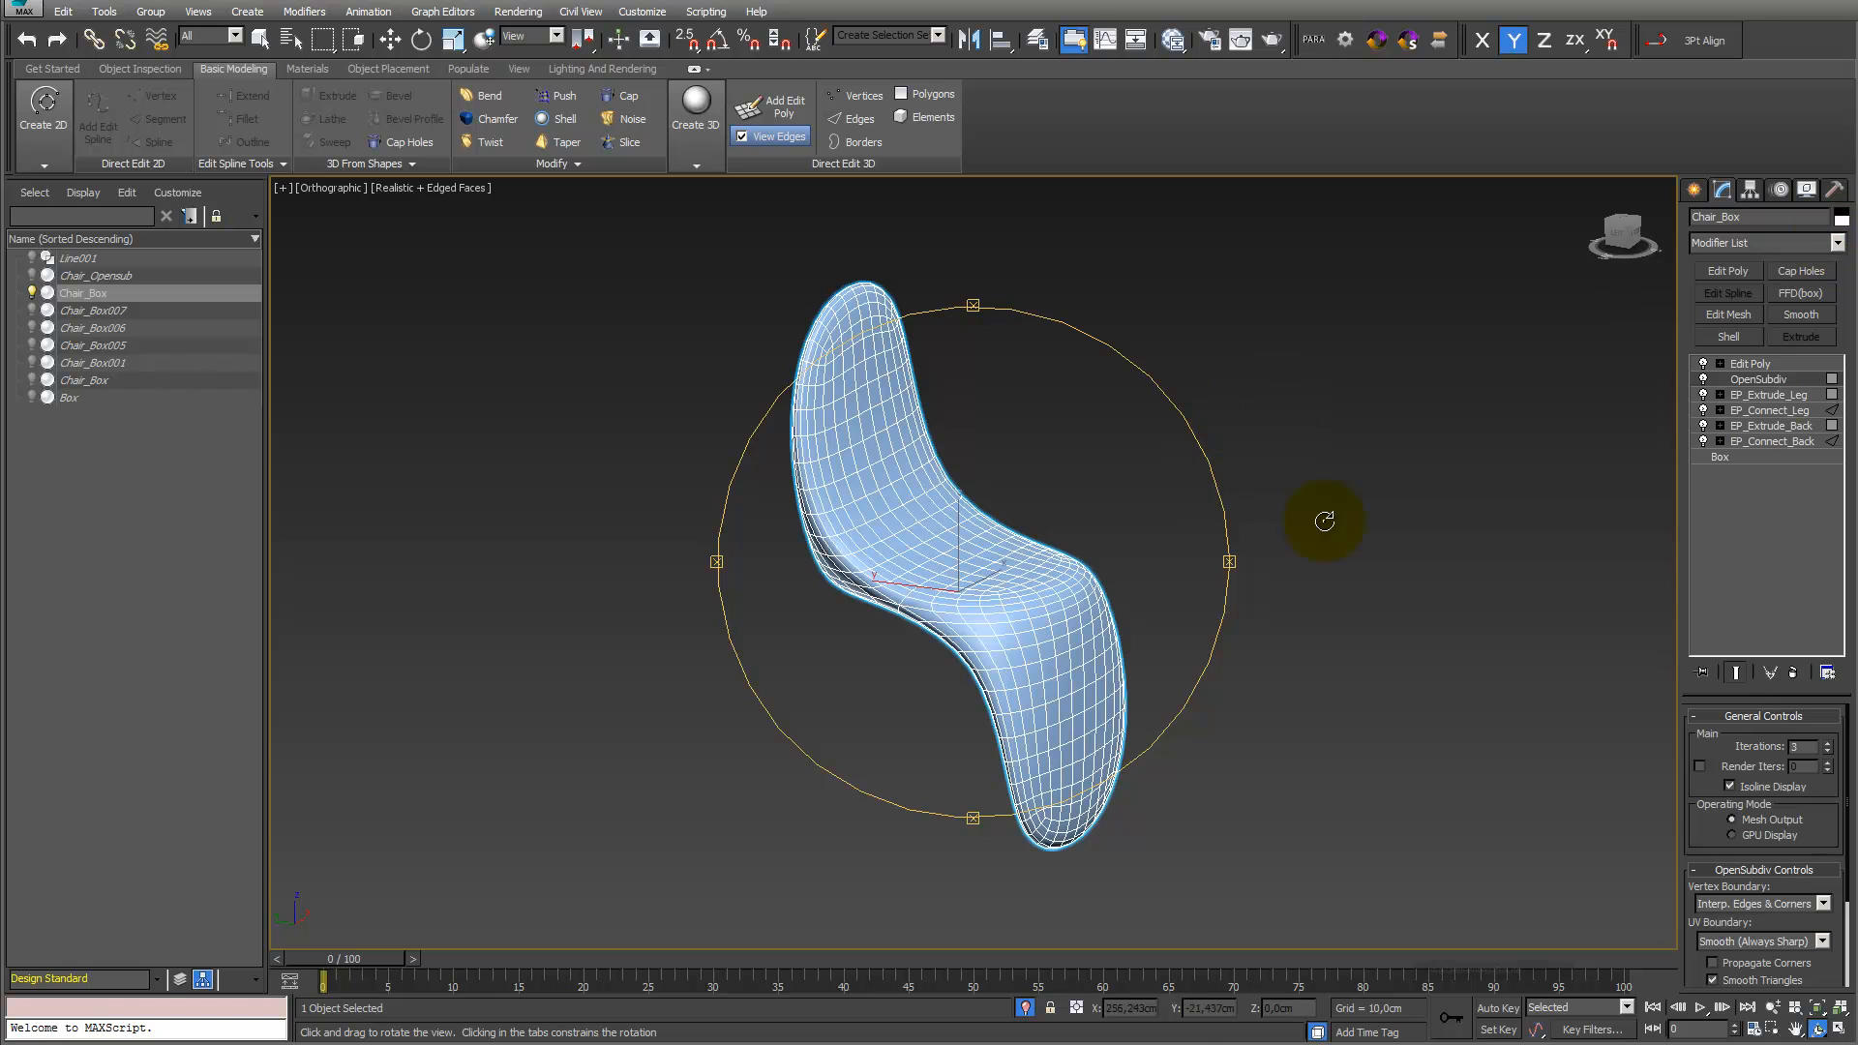
click(1837, 244)
drag(1838, 295, 1839, 334)
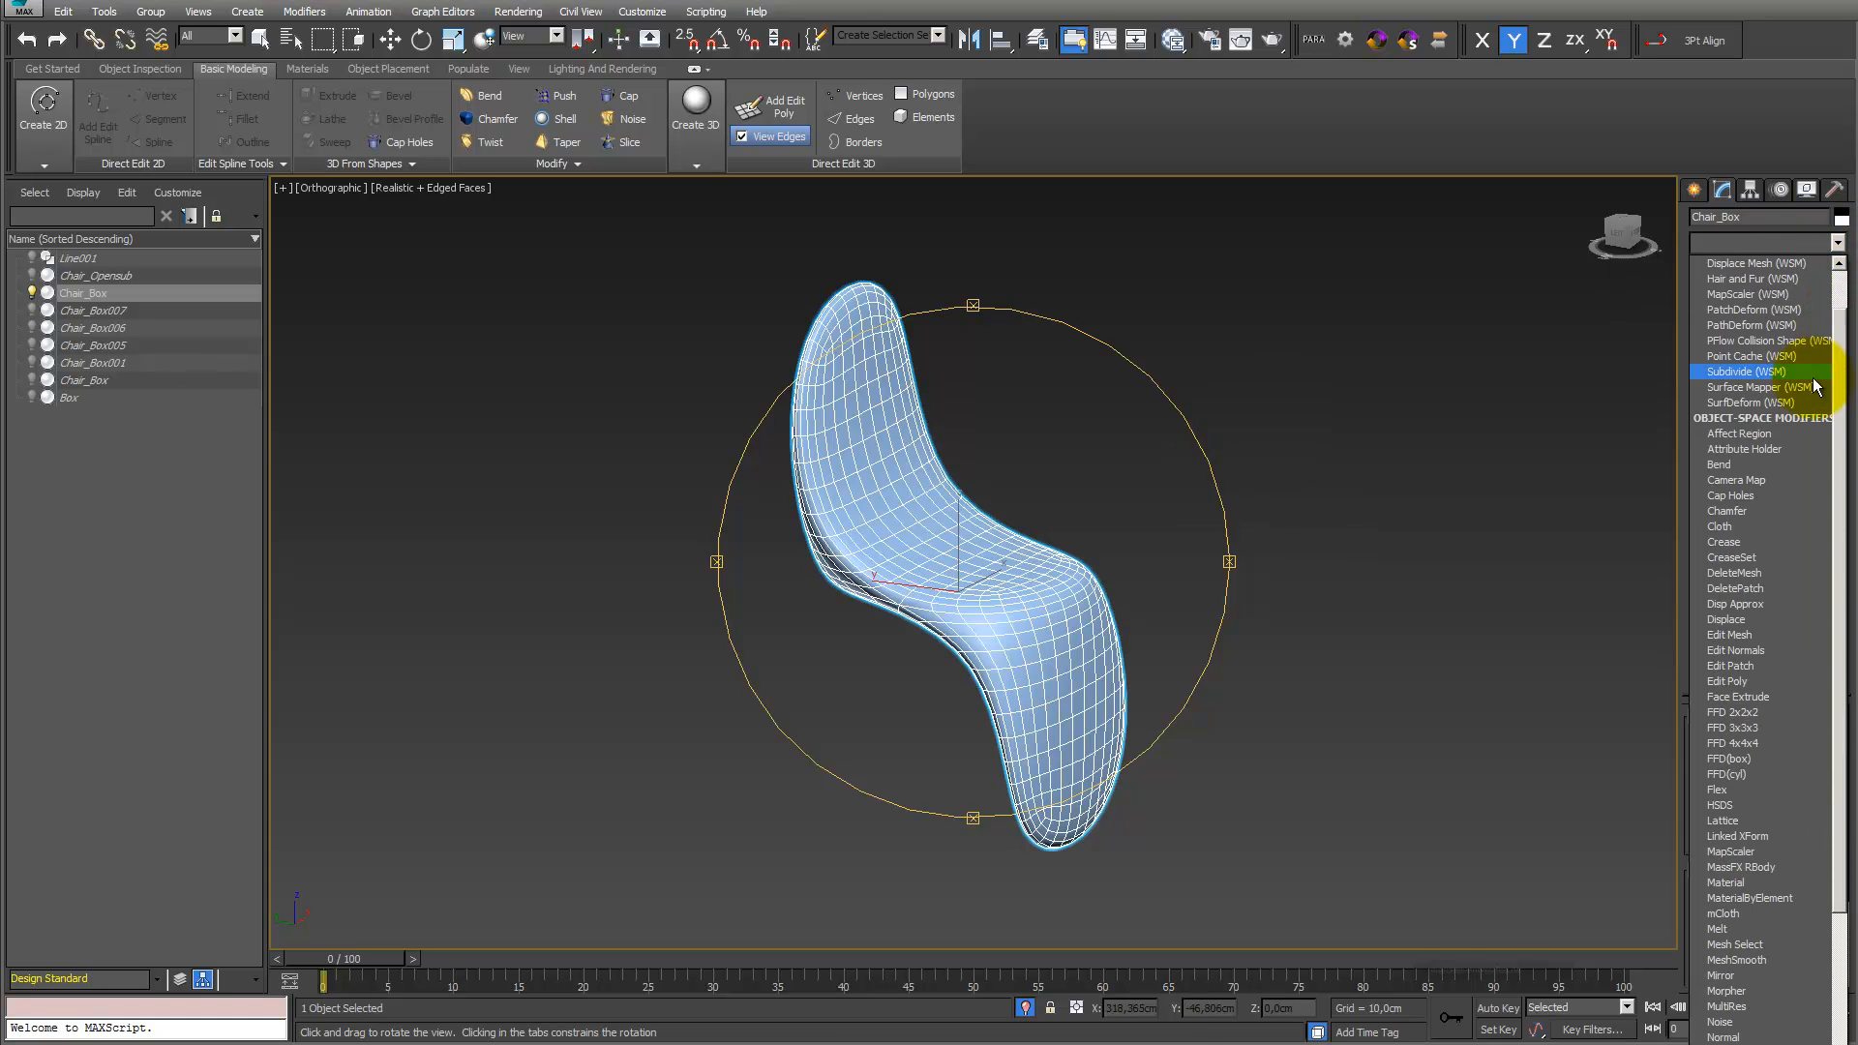
click(1782, 559)
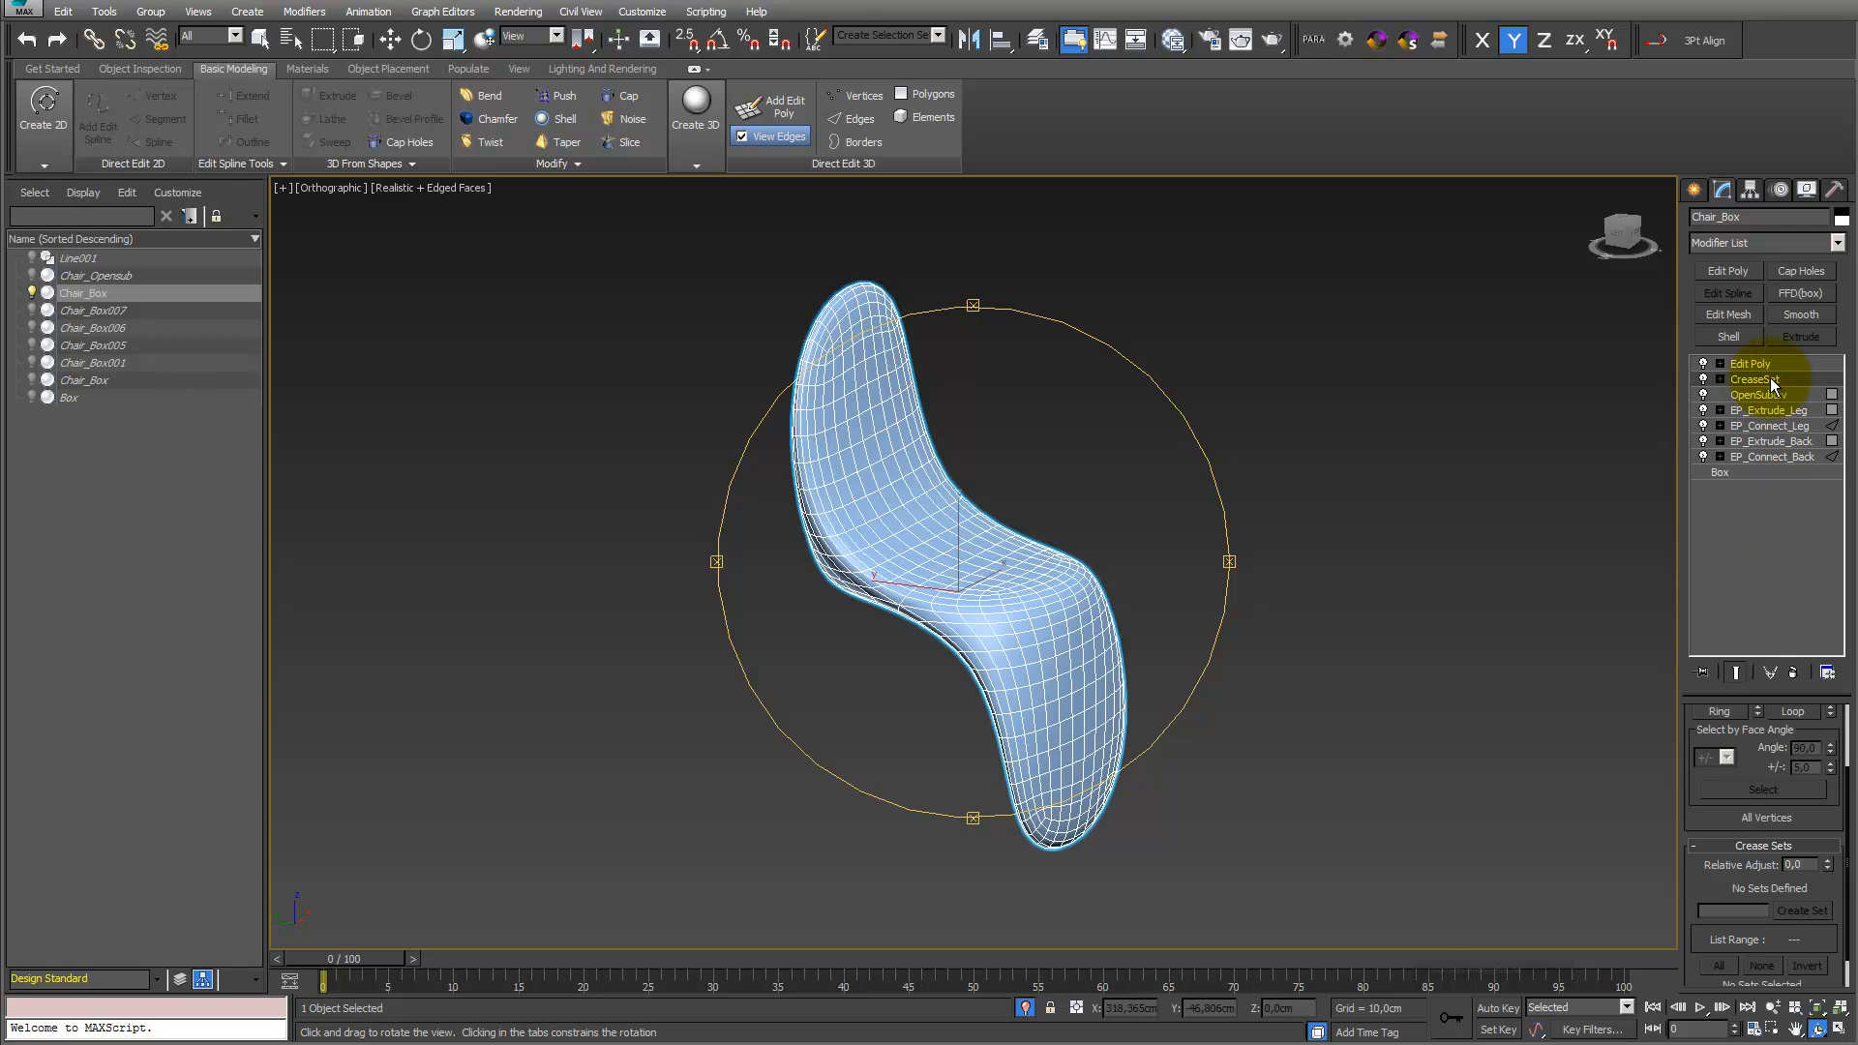
drag(1770, 379, 1769, 403)
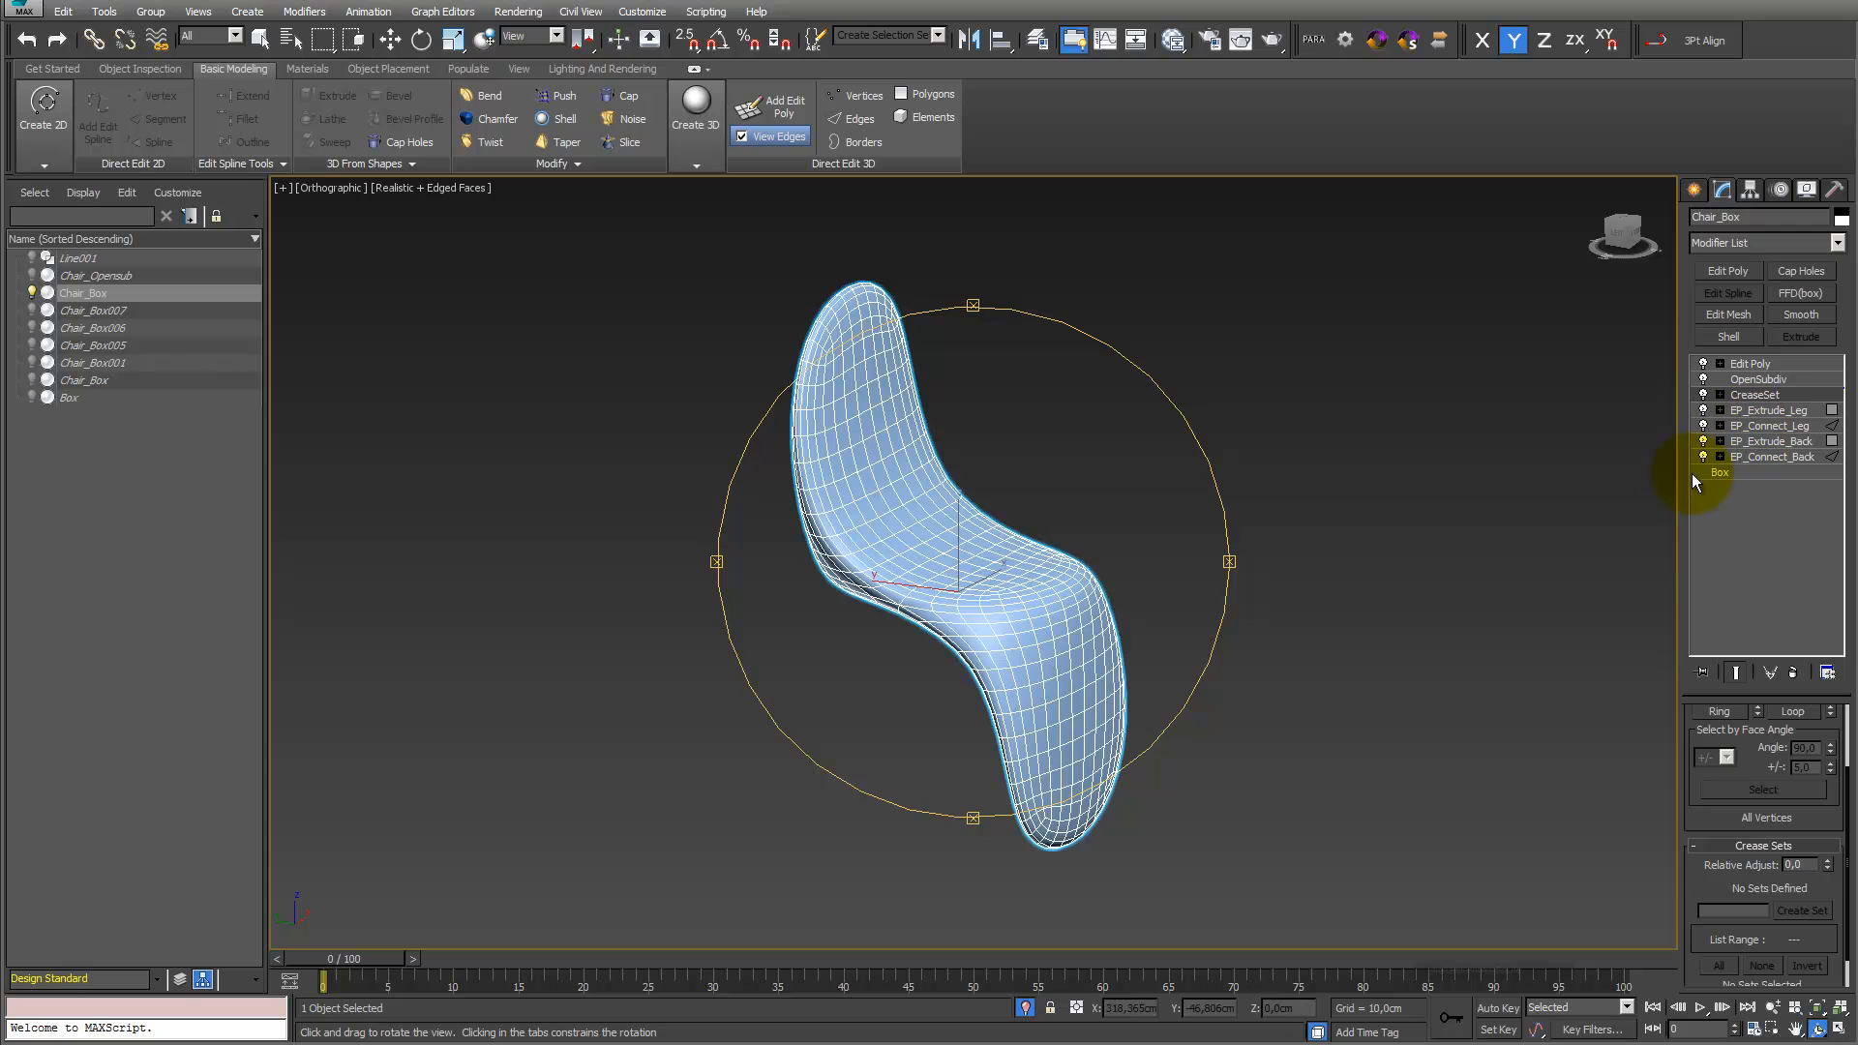
Enter the Edge level of CreaseSet and select only the four bottom edges of the leg with window selection
click(1719, 395)
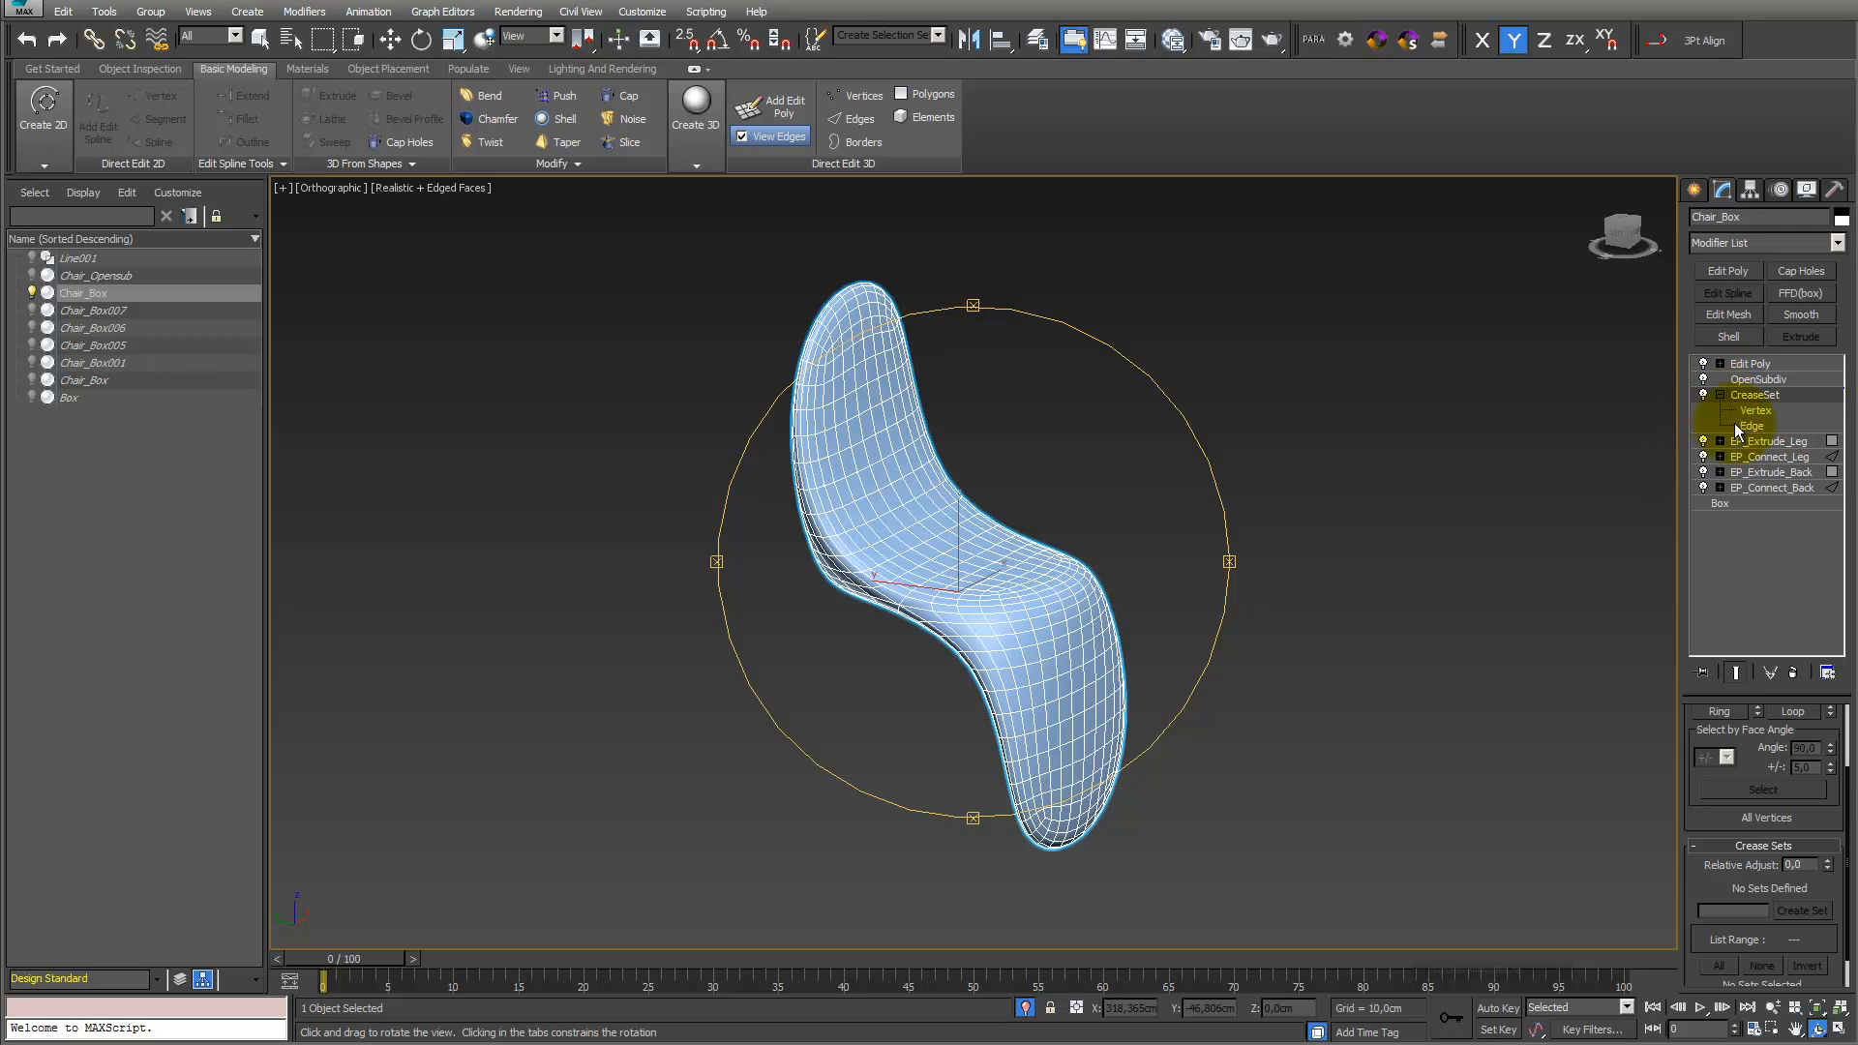
click(1749, 426)
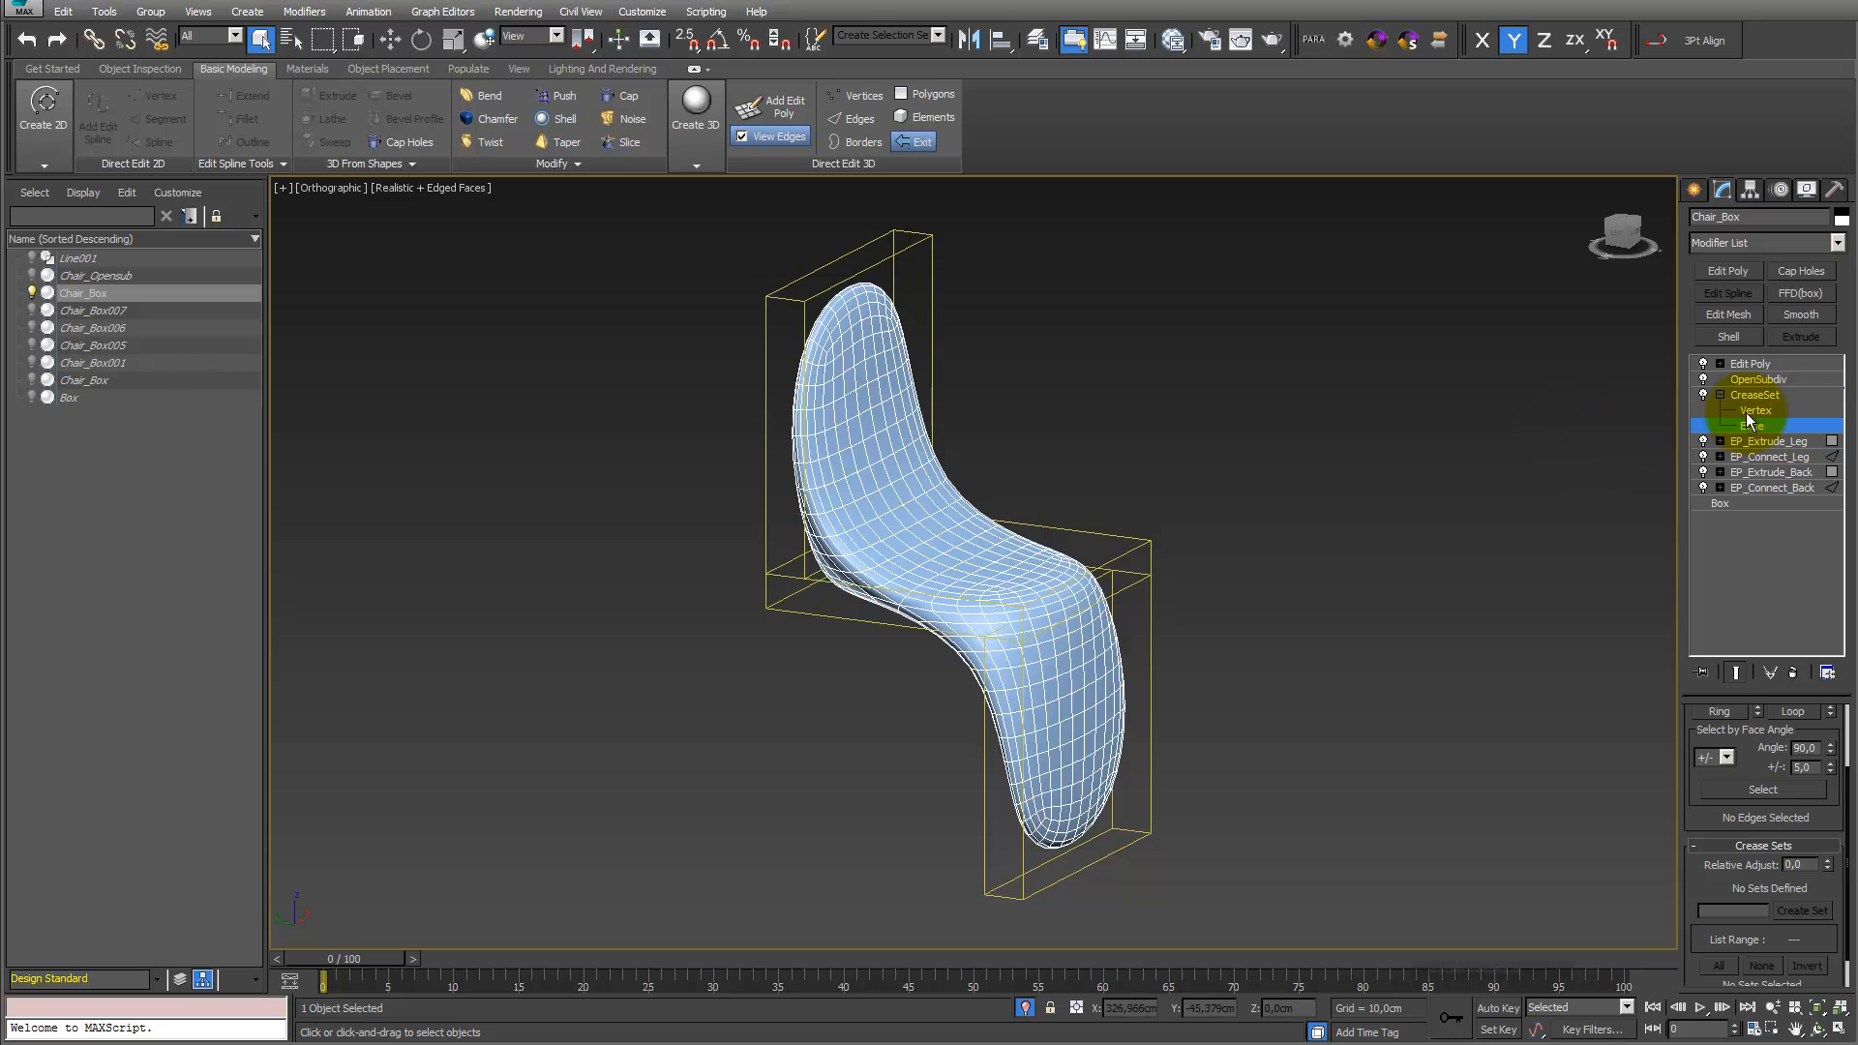
click(1770, 409)
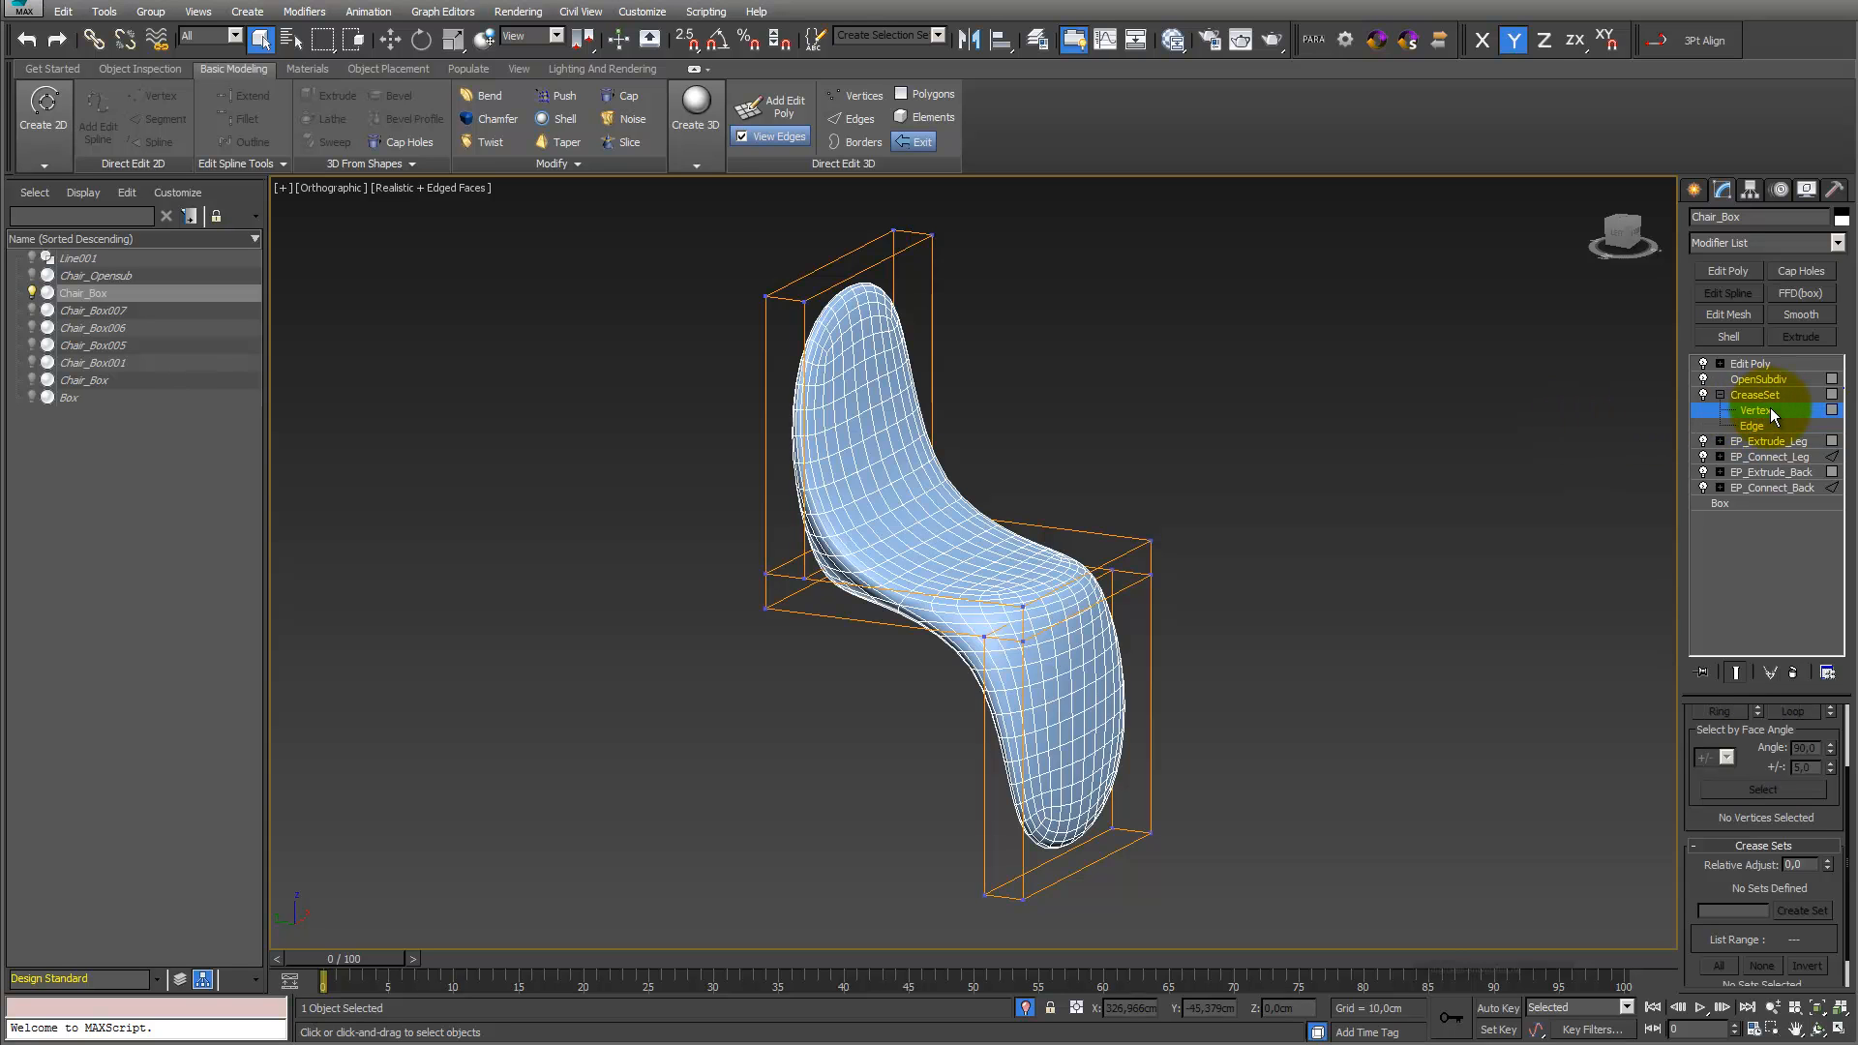
click(1761, 428)
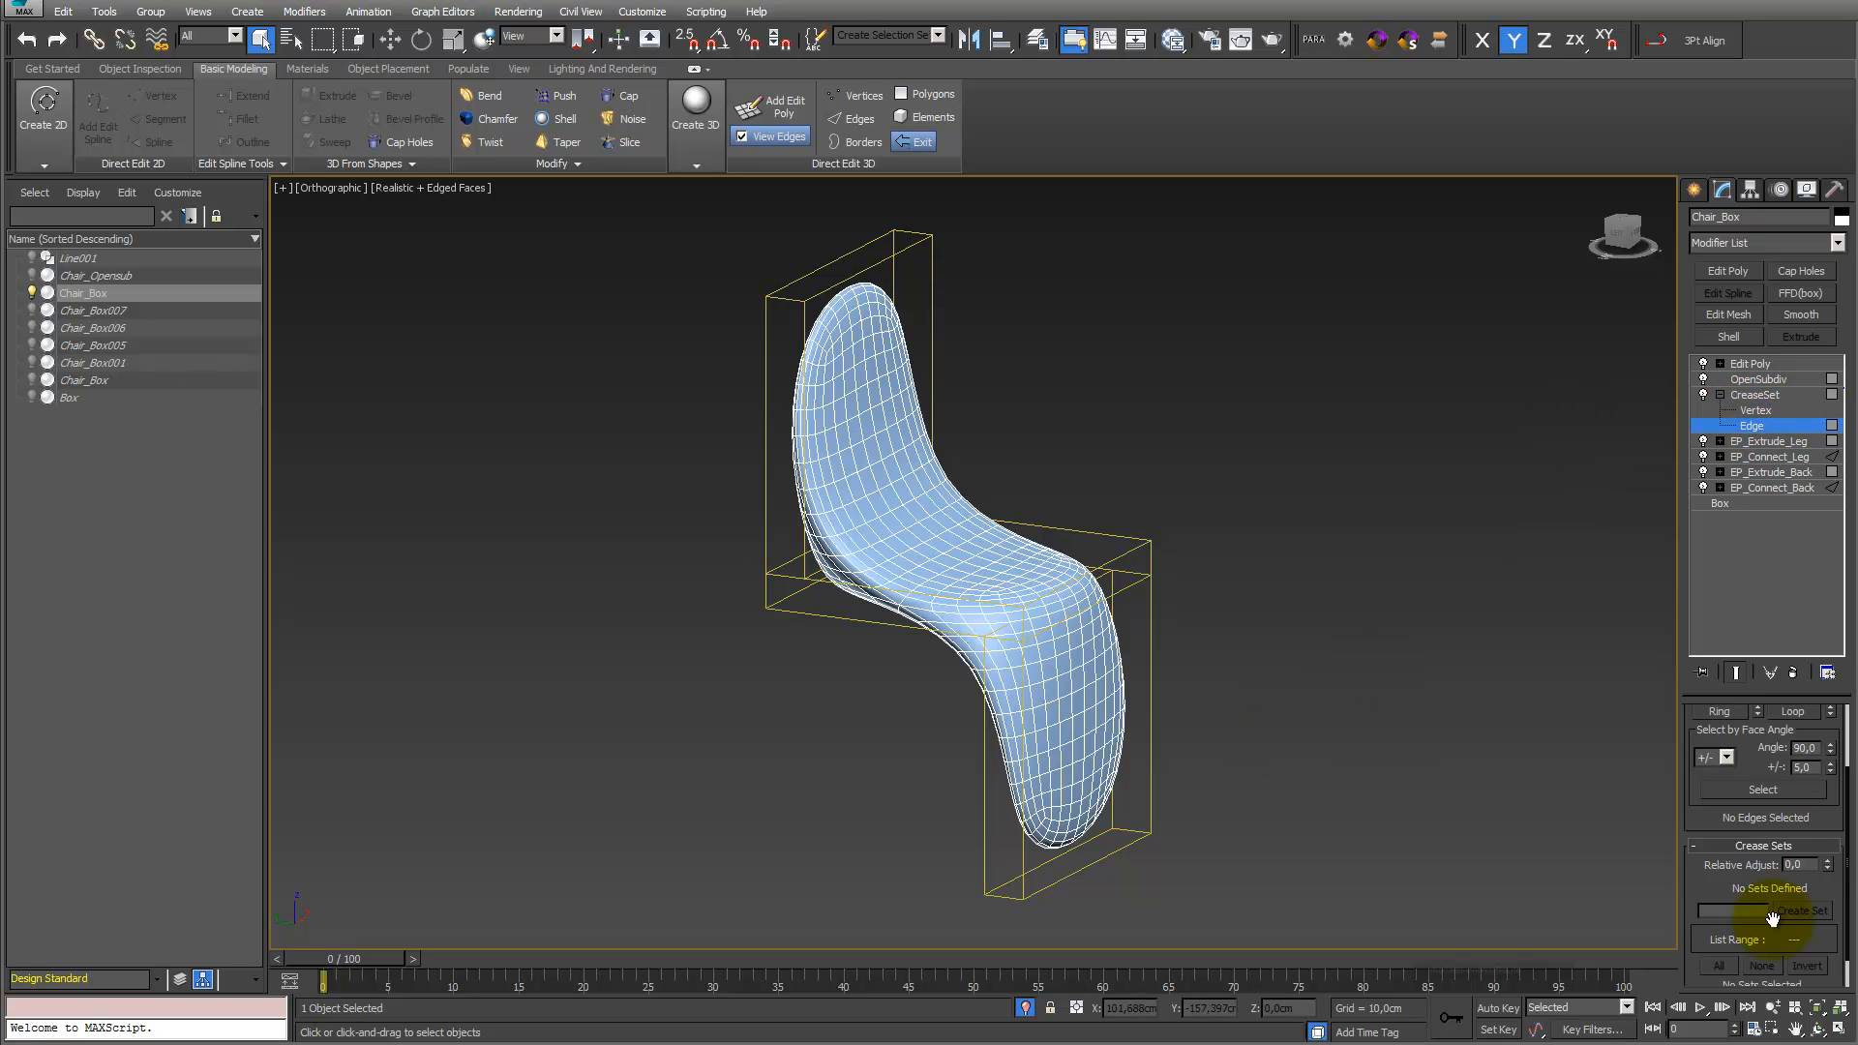
middle_drag(1241, 799, 1190, 691)
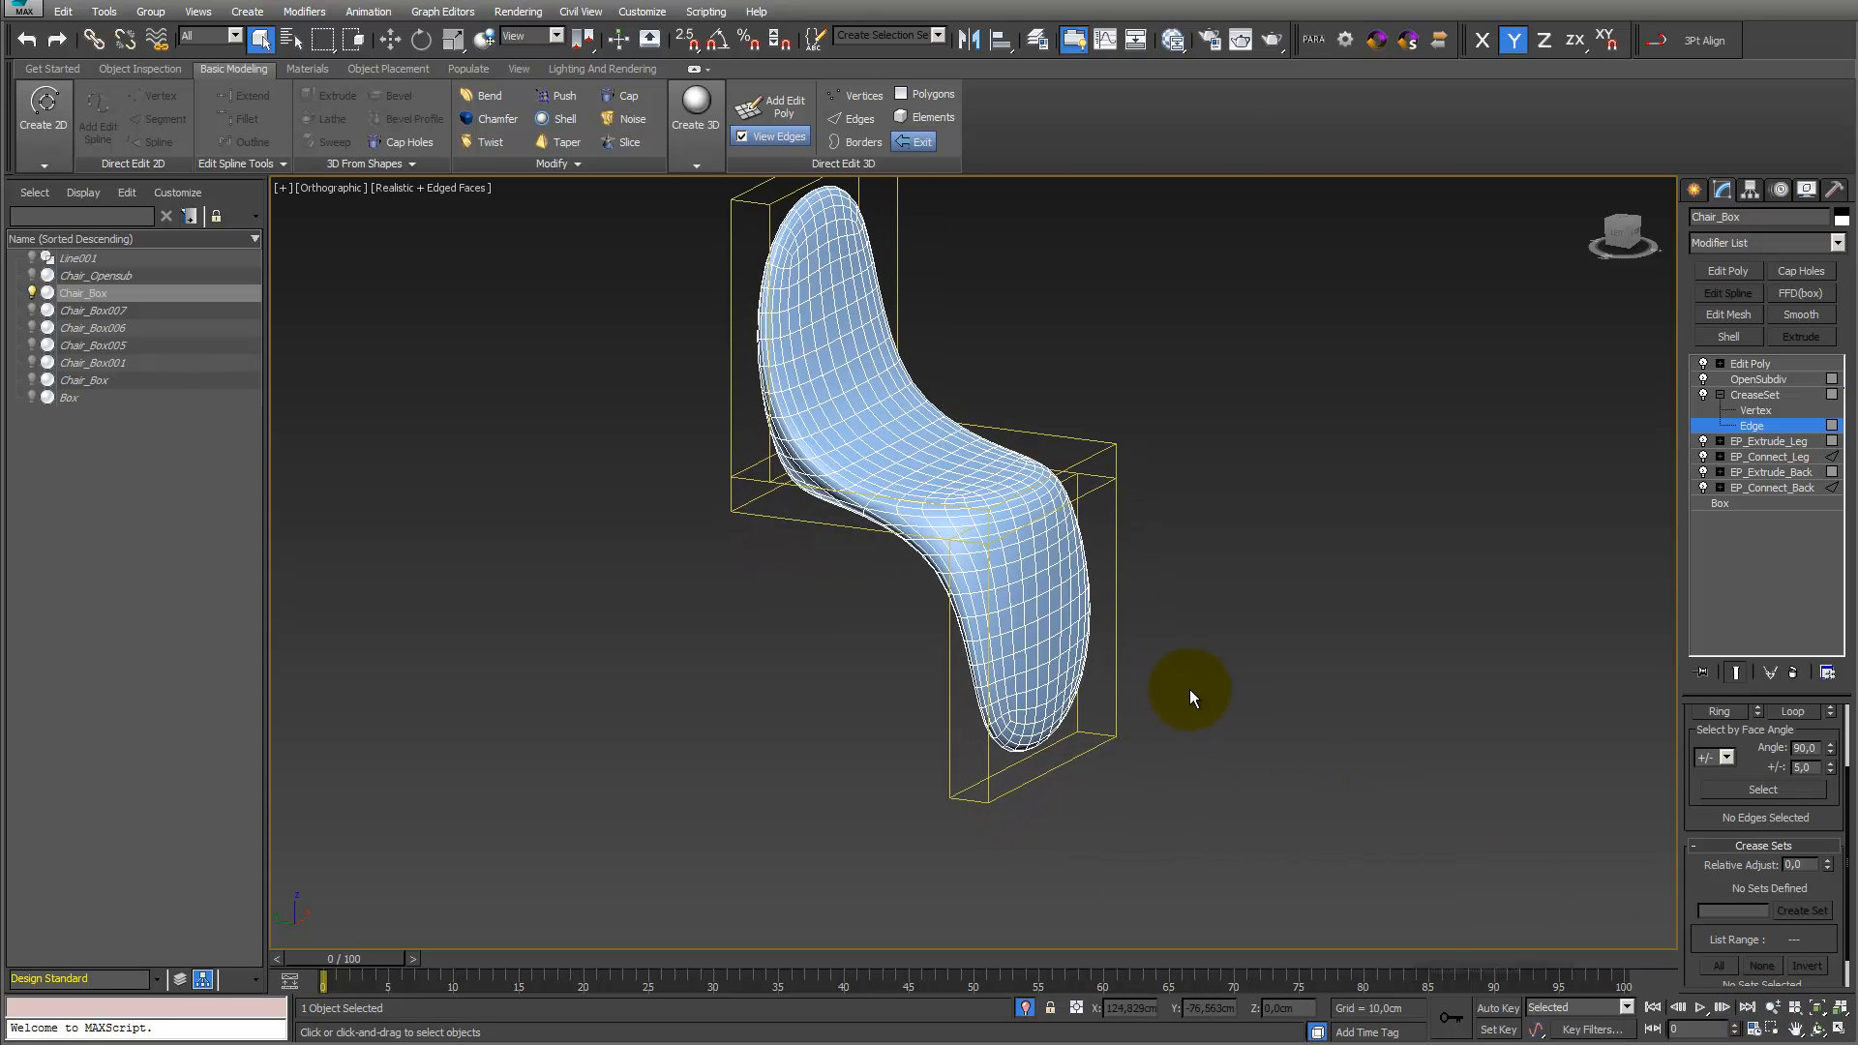
click(352, 39)
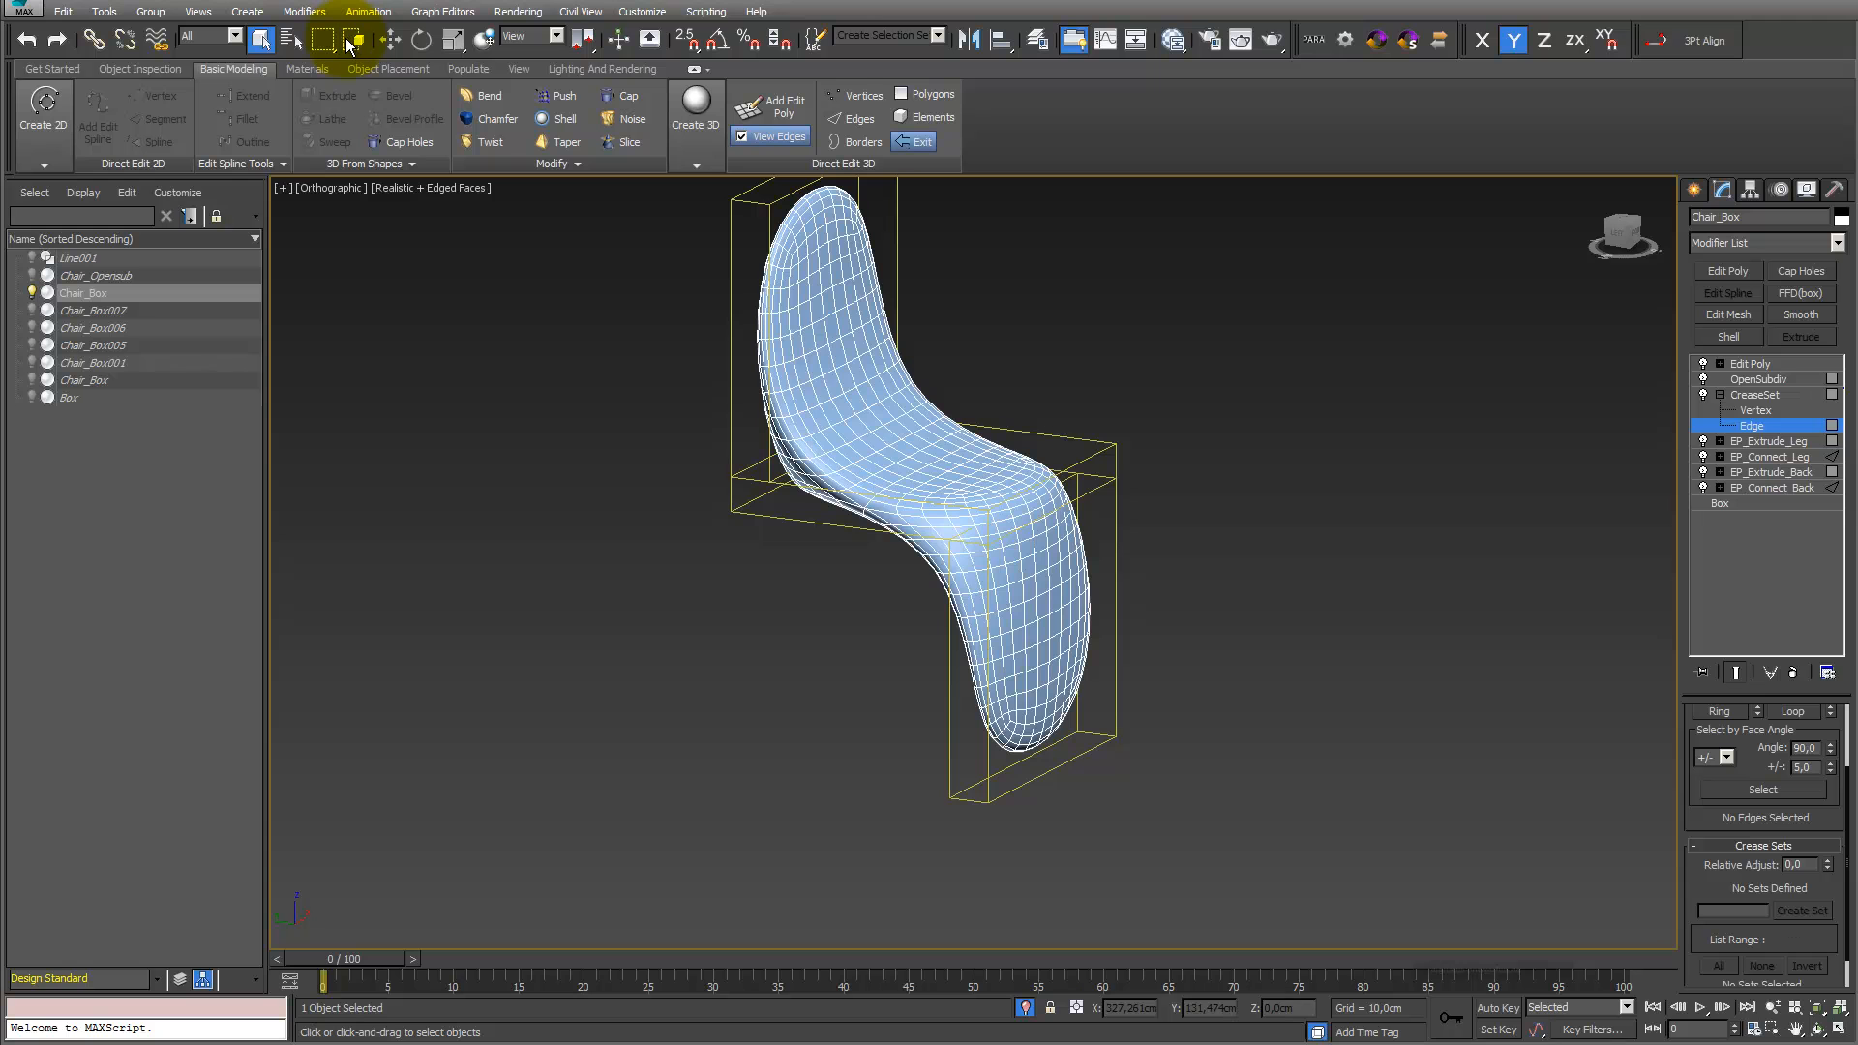
drag(1275, 877, 904, 701)
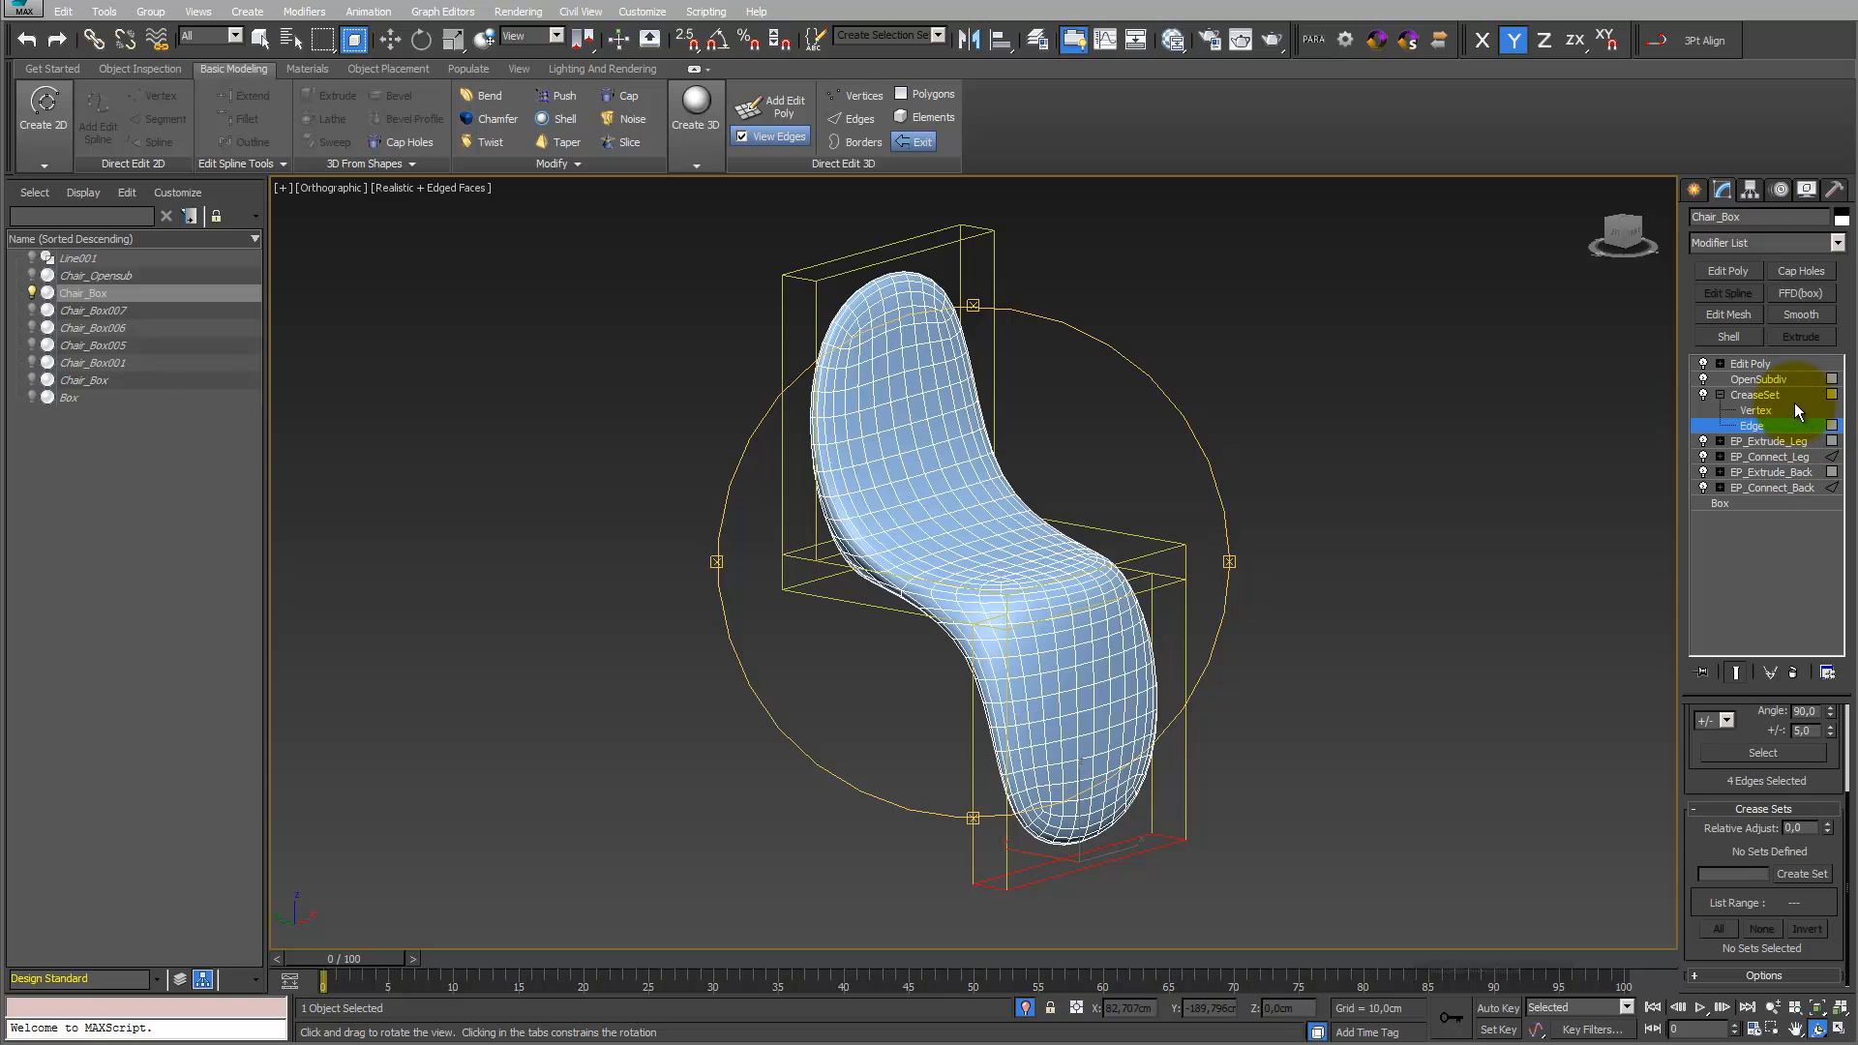
Create a crease set named Leg_01 from the selected bottom edges and set its crease value to 0,51
click(1749, 877)
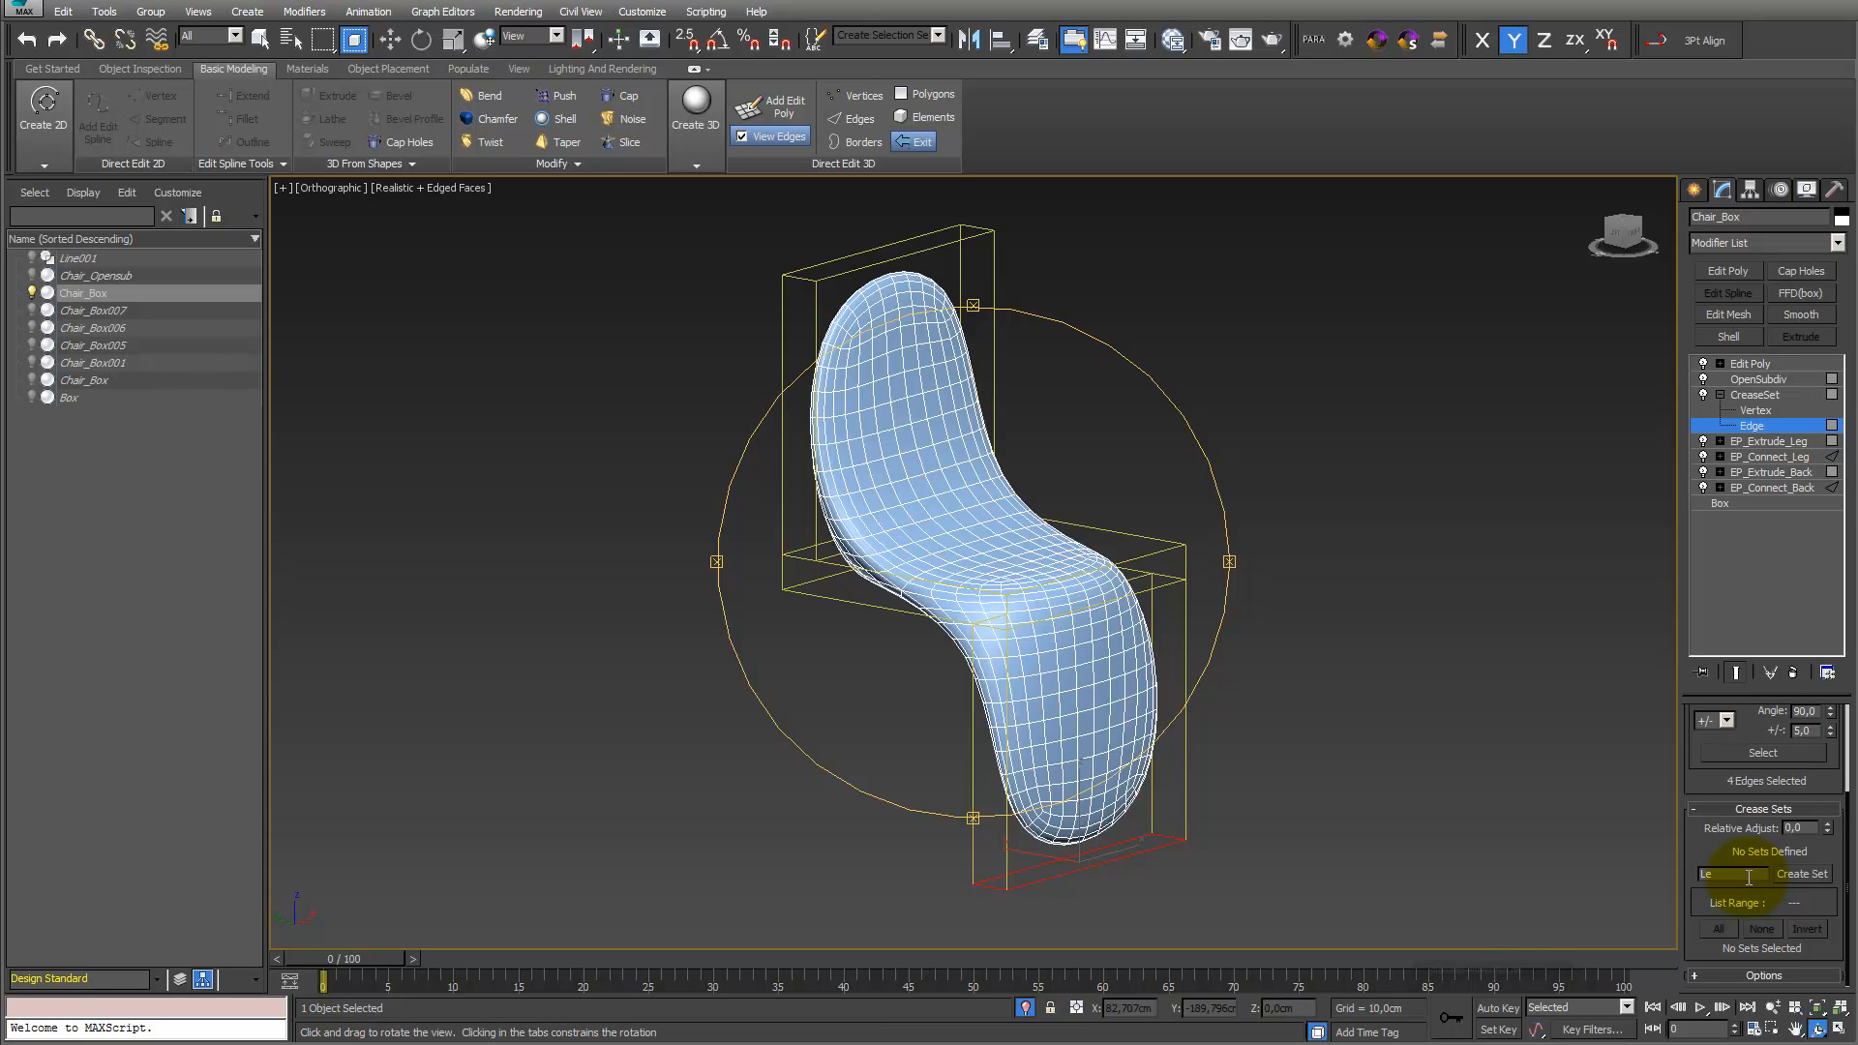
key(Return)
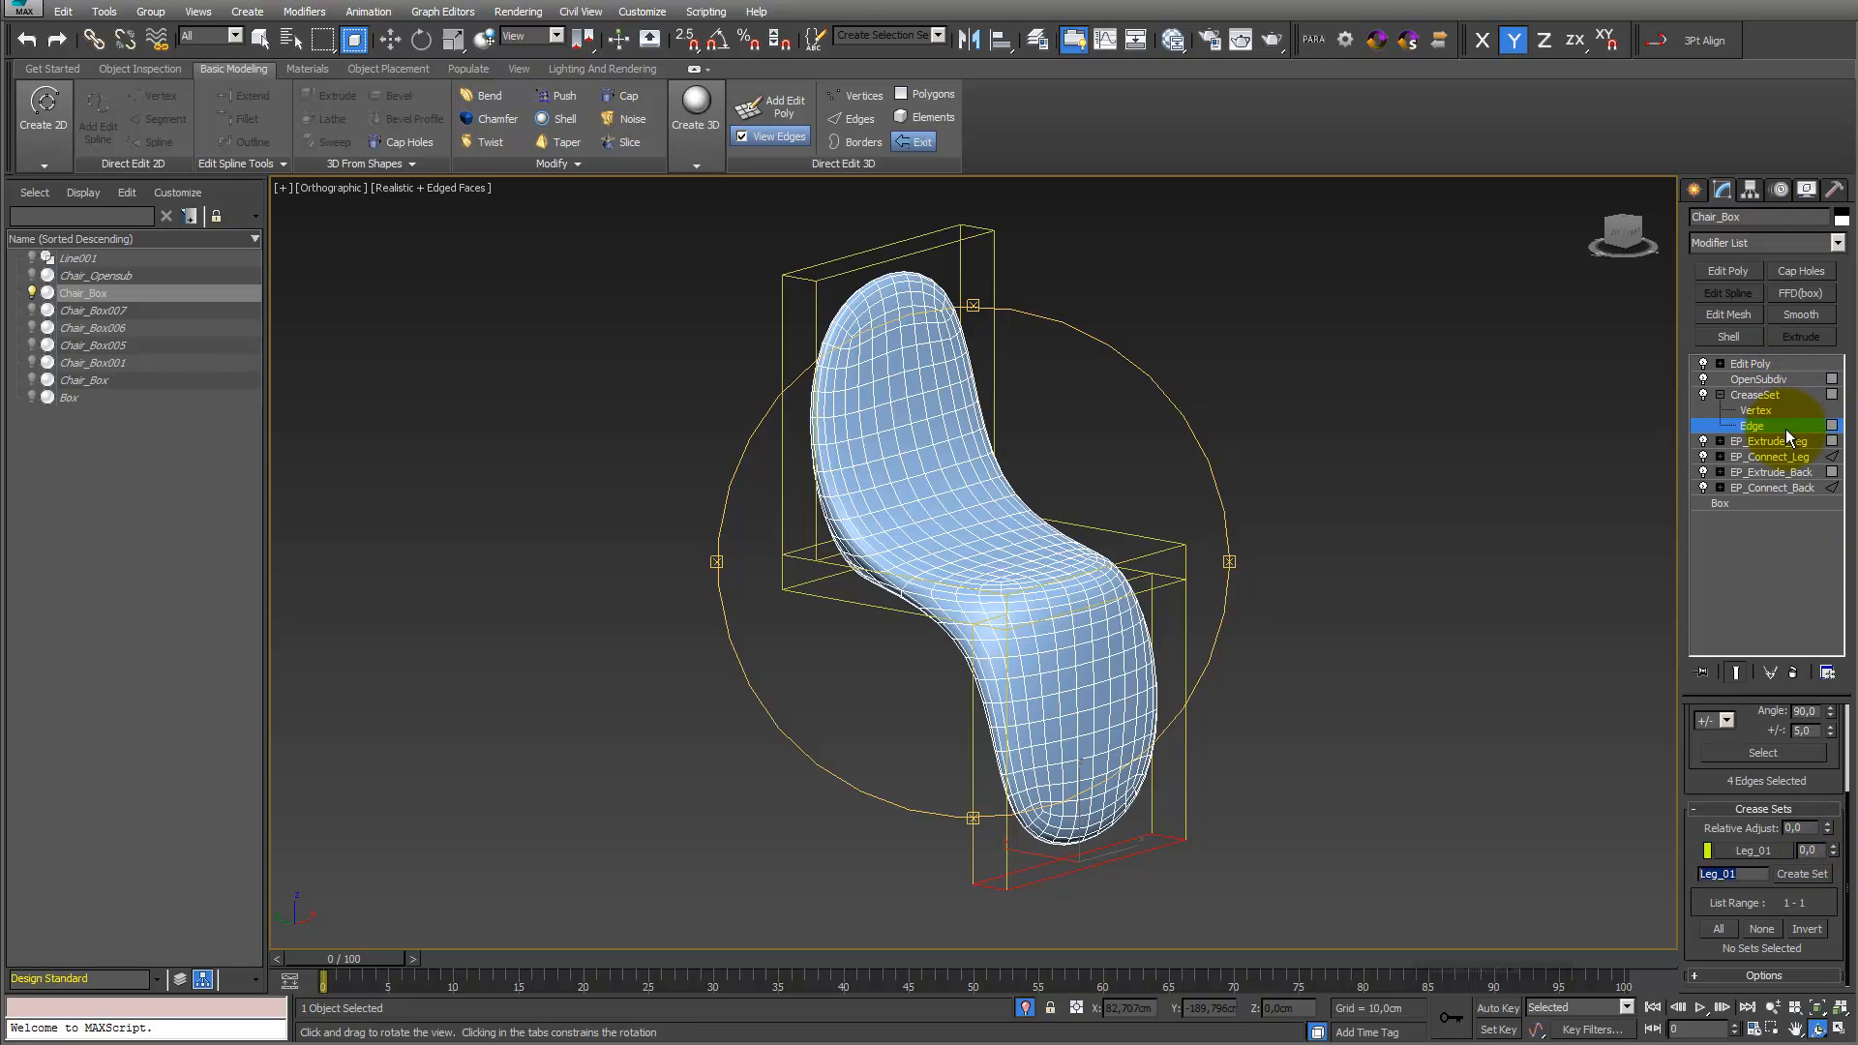
drag(1838, 850, 1830, 725)
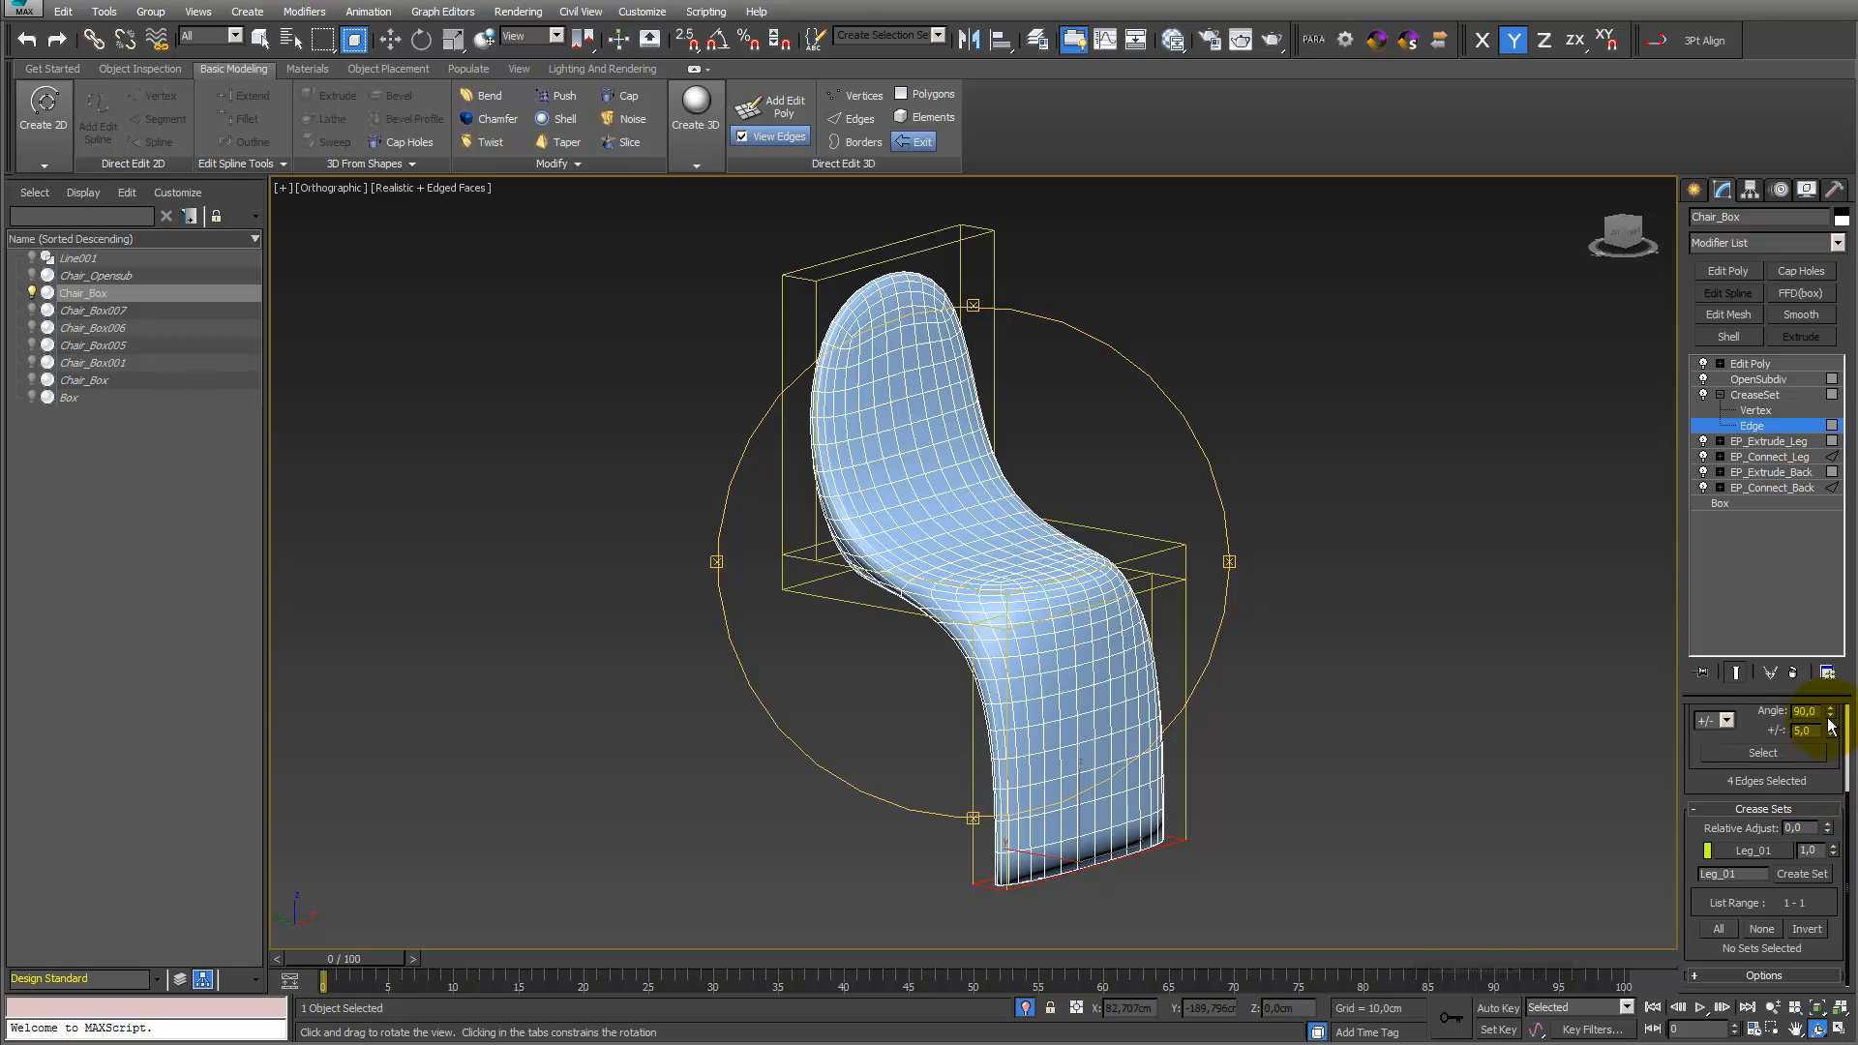
drag(1008, 791, 999, 735)
scroll(1000, 735, up, 5)
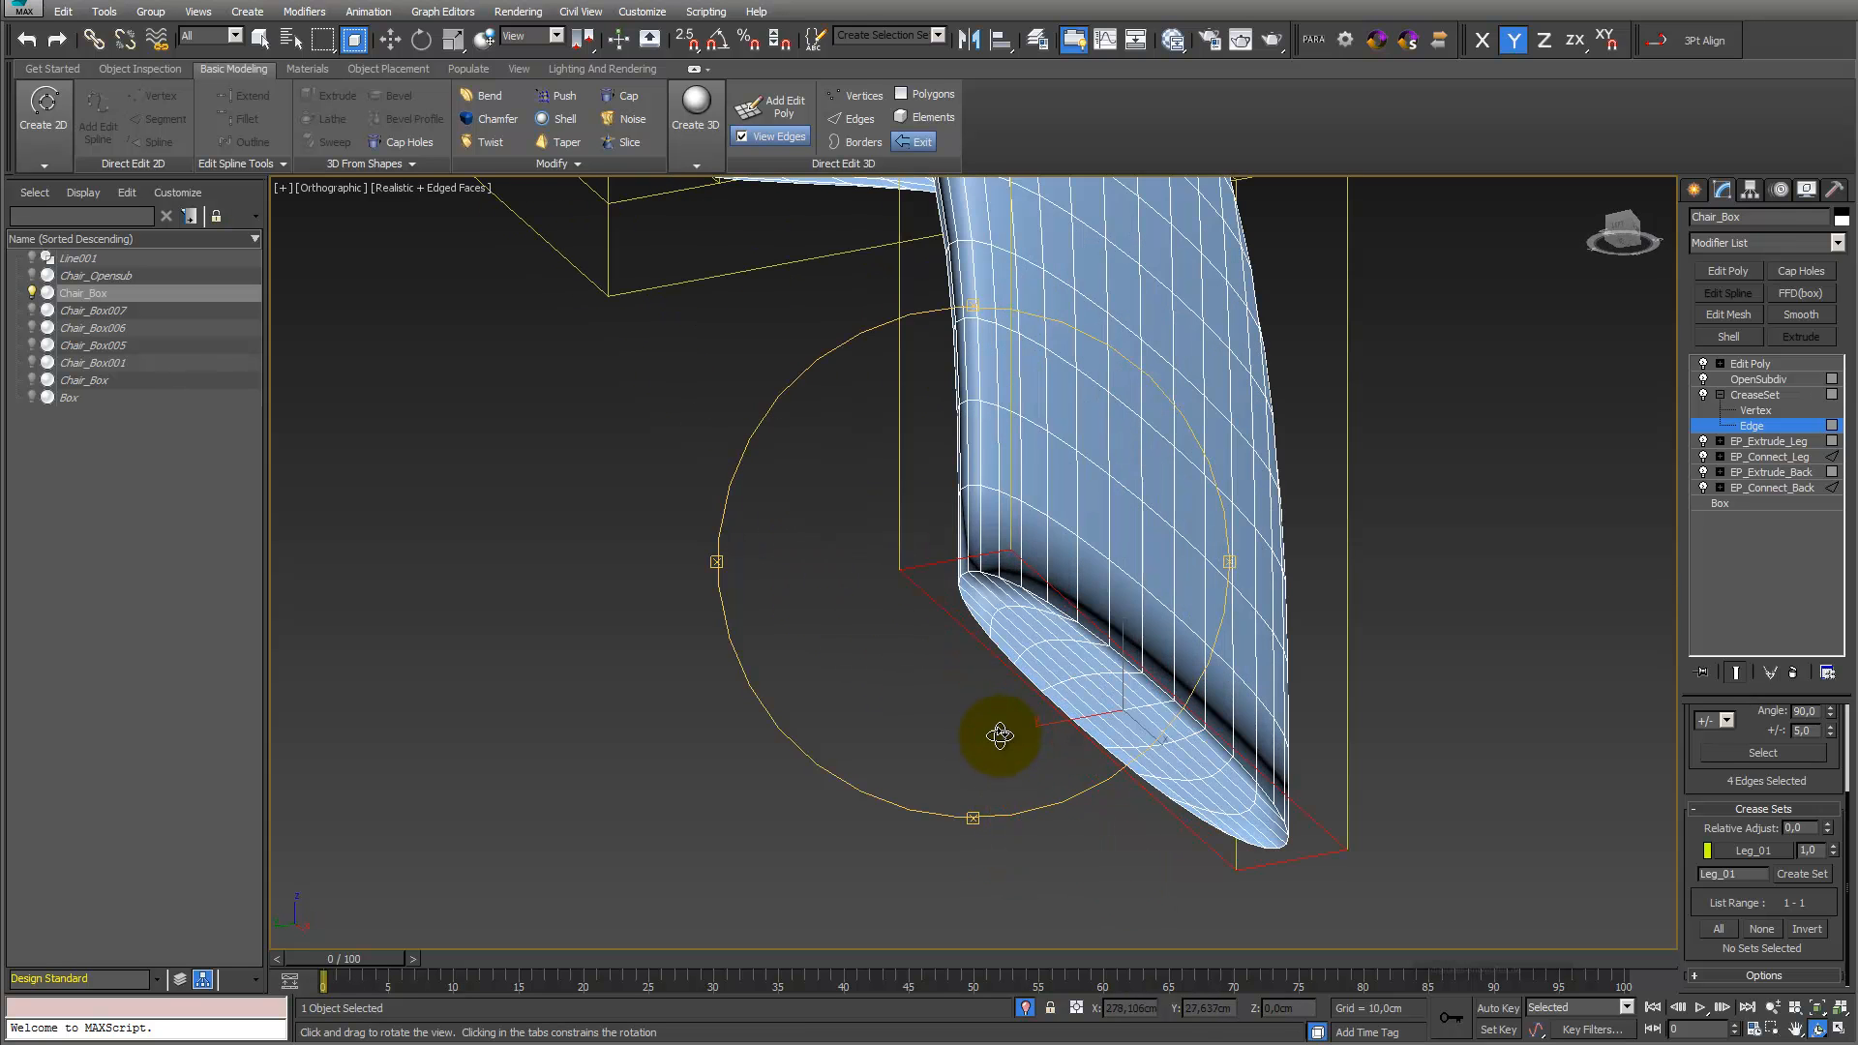
drag(1831, 856, 1850, 897)
drag(921, 594, 1098, 691)
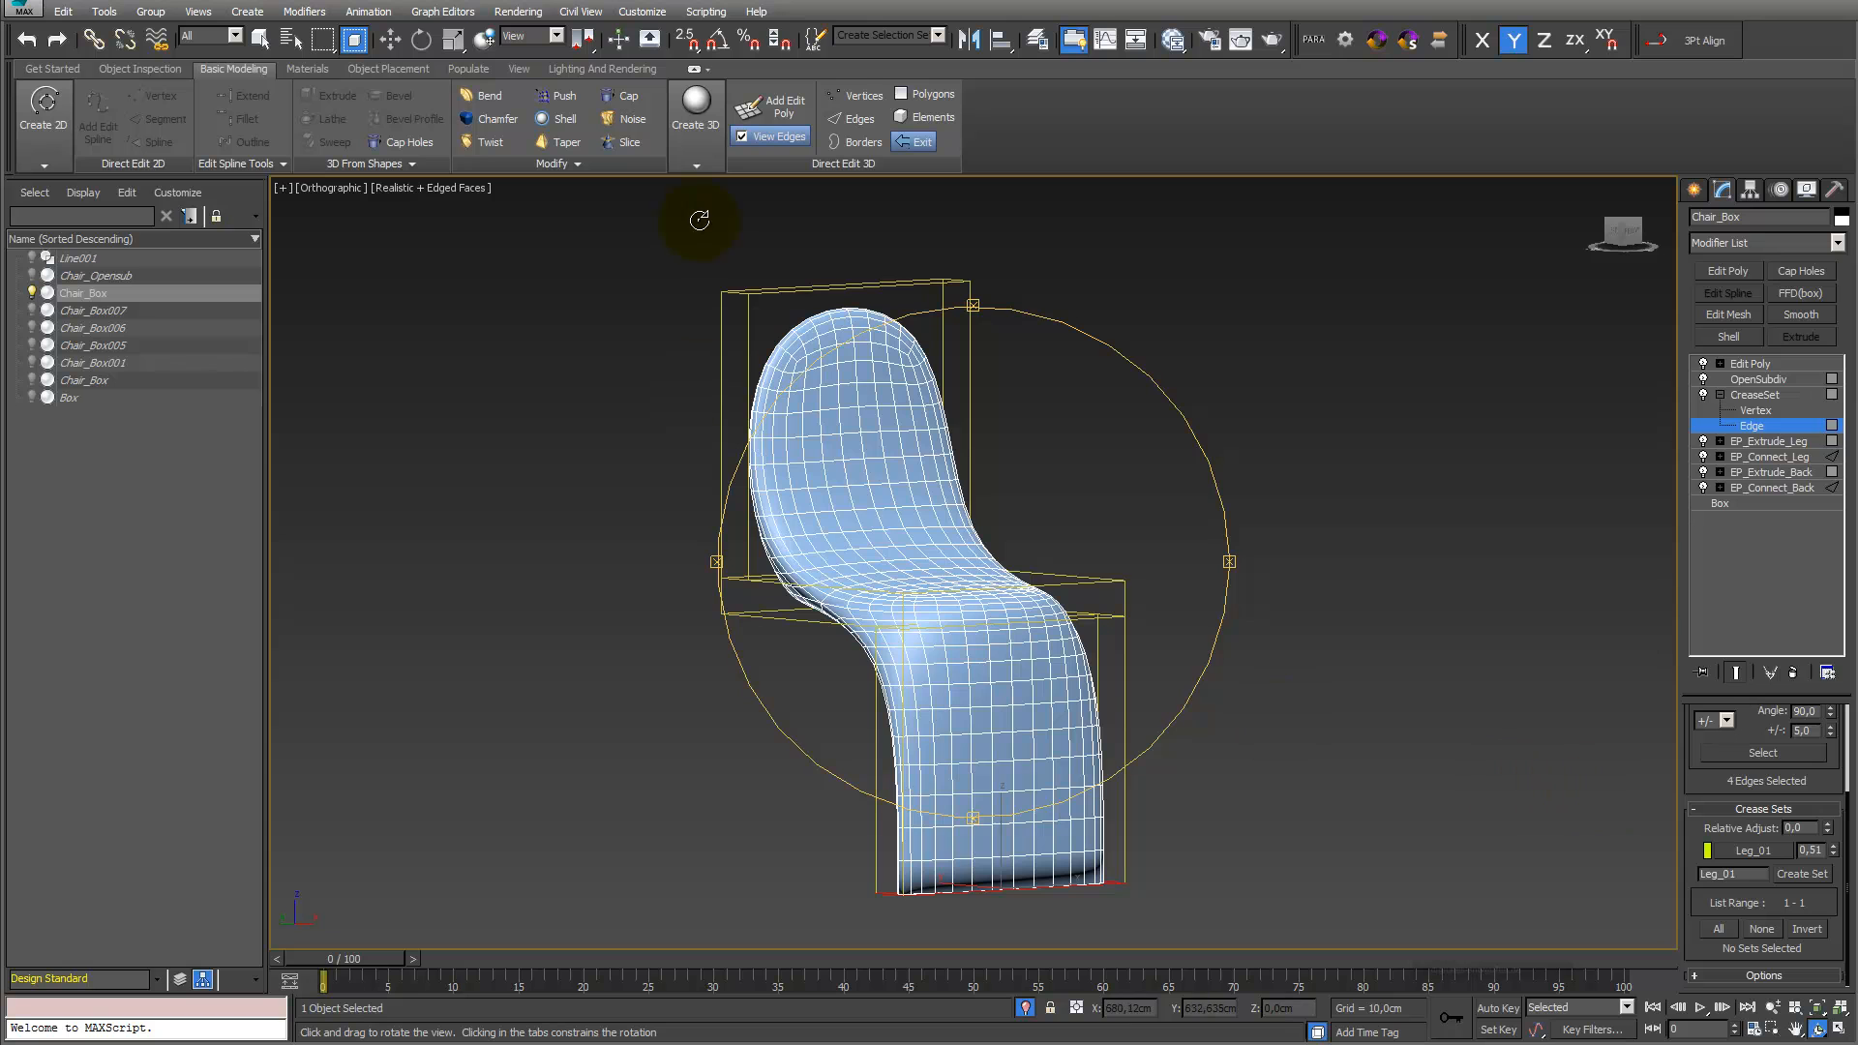
Create a crease set named Back_01 from the backrest's four top edges and set its crease value to 0,06
click(259, 41)
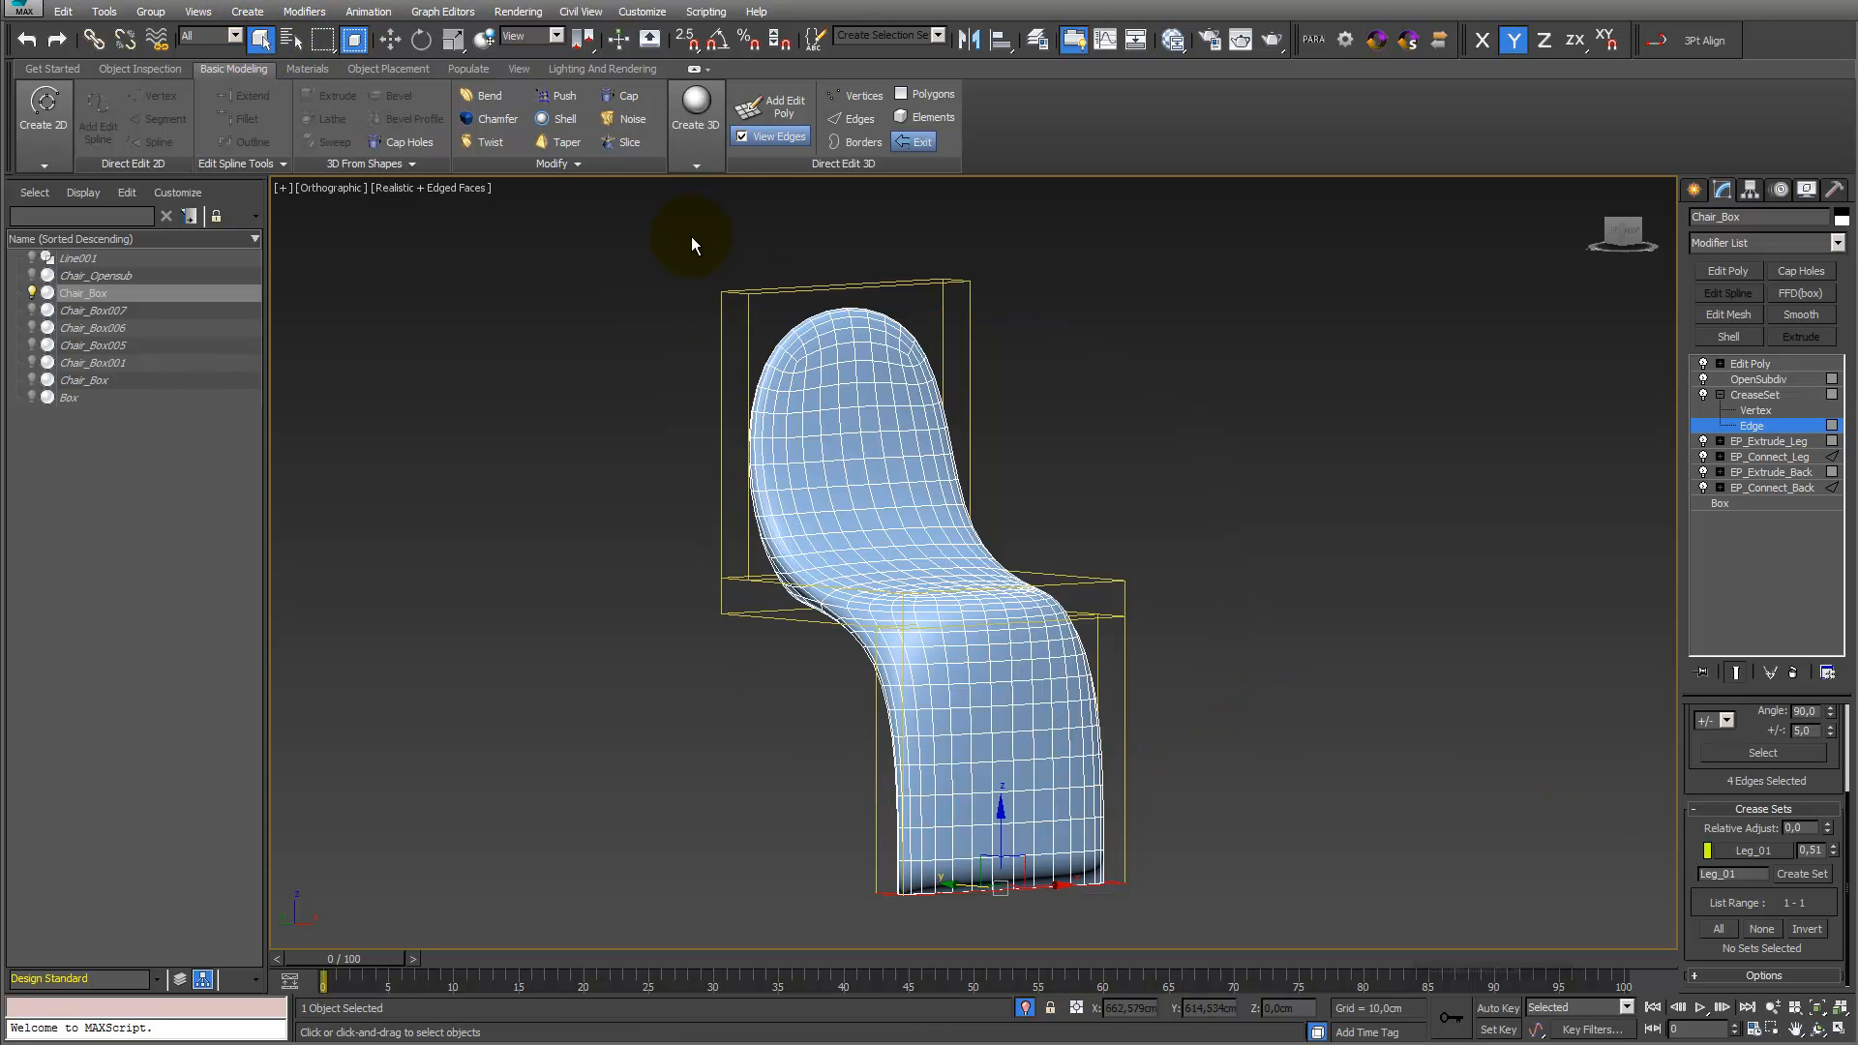
drag(1006, 320, 1000, 320)
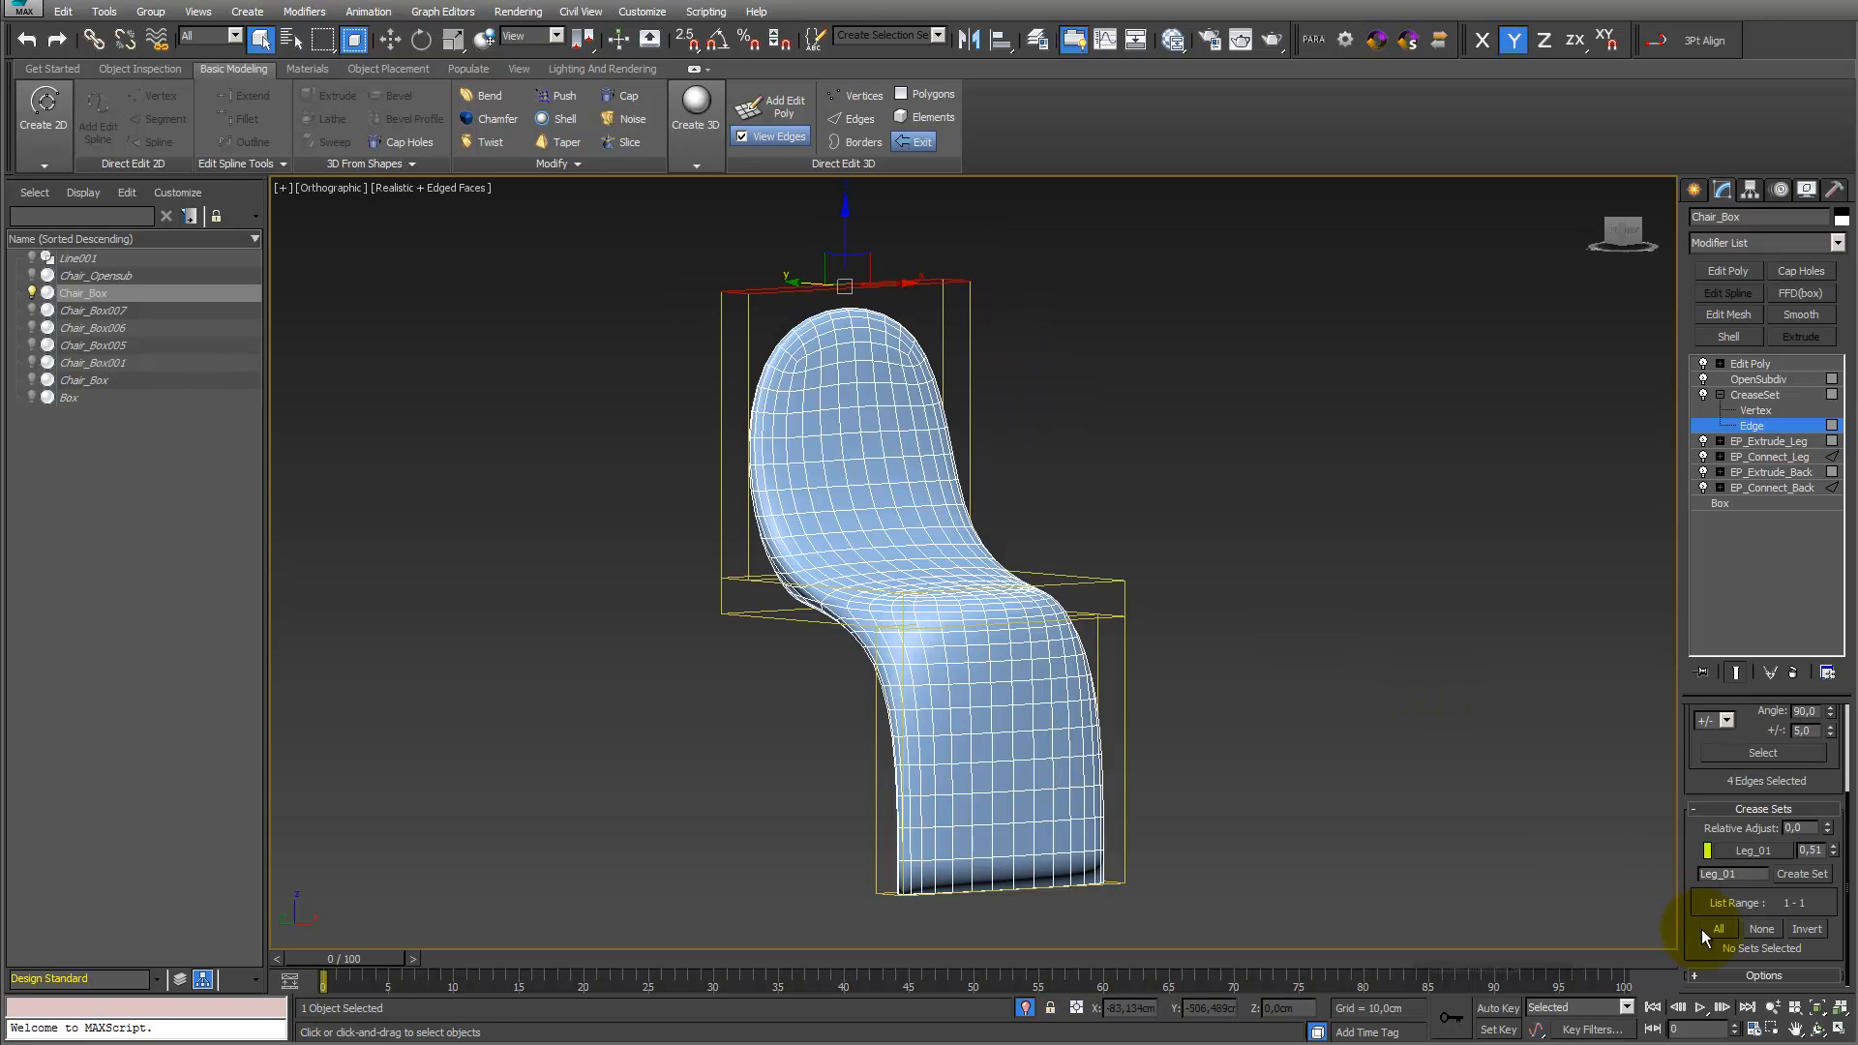
click(1749, 879)
drag(1740, 878, 1645, 880)
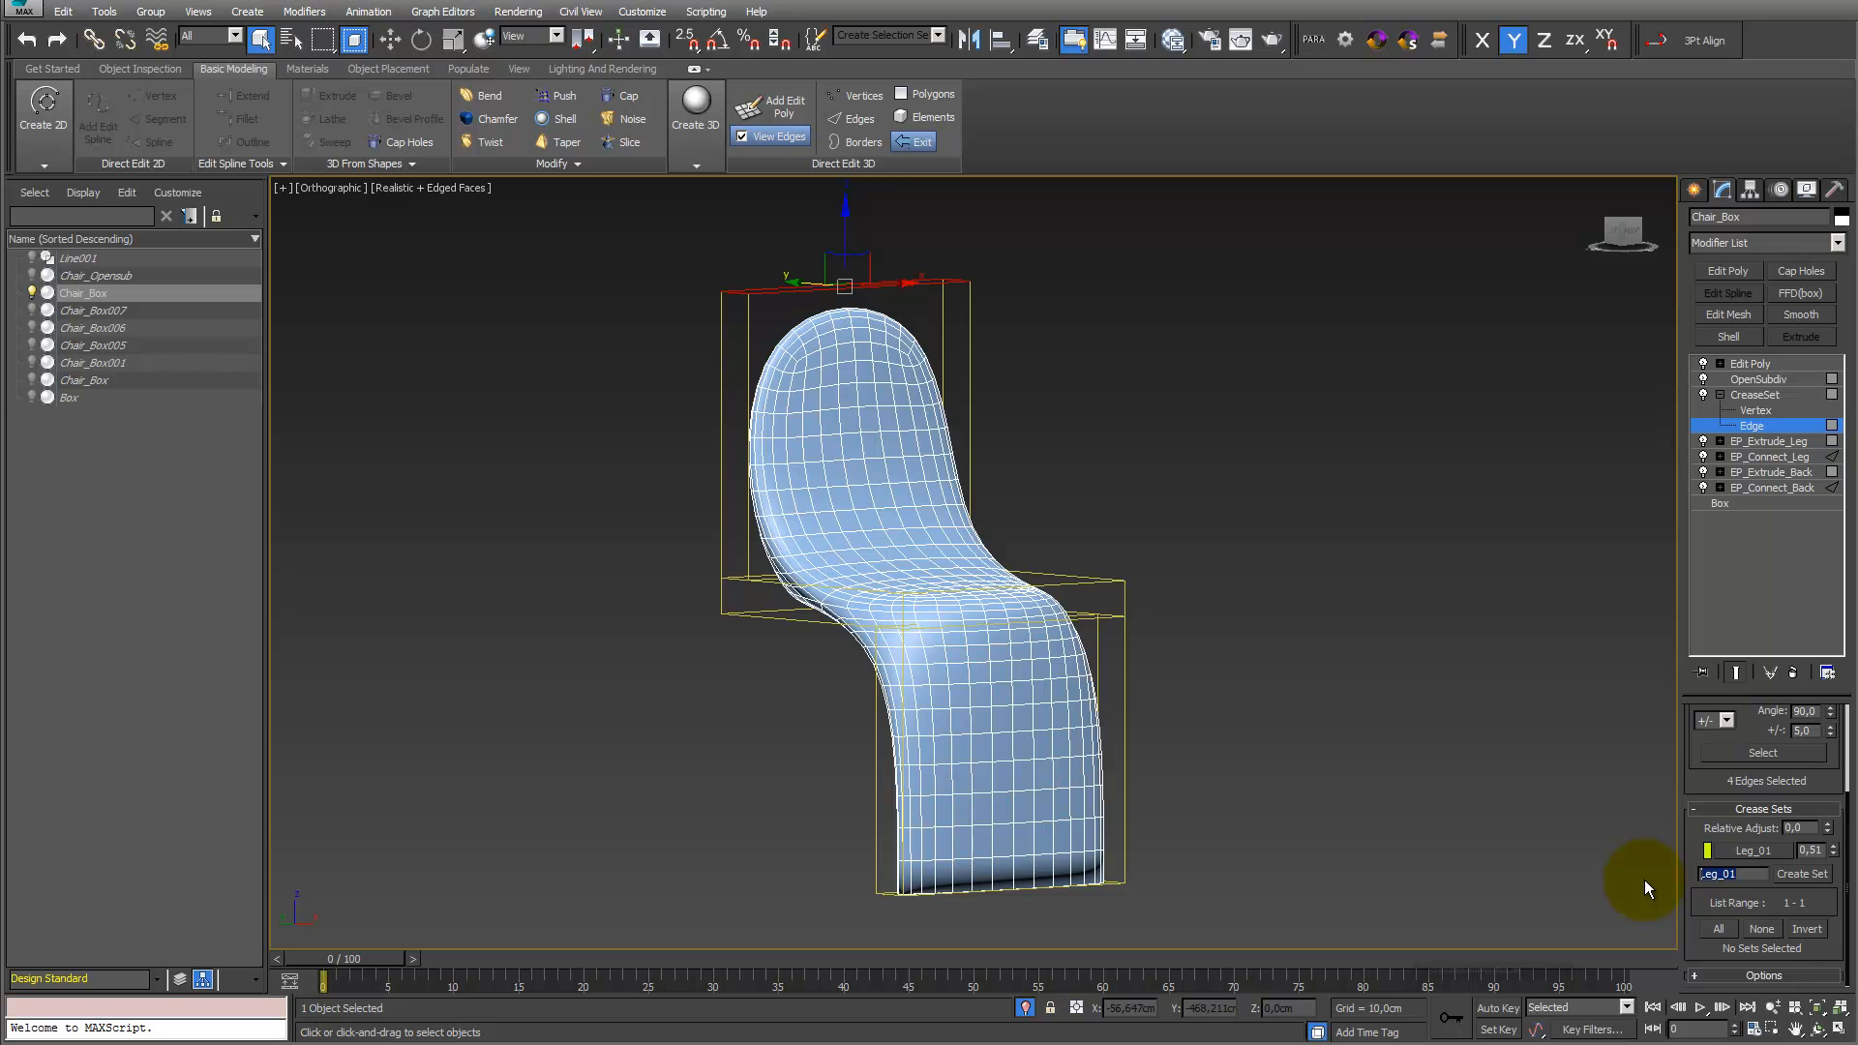
text(Back_01)
key(Return)
drag(1832, 870, 1830, 857)
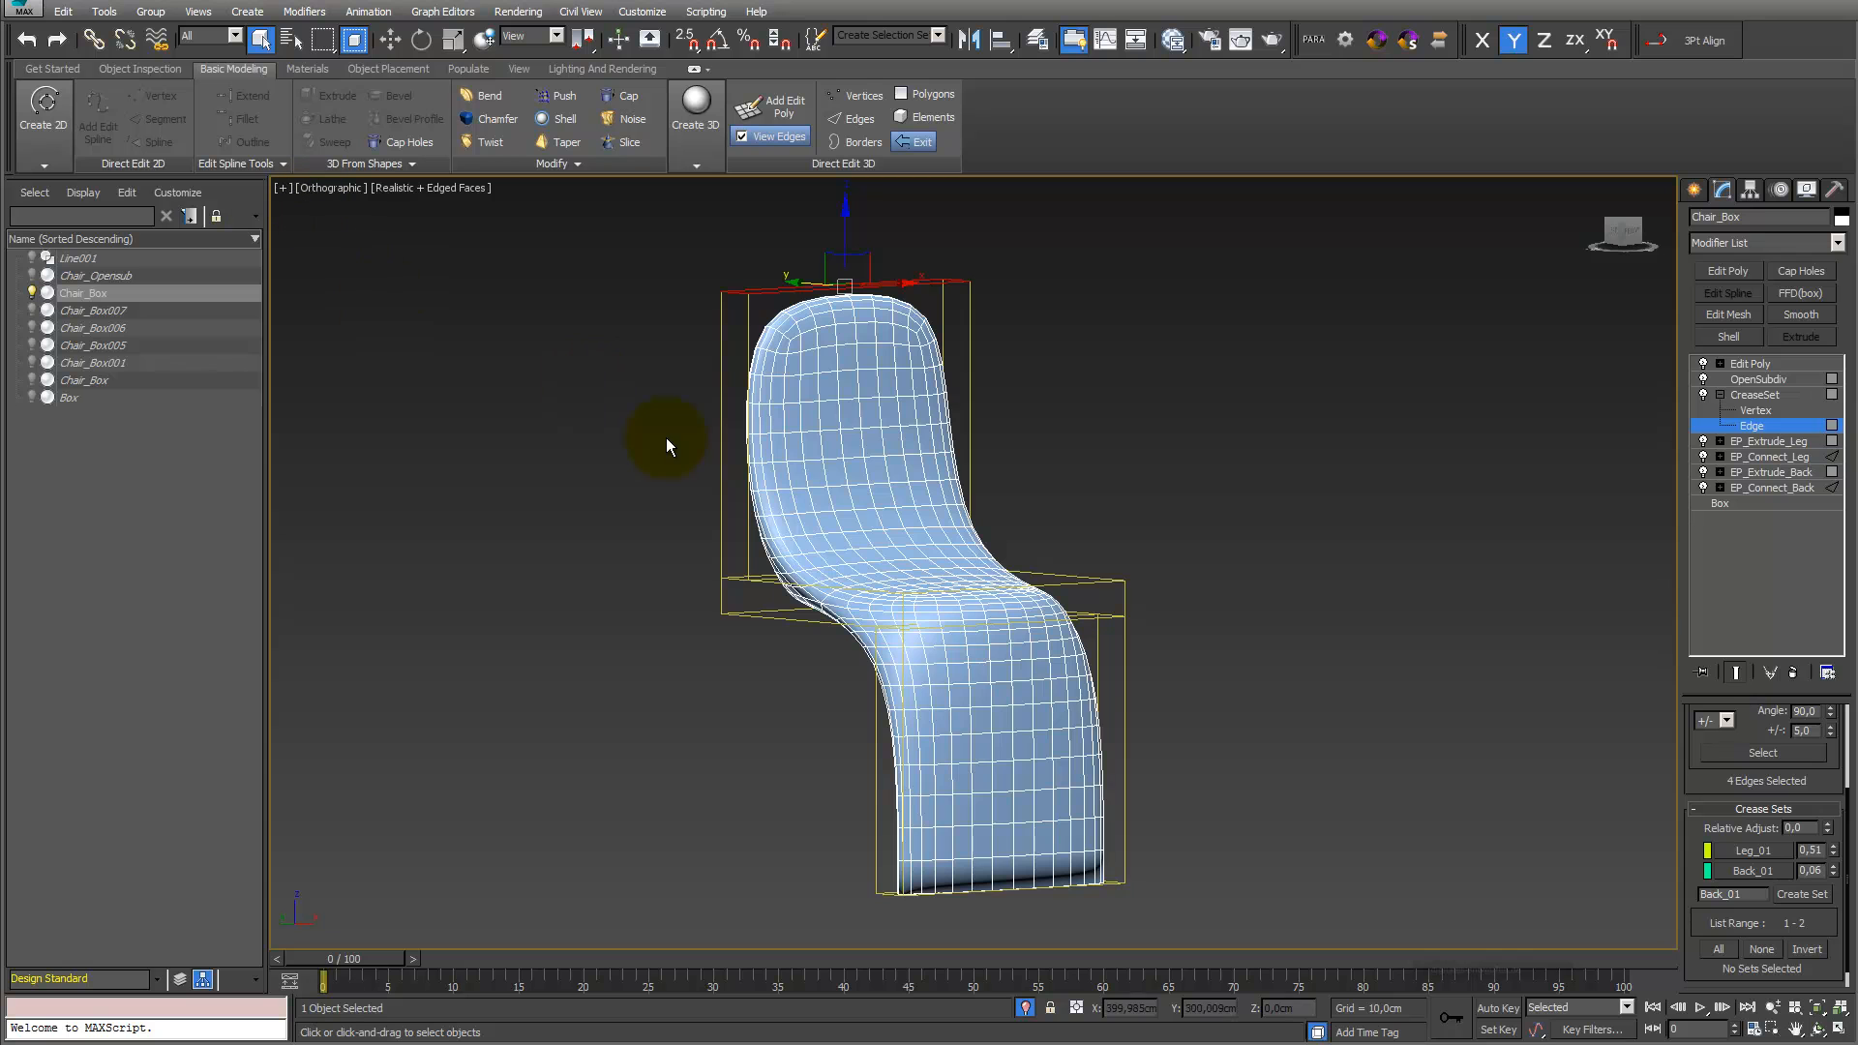
Add the backrest's two rear vertical edges to the Back_01 crease set and set its crease value to 0,13
click(721, 418)
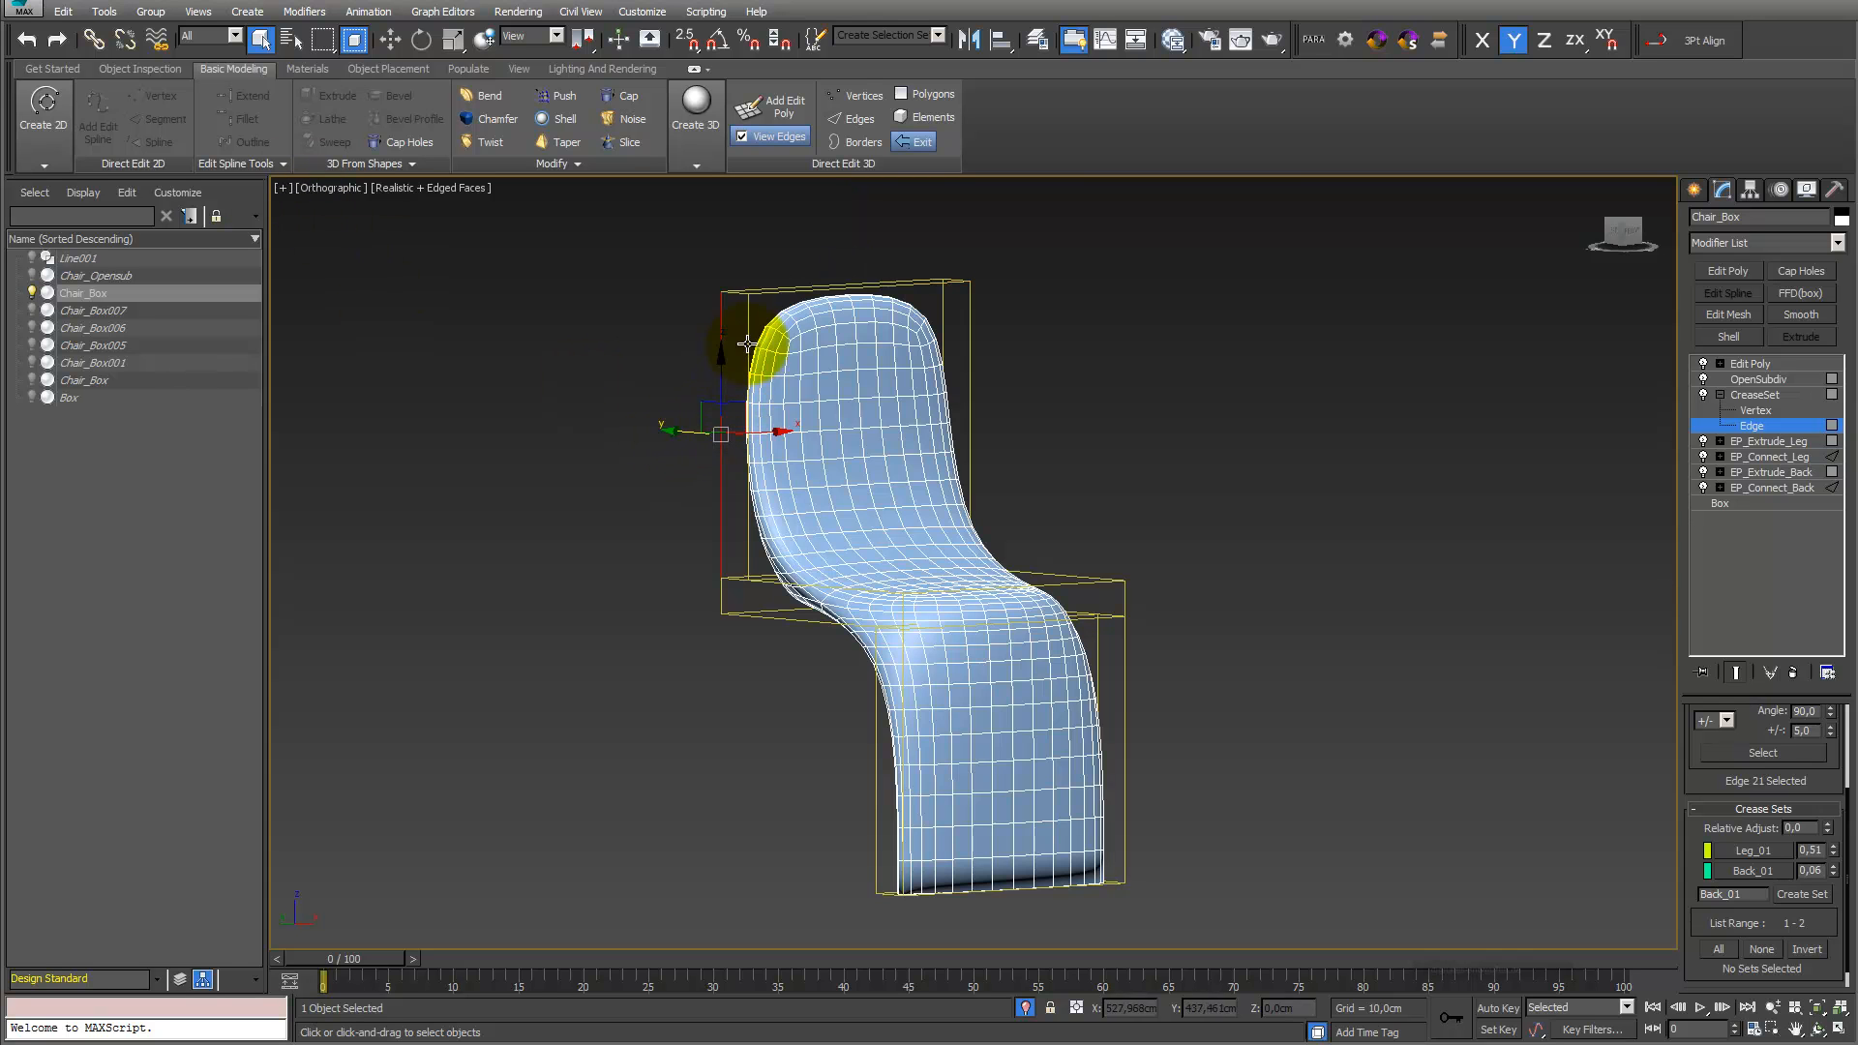
ctrl+click(944, 302)
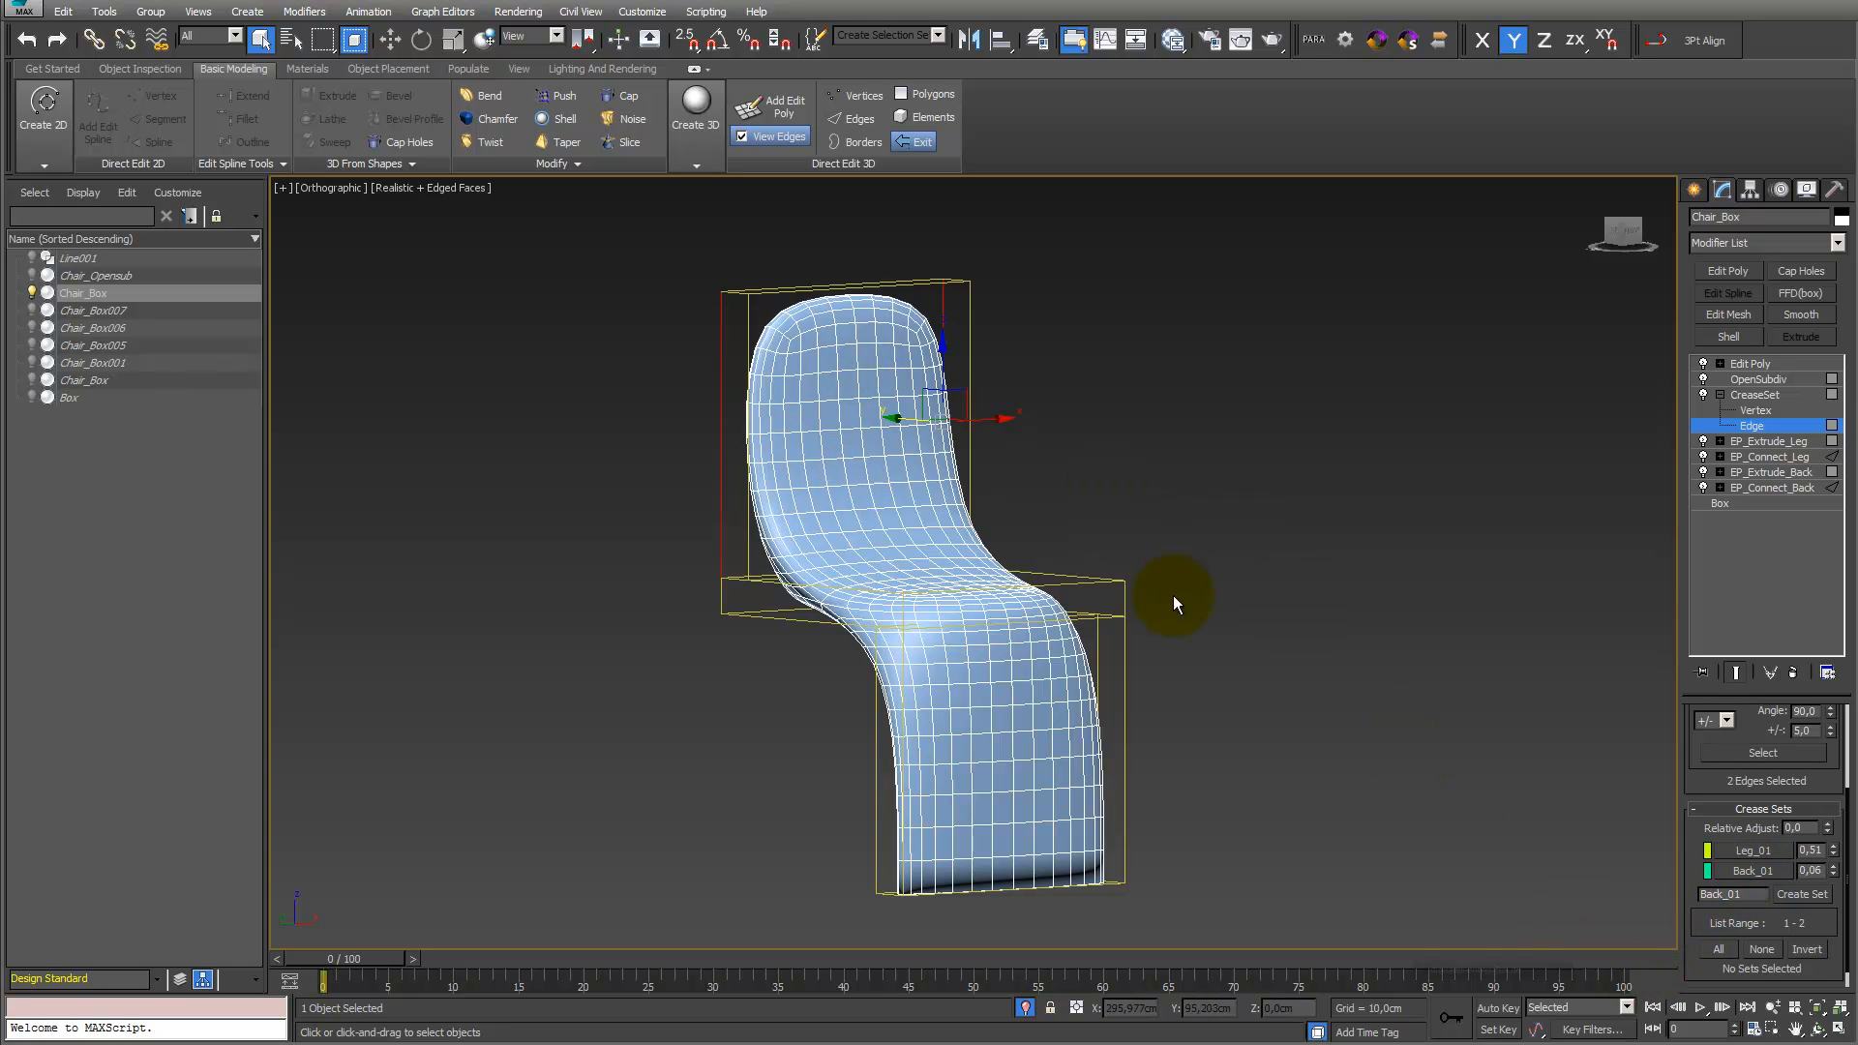
right_click(1745, 873)
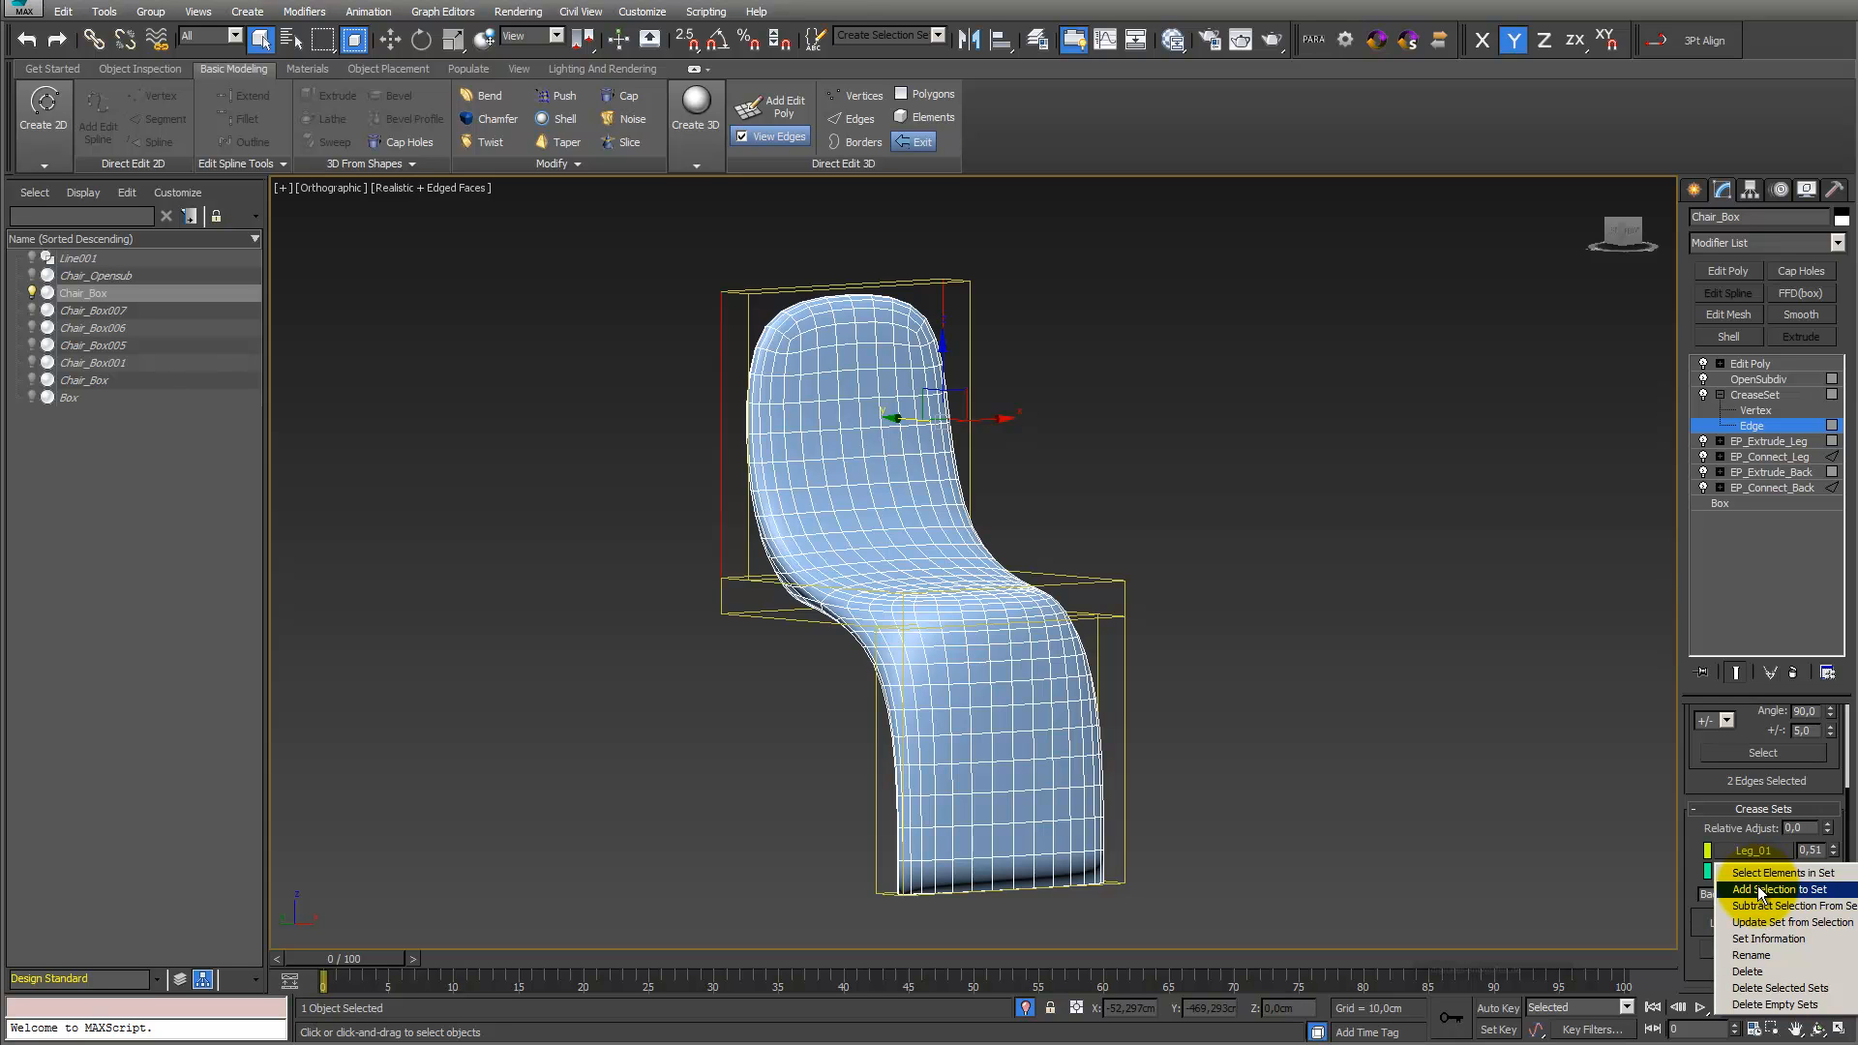
click(1760, 891)
click(1817, 1029)
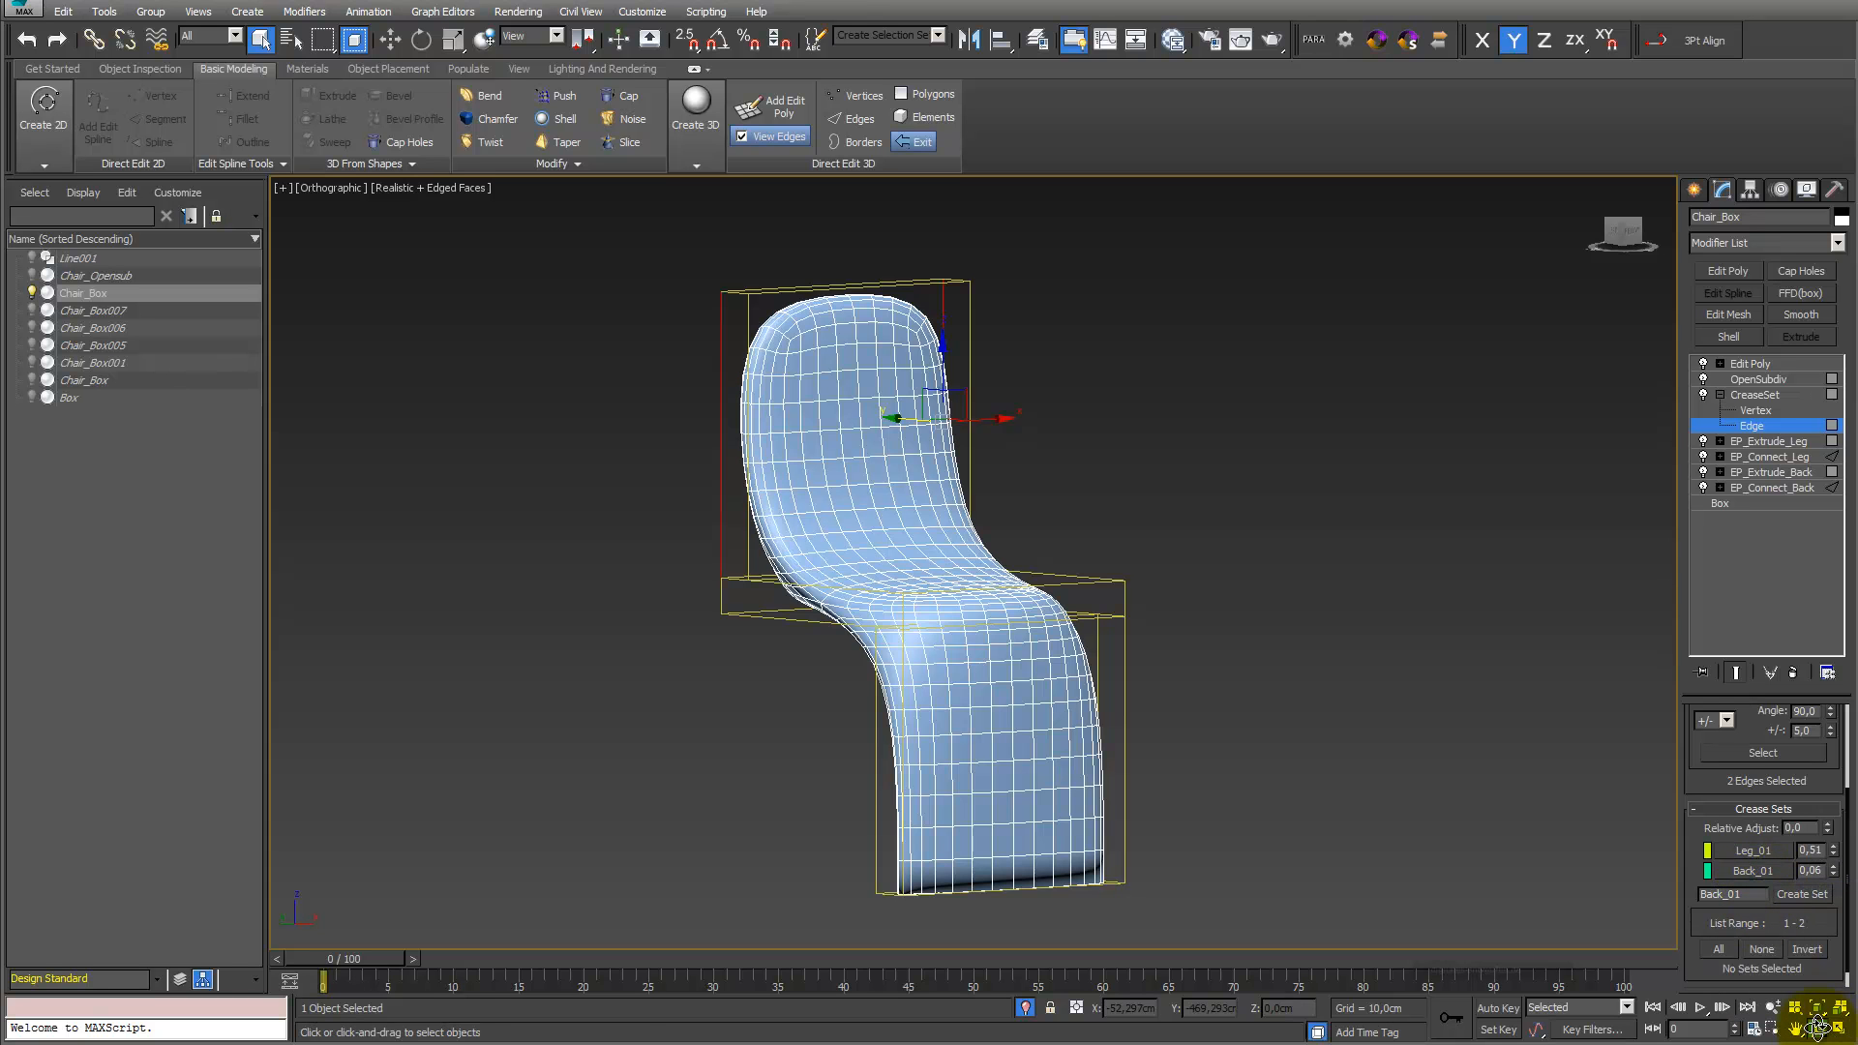
drag(1058, 642, 1119, 630)
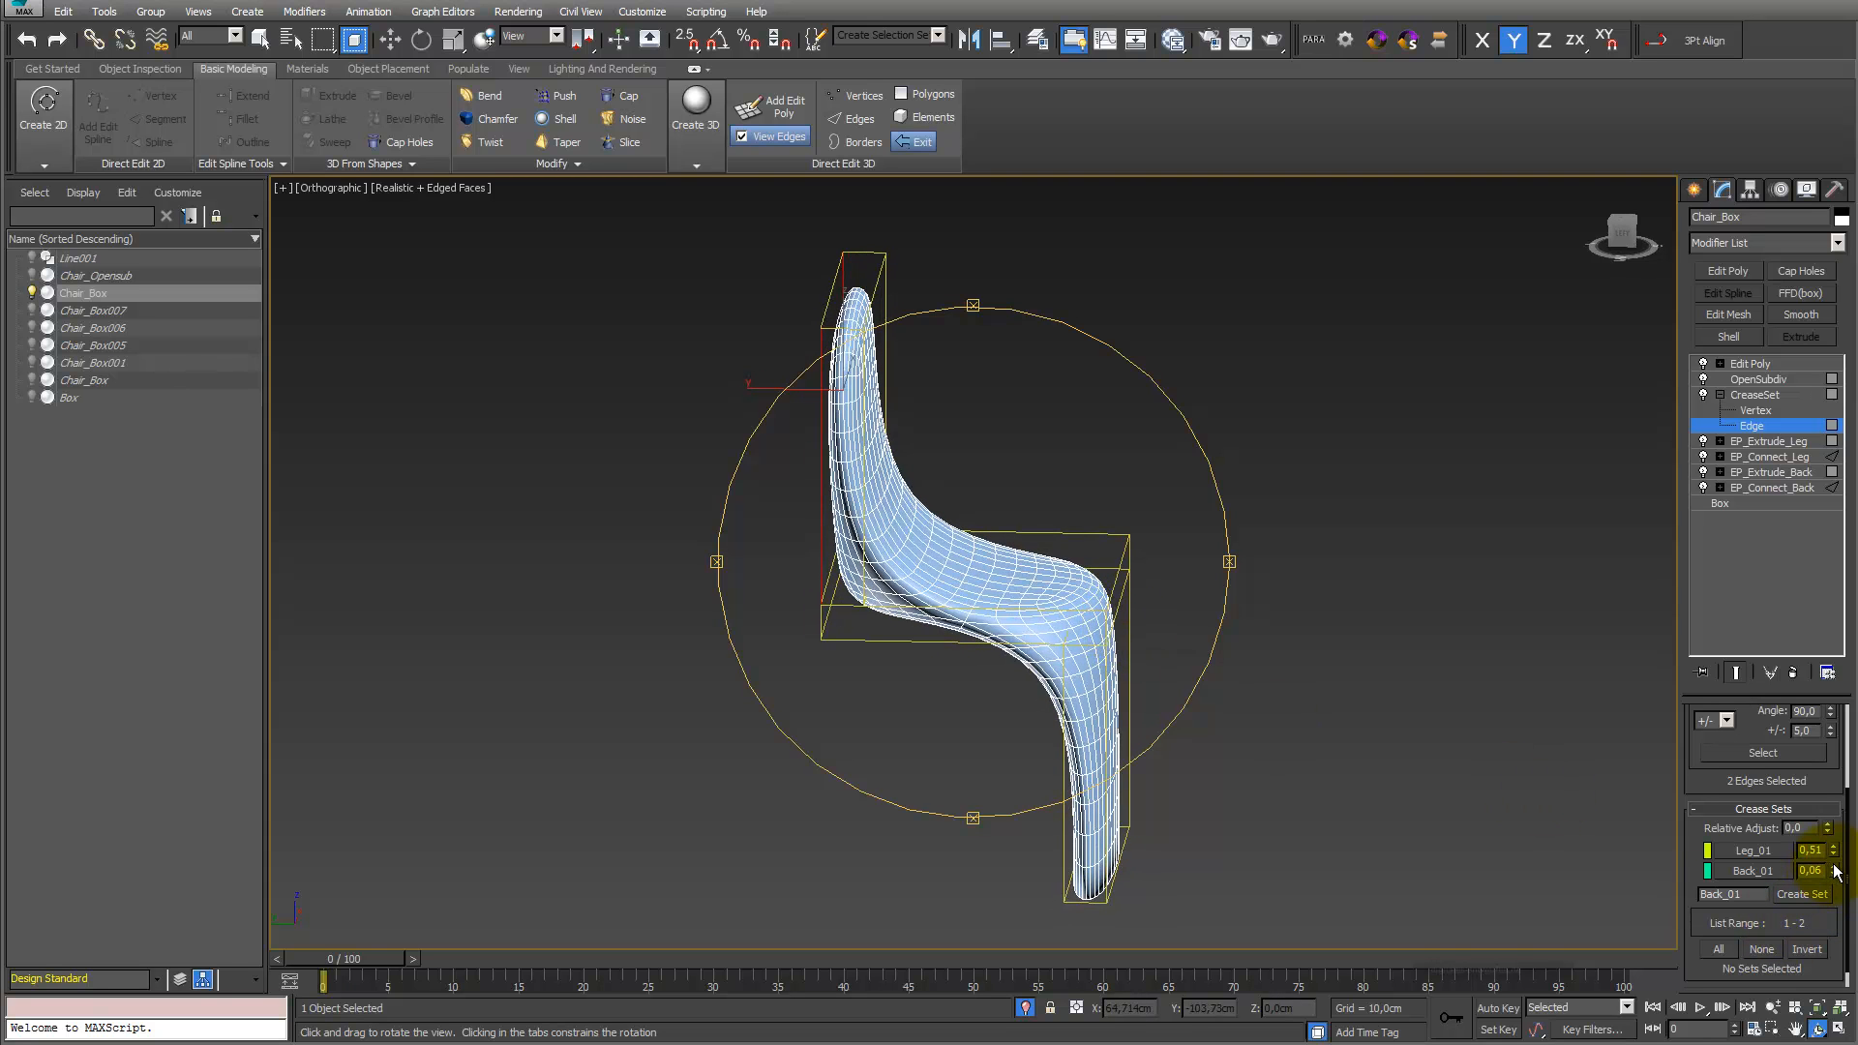
mouse_move(1836, 871)
mouse_down()
mouse_move(1836, 832)
mouse_move(1835, 866)
mouse_up()
drag(946, 518, 880, 497)
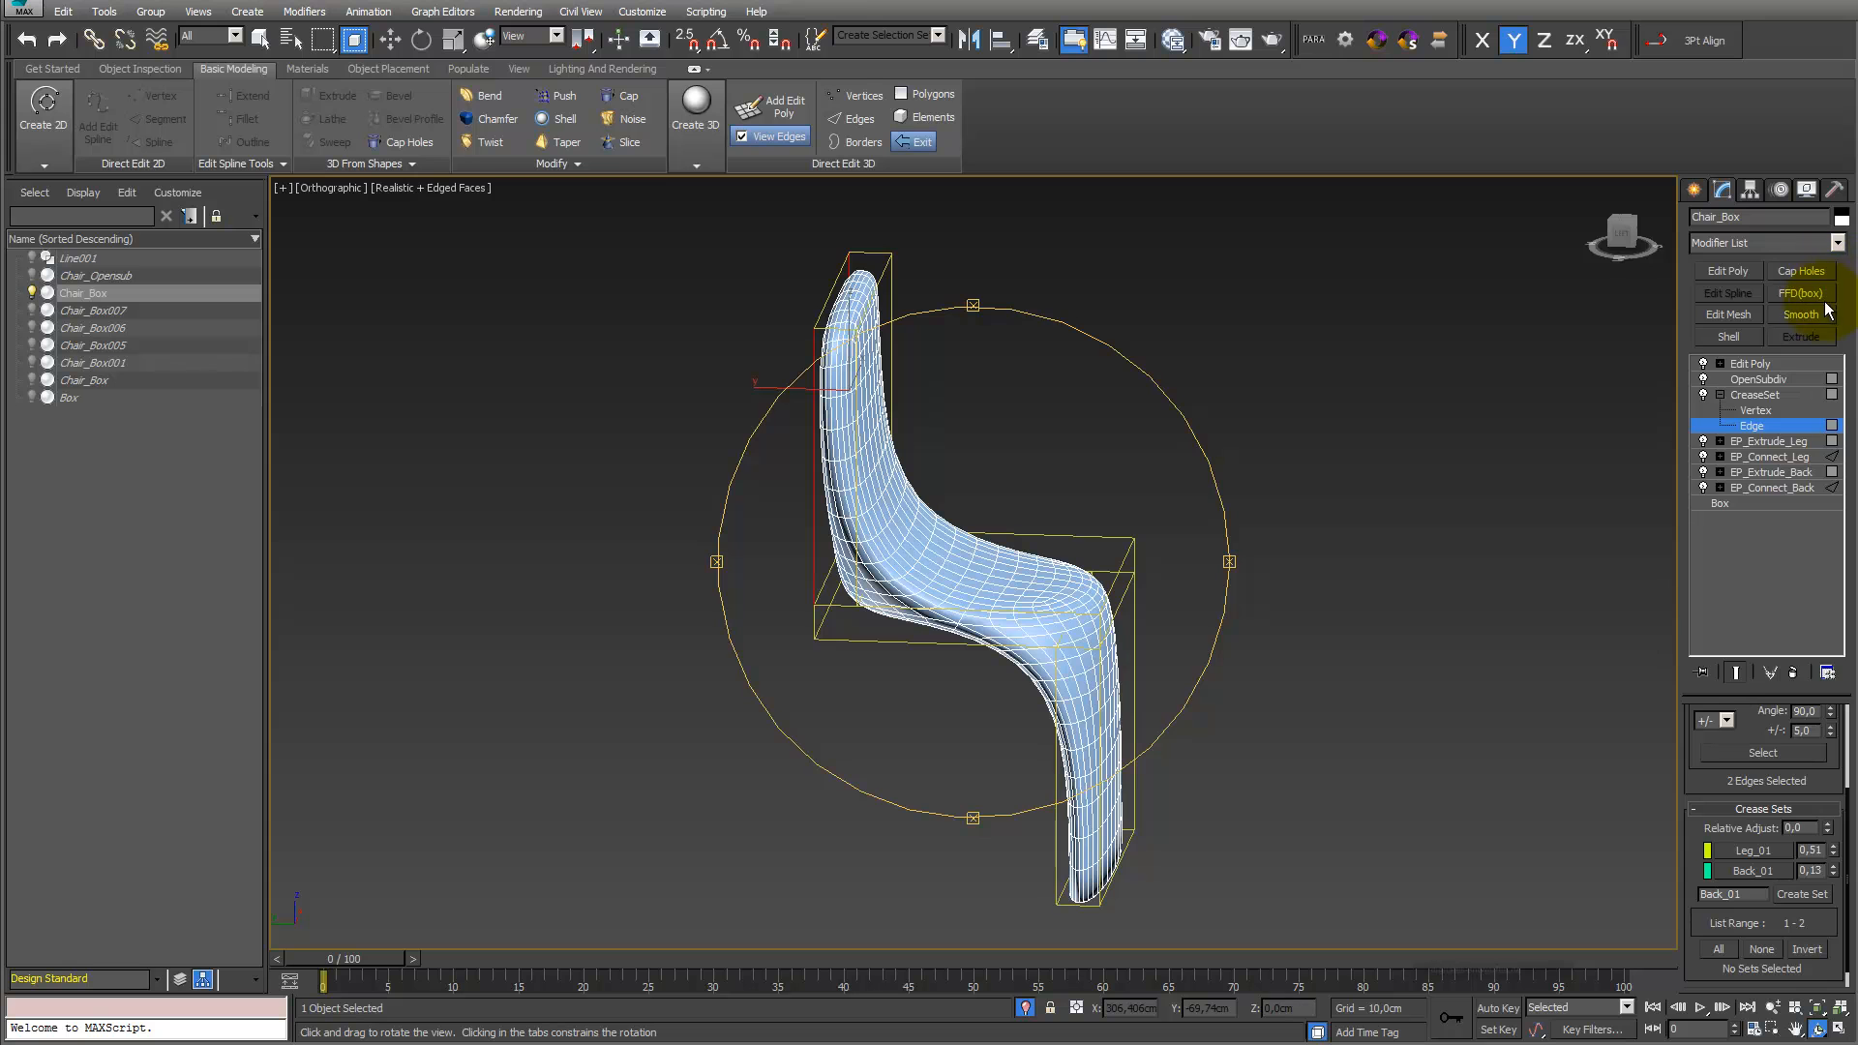
Add a Smooth modifier with Auto Smooth enabled and move it above OpenSubdiv in the modifier stack
click(1837, 246)
scroll(1819, 253, down, 10)
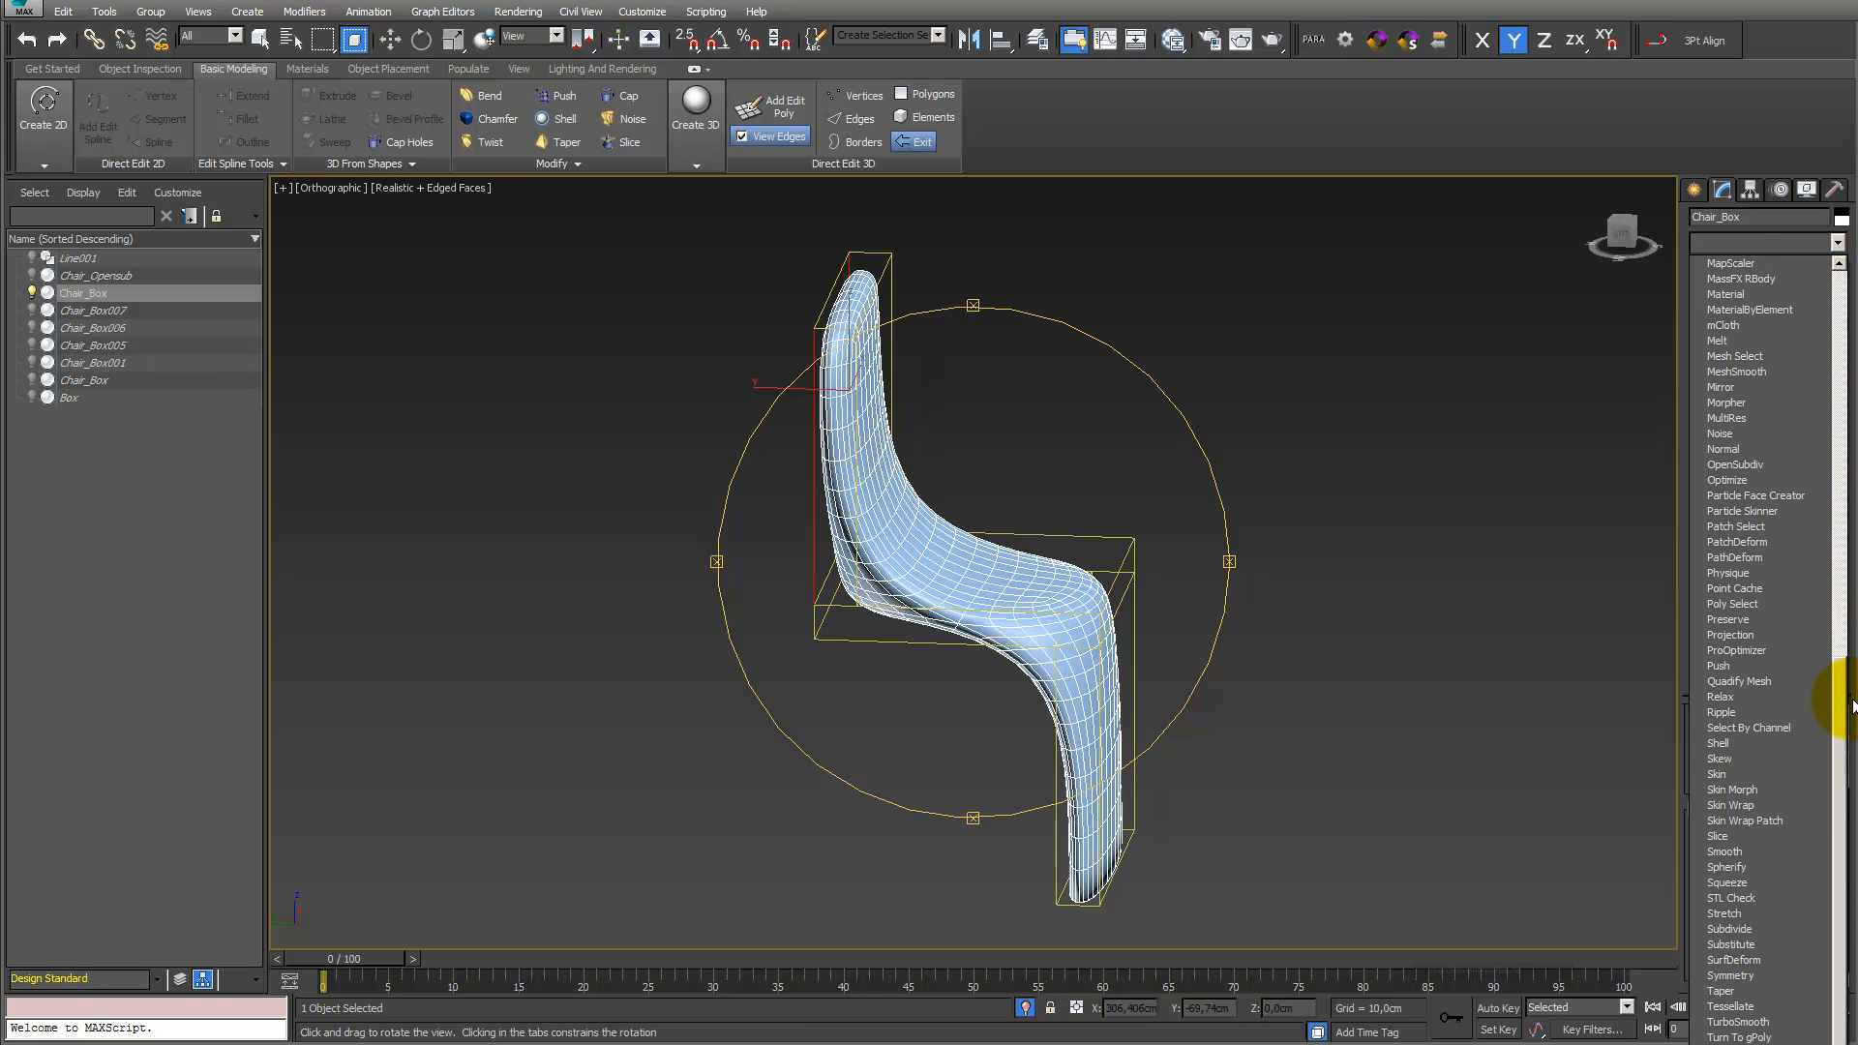
click(1780, 855)
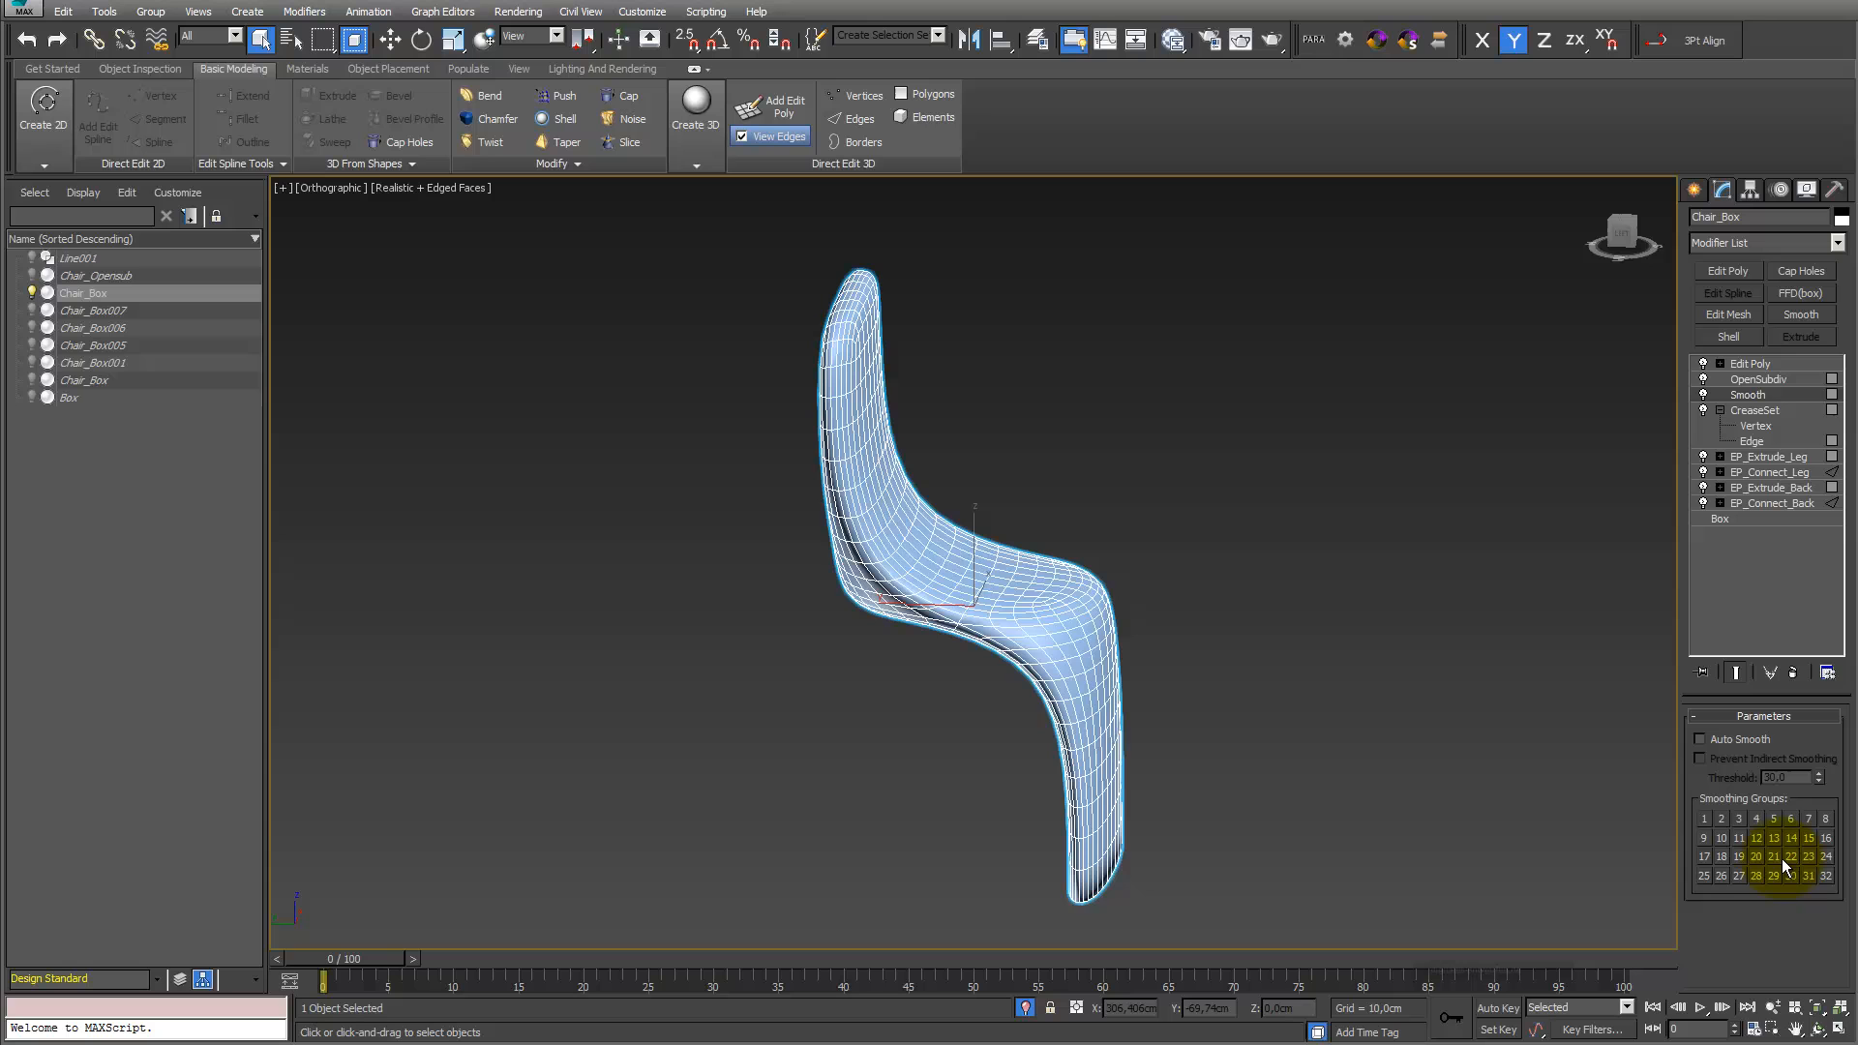
click(1701, 741)
click(1816, 1029)
drag(1762, 395, 1754, 381)
Check the backrest's shape without edged faces and raise the Back_01 crease value to 0,71 at the Edge level of CreaseSet
drag(1174, 593, 1078, 634)
key(F4)
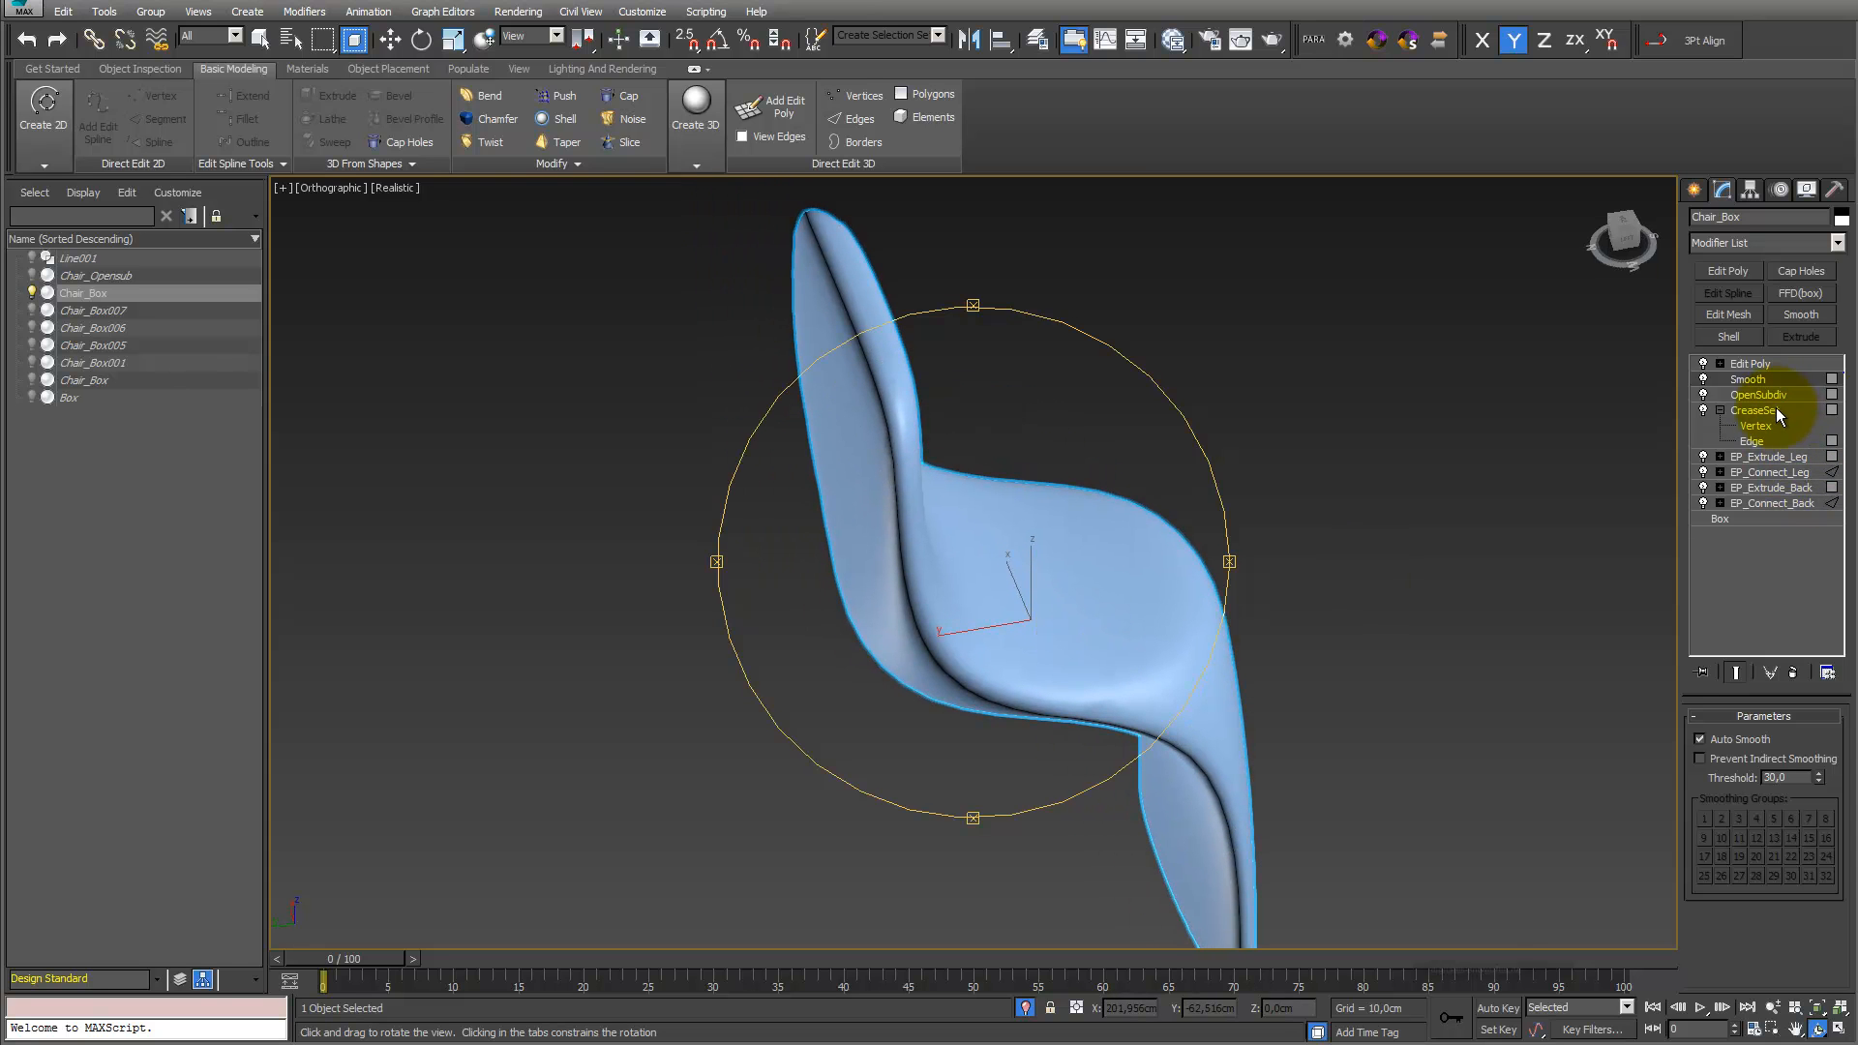
click(1756, 441)
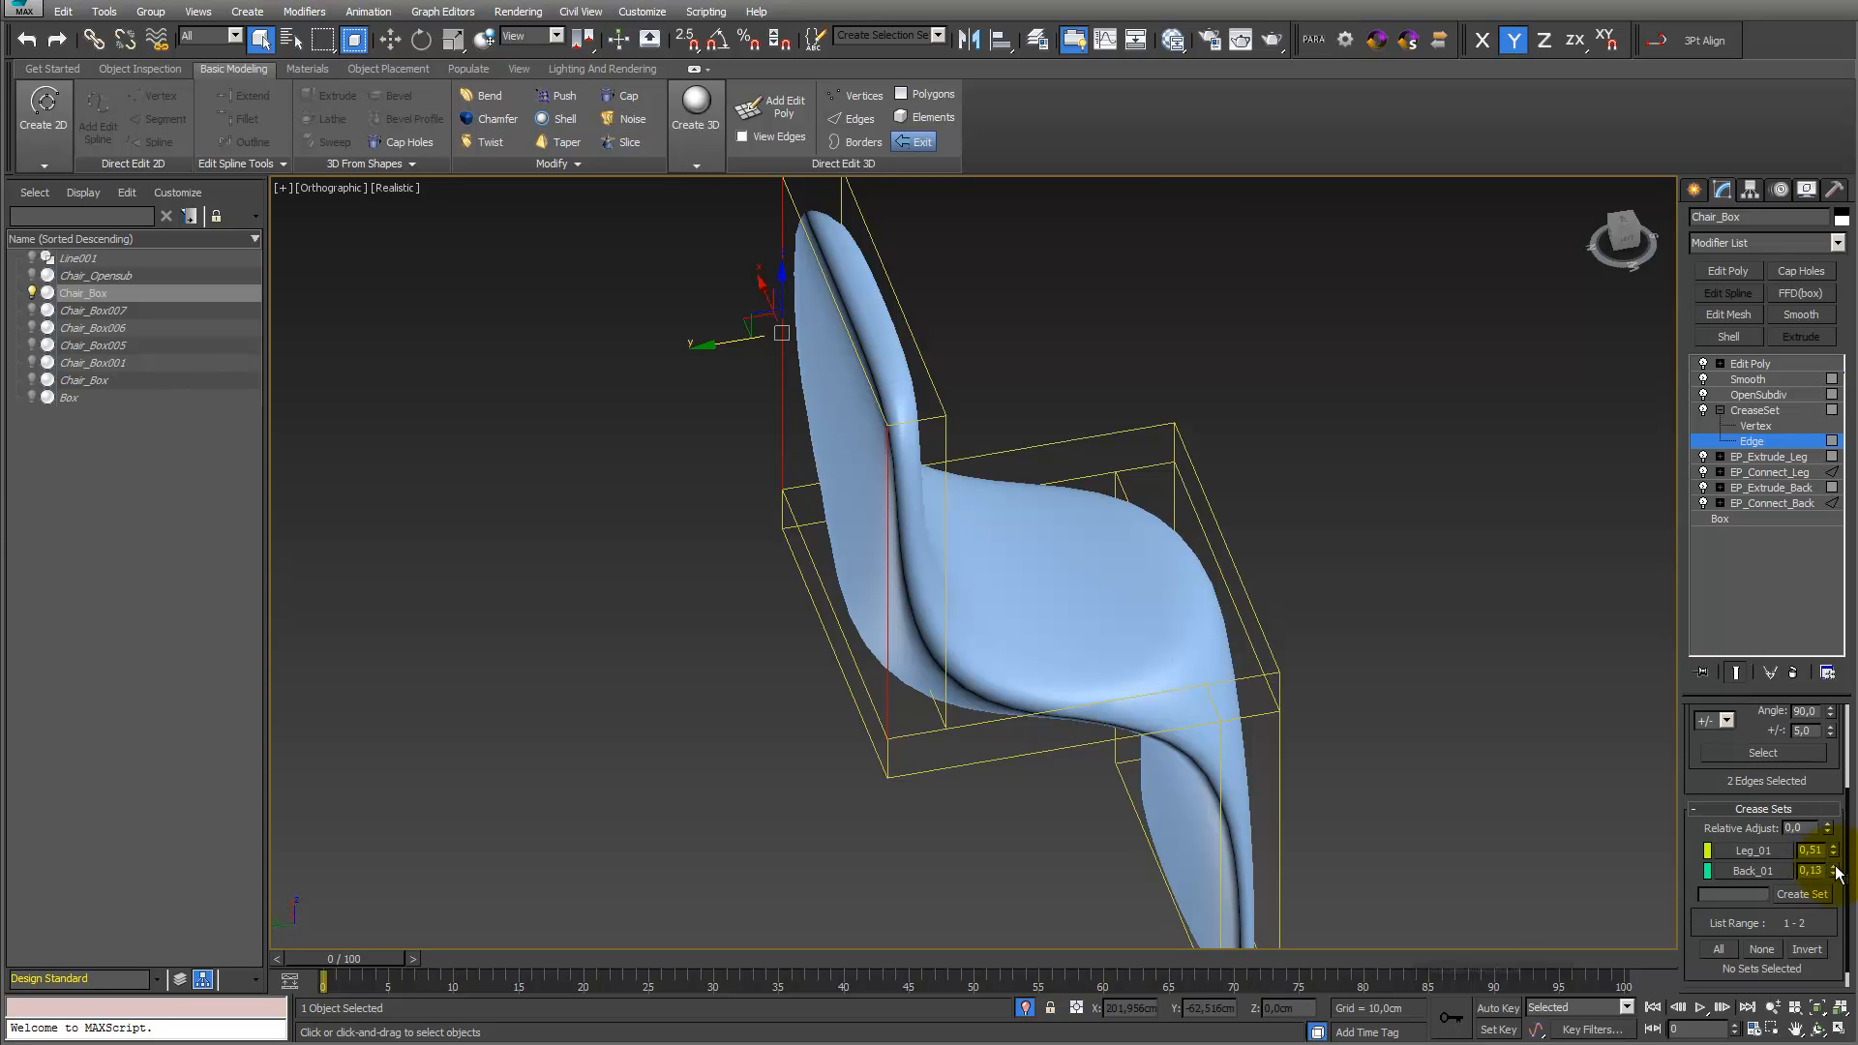
drag(1836, 873, 1833, 850)
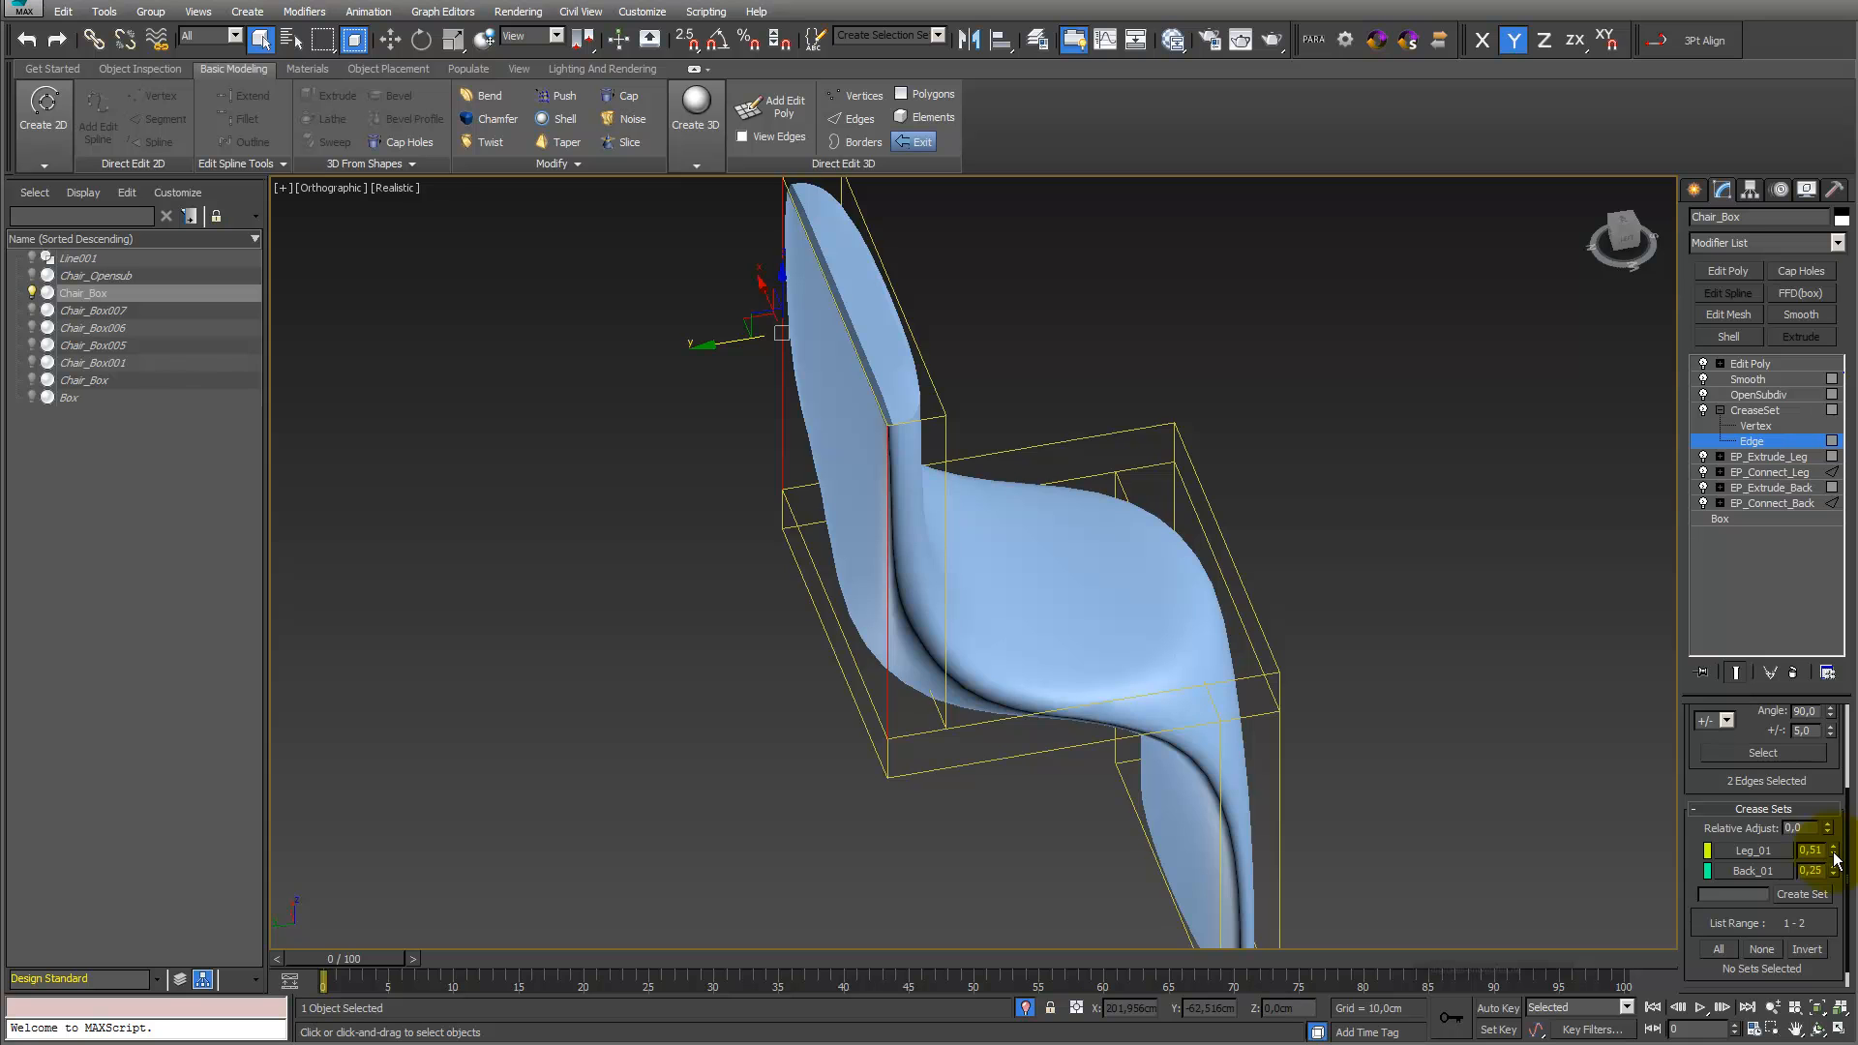
key(F4)
click(884, 569)
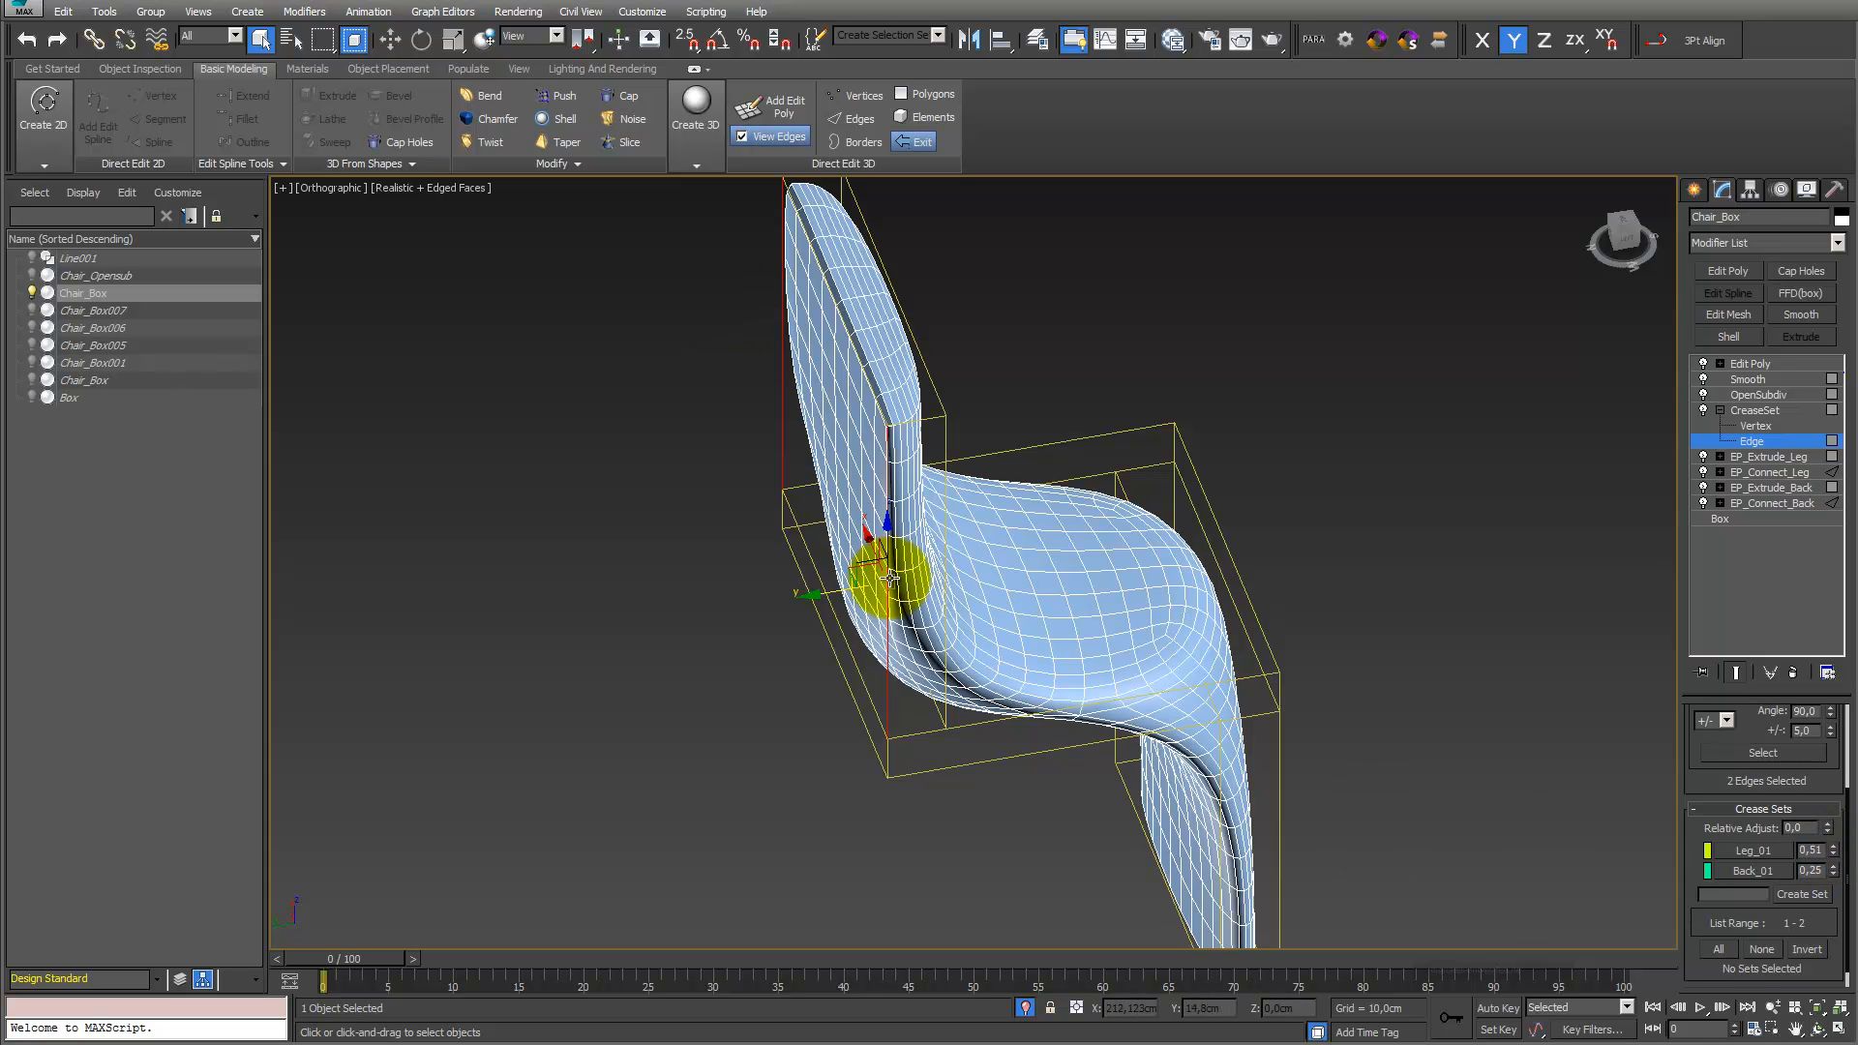
click(1817, 1029)
drag(996, 622, 829, 552)
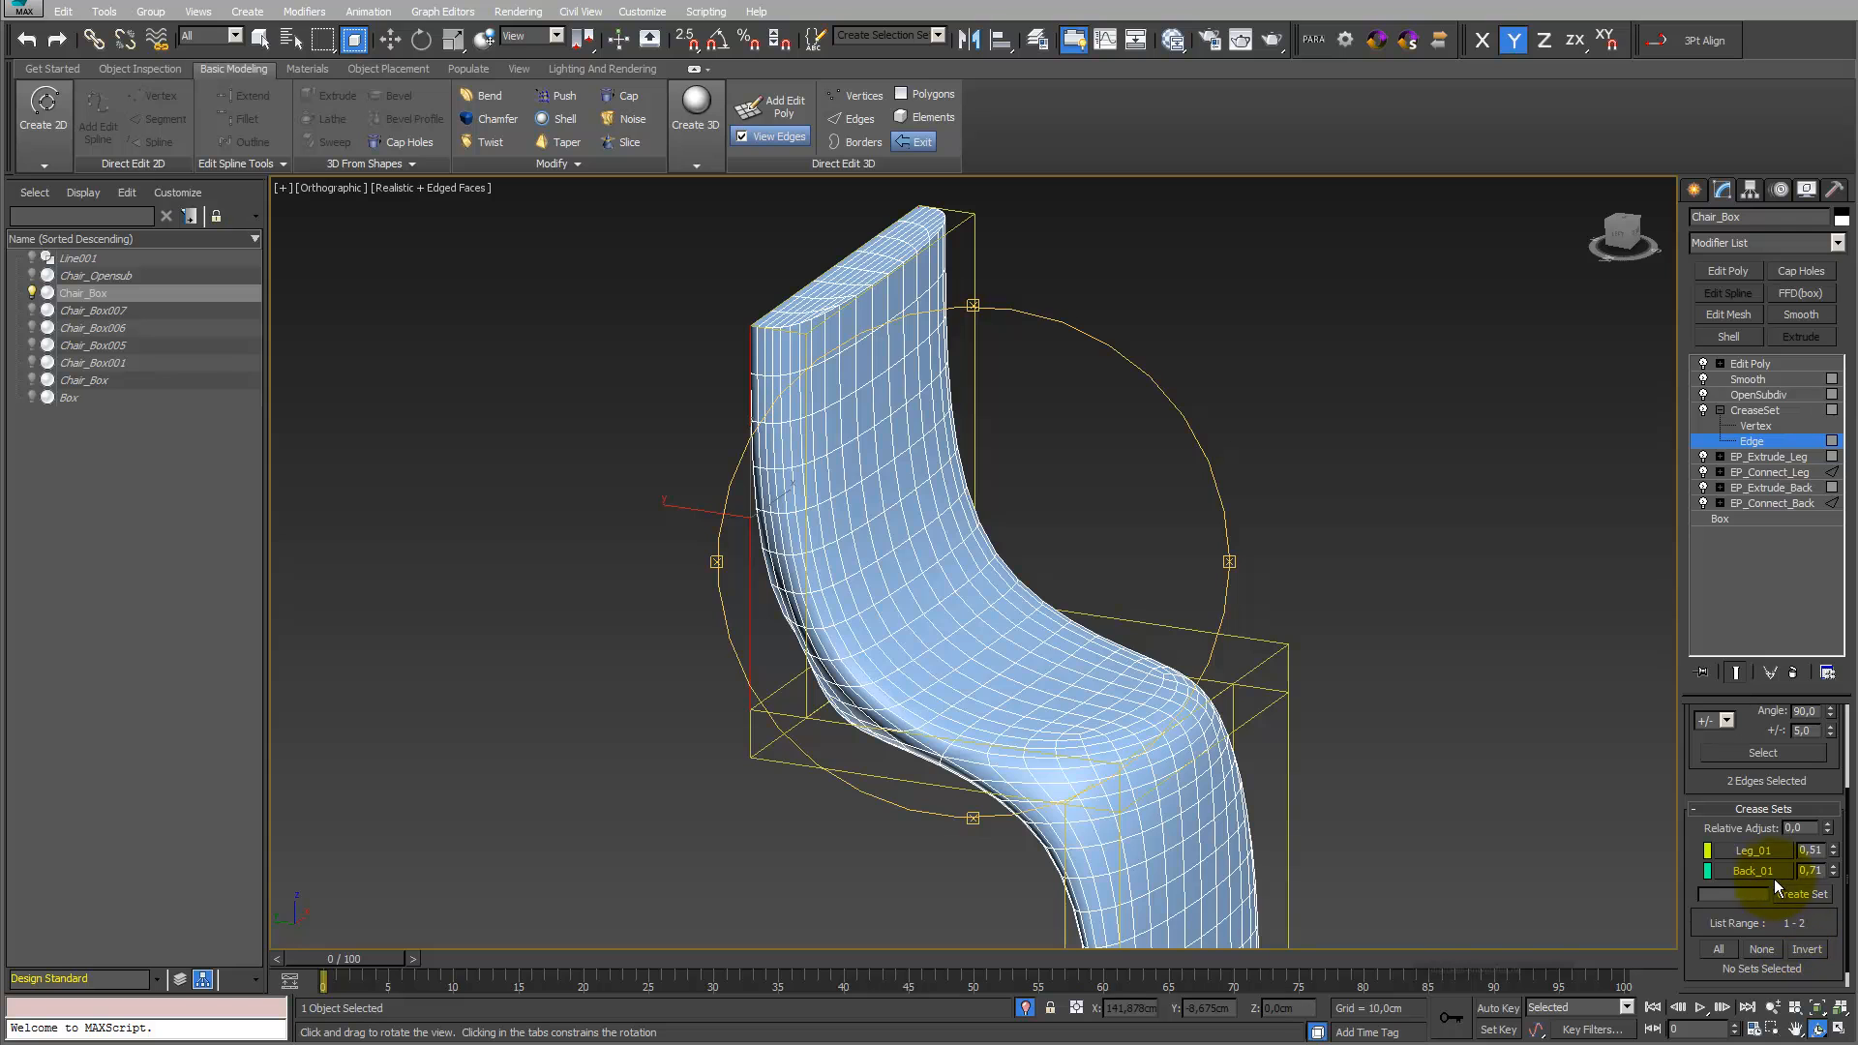
Select the edges belonging to the Back_01 crease set and open the set's editing options
right_click(1767, 868)
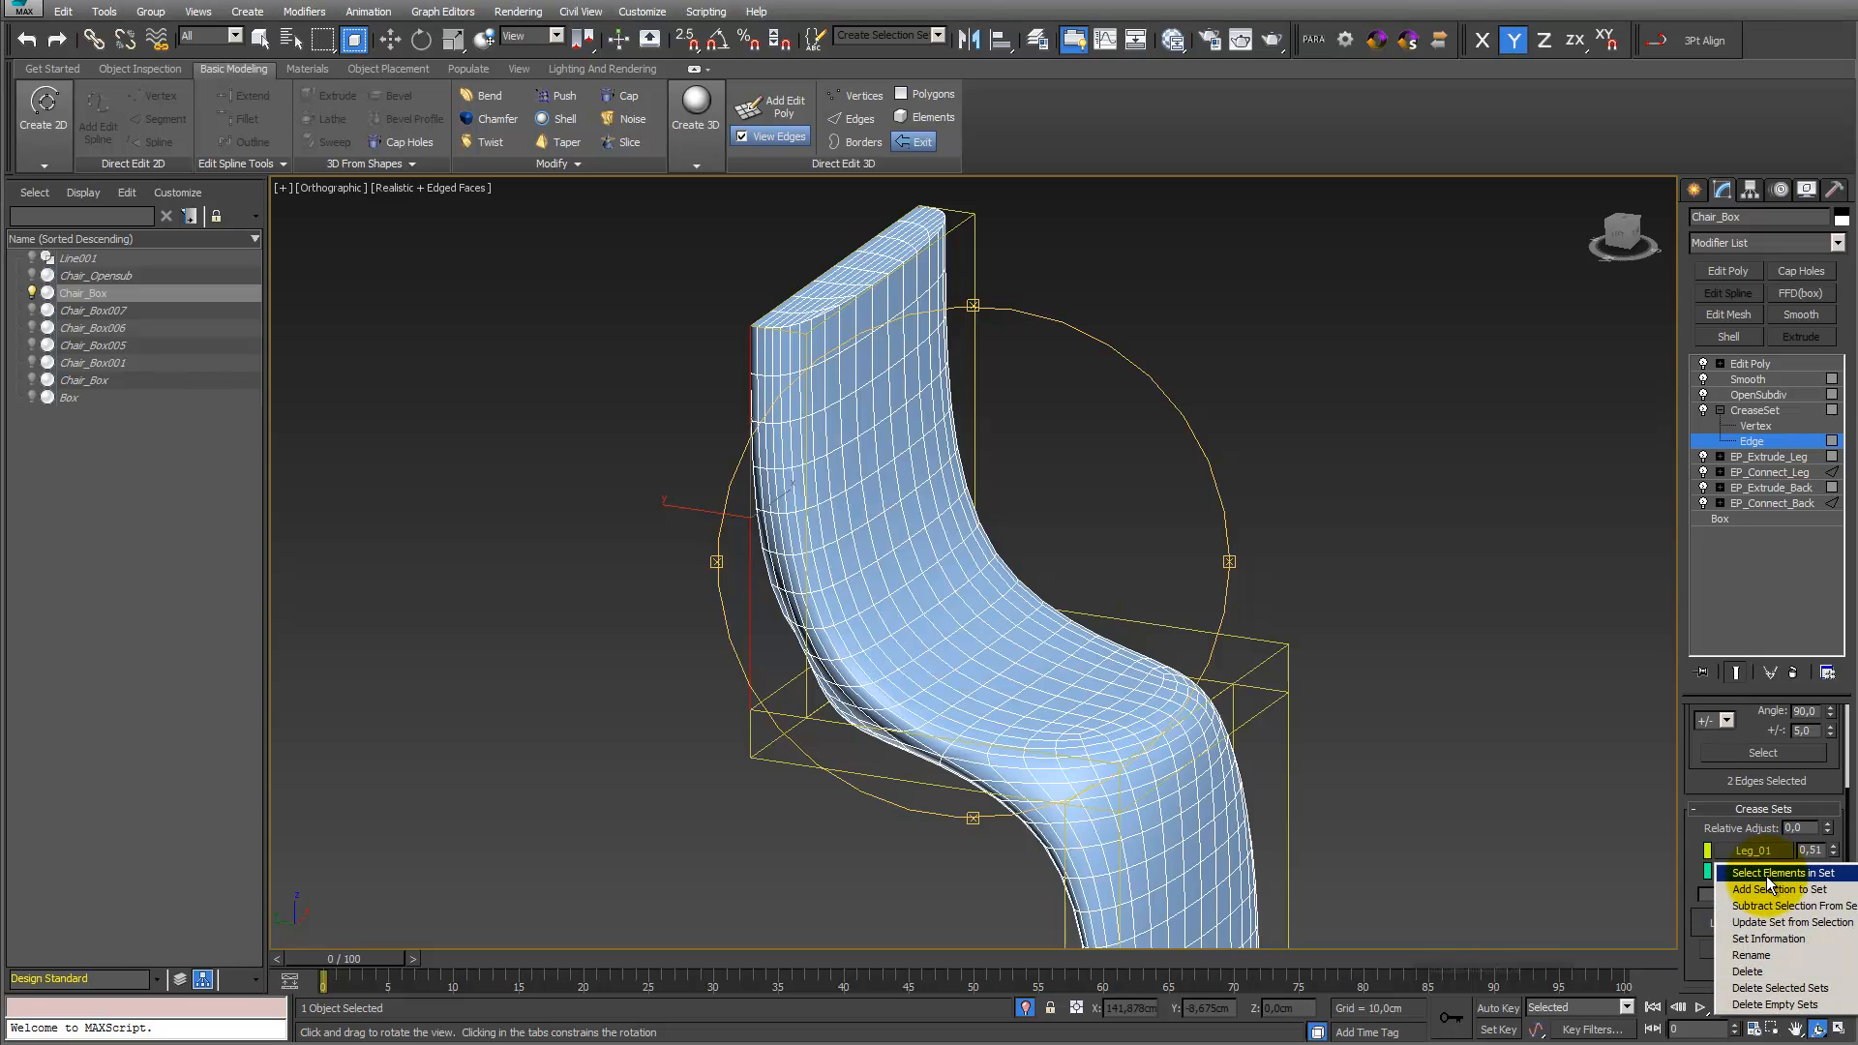
click(1767, 874)
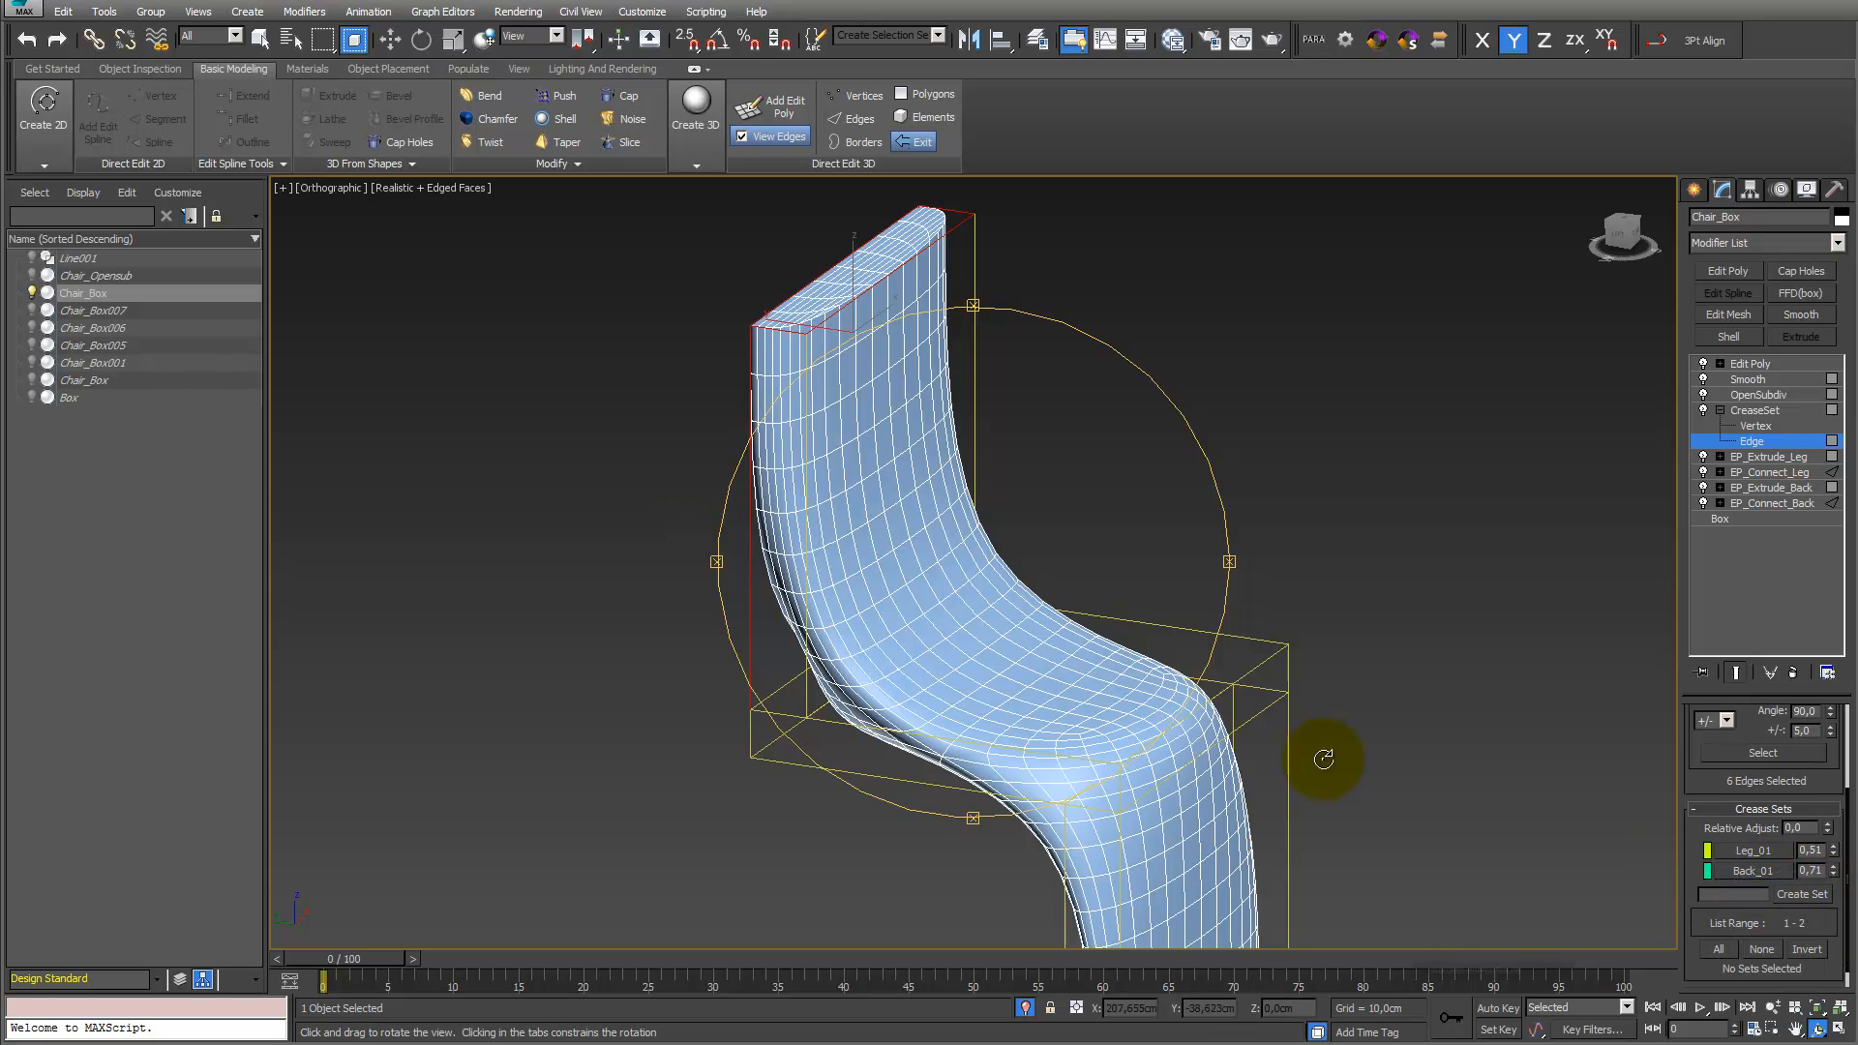
right_click(1763, 863)
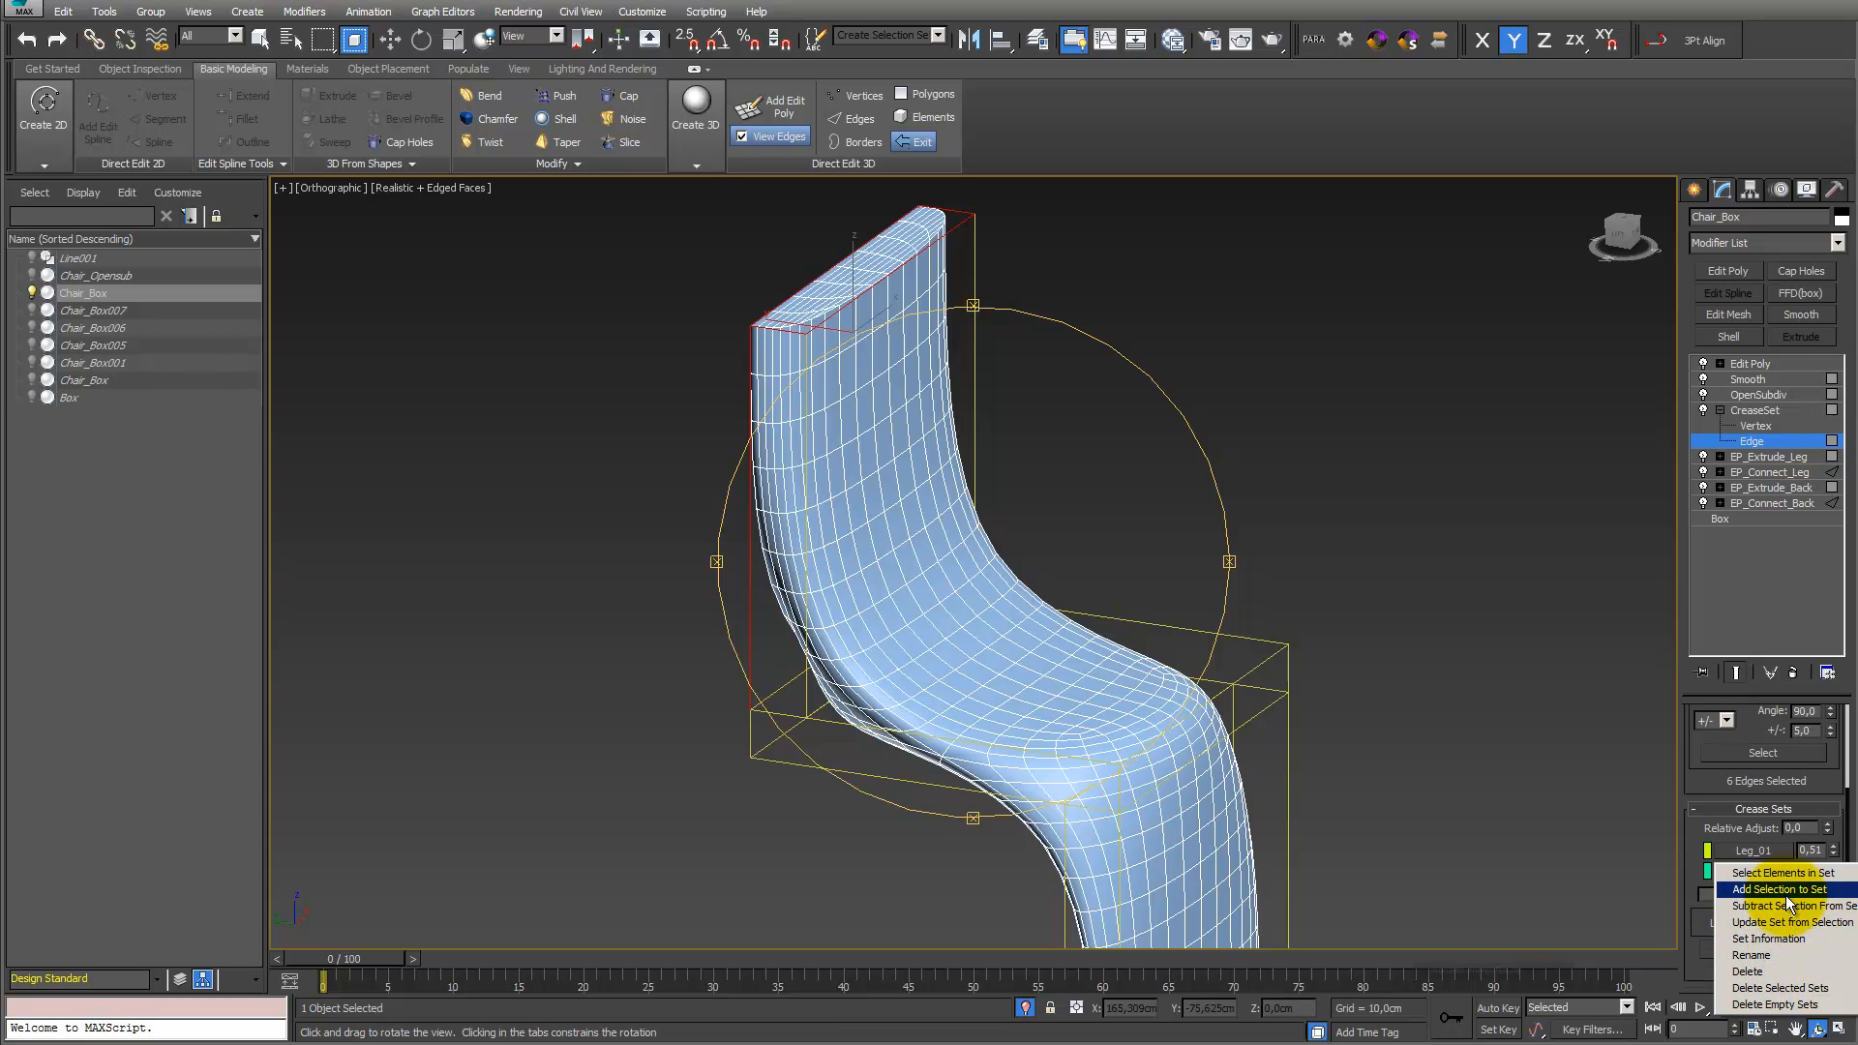
At CreaseSet's Vertex level, create a set named Front_01 from the seat's two upper front vertices and set its crease value to 0,1
click(1756, 427)
middle_drag(1316, 699, 1290, 642)
scroll(1312, 674, up, 2)
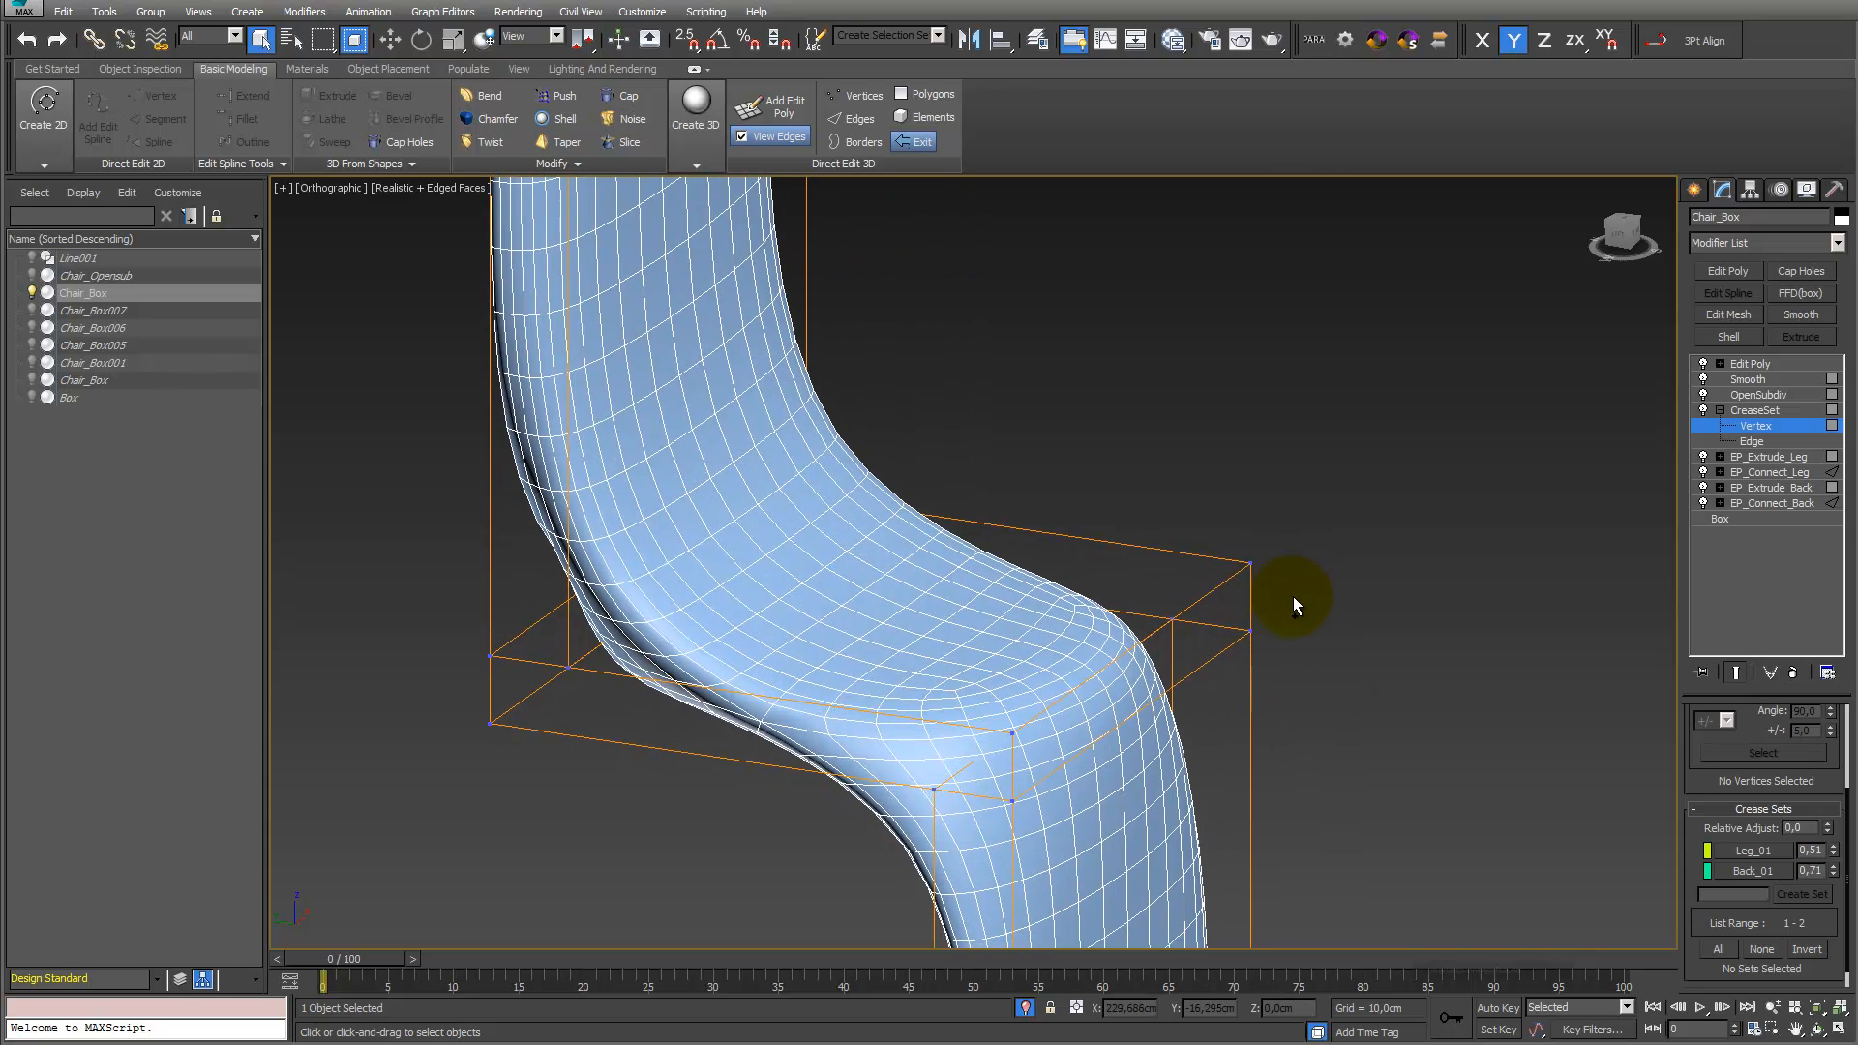
click(1249, 562)
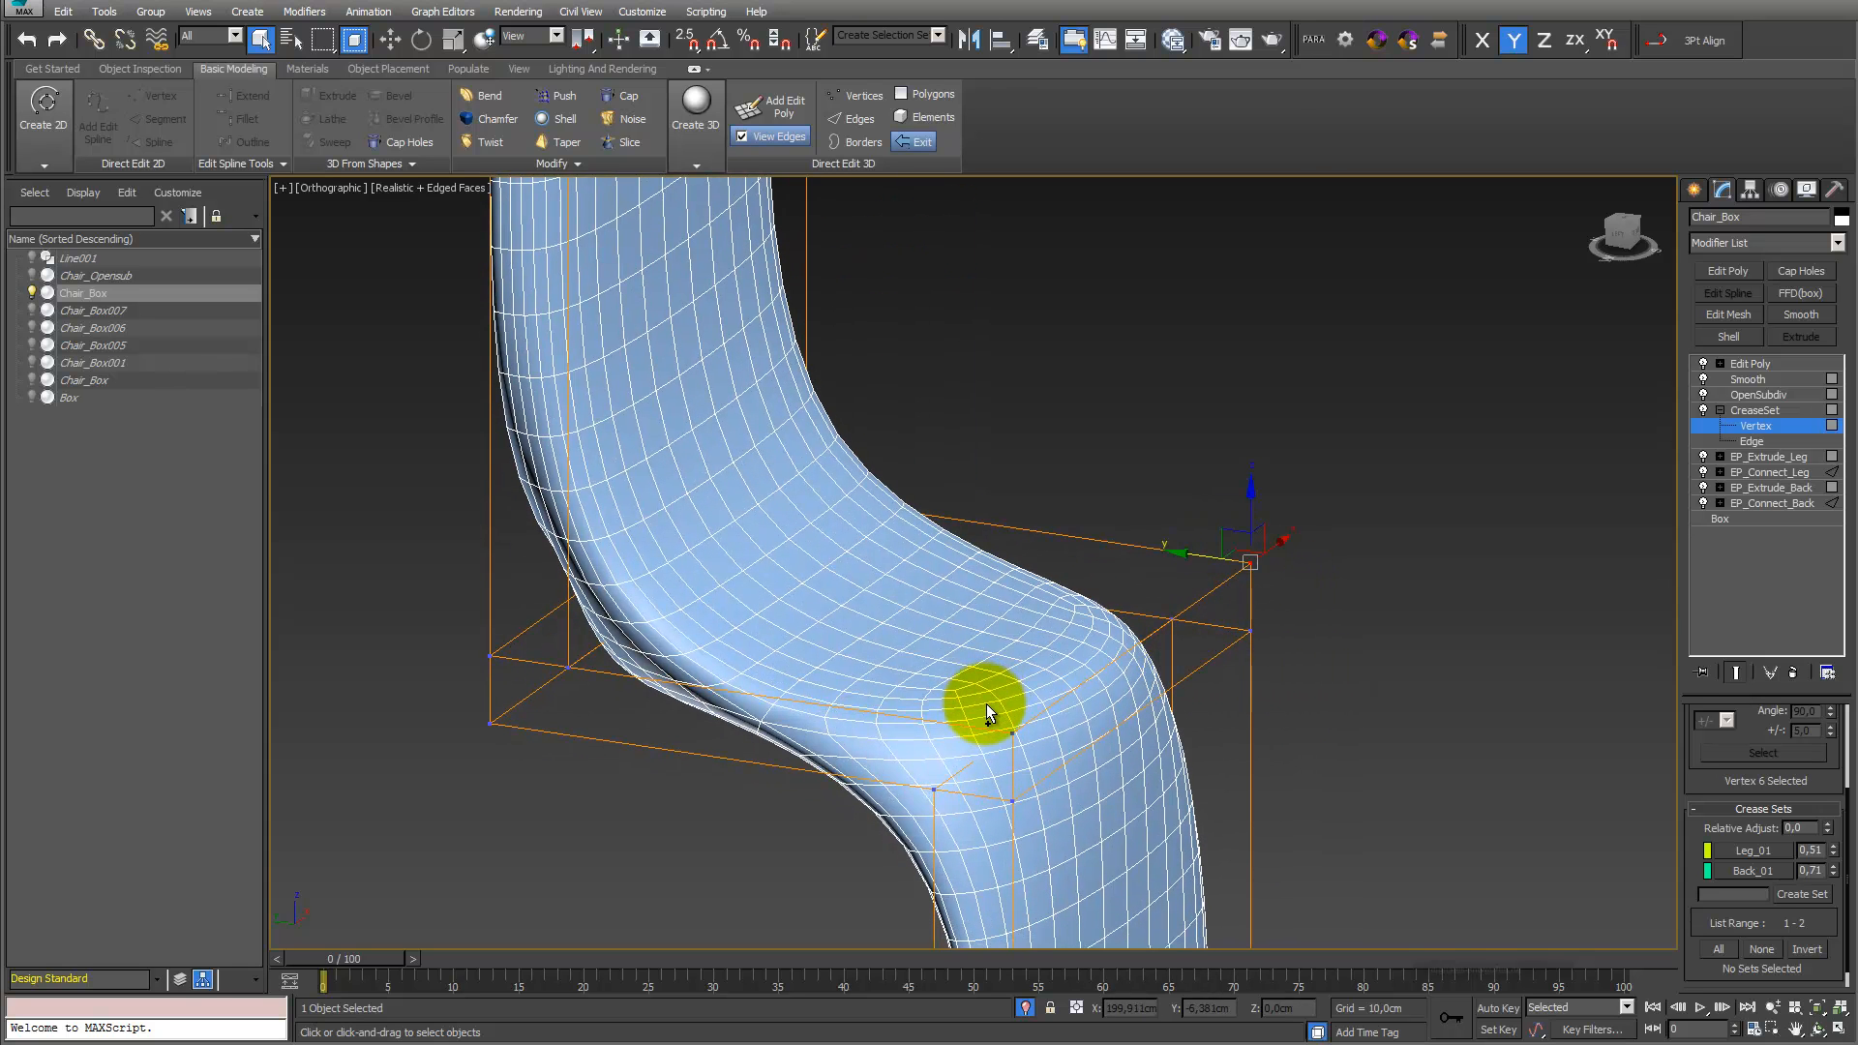
ctrl+click(1015, 731)
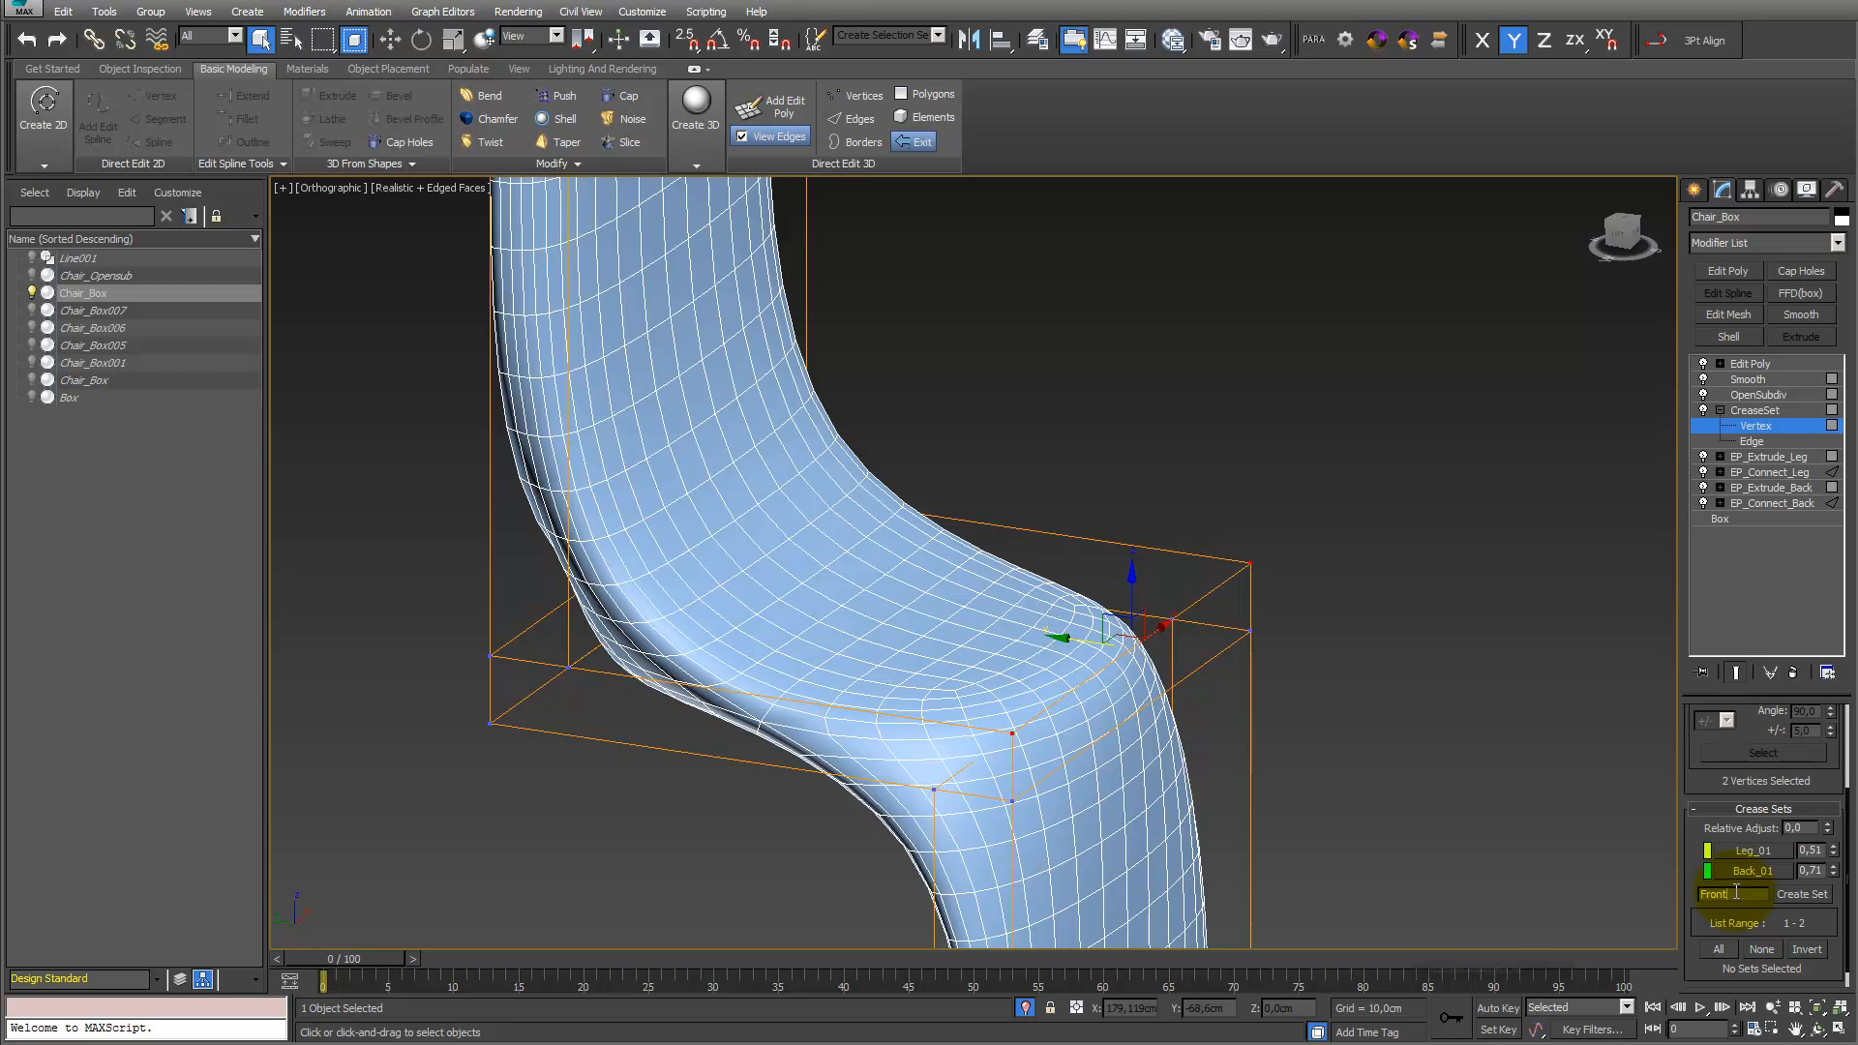
text(1)
key(Return)
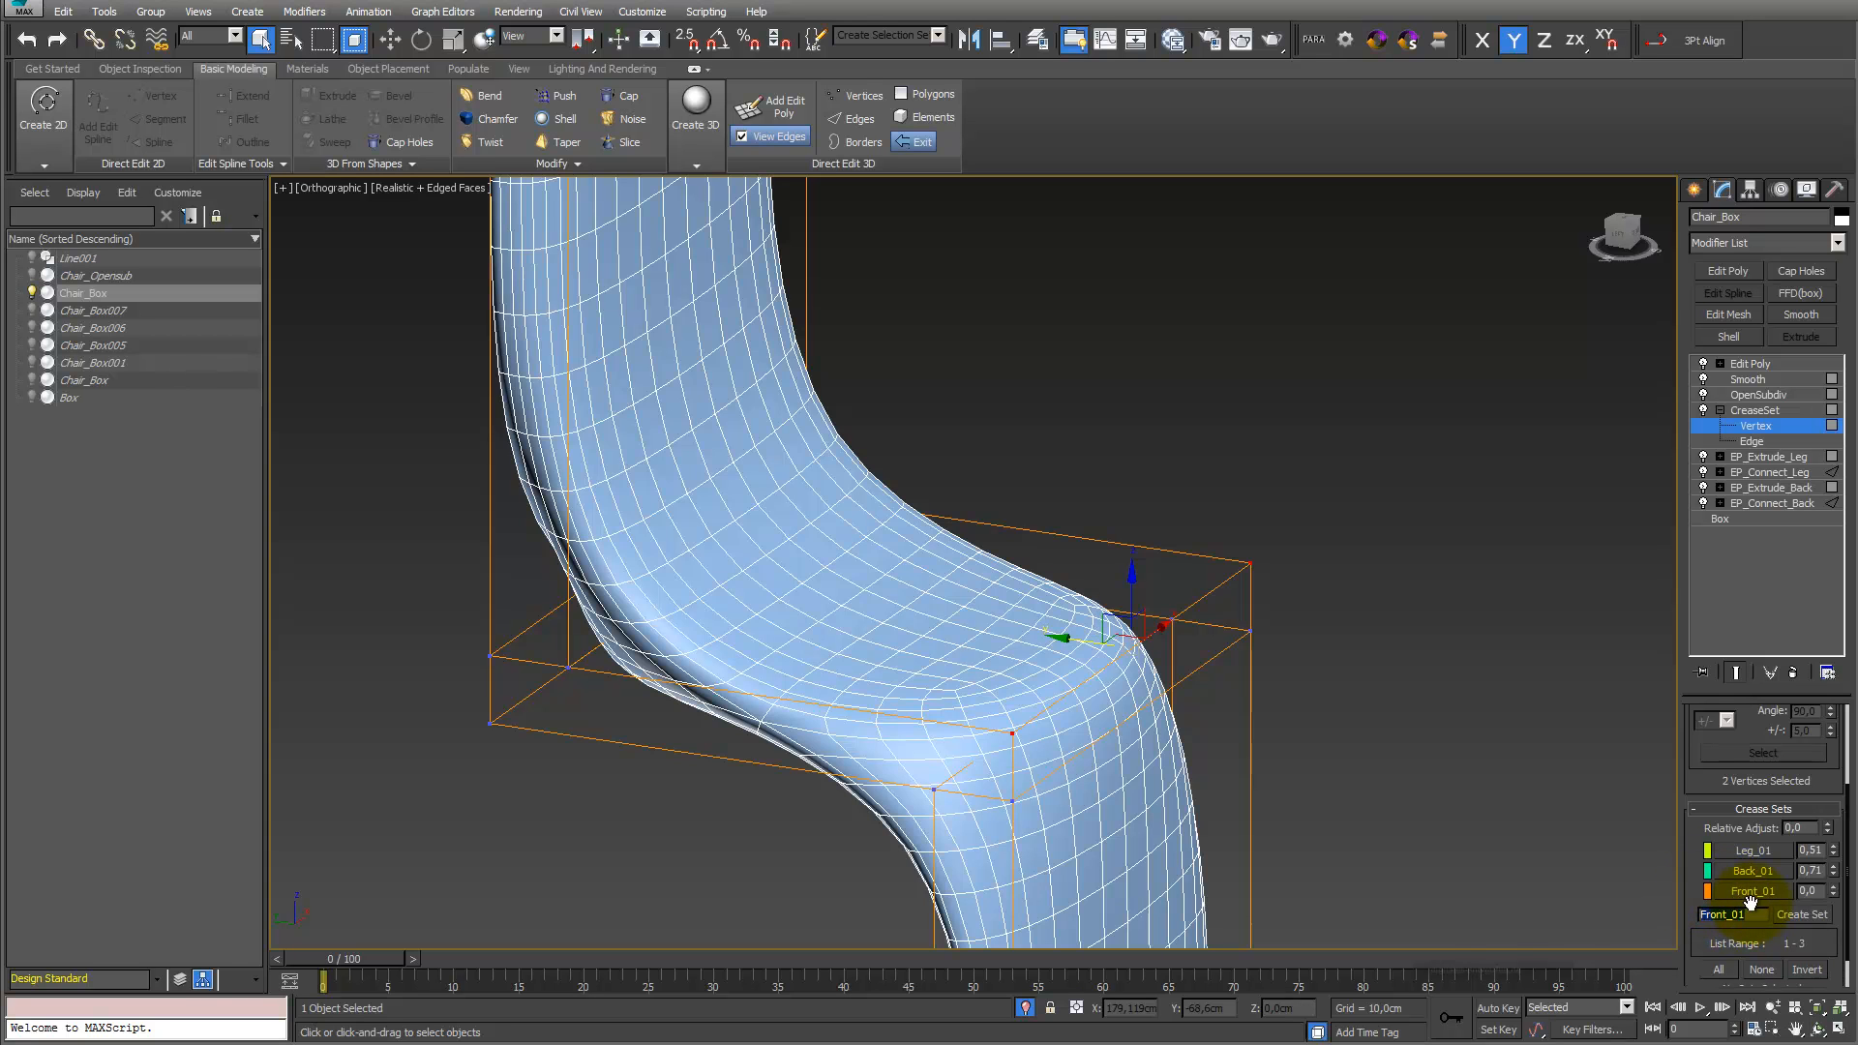
mouse_move(1837, 896)
mouse_down()
mouse_move(1835, 868)
mouse_move(1836, 901)
mouse_move(1836, 884)
mouse_up()
scroll(1074, 707, up, 3)
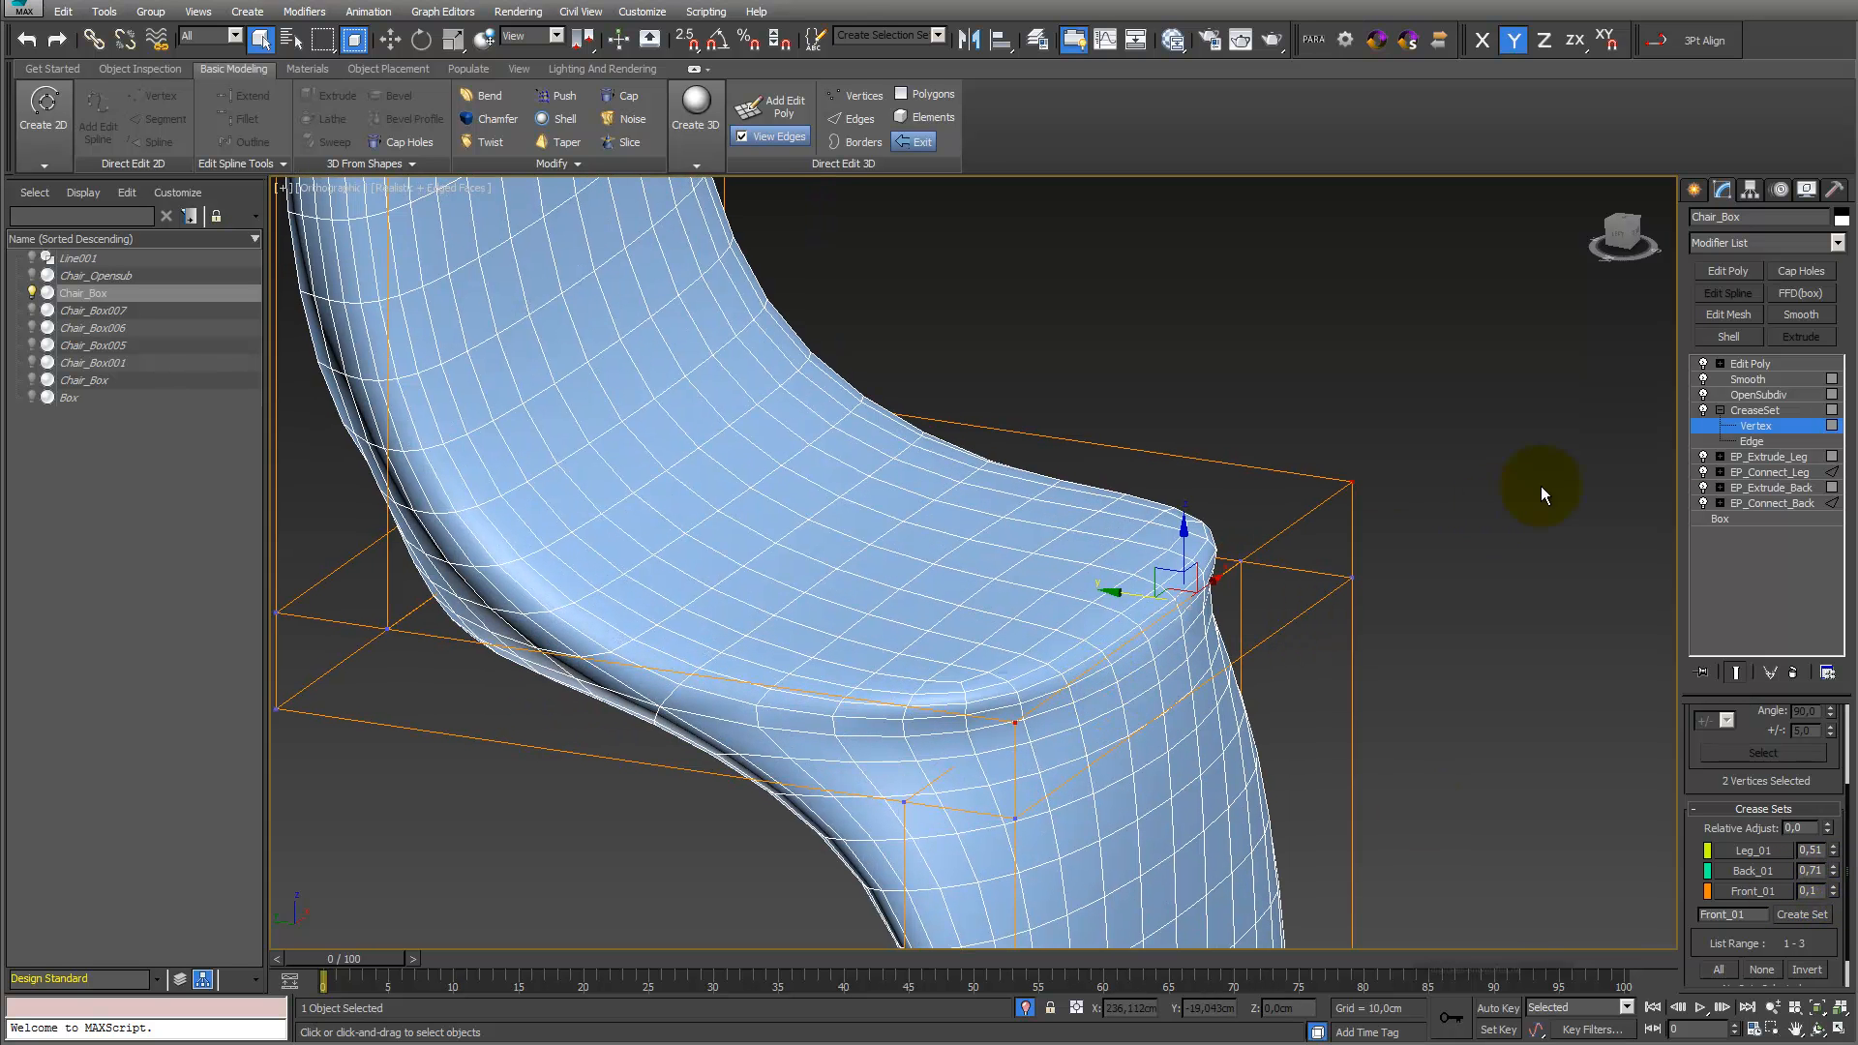
Raise the OpenSubdiv iterations to 5
click(1785, 393)
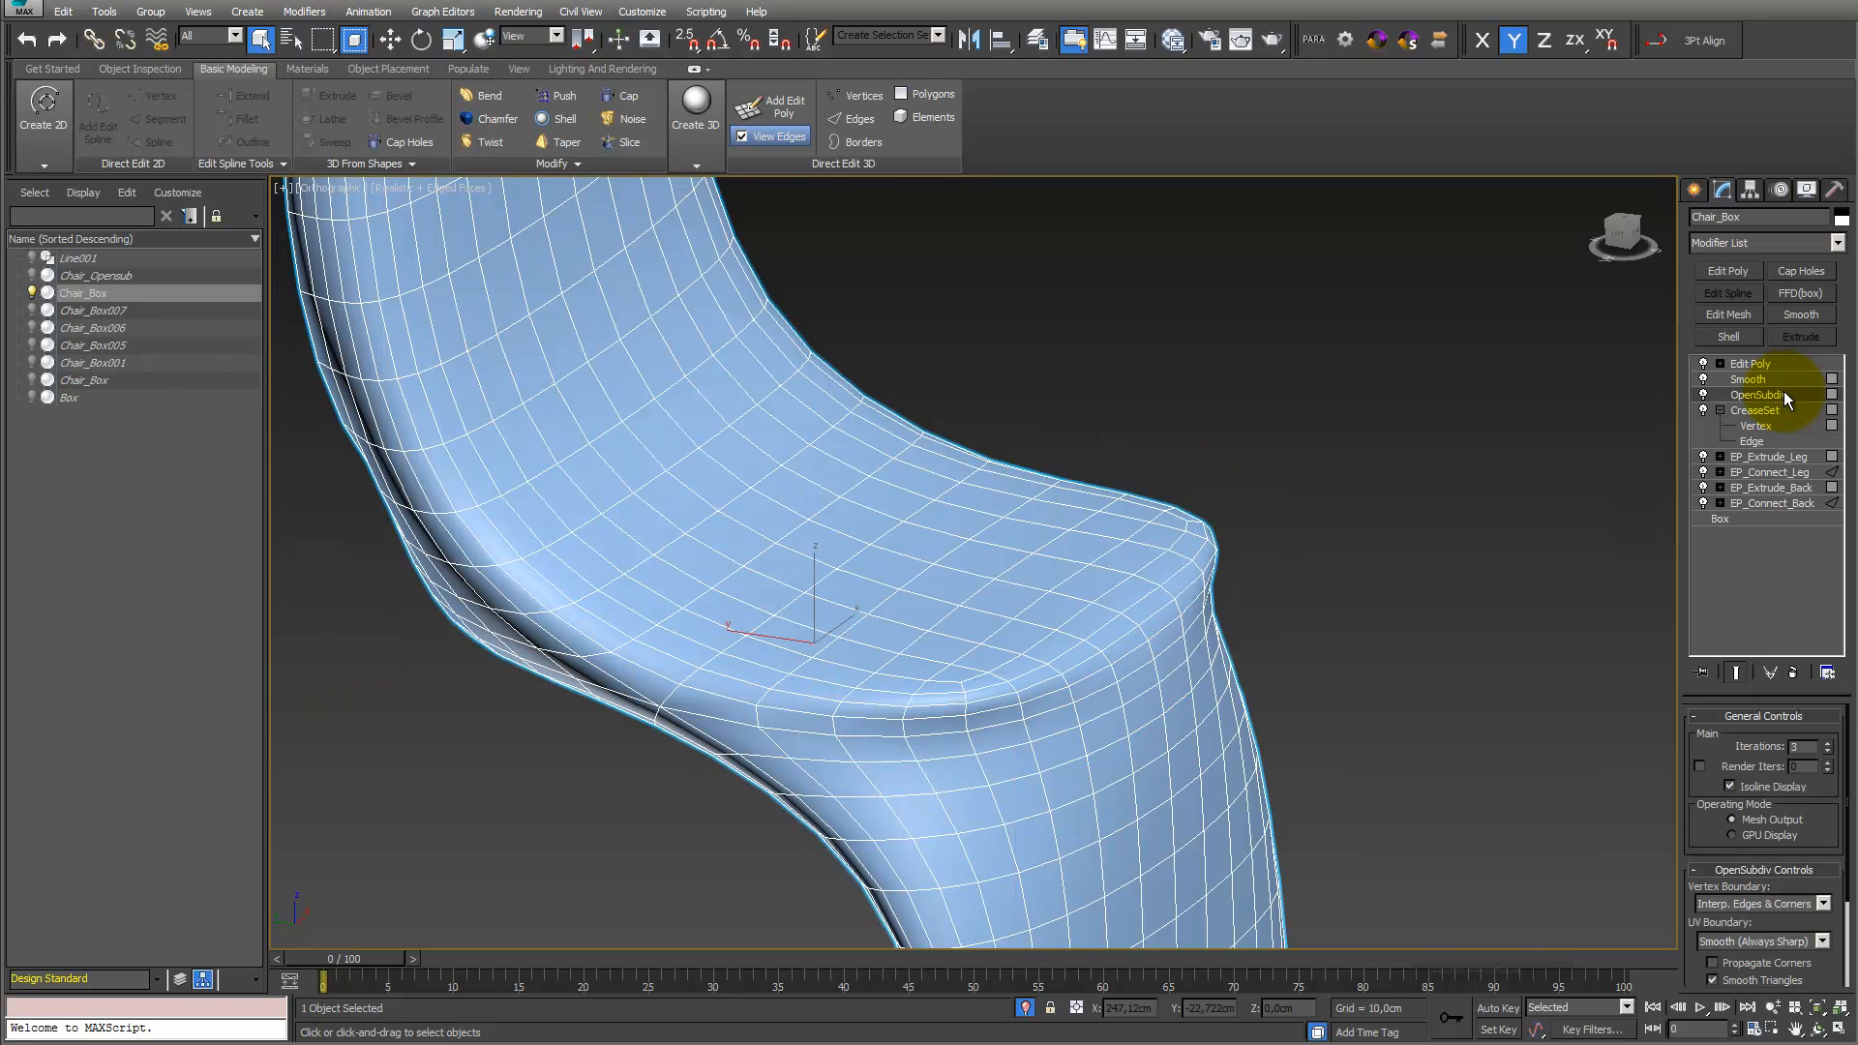
click(1833, 744)
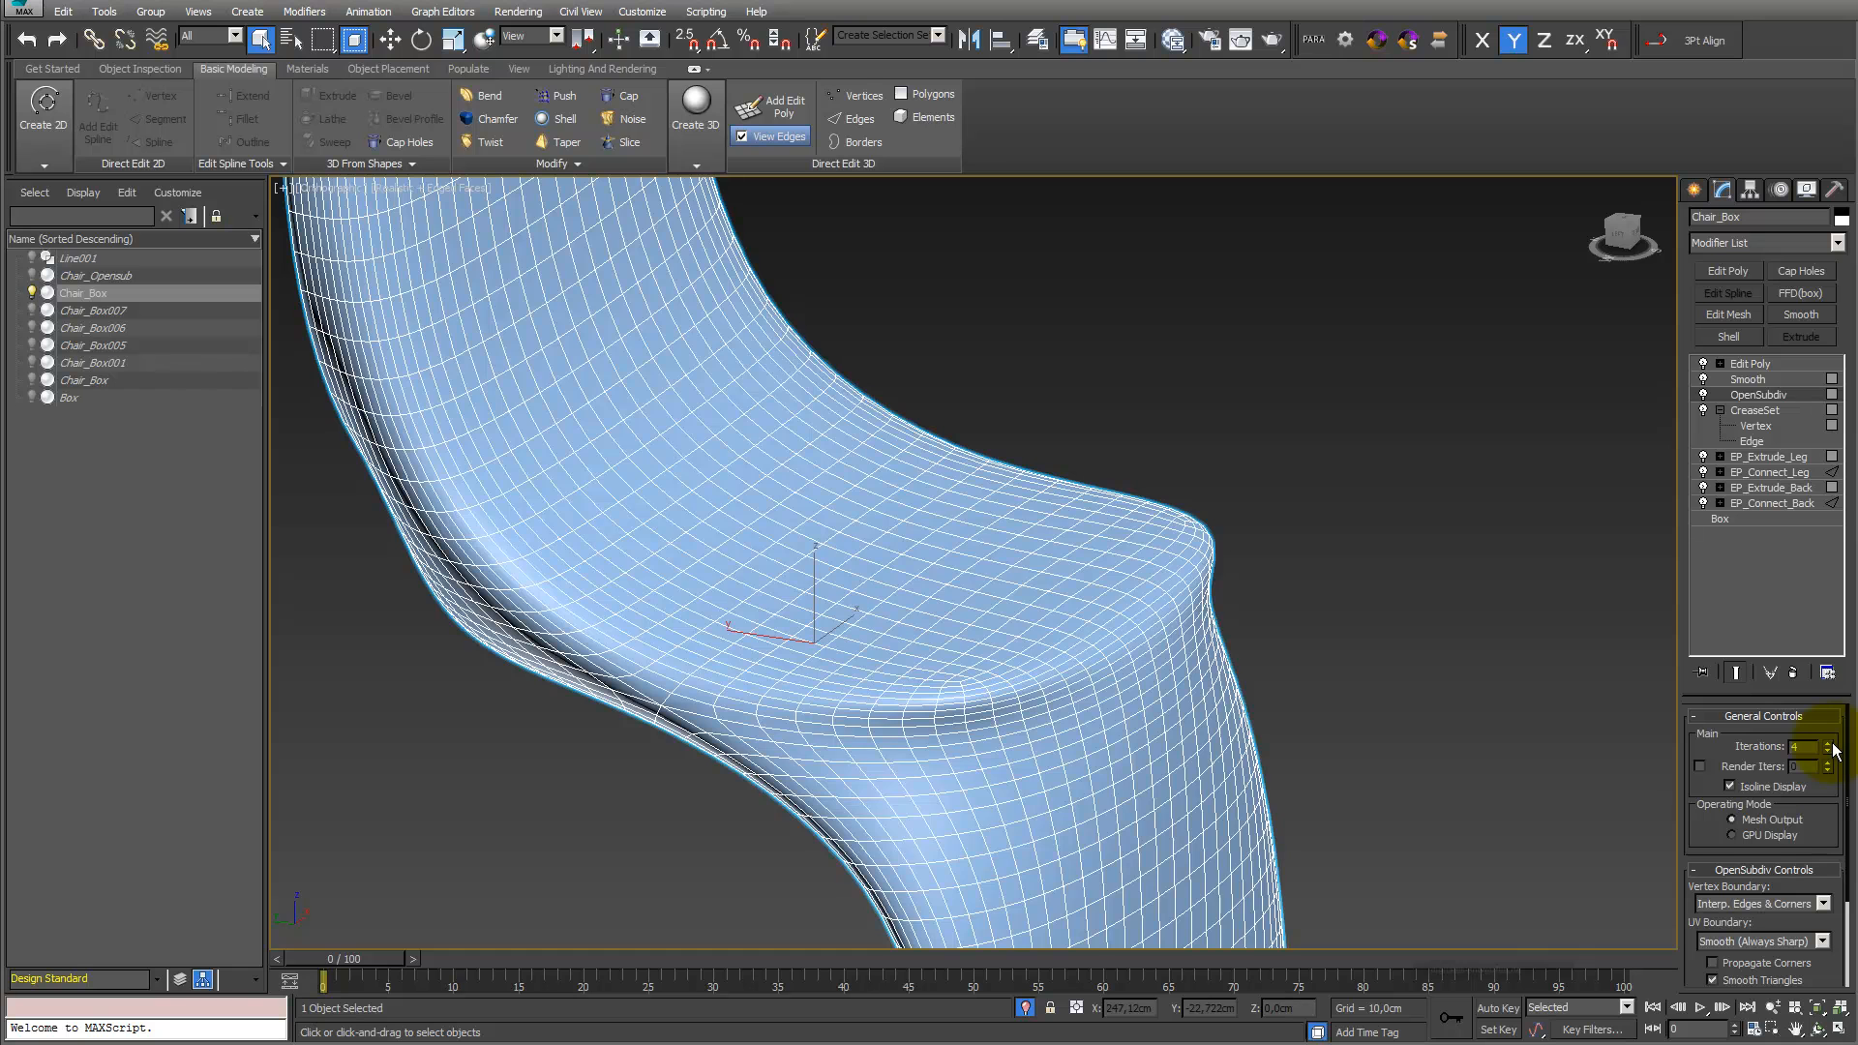
click(1832, 744)
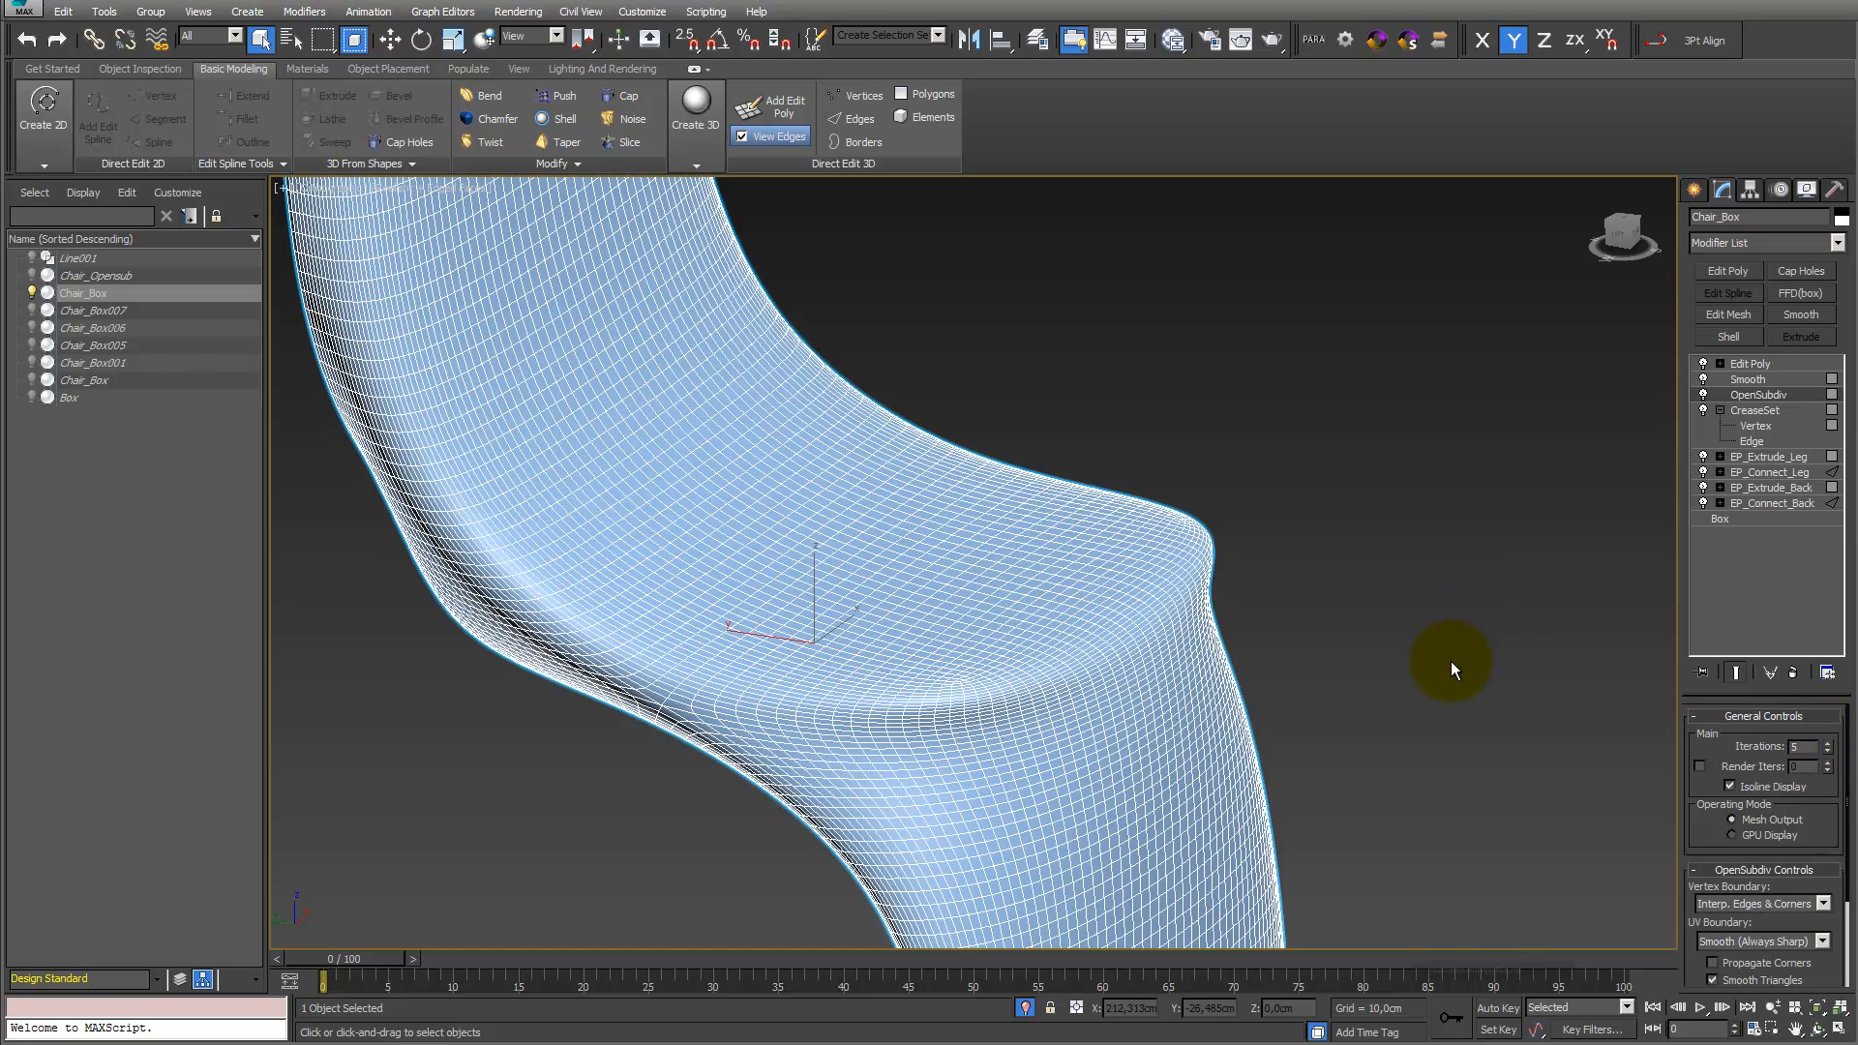
scroll(1350, 660, down, 3)
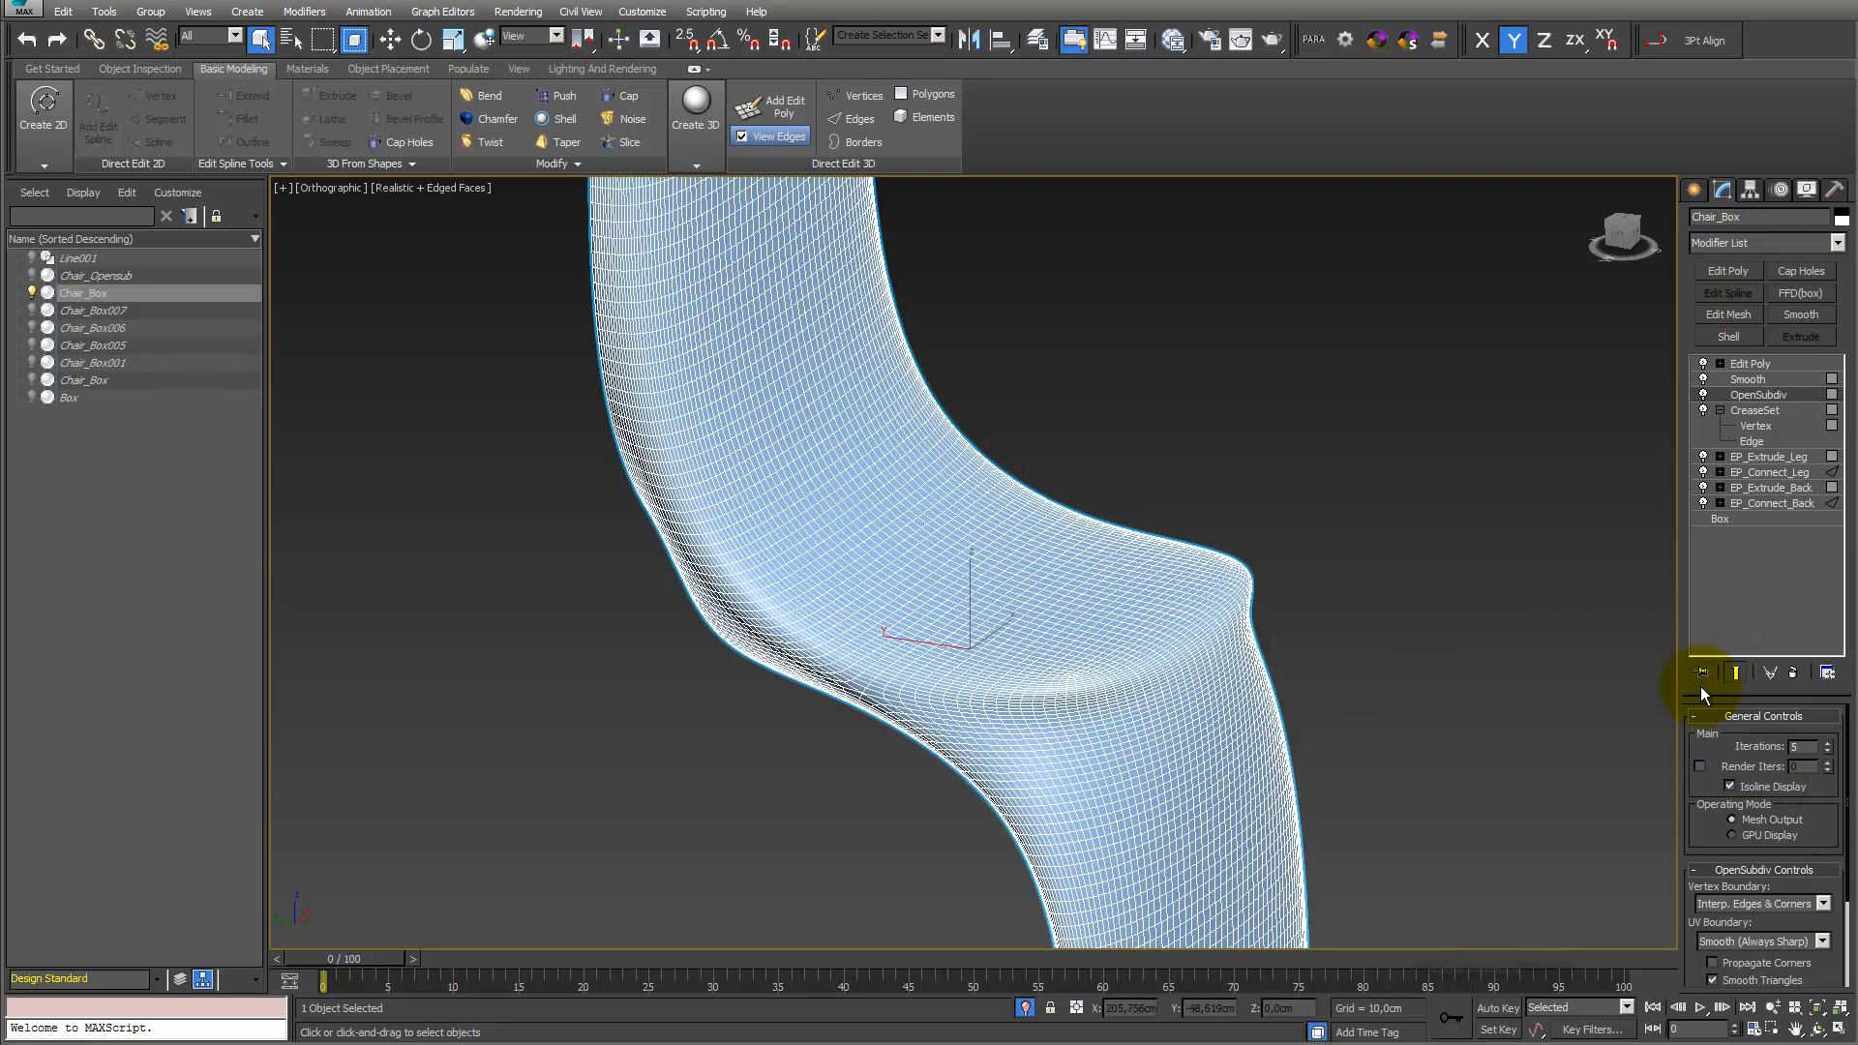
Compare the chair with the Edit Poly modifier turned off and on, and reduce the OpenSubdiv iterations
click(1703, 365)
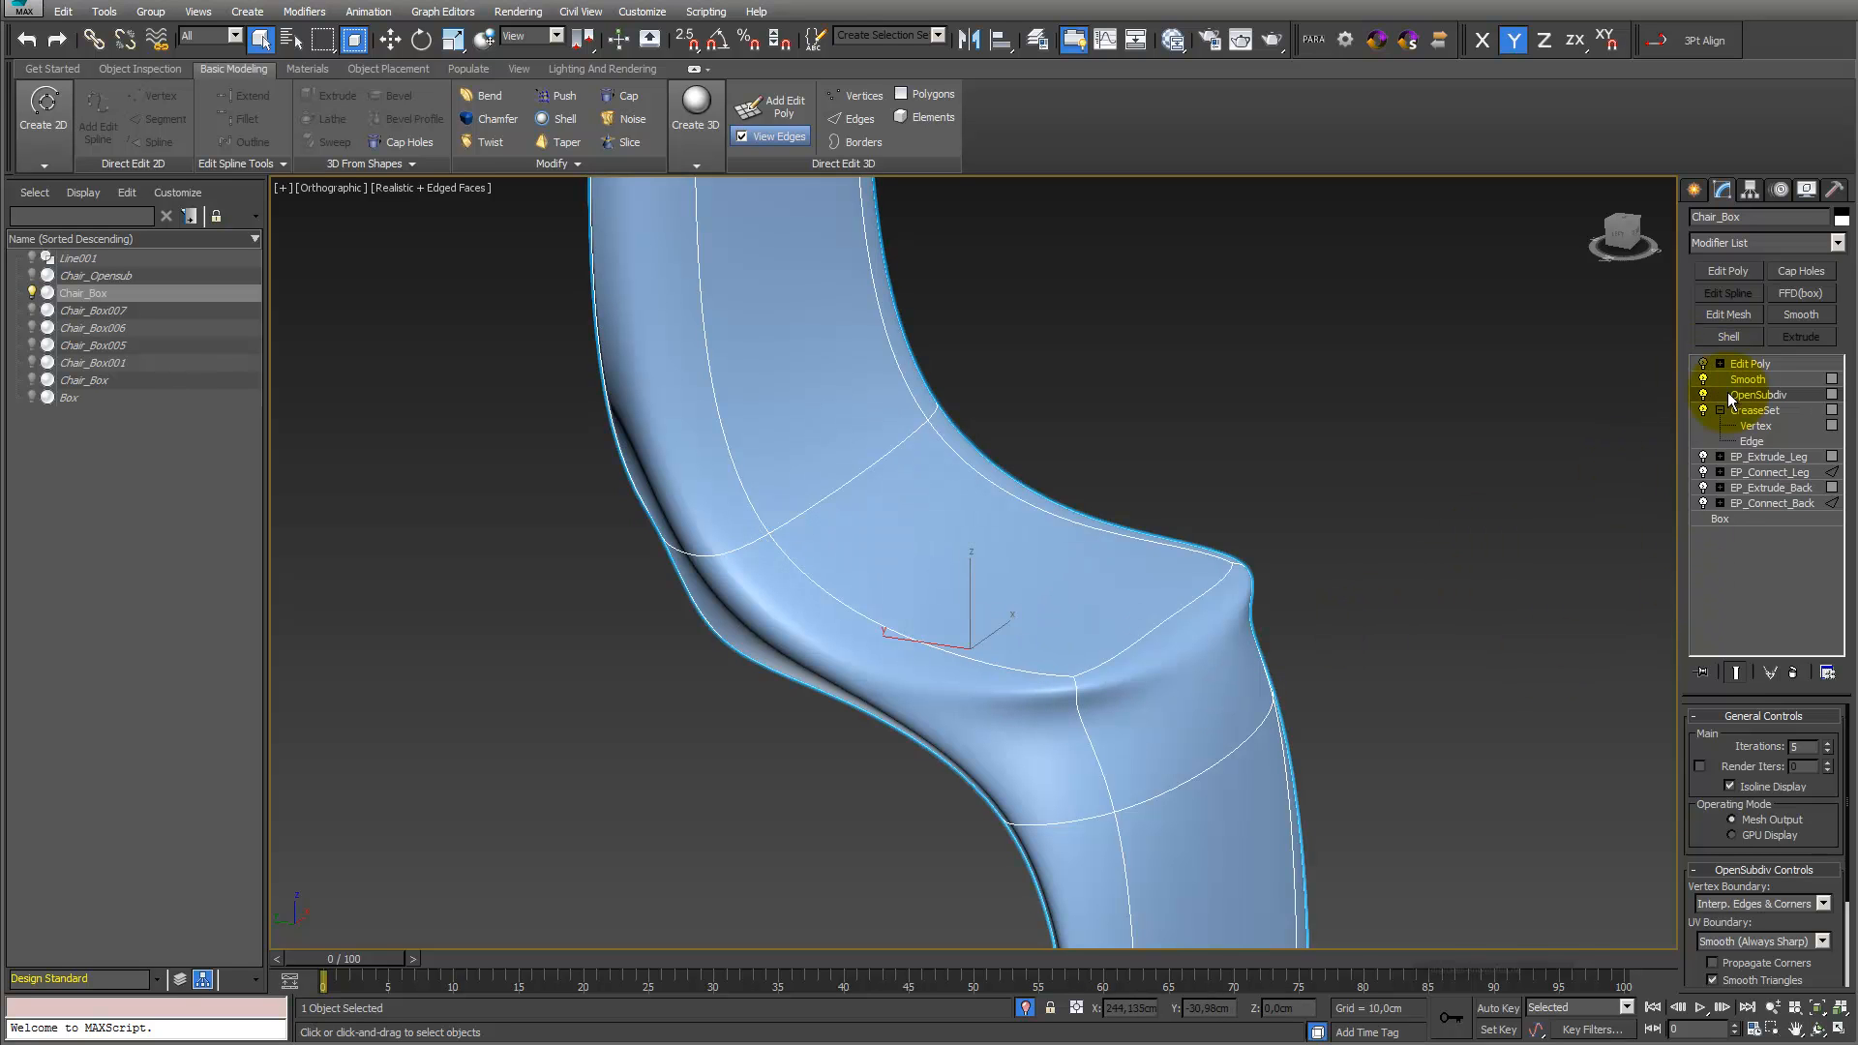
click(1703, 365)
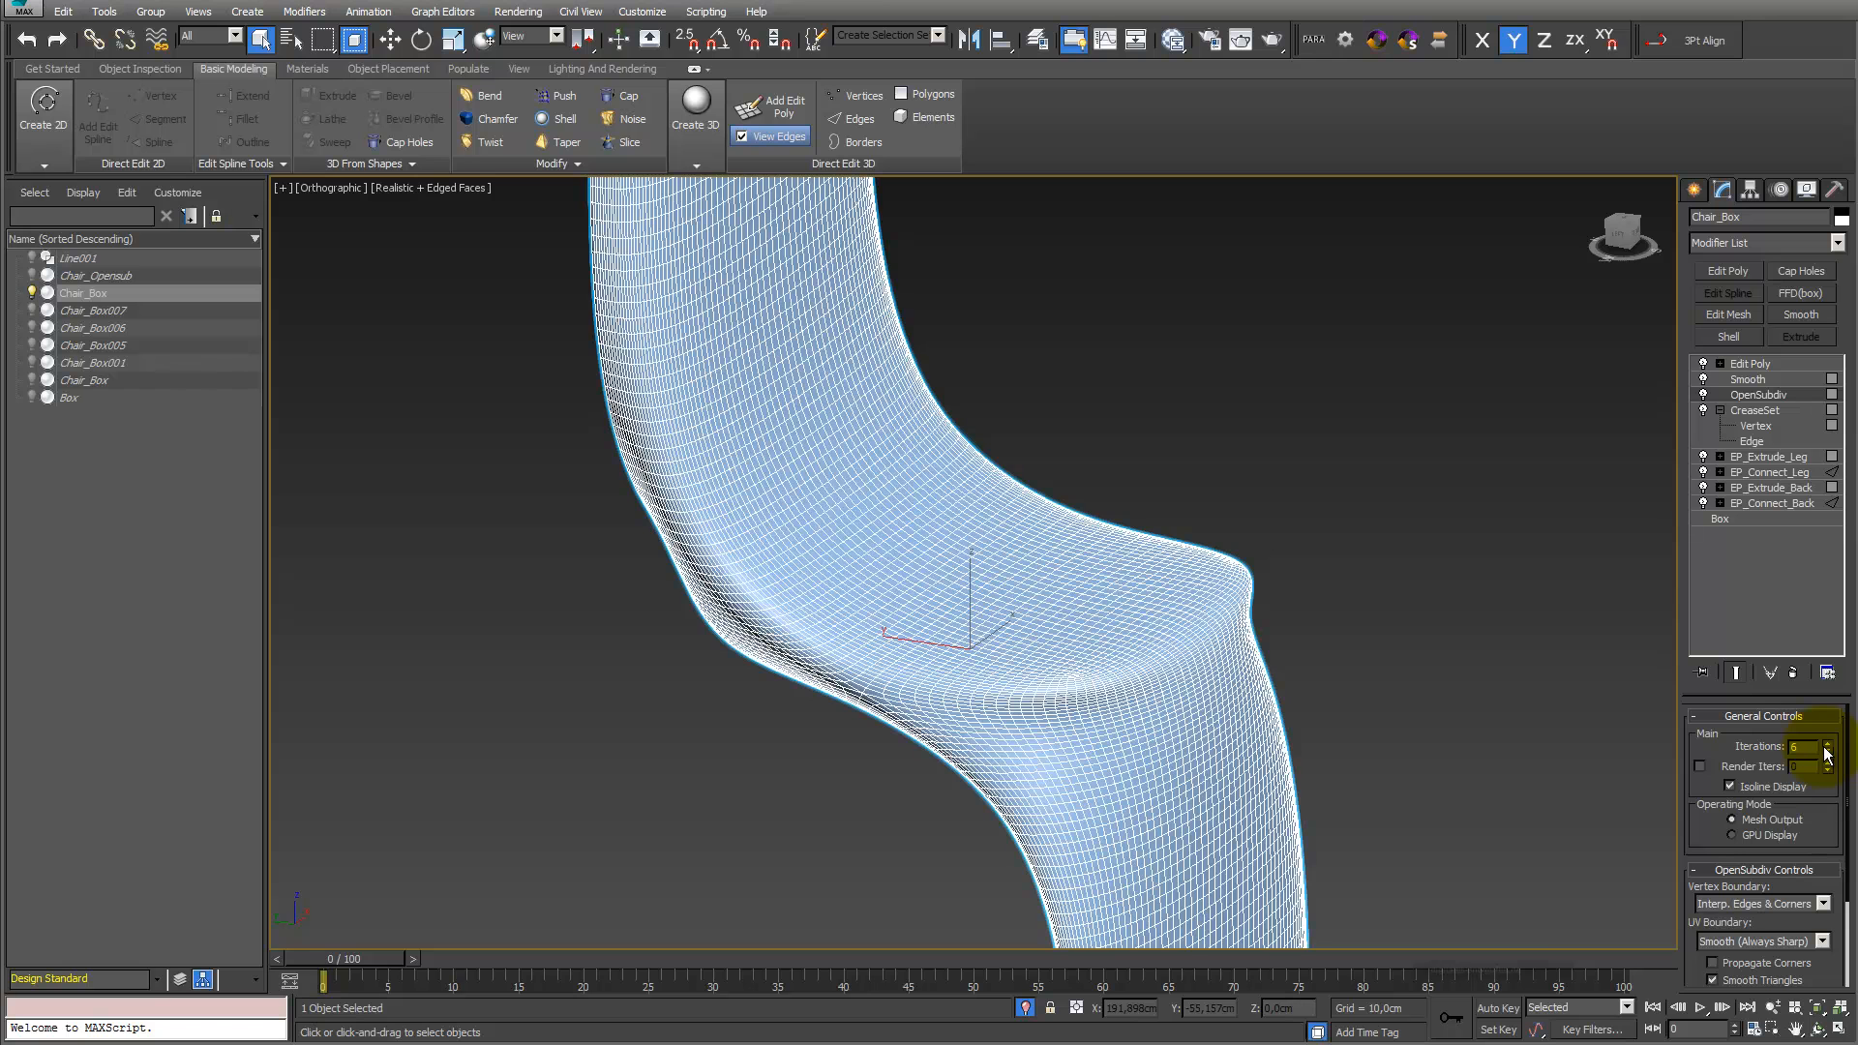
click(1827, 752)
click(1828, 752)
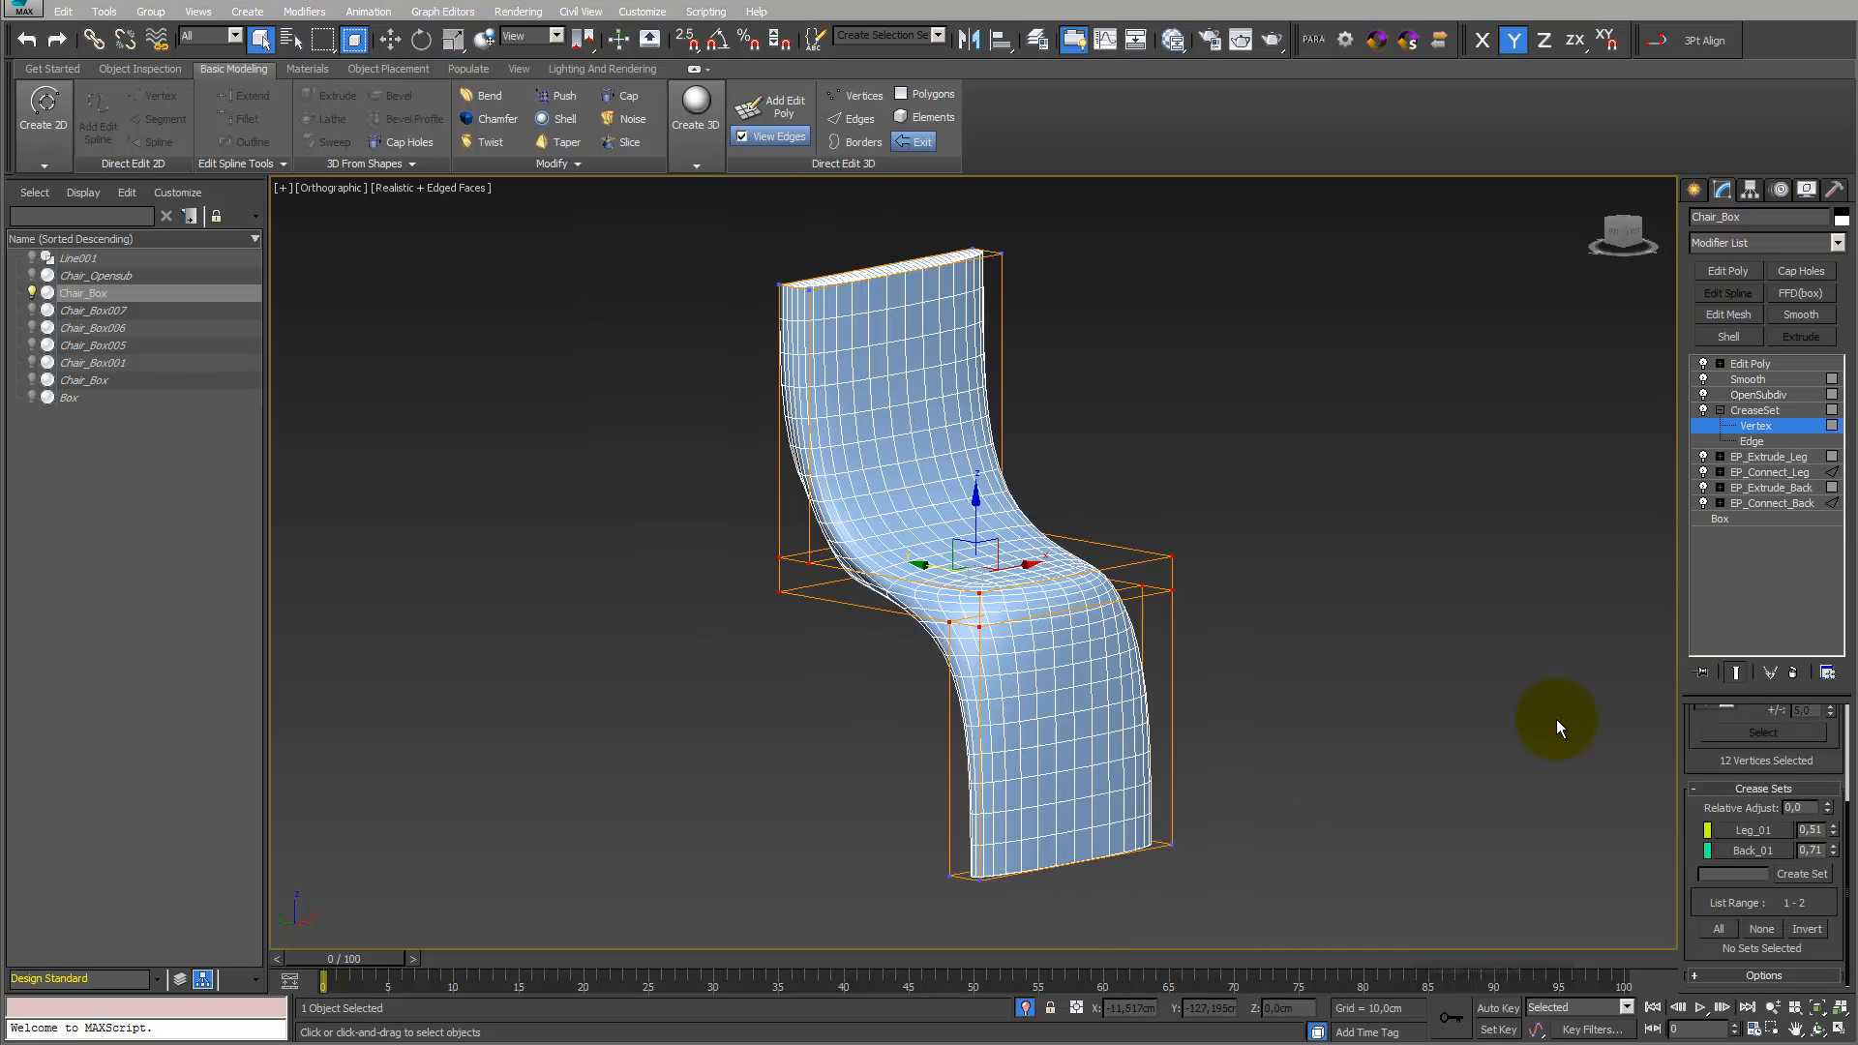
At CreaseSet's Edge level, switch to crossing selection and select the edges along the left side of the seat, including those that touch it
click(1749, 441)
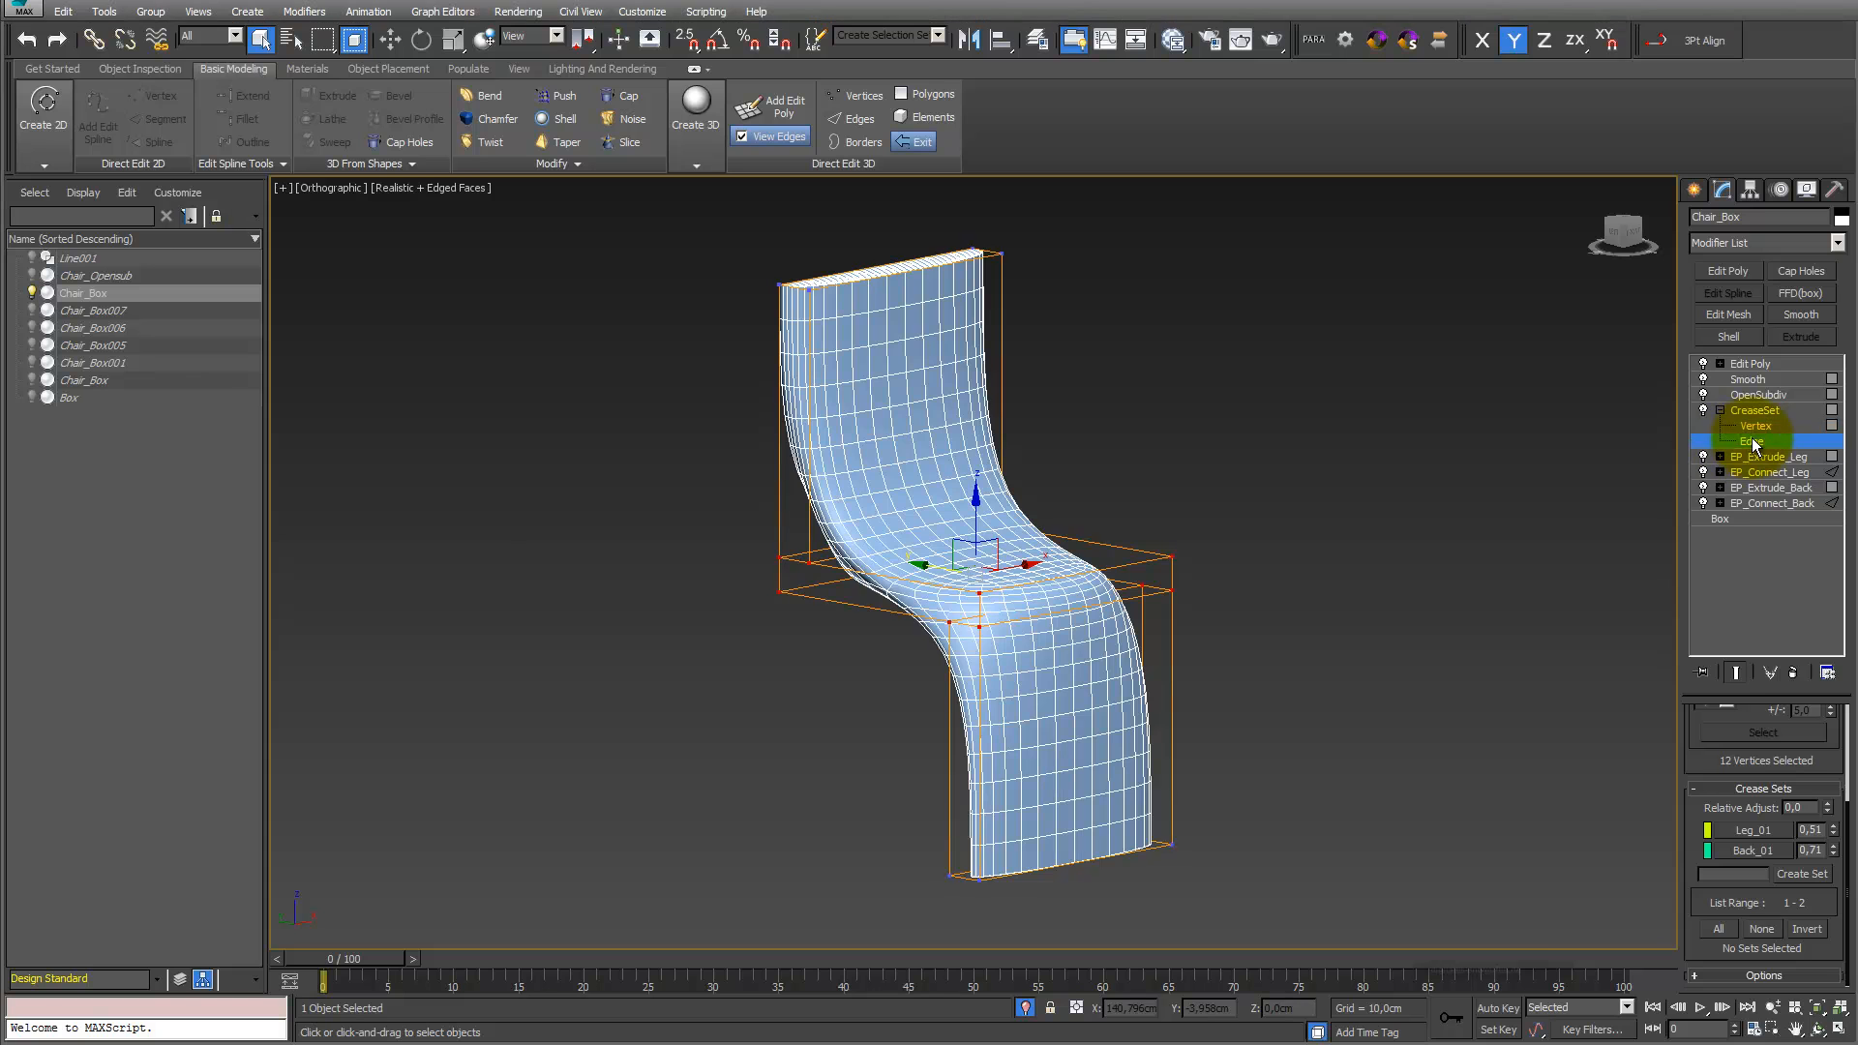
click(749, 513)
drag(851, 528, 990, 659)
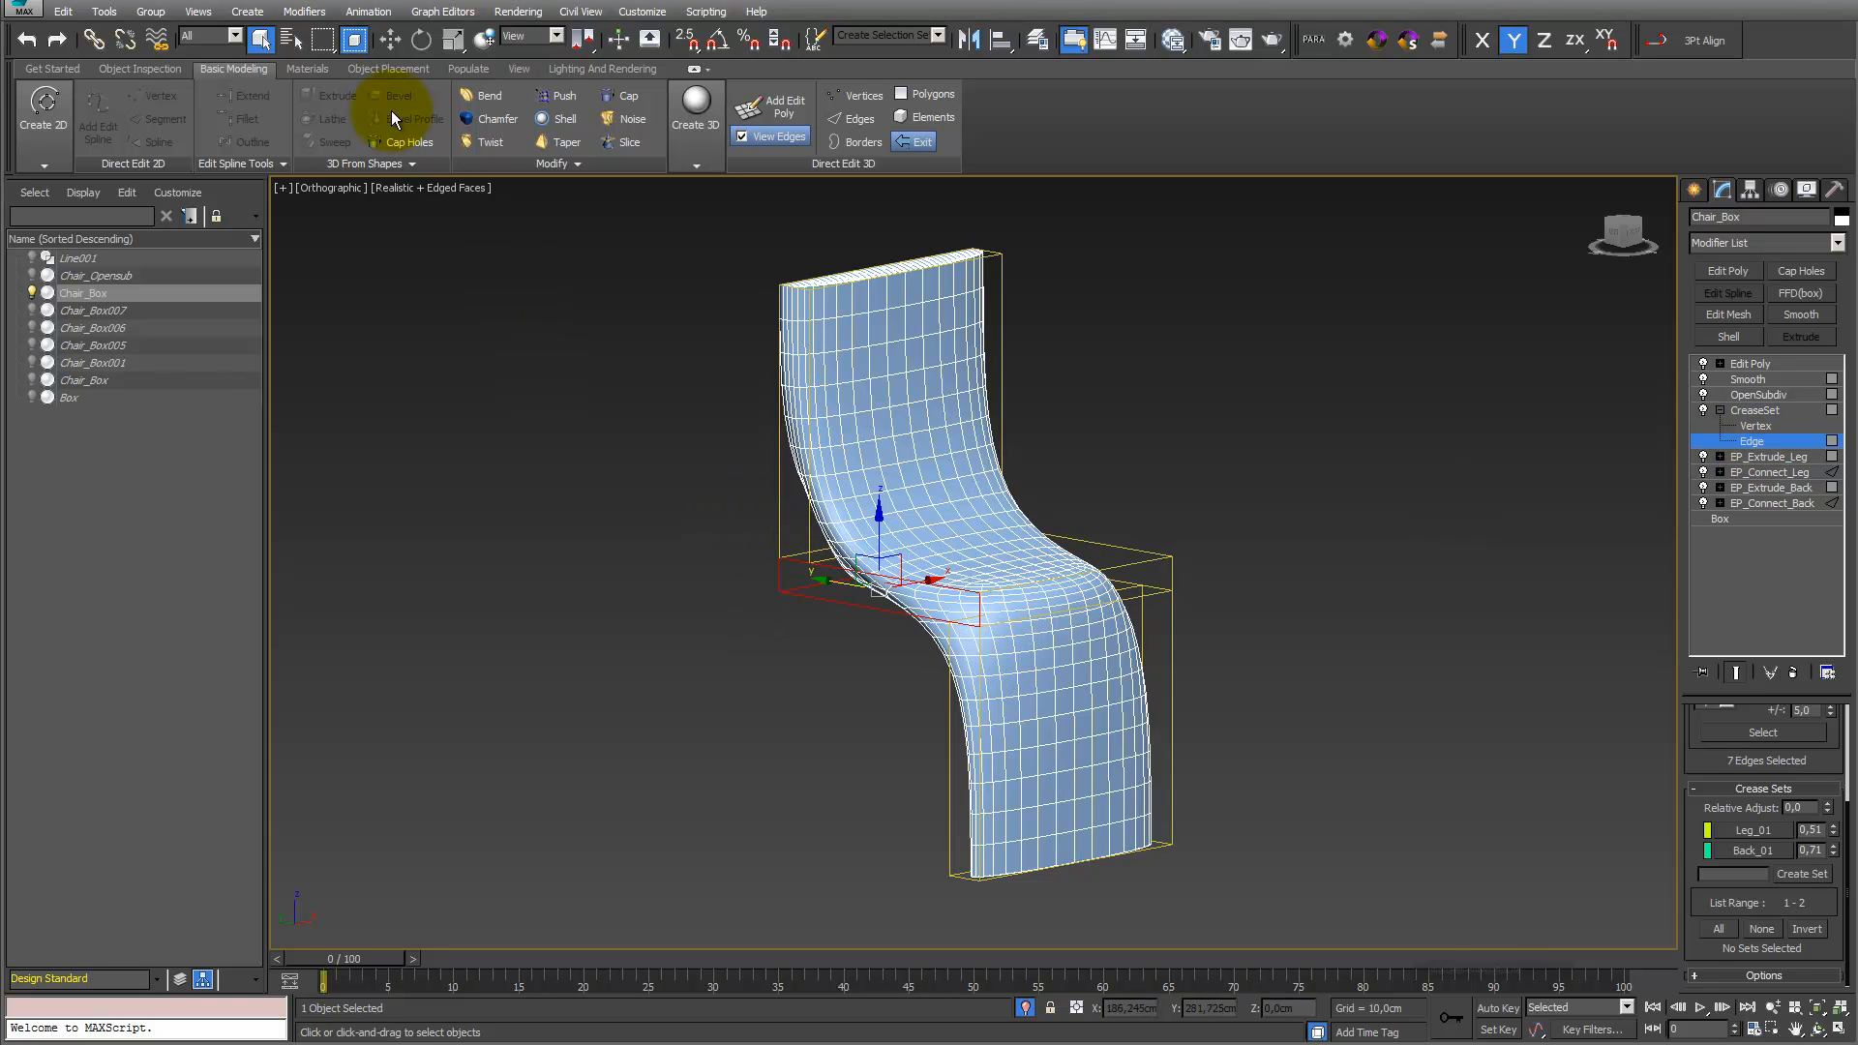
click(354, 40)
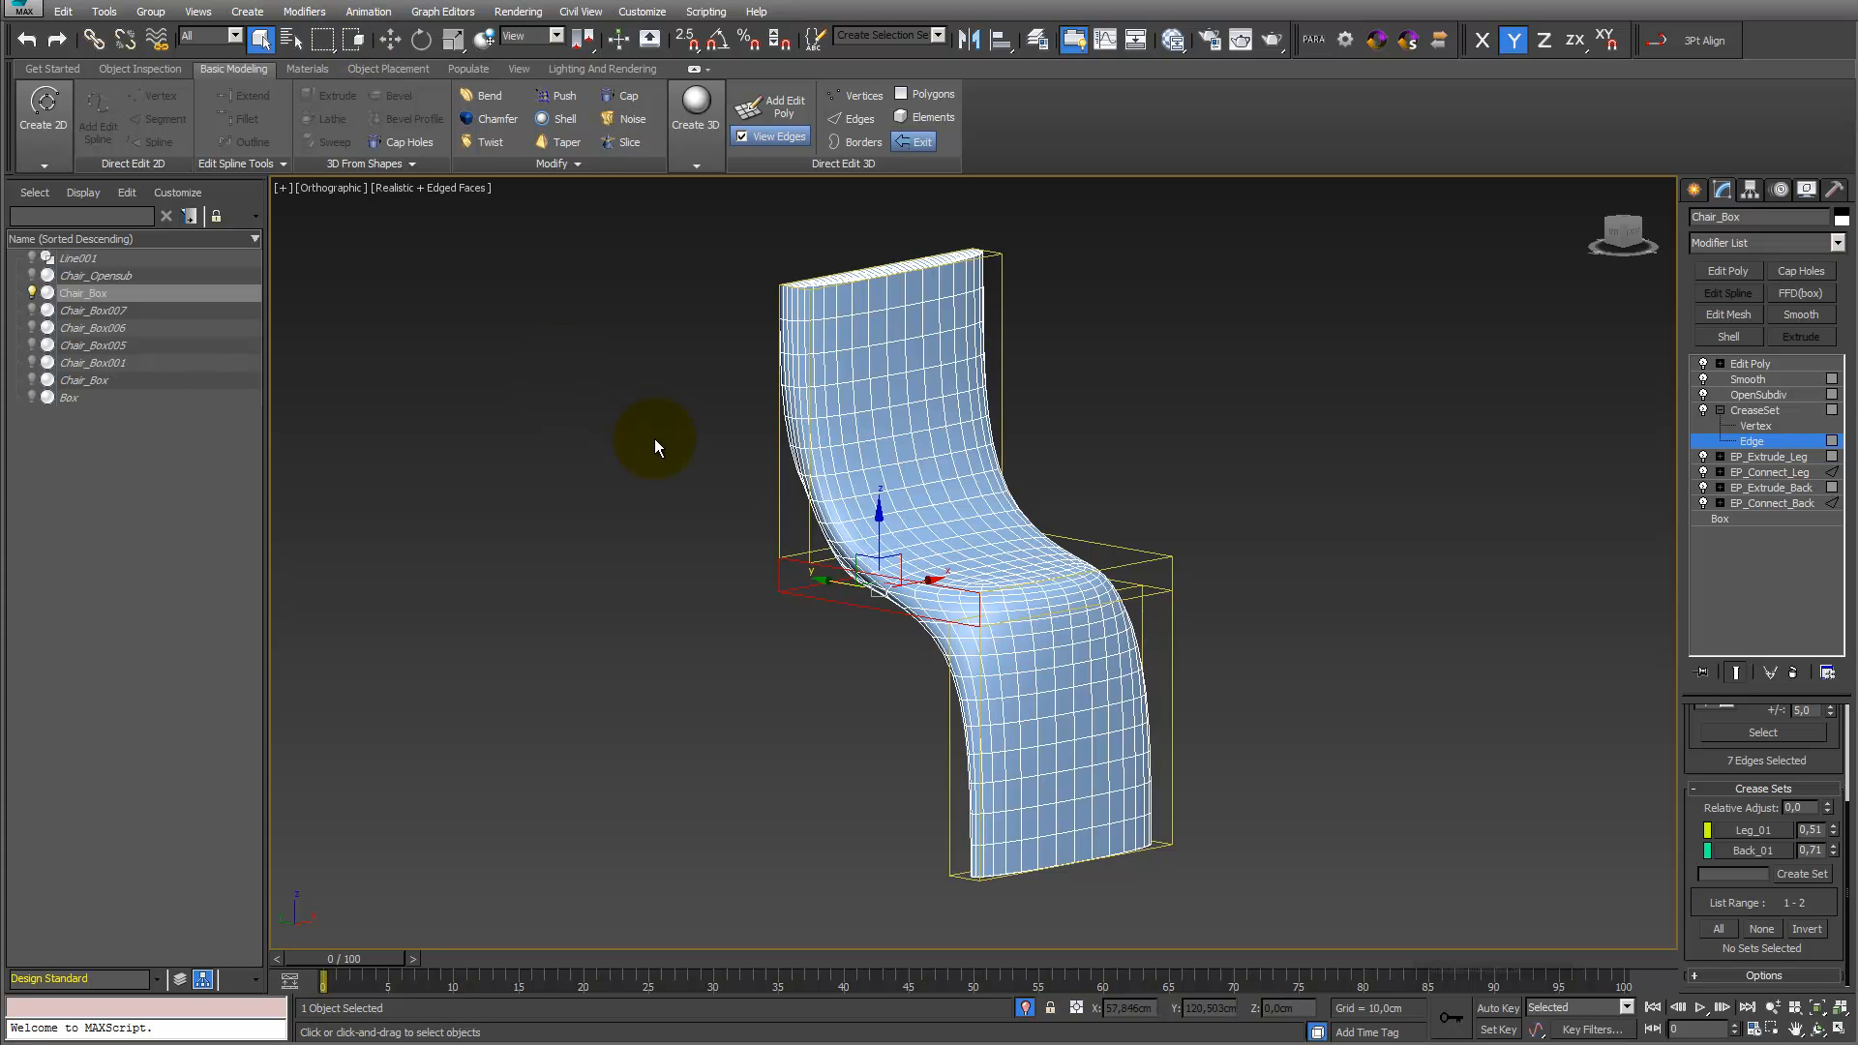
drag(761, 557, 989, 652)
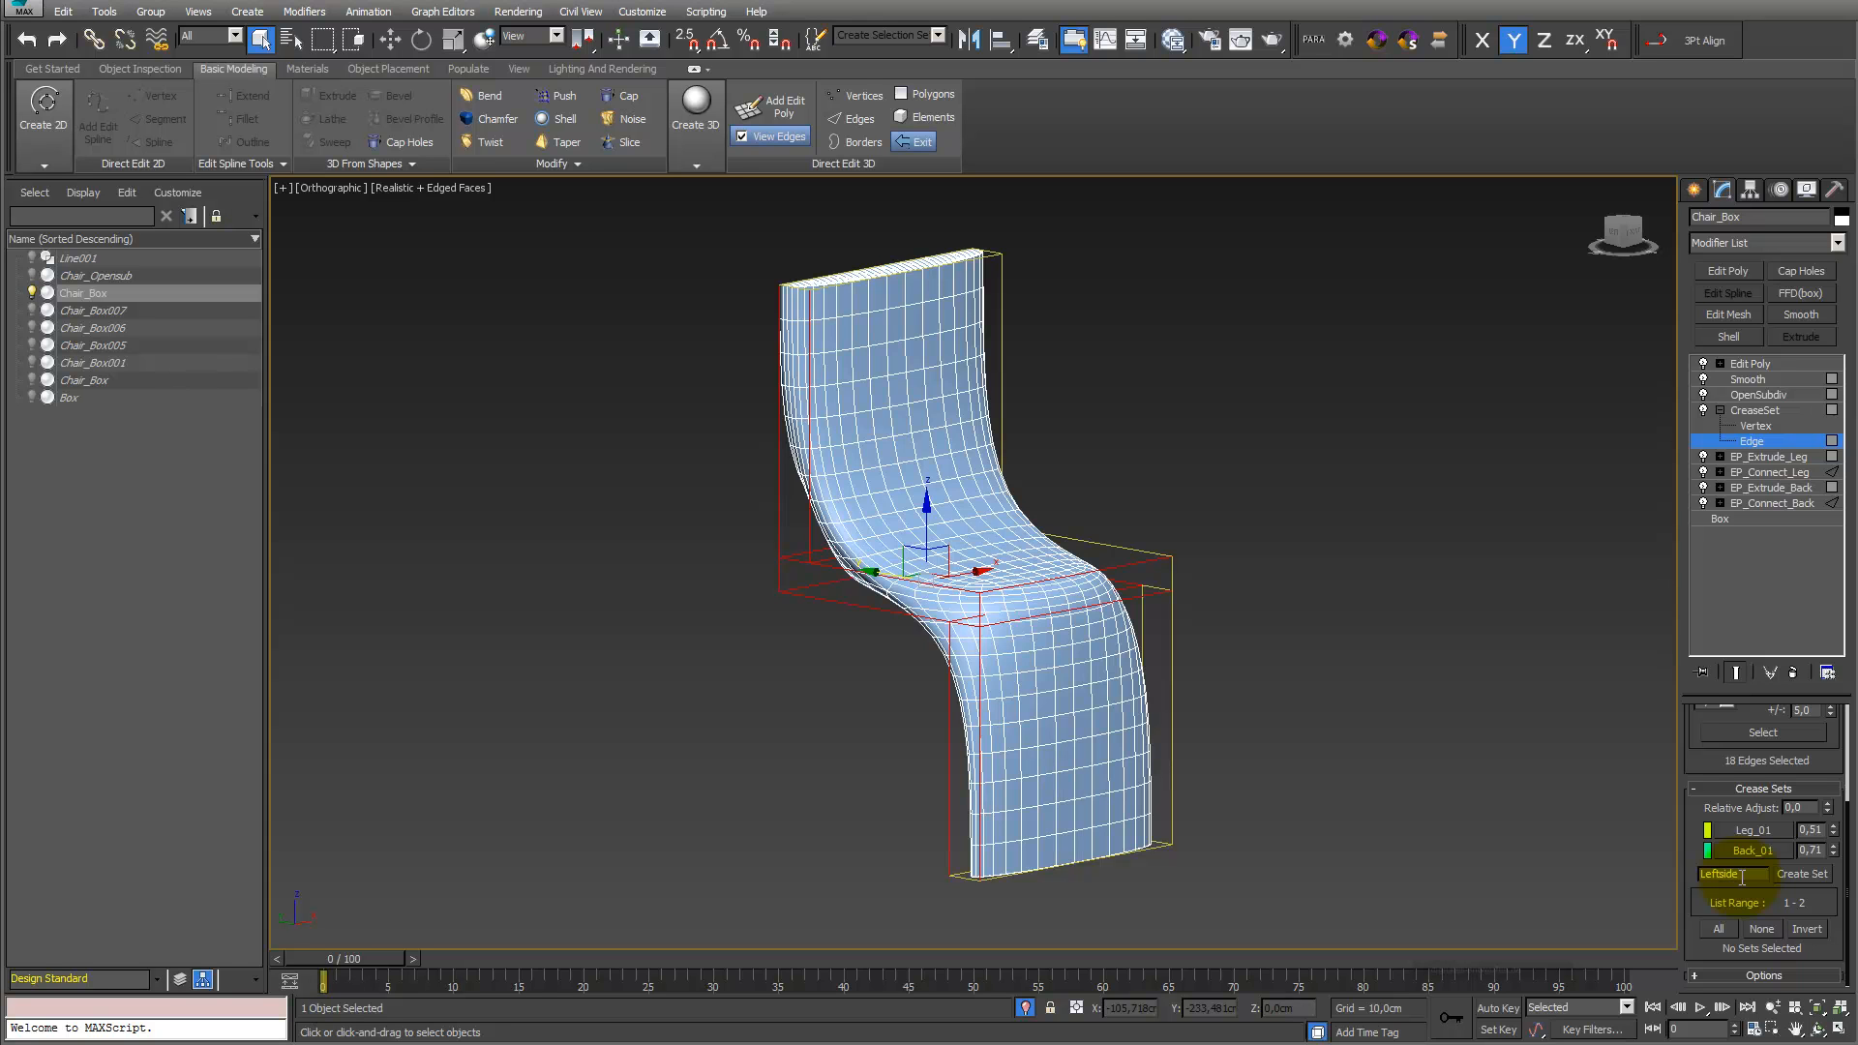
Create a crease set named Leftside from the selected edges and set its crease value to 0,36
click(1802, 874)
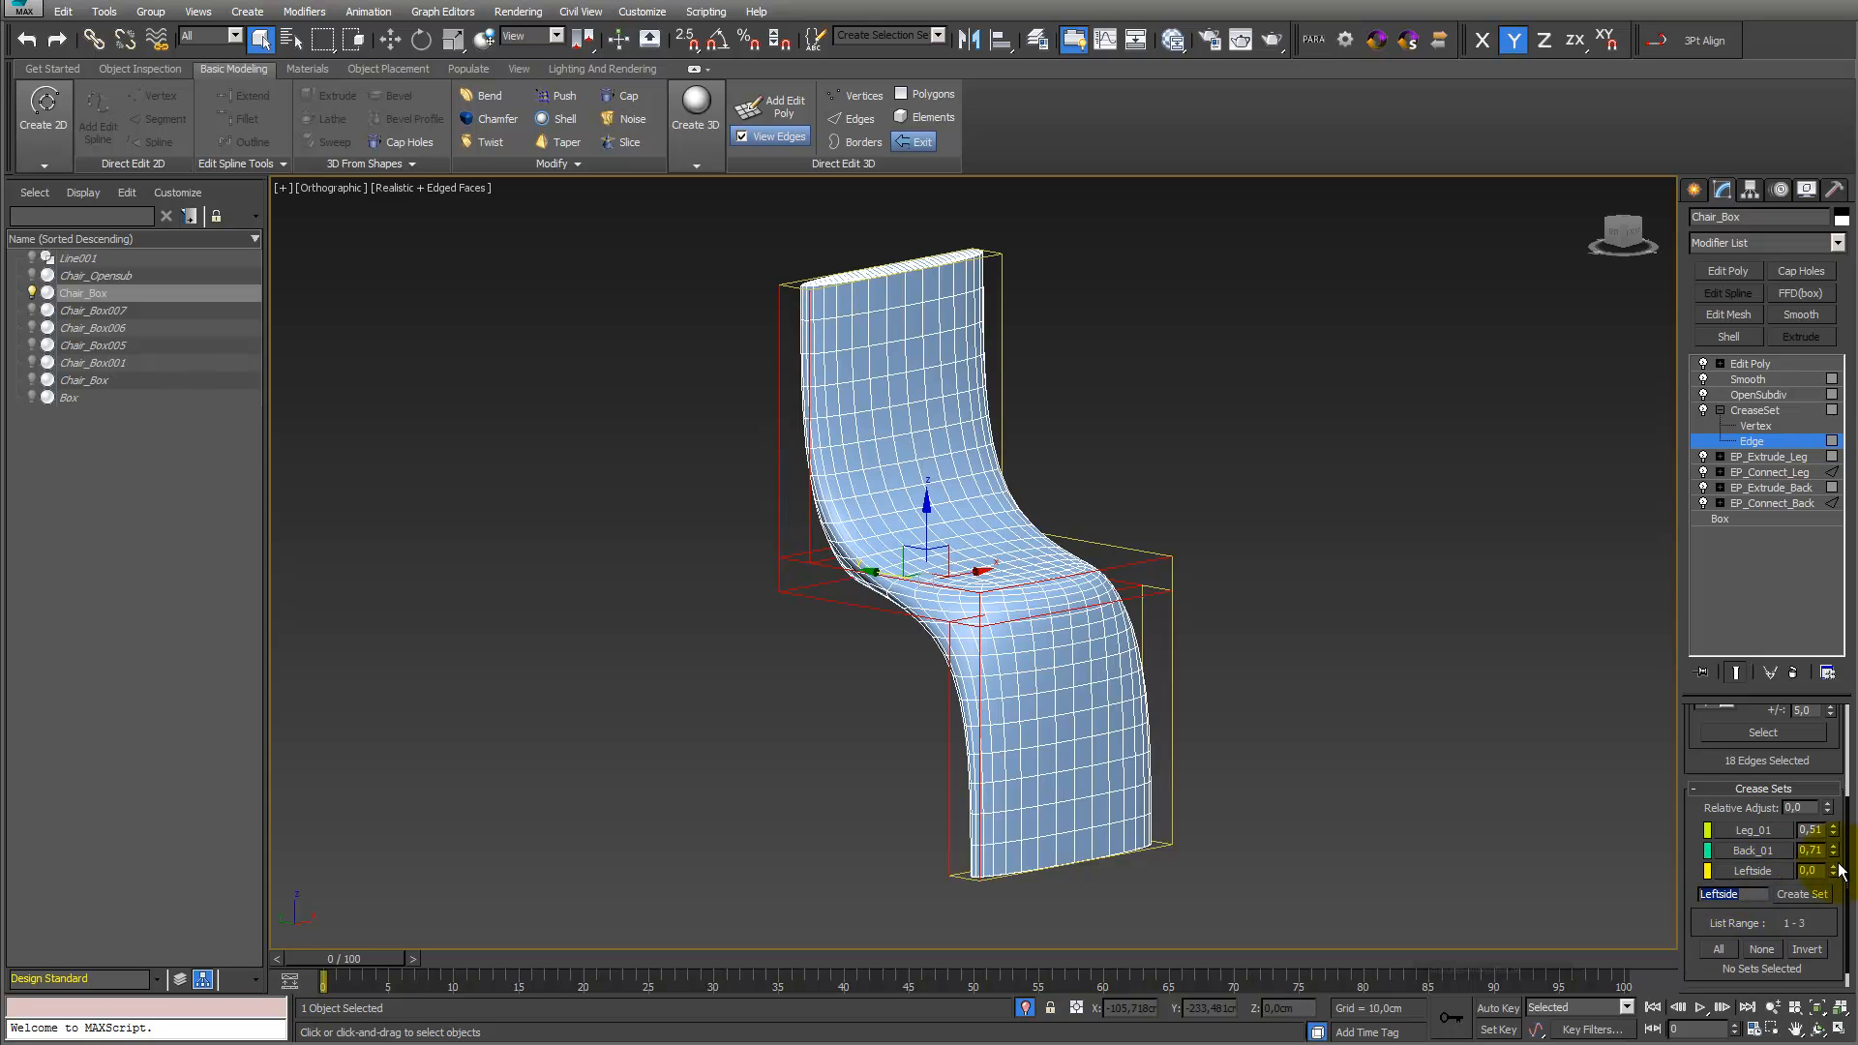
drag(1836, 874, 1829, 835)
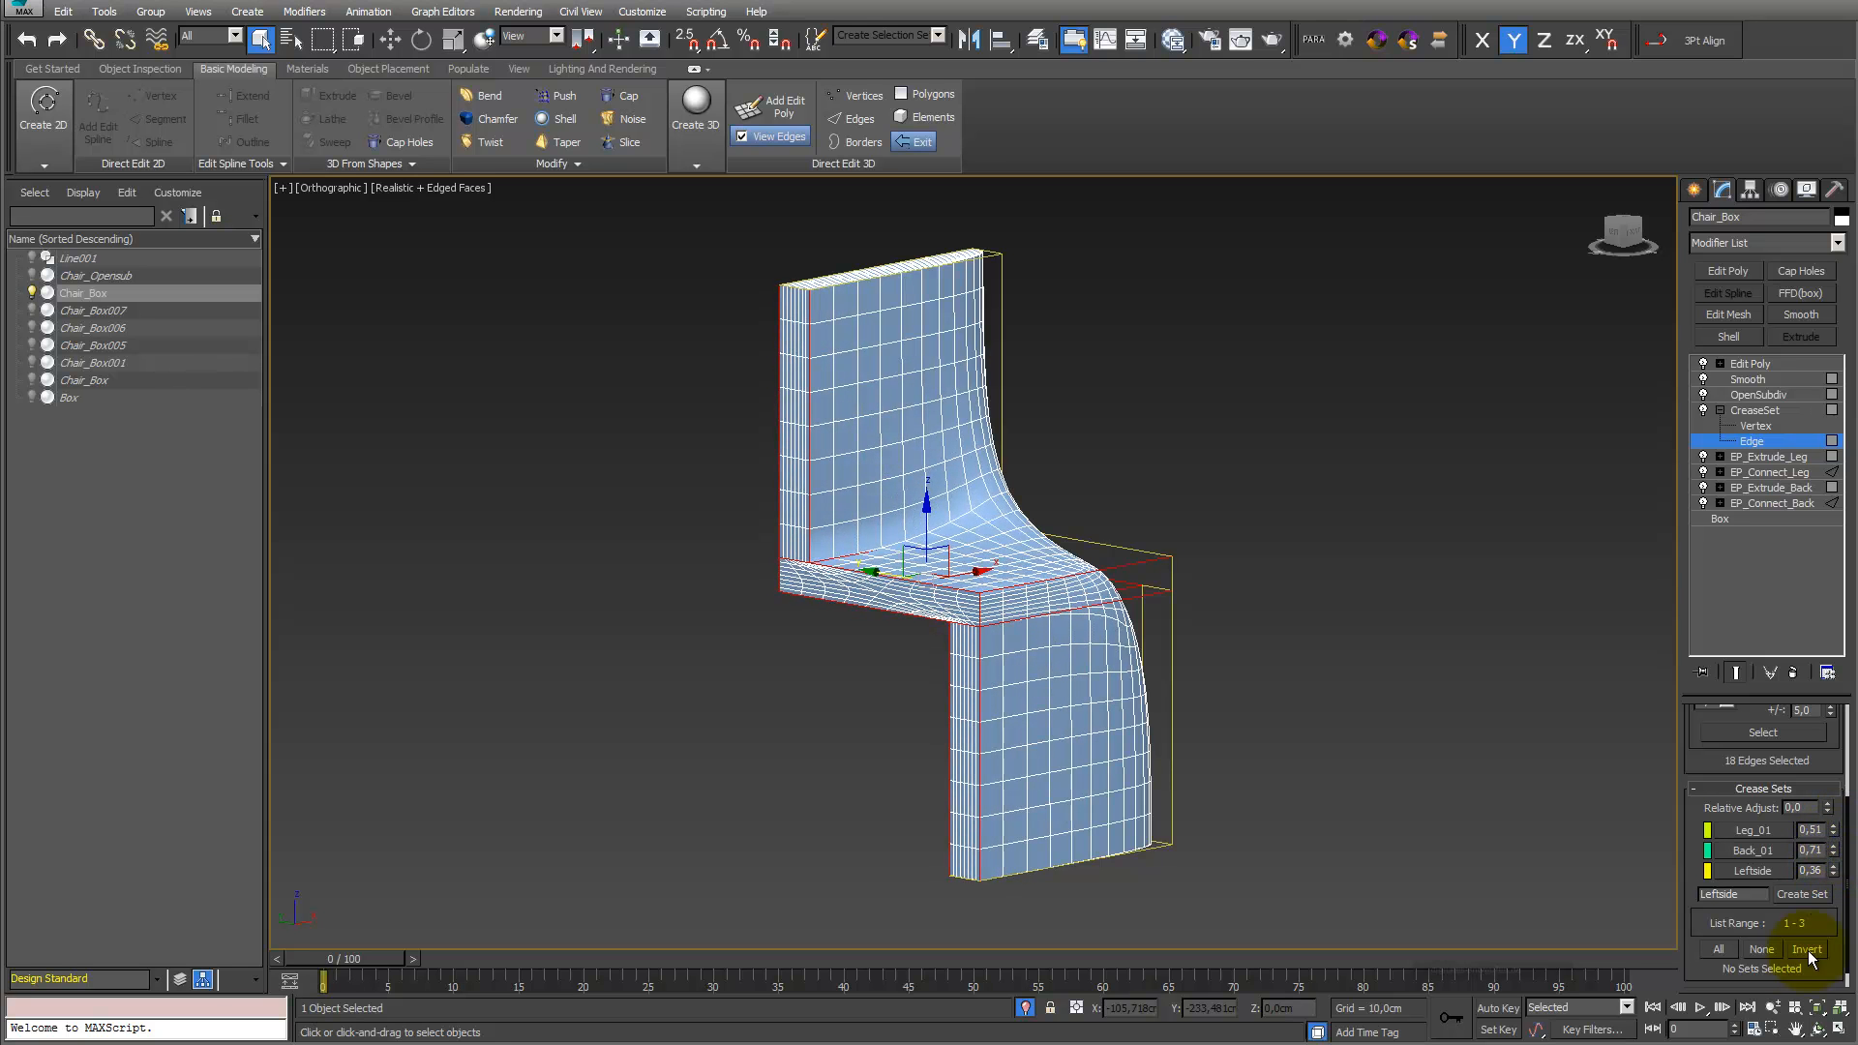
click(1812, 1031)
drag(1070, 643, 902, 622)
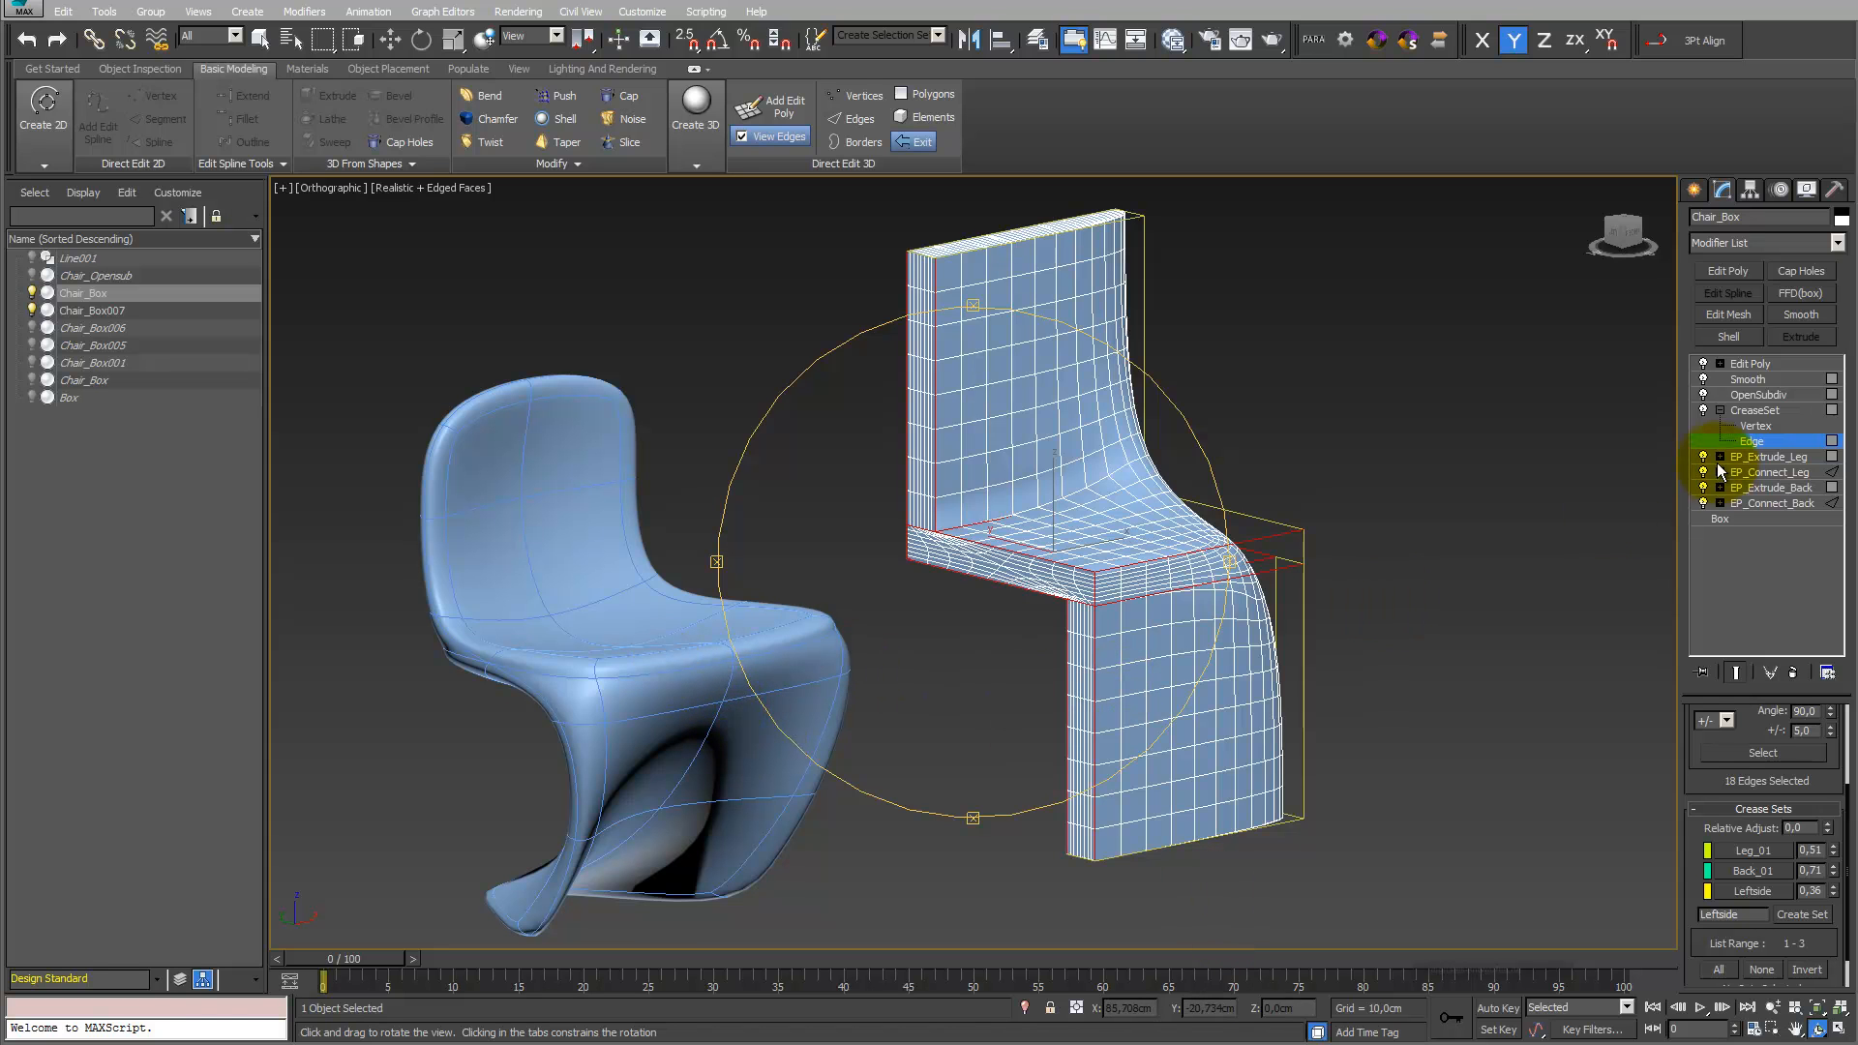
Turn off the OpenSubdiv and CreaseSet modifiers to show the plain blocky chair, and return to object selection
click(1720, 409)
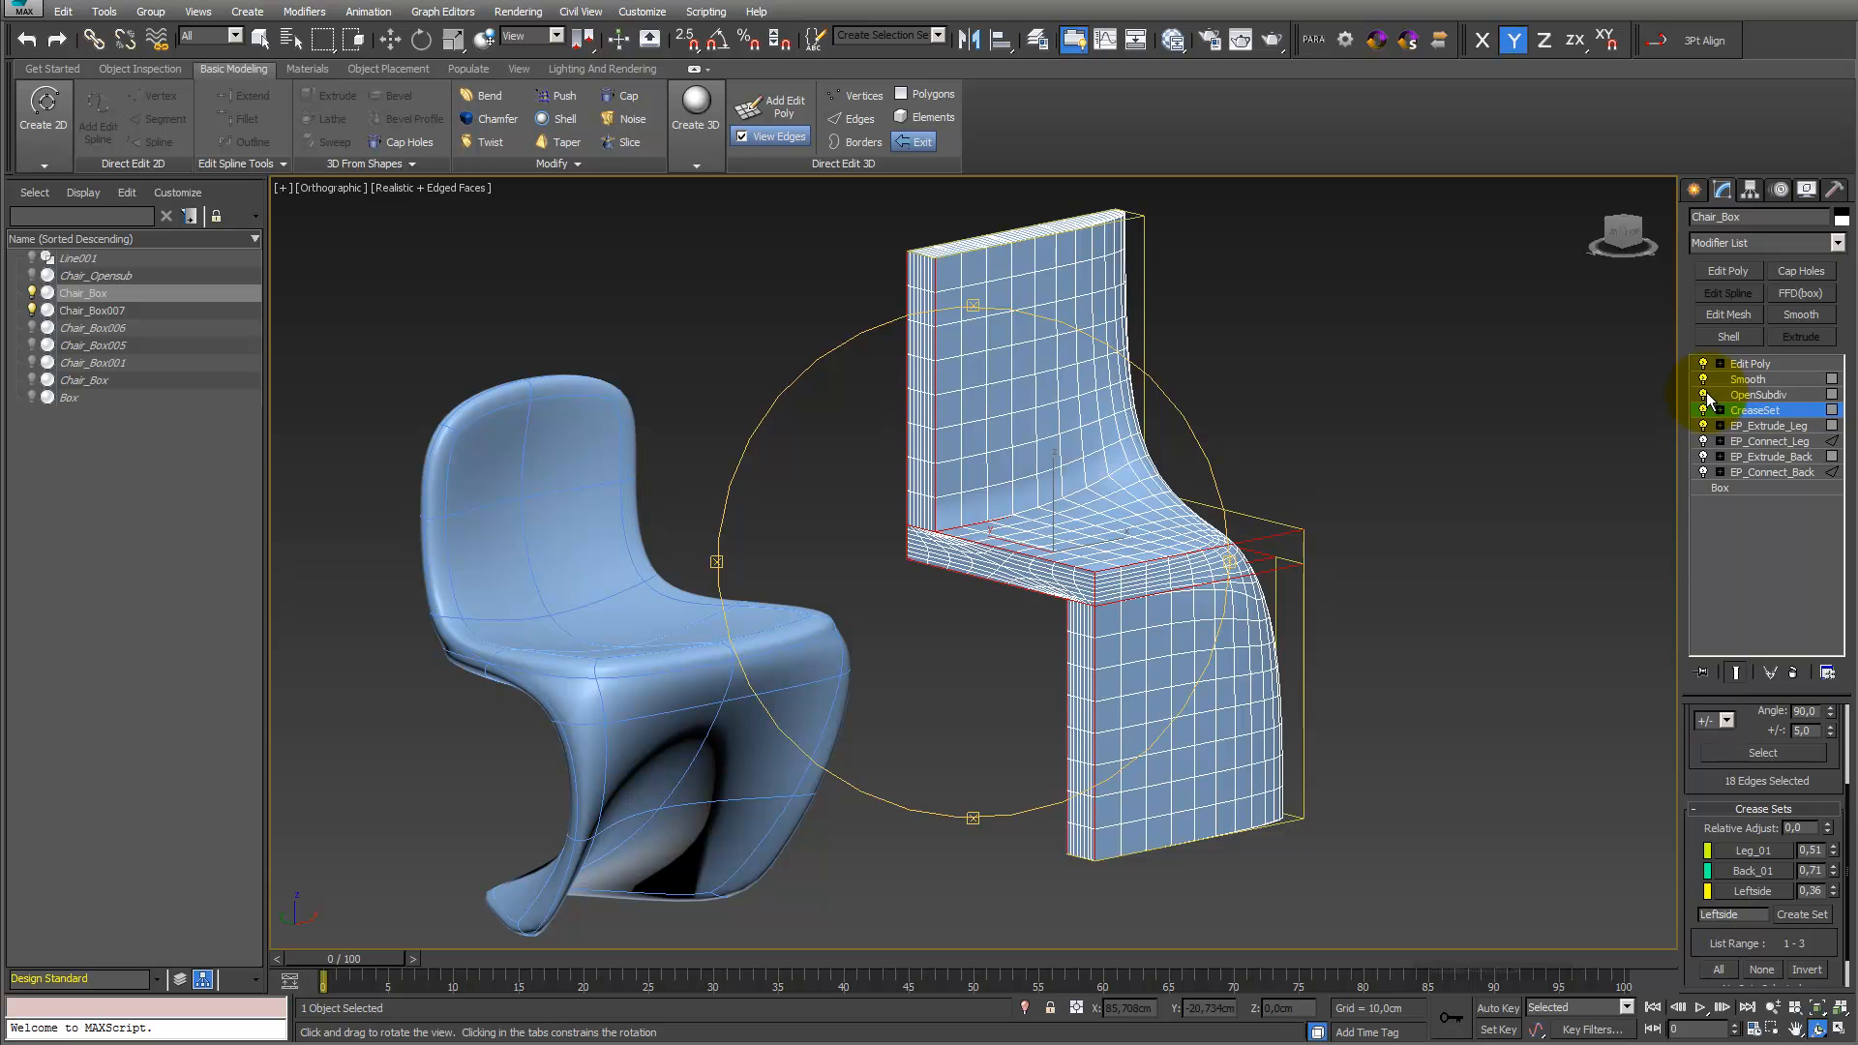
click(1703, 394)
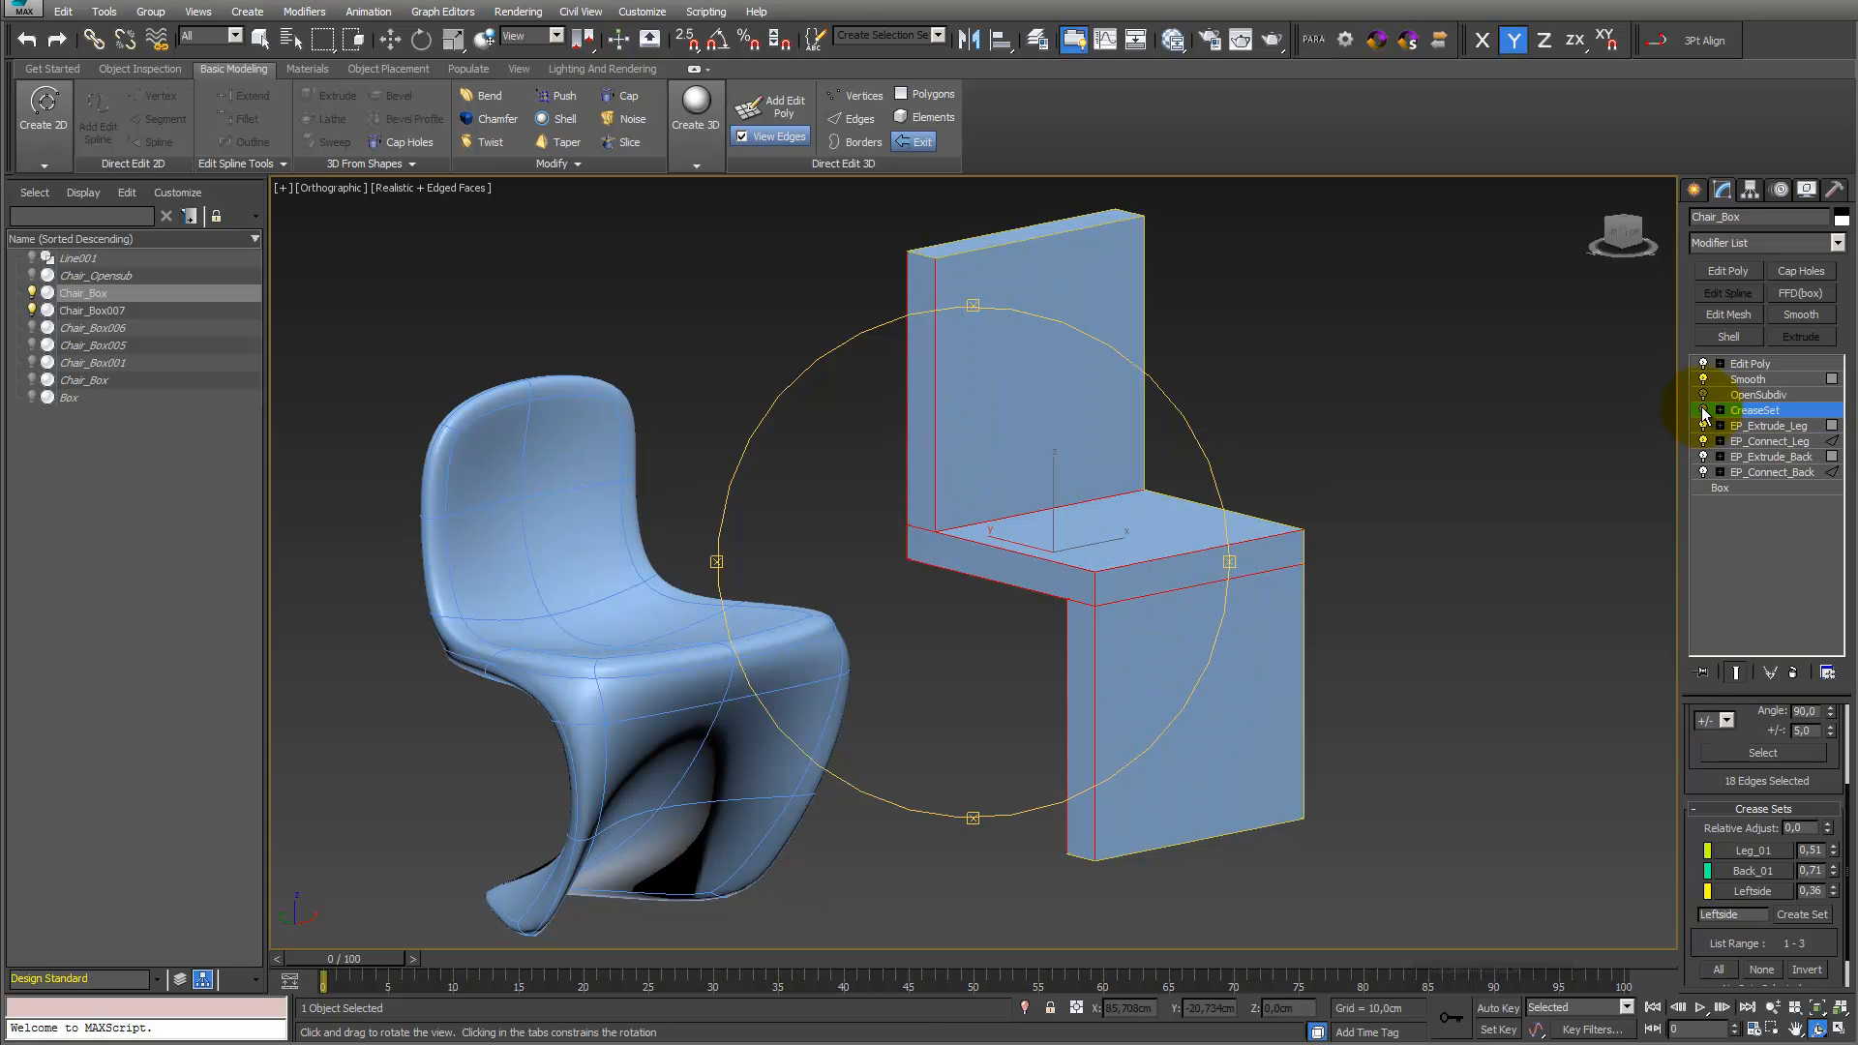
click(260, 39)
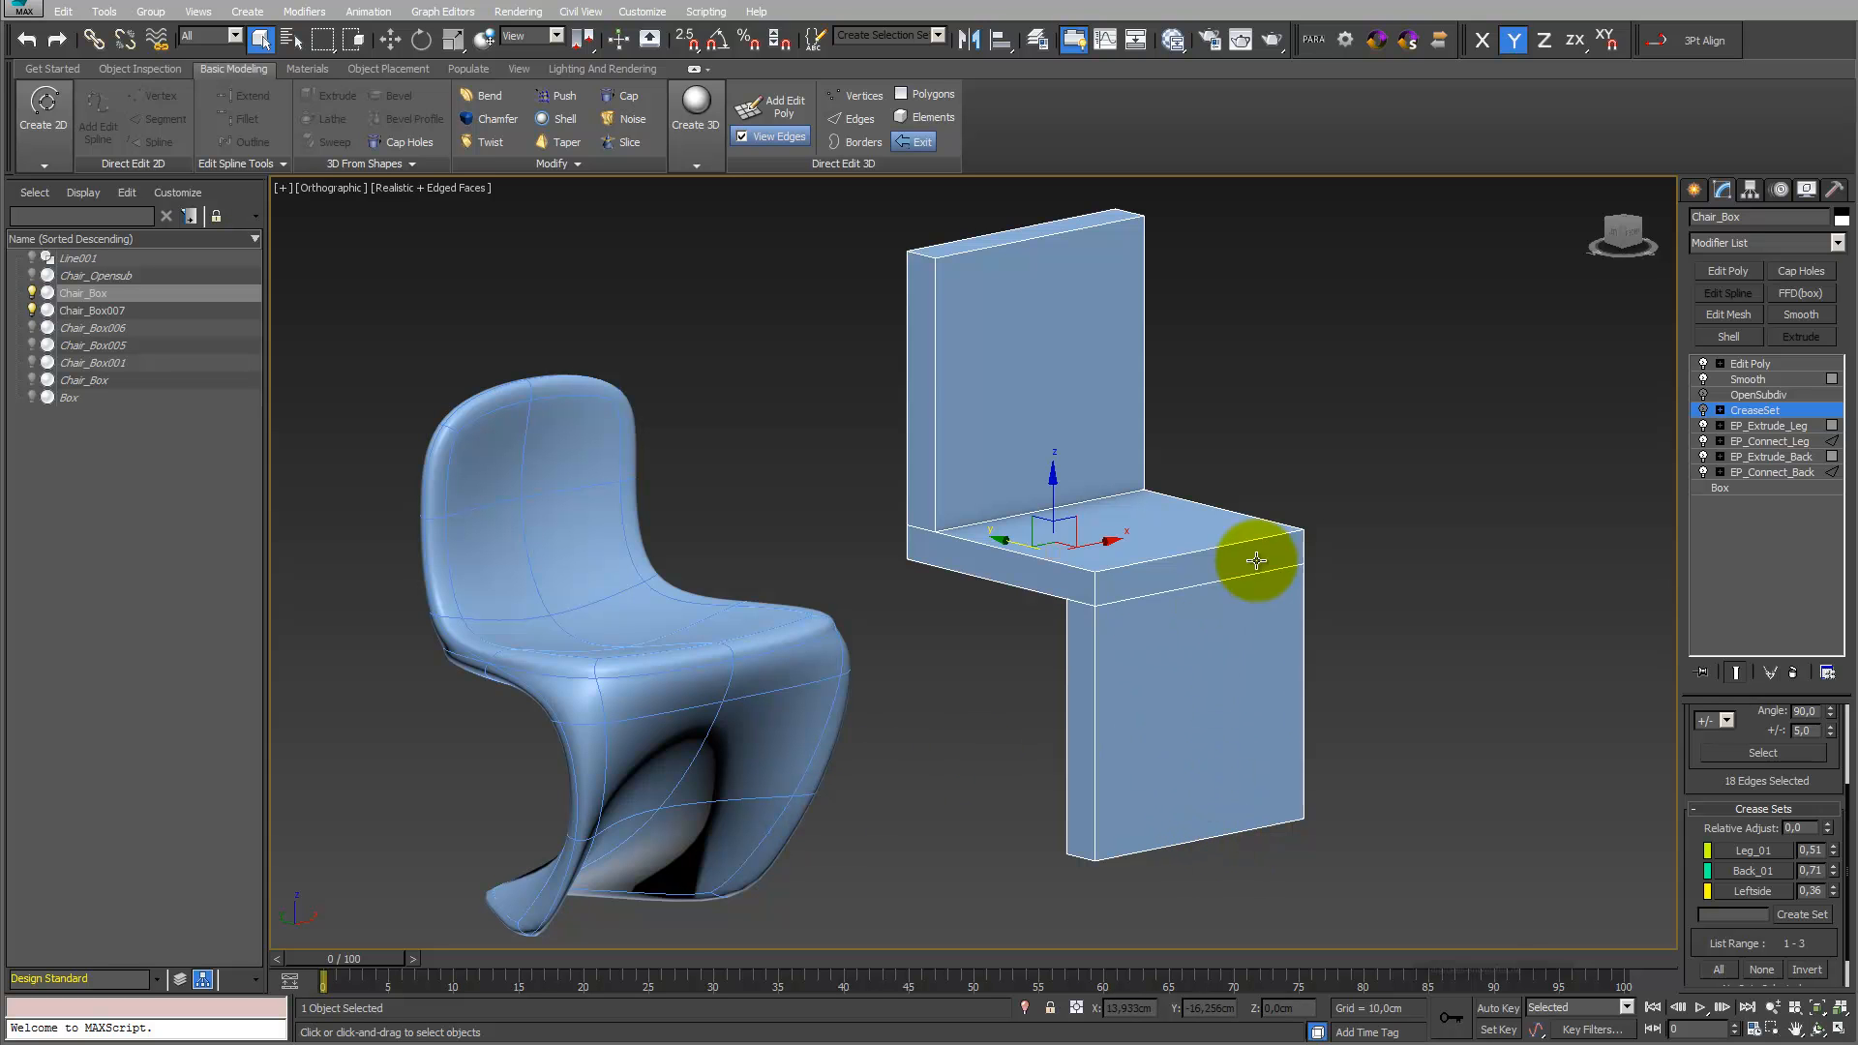
Add a Tessellate modifier above CreaseSet and an Edit Poly modifier placed directly beneath Tessellate
click(1839, 243)
scroll(1812, 374, down, 10)
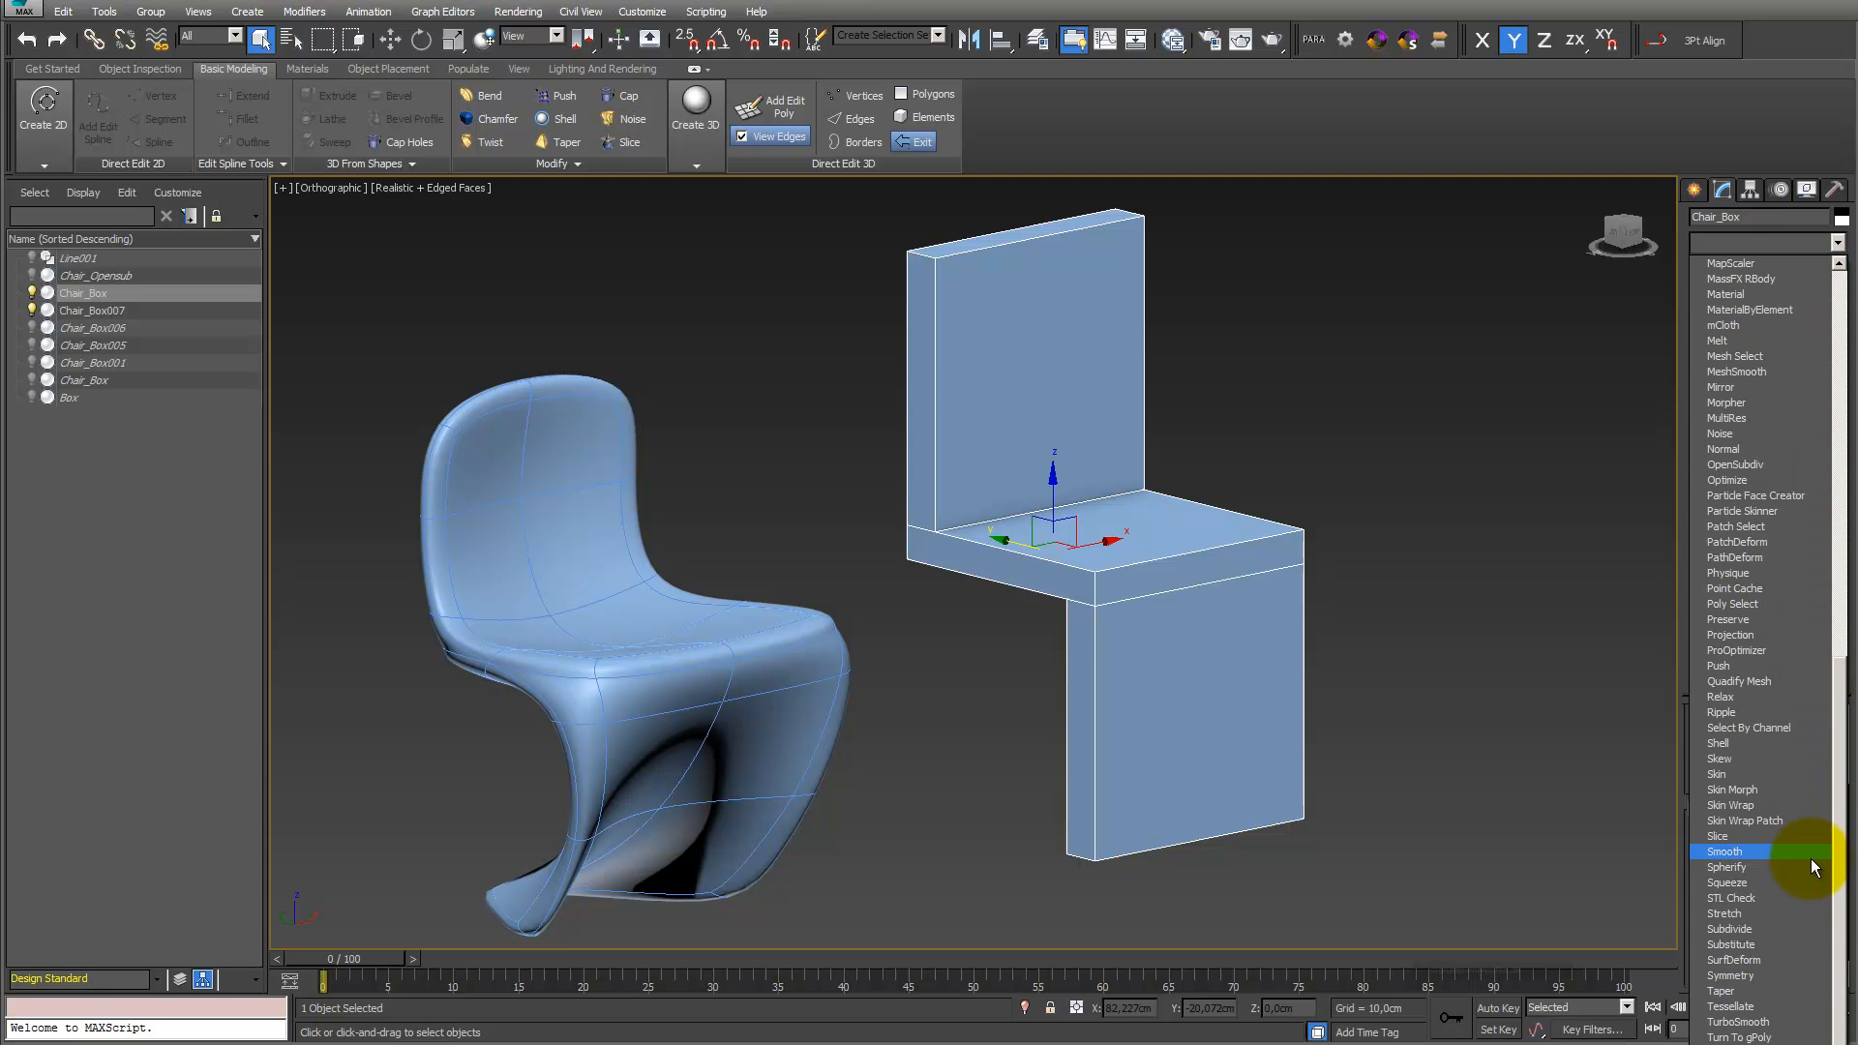
click(1790, 1006)
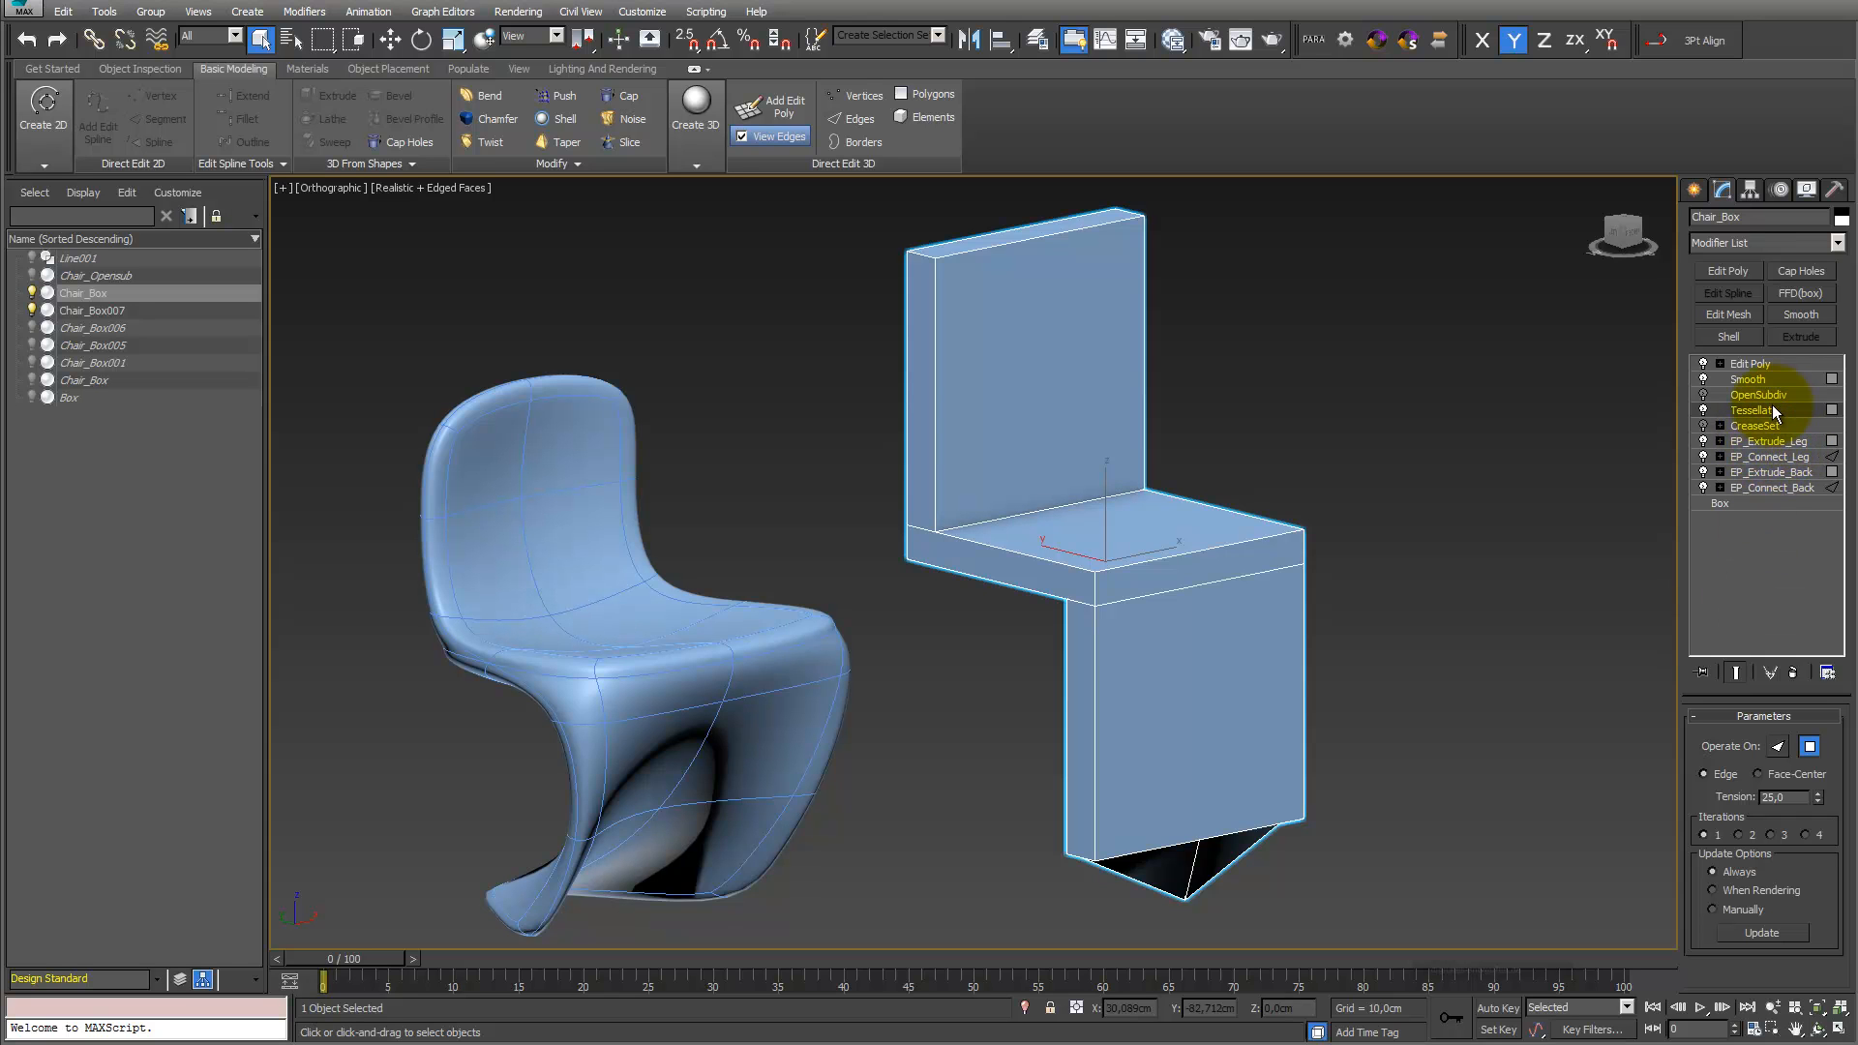
click(1749, 269)
drag(1769, 410, 1769, 433)
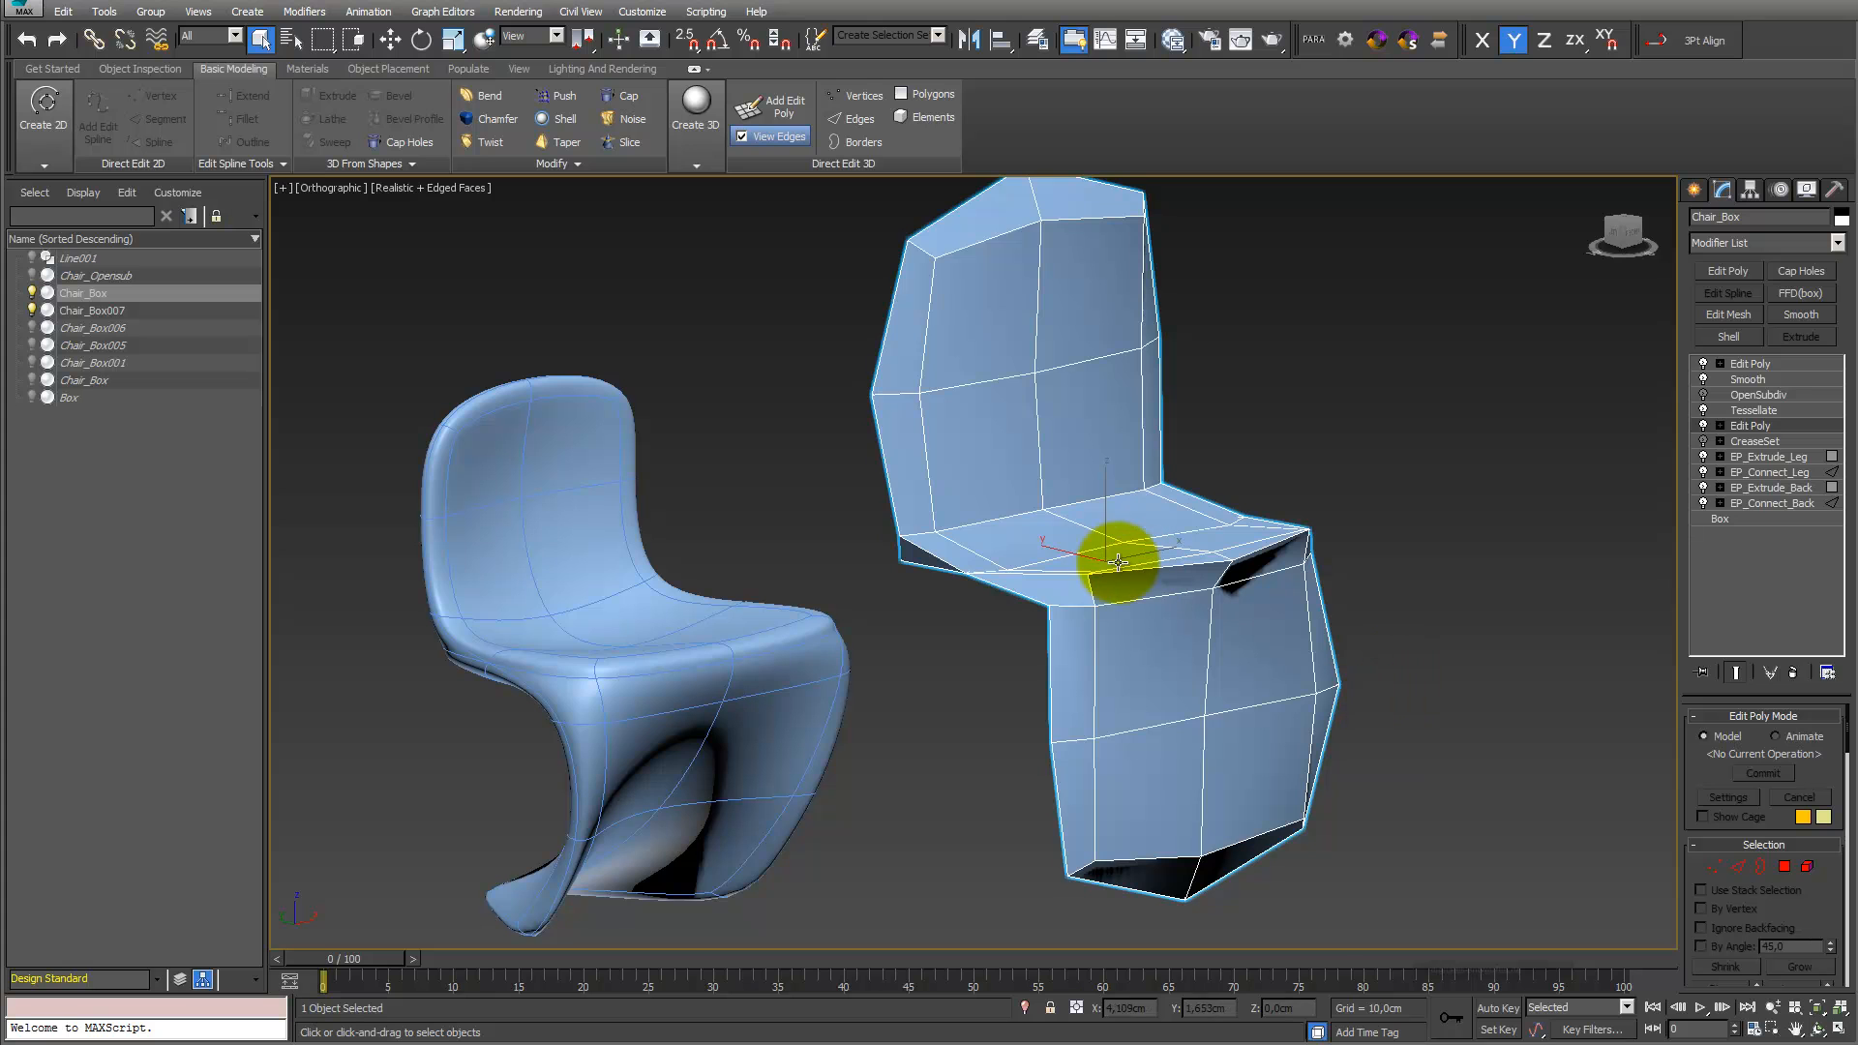
Set the Tessellate modifier's tension to 0
click(1754, 411)
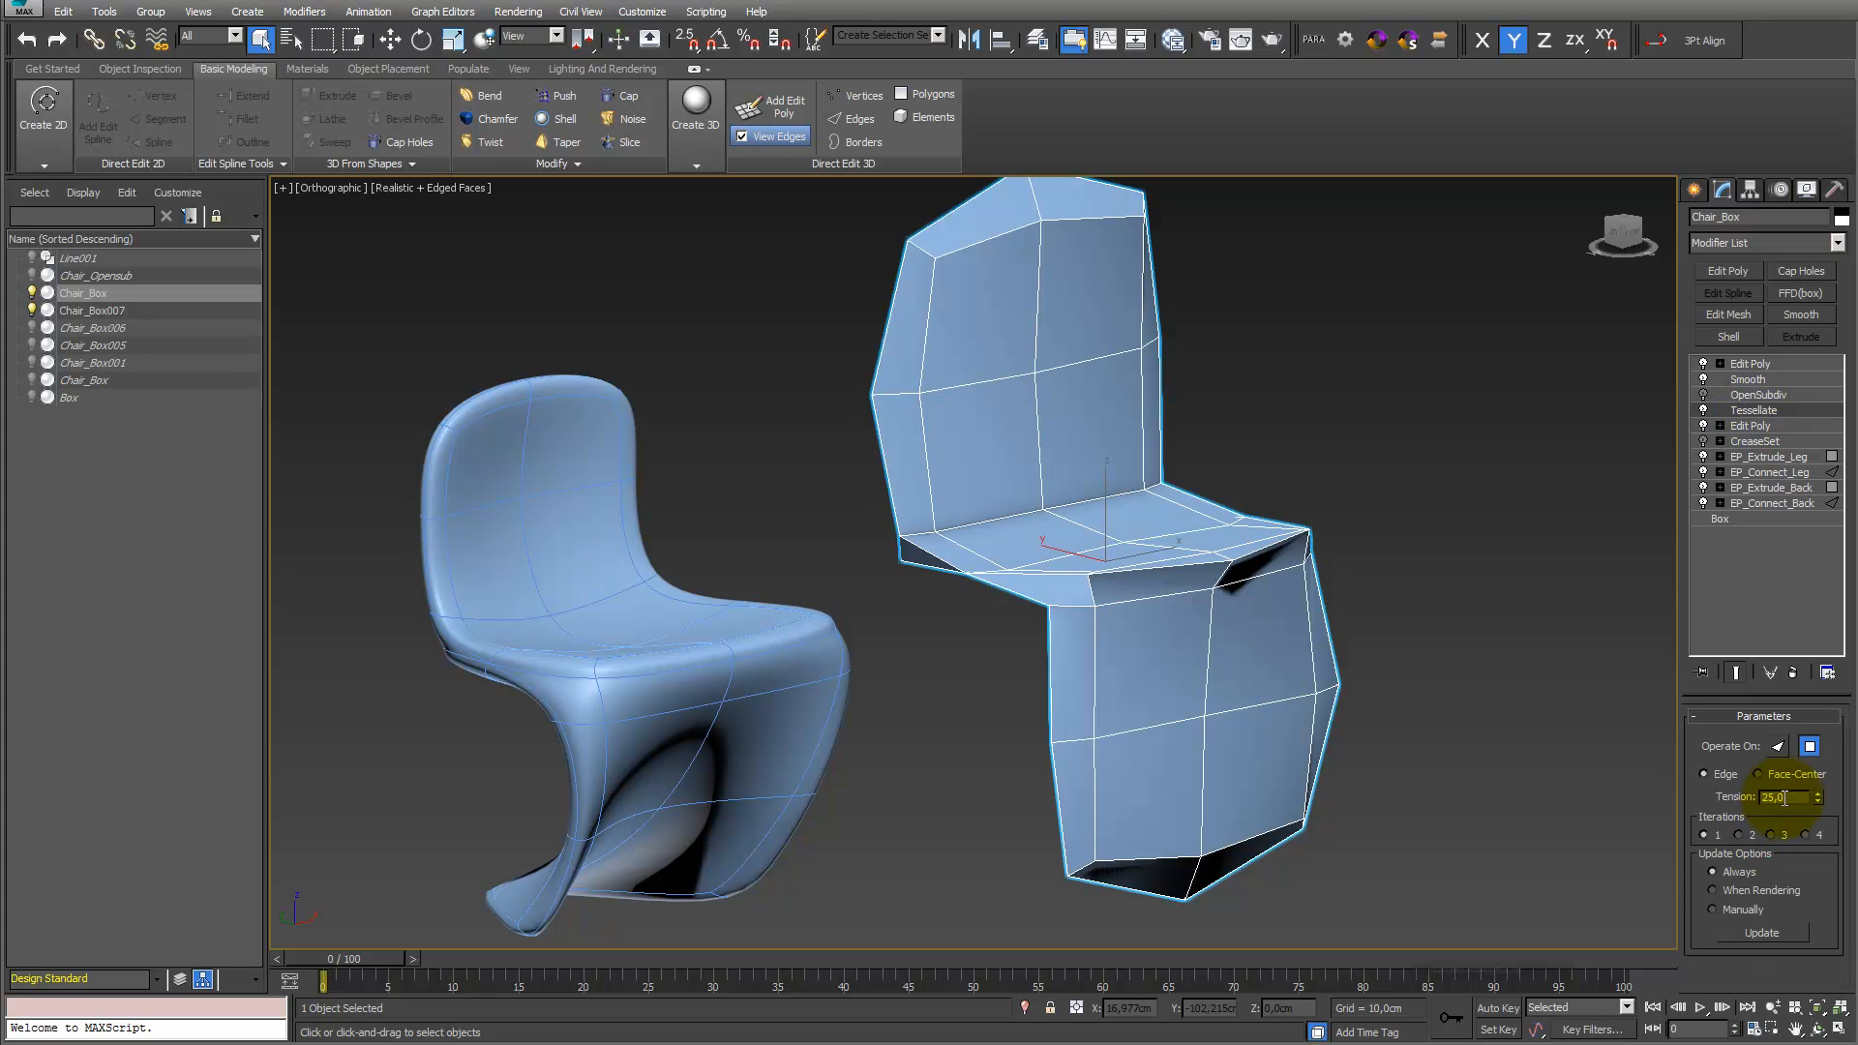
key(Return)
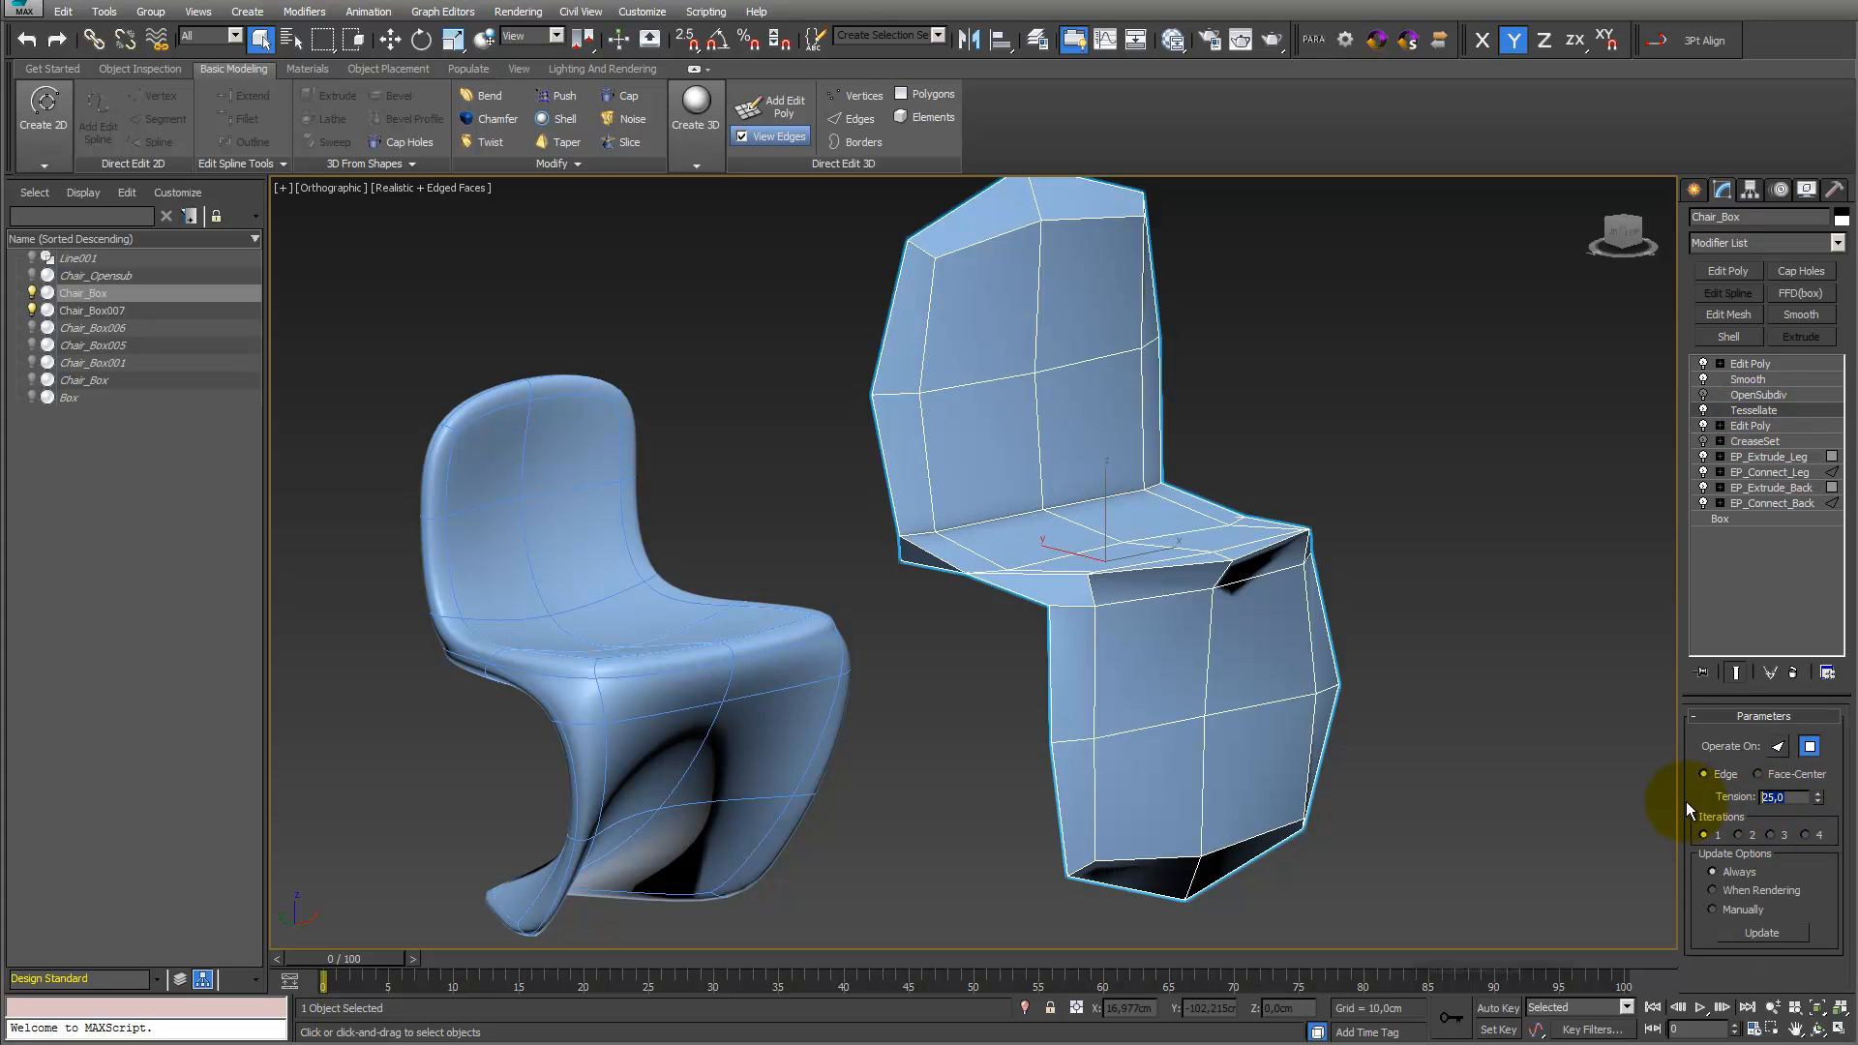
text(0)
key(Return)
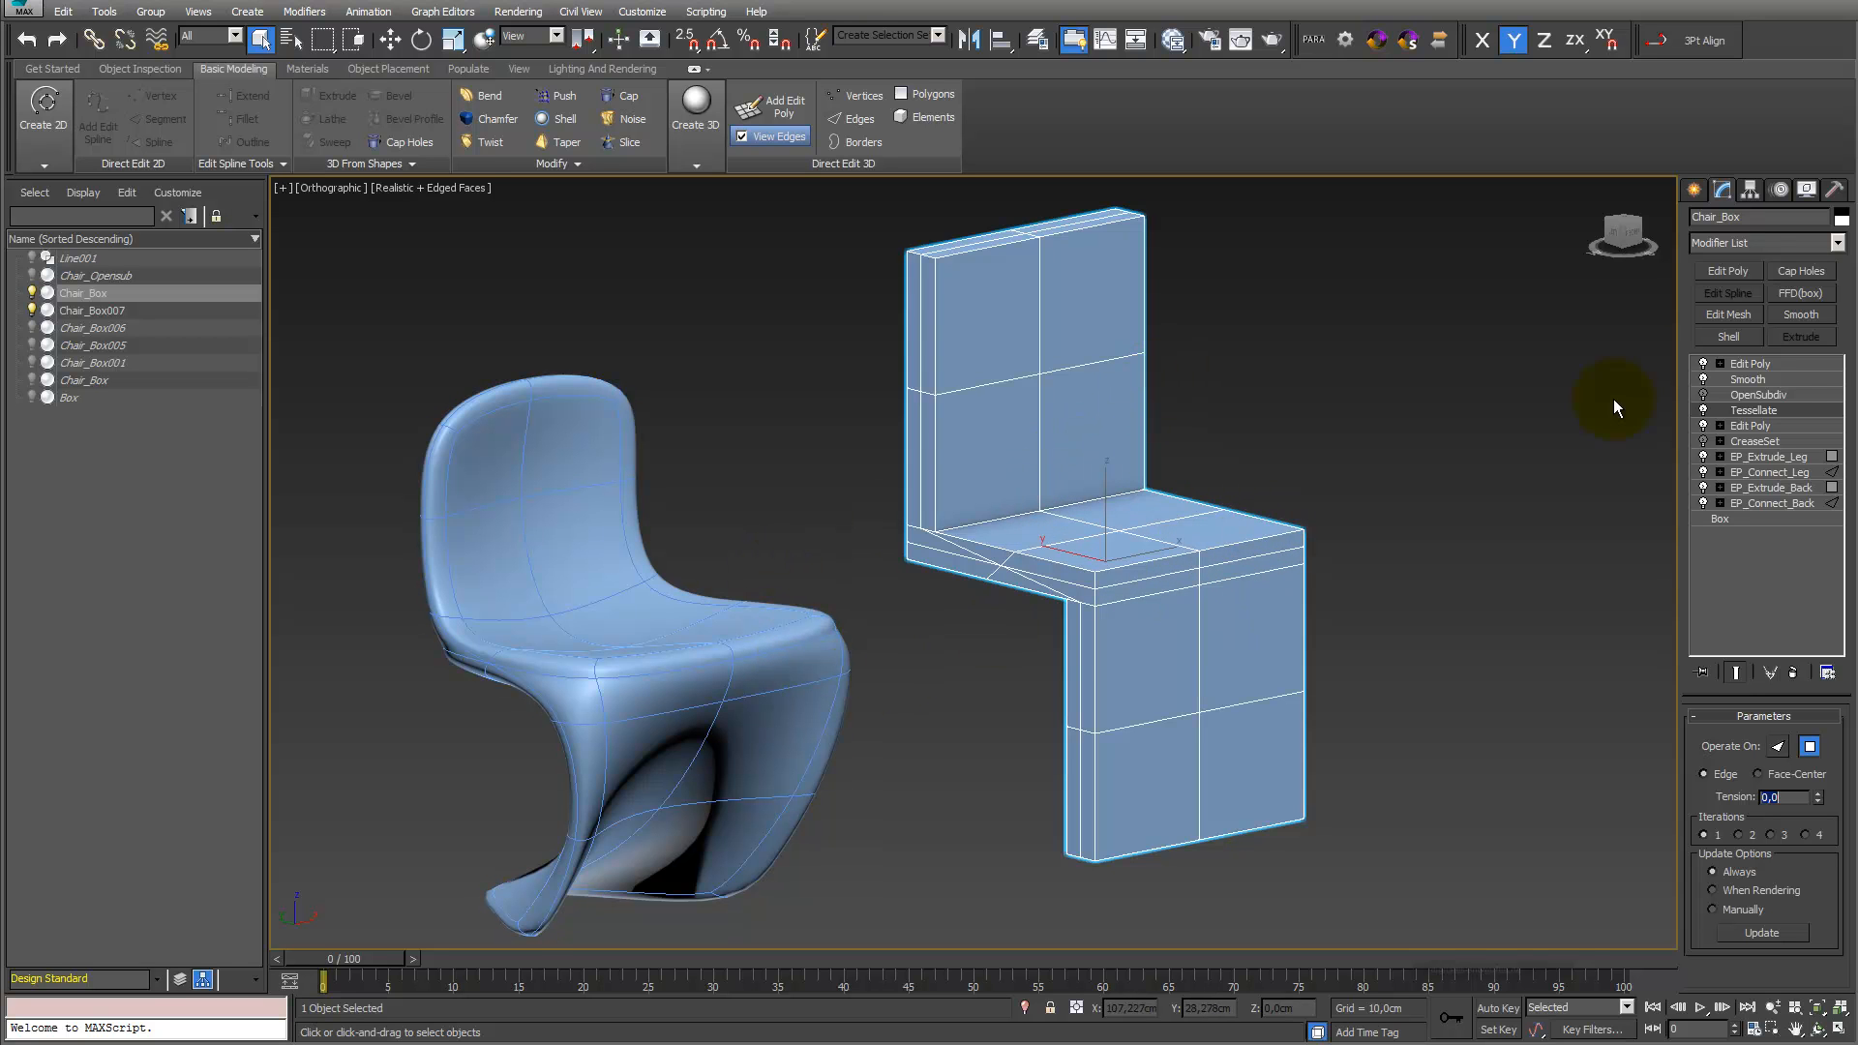
Add an Edit Poly above Tessellate and, with the end result hidden, select the middle vertices at the bottom of the leg
click(1732, 272)
click(1720, 410)
click(1768, 426)
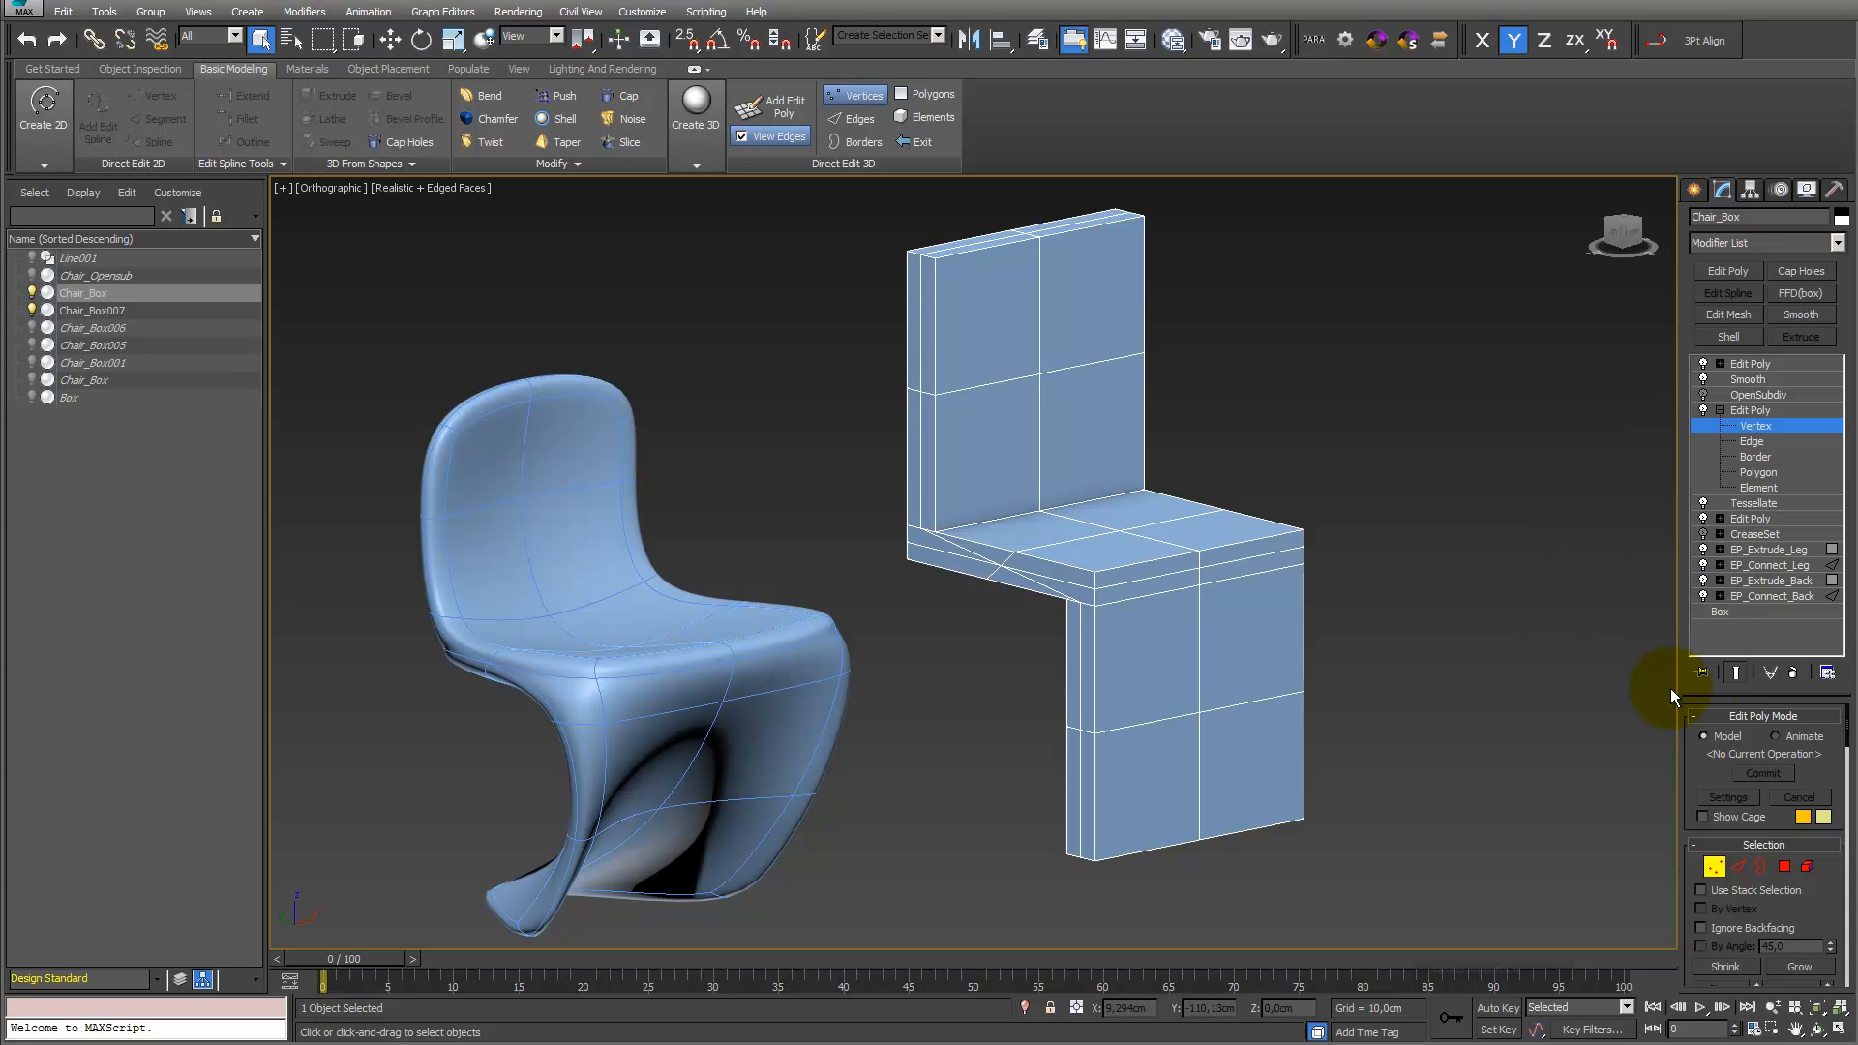
click(1735, 674)
drag(1253, 892, 1150, 791)
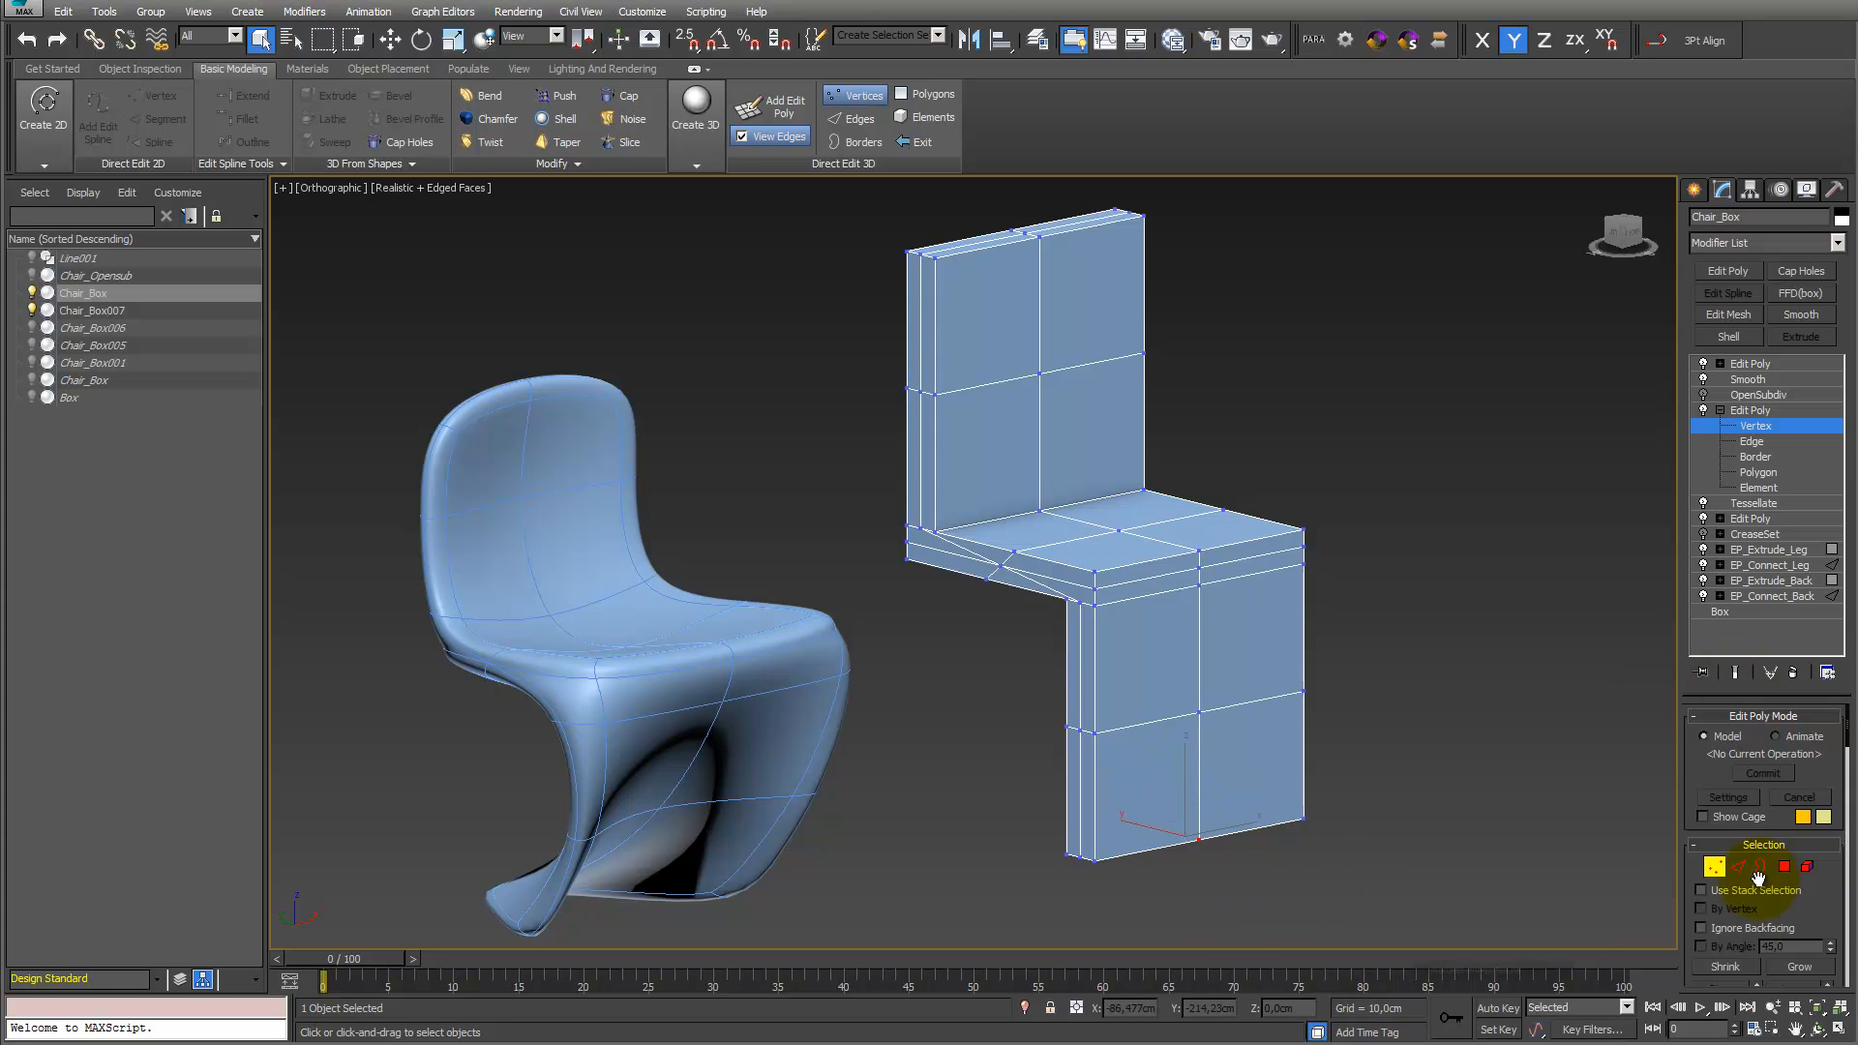
Enable soft selection with a falloff of about 39,4 cm and move the selected leg vertices along Y to arch the leg
drag(1833, 915, 1821, 621)
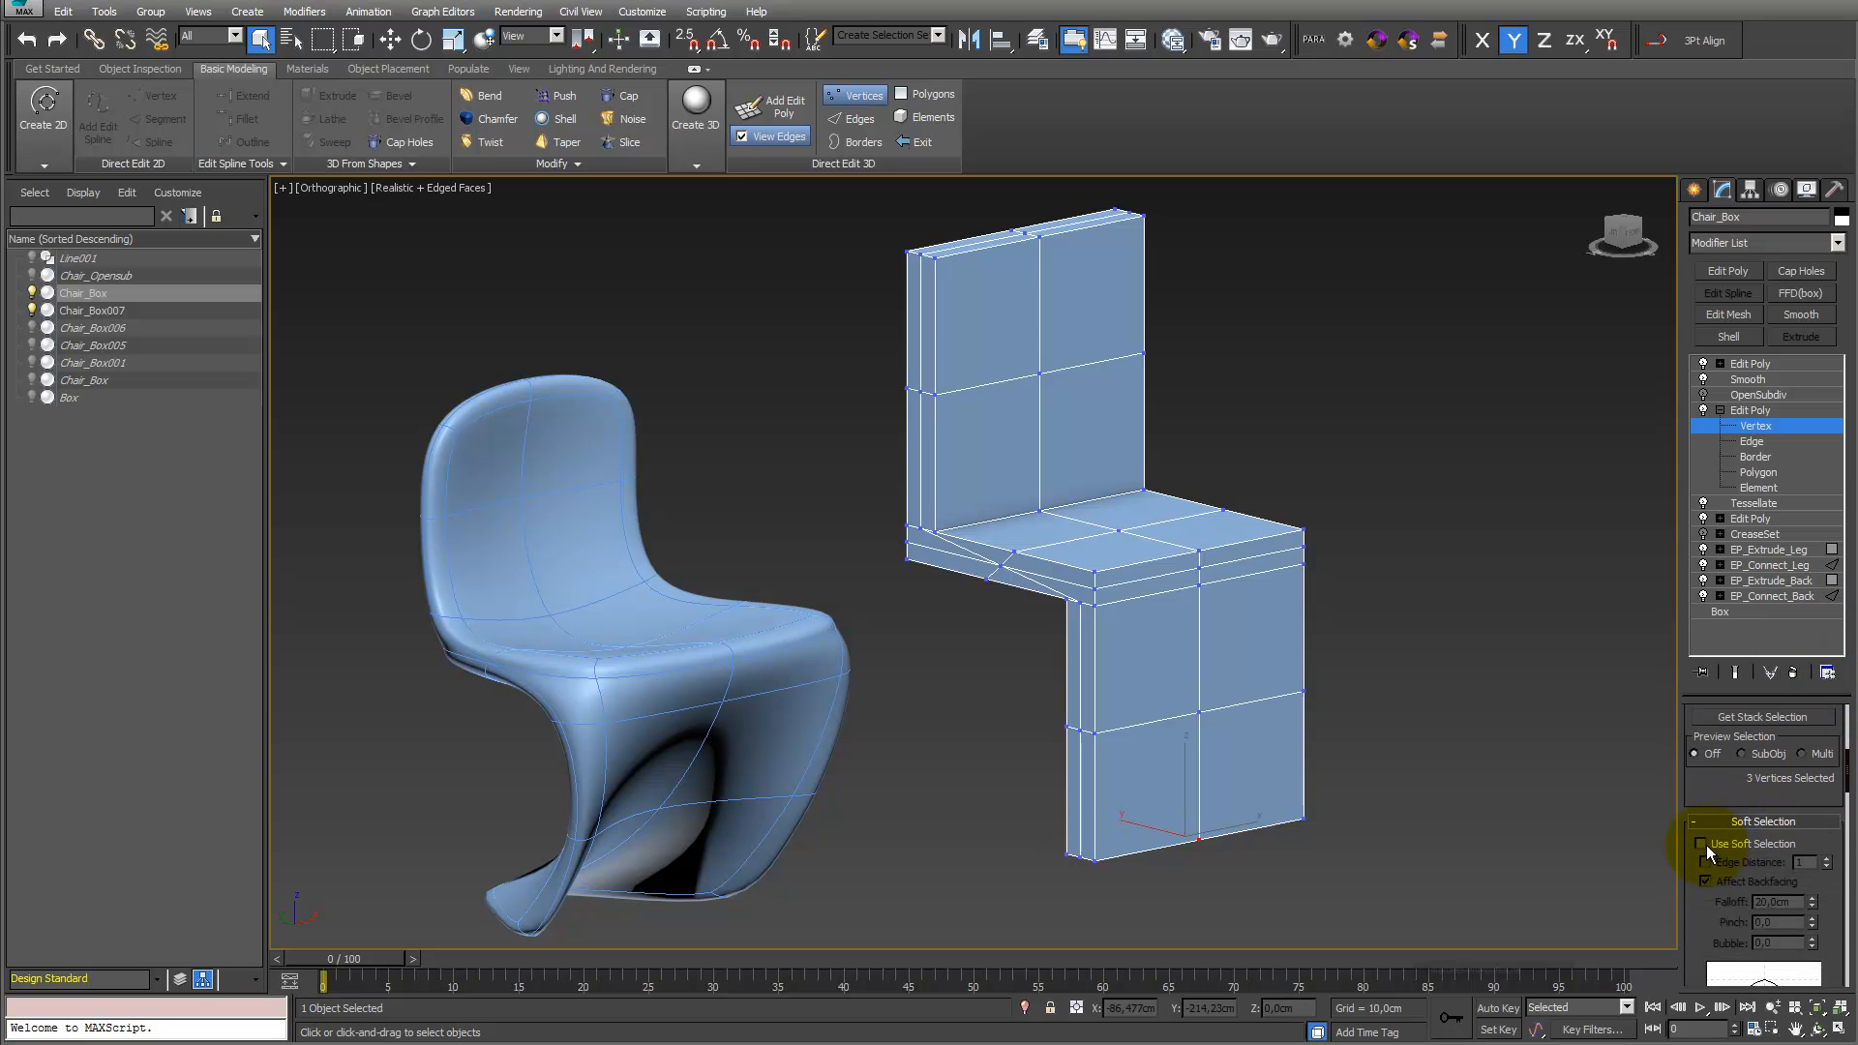
click(1702, 843)
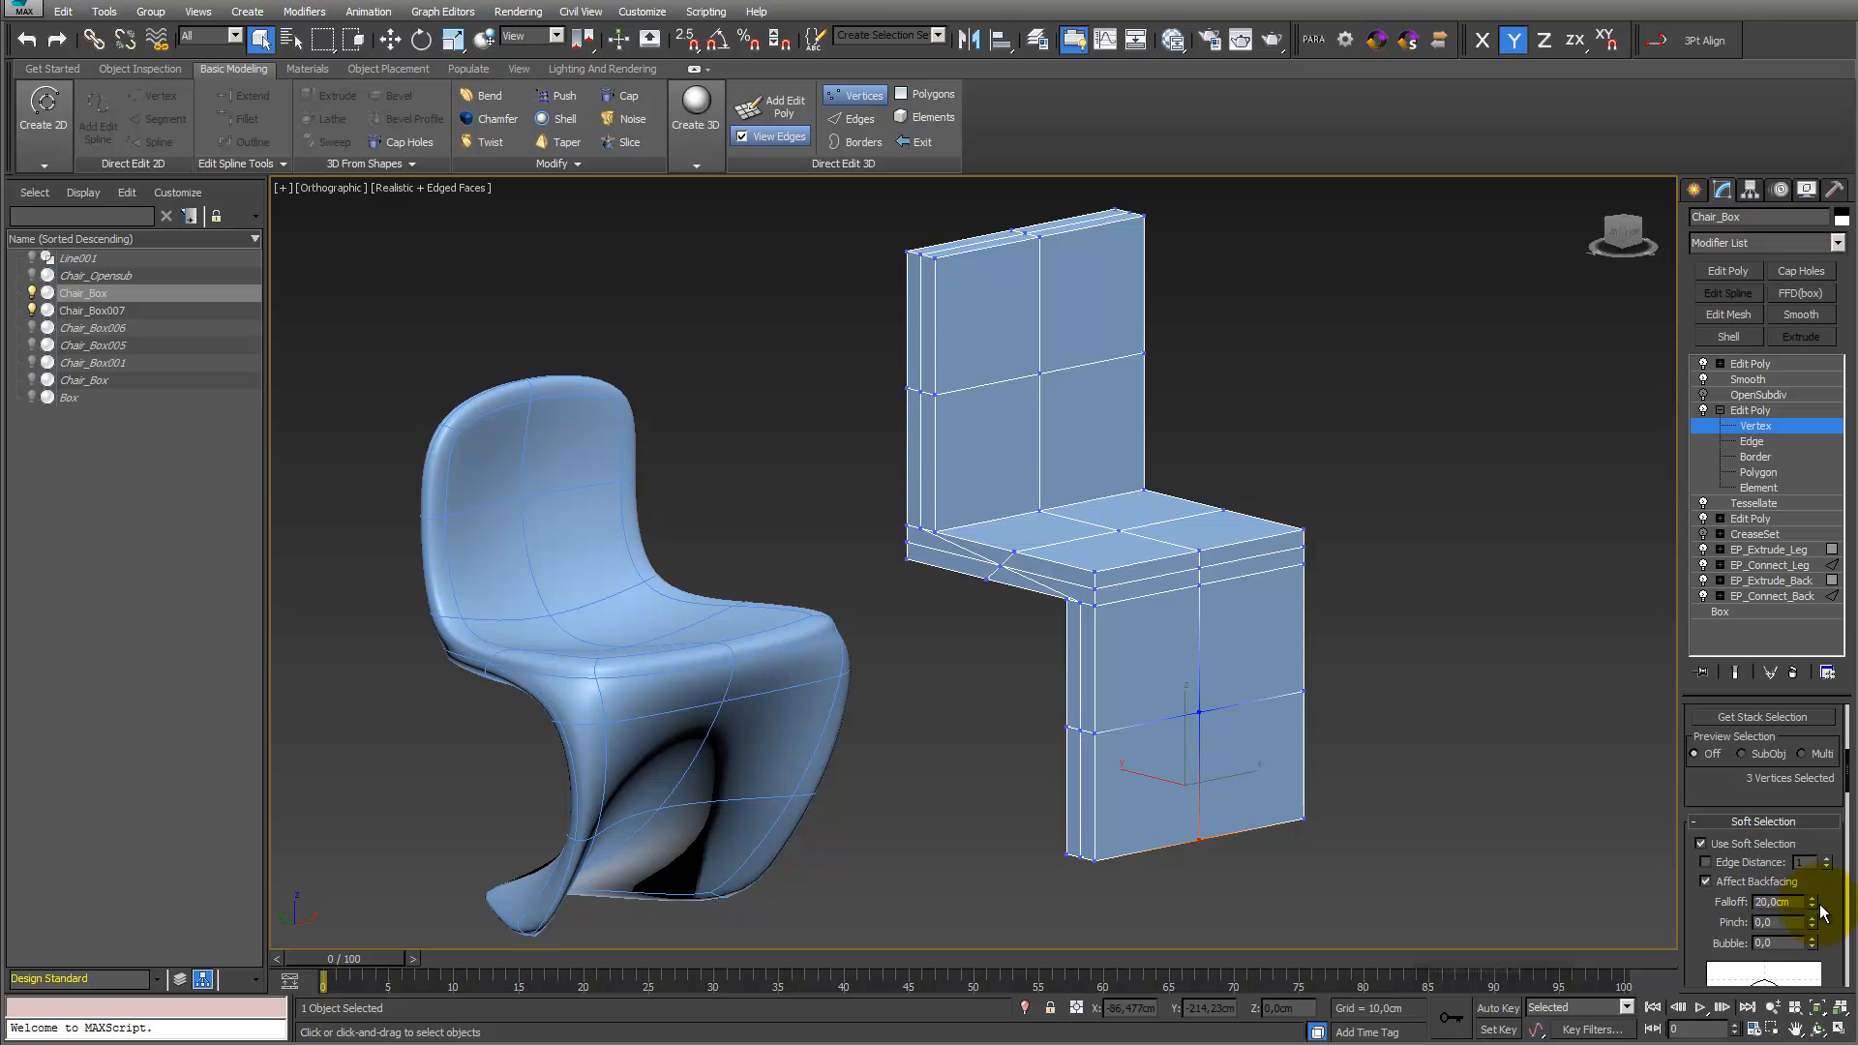
drag(1813, 905, 1791, 805)
click(390, 39)
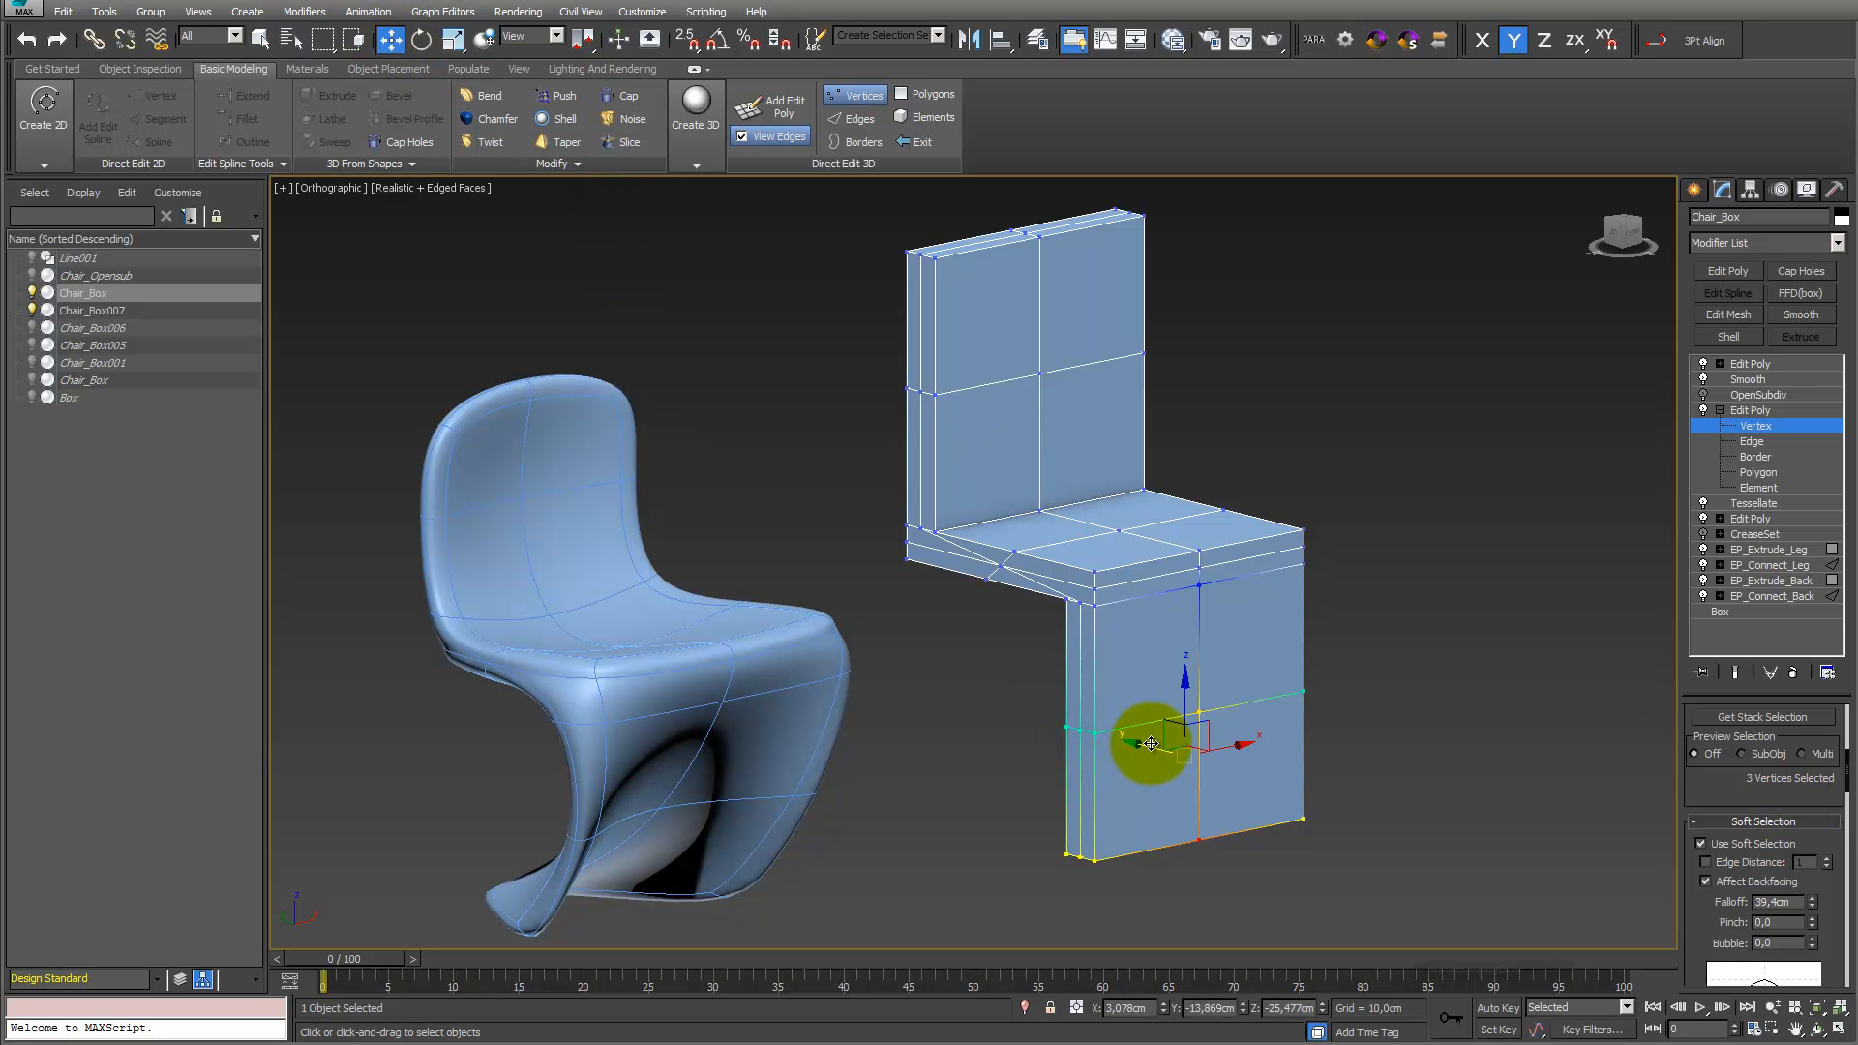
drag(1150, 743, 979, 669)
From the front, select the seat's front-edge vertices, reduce the soft selection falloff to about 21,67 cm, and scale them wider
click(1822, 1031)
drag(1069, 609, 975, 609)
click(259, 38)
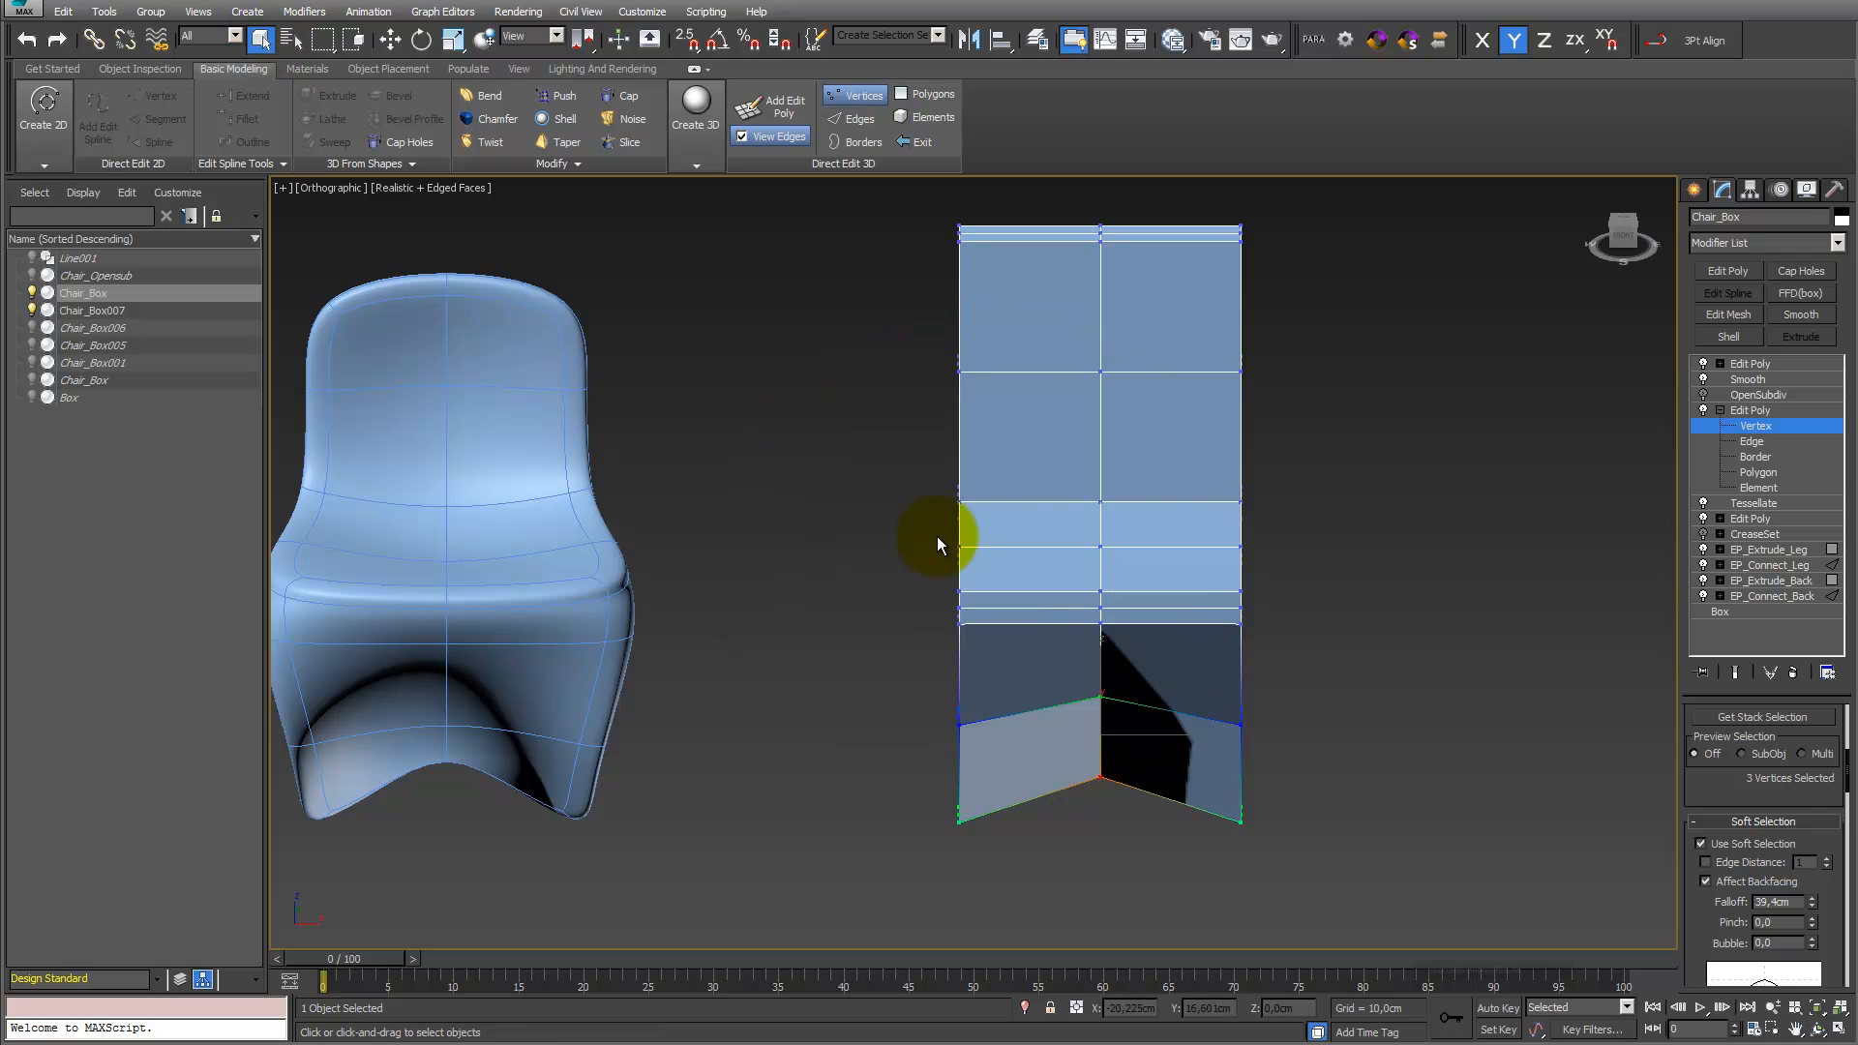
drag(1074, 639, 1275, 650)
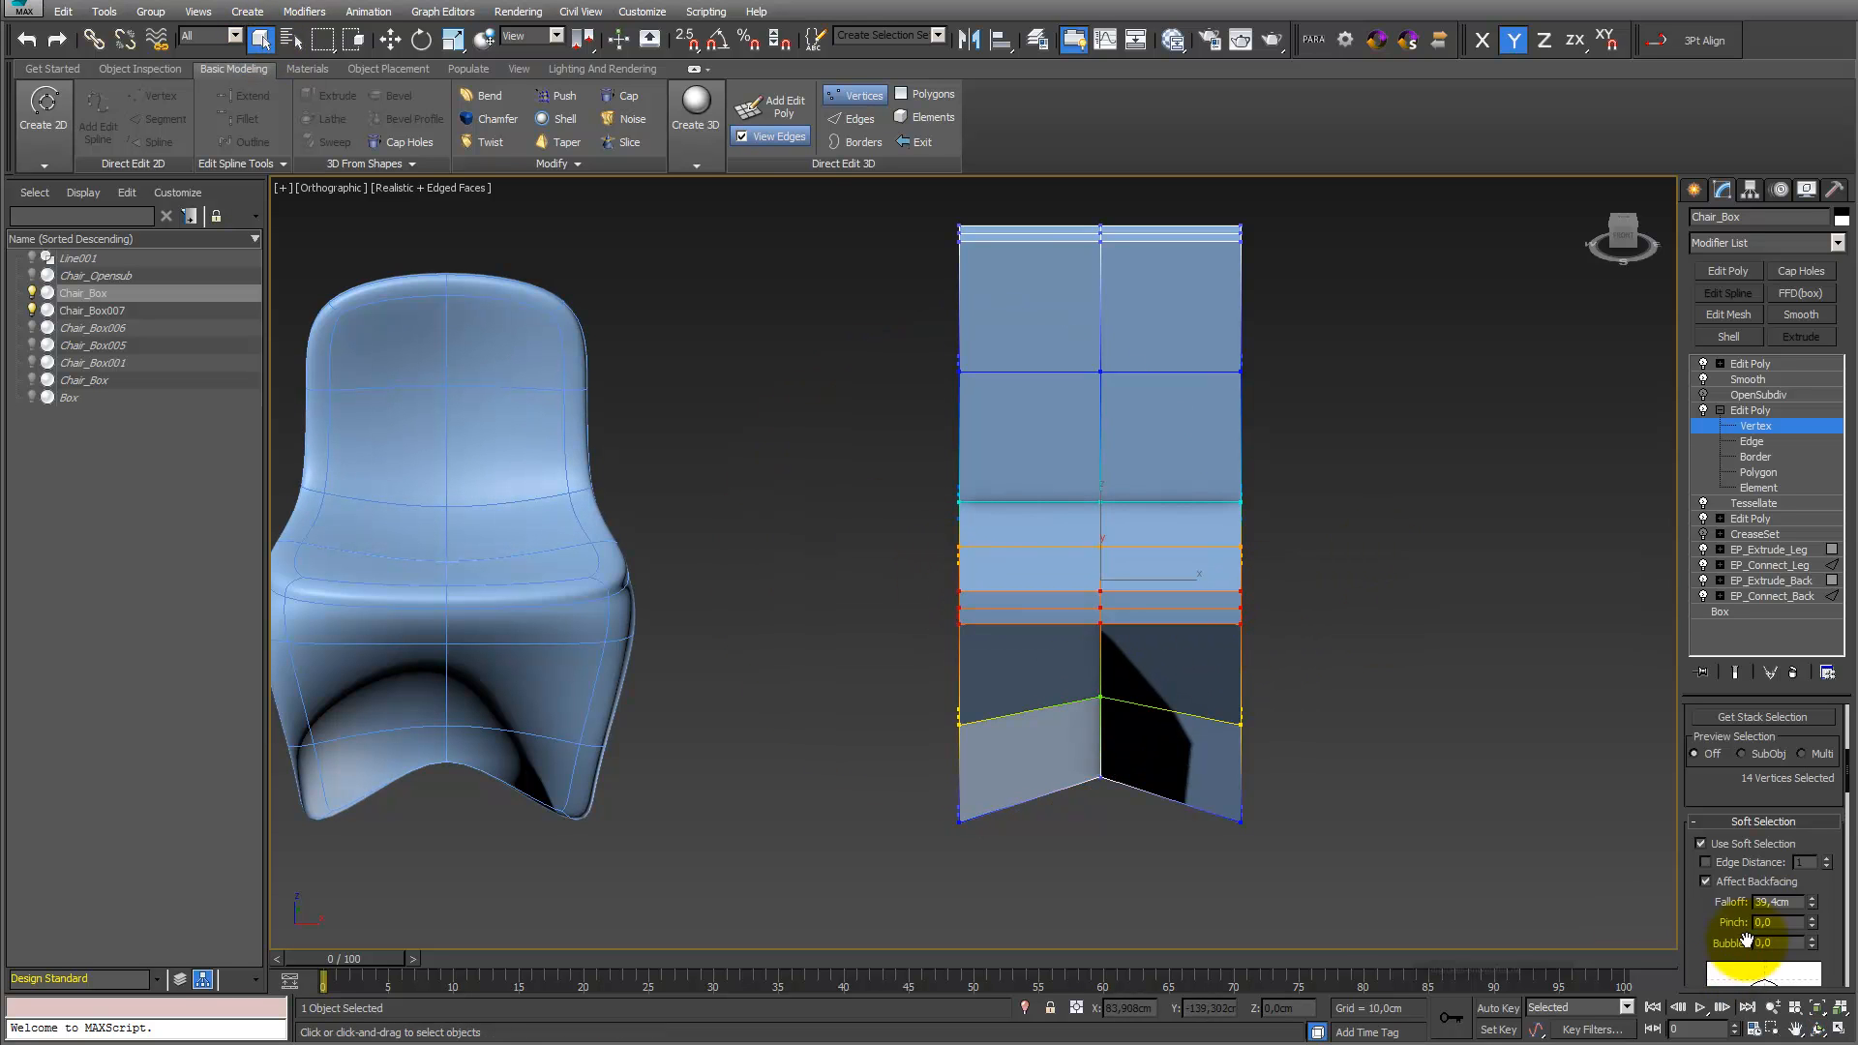
drag(1814, 910, 1815, 946)
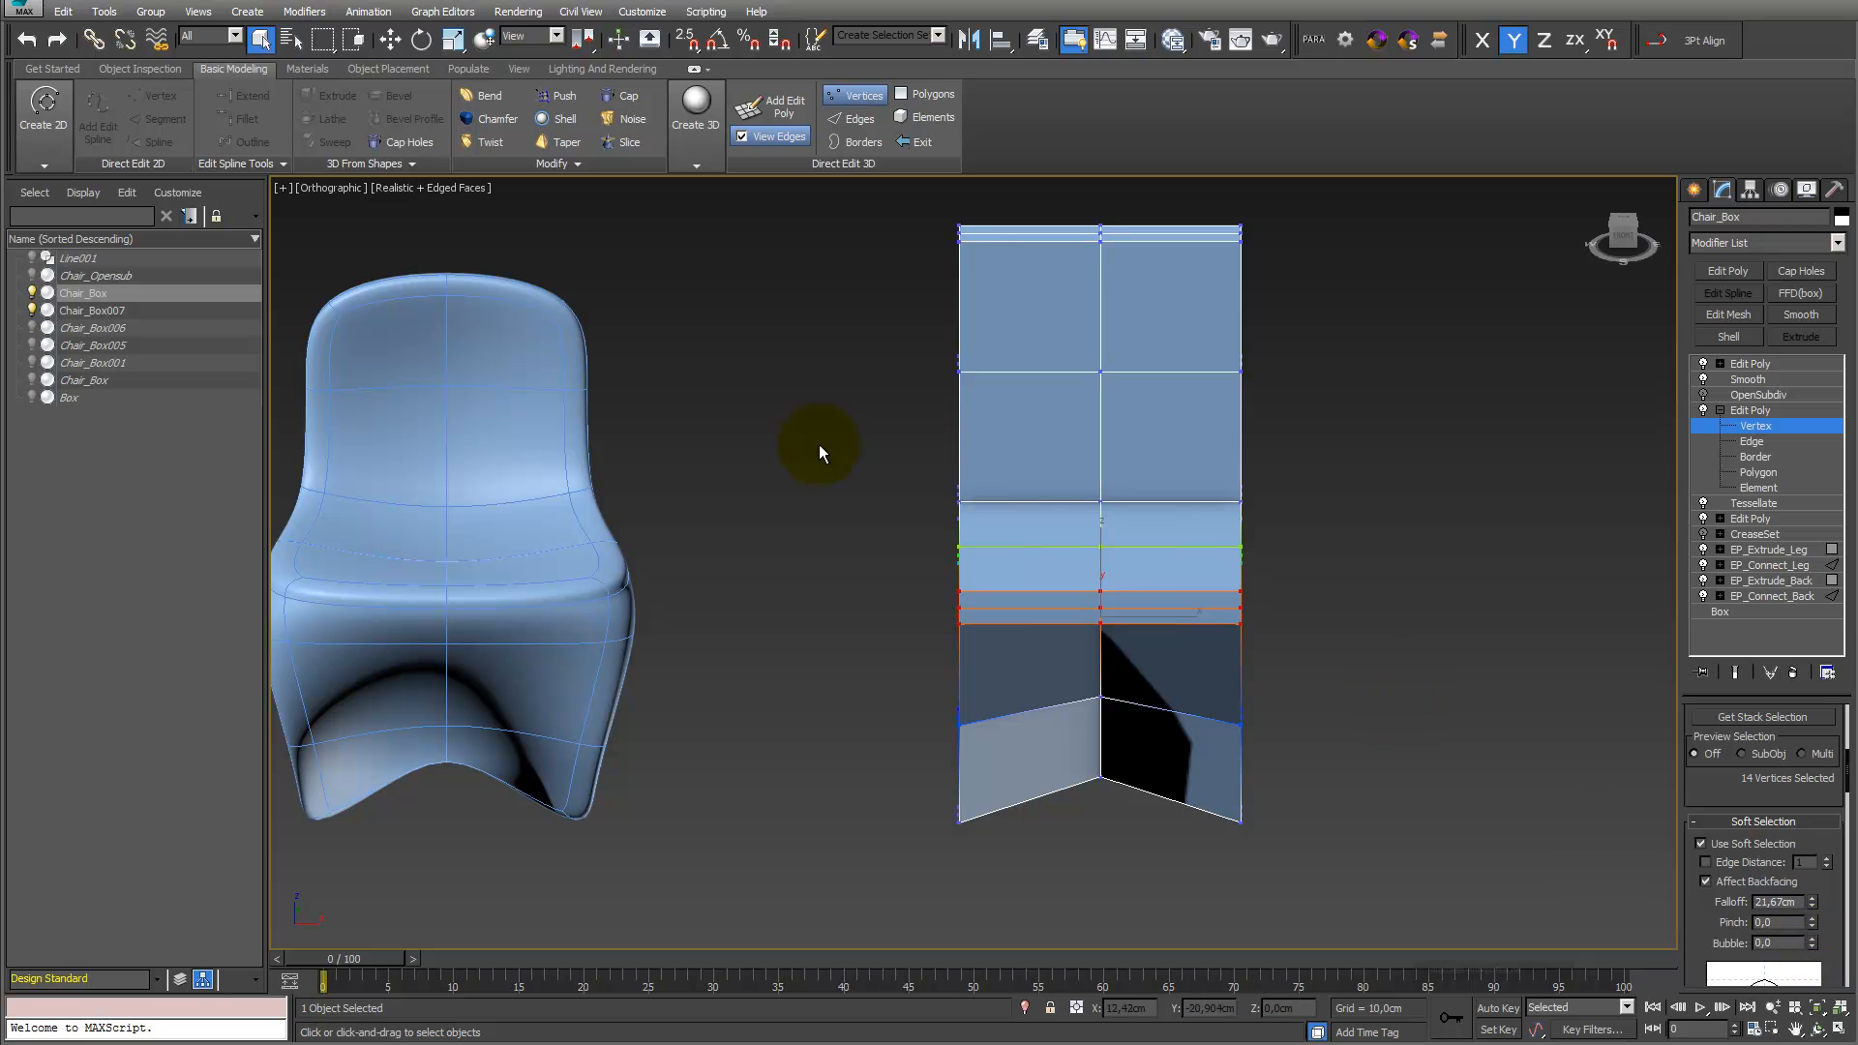
click(453, 40)
drag(1111, 614, 1108, 567)
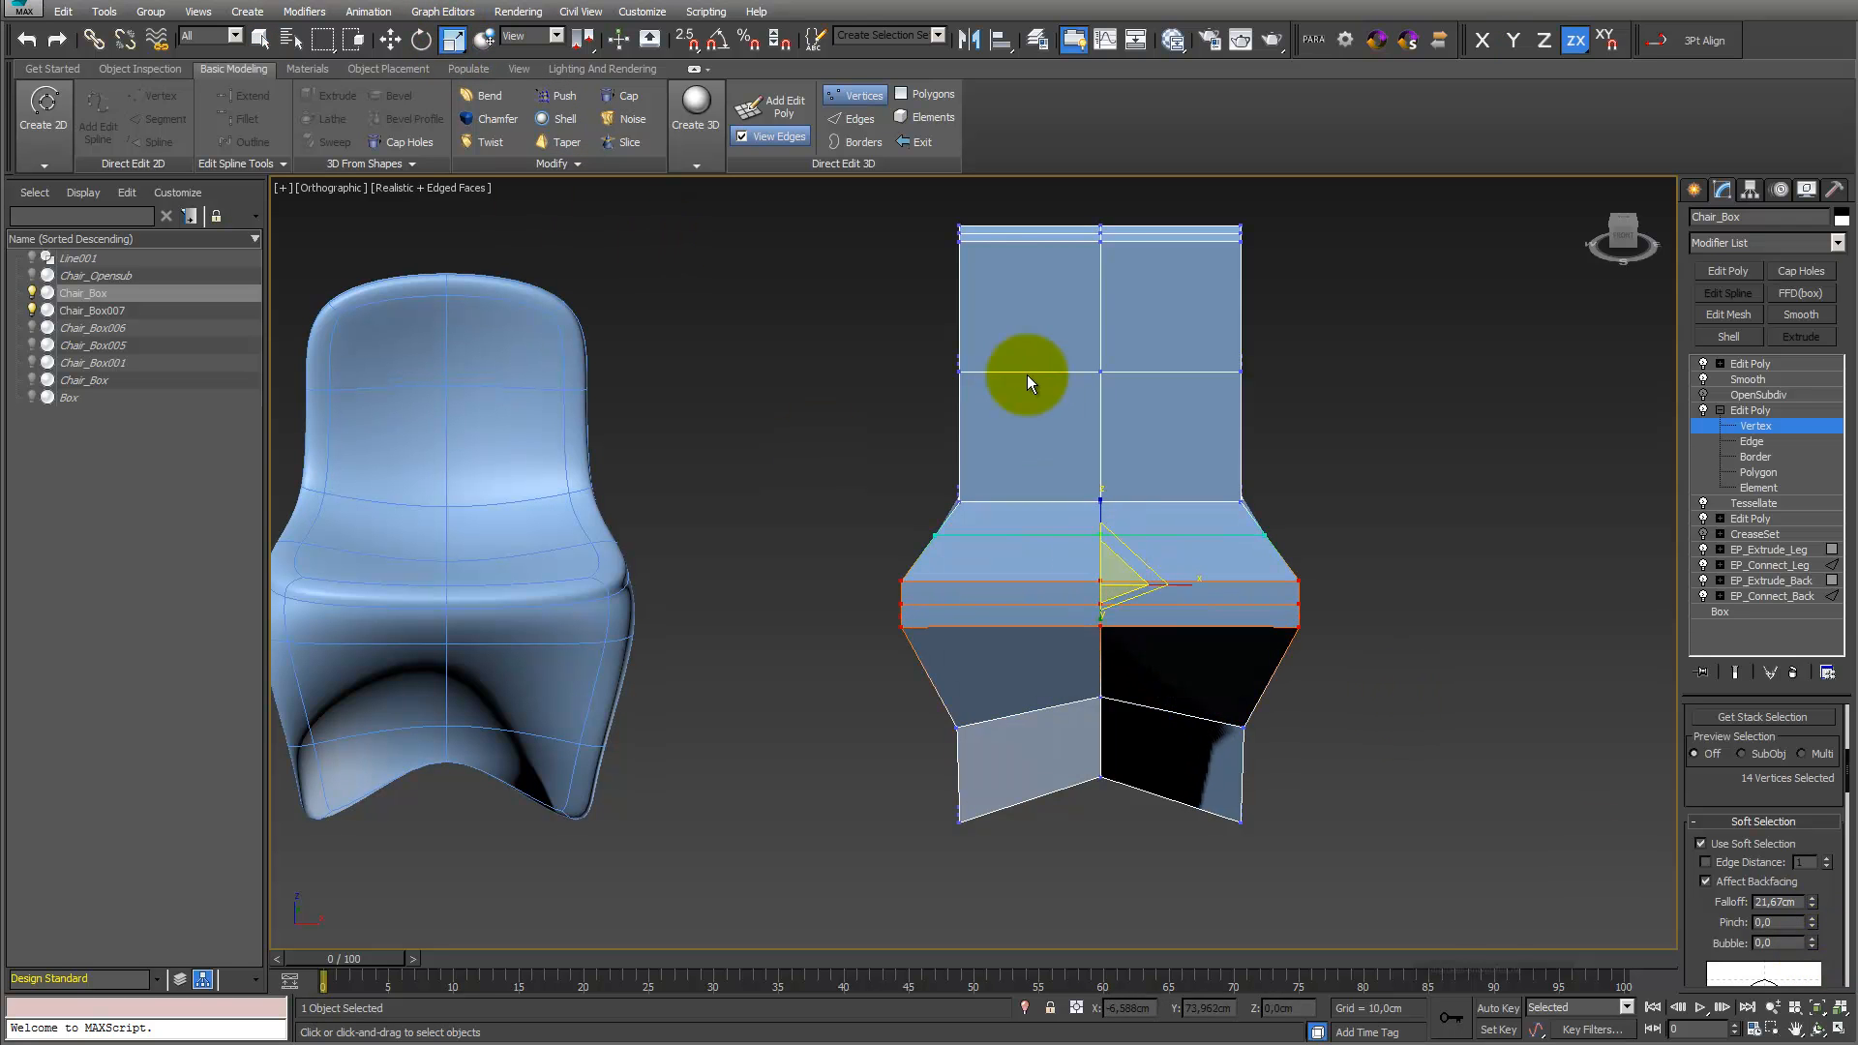
Select the vertices at both top corners of the backrest, scale them inward and move them down to taper the top
drag(989, 277, 993, 279)
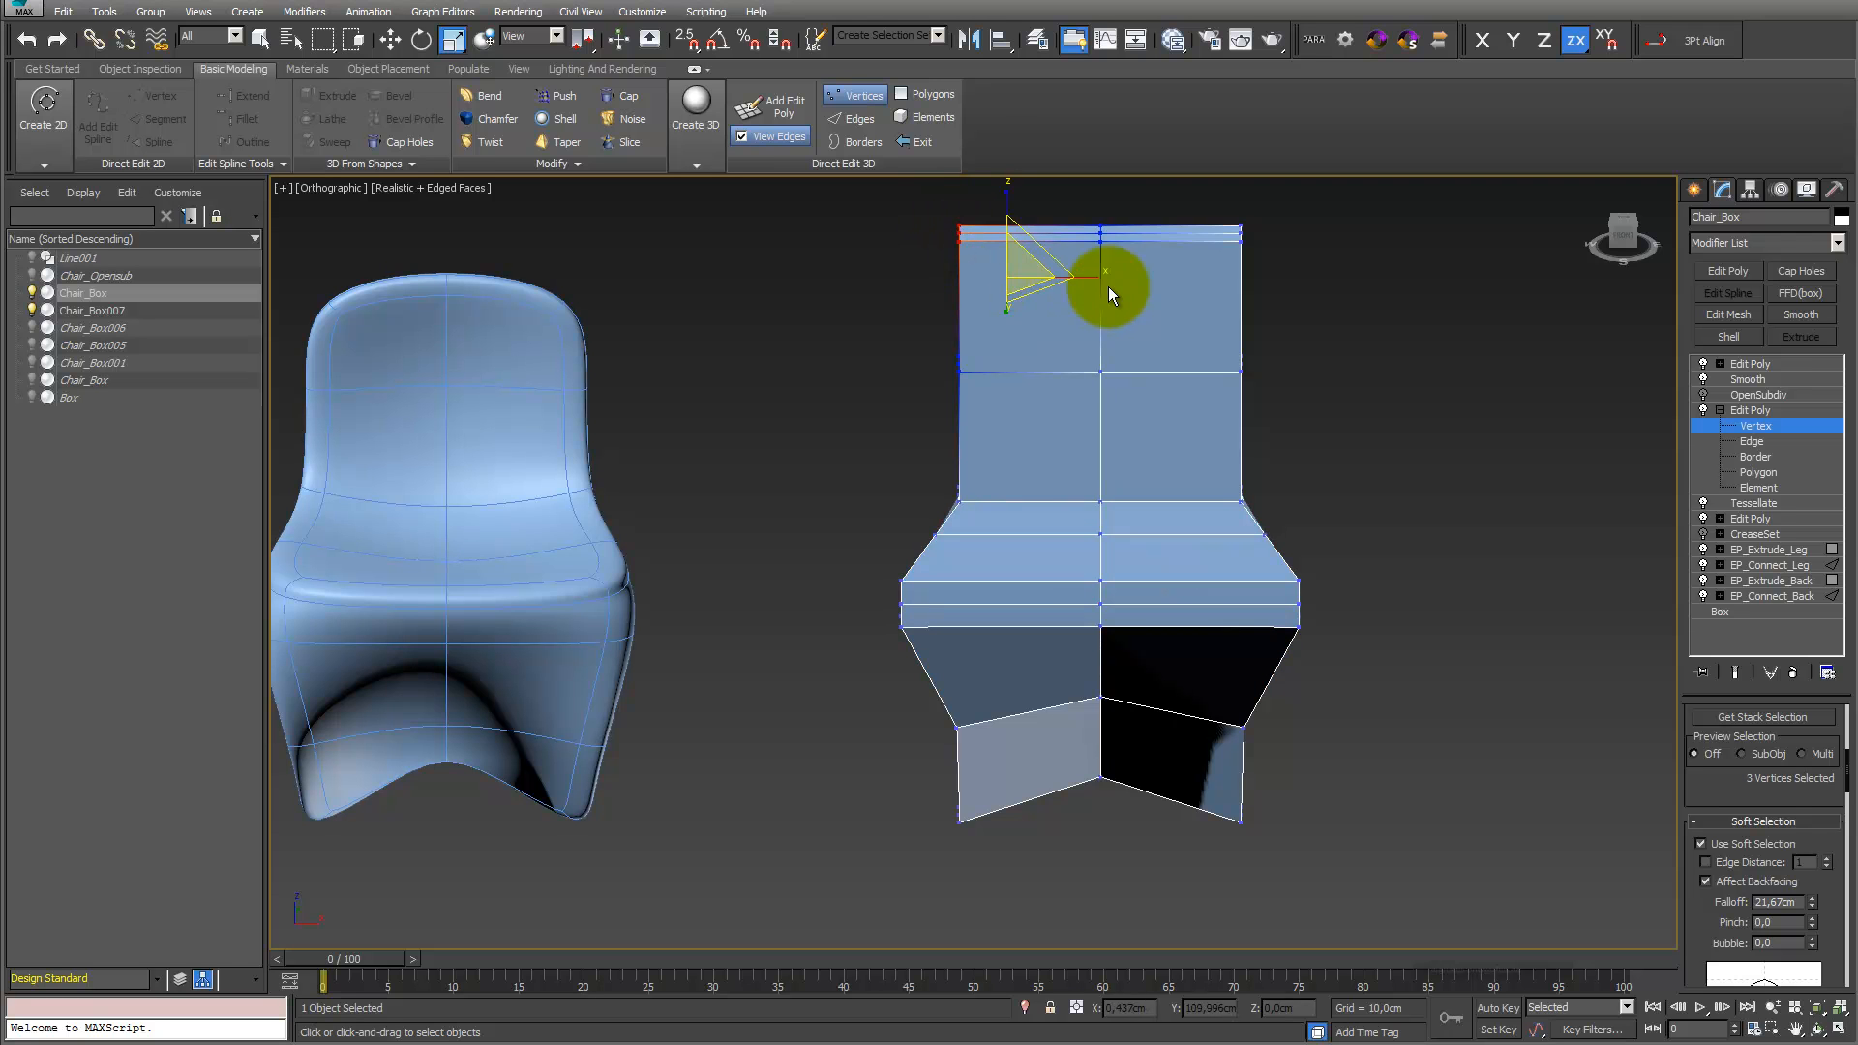
drag(1282, 261, 1218, 226)
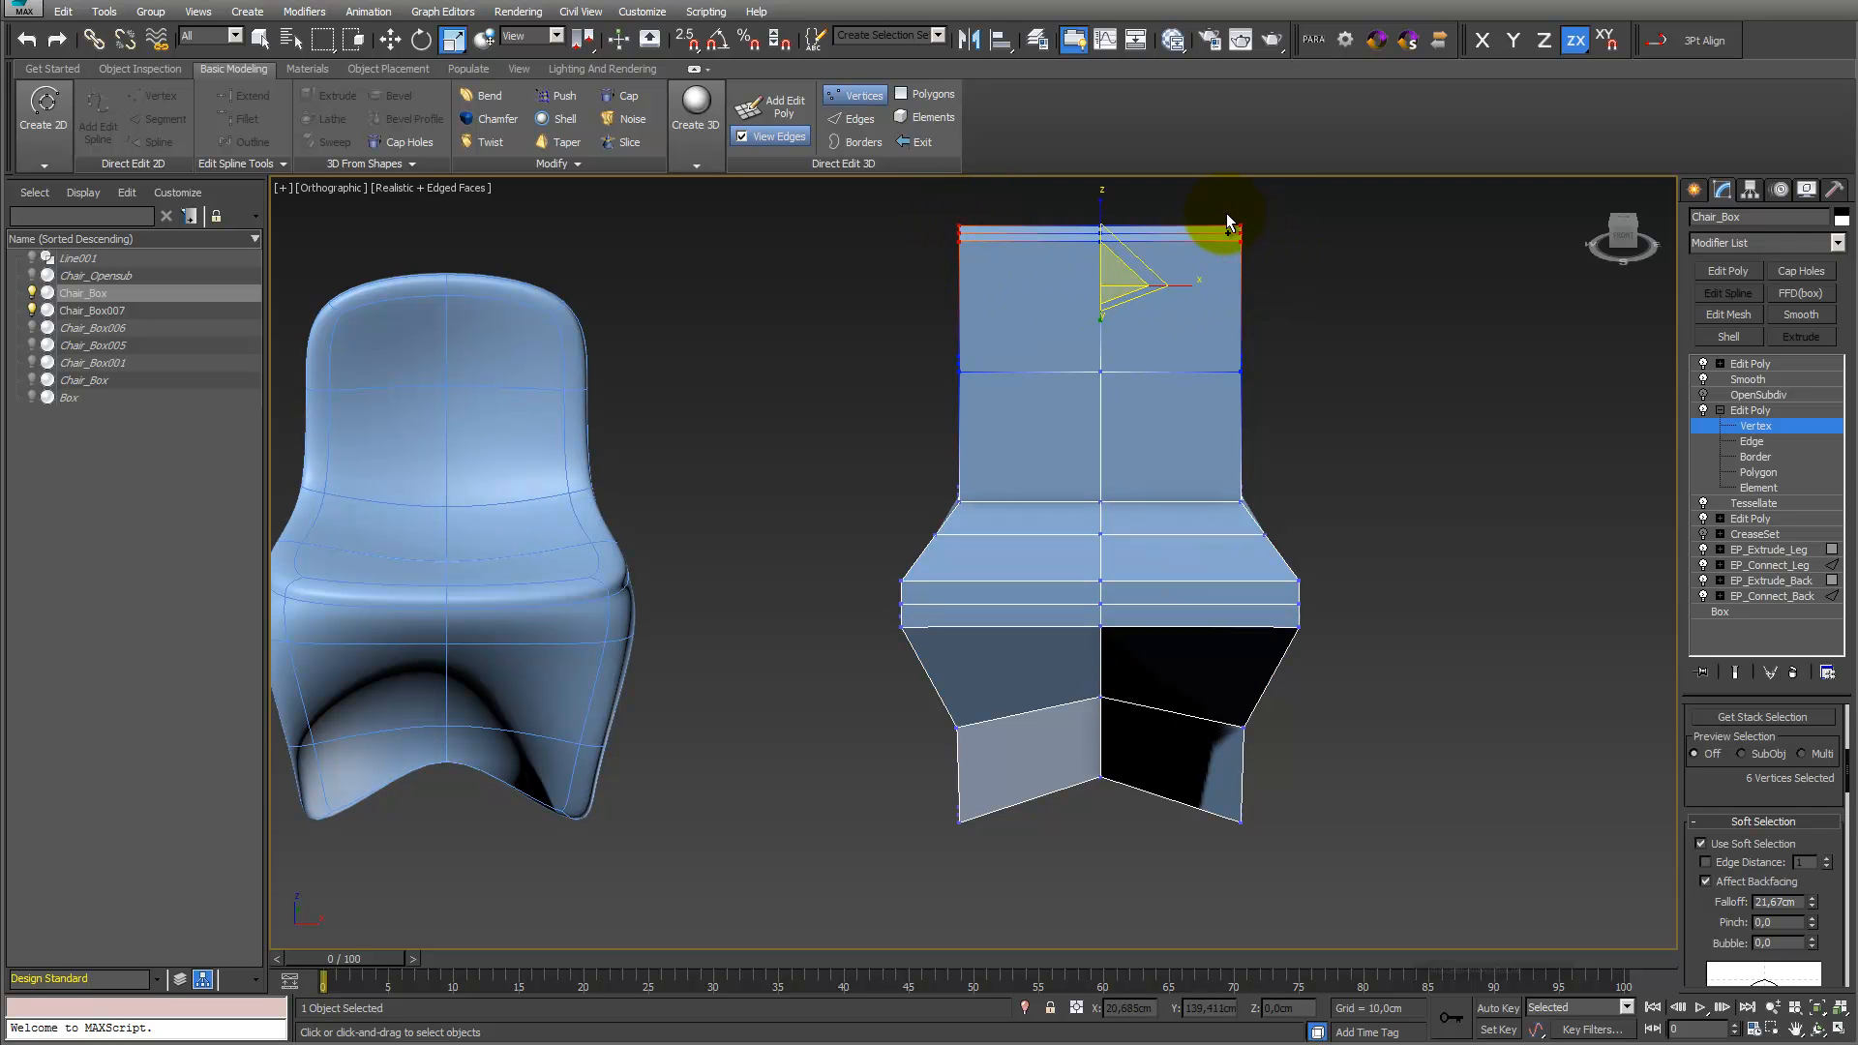
drag(1122, 274, 1073, 284)
click(391, 39)
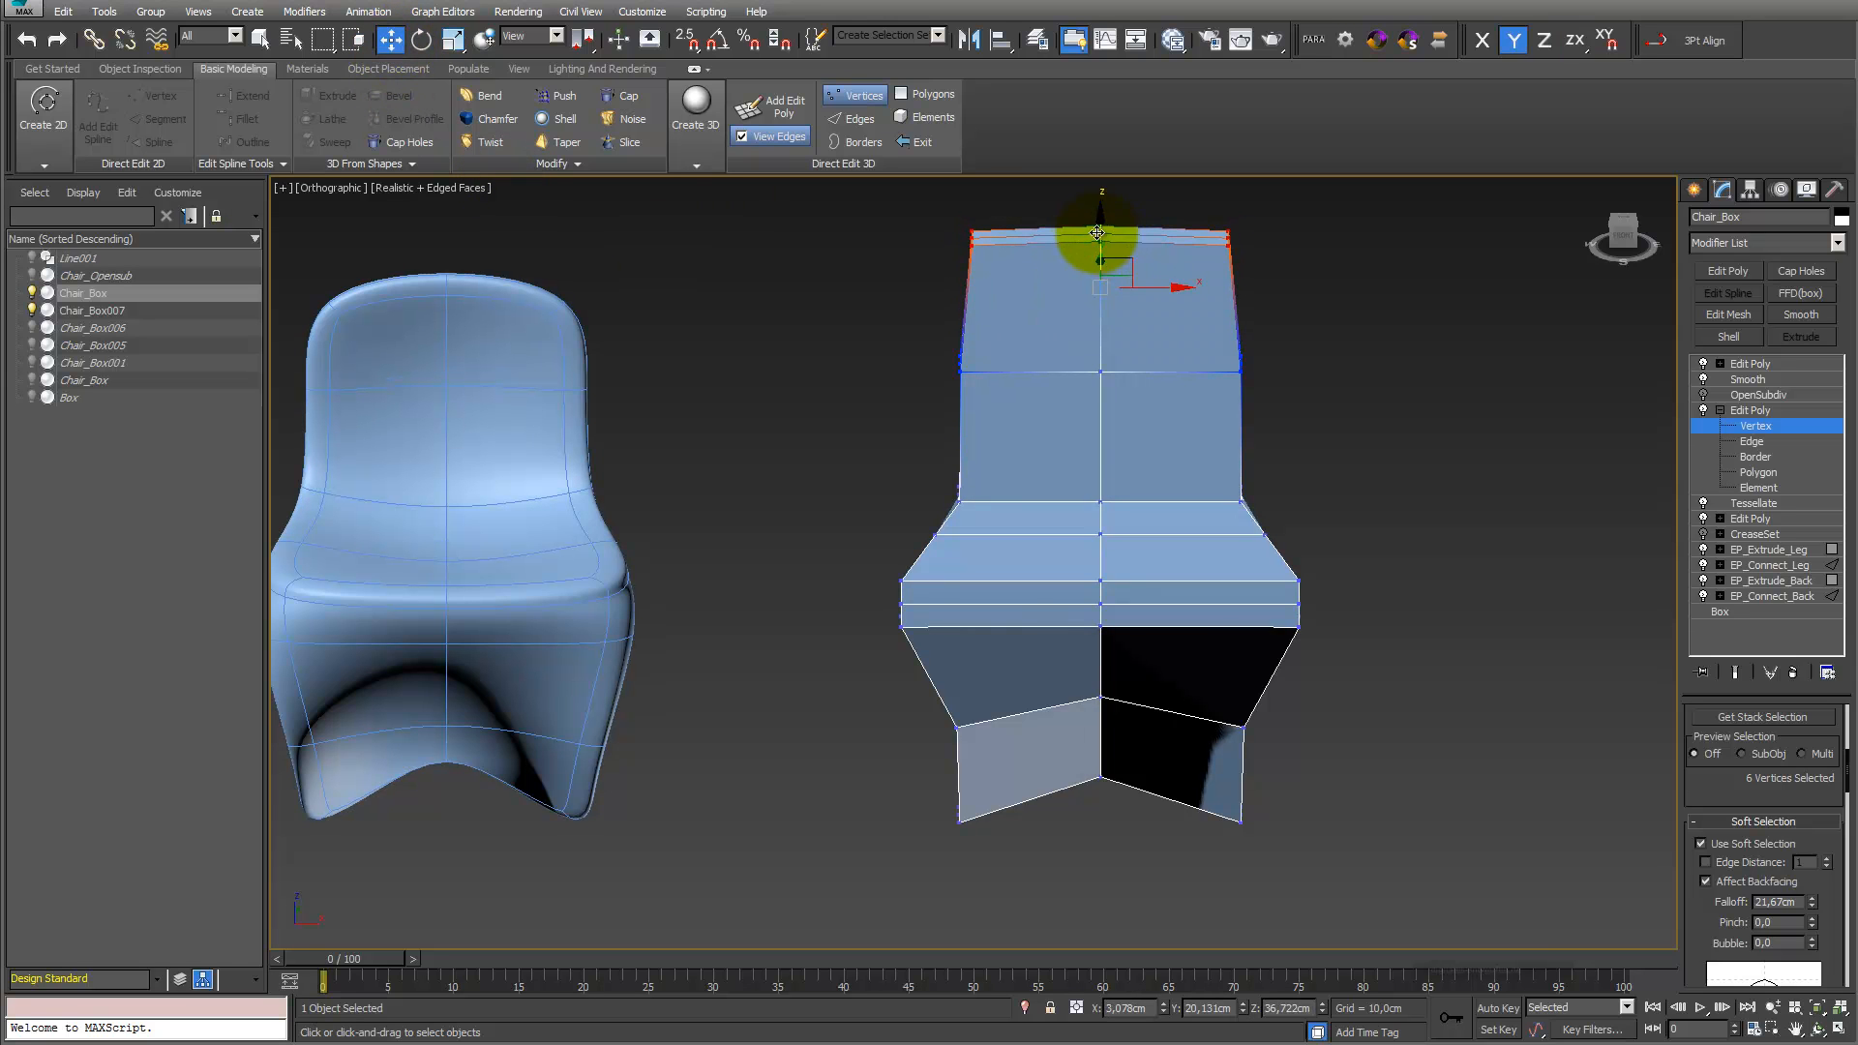
drag(1104, 235, 1104, 276)
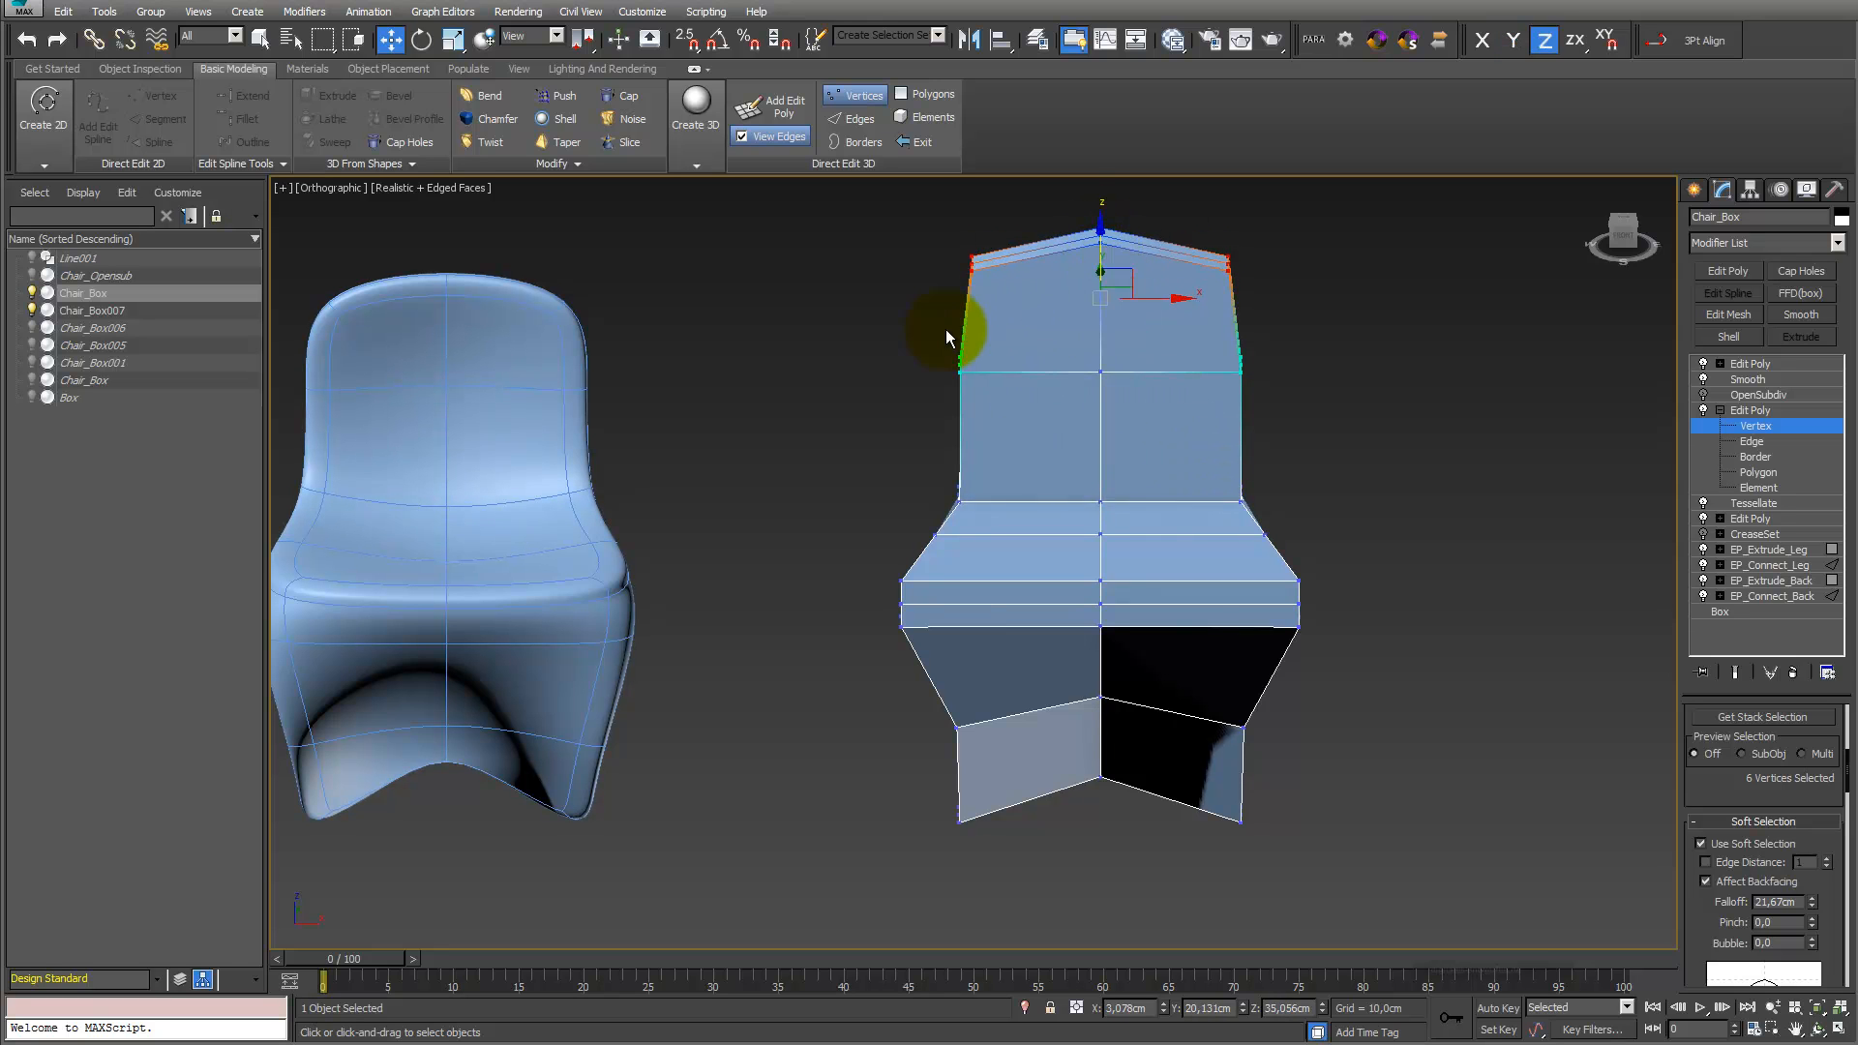
Select the row of vertices halfway up the backrest and scale it slightly wider
drag(1234, 433, 1298, 415)
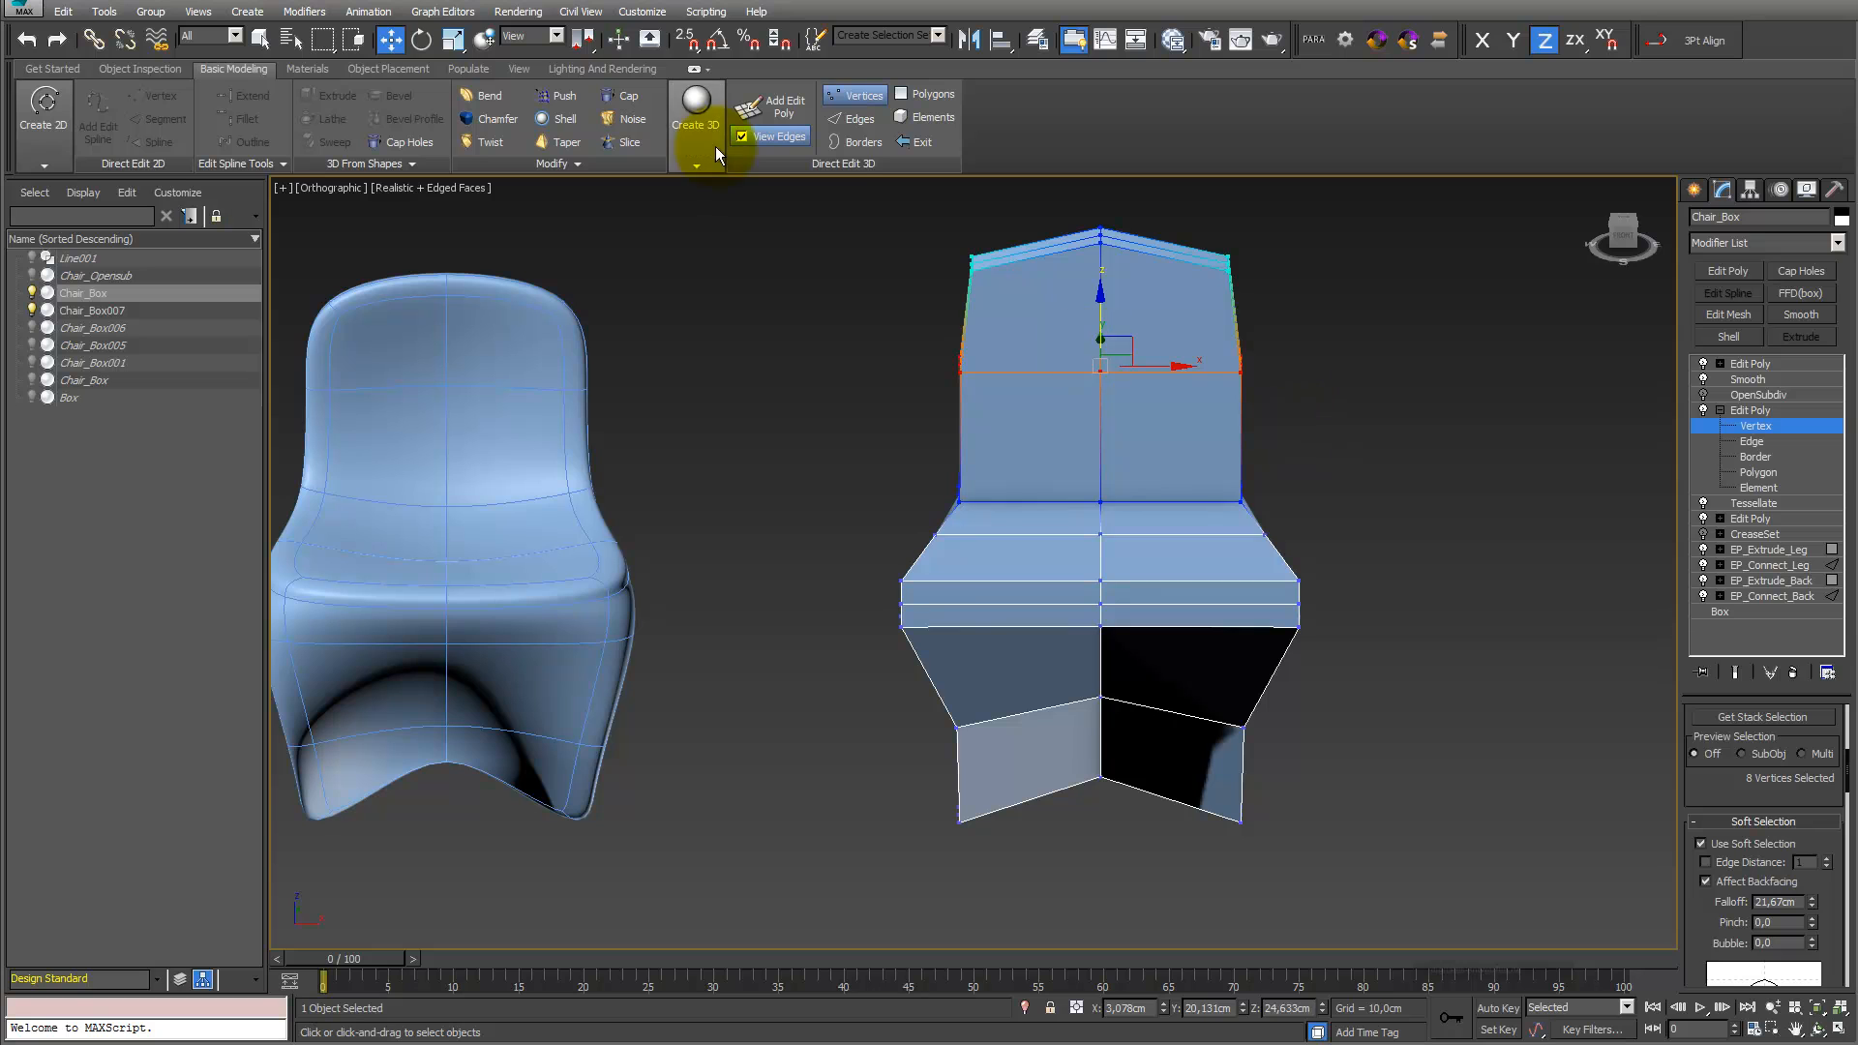
click(453, 39)
drag(1136, 368, 1128, 352)
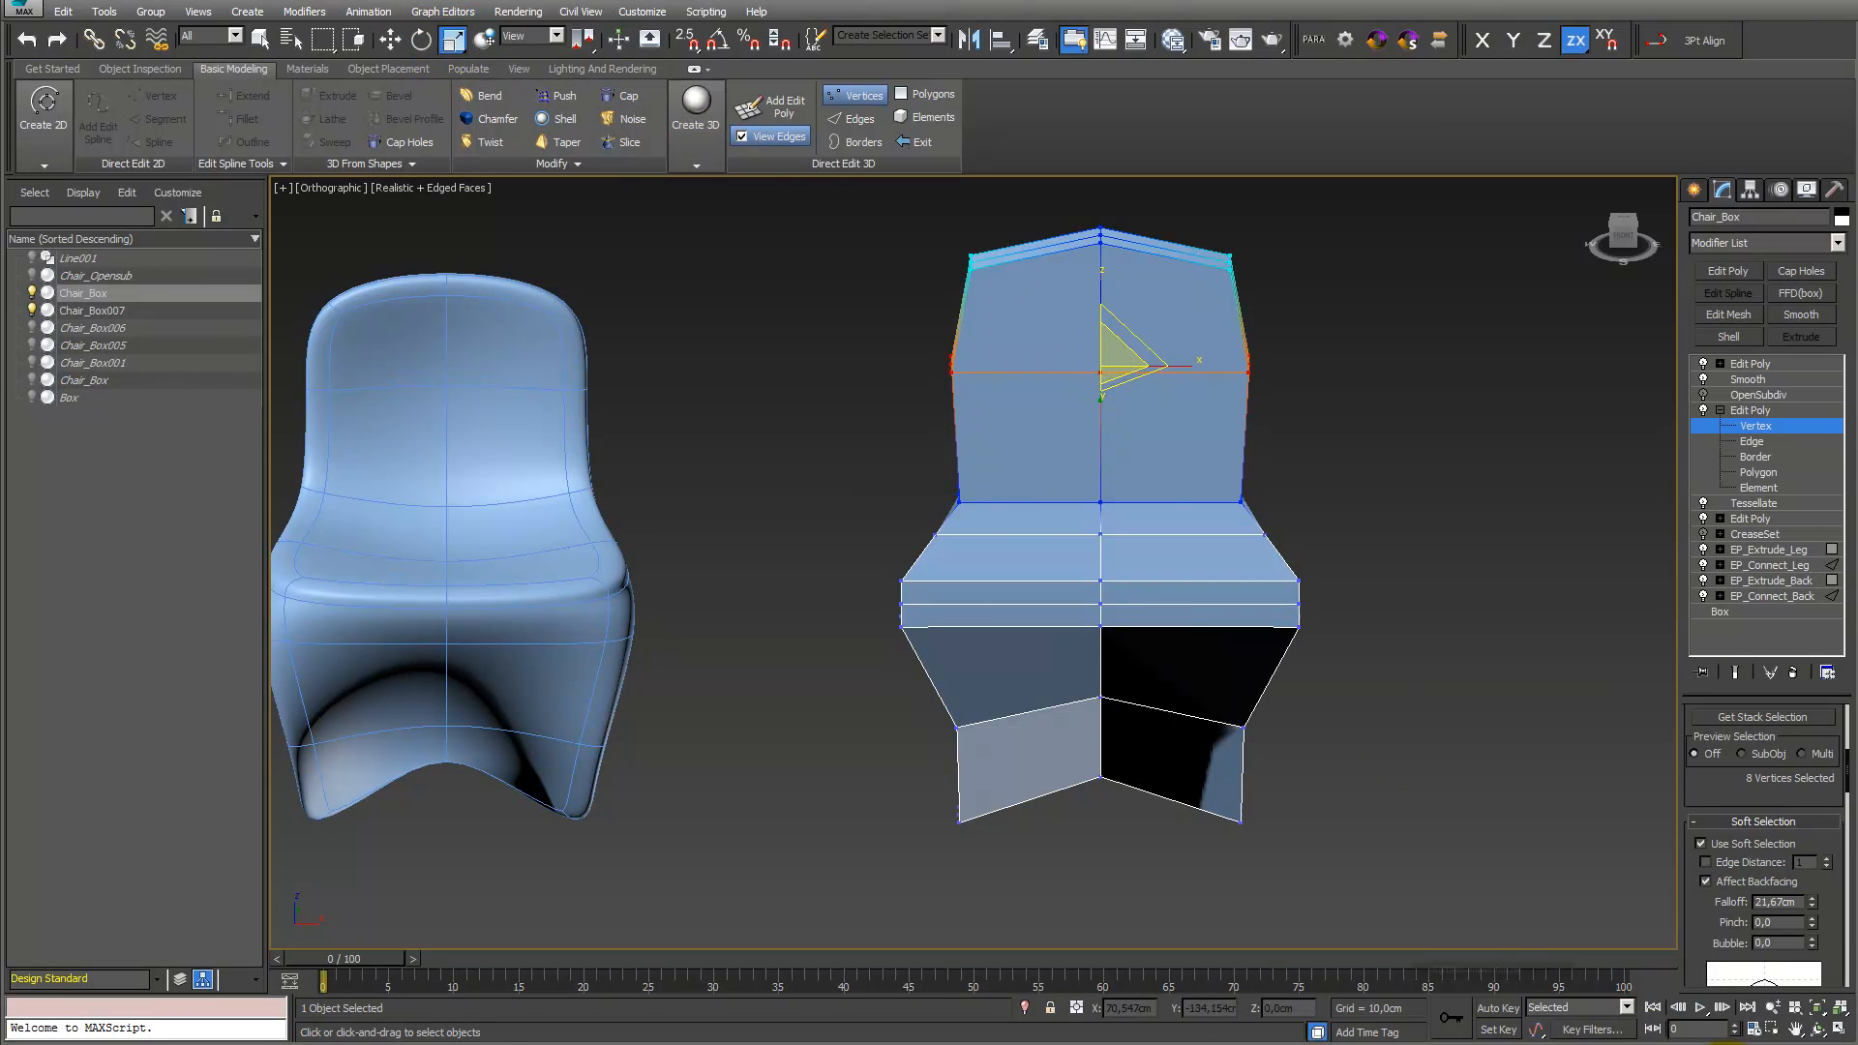
Turn the modifier stack's end result back on and inspect the smoothed chair from the opposite side
click(1817, 1028)
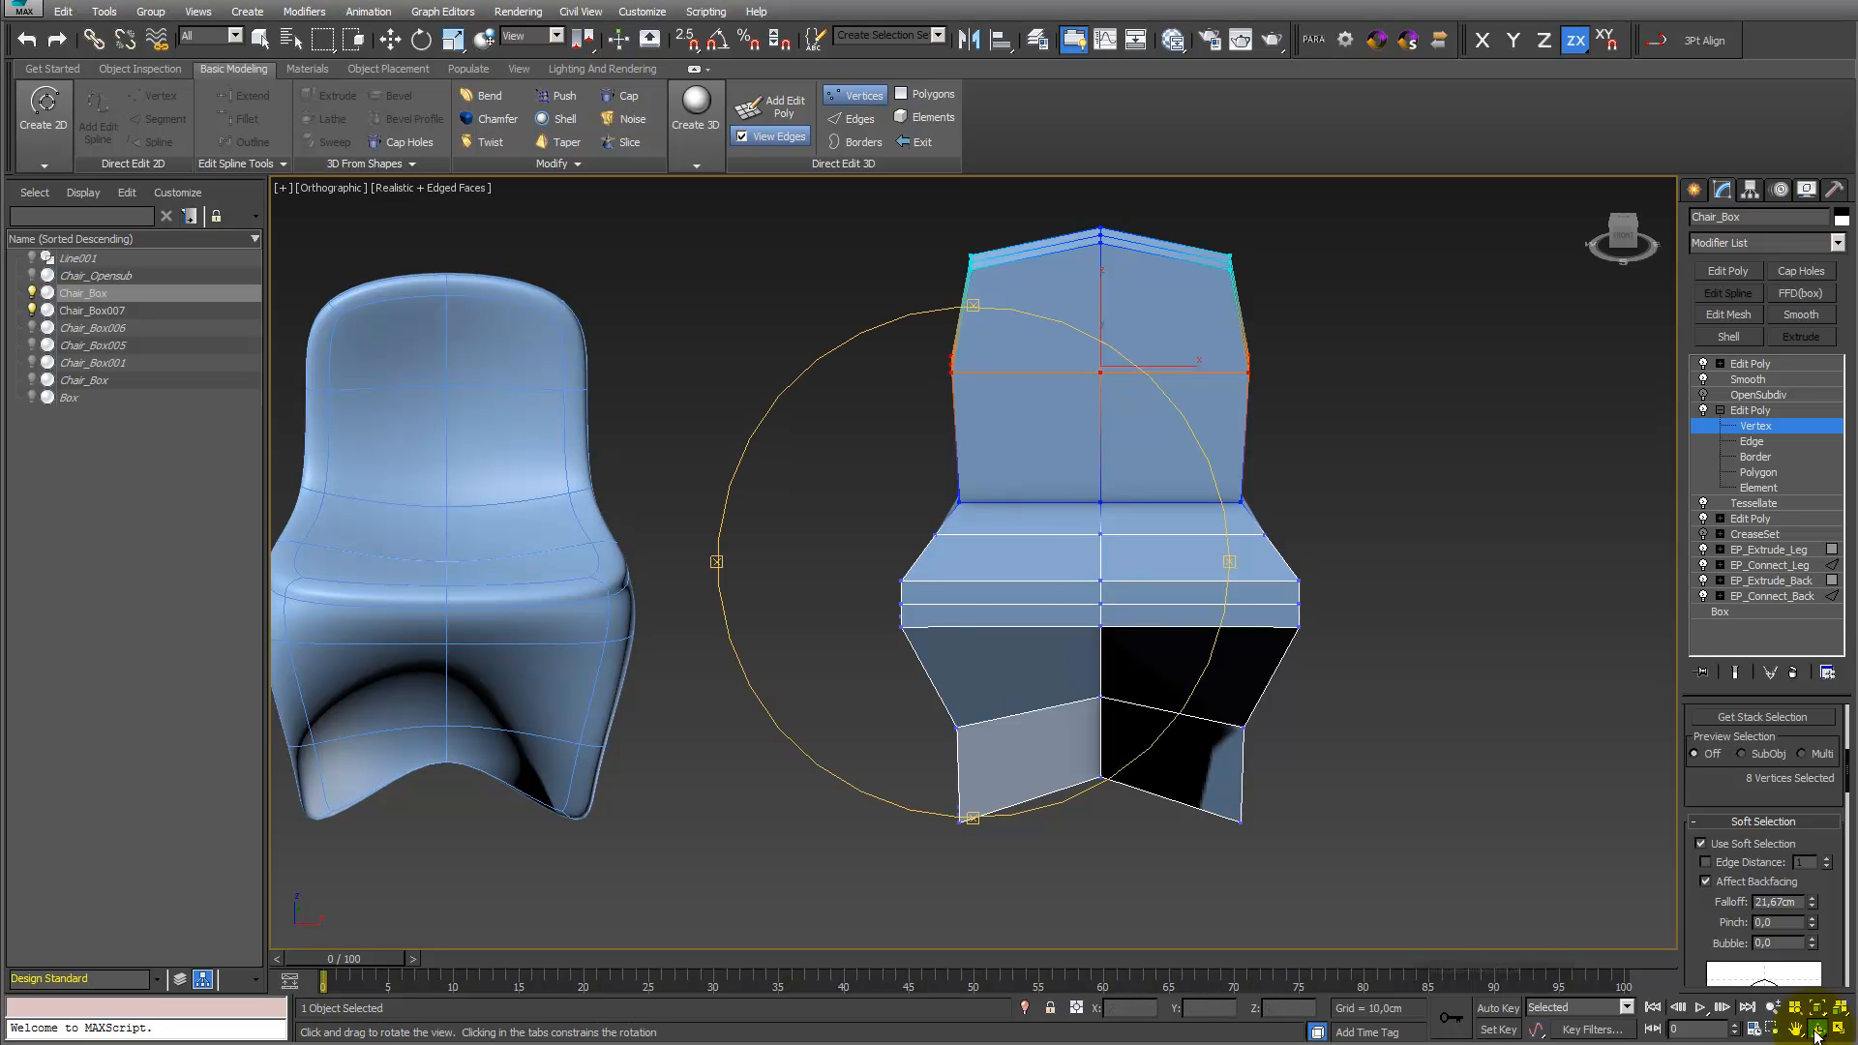
drag(1012, 573, 909, 573)
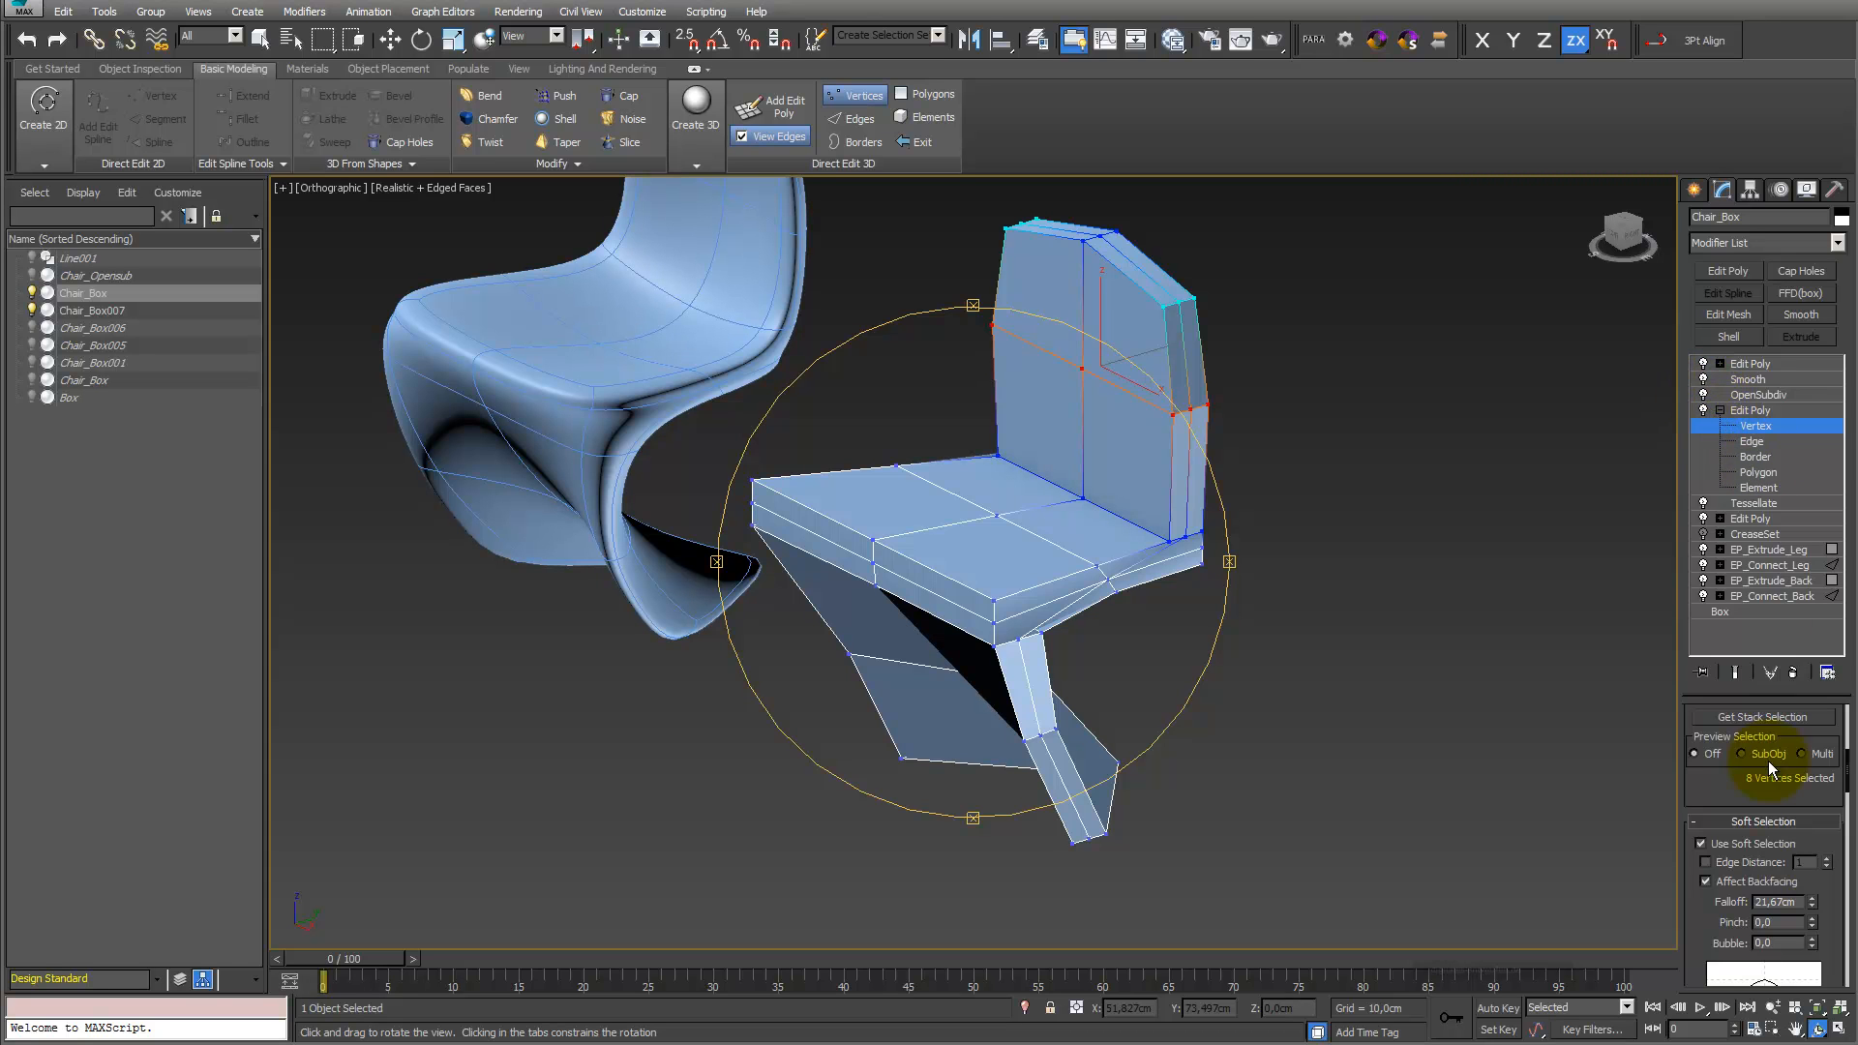
click(1735, 673)
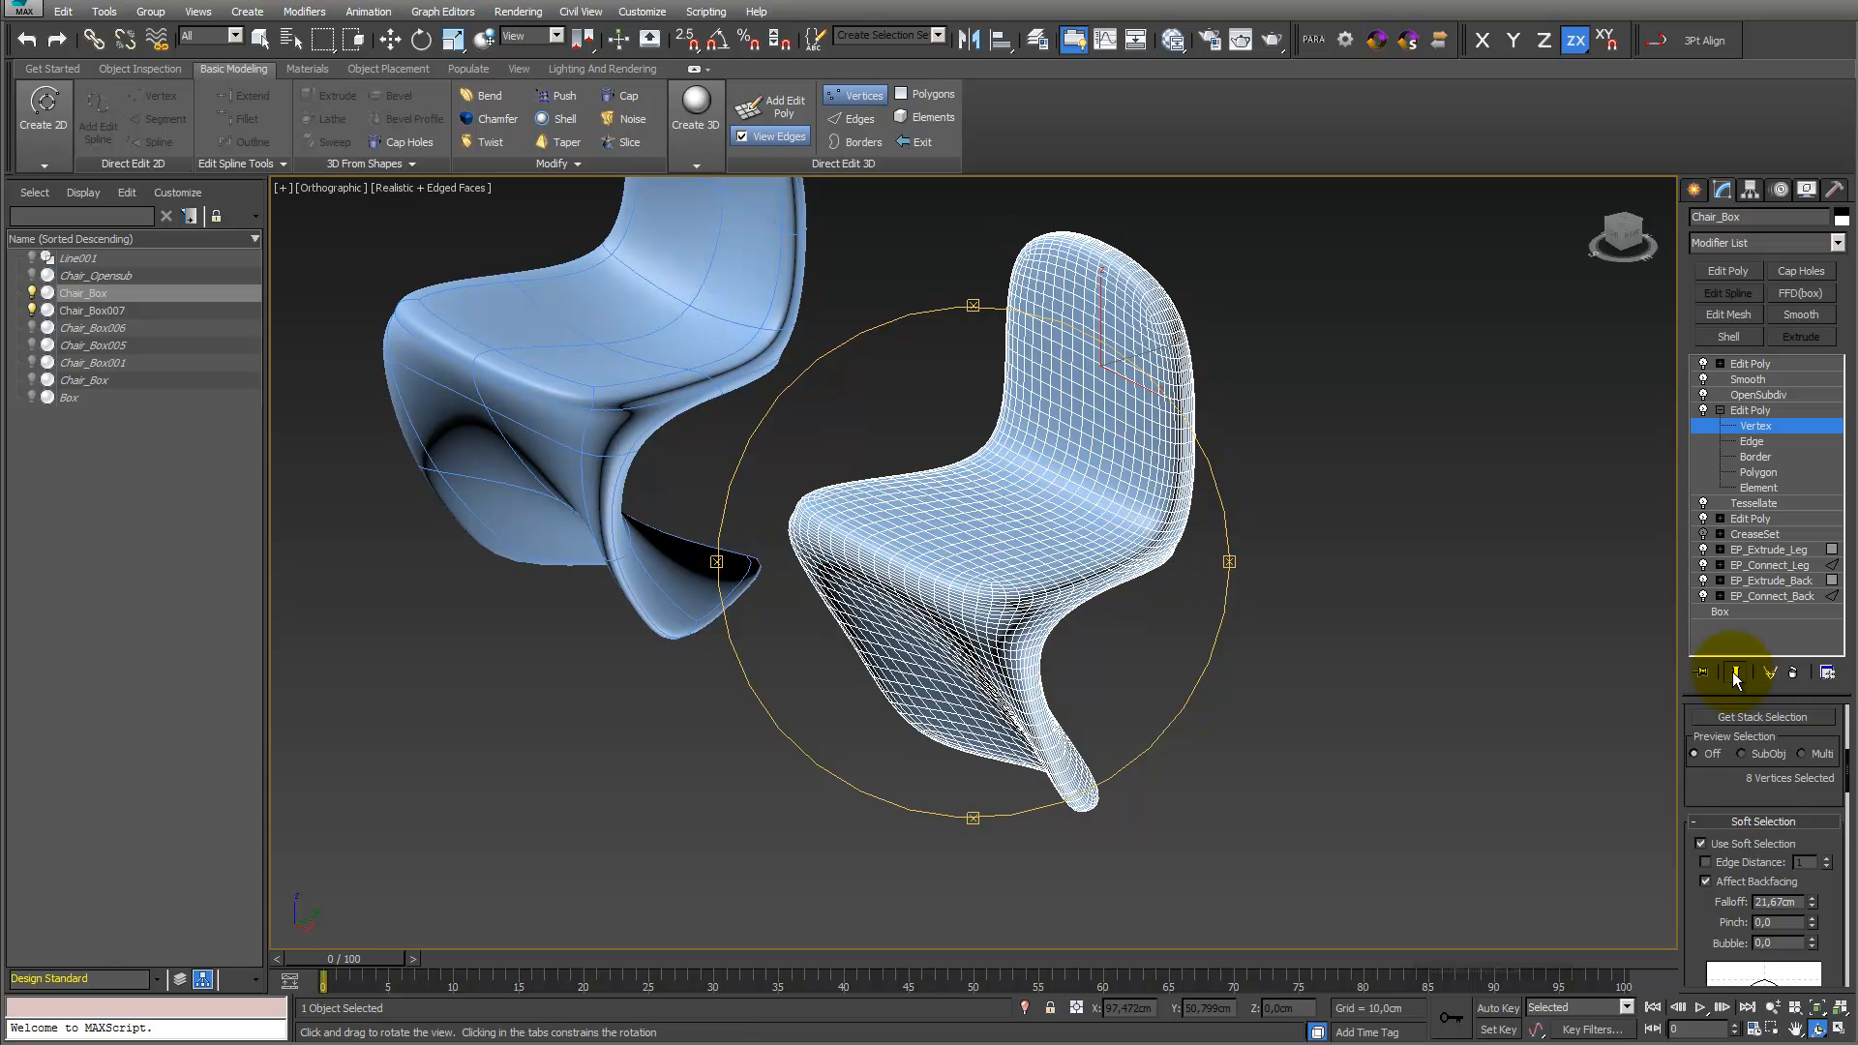
mouse_move(1059, 605)
mouse_down()
mouse_move(963, 646)
mouse_move(1045, 602)
mouse_up()
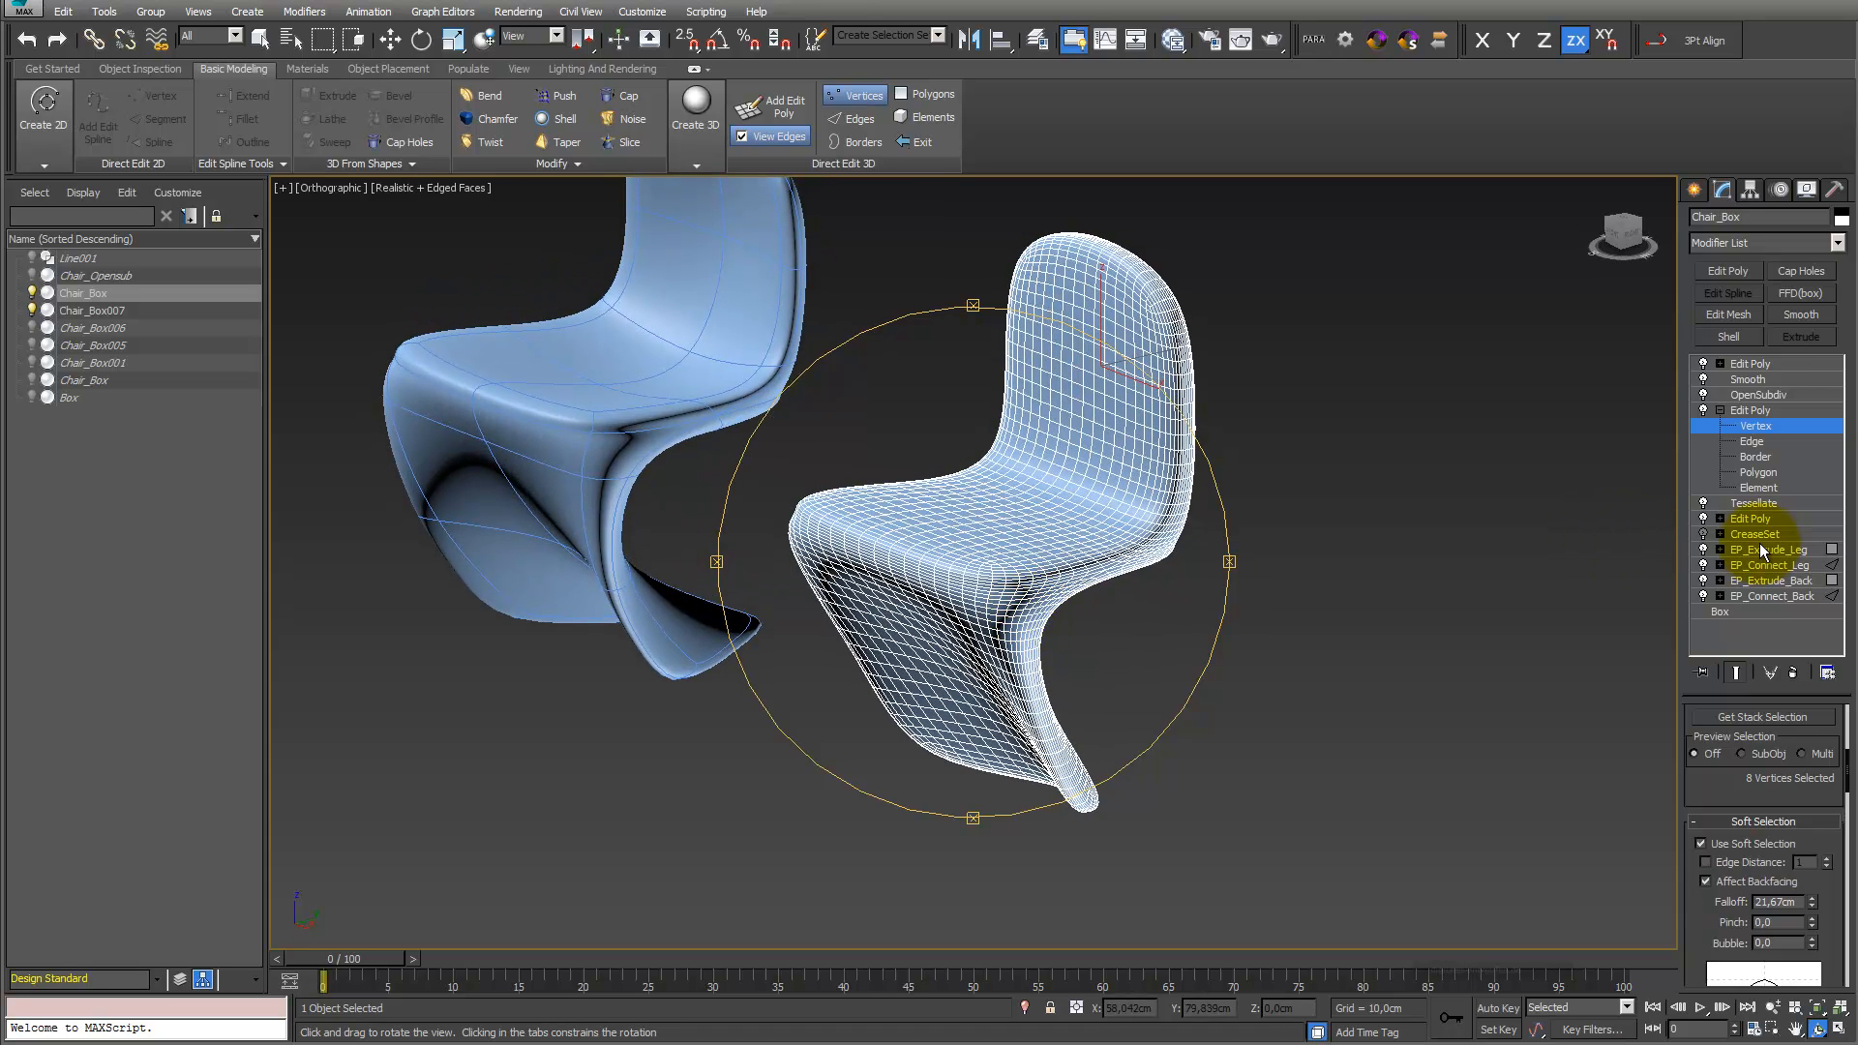
Try the existing CreaseSet enabled, both in its place and above the upper Edit Poly, and restore its position and disabled state
click(1703, 535)
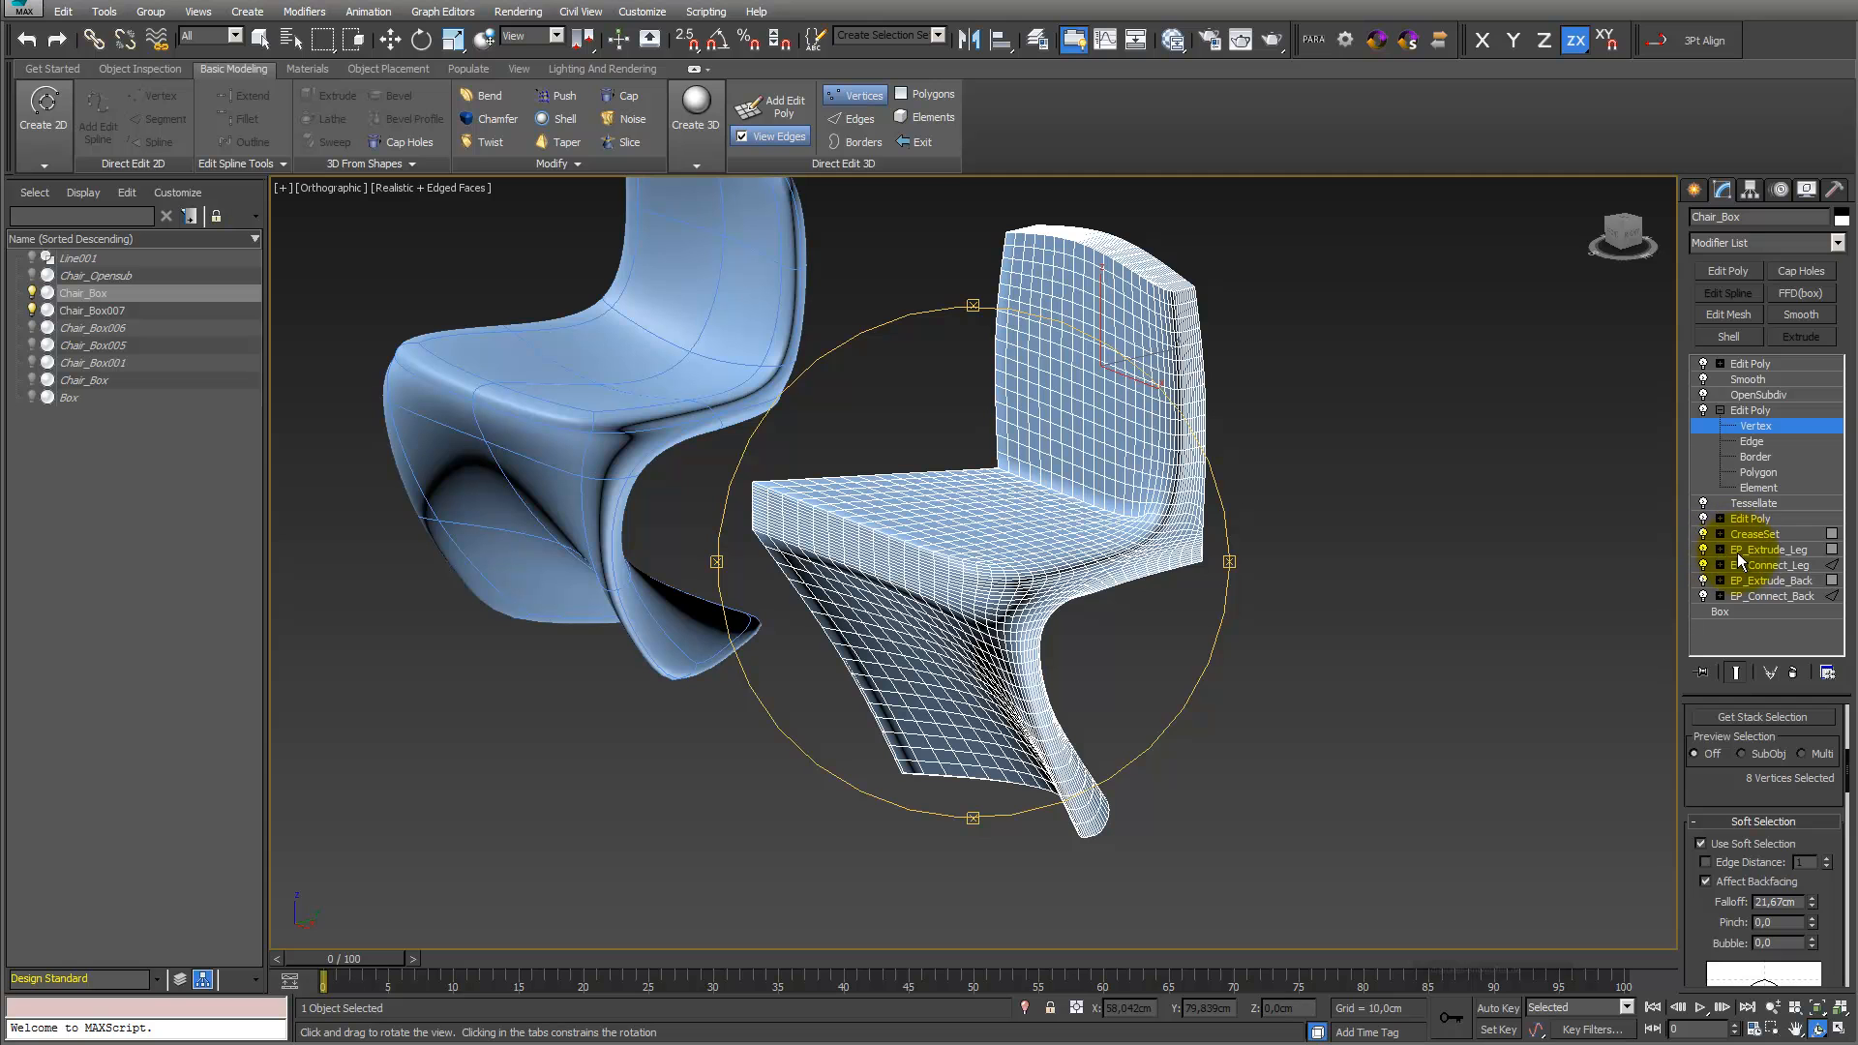
drag(1757, 535, 1763, 405)
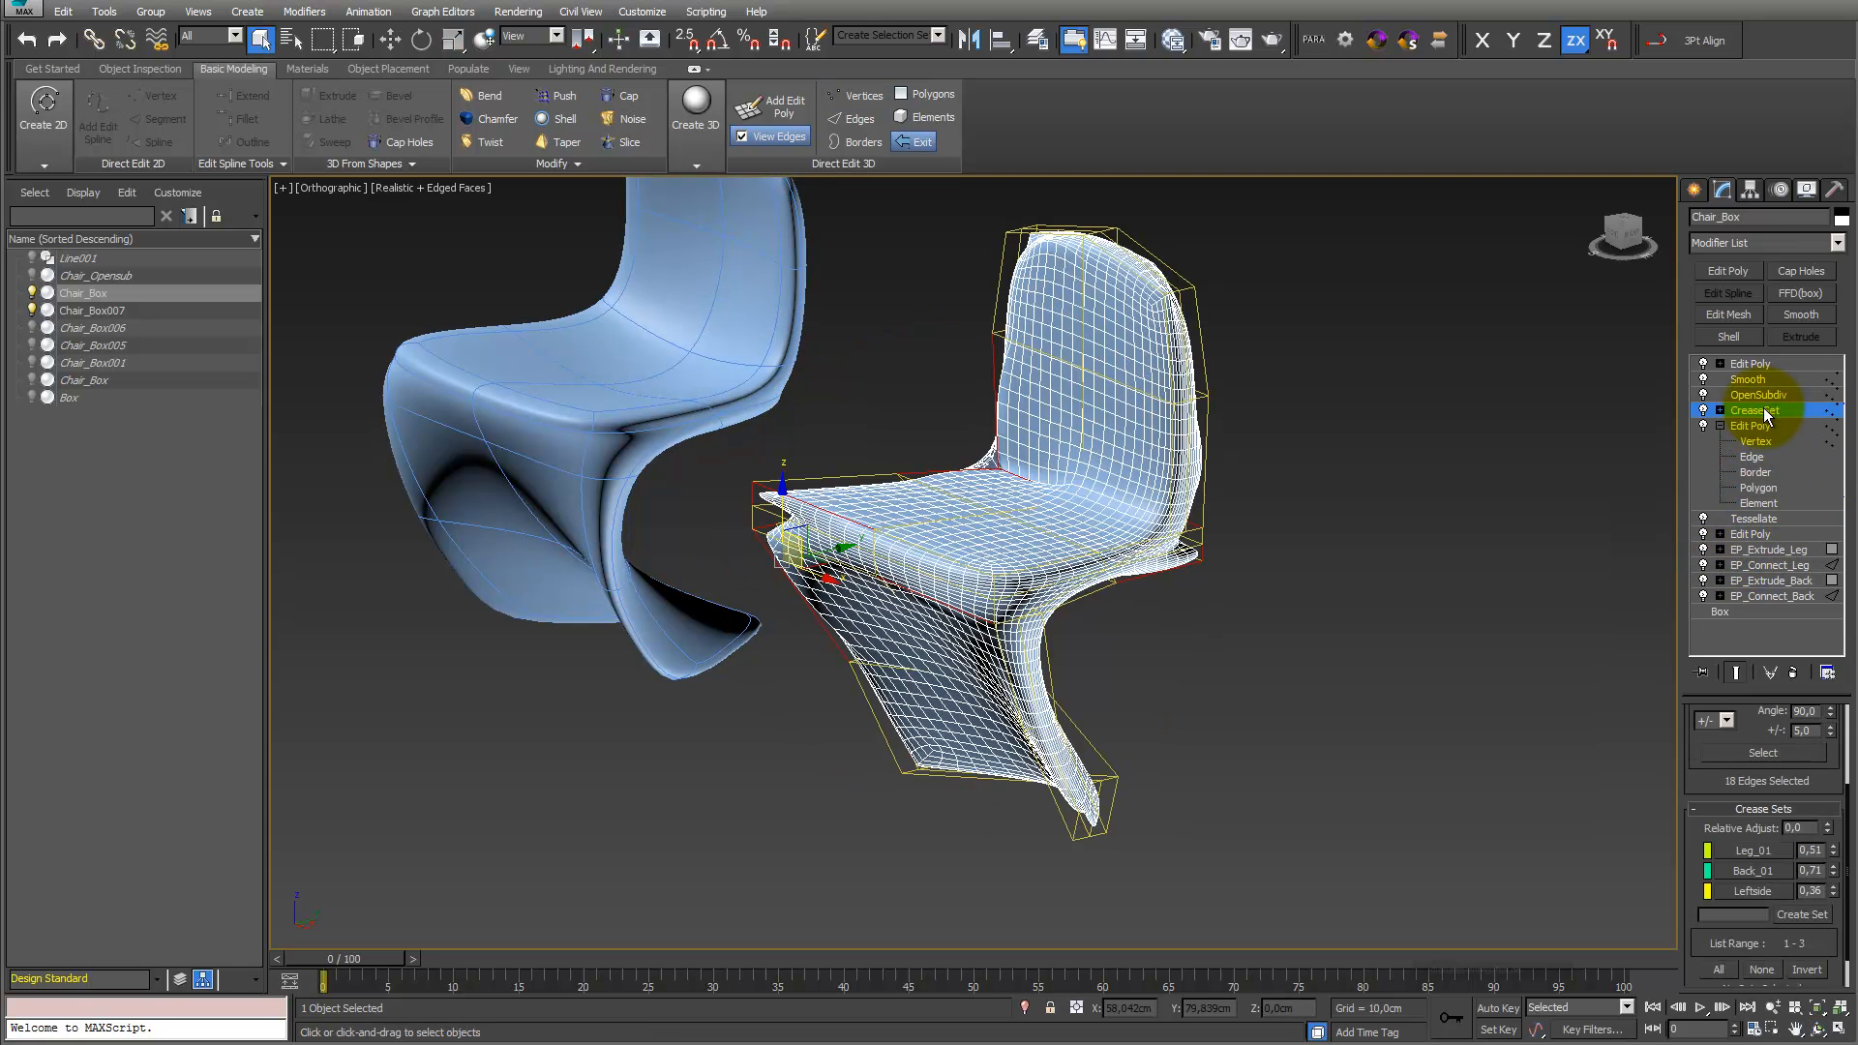
drag(1784, 414, 1762, 542)
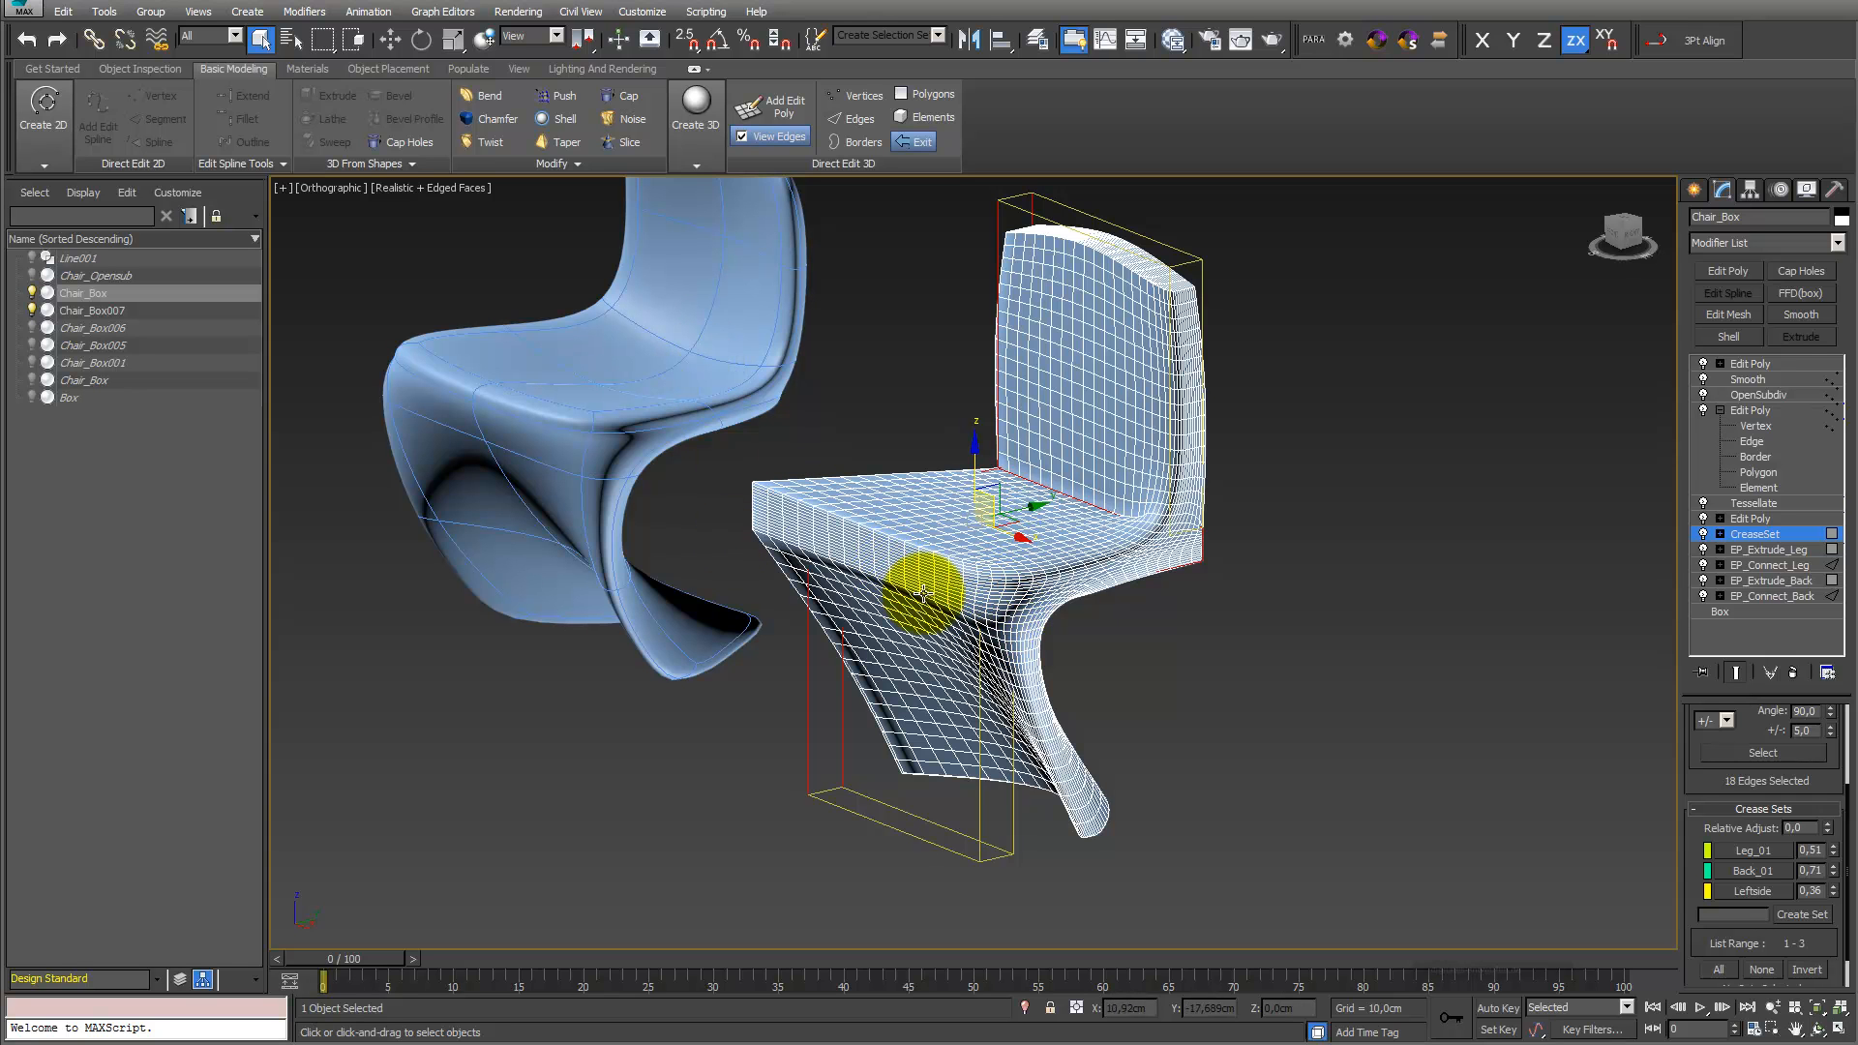
click(1704, 535)
Add a second CreaseSet modifier above the disabled CreaseSet
click(1817, 1029)
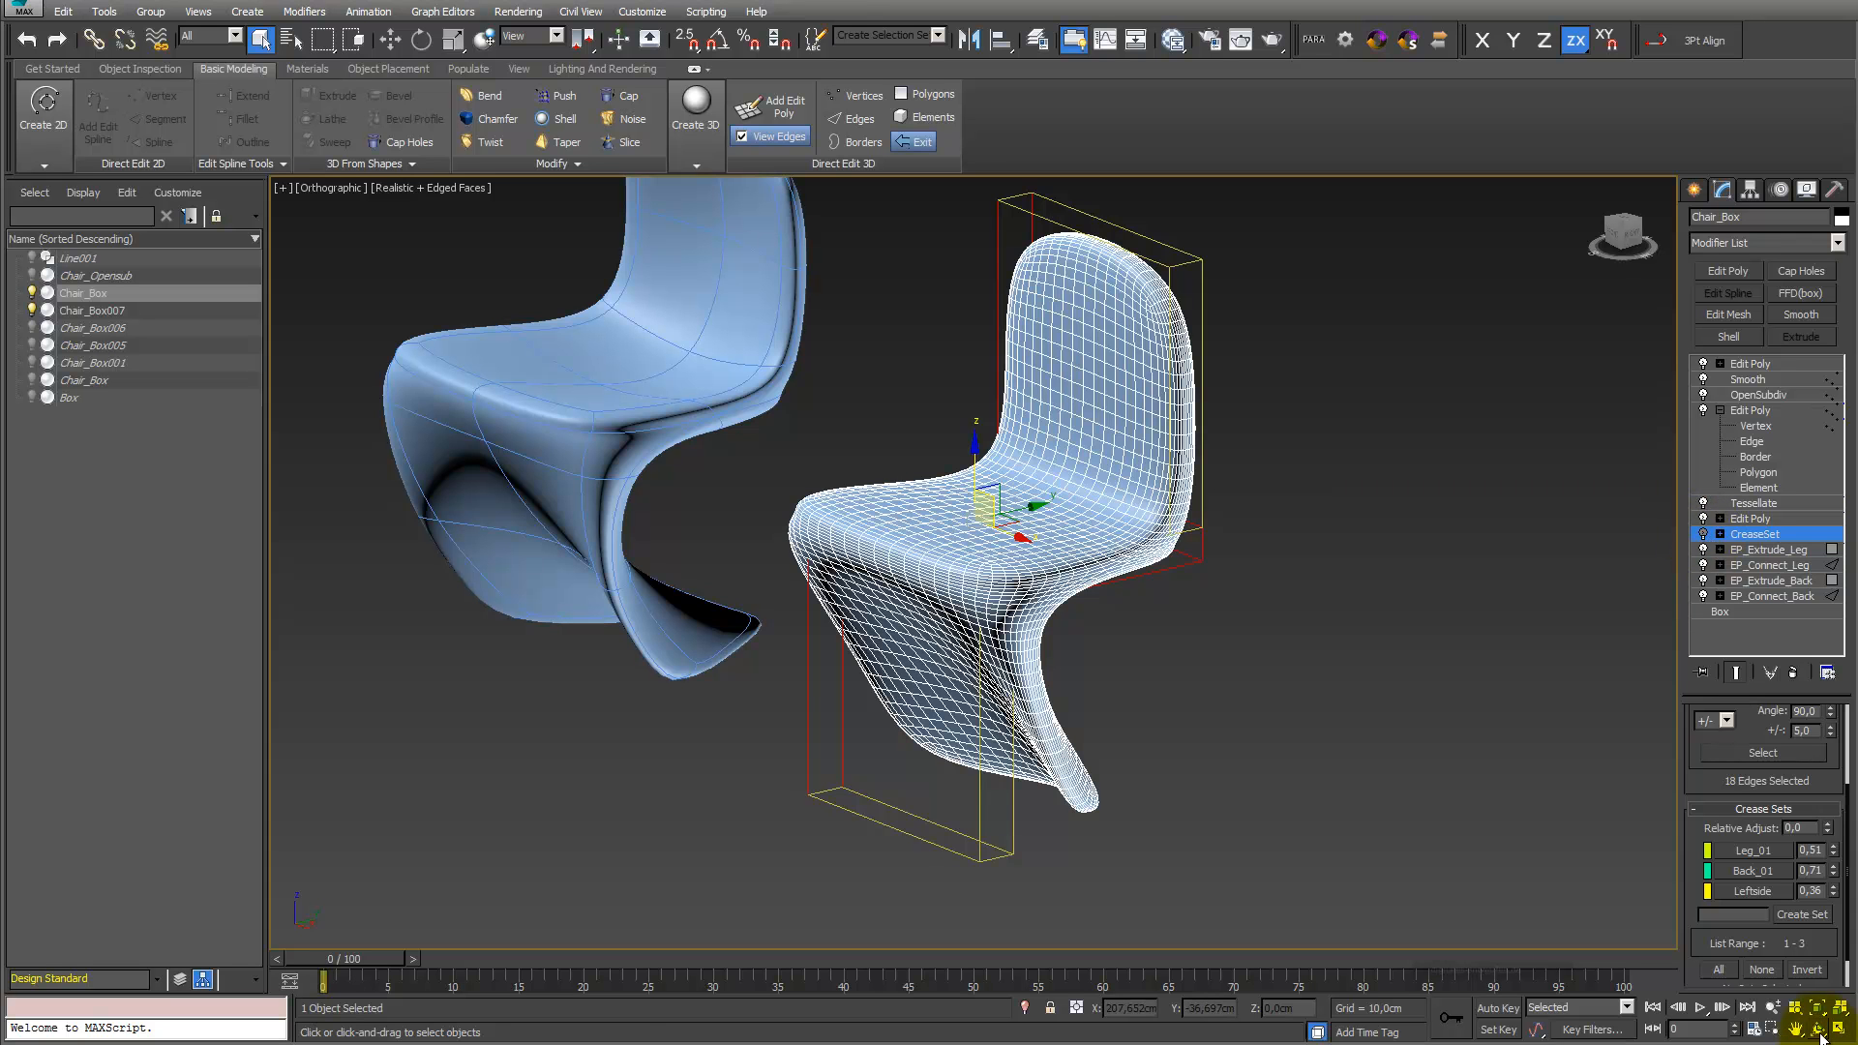
drag(983, 584, 972, 615)
click(1837, 243)
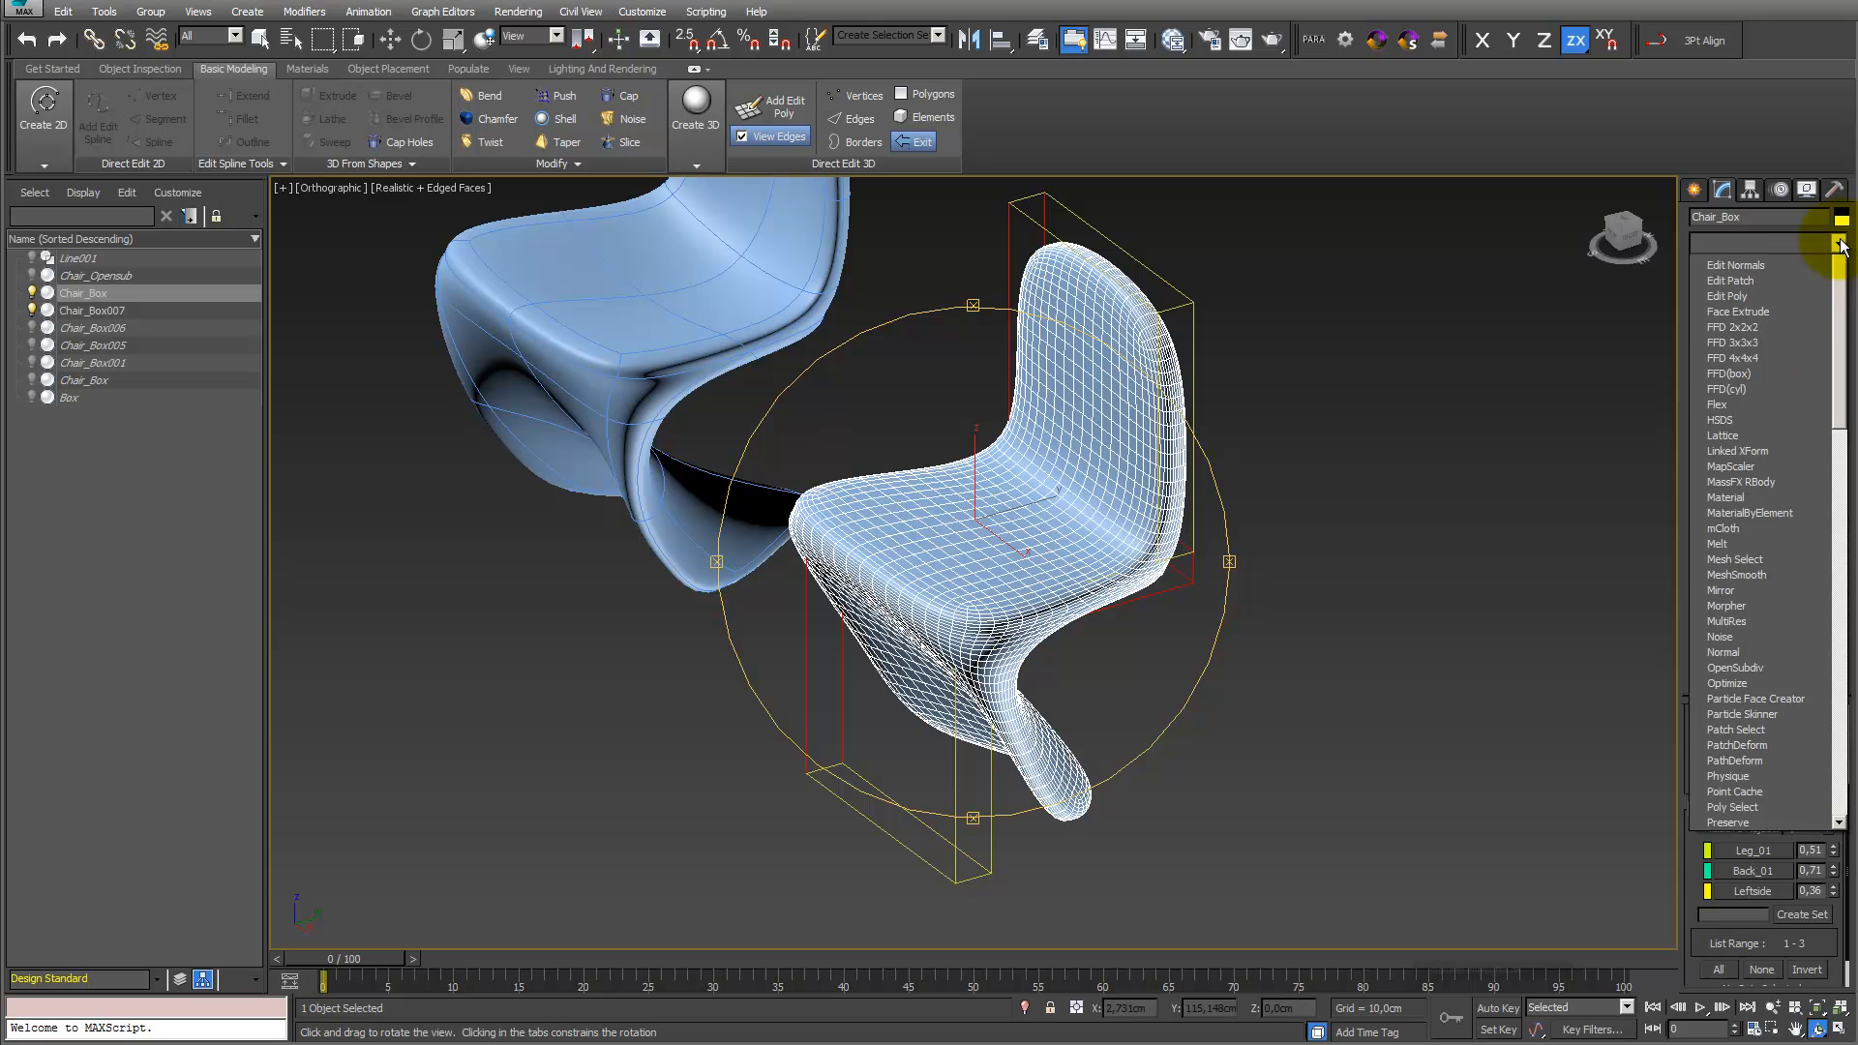
drag(1838, 253, 1840, 336)
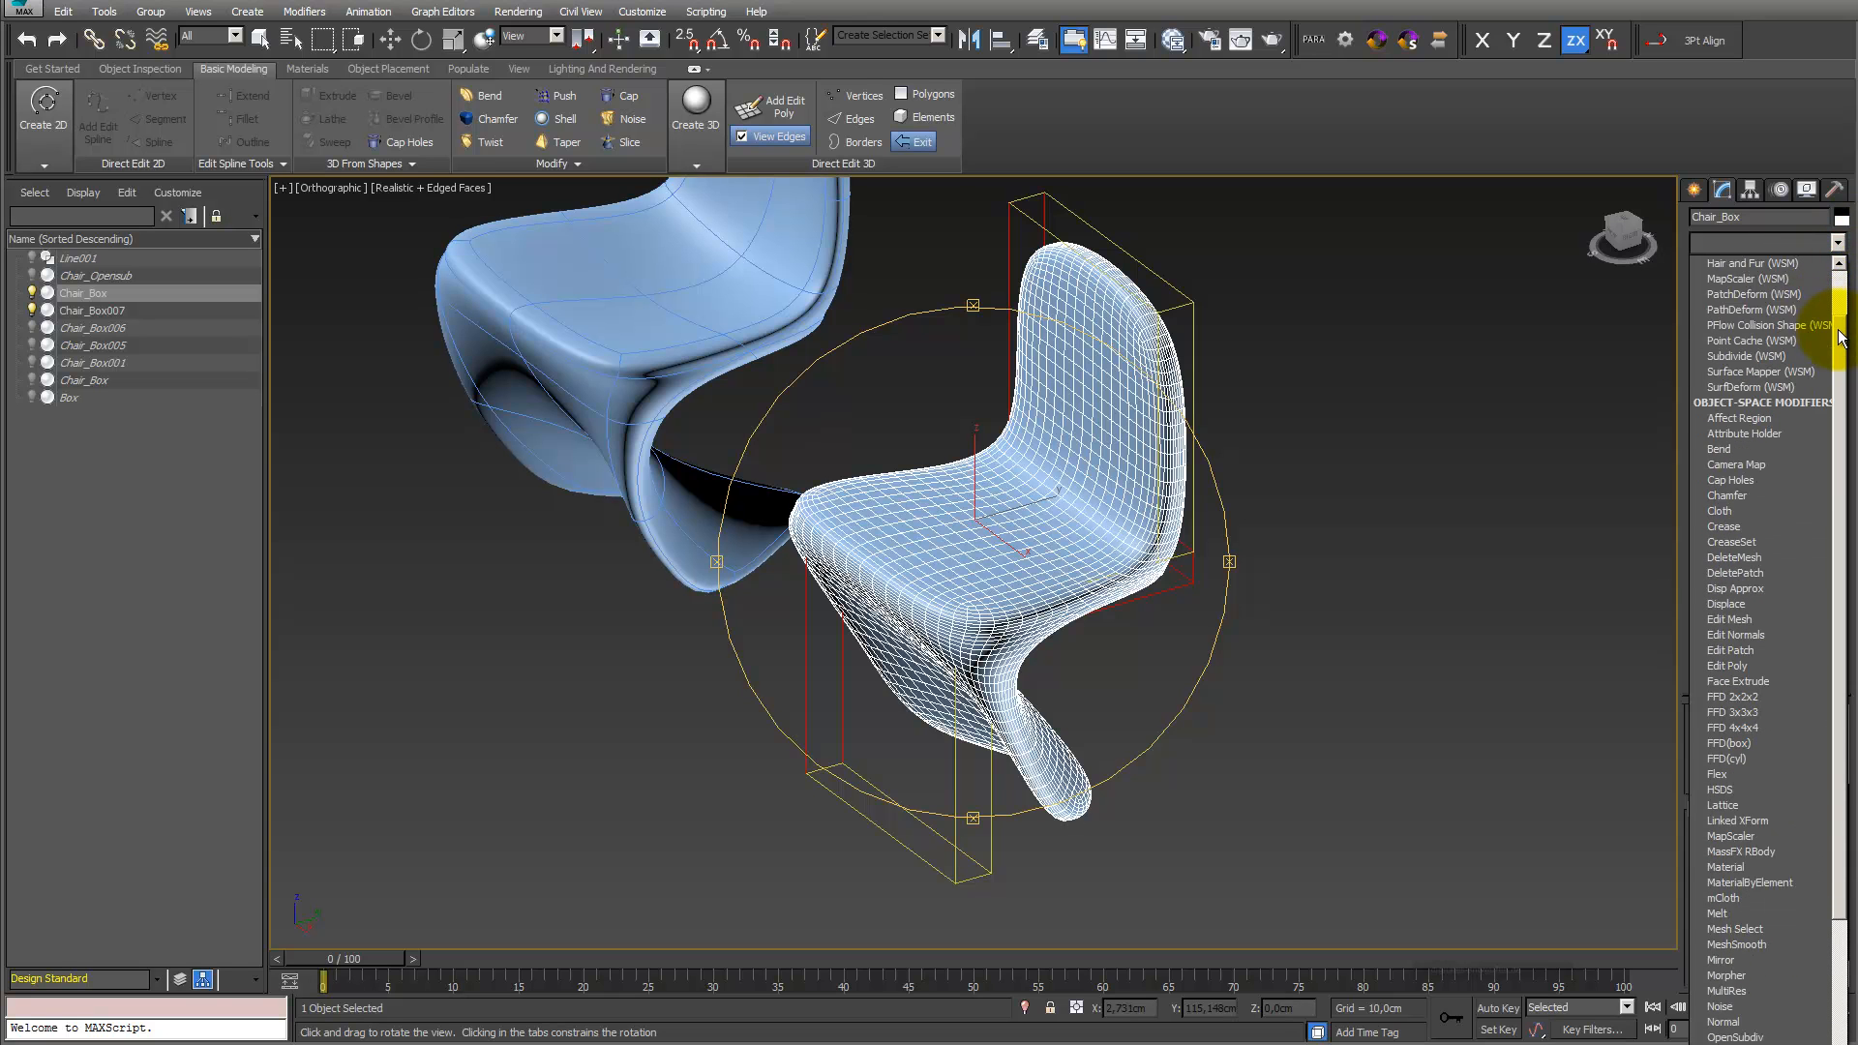
click(1773, 536)
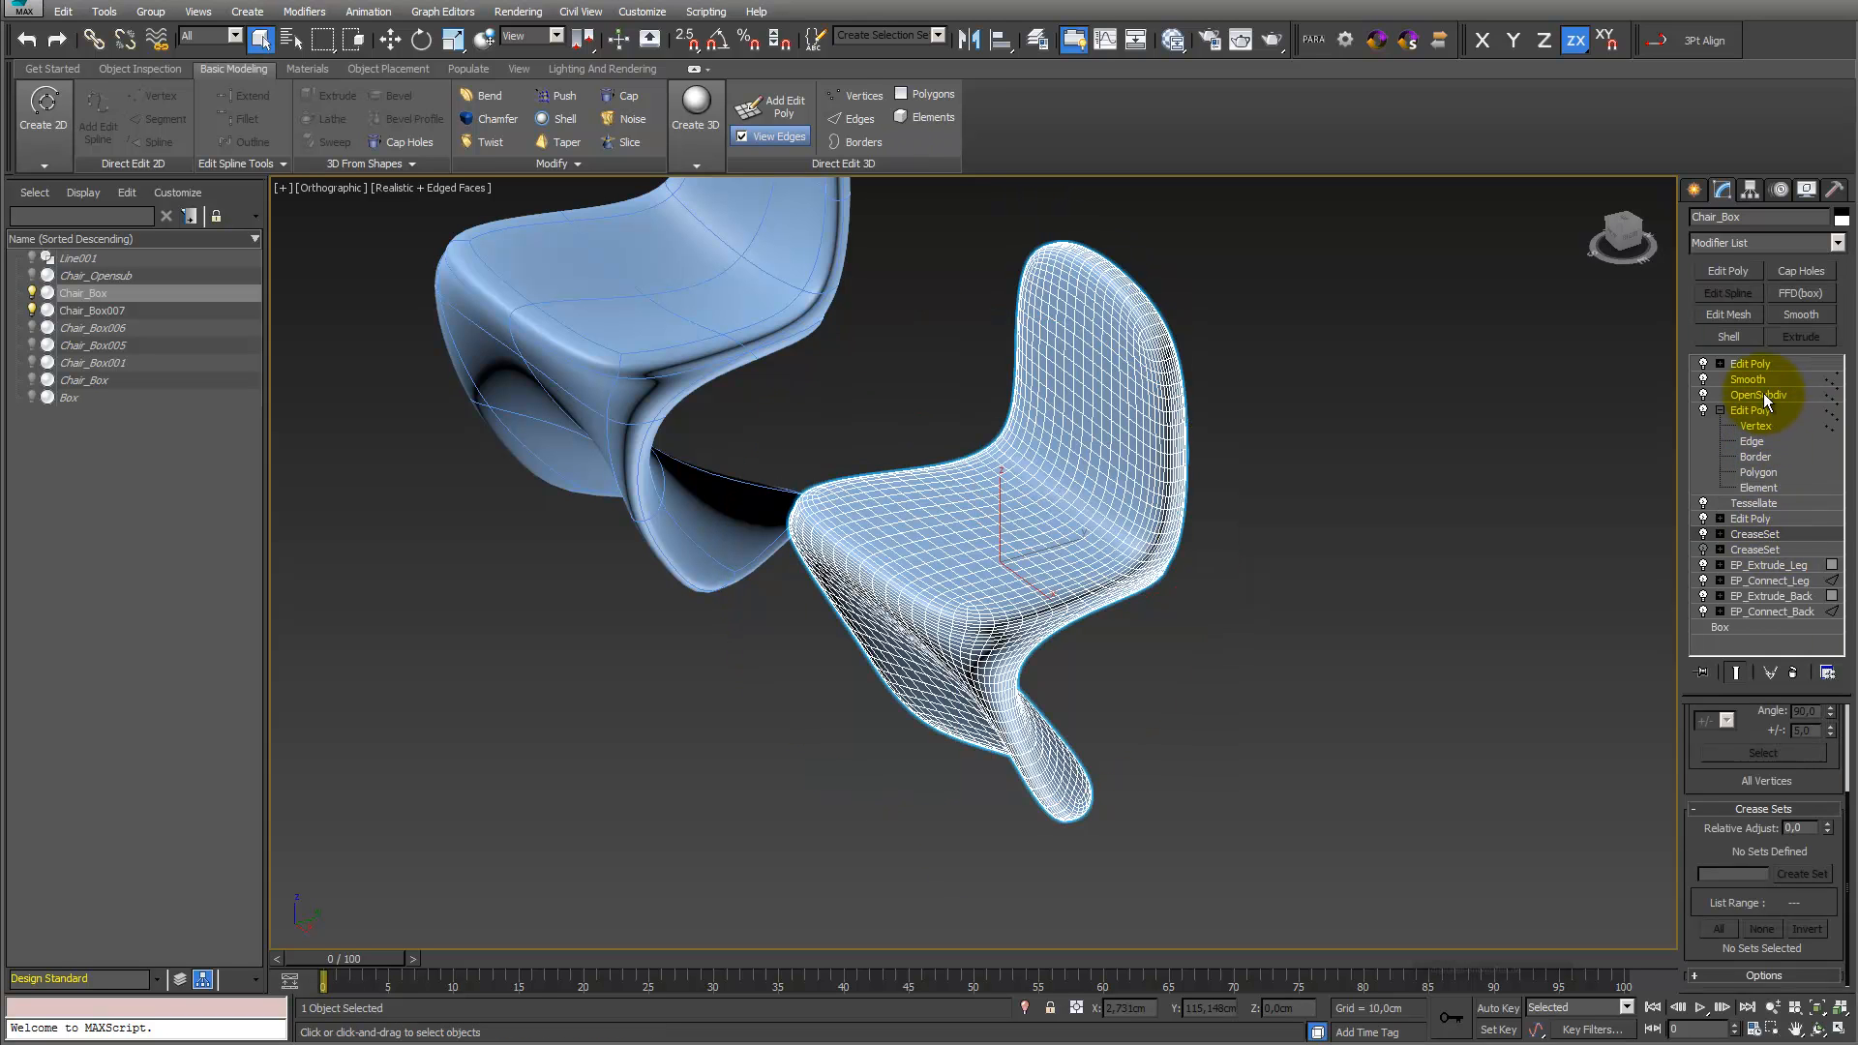
Move the new CreaseSet modifier directly below OpenSubdiv, above the upper Edit Poly, and open its vertex level
drag(1773, 544, 1771, 413)
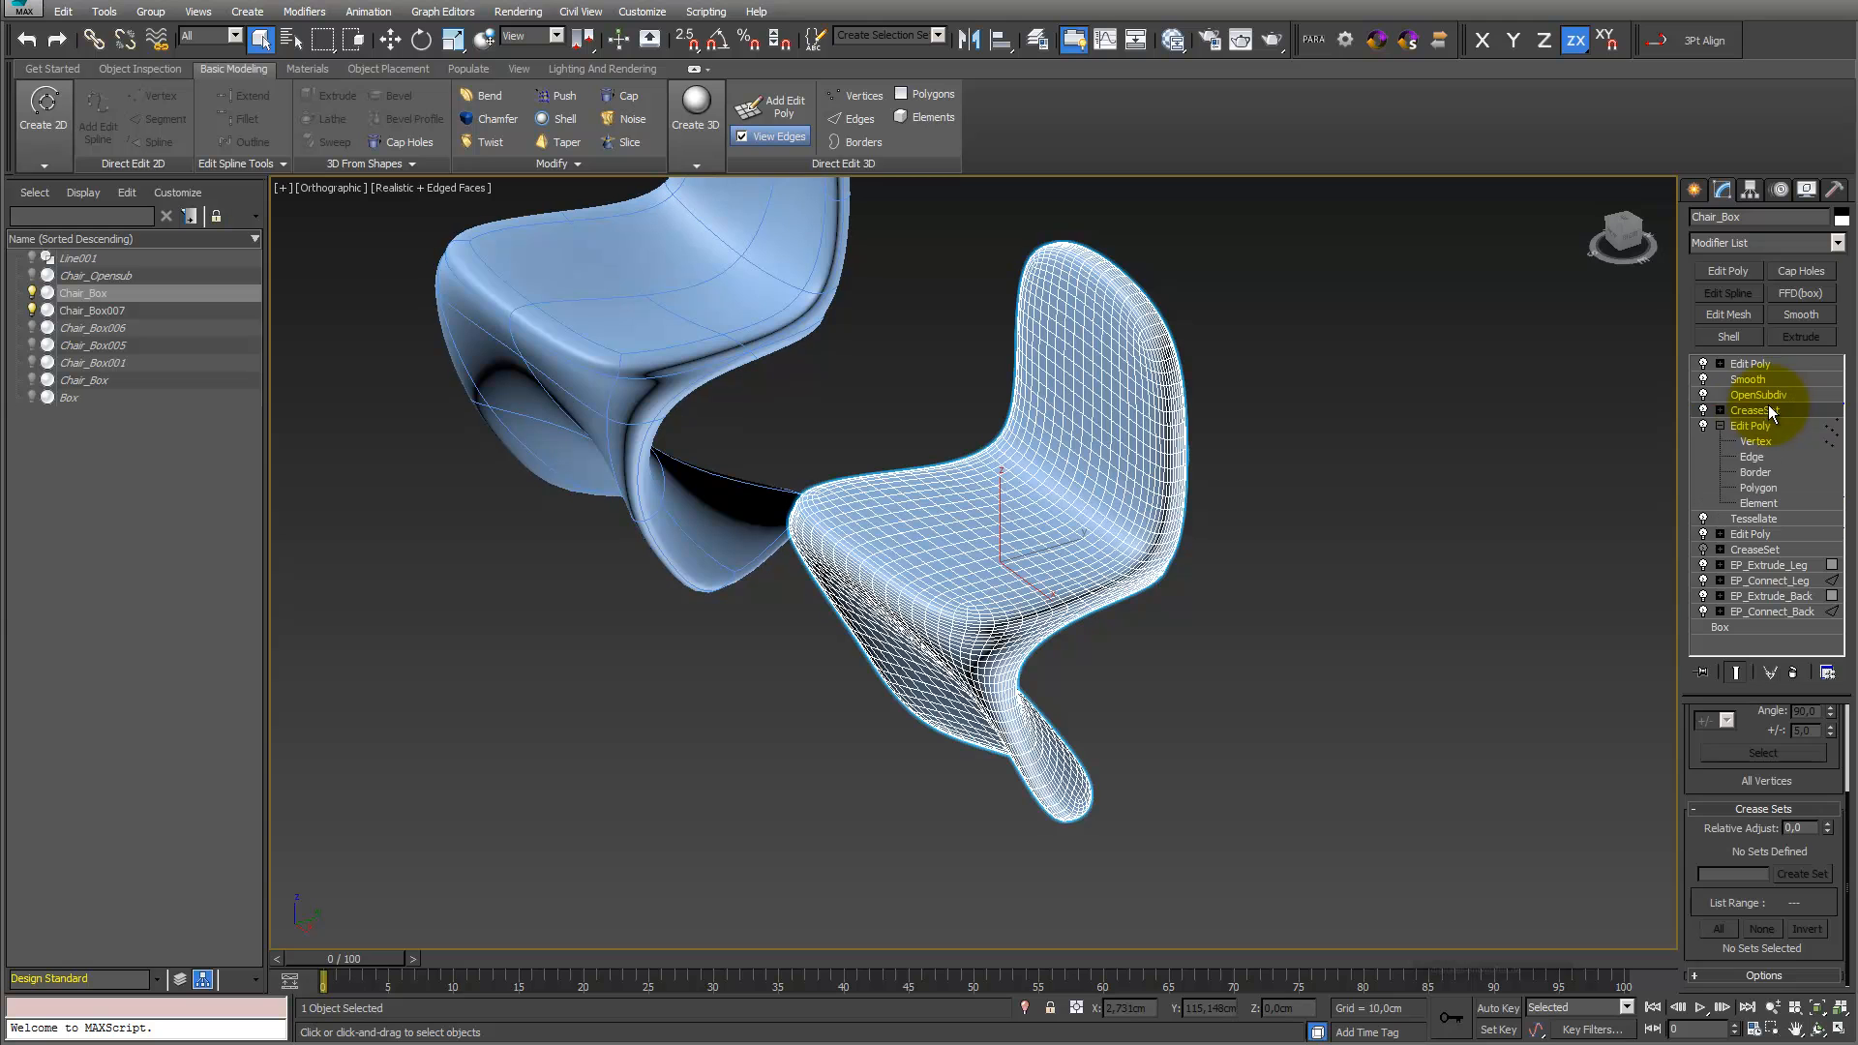
click(1720, 410)
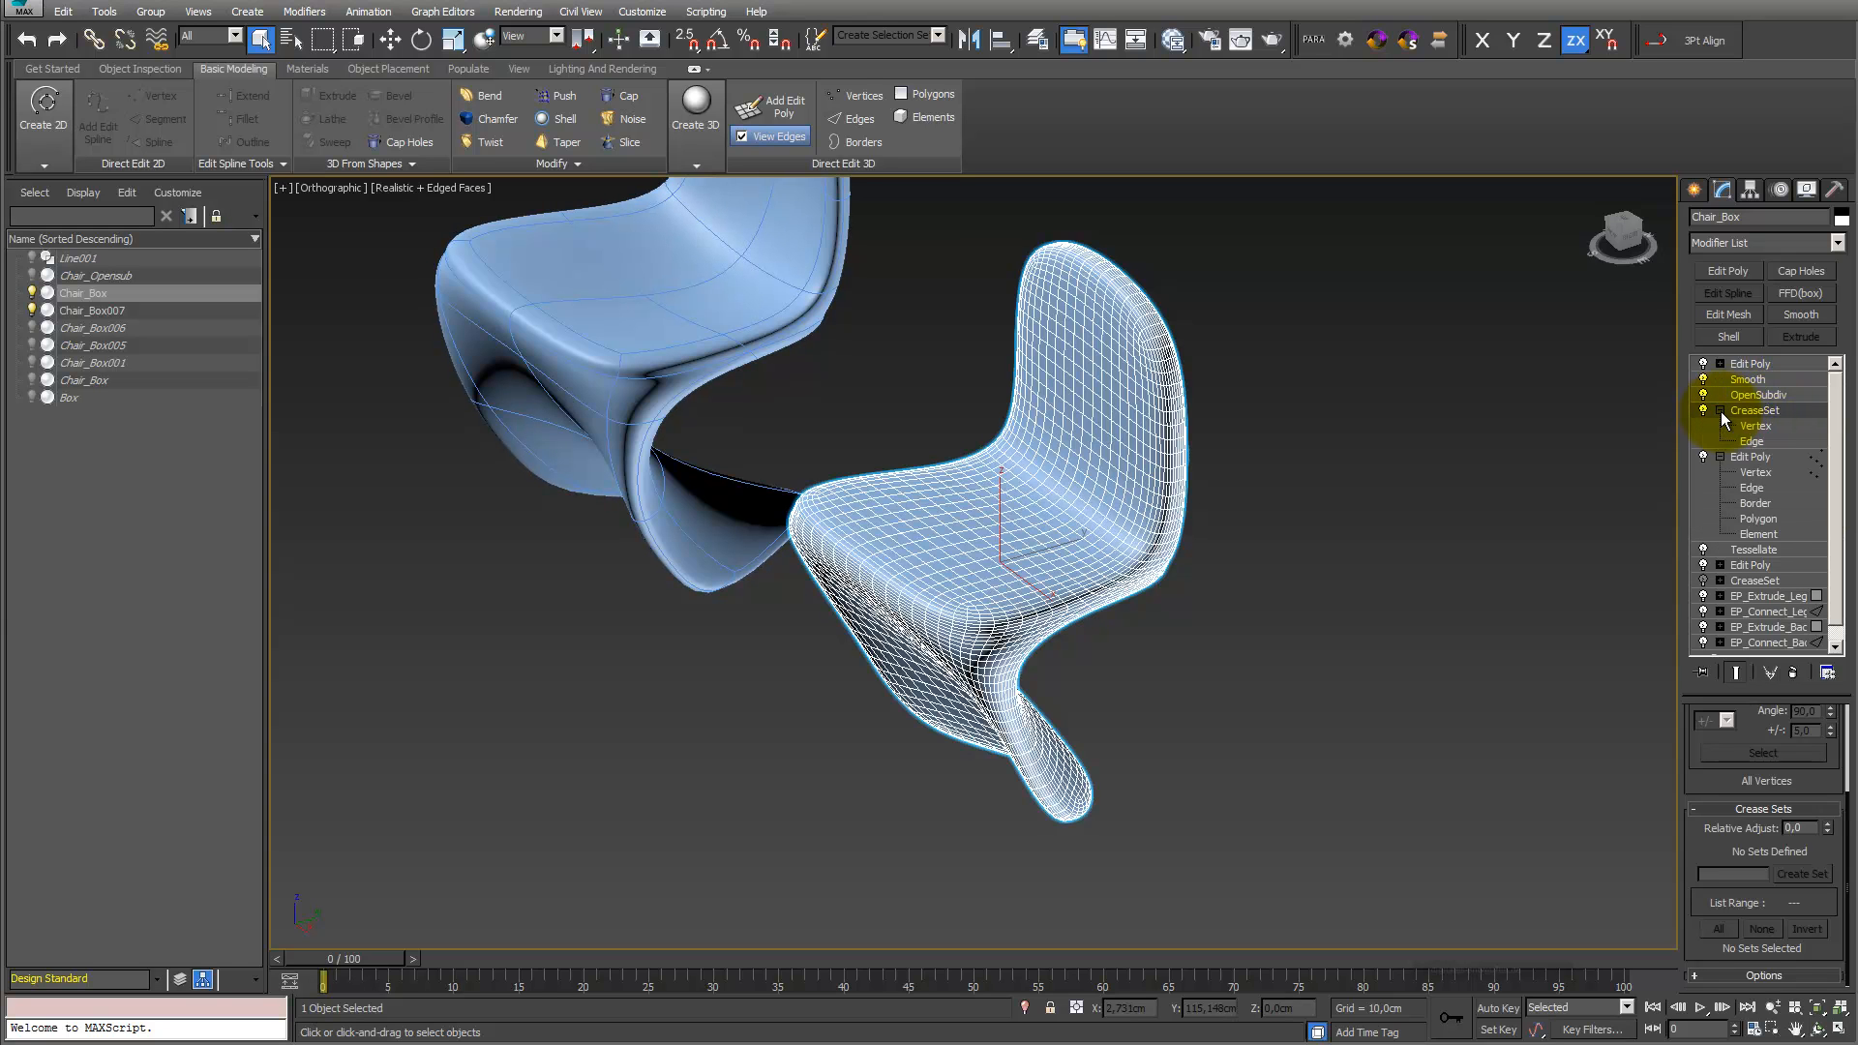
click(1755, 427)
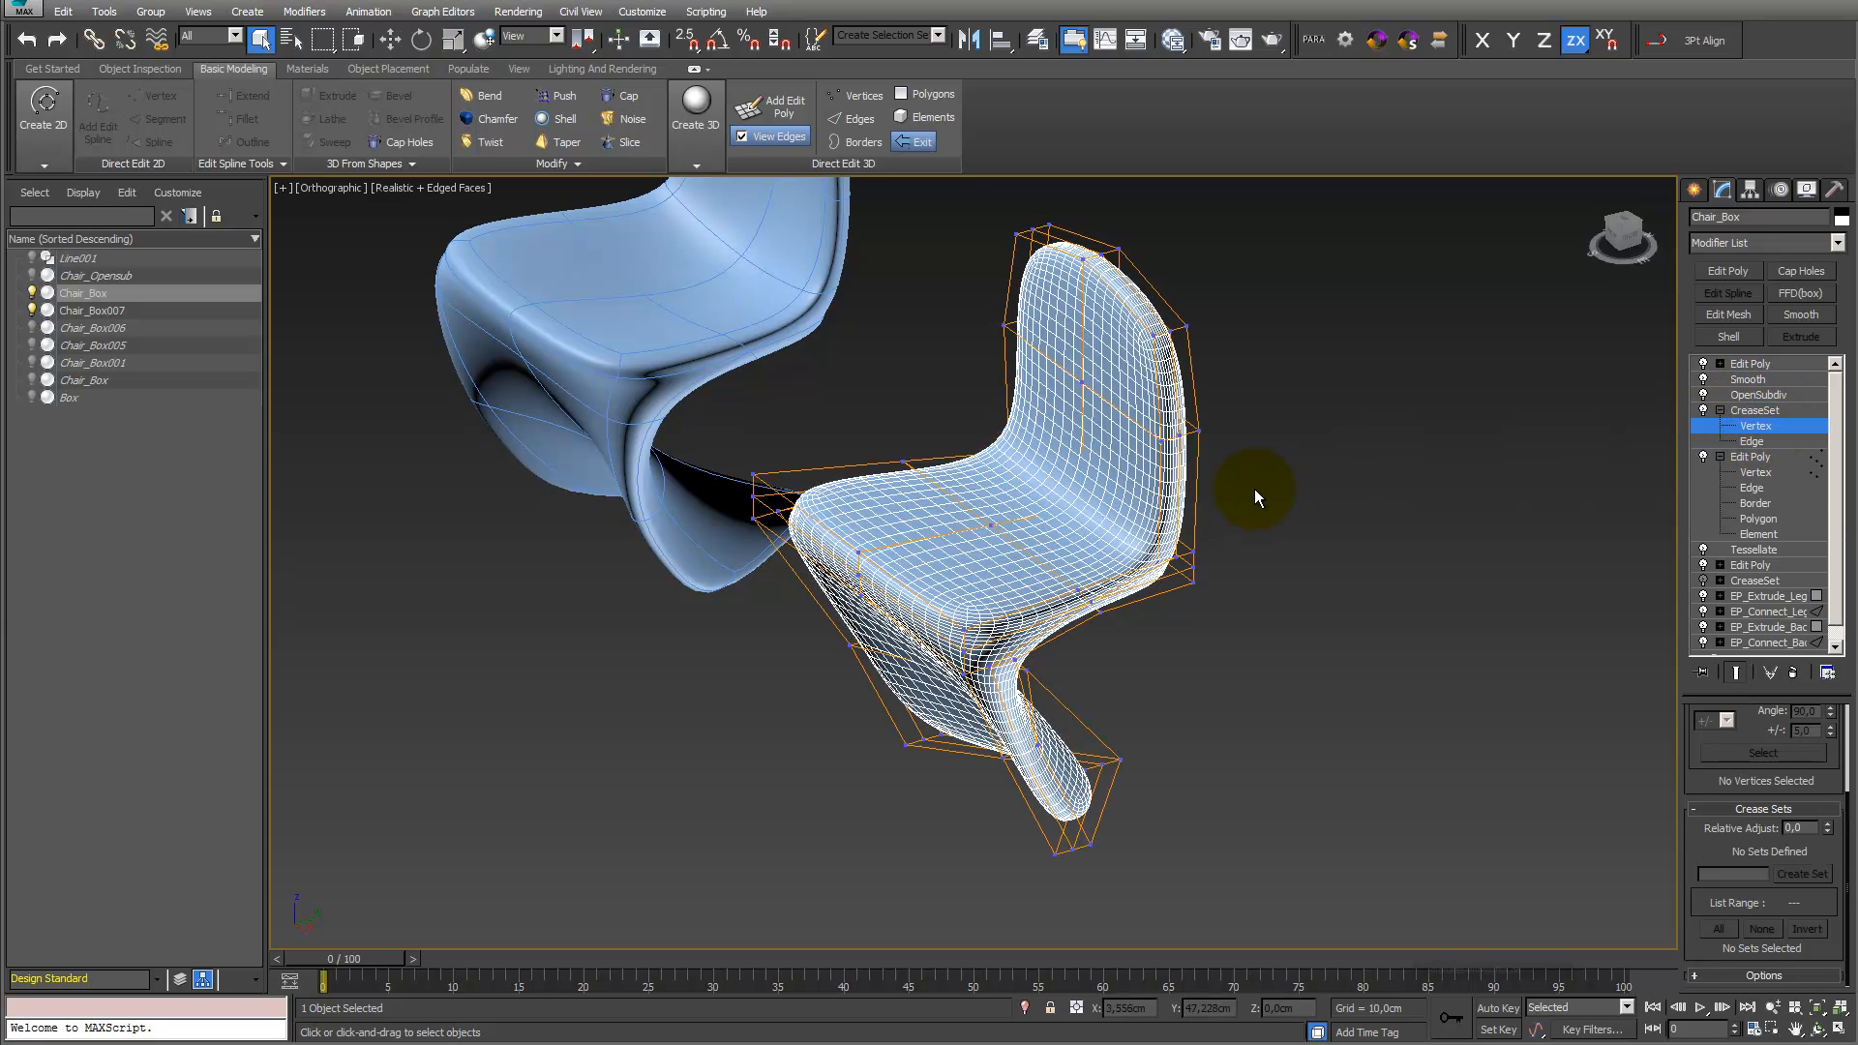
Create a crease set named Top from the edges around the top of the backrest and set its crease to 0.06
click(1818, 1028)
drag(1041, 626, 1101, 595)
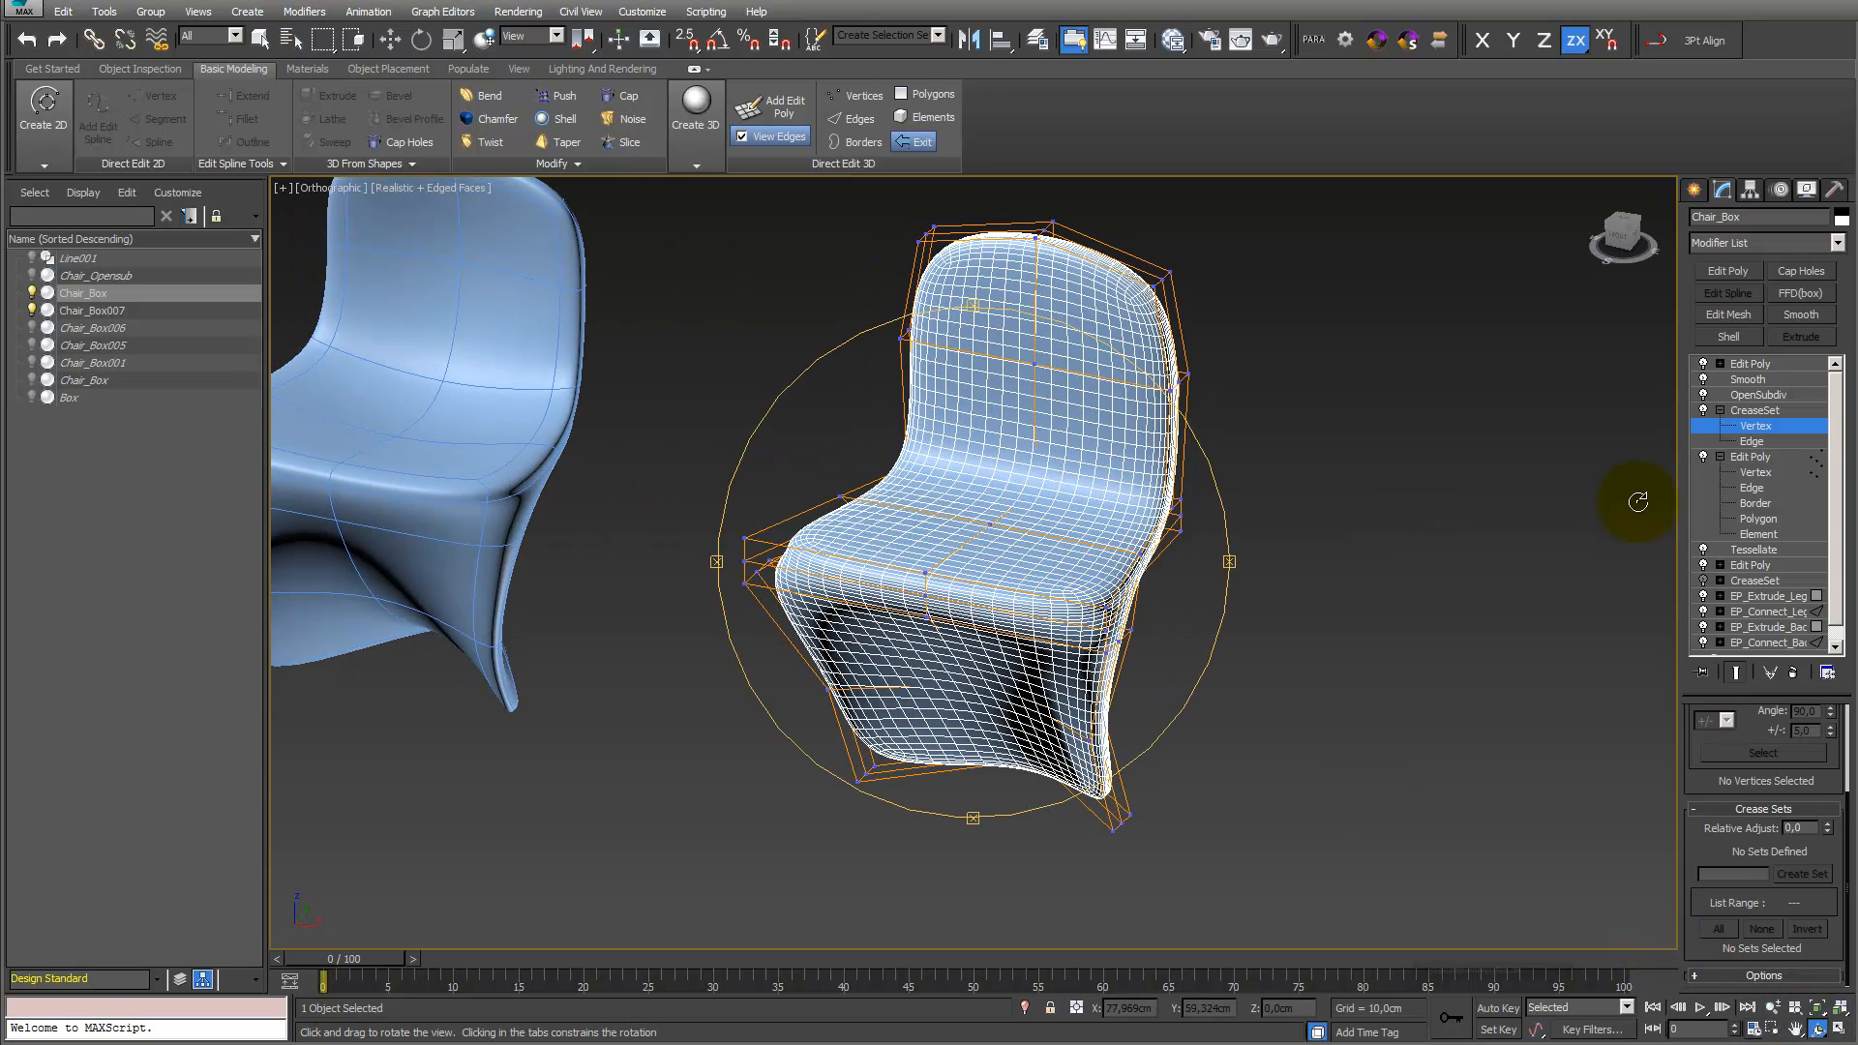
click(1751, 442)
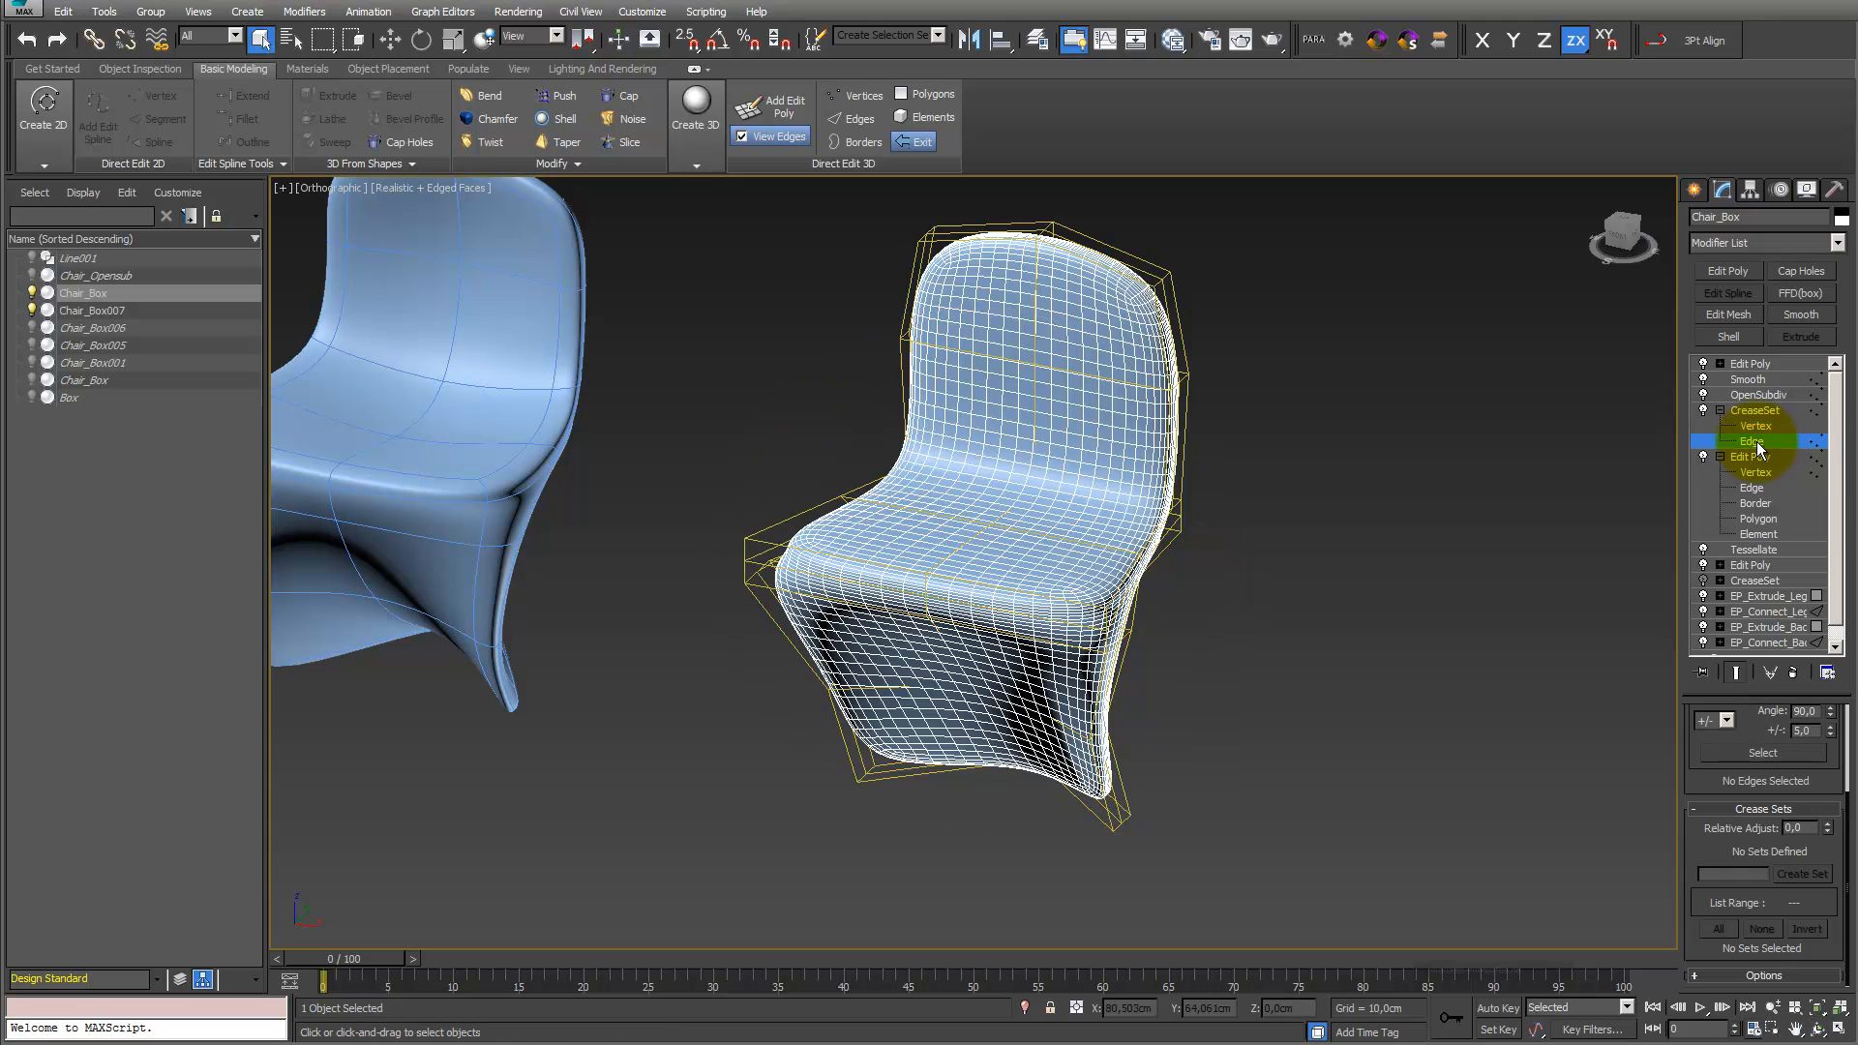
drag(882, 219, 1203, 306)
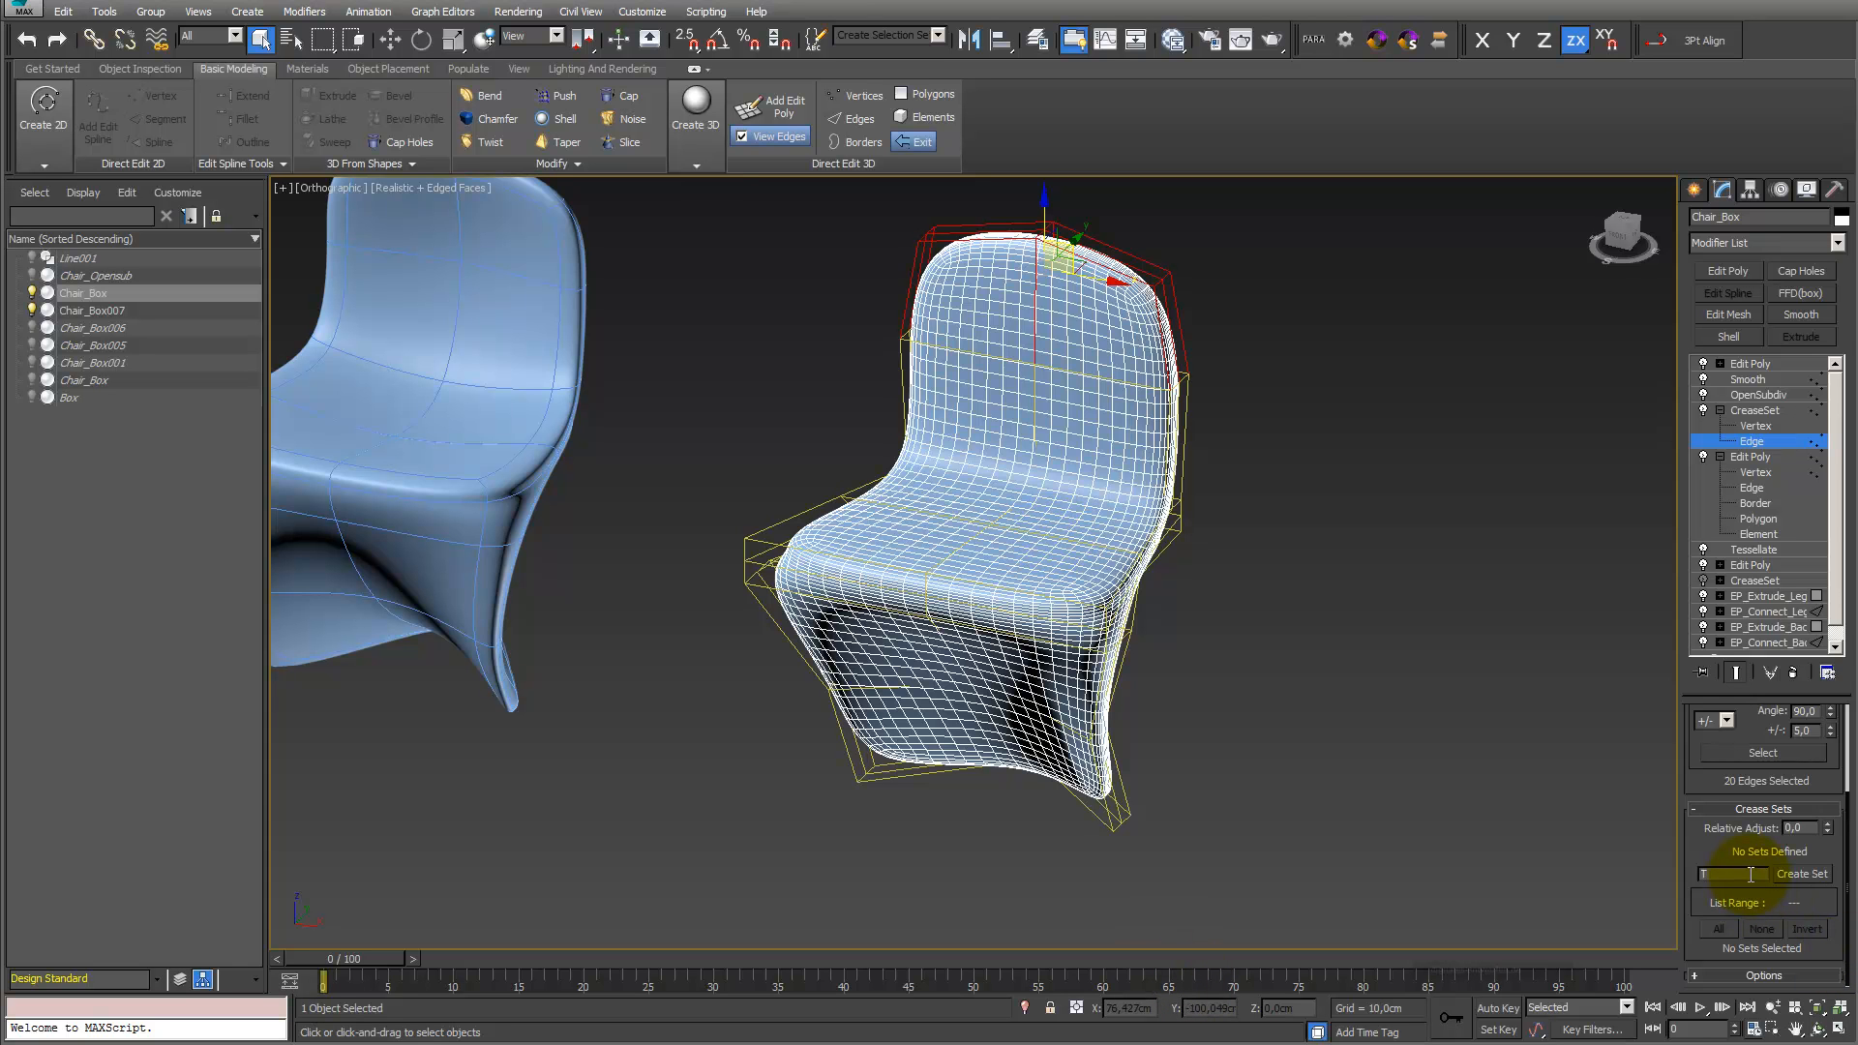
key(Return)
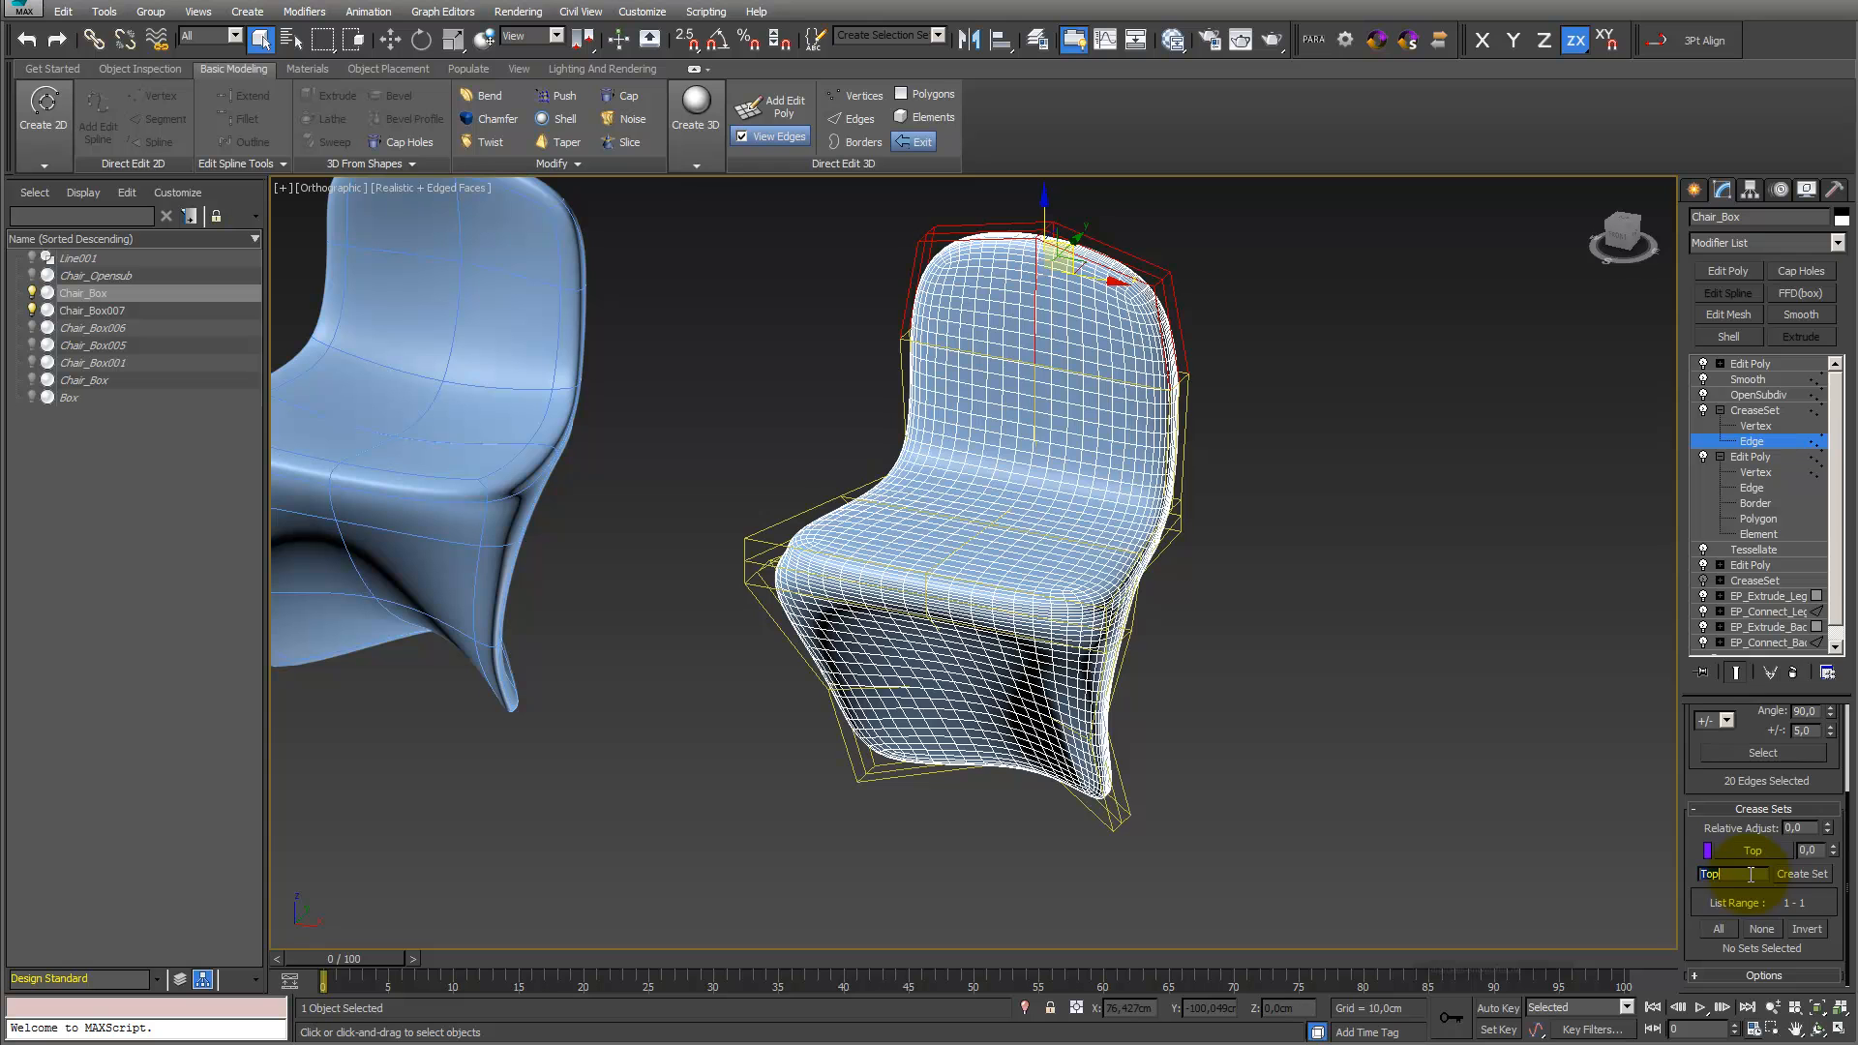
mouse_move(1837, 851)
mouse_down()
mouse_move(1829, 811)
mouse_move(1830, 840)
mouse_up()
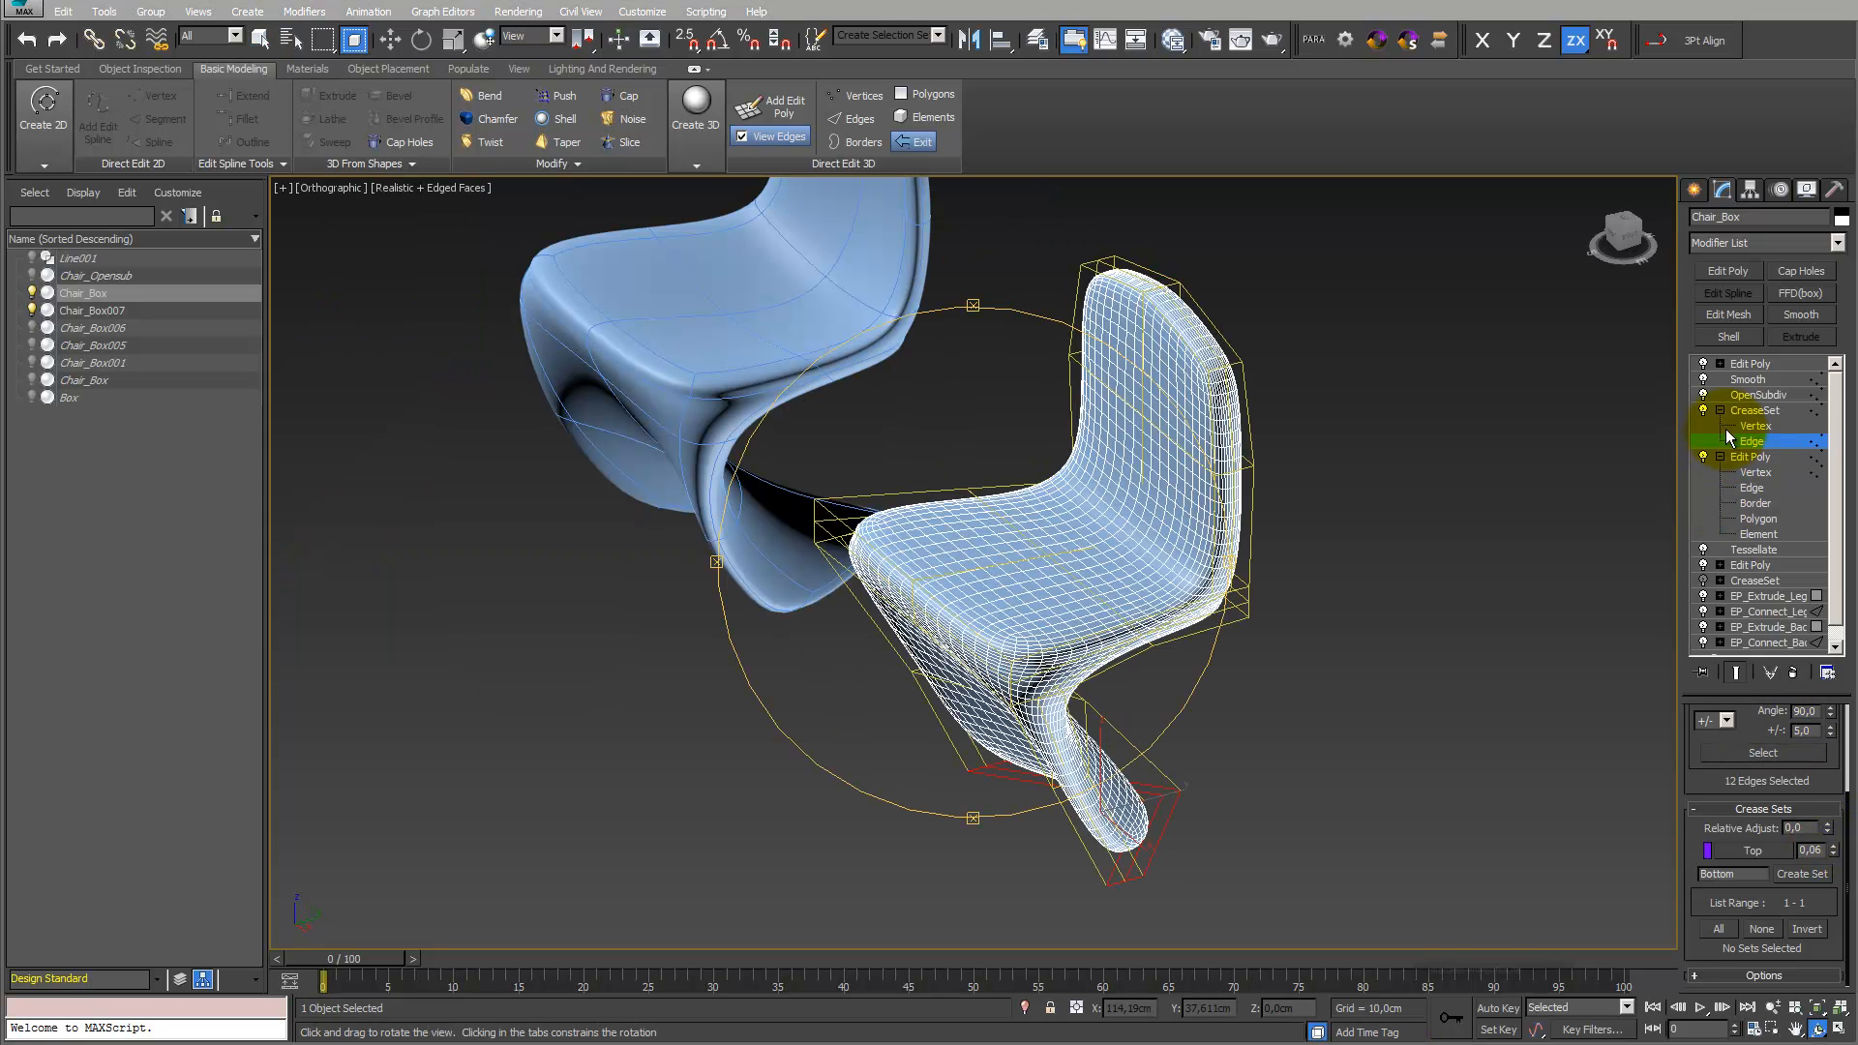
Rename the Edit Poly modifier beneath the upper CreaseSet to EP_Deform
click(1720, 412)
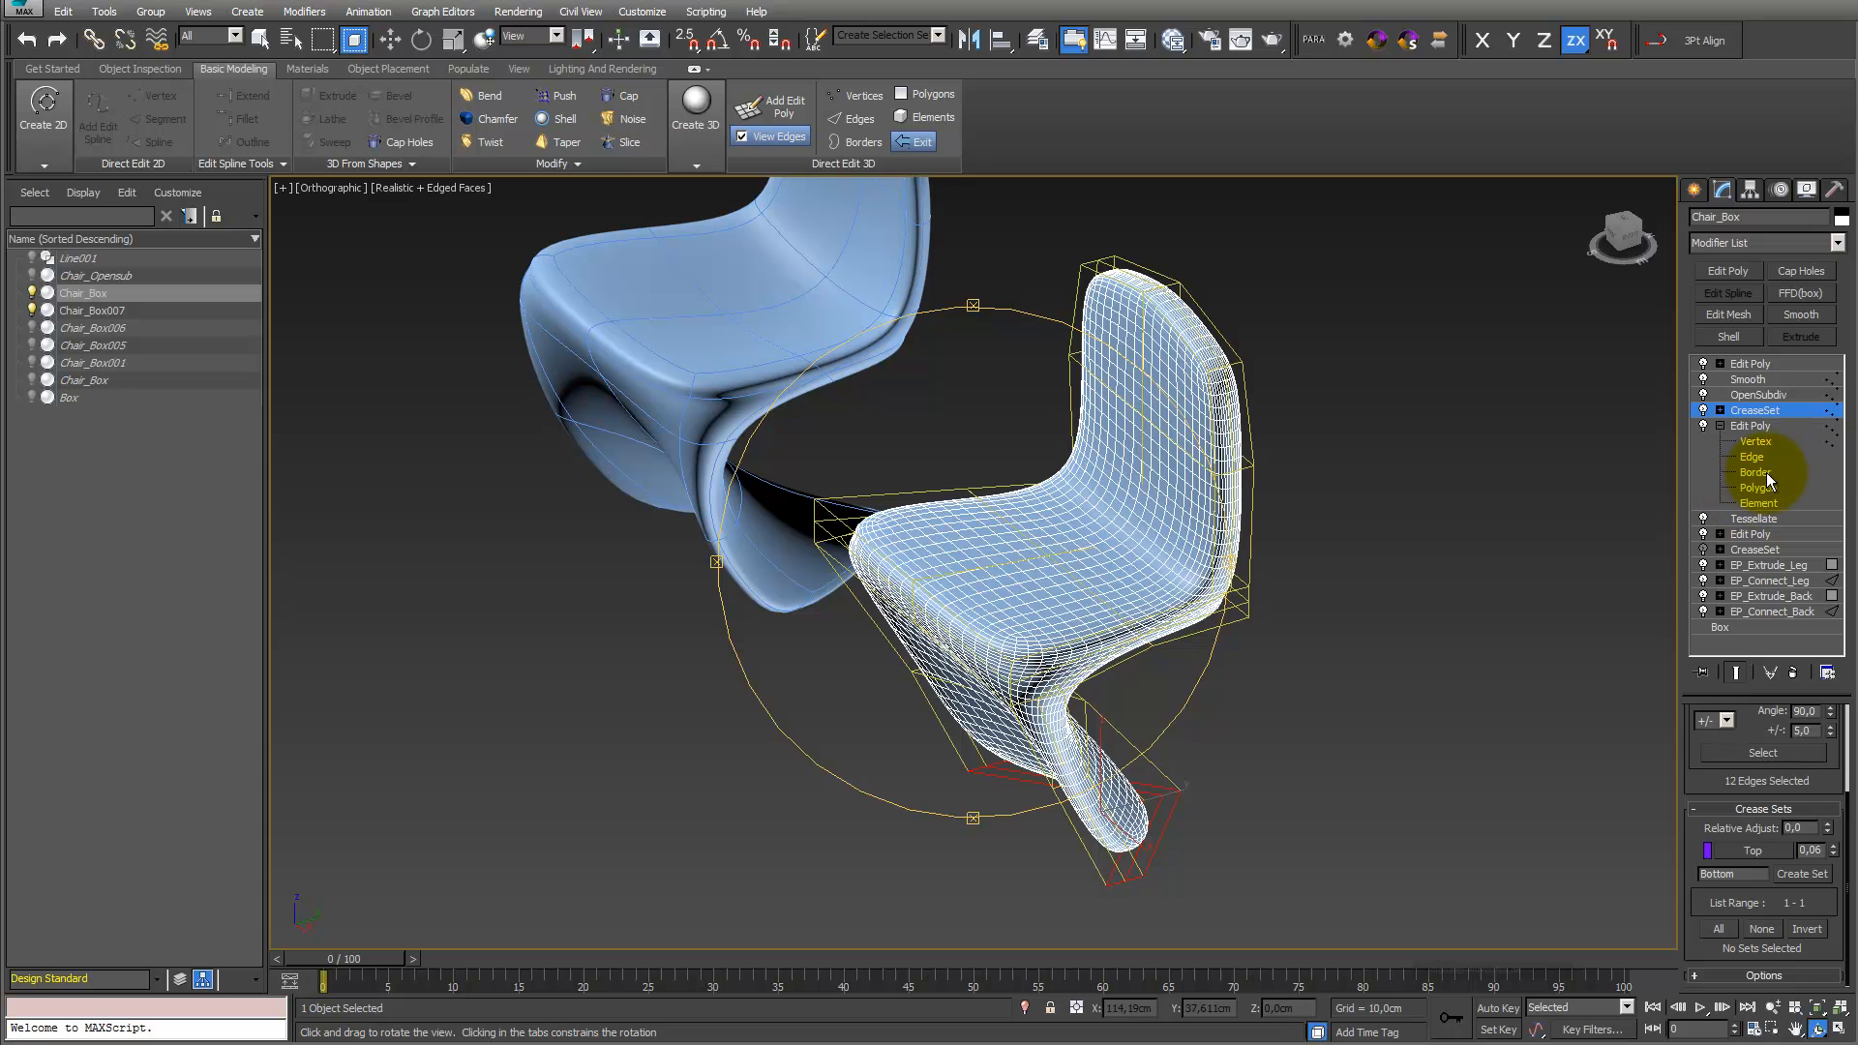
right_click(1763, 428)
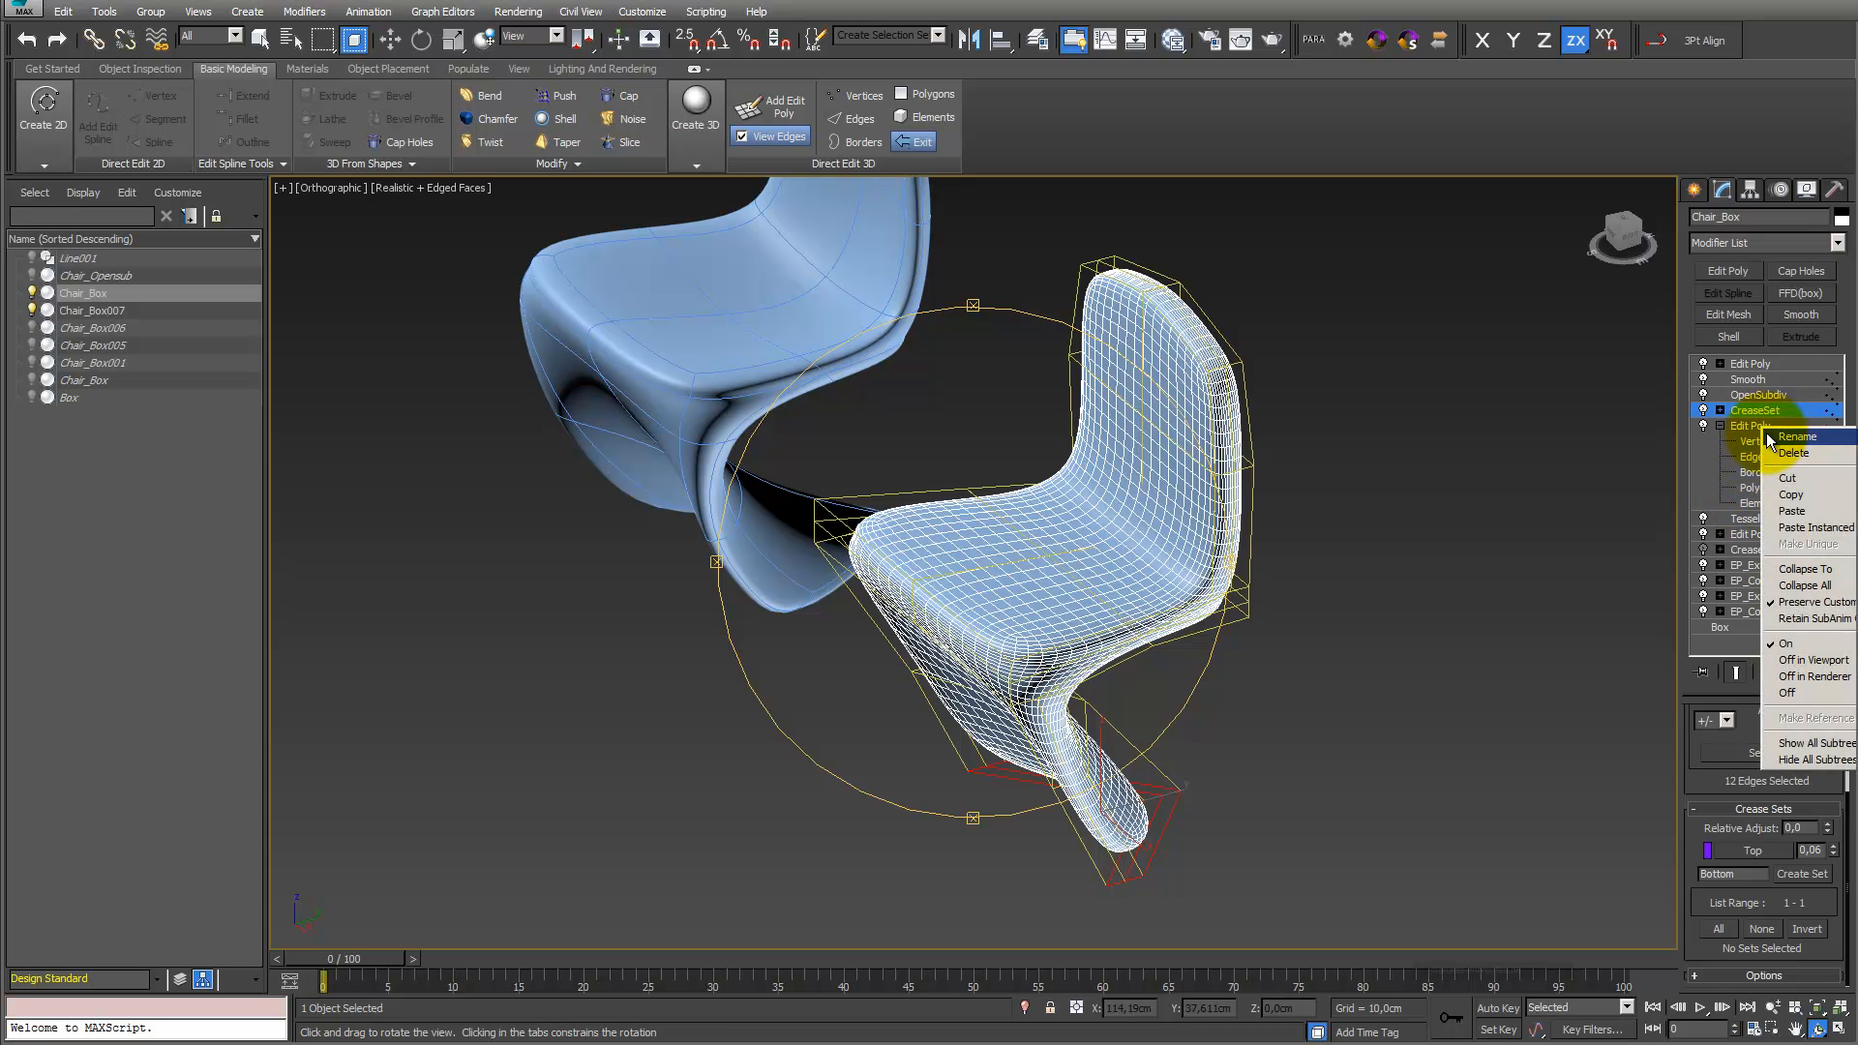
click(1767, 434)
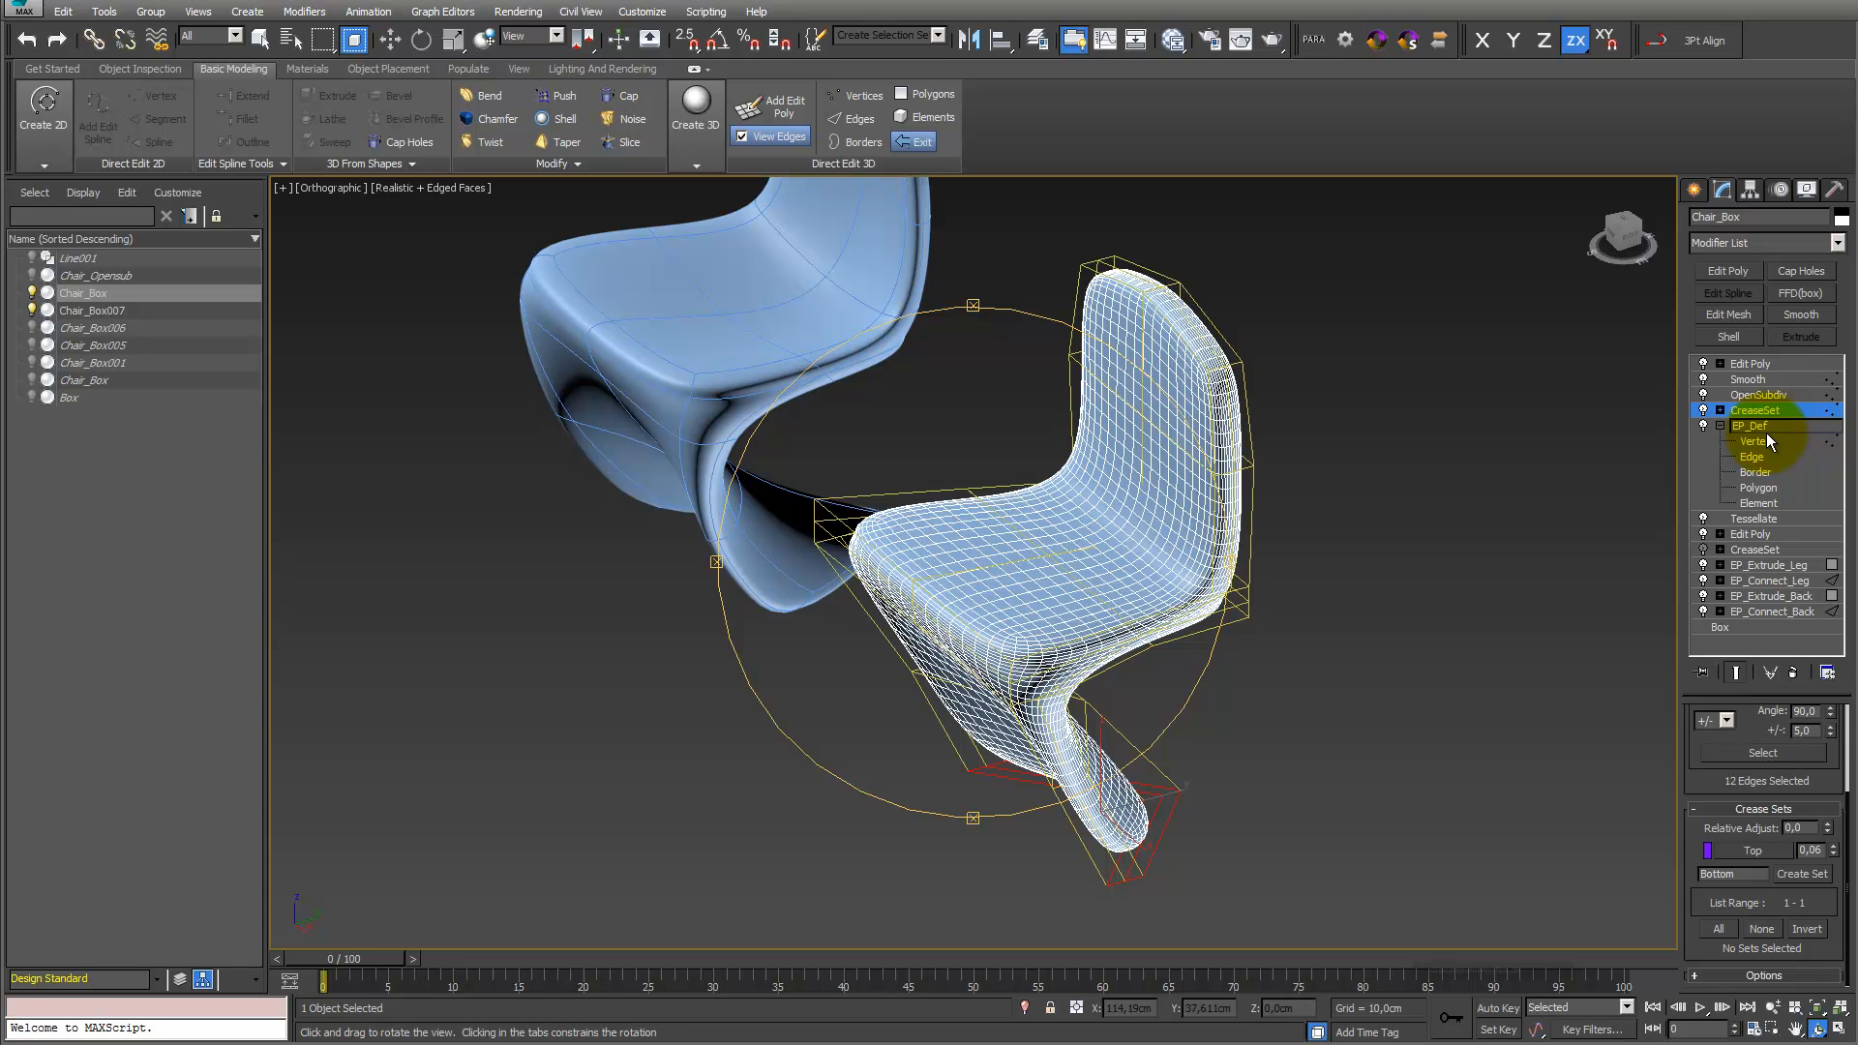
key(Return)
Enable Ignore Backfacing for EP_Deform's vertices and move the backrest's front centre vertex back about 2.5 cm along Y
click(1766, 443)
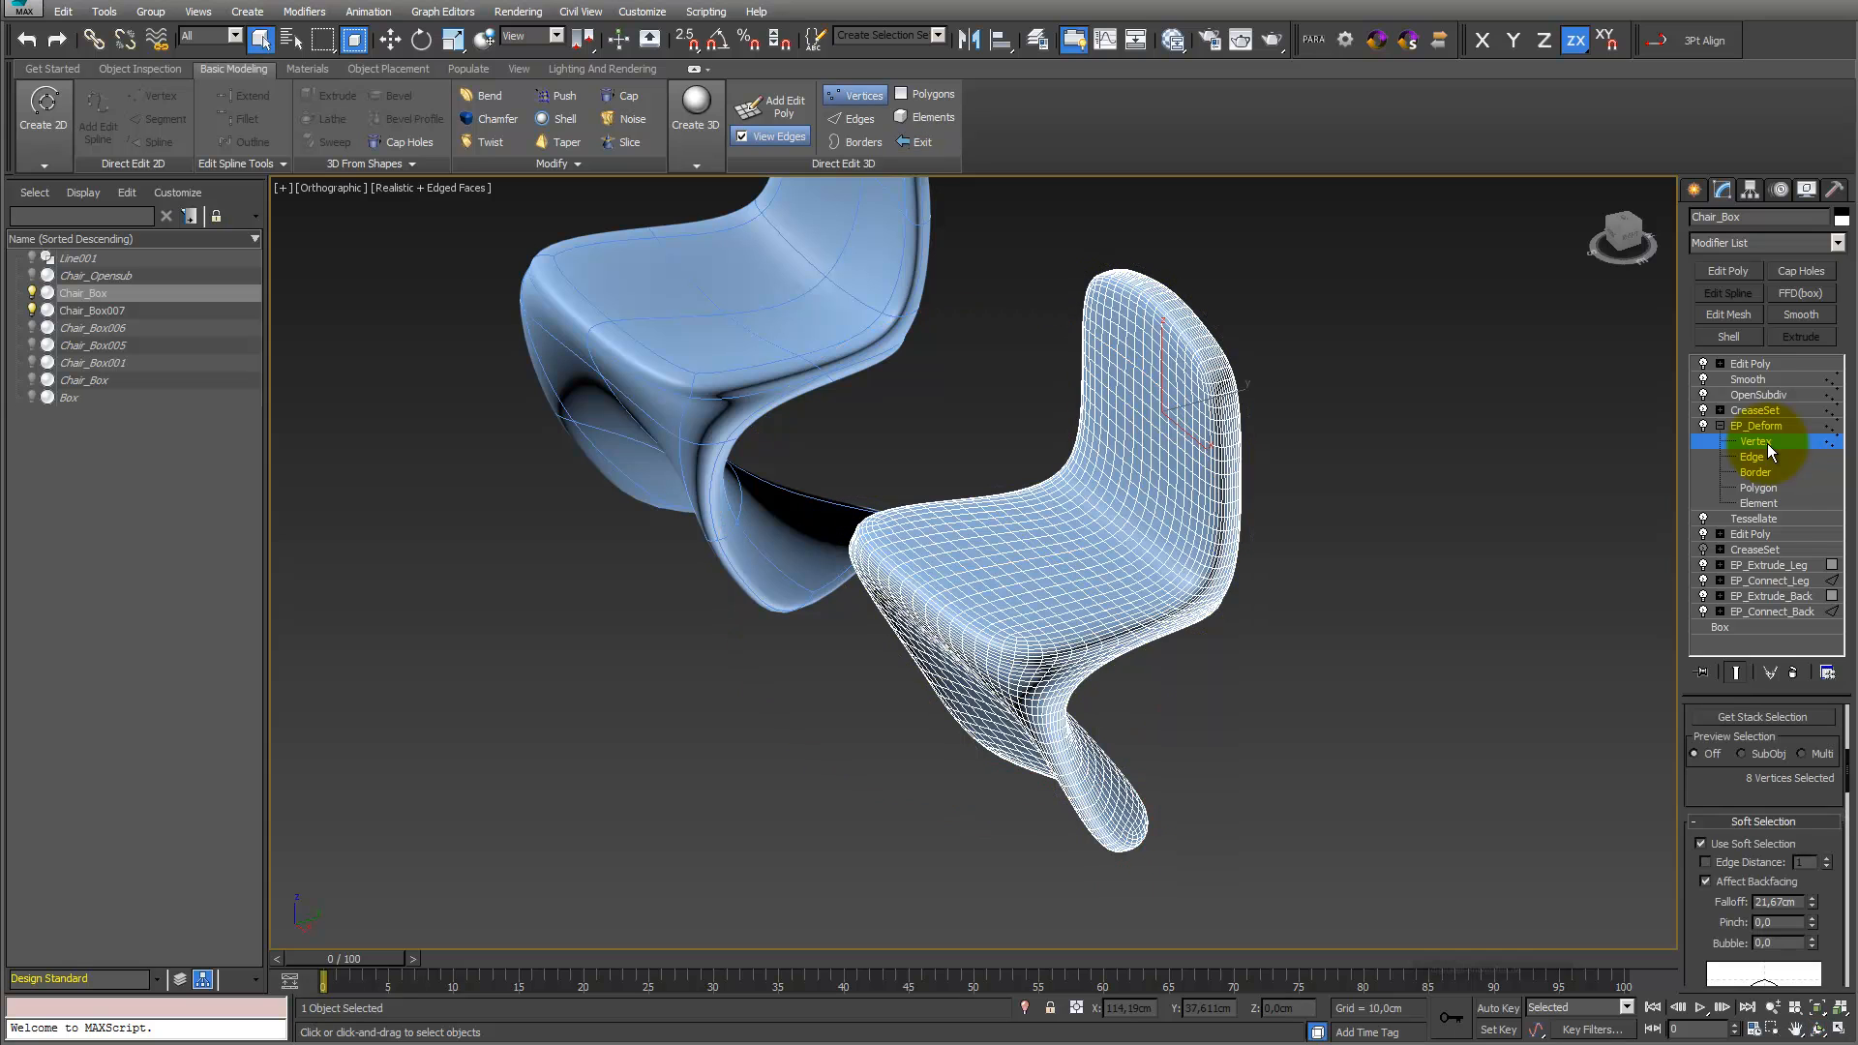
click(1737, 672)
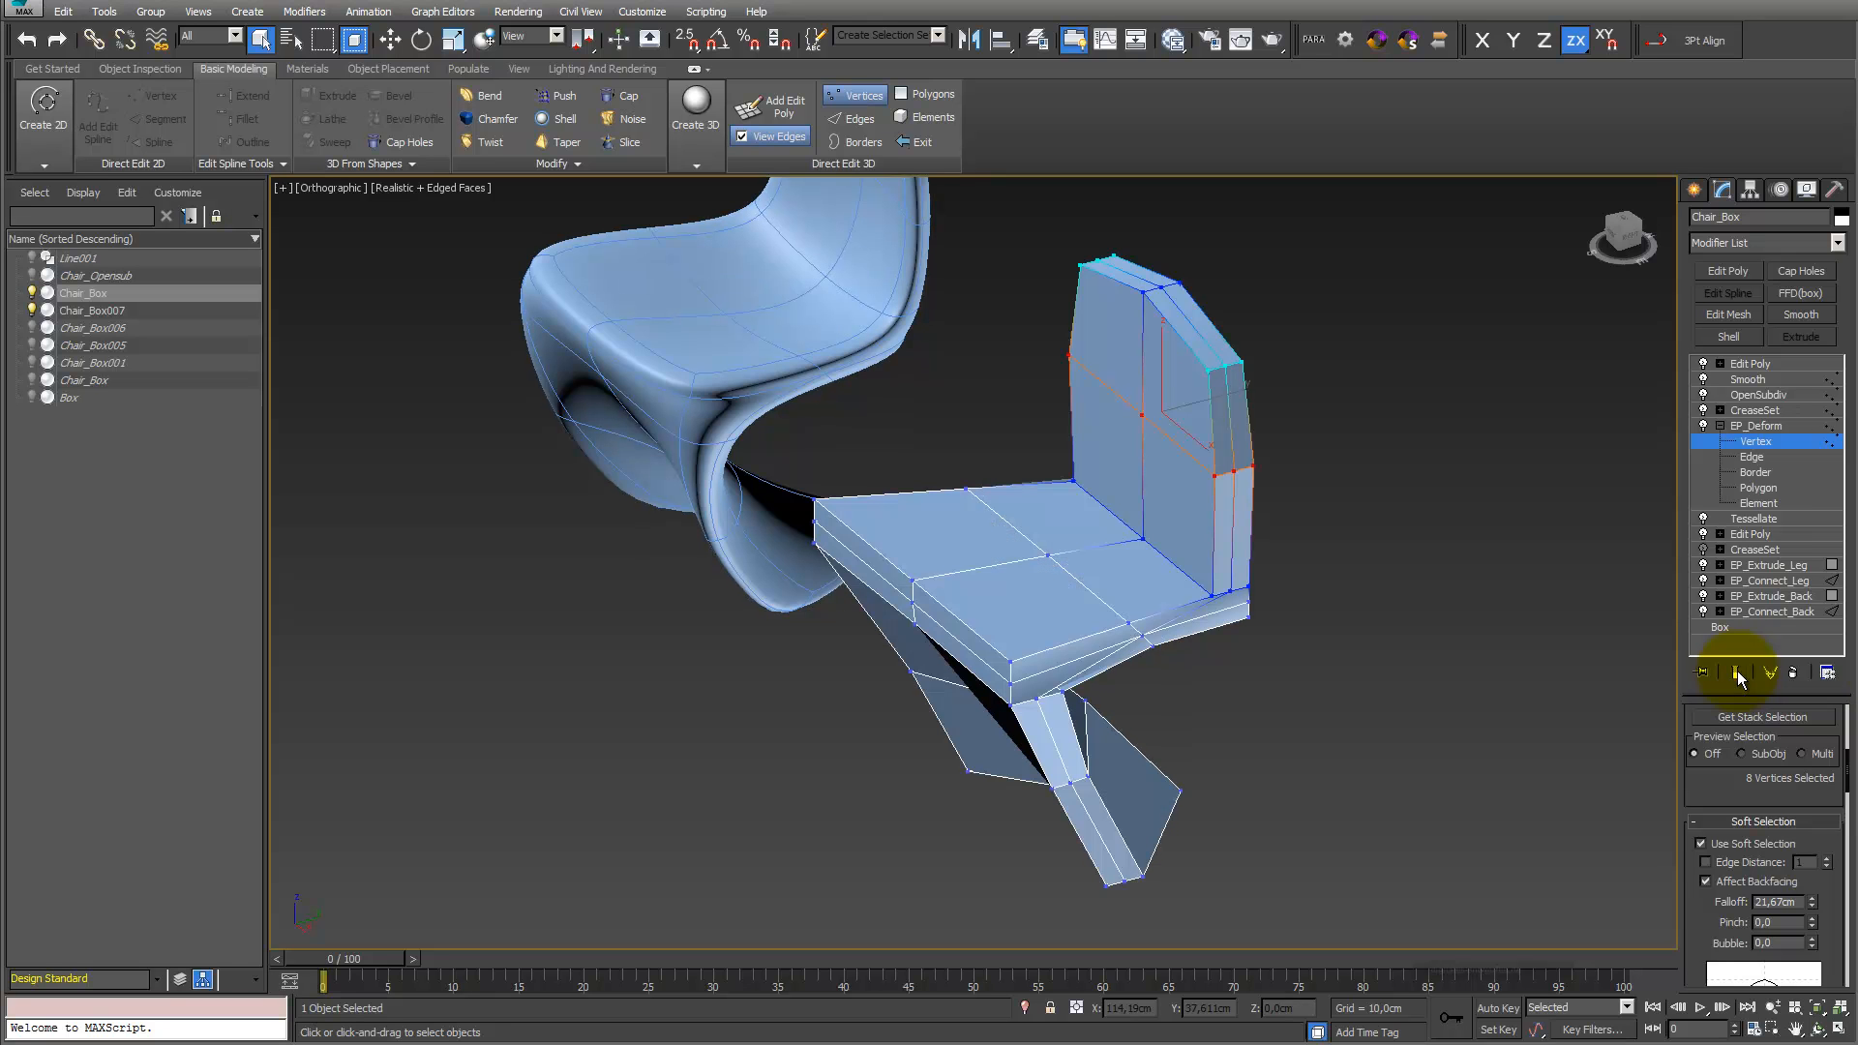
click(1116, 392)
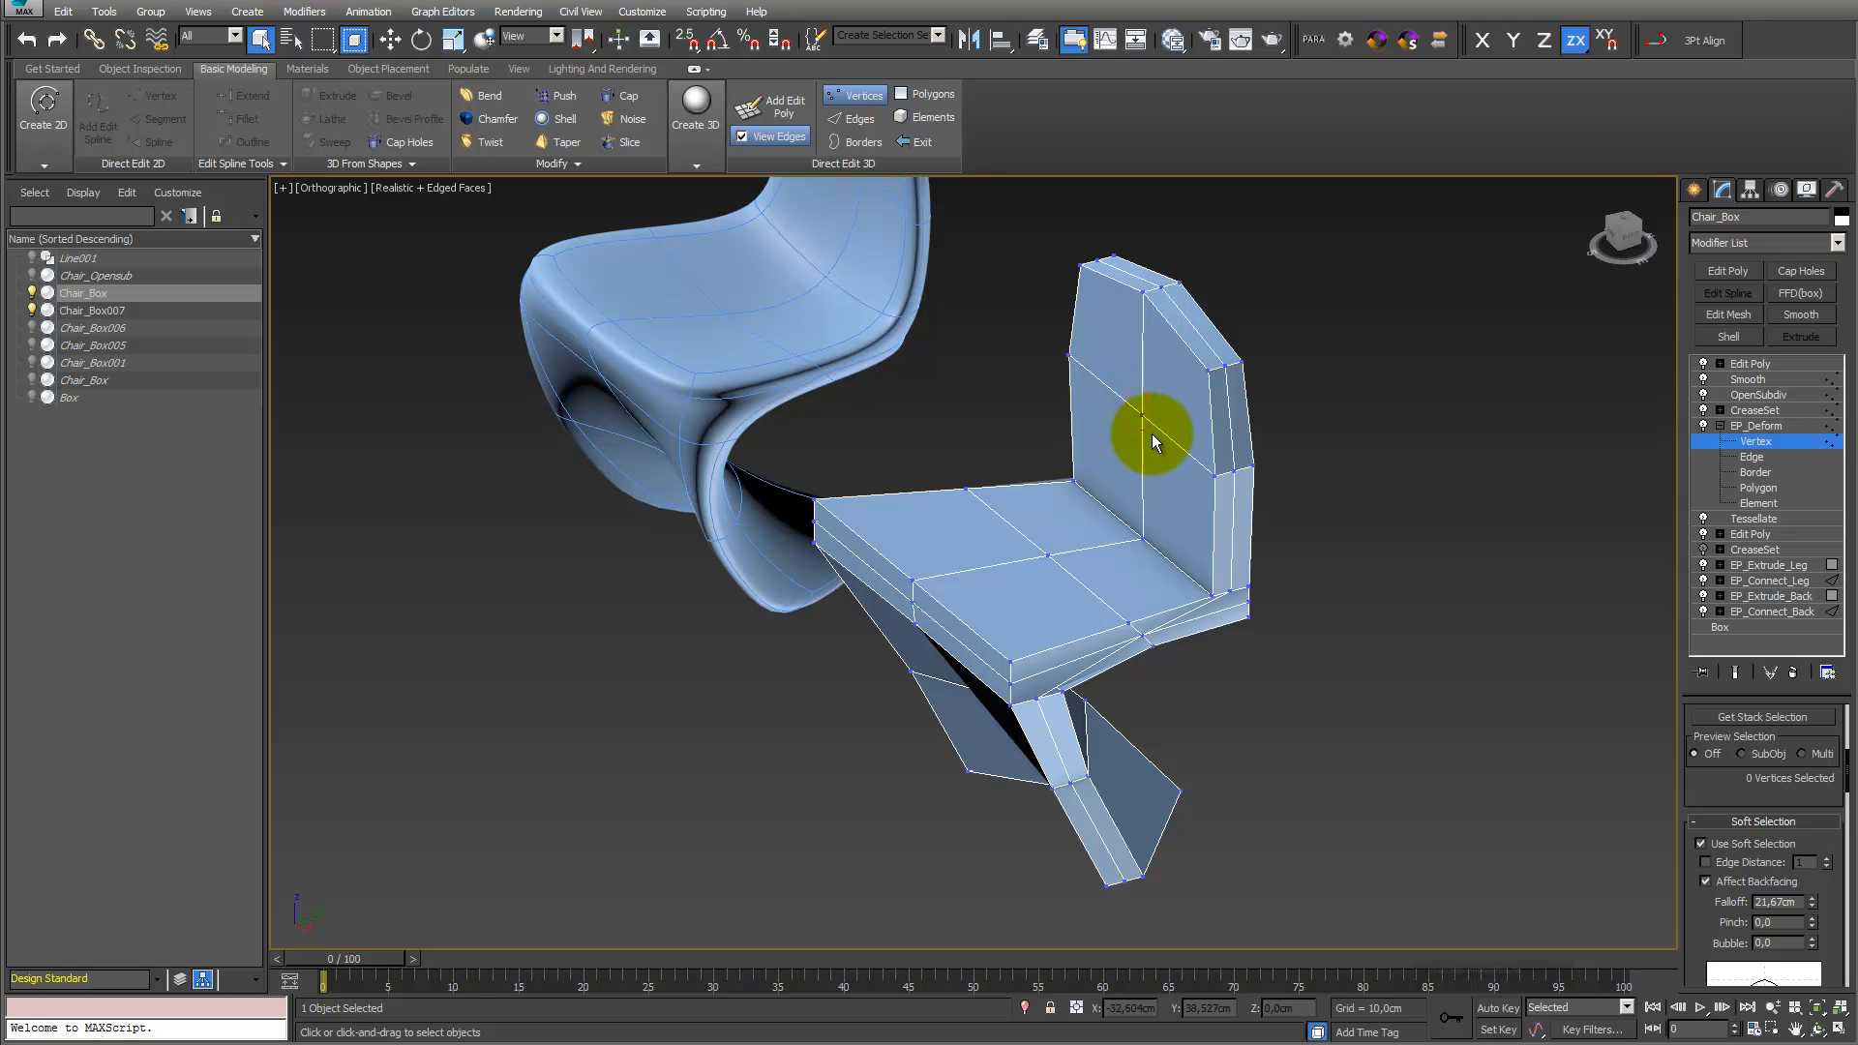
click(1142, 416)
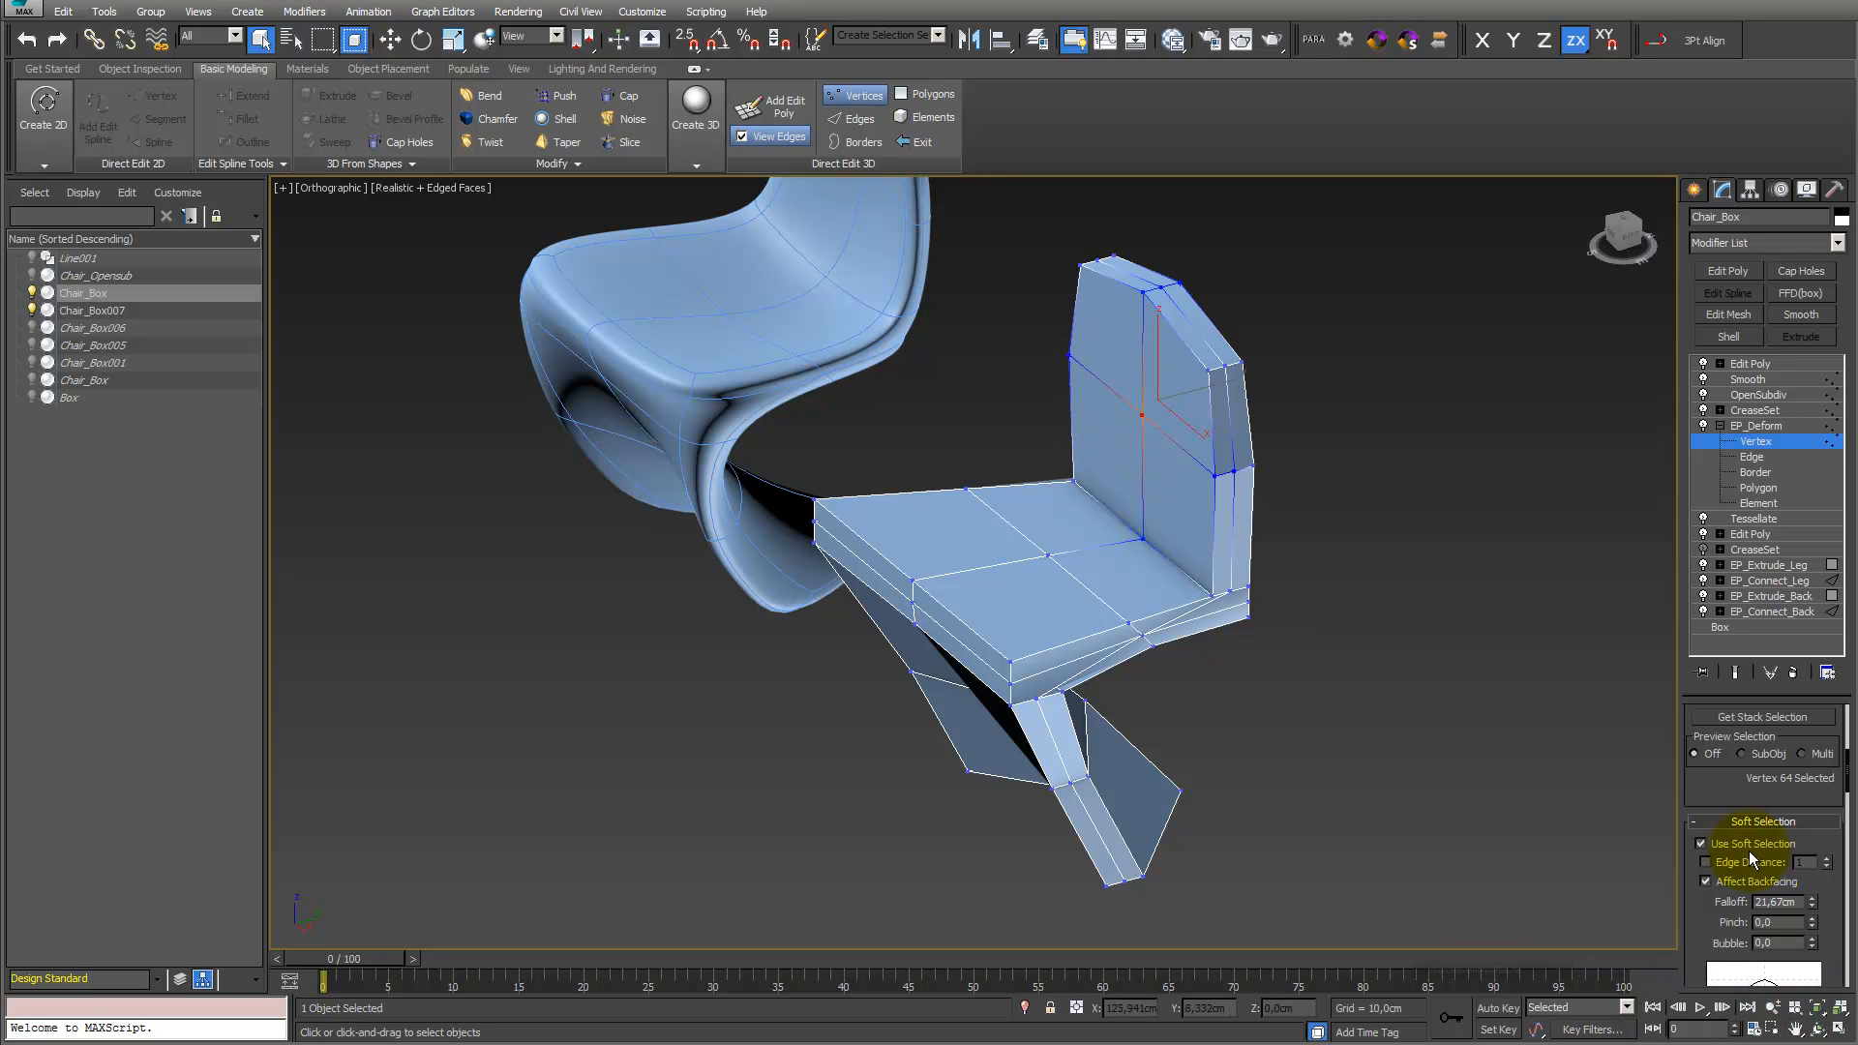
drag(1733, 794, 1762, 962)
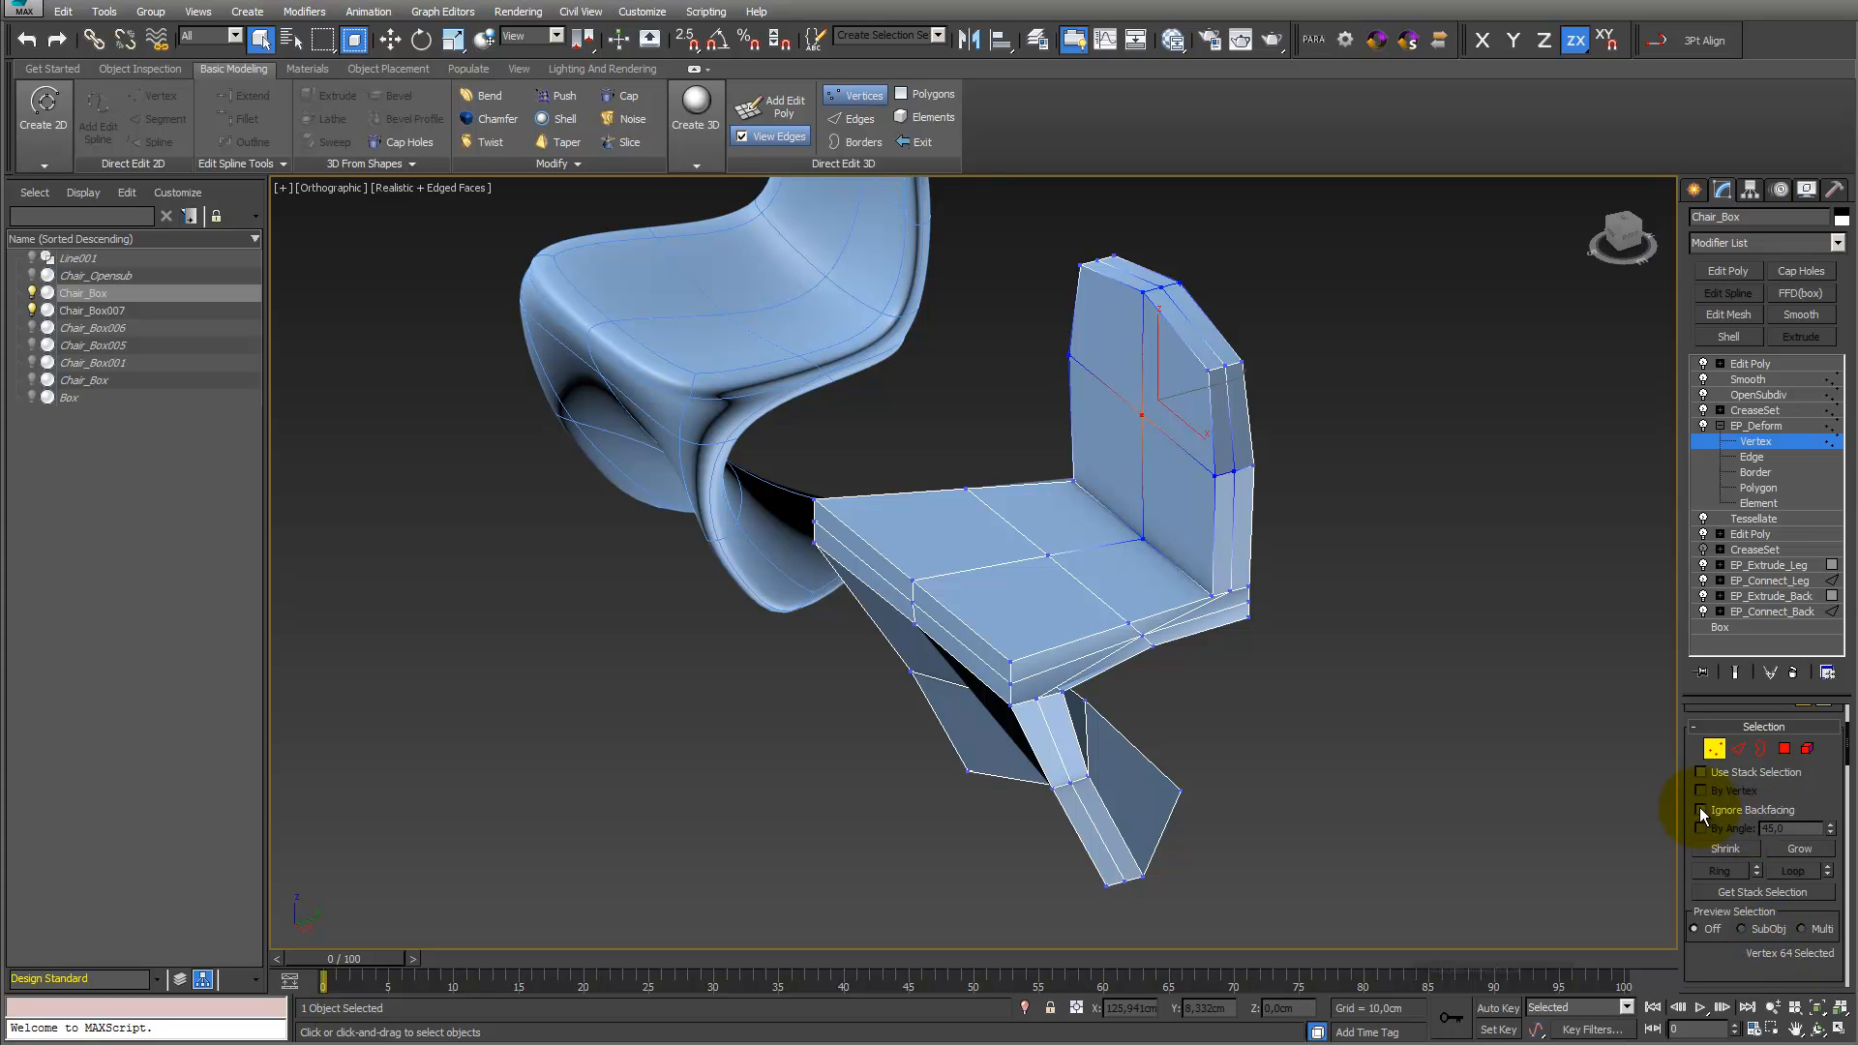
click(1818, 1029)
drag(1165, 623, 1090, 539)
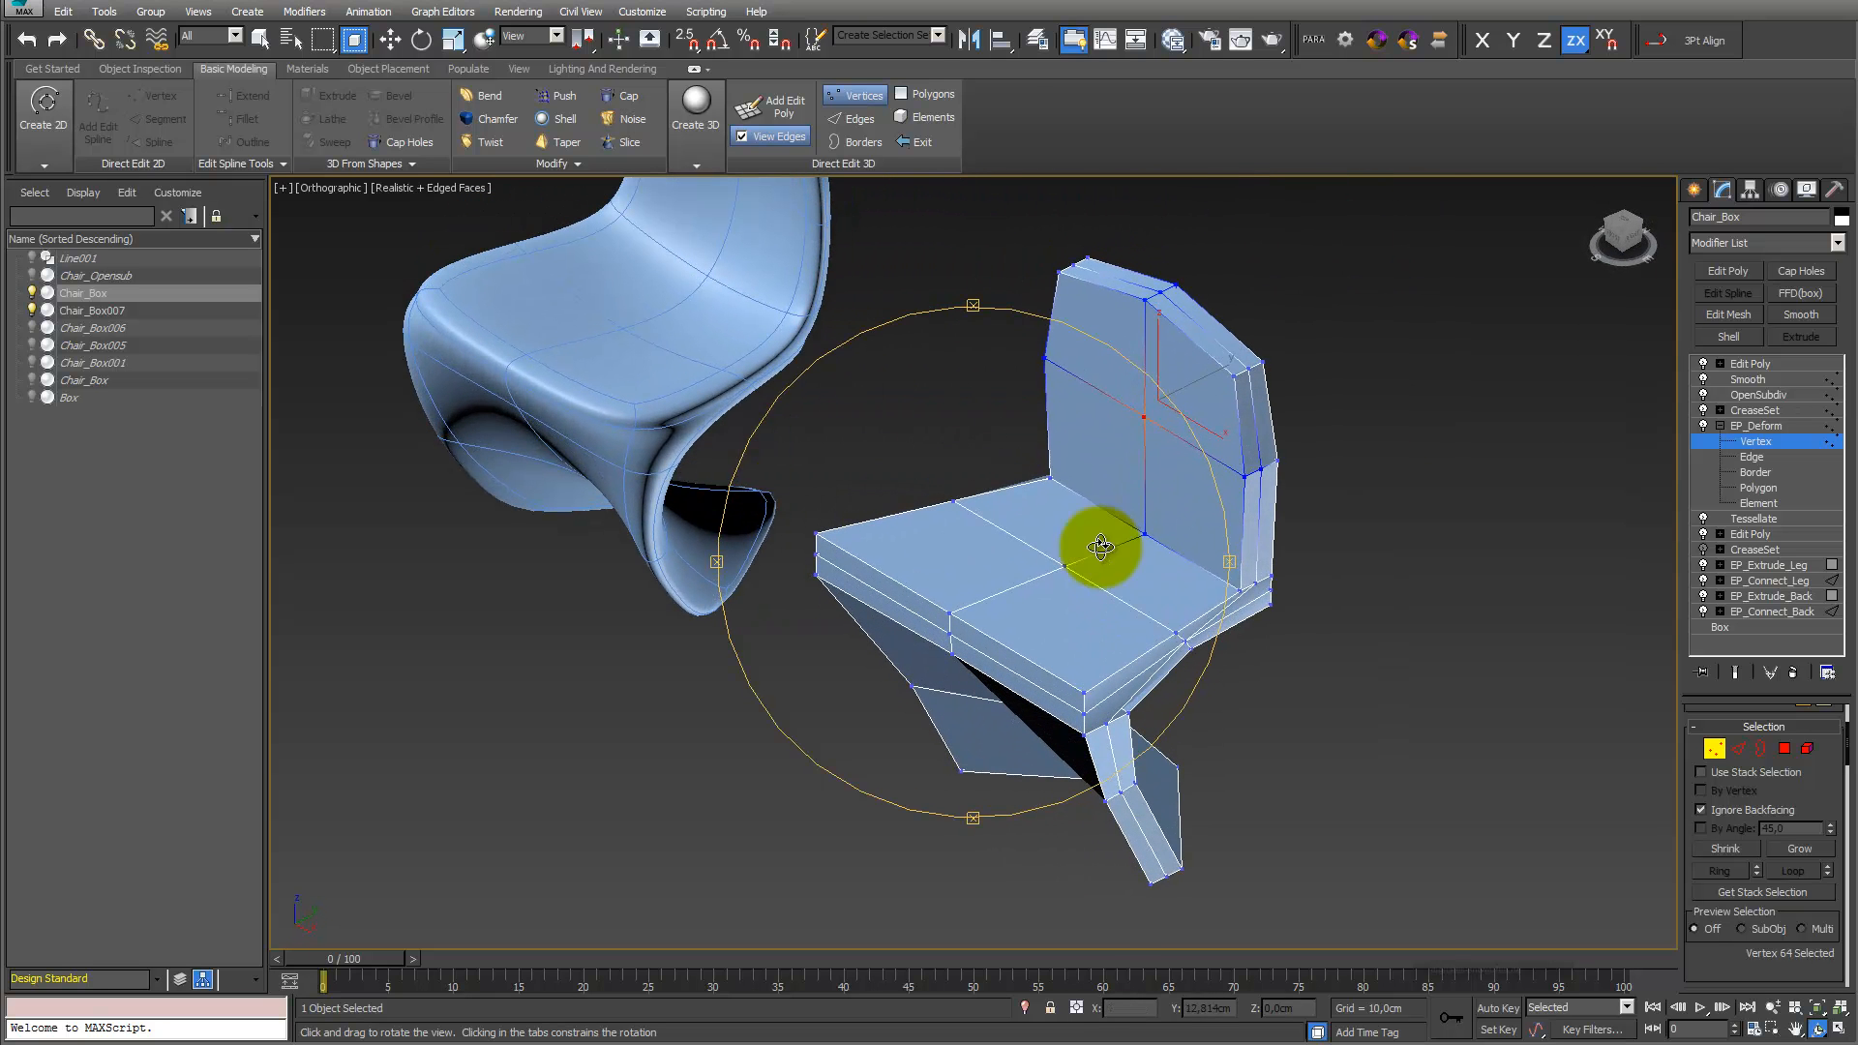
click(259, 39)
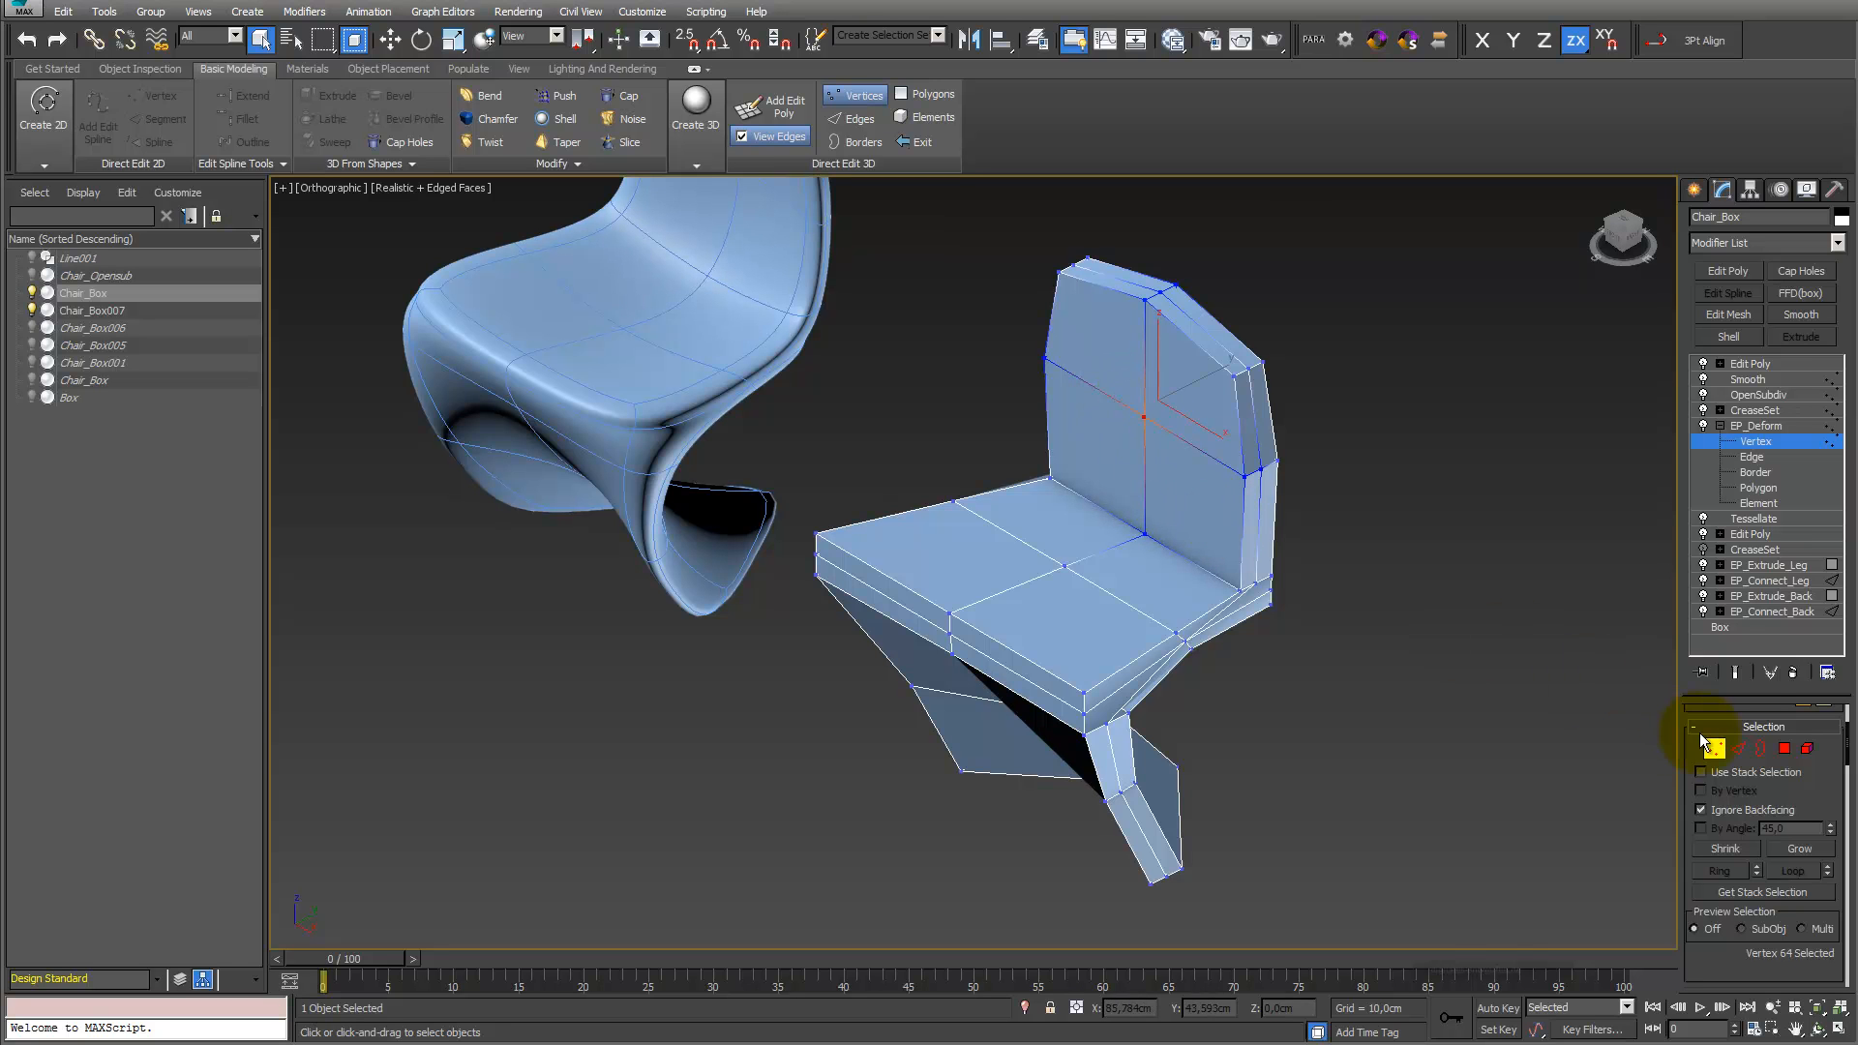
click(1737, 672)
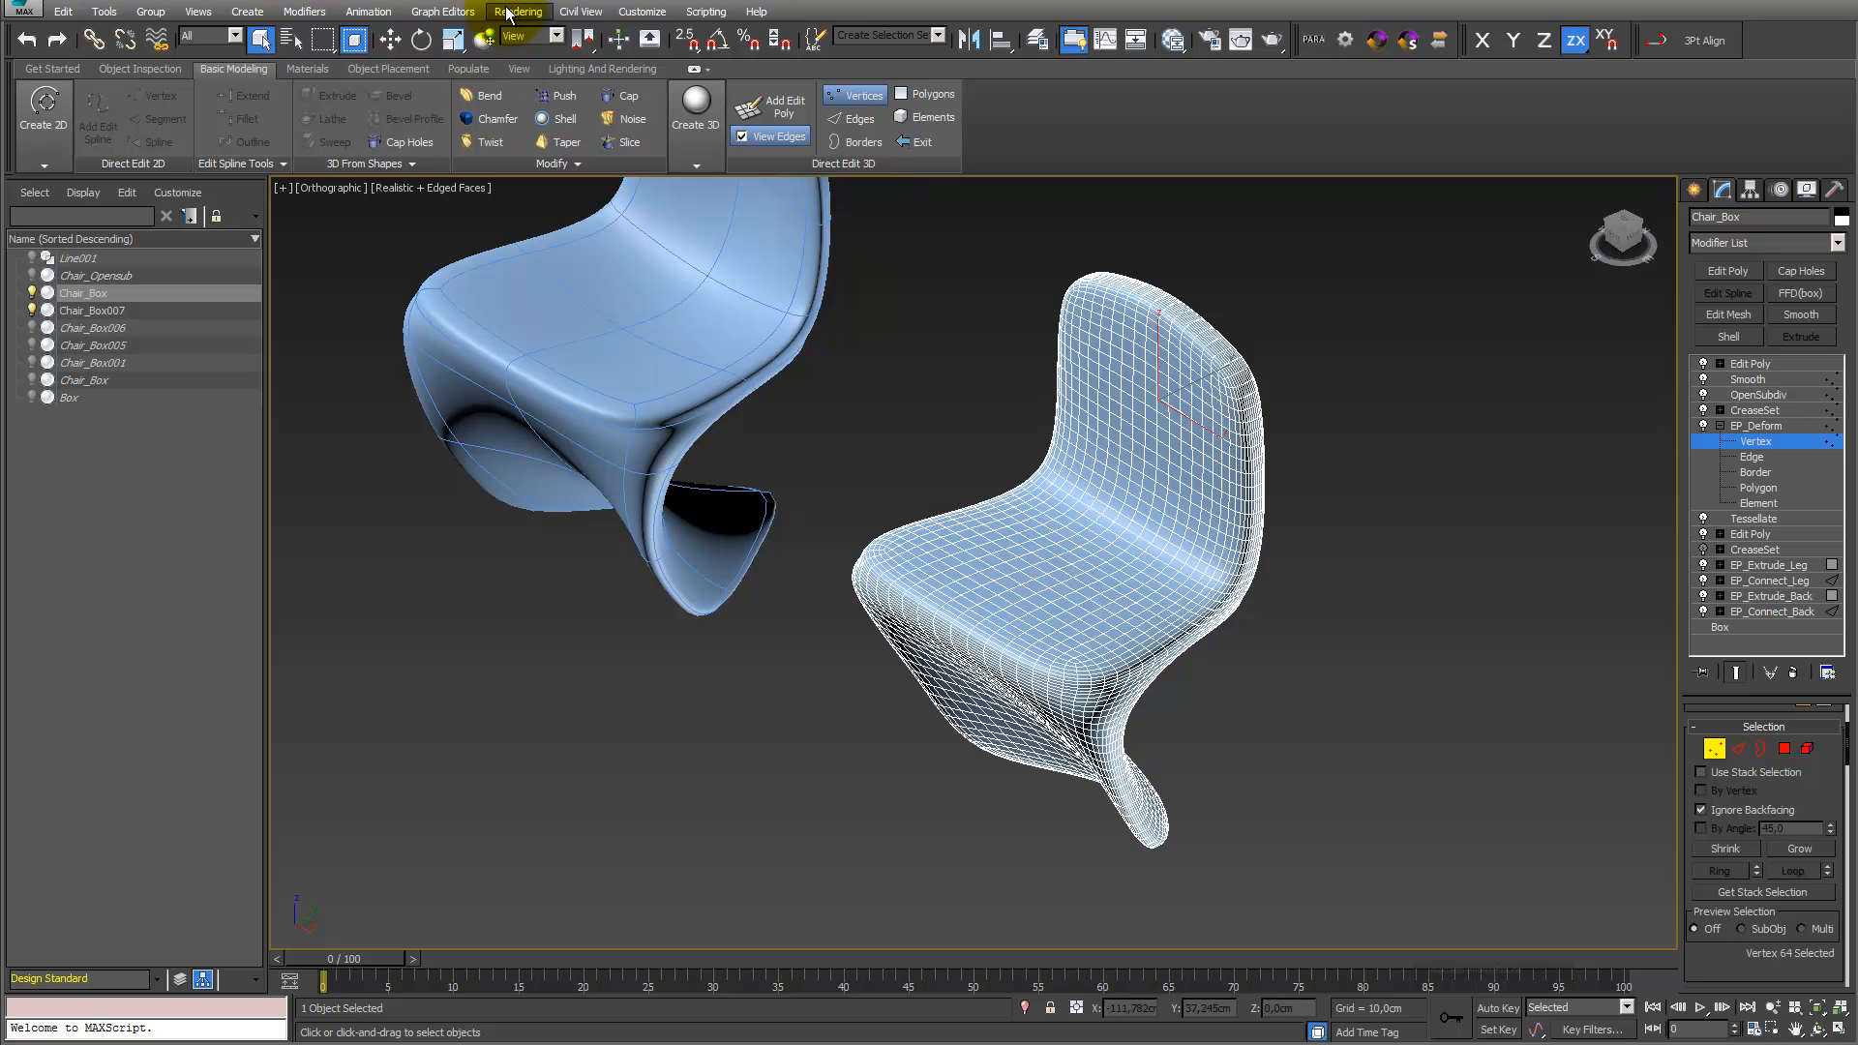
click(392, 42)
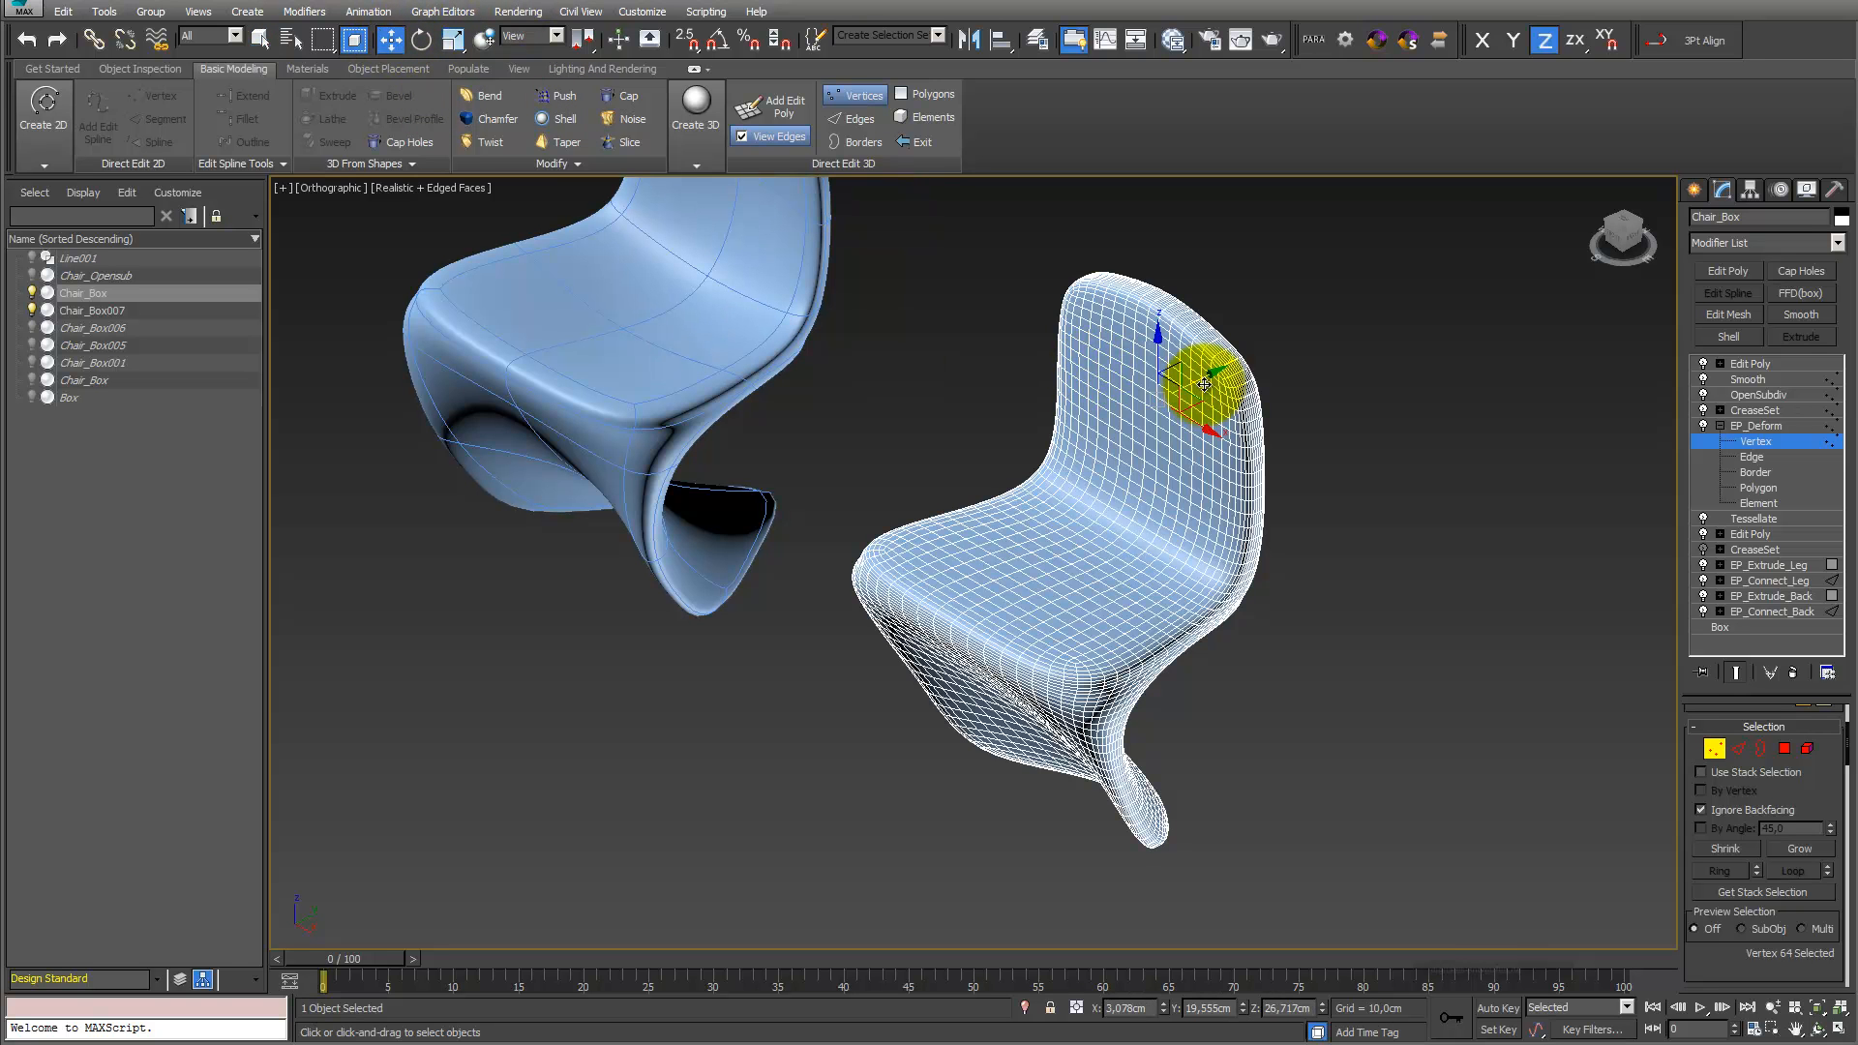
drag(1198, 381, 1227, 385)
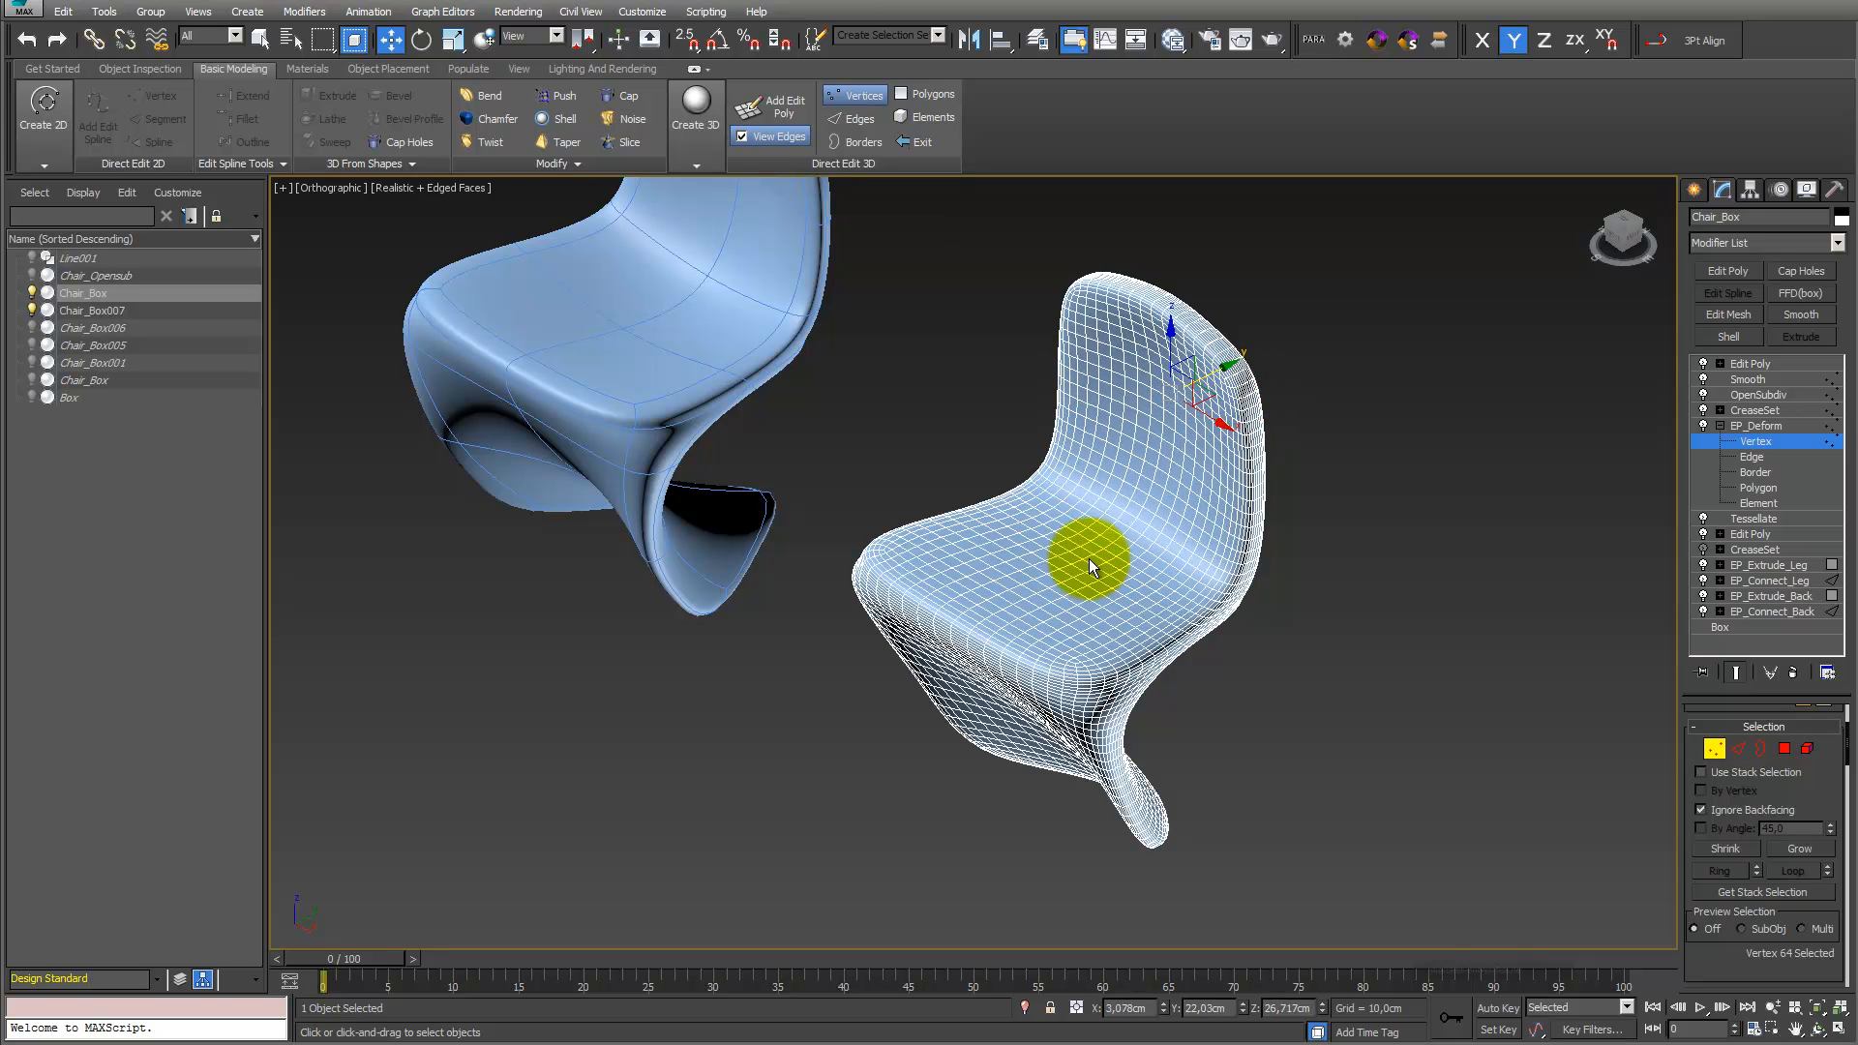
Select the centre vertex of the seat surface and move it down along Z, with the smoothed end result shown
click(1737, 674)
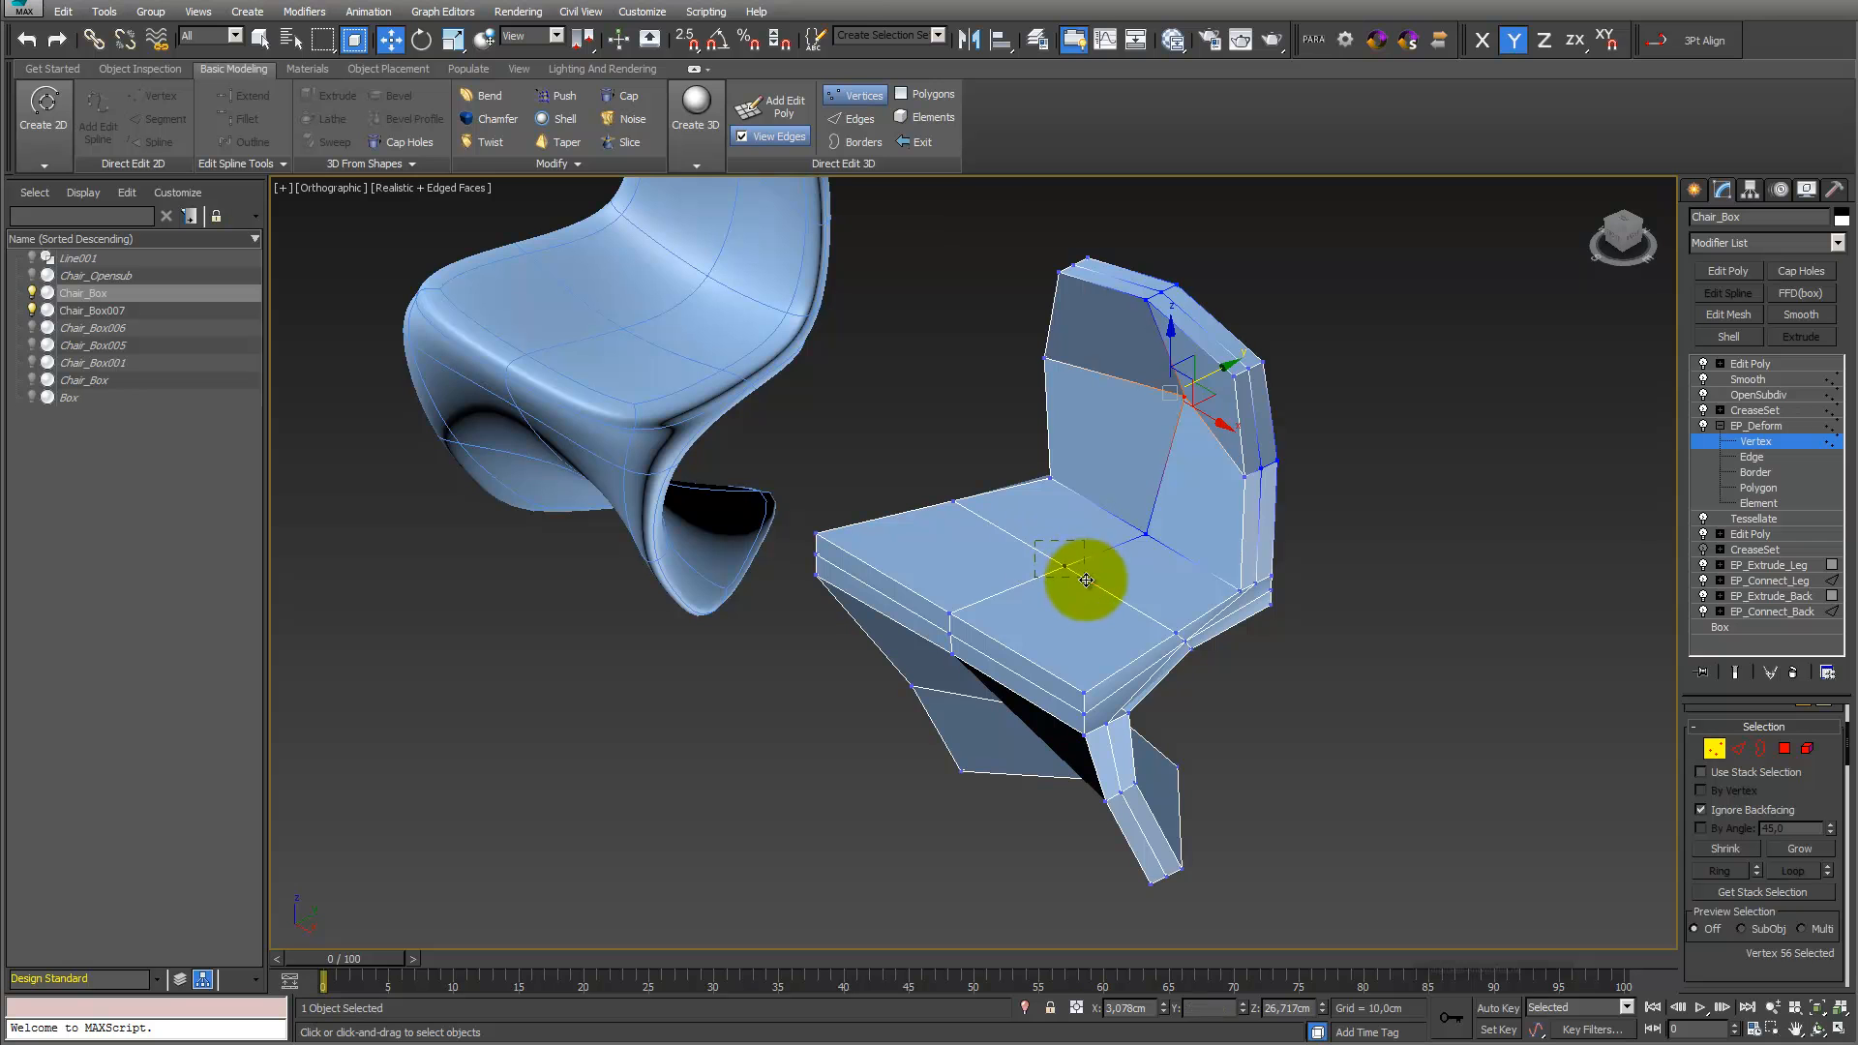
click(1737, 674)
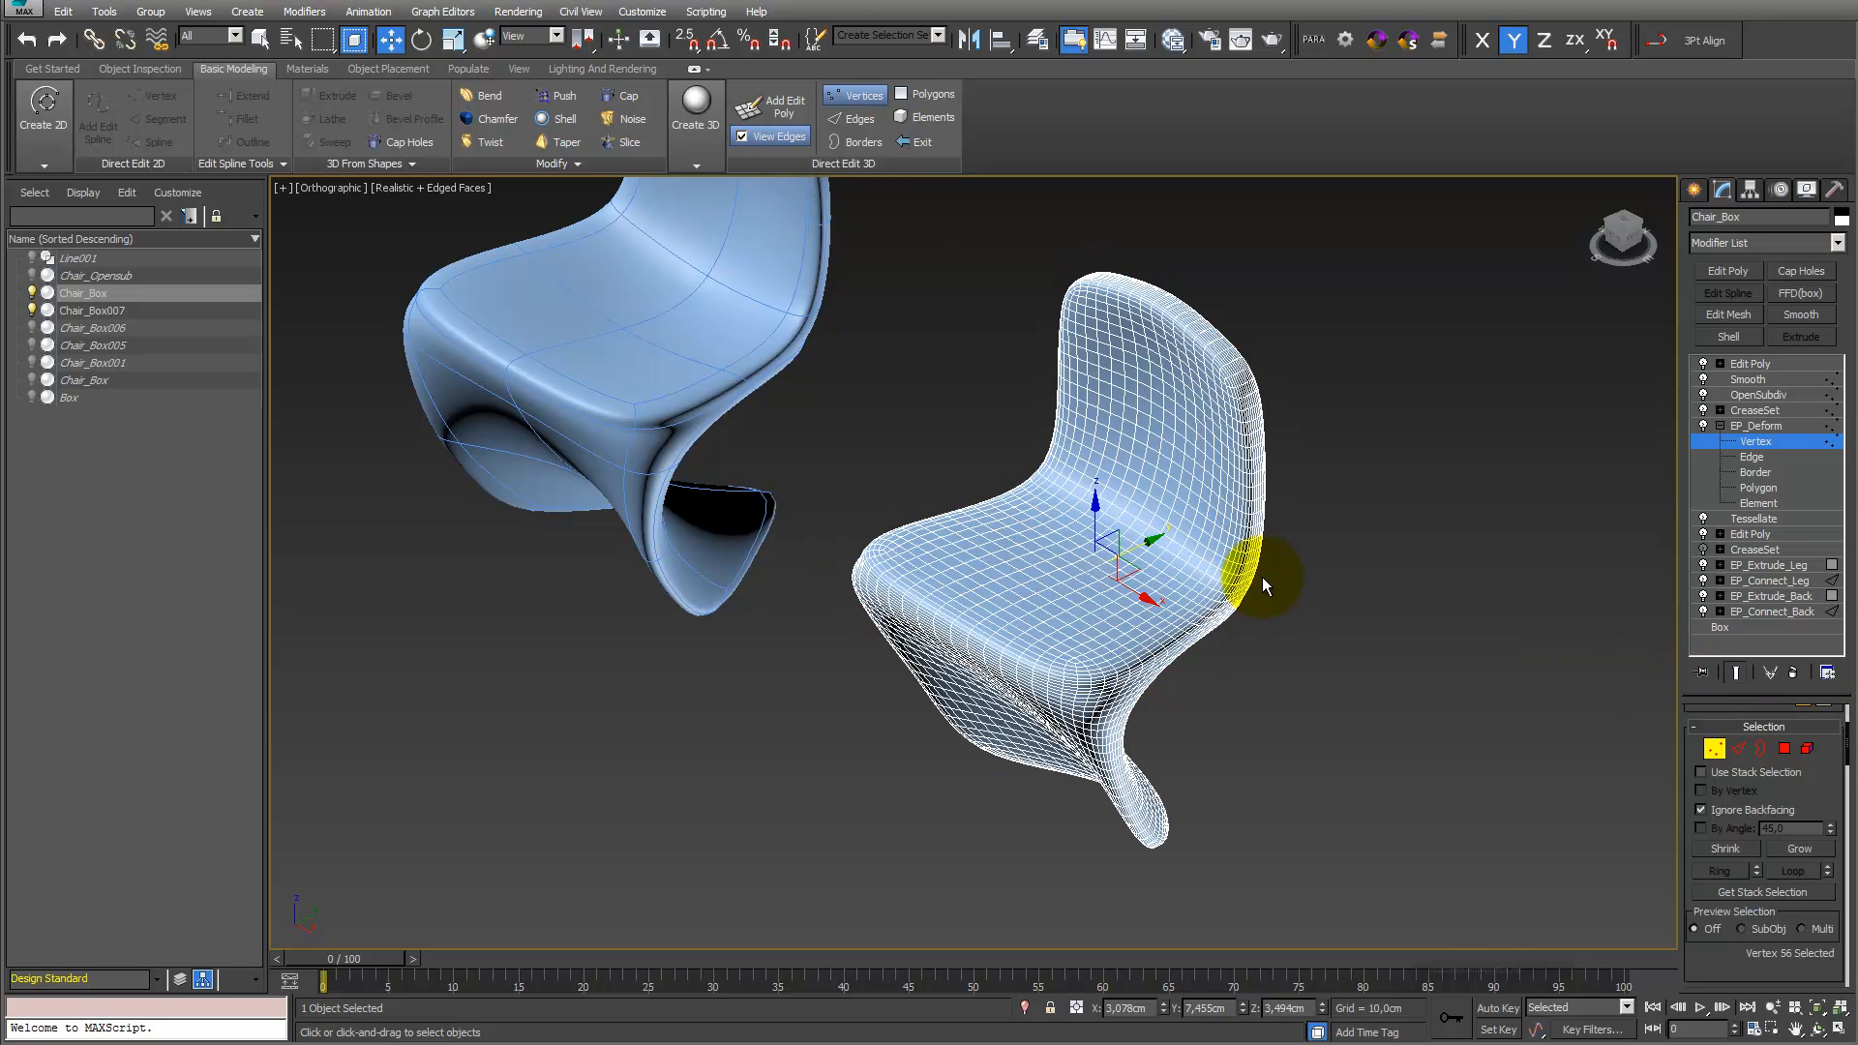
drag(1093, 519, 1142, 629)
Select the two centre vertices on the leg's bottom edge and pull them backward along Y, with the smoothed end result shown
click(1817, 1030)
drag(975, 563, 927, 549)
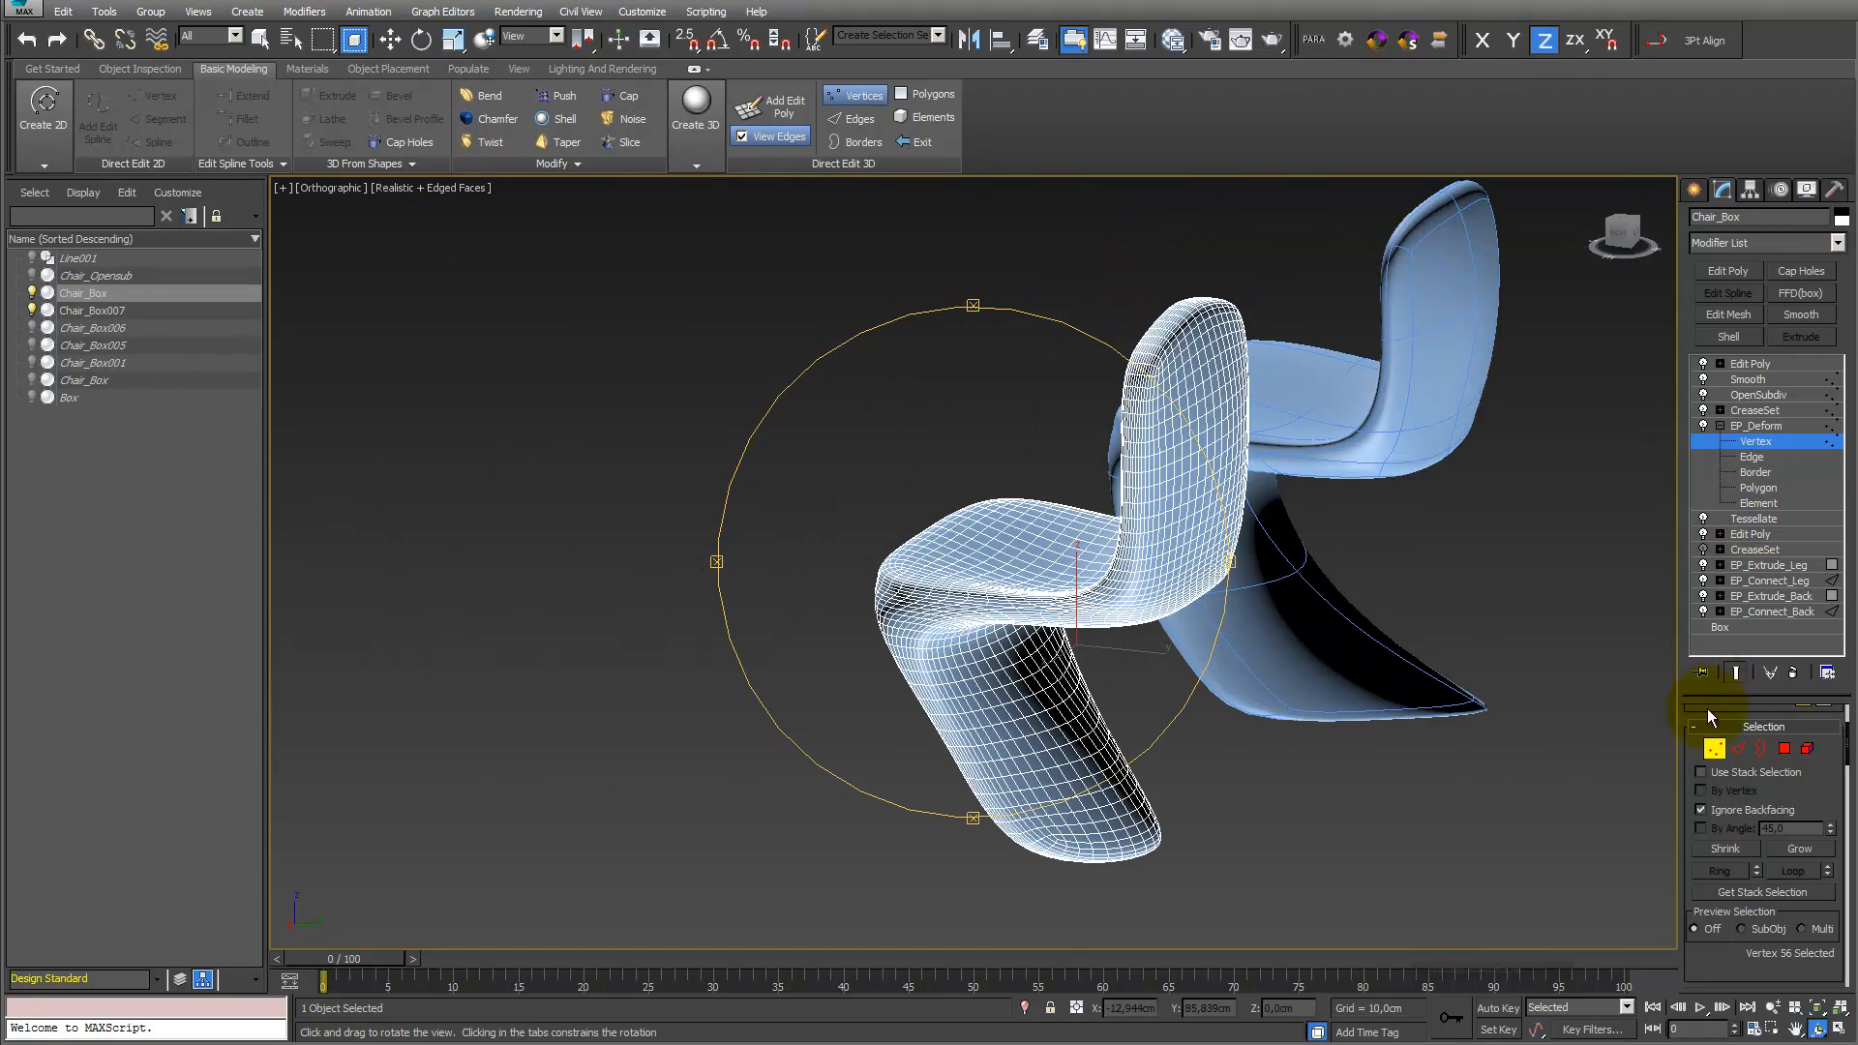
click(1735, 672)
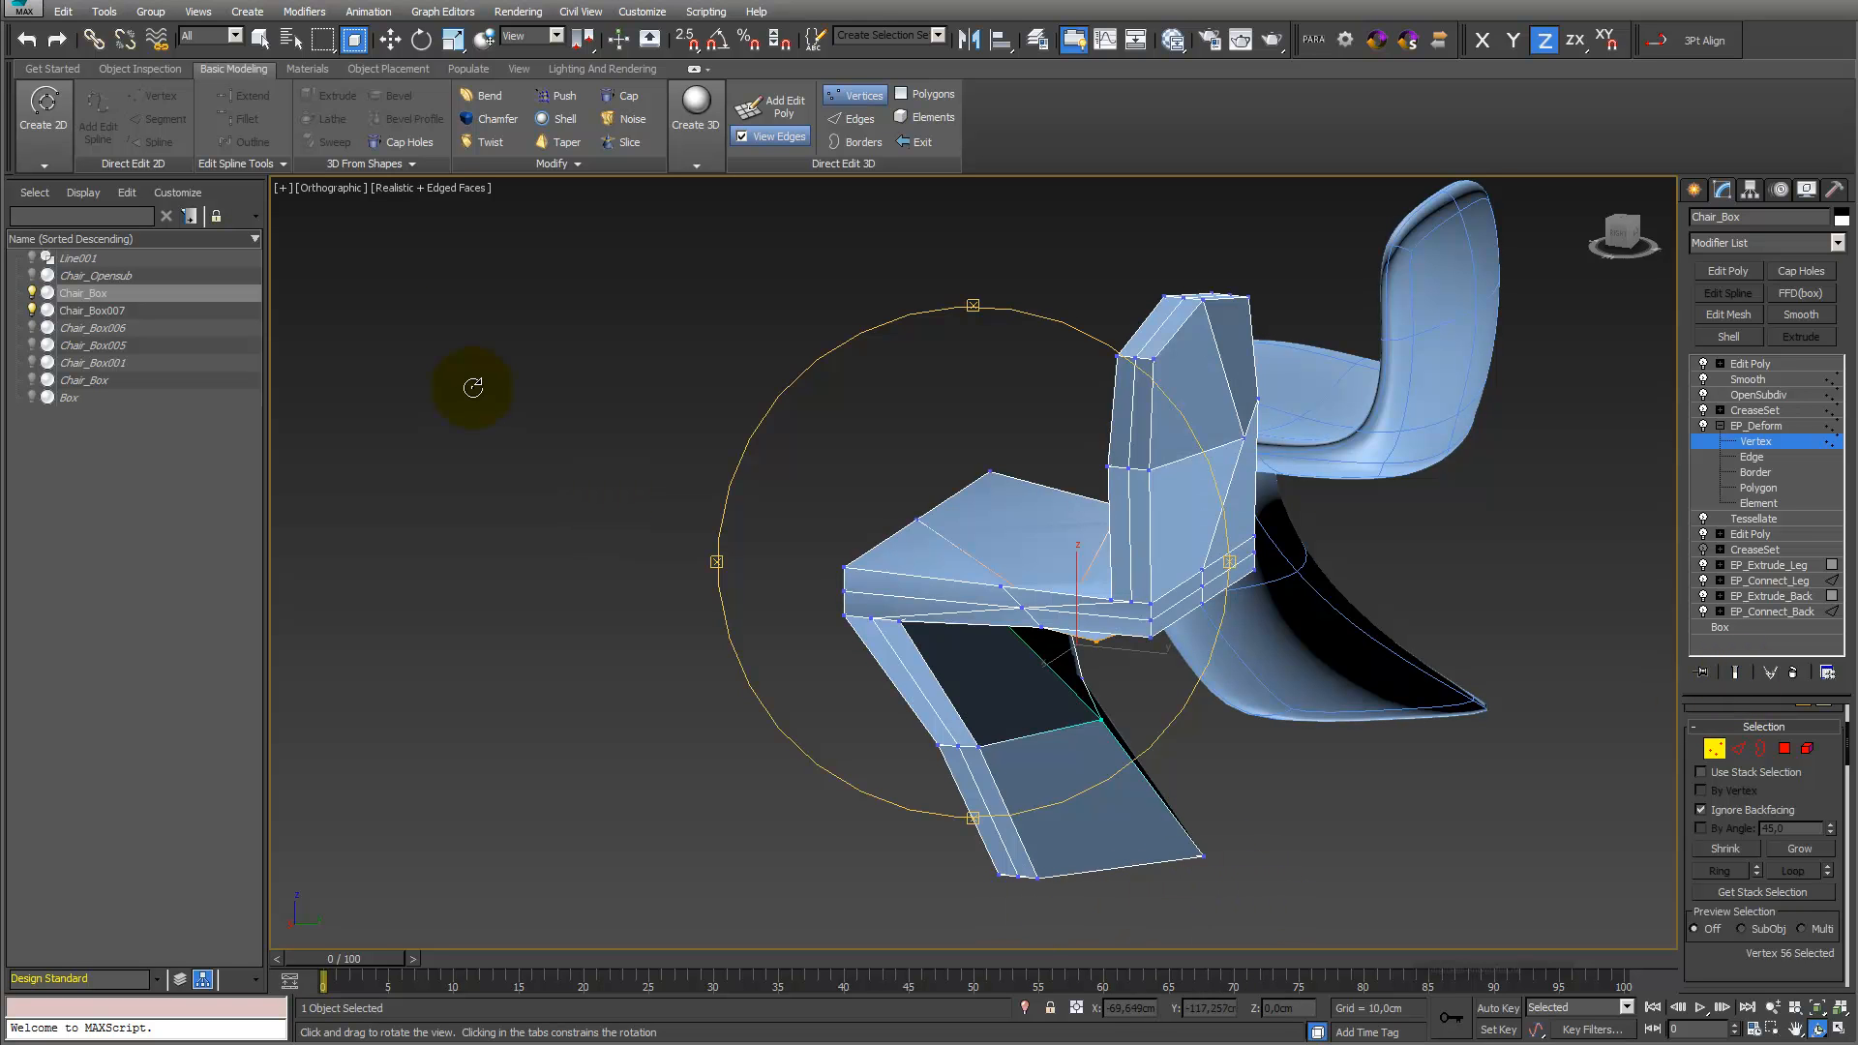
click(259, 39)
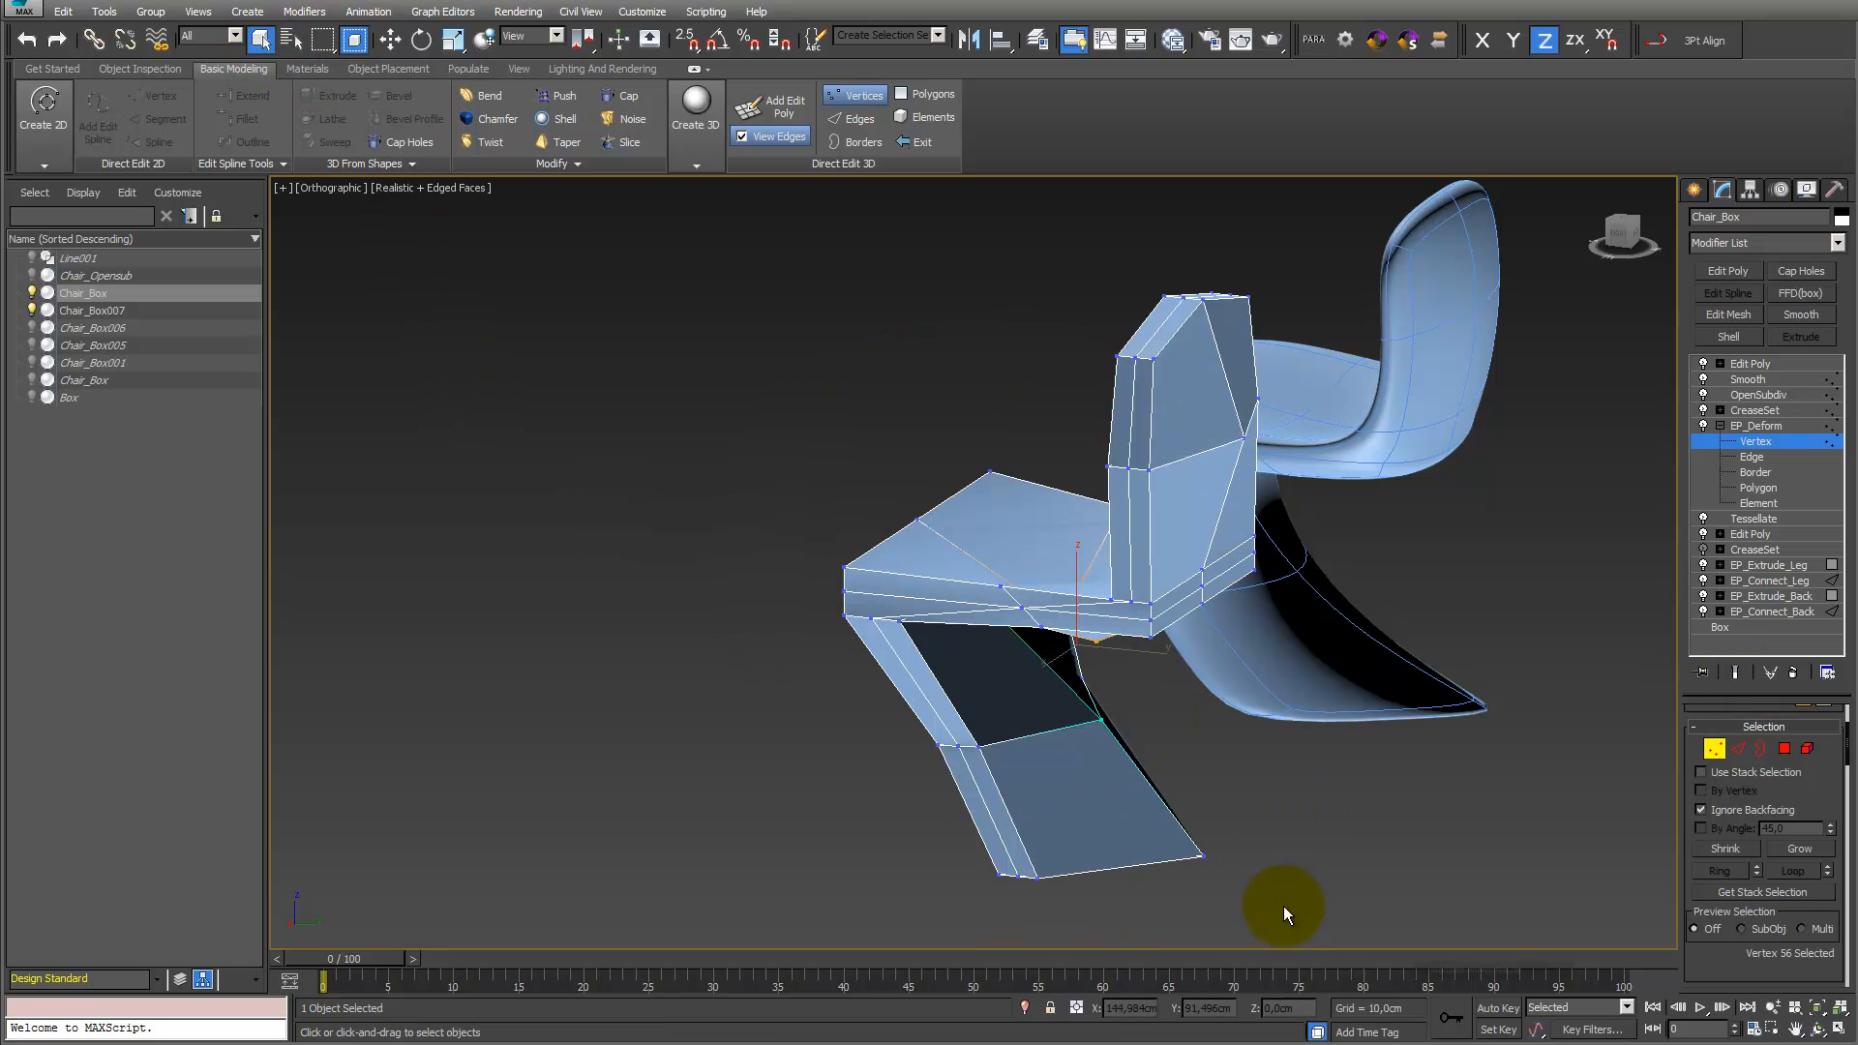
drag(1228, 898, 1163, 828)
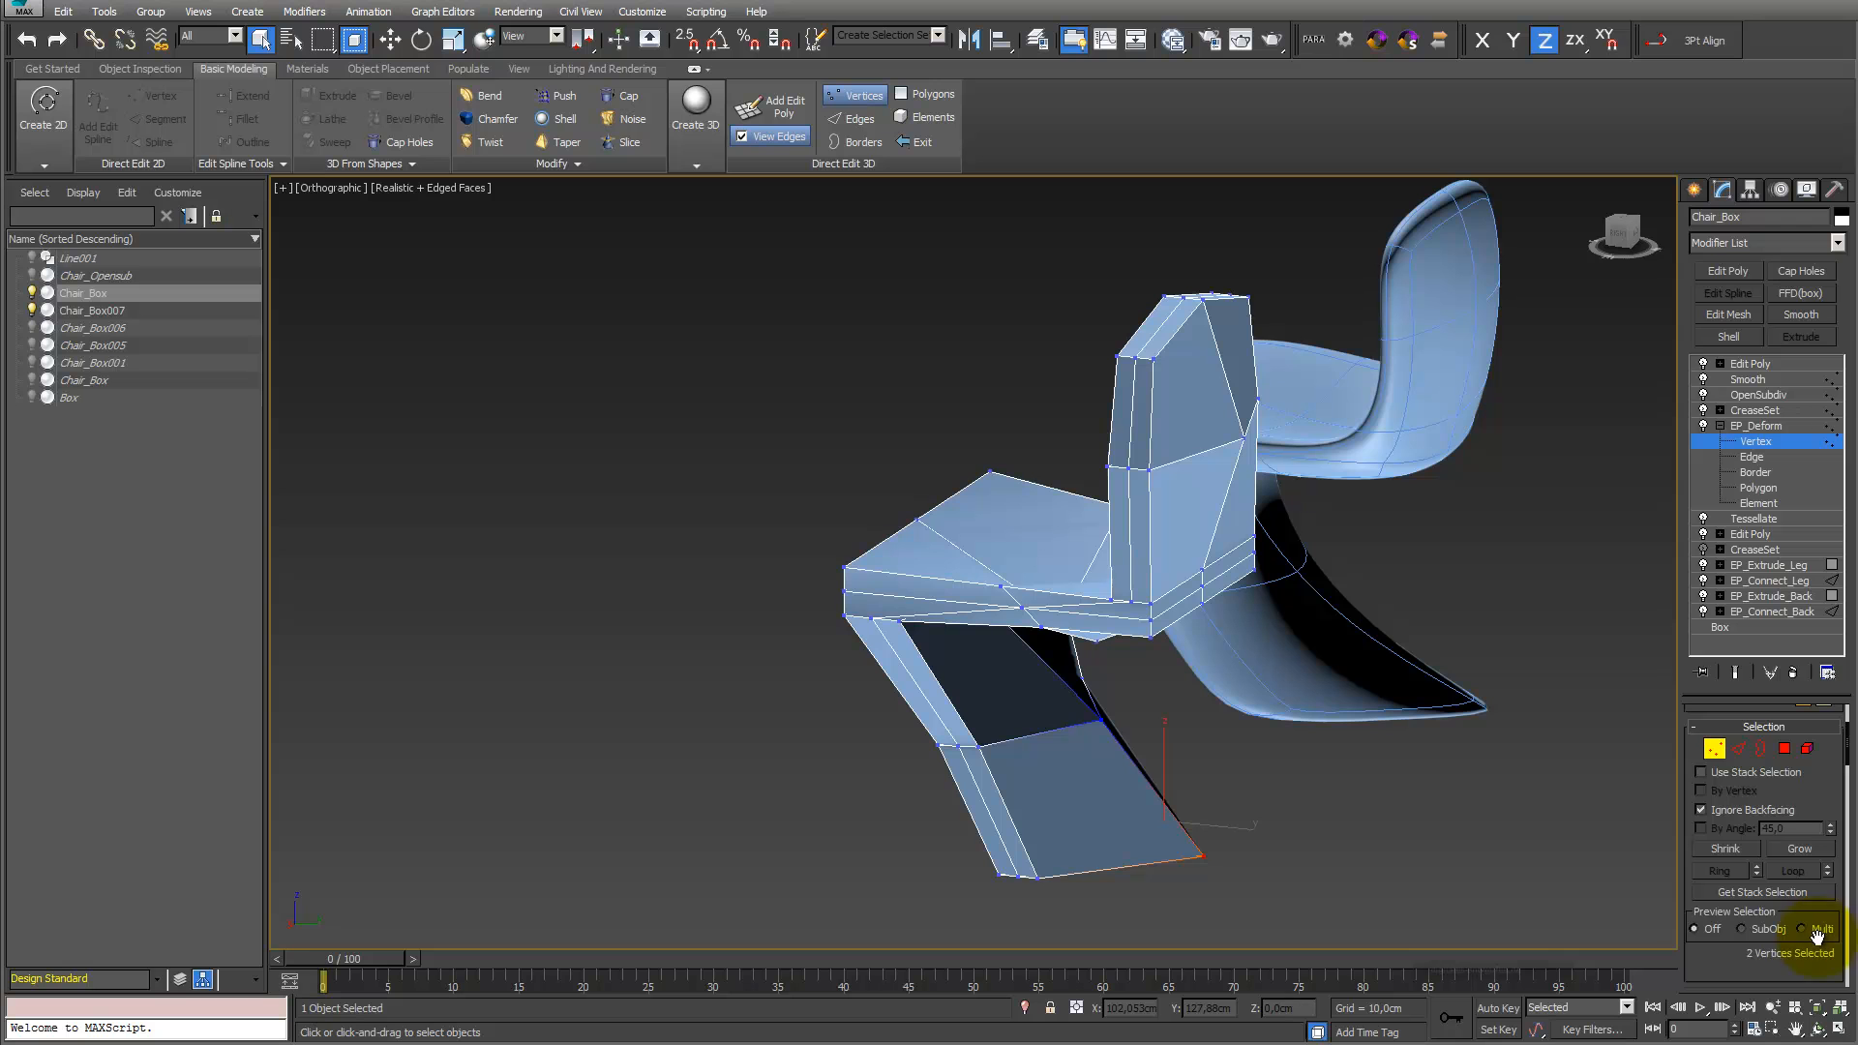
click(1737, 674)
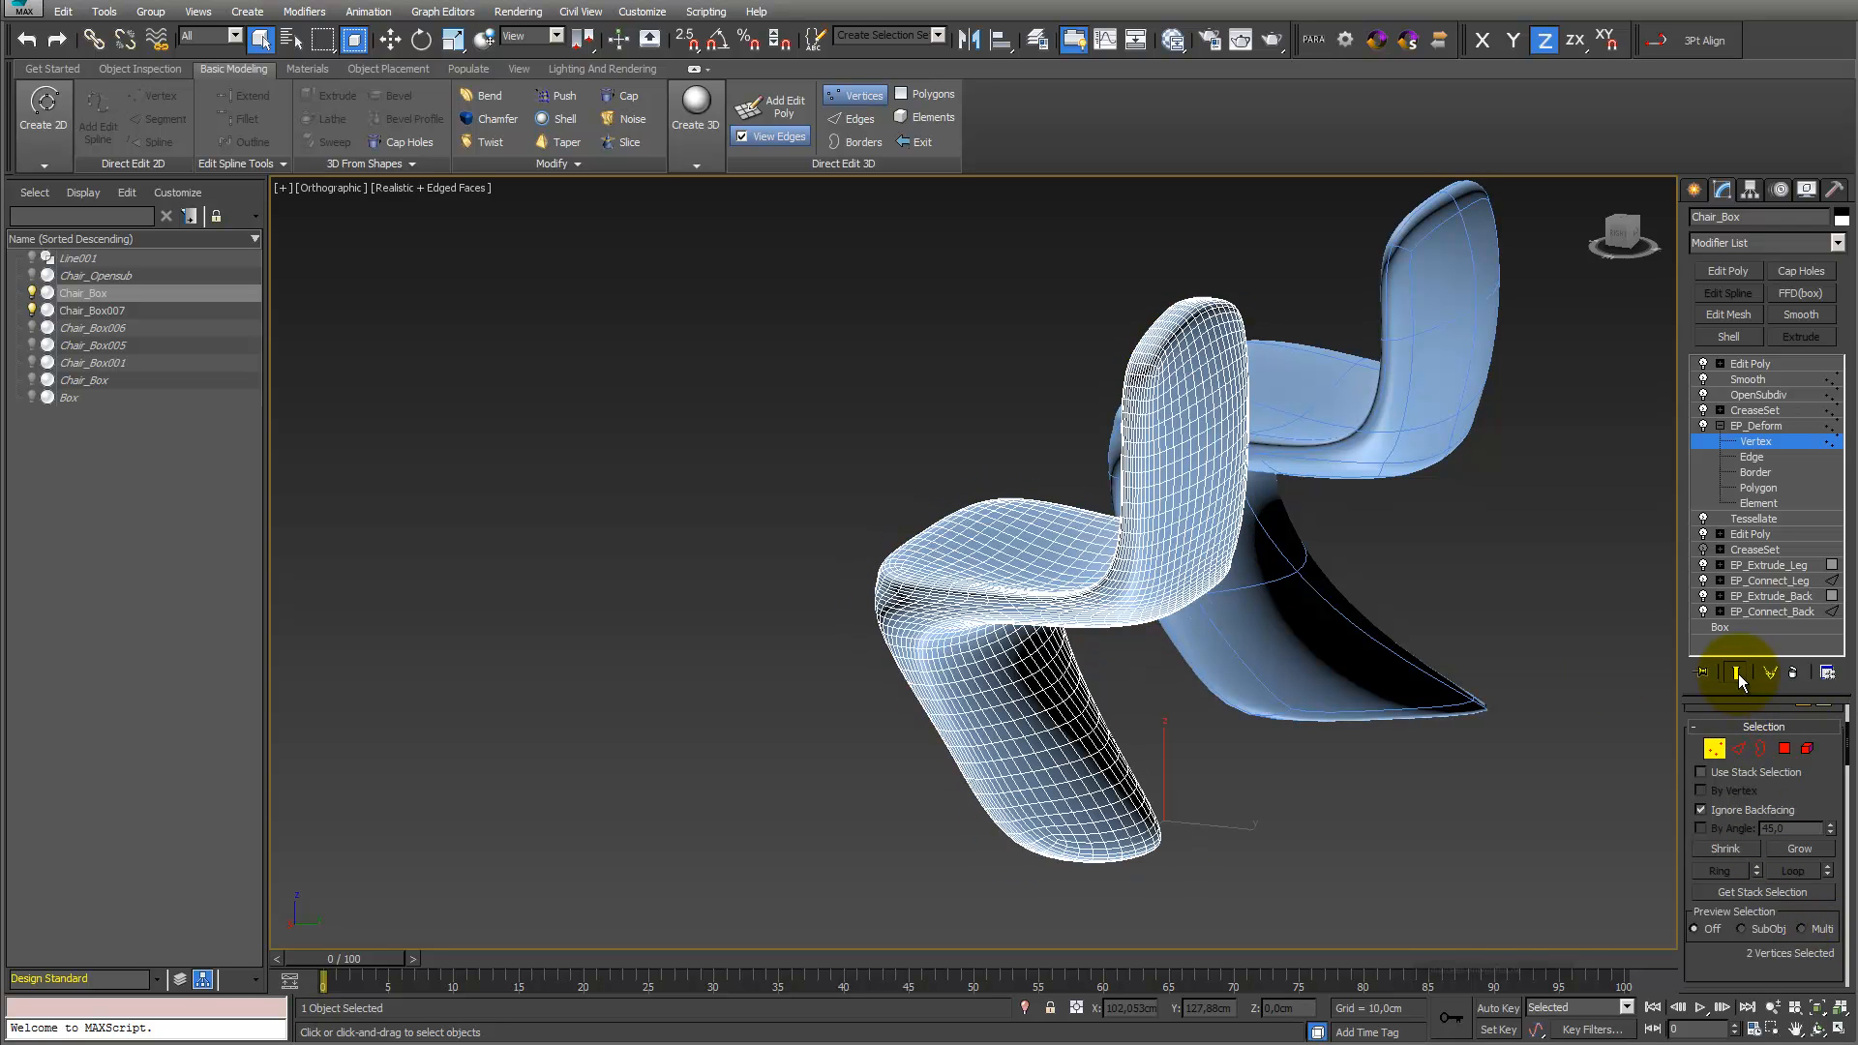
click(390, 39)
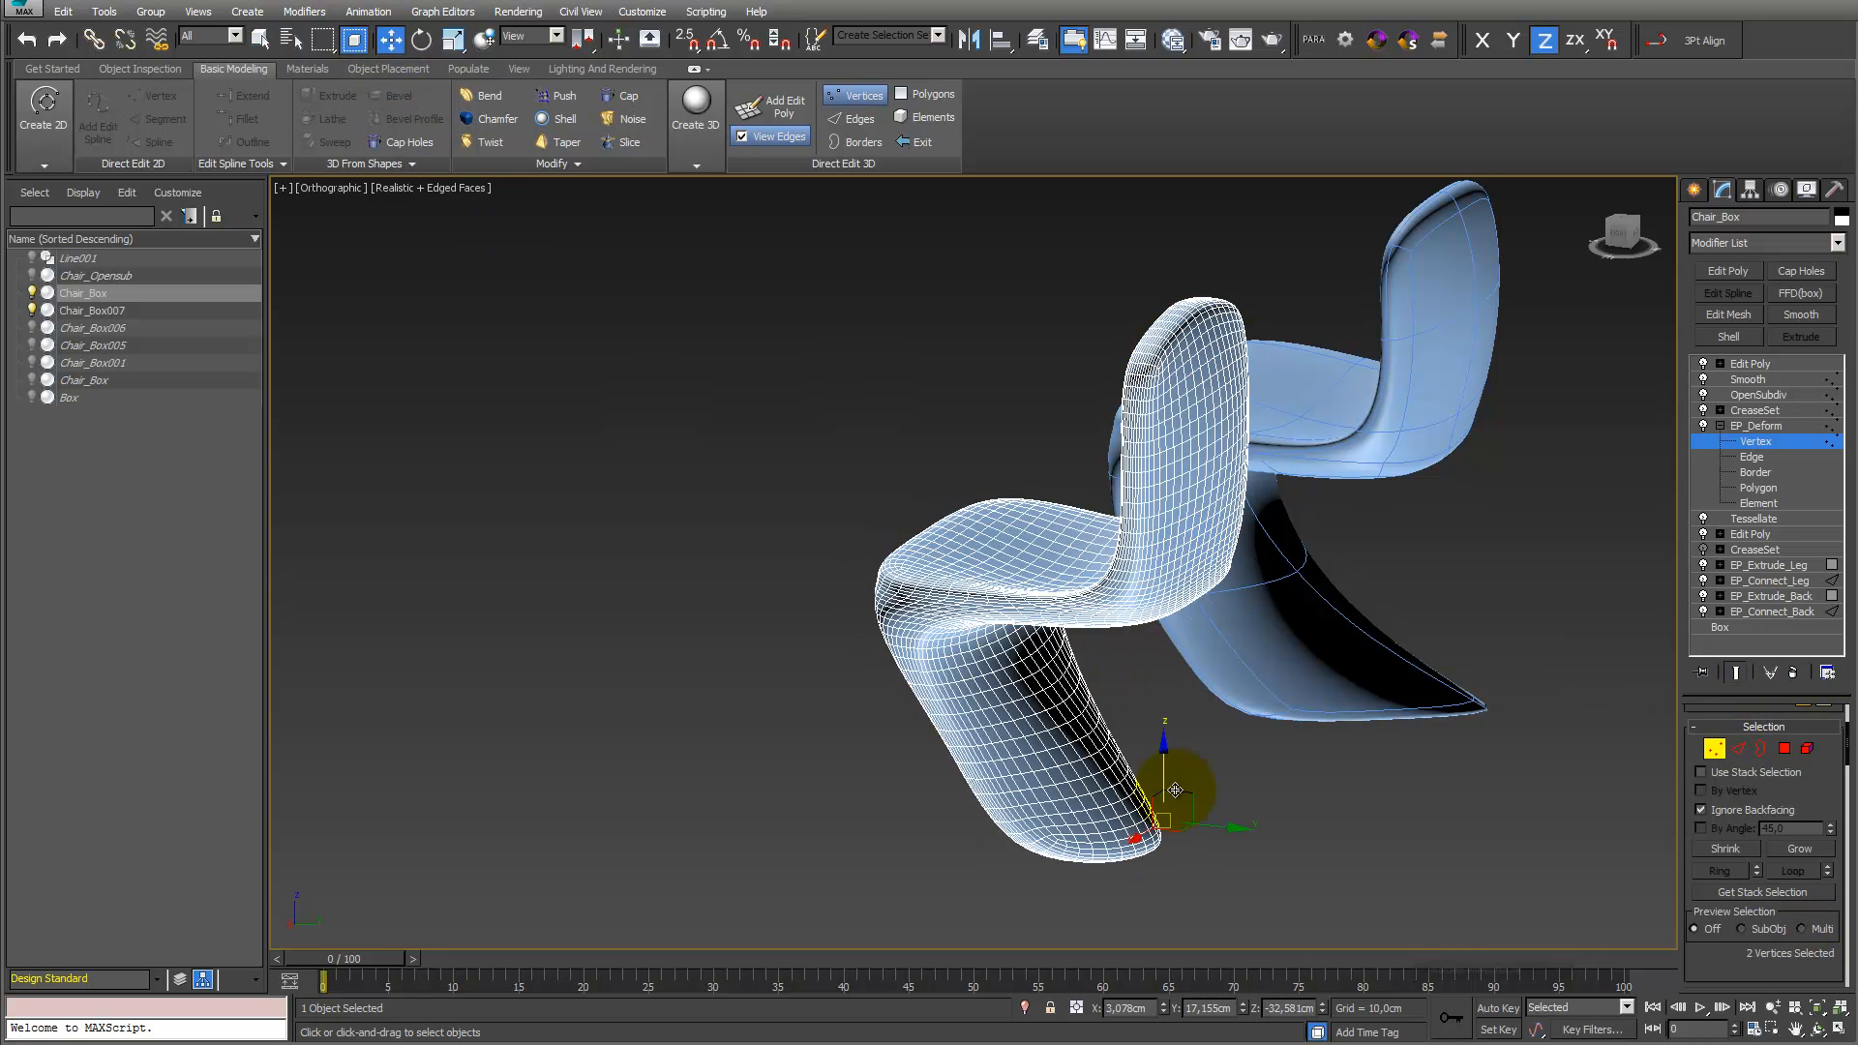
drag(1210, 828, 1325, 855)
Add a Slice modifier above the topmost Edit Poly and activate its Slice Plane
click(1818, 1028)
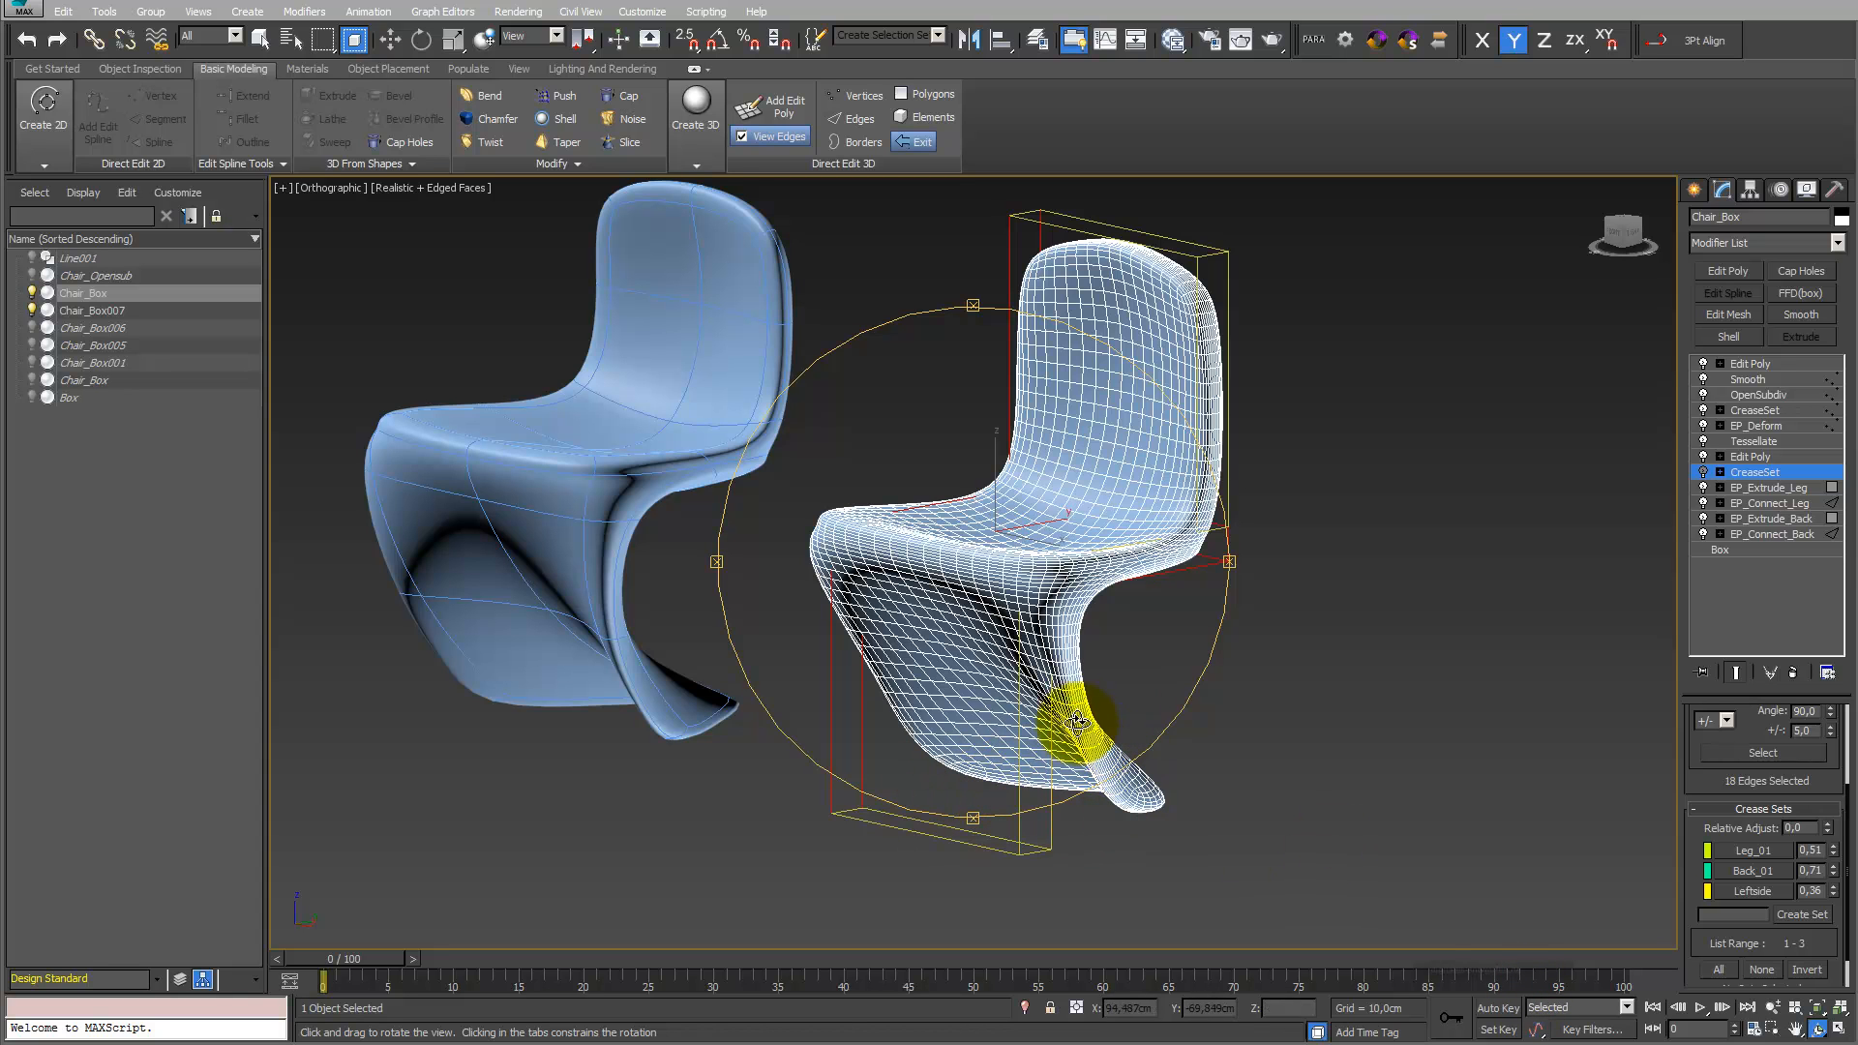
click(1752, 364)
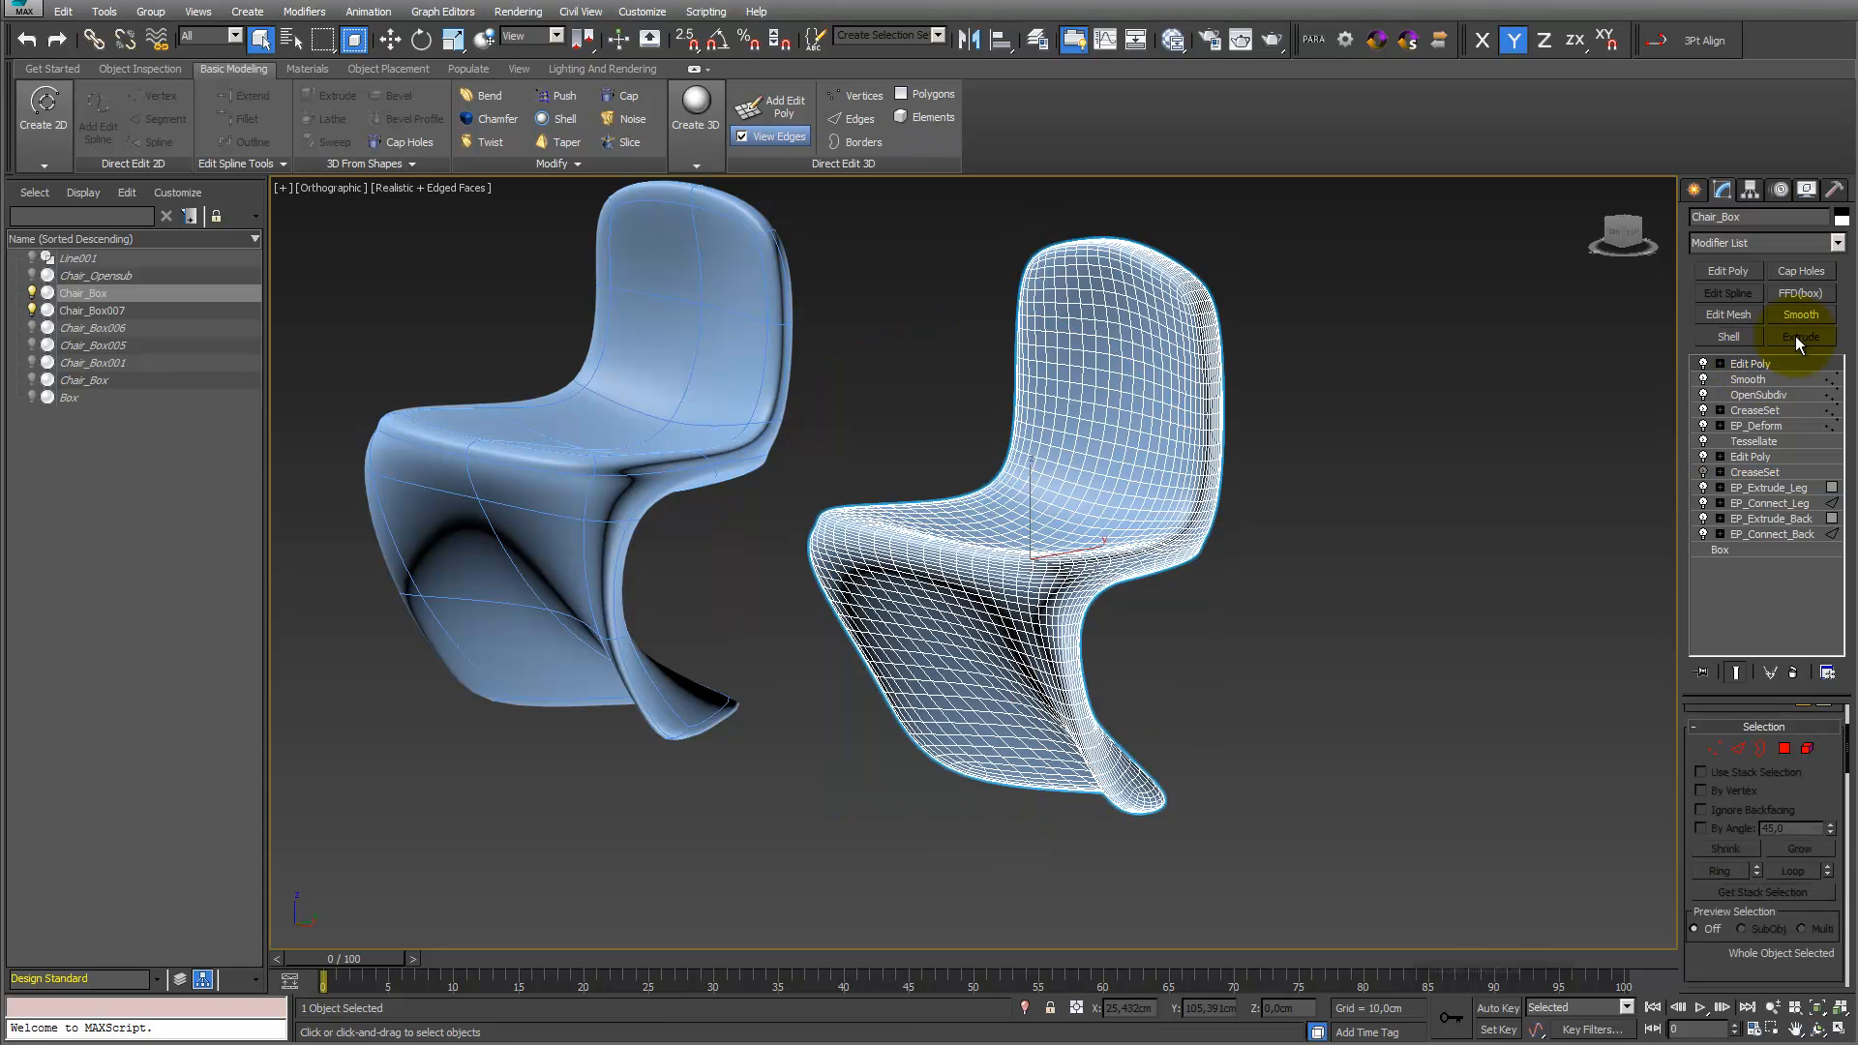
click(1838, 243)
drag(1839, 288, 1842, 681)
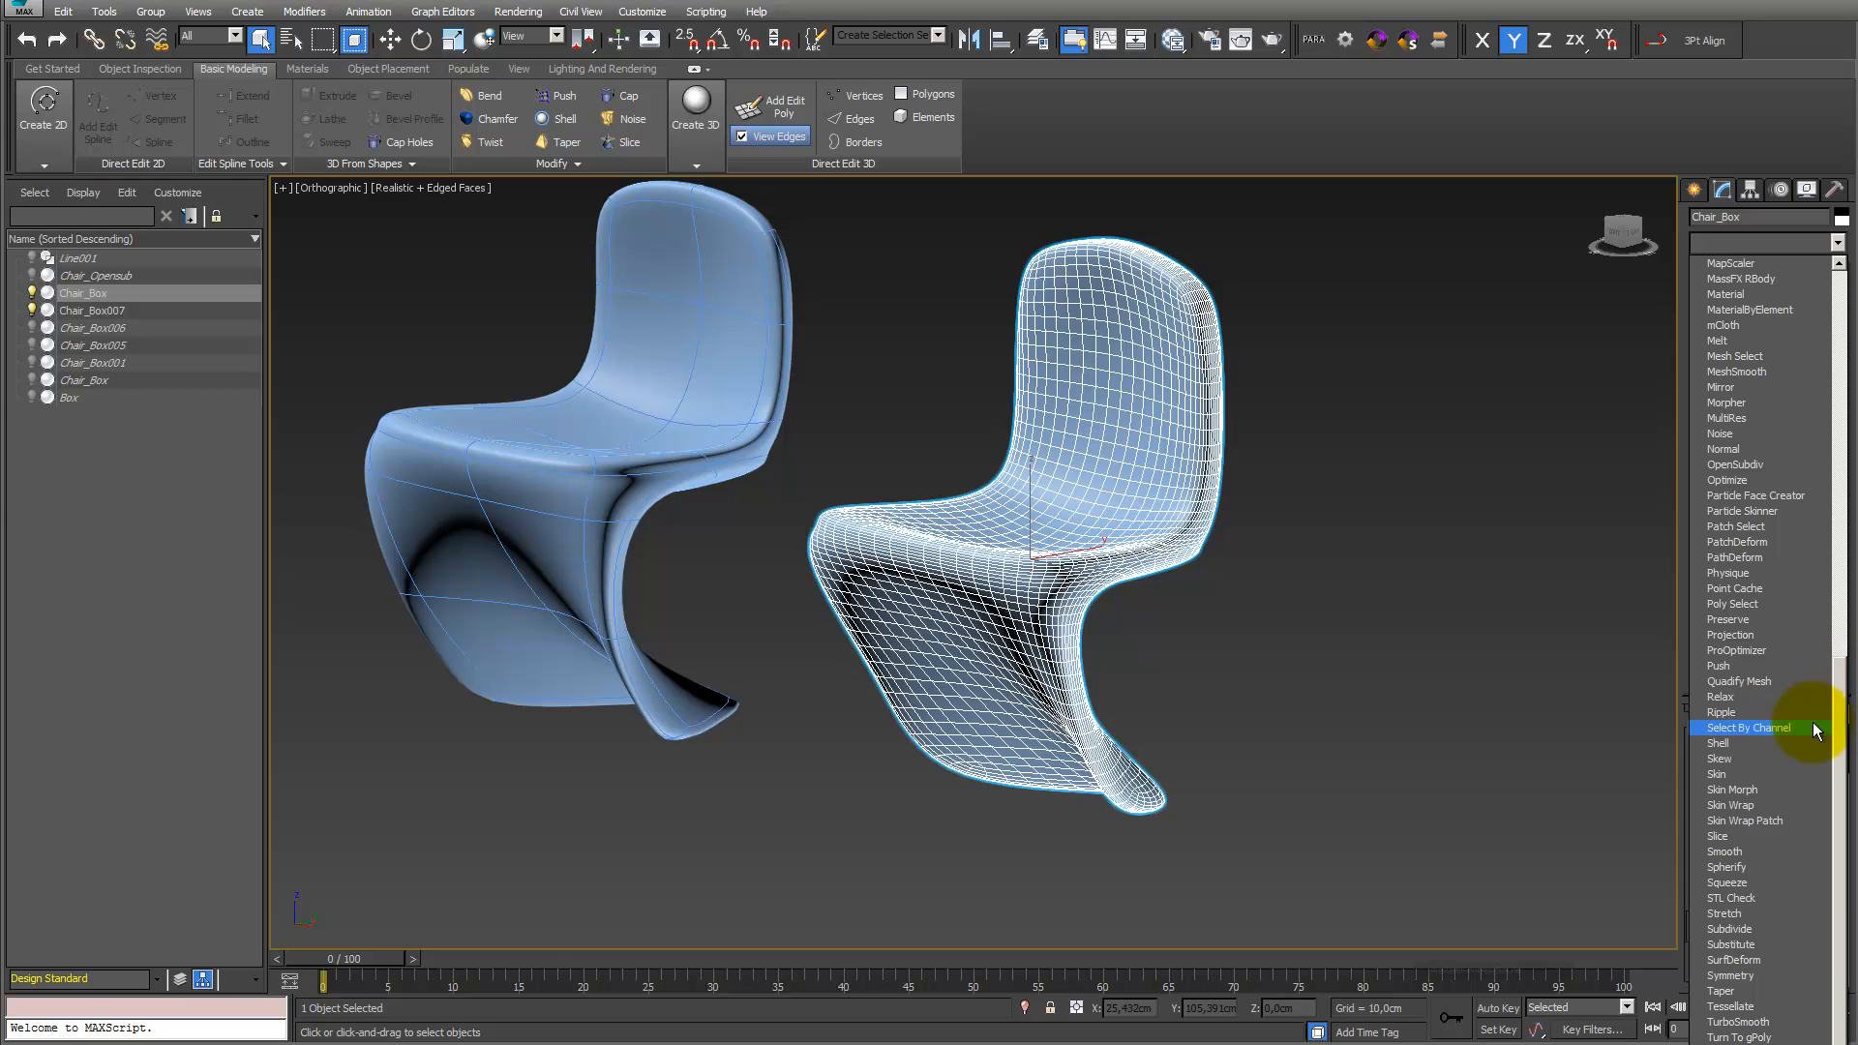
click(1783, 838)
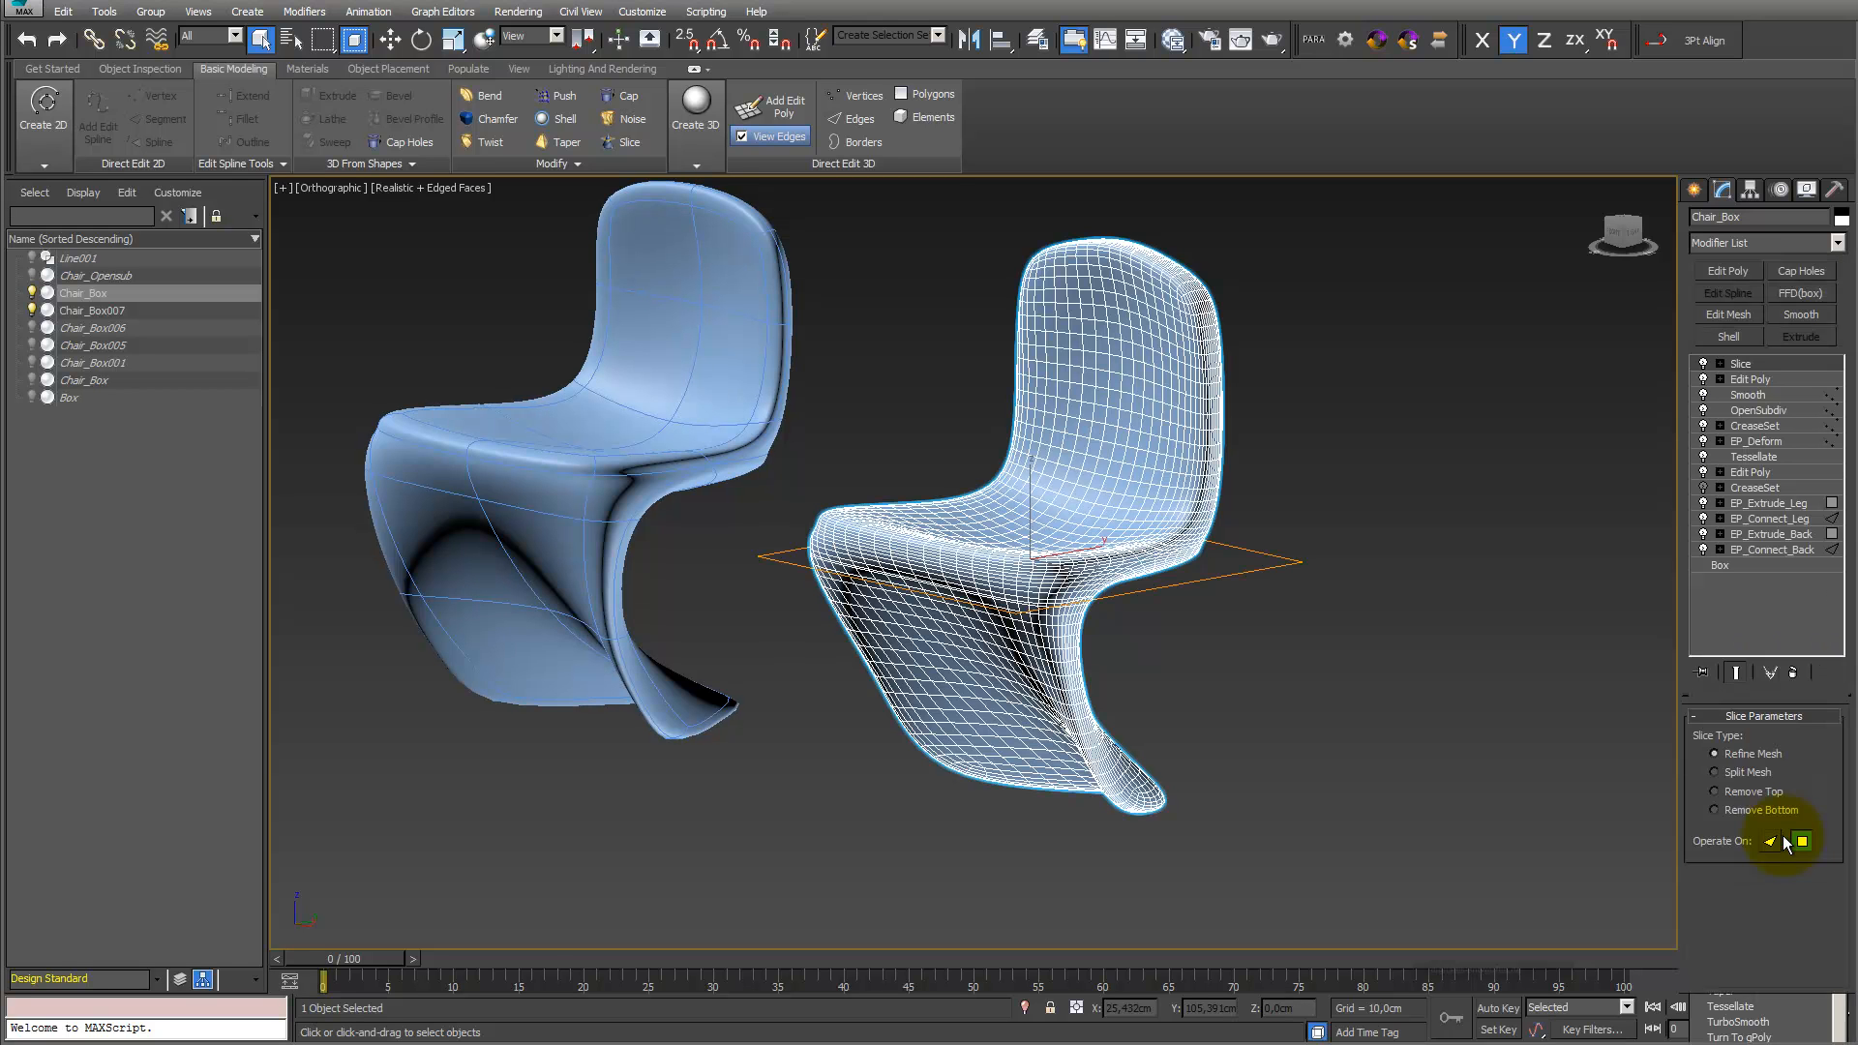
click(1721, 363)
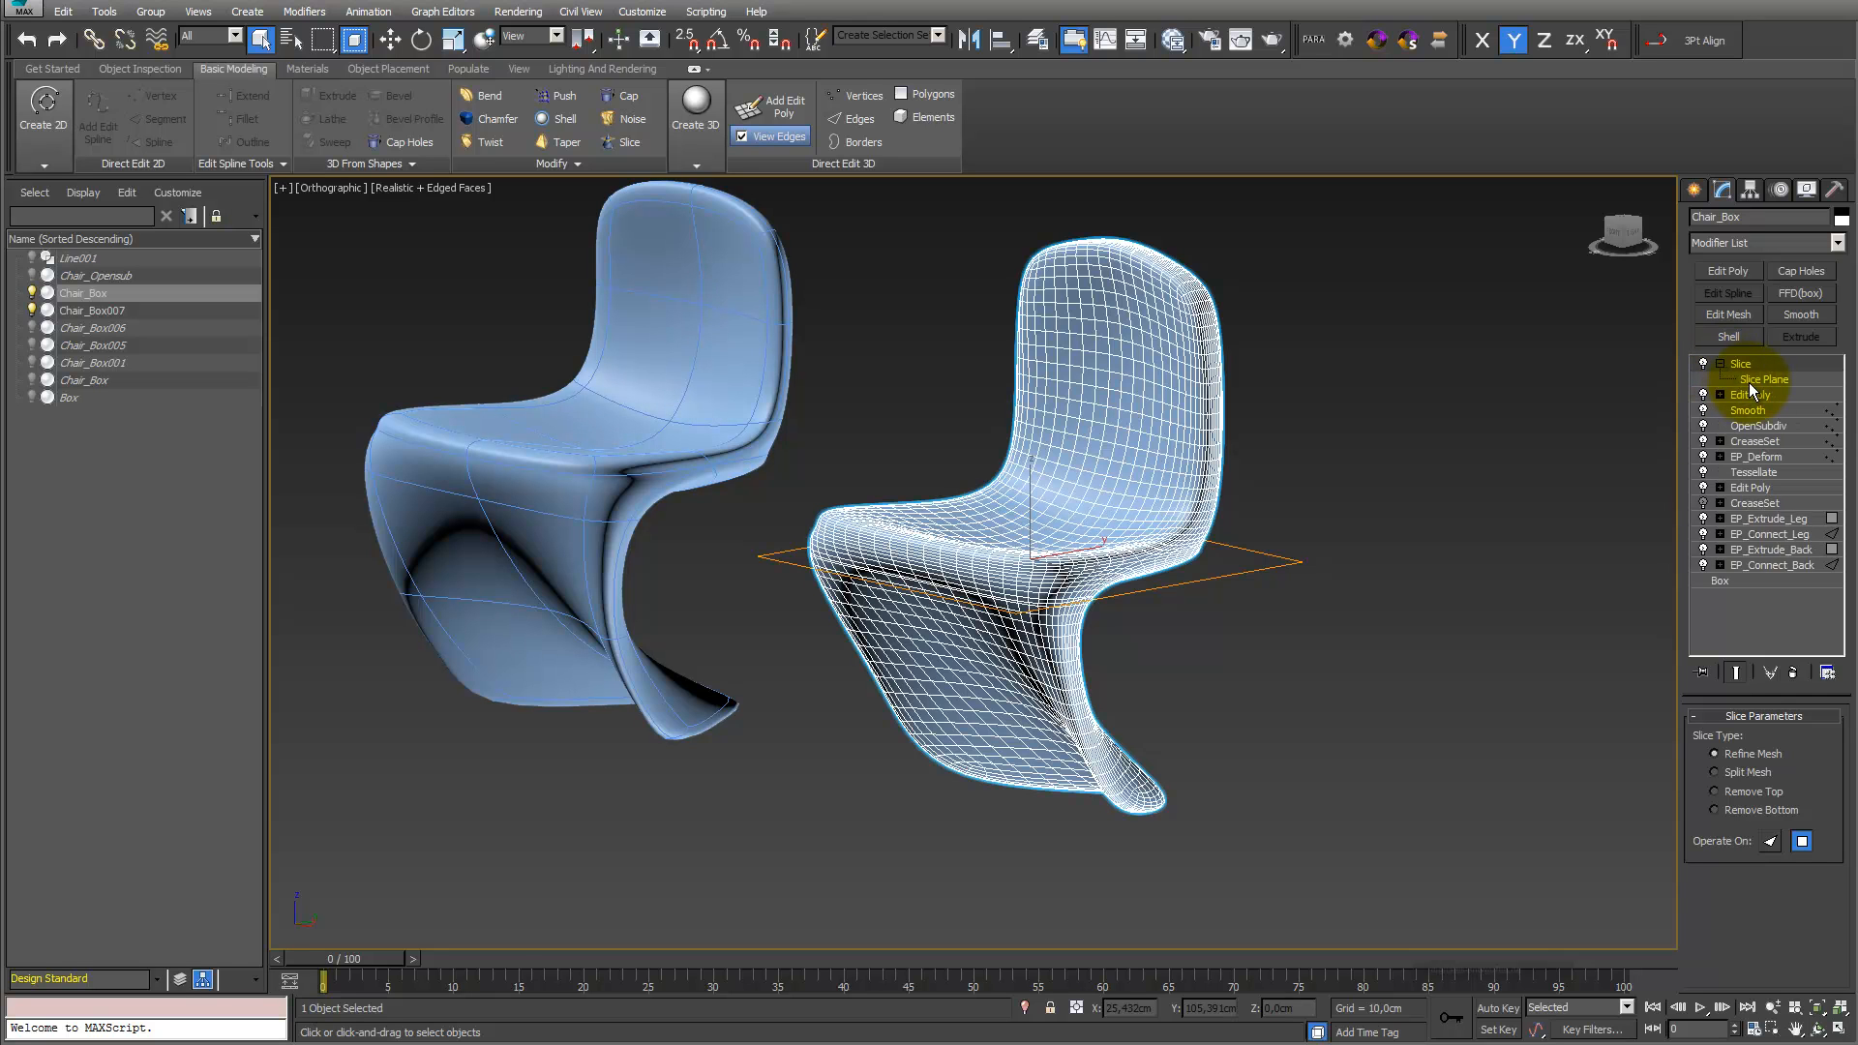
click(1750, 380)
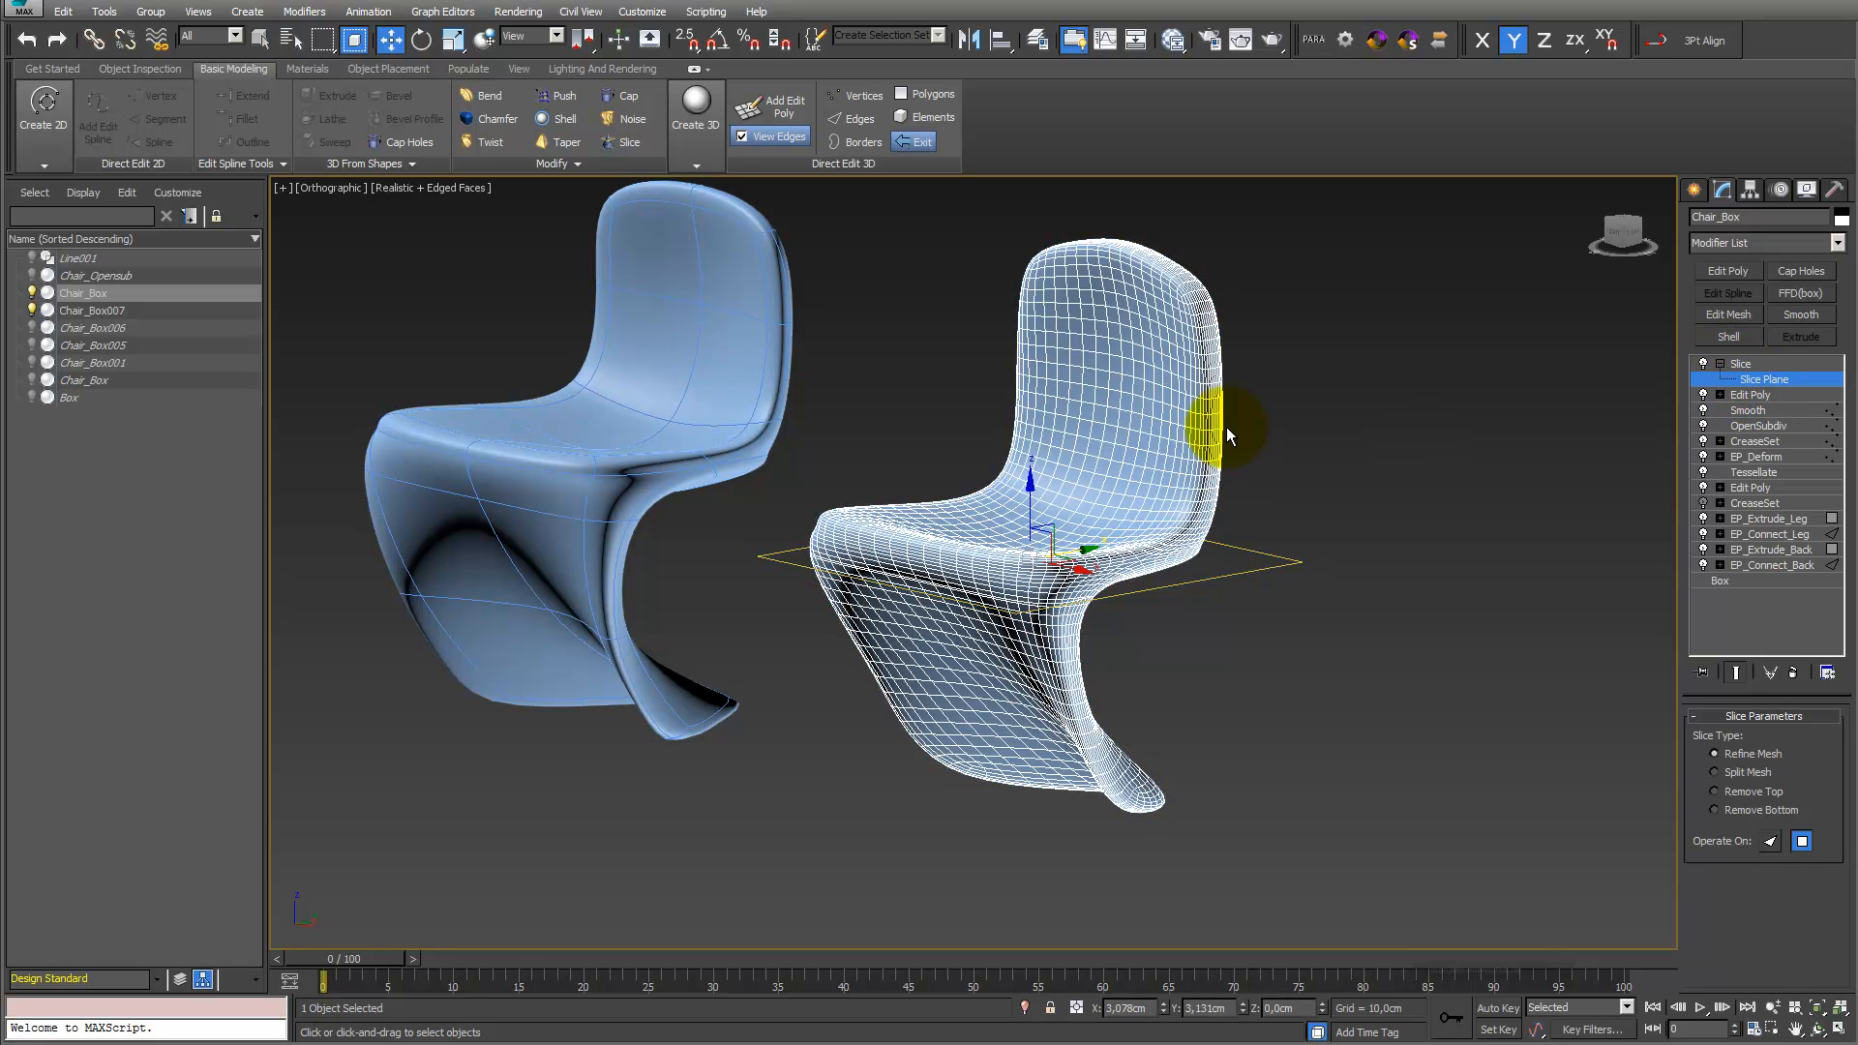
Try the Remove Bottom and Remove Top slice types with the Slice Plane at about Z -23.3 cm and 15.4 cm
drag(1027, 503, 1091, 755)
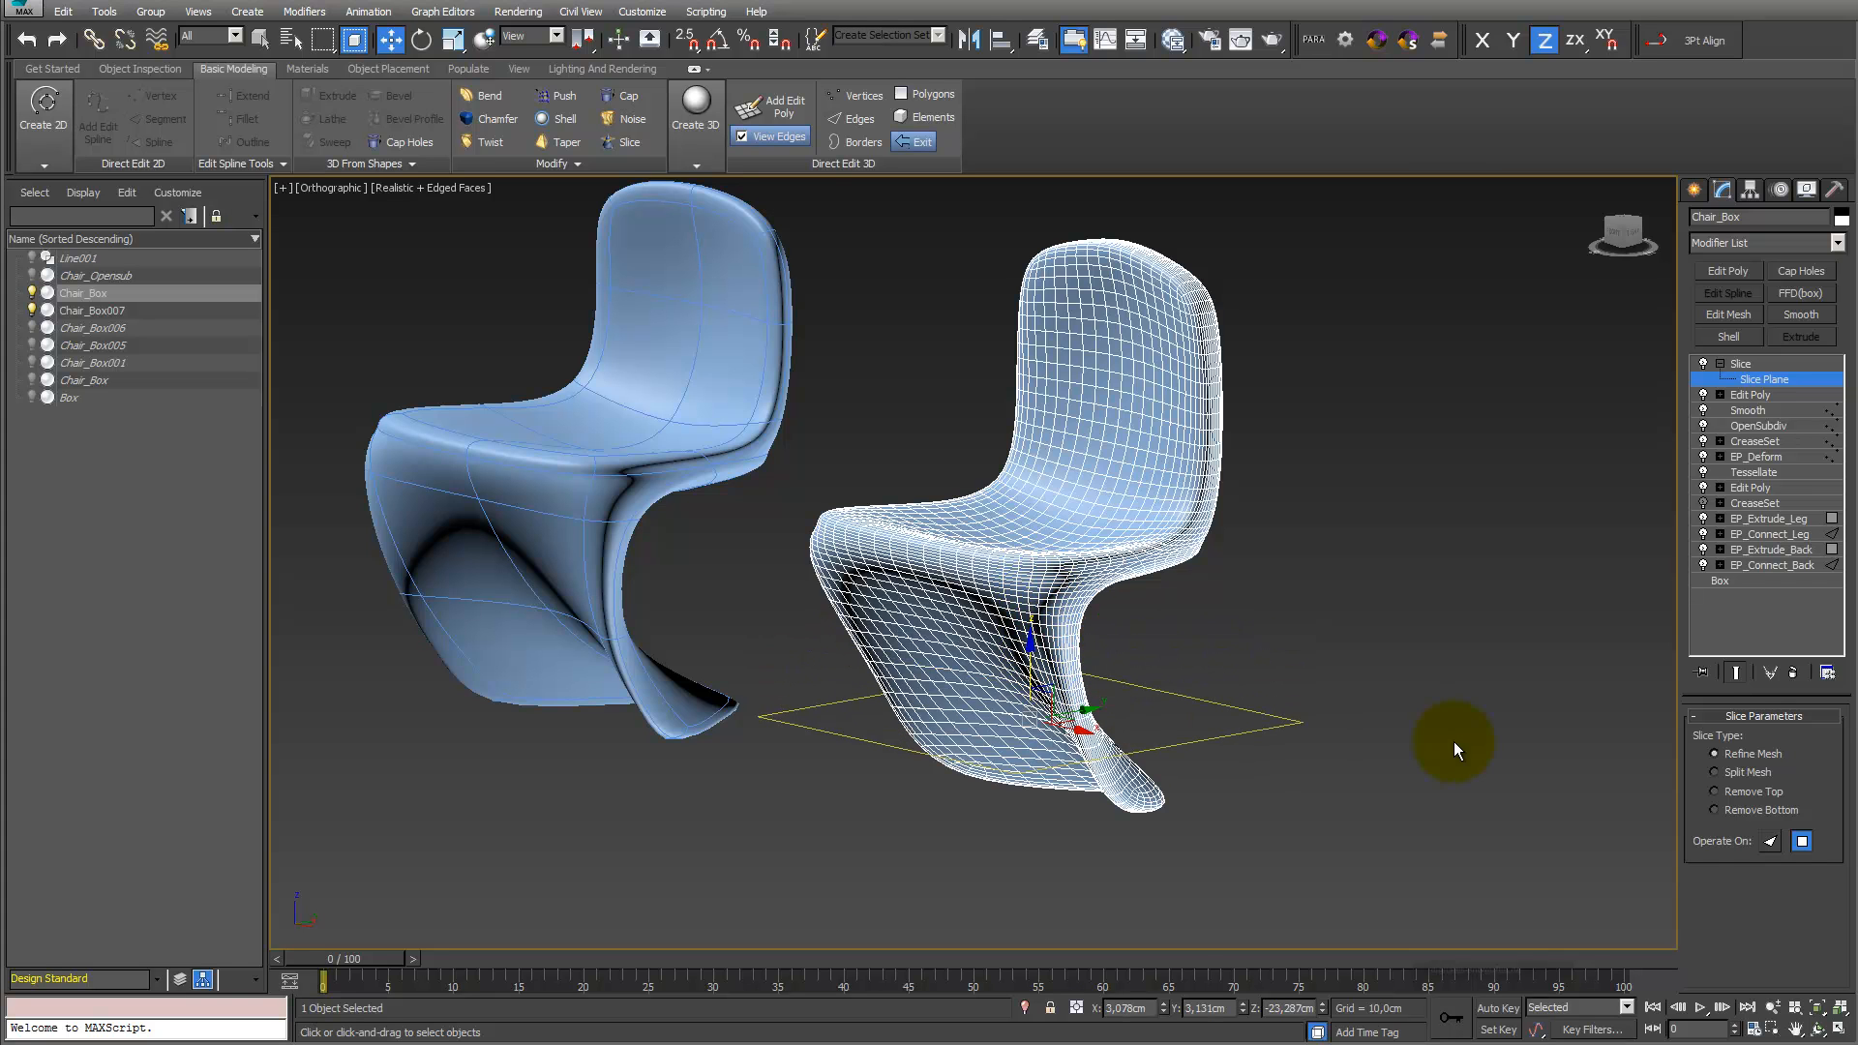
click(1715, 810)
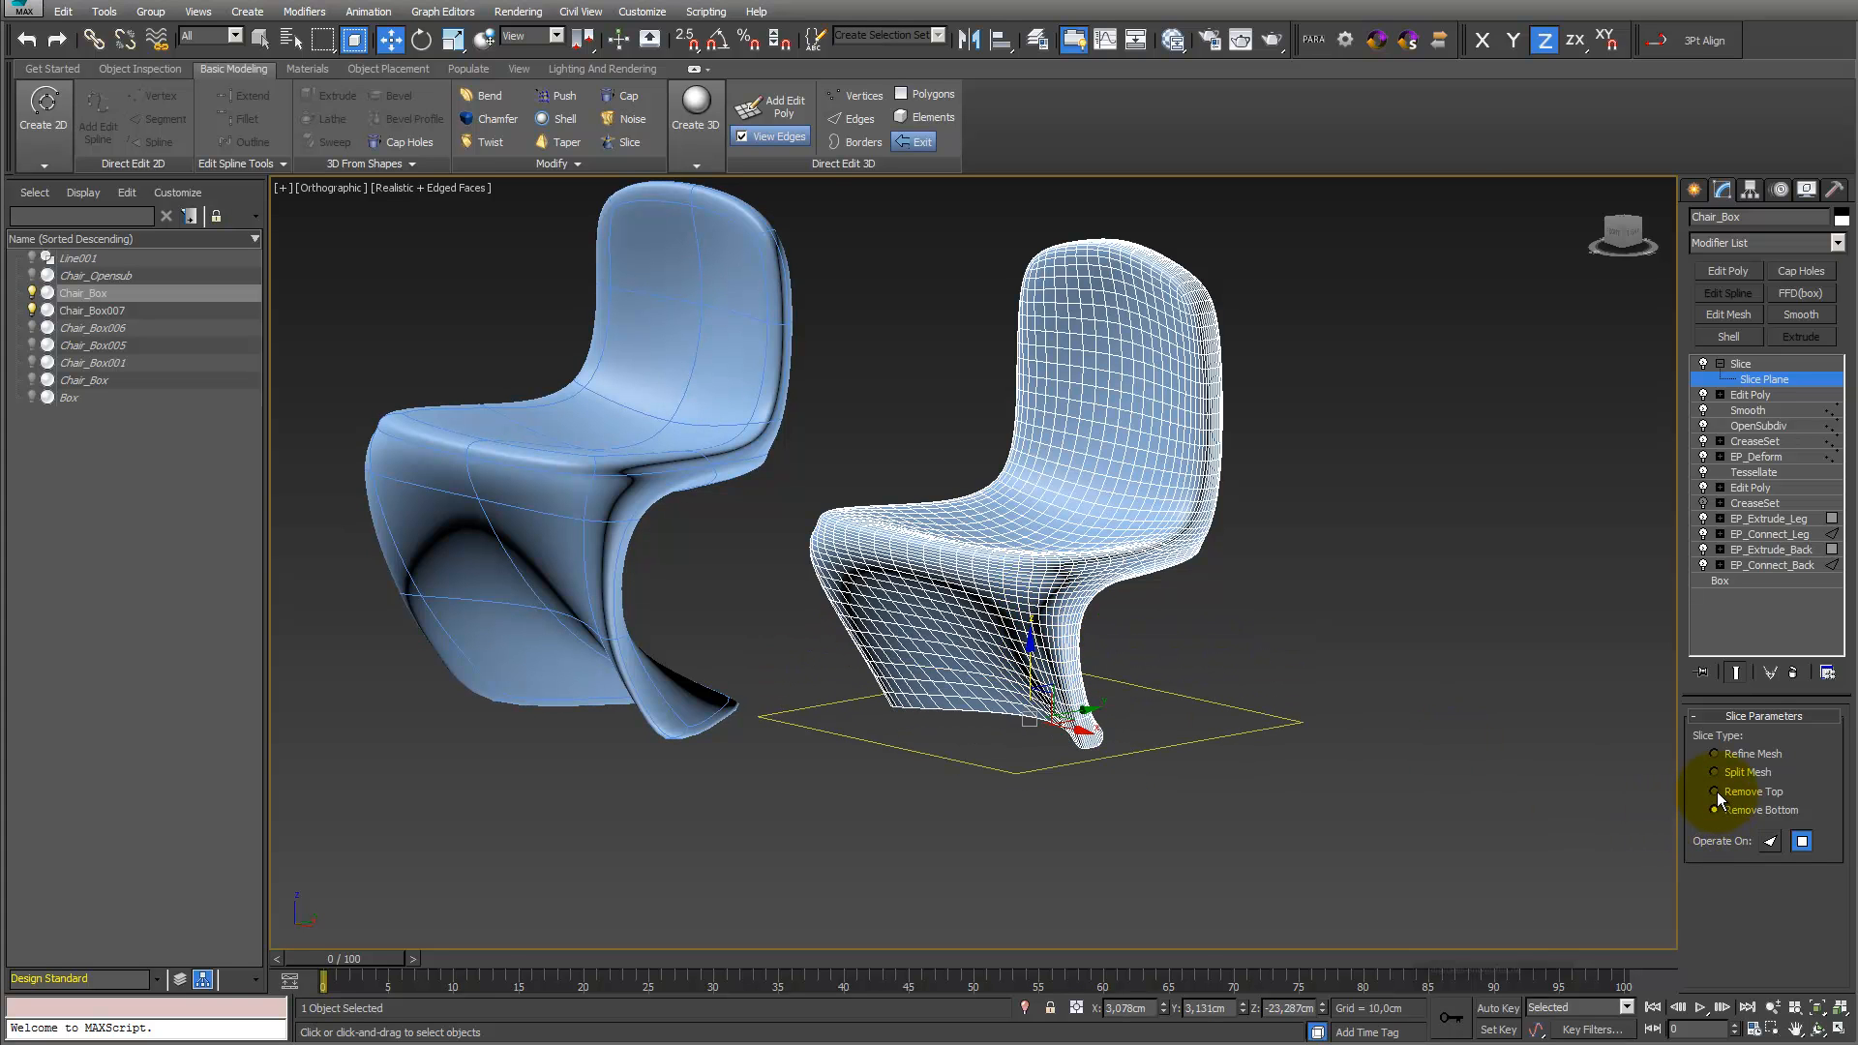
click(1714, 792)
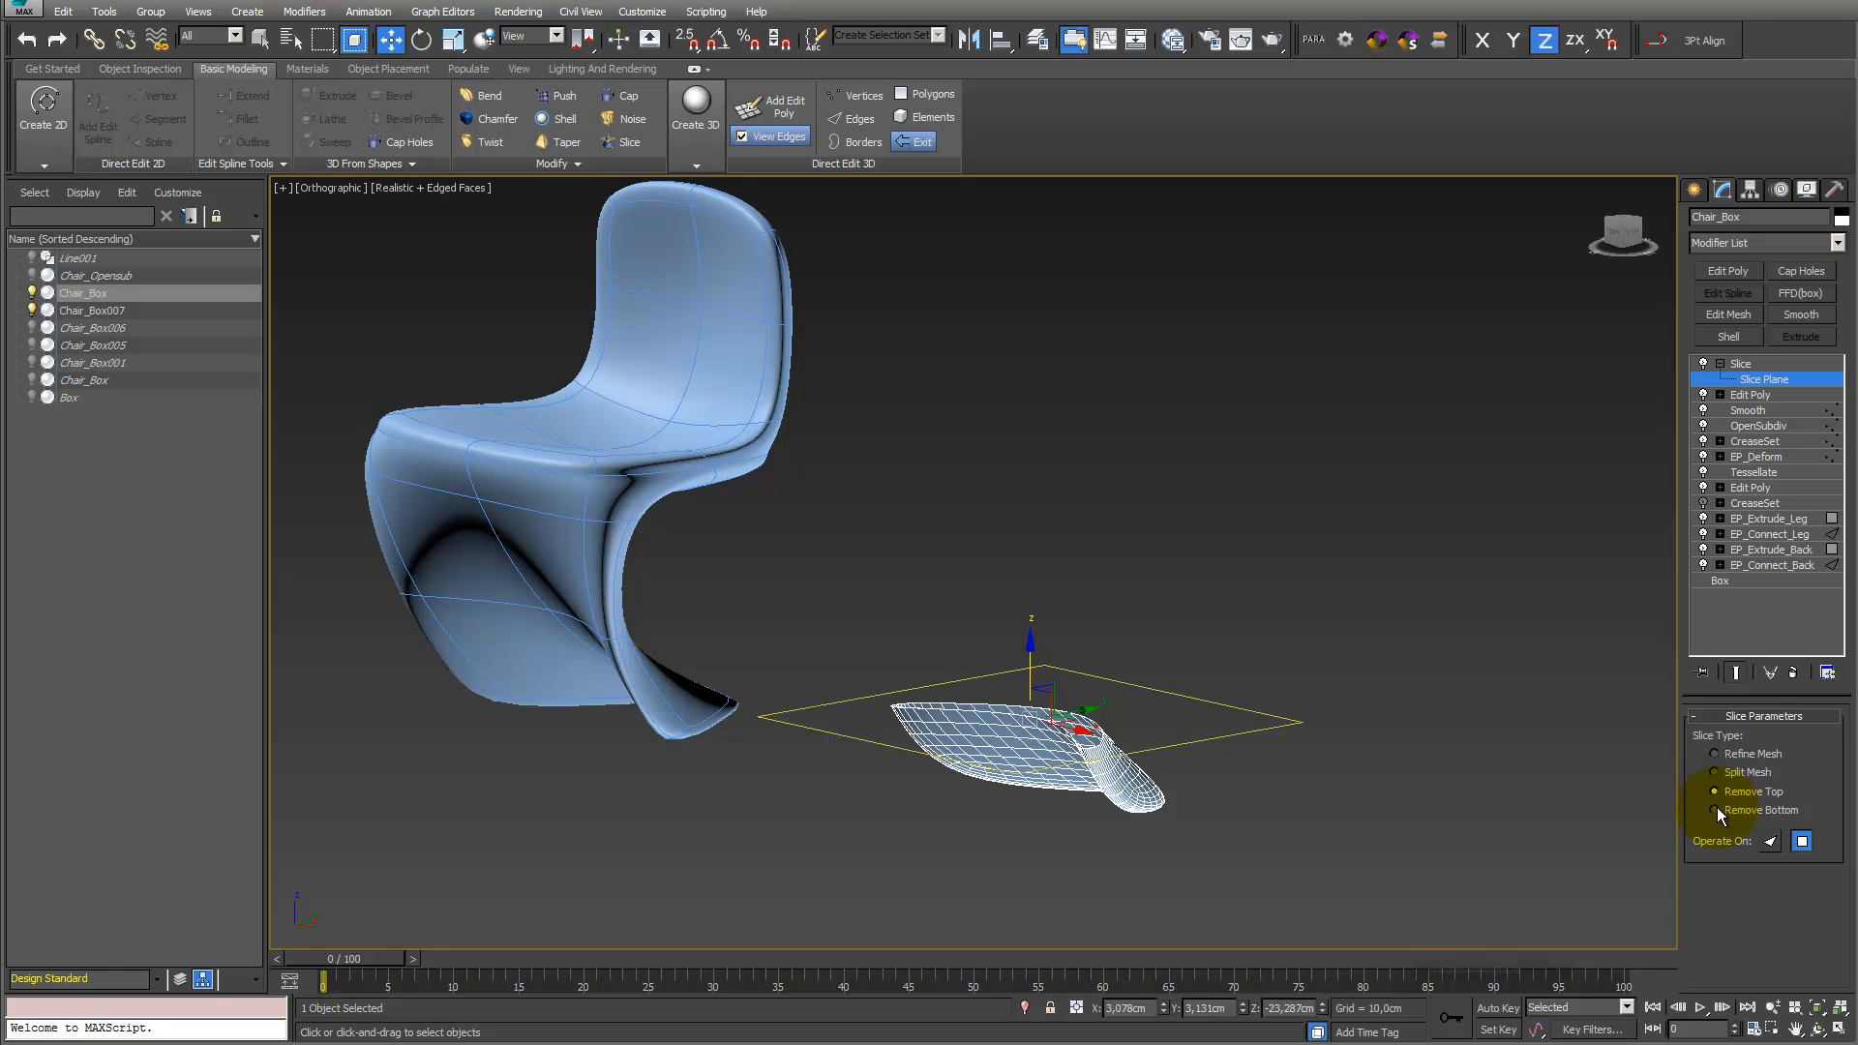
drag(1029, 669, 1002, 418)
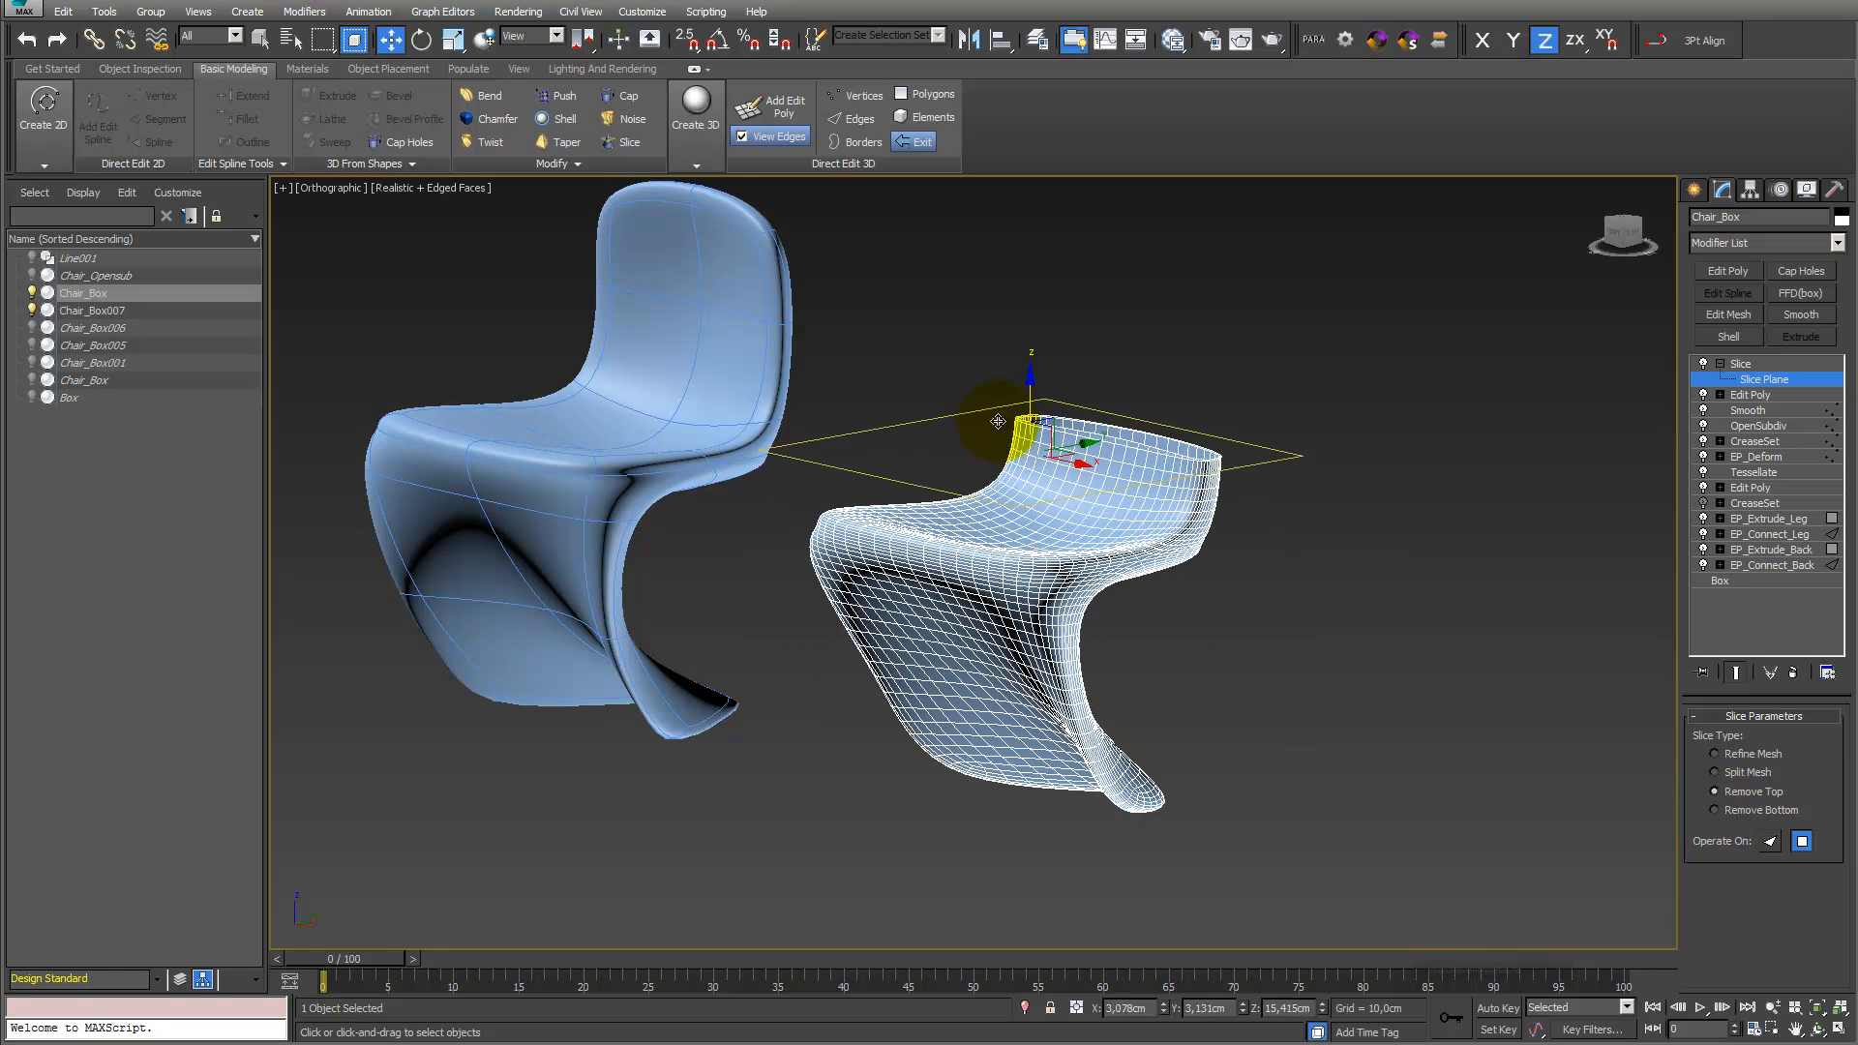
Set the slice type to Remove Bottom and lower the Slice Plane to trim the underside of the chair's leg
click(1715, 810)
drag(1036, 400, 1152, 603)
click(1817, 1028)
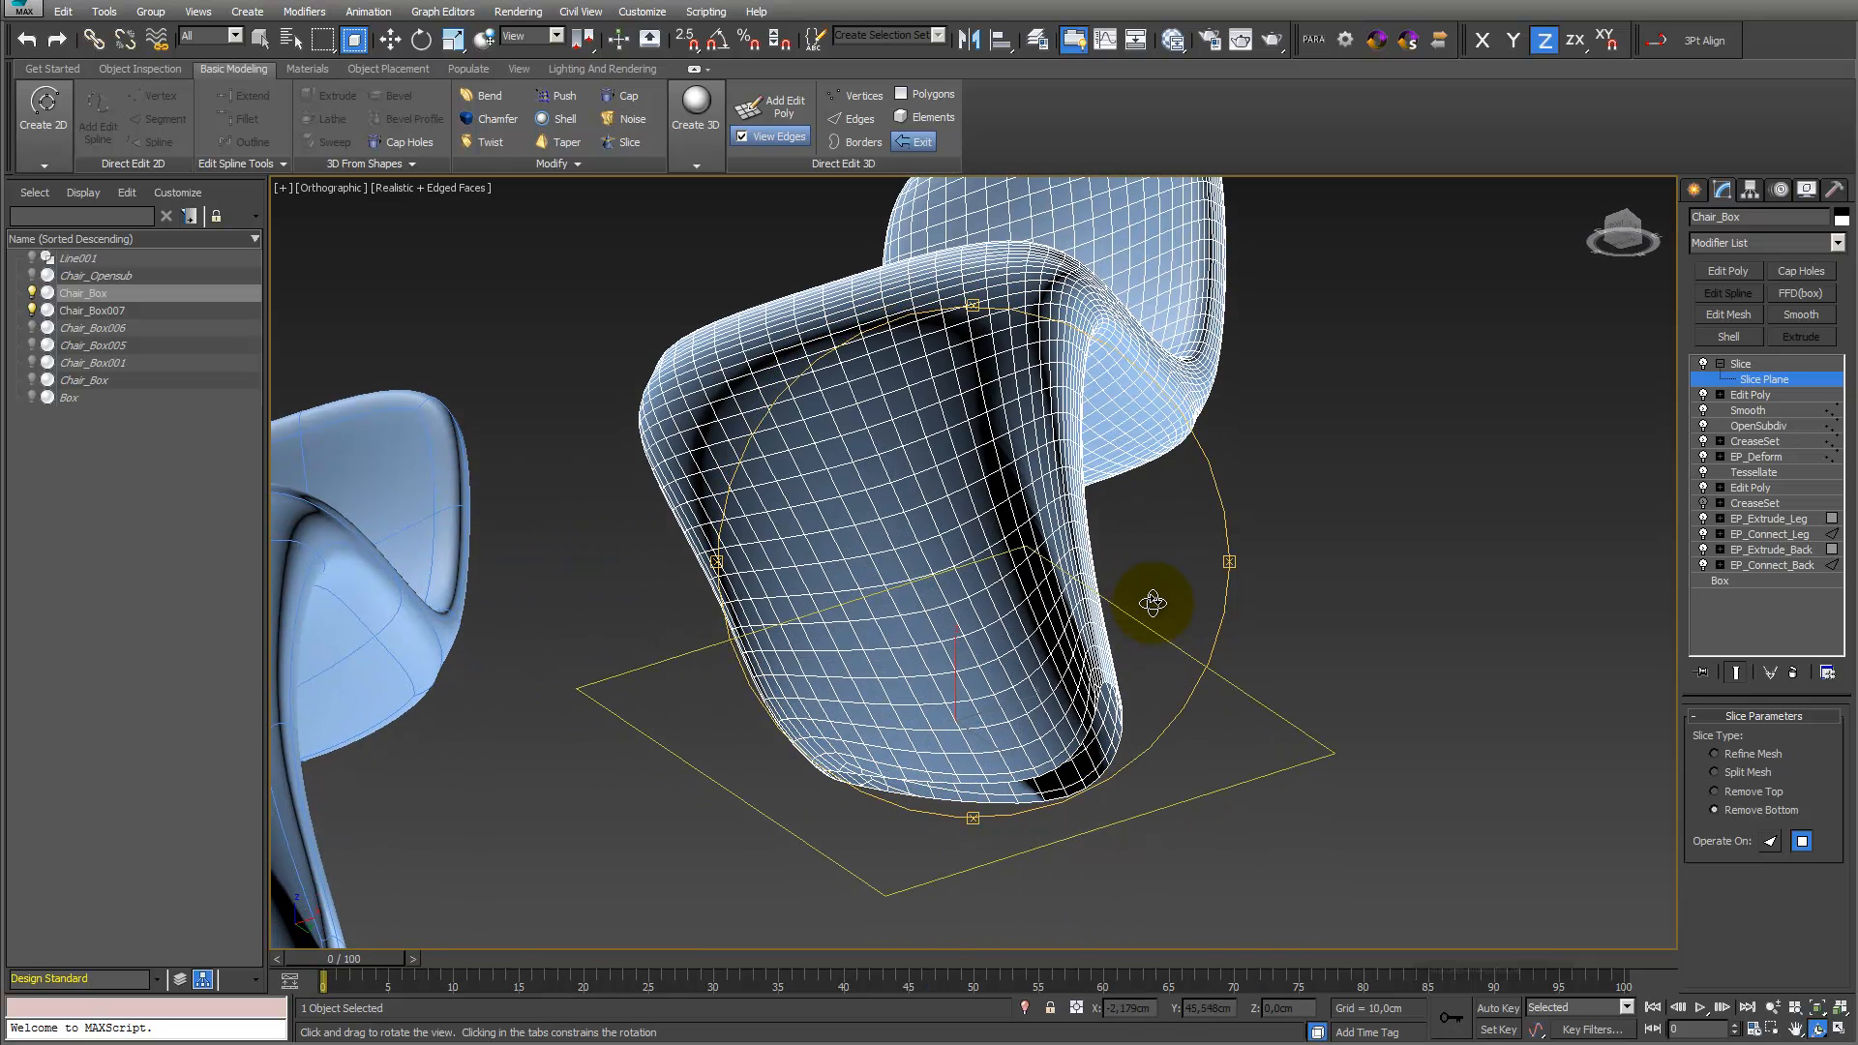
Inspect the open cut without edged faces and close it with a Cap Holes modifier above the Slice modifier
key(F4)
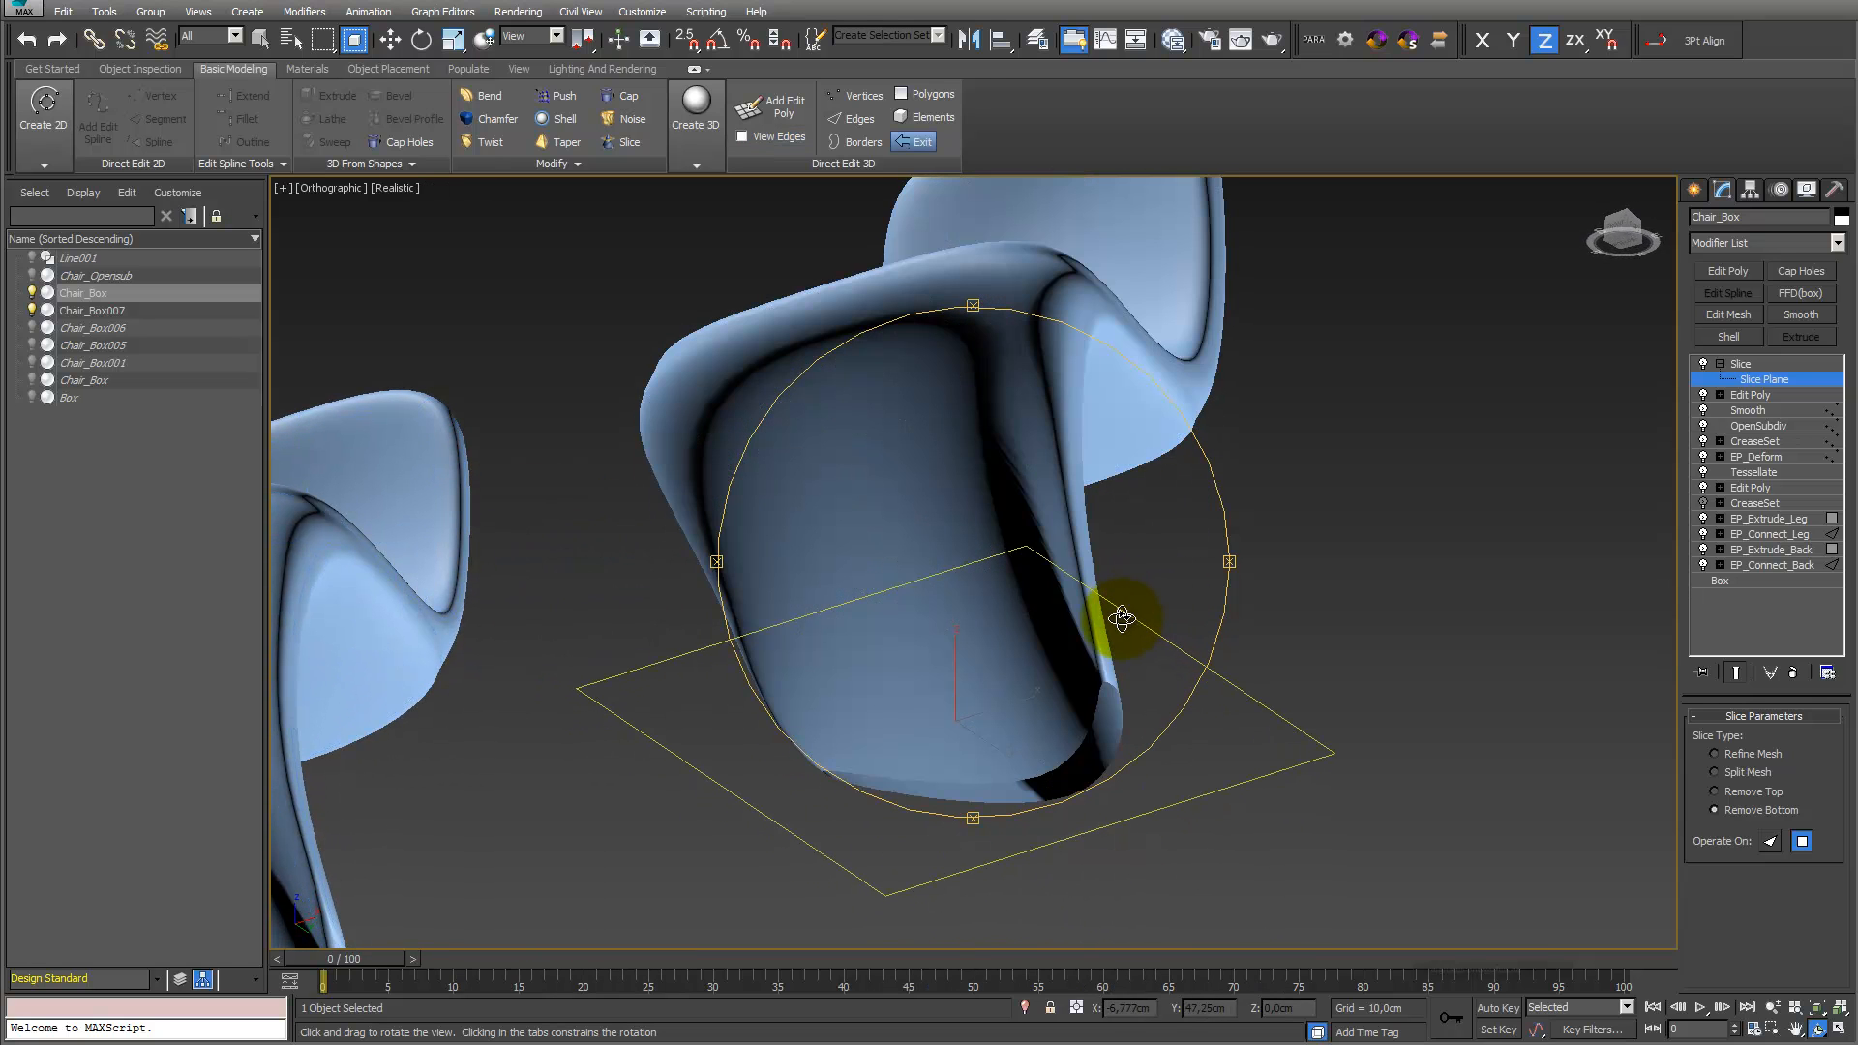
key(F4)
key(F4)
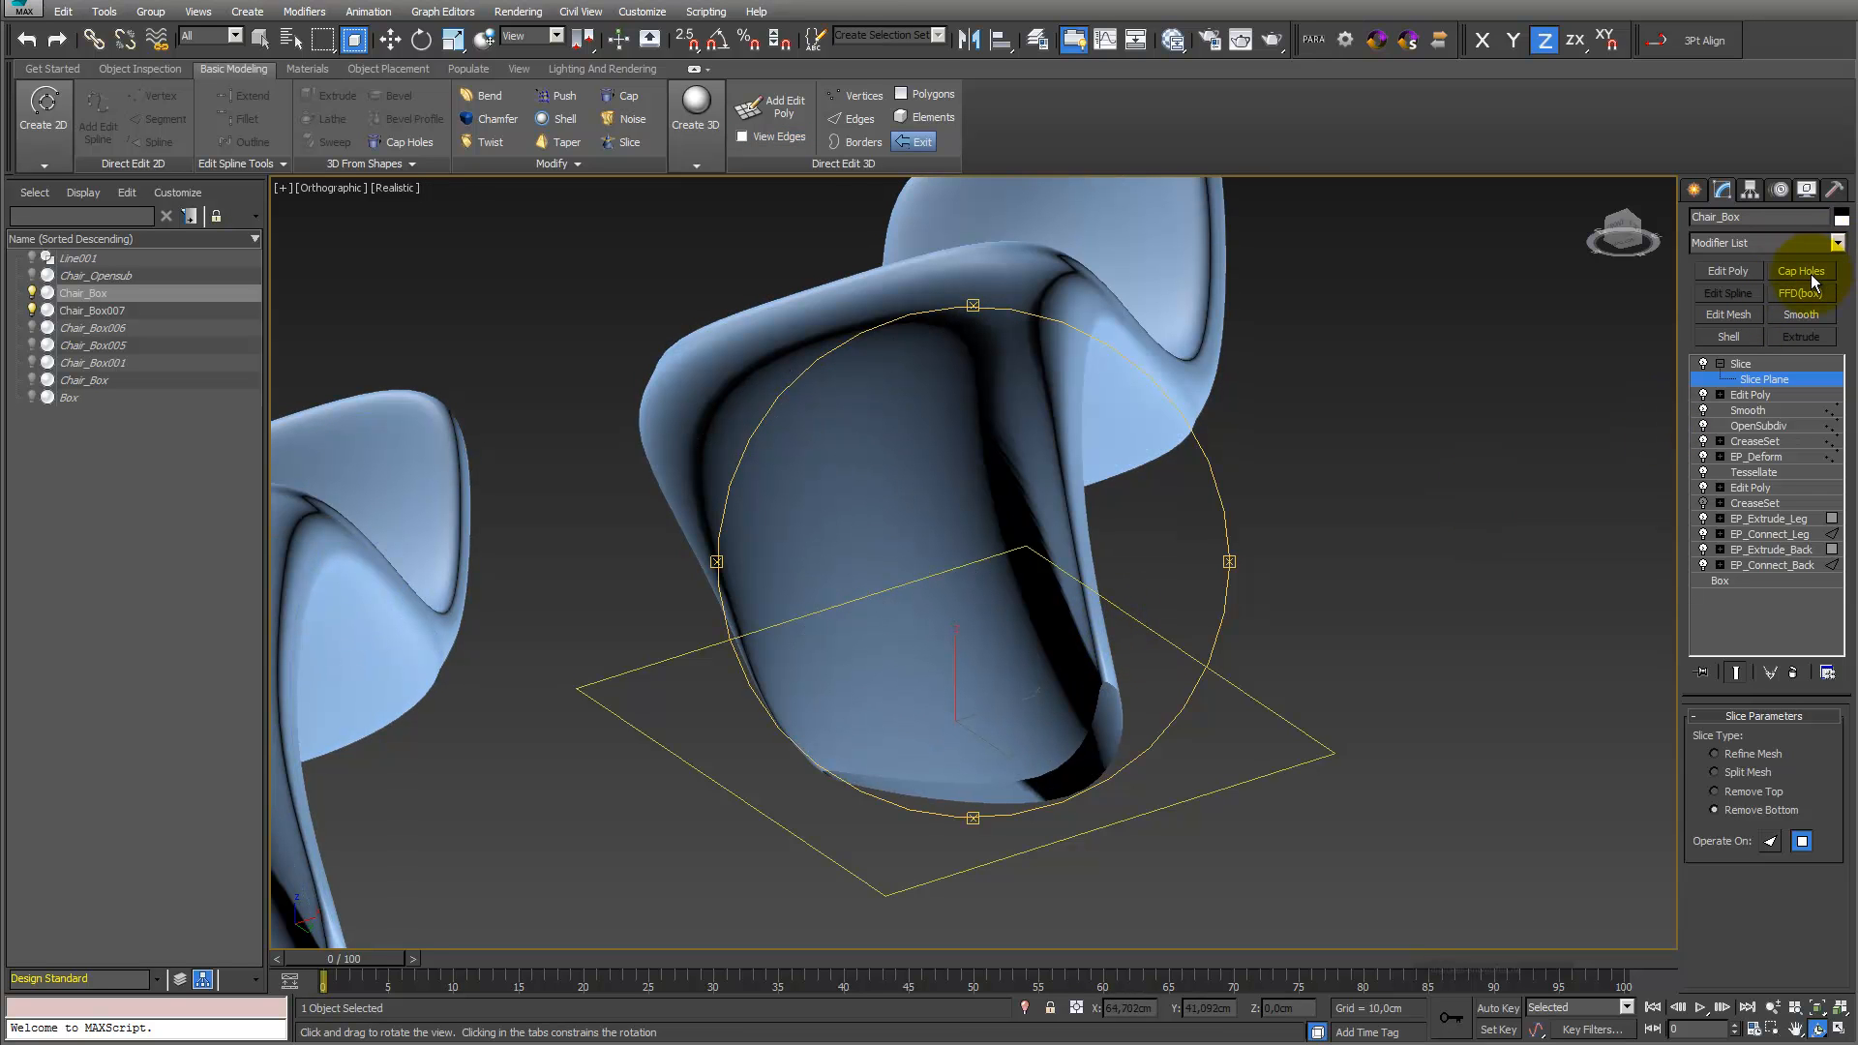
click(1838, 243)
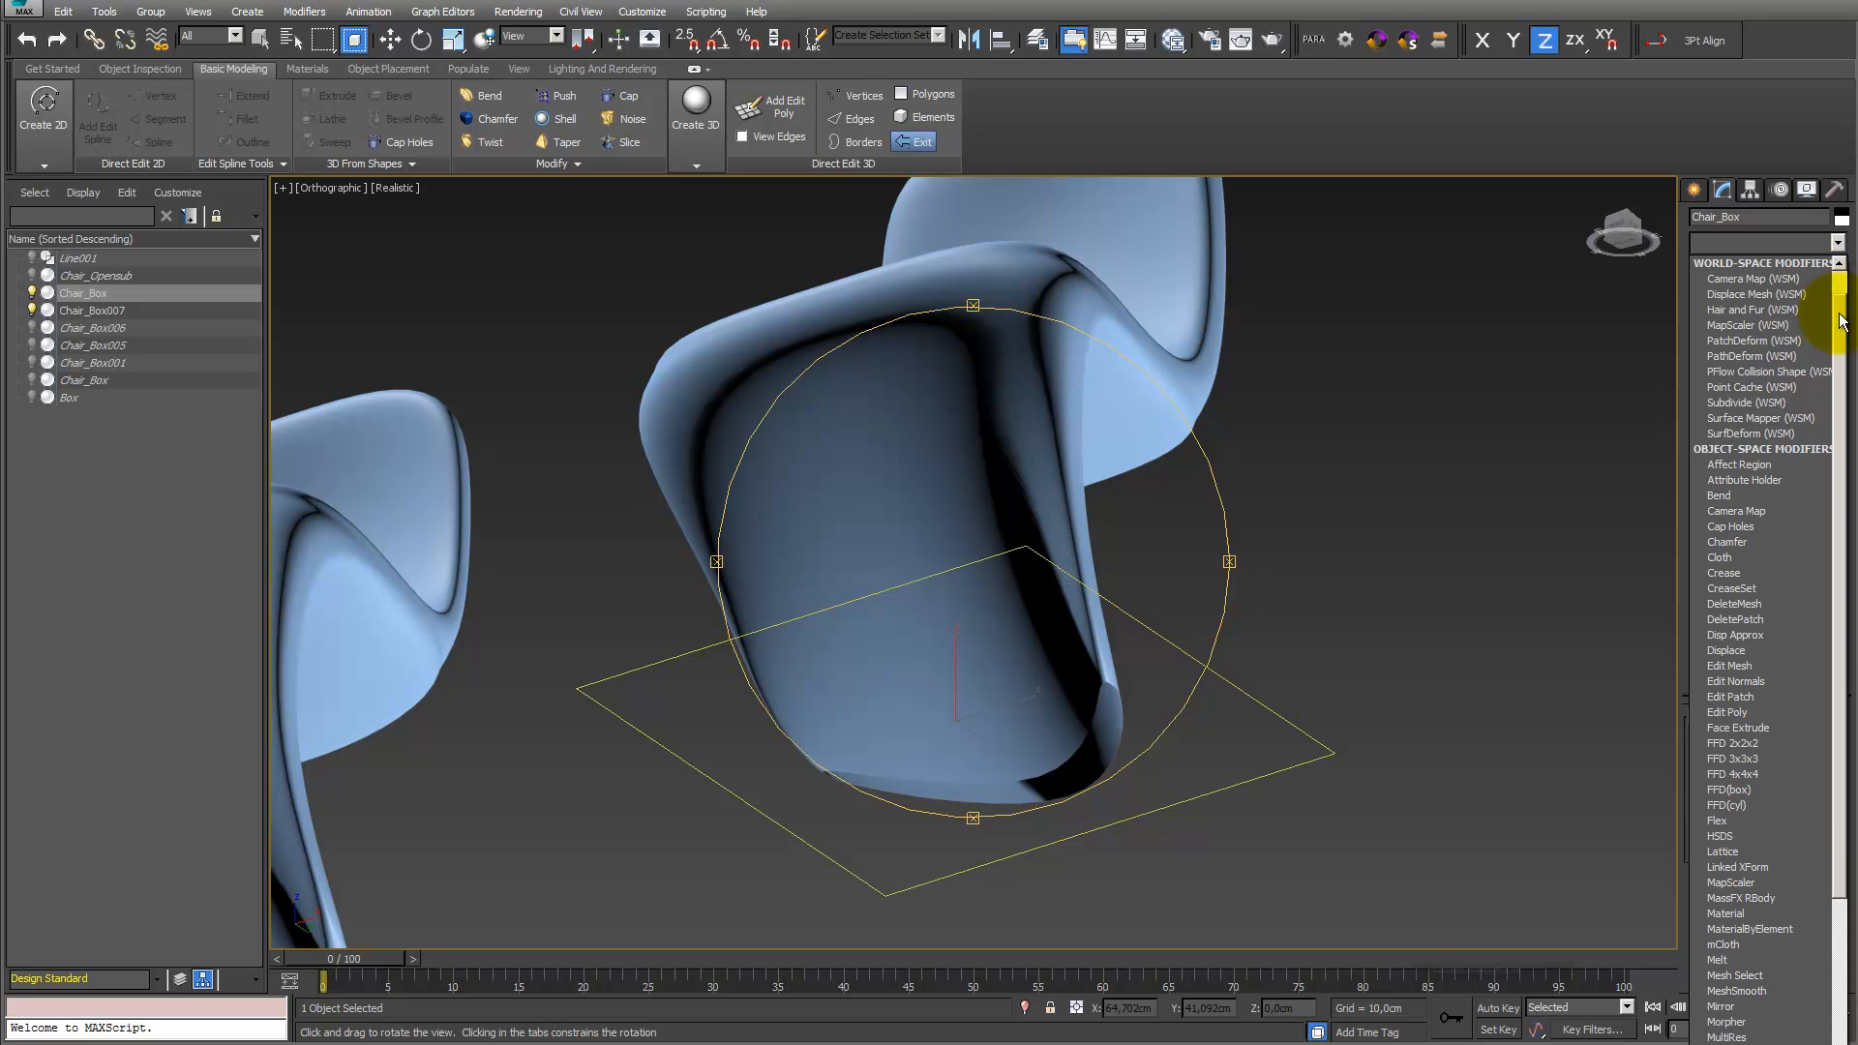
click(1731, 528)
key(F4)
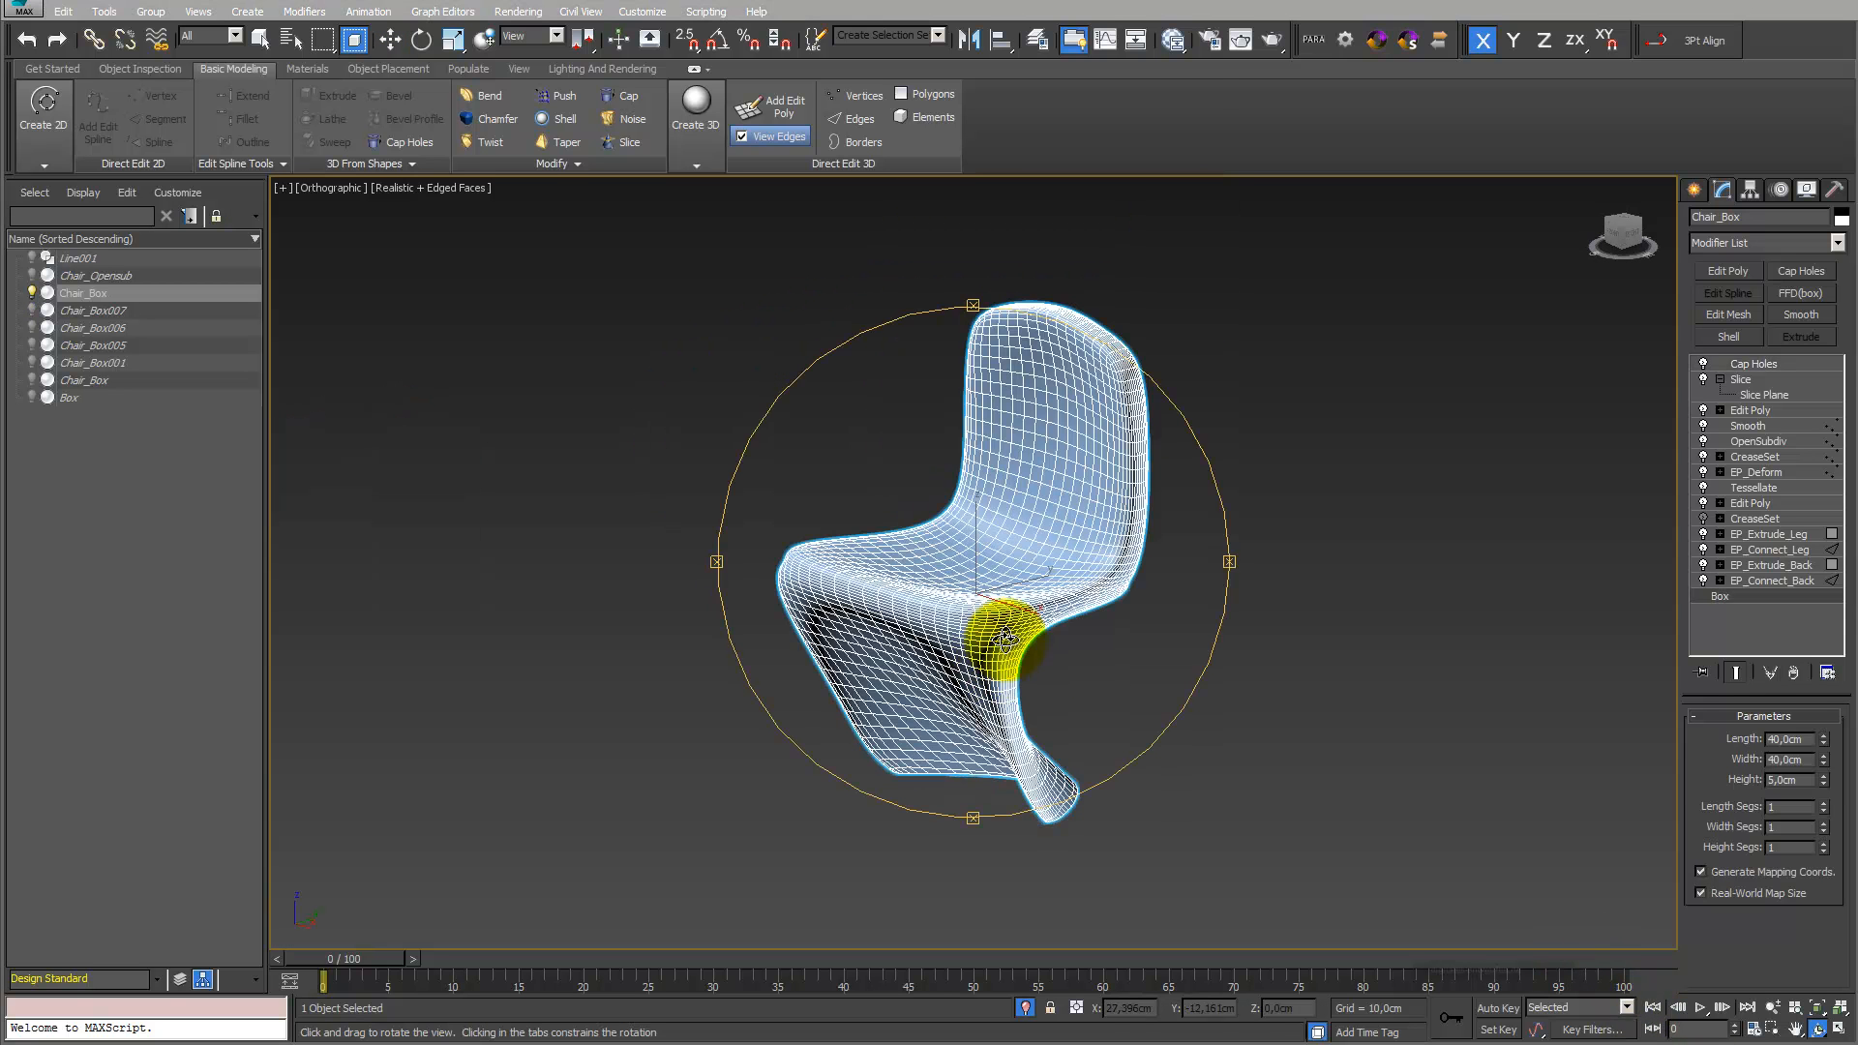
Set the base Box's length to about 39.2 cm while viewing the smoothed chair without edged faces
drag(1025, 586, 987, 583)
scroll(987, 582, up, 2)
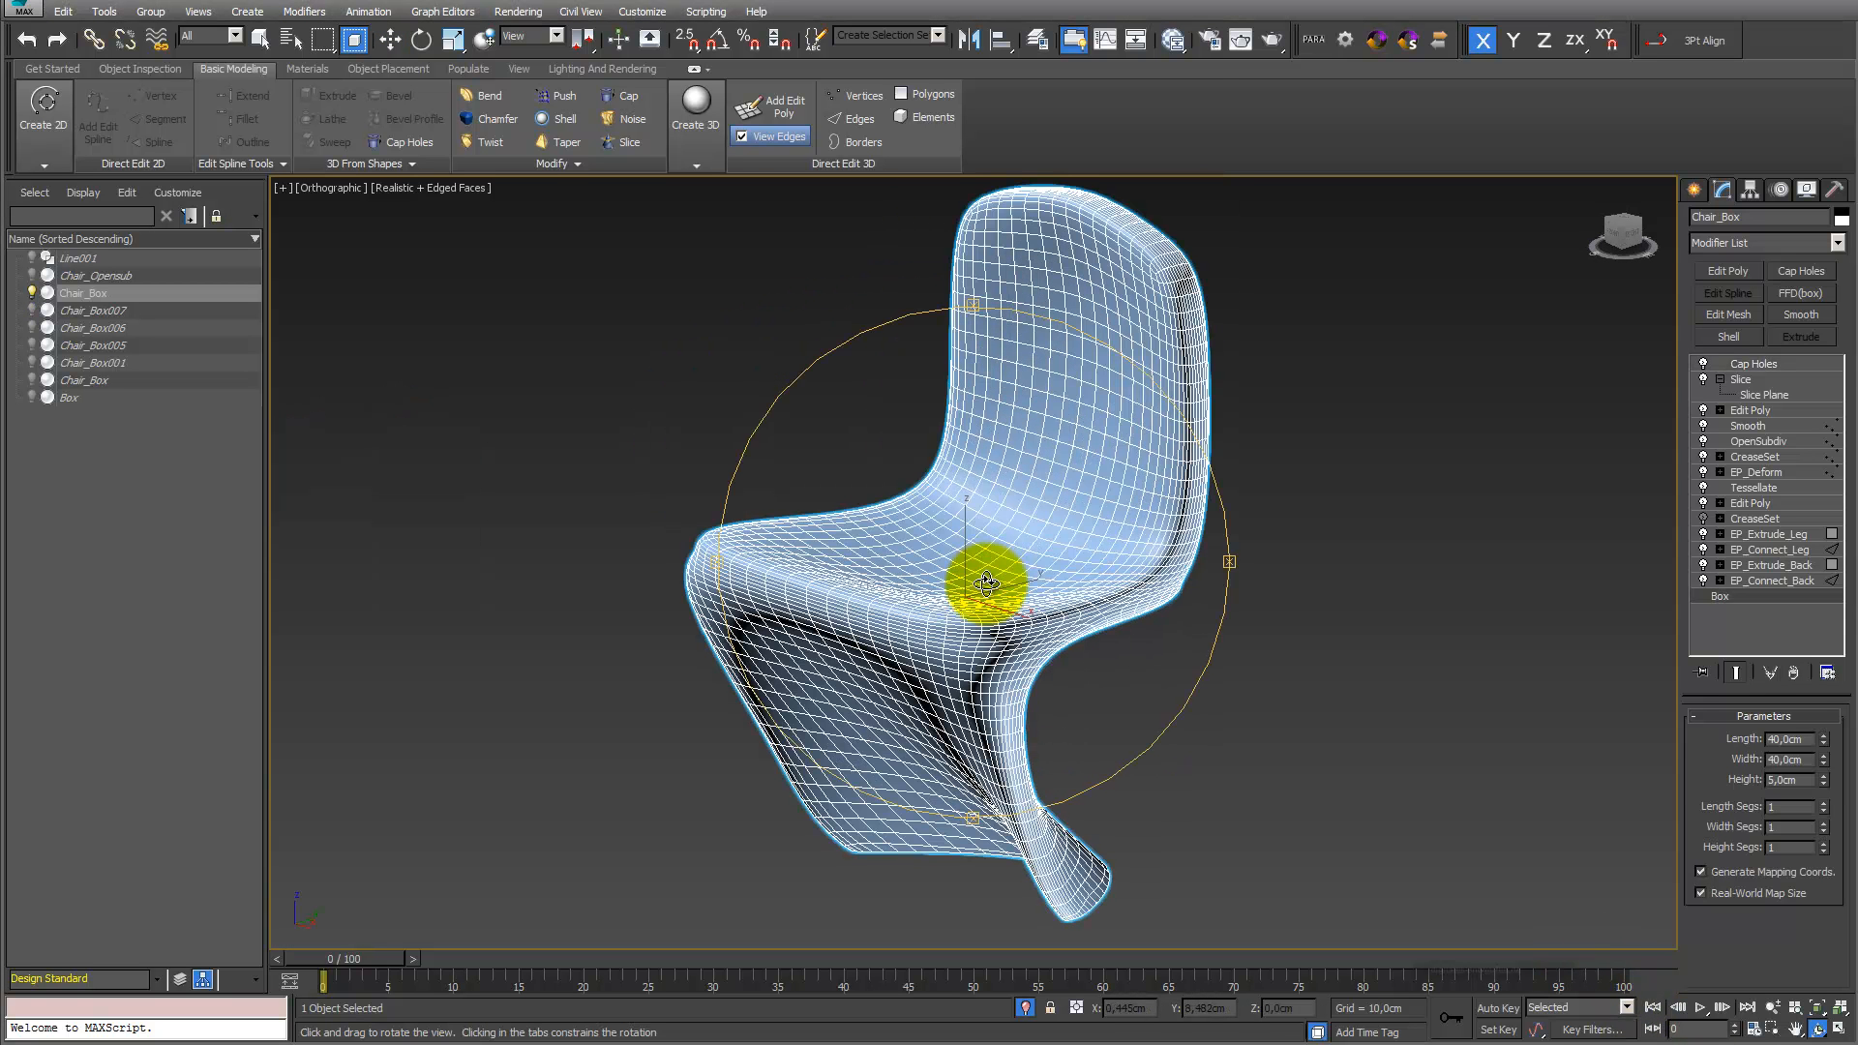
key(F4)
key(F3)
key(F3)
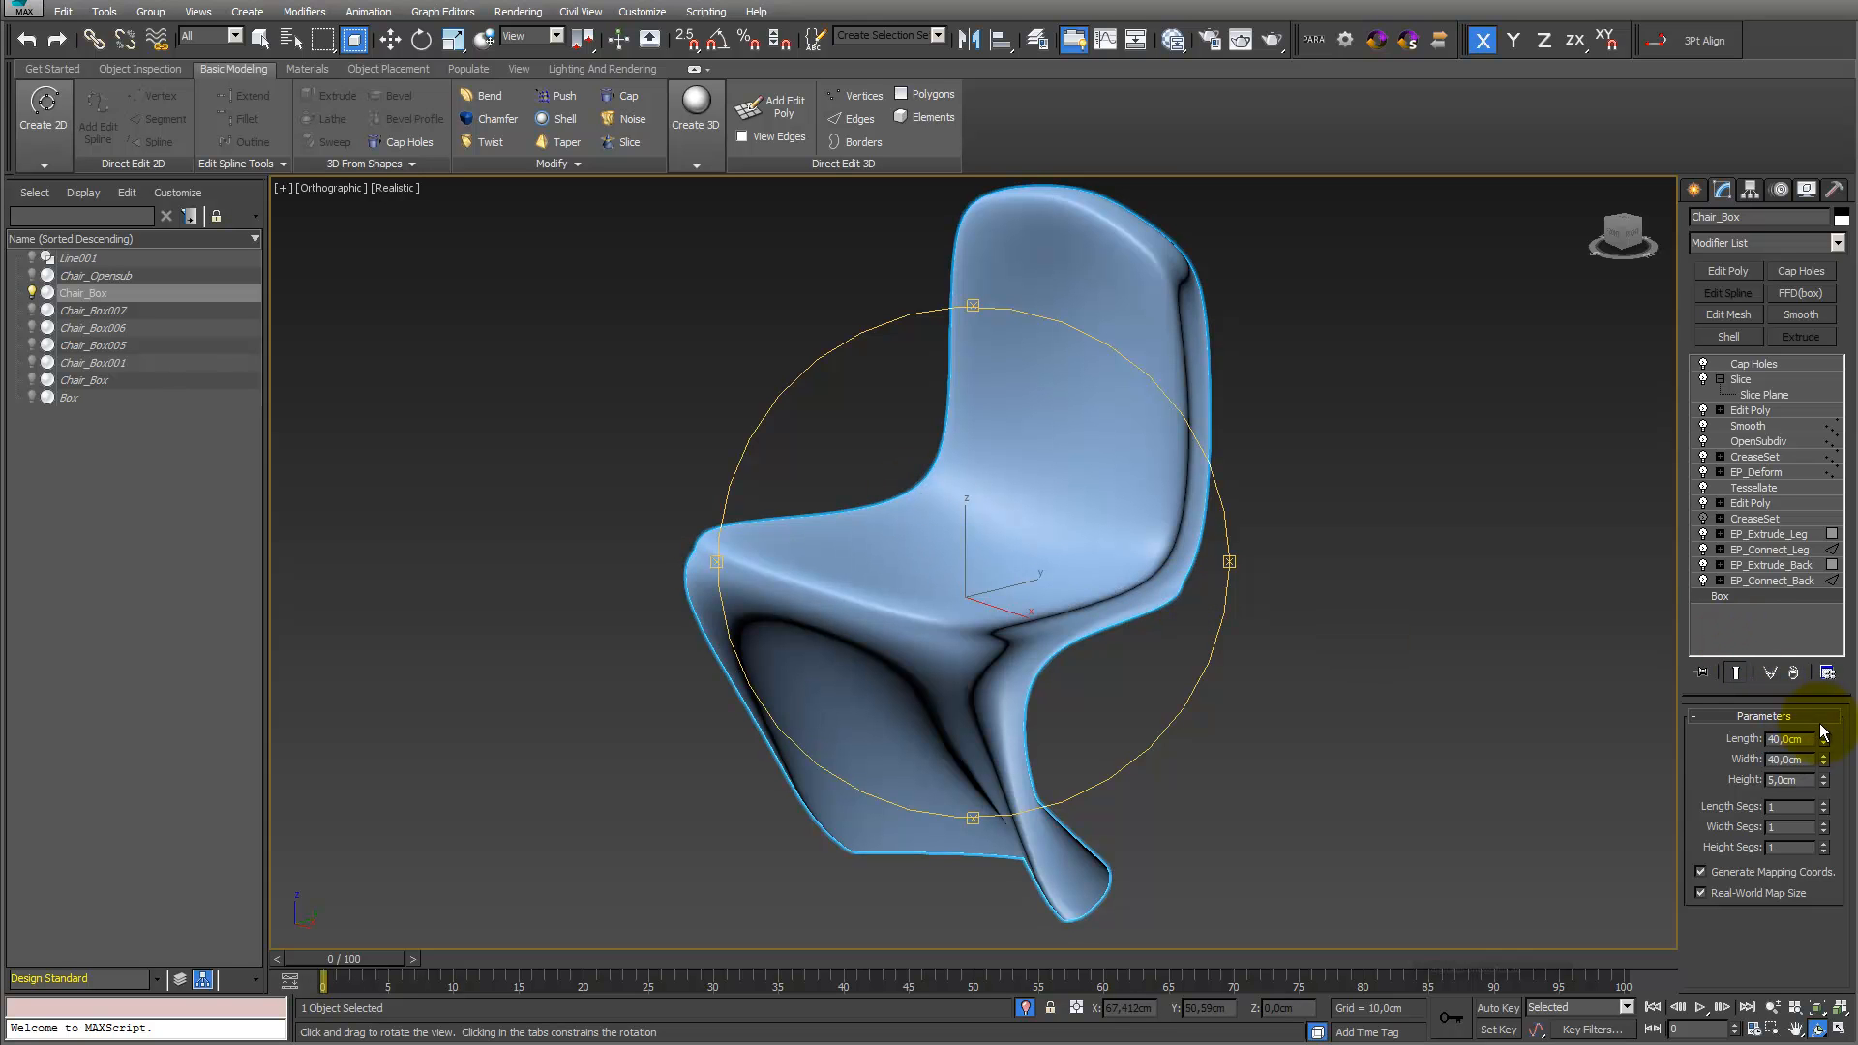
drag(1828, 741, 1827, 737)
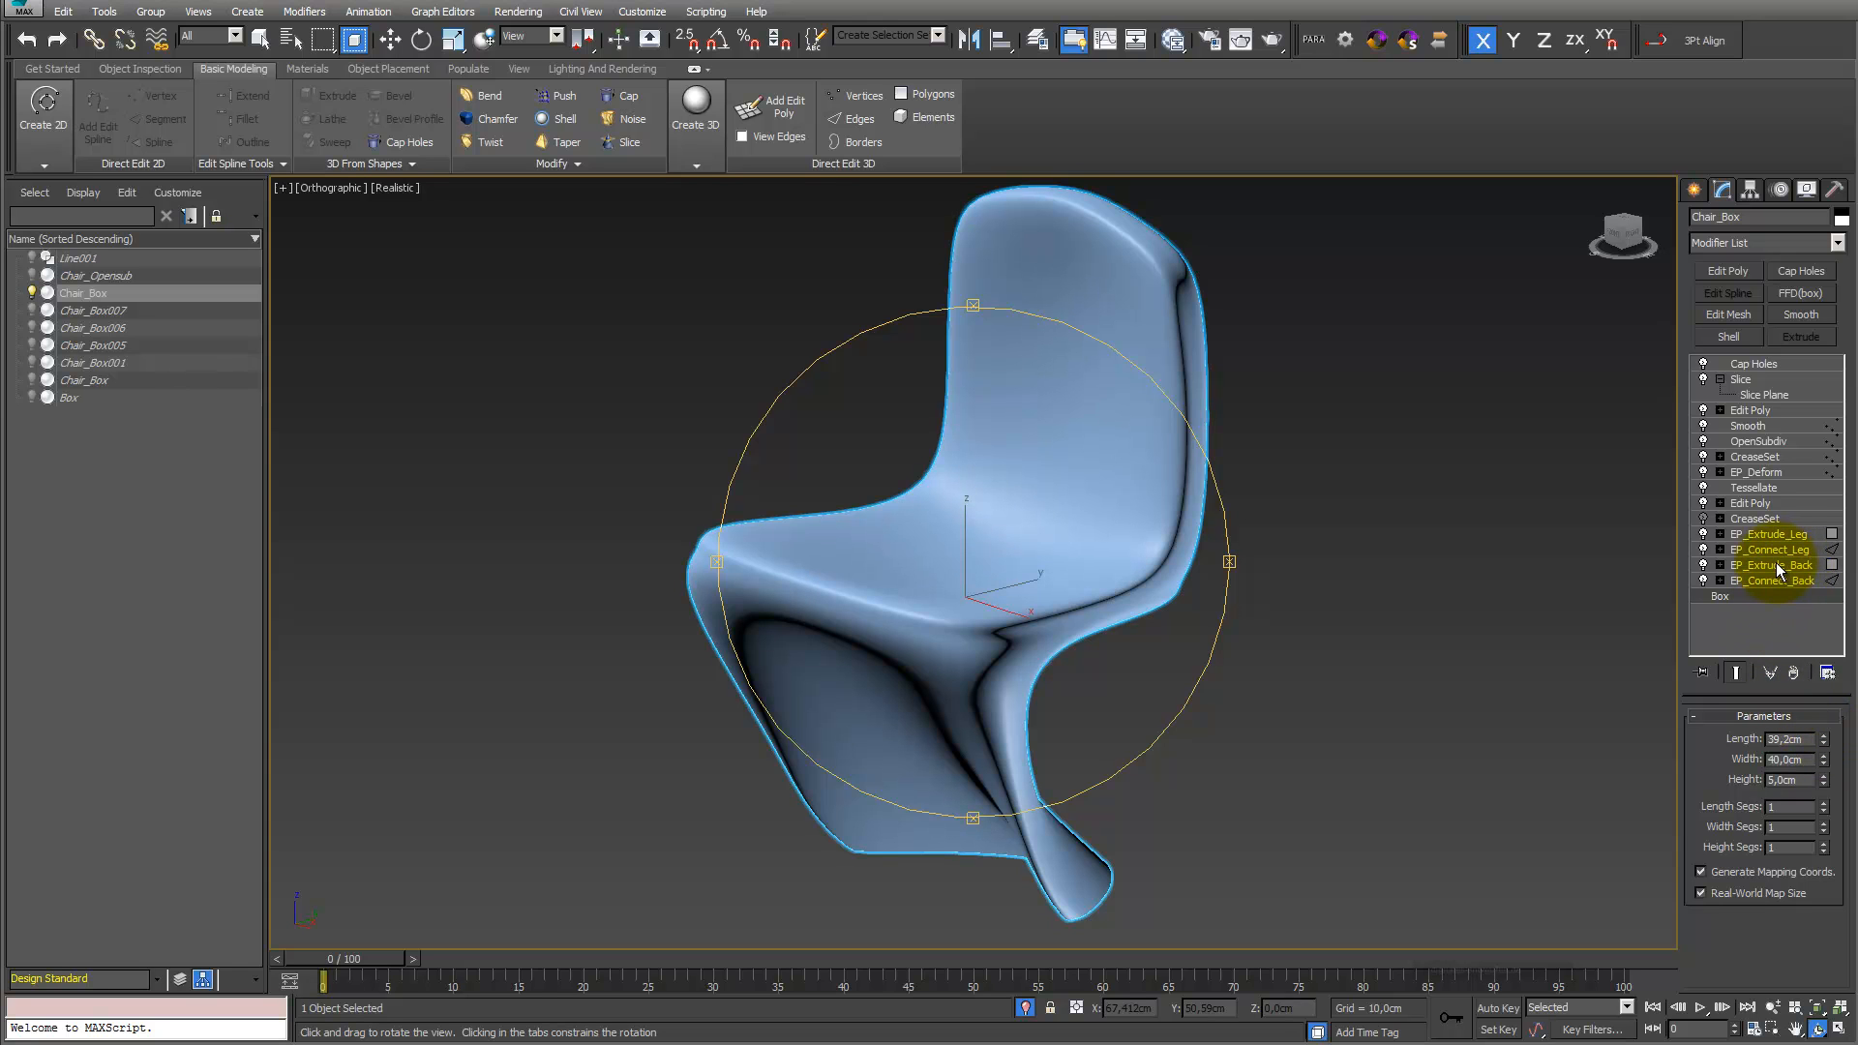
Slightly adjust the extrusion height of the leg polygons in the EP_Extrude_Leg modifier and accept it
click(1769, 534)
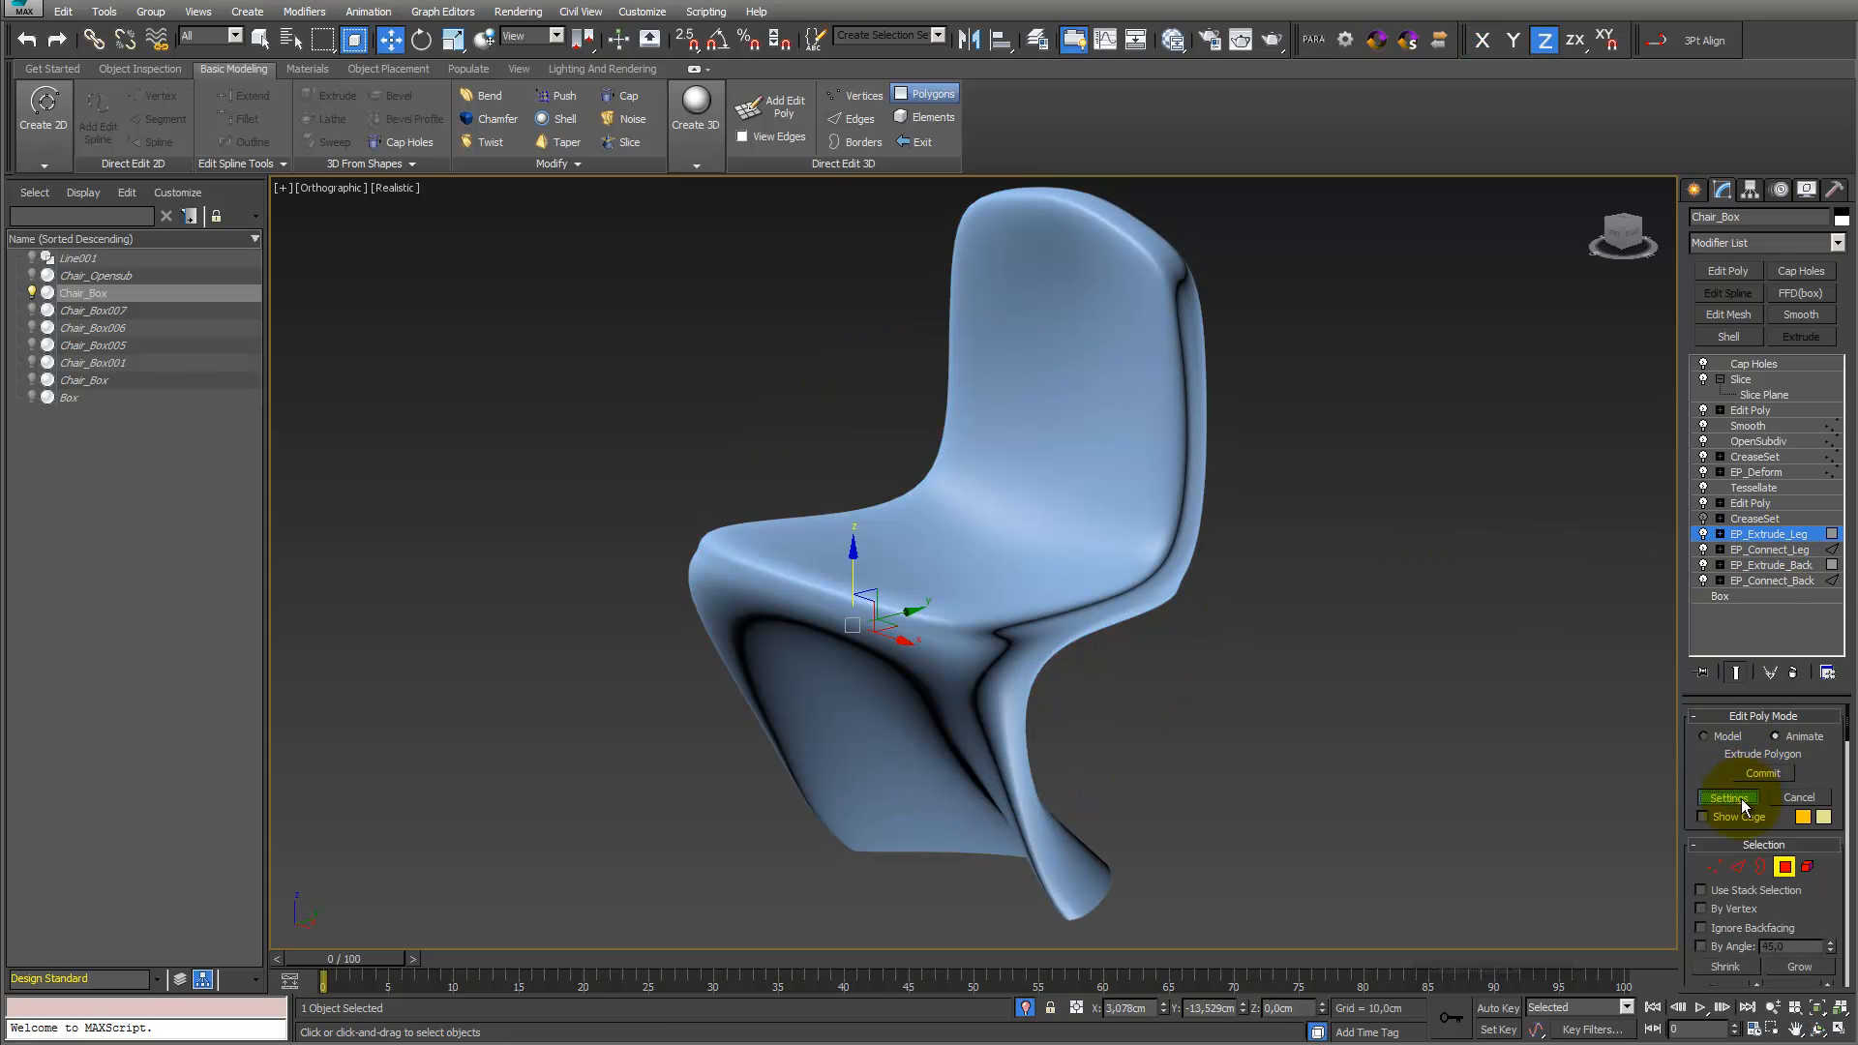
click(1745, 804)
mouse_move(987, 602)
mouse_down()
mouse_move(986, 548)
mouse_move(986, 605)
mouse_up()
click(983, 629)
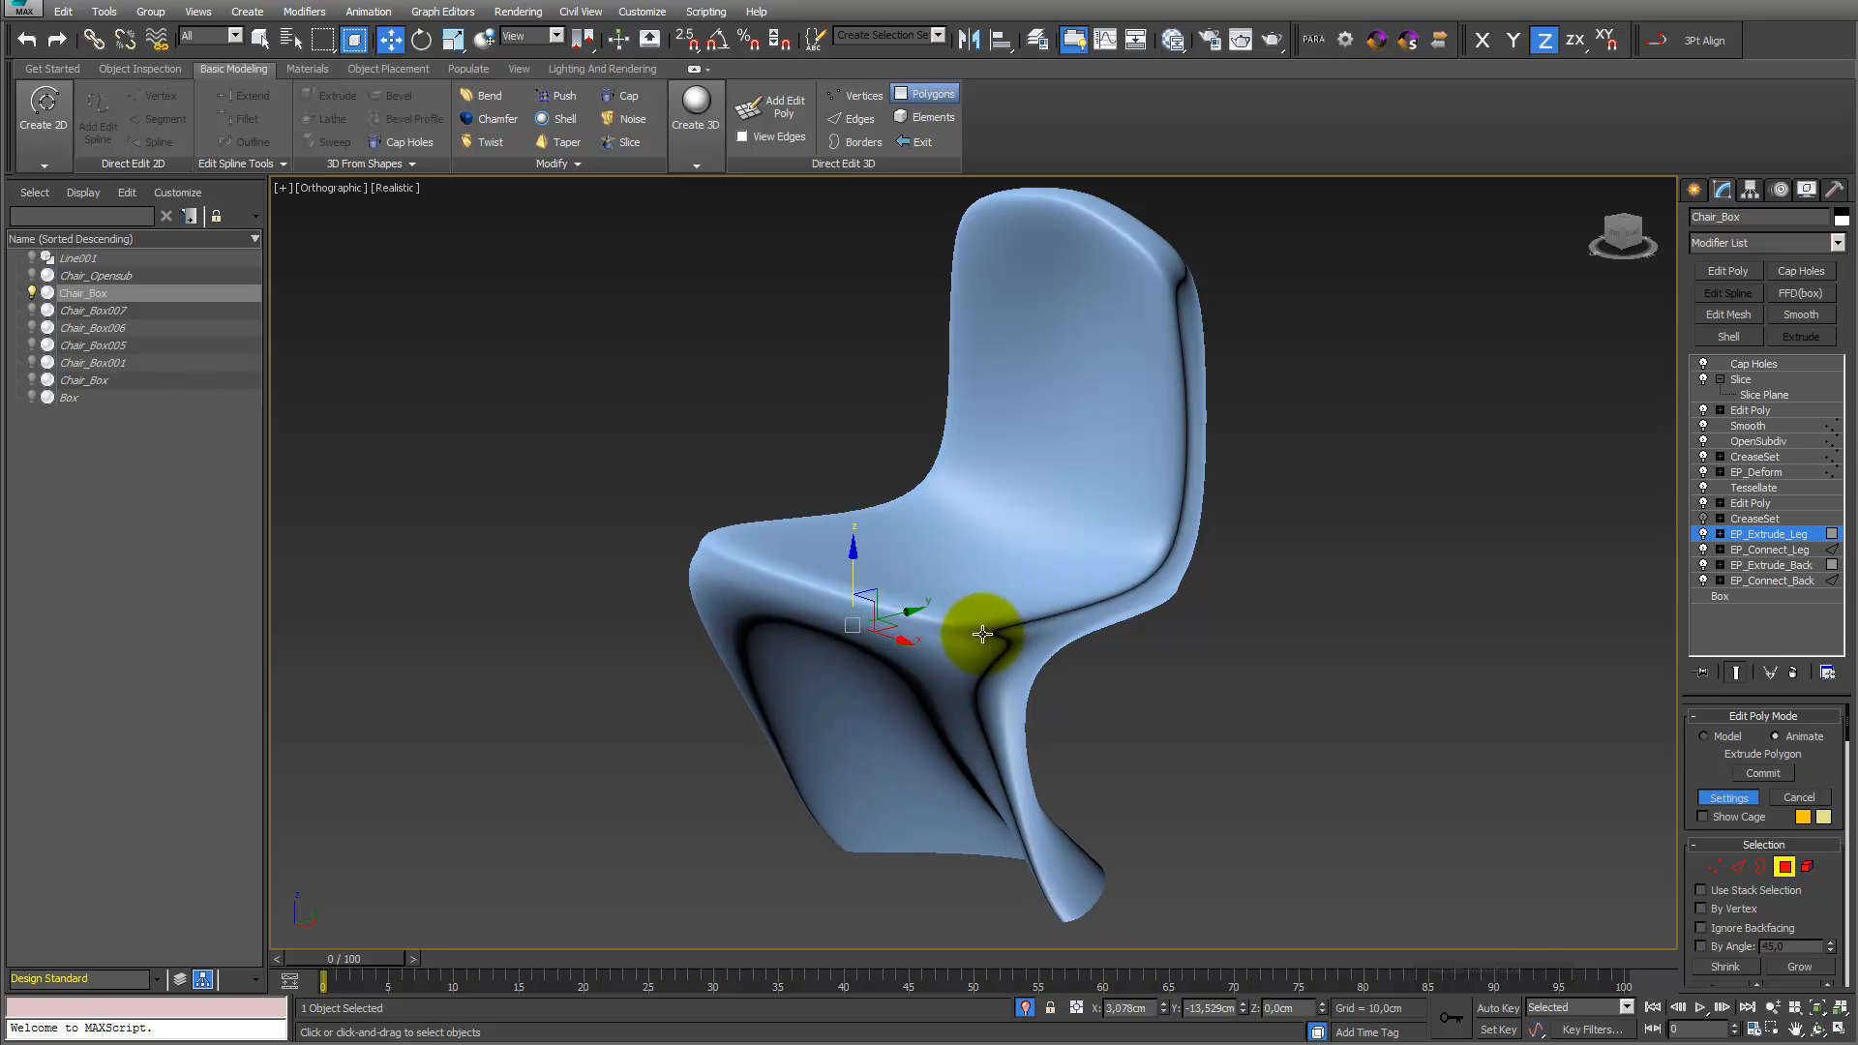
Select EP_Deform's centre vertex where the seat meets the backrest and move it backward along Y, with the end result shown
click(1720, 472)
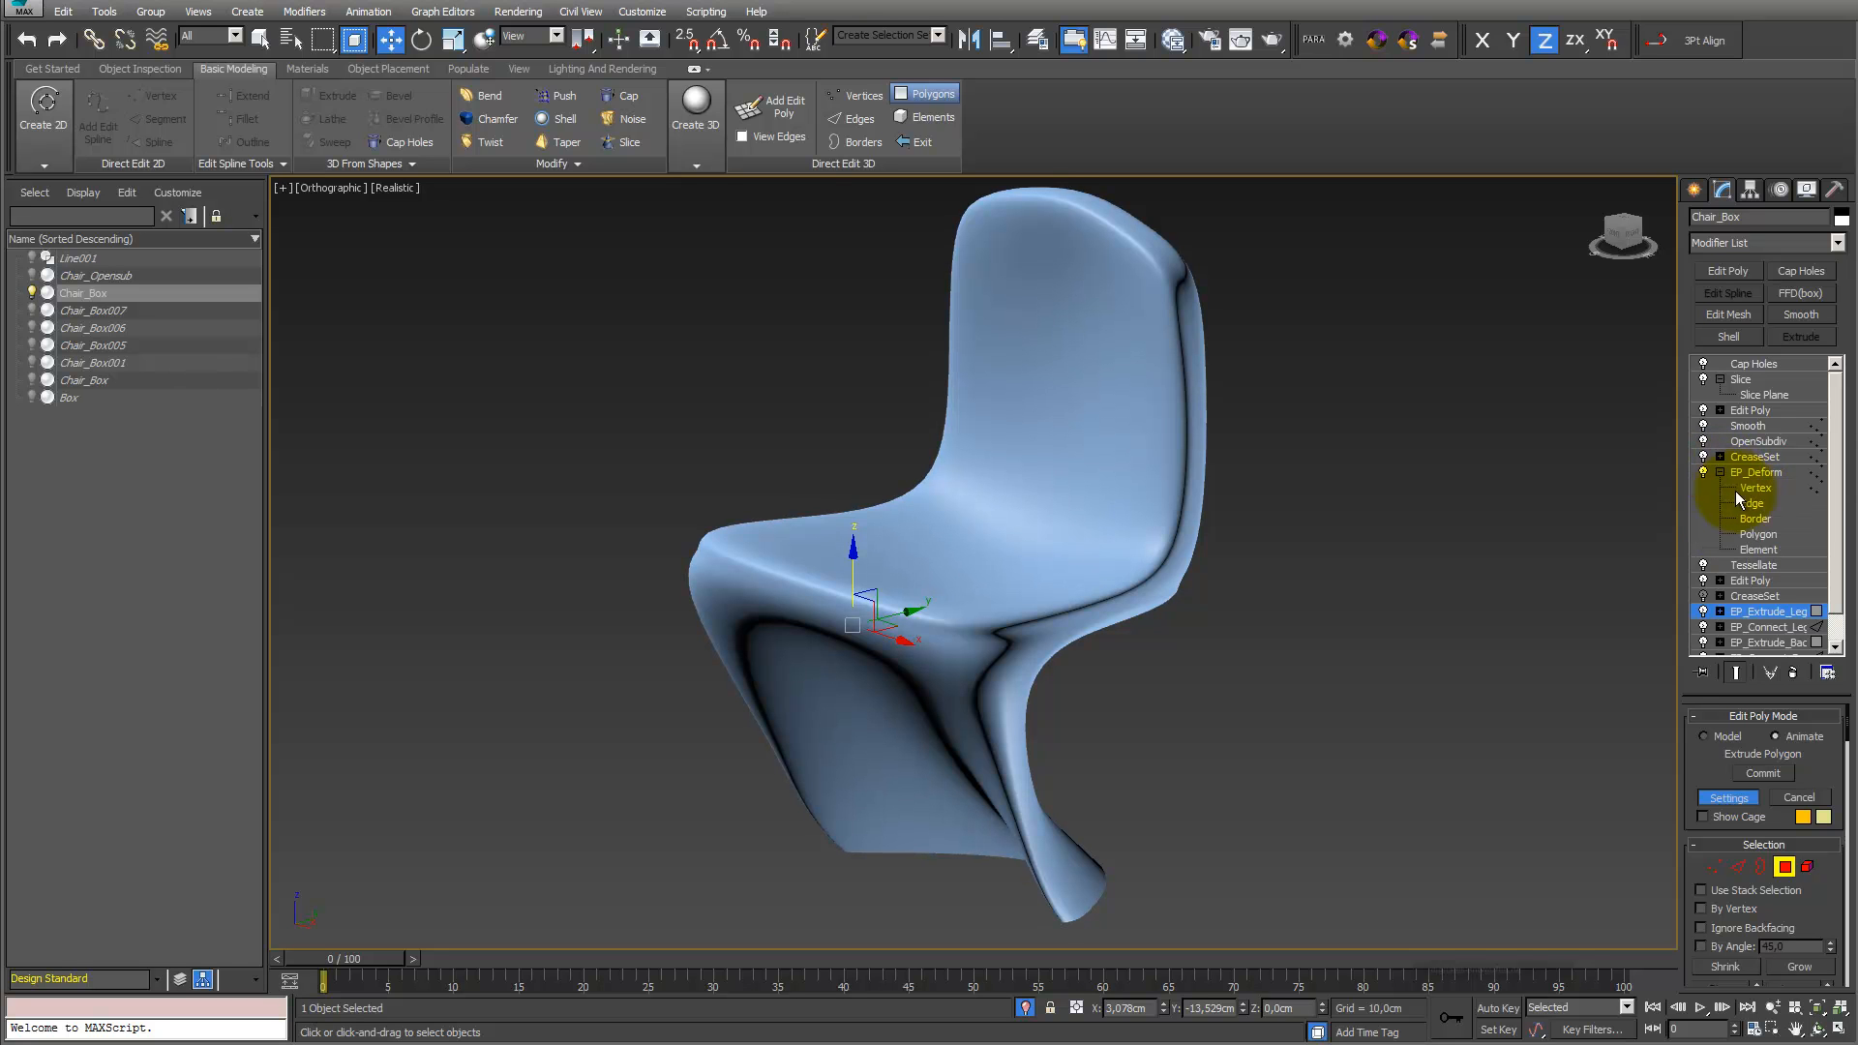
click(1749, 490)
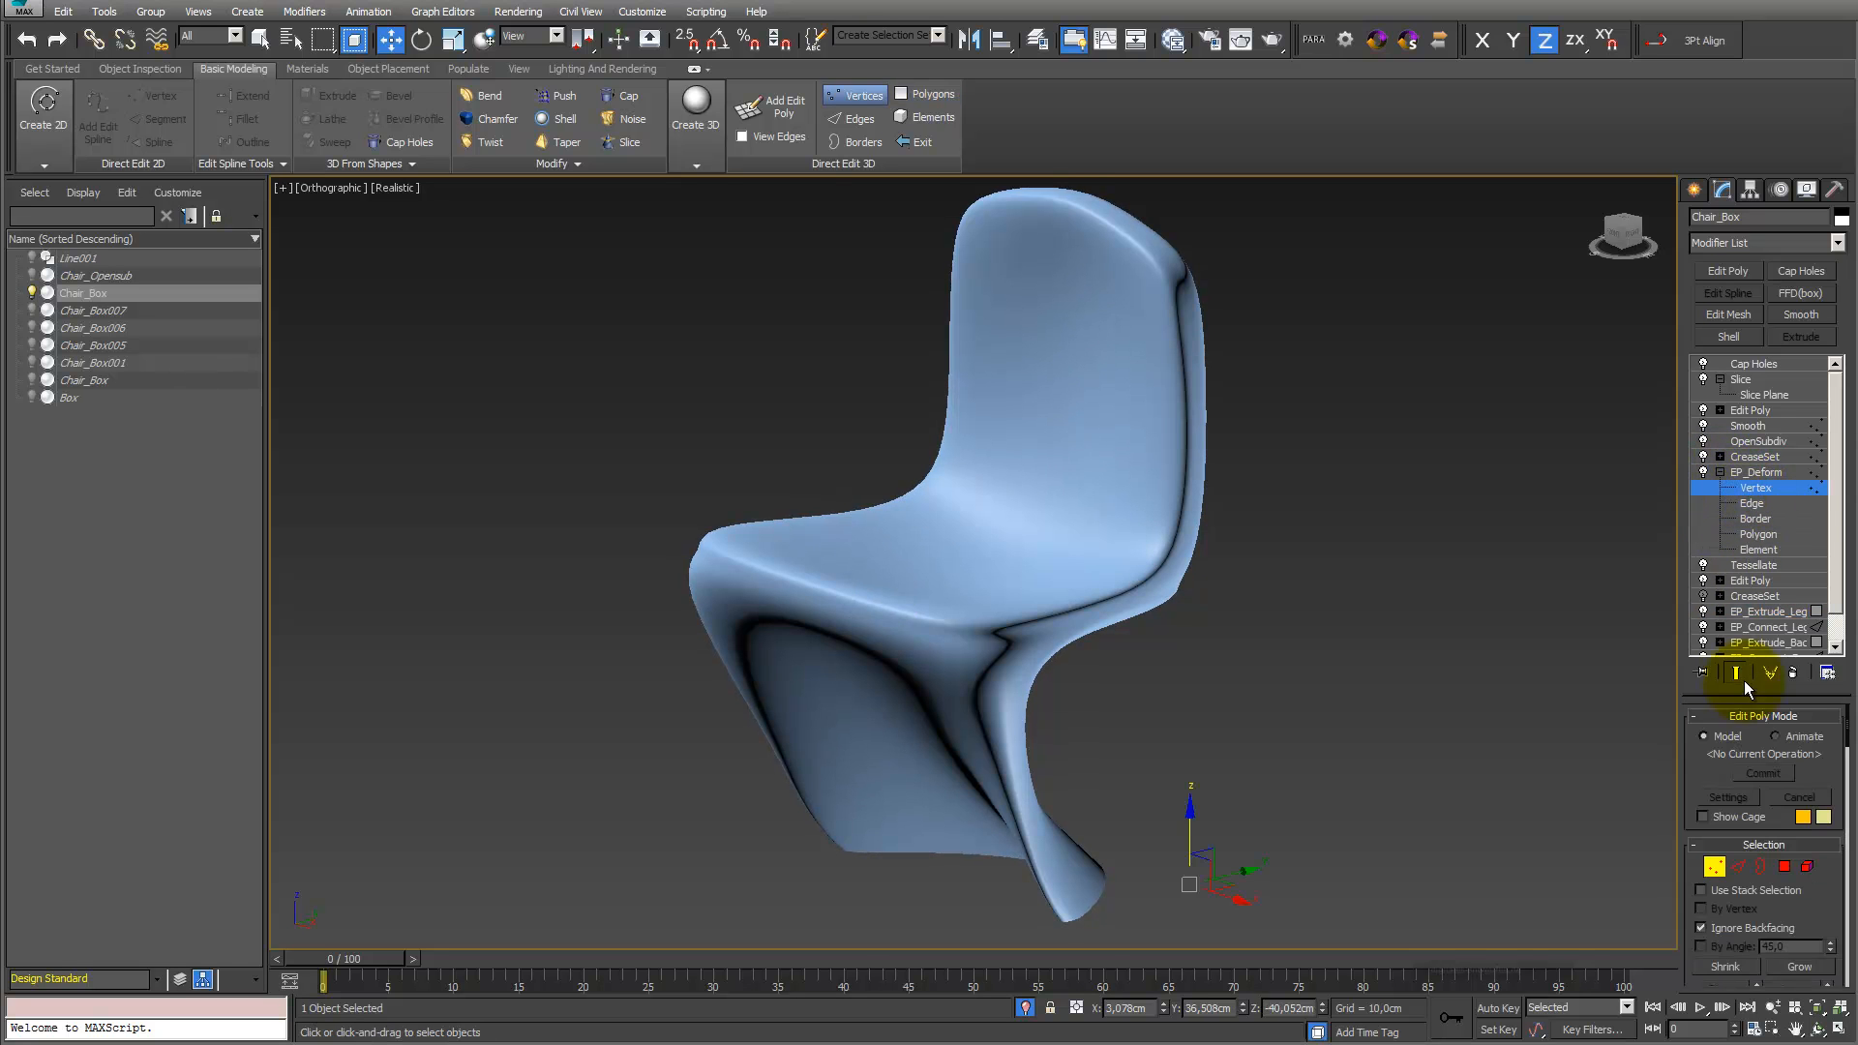
click(1739, 672)
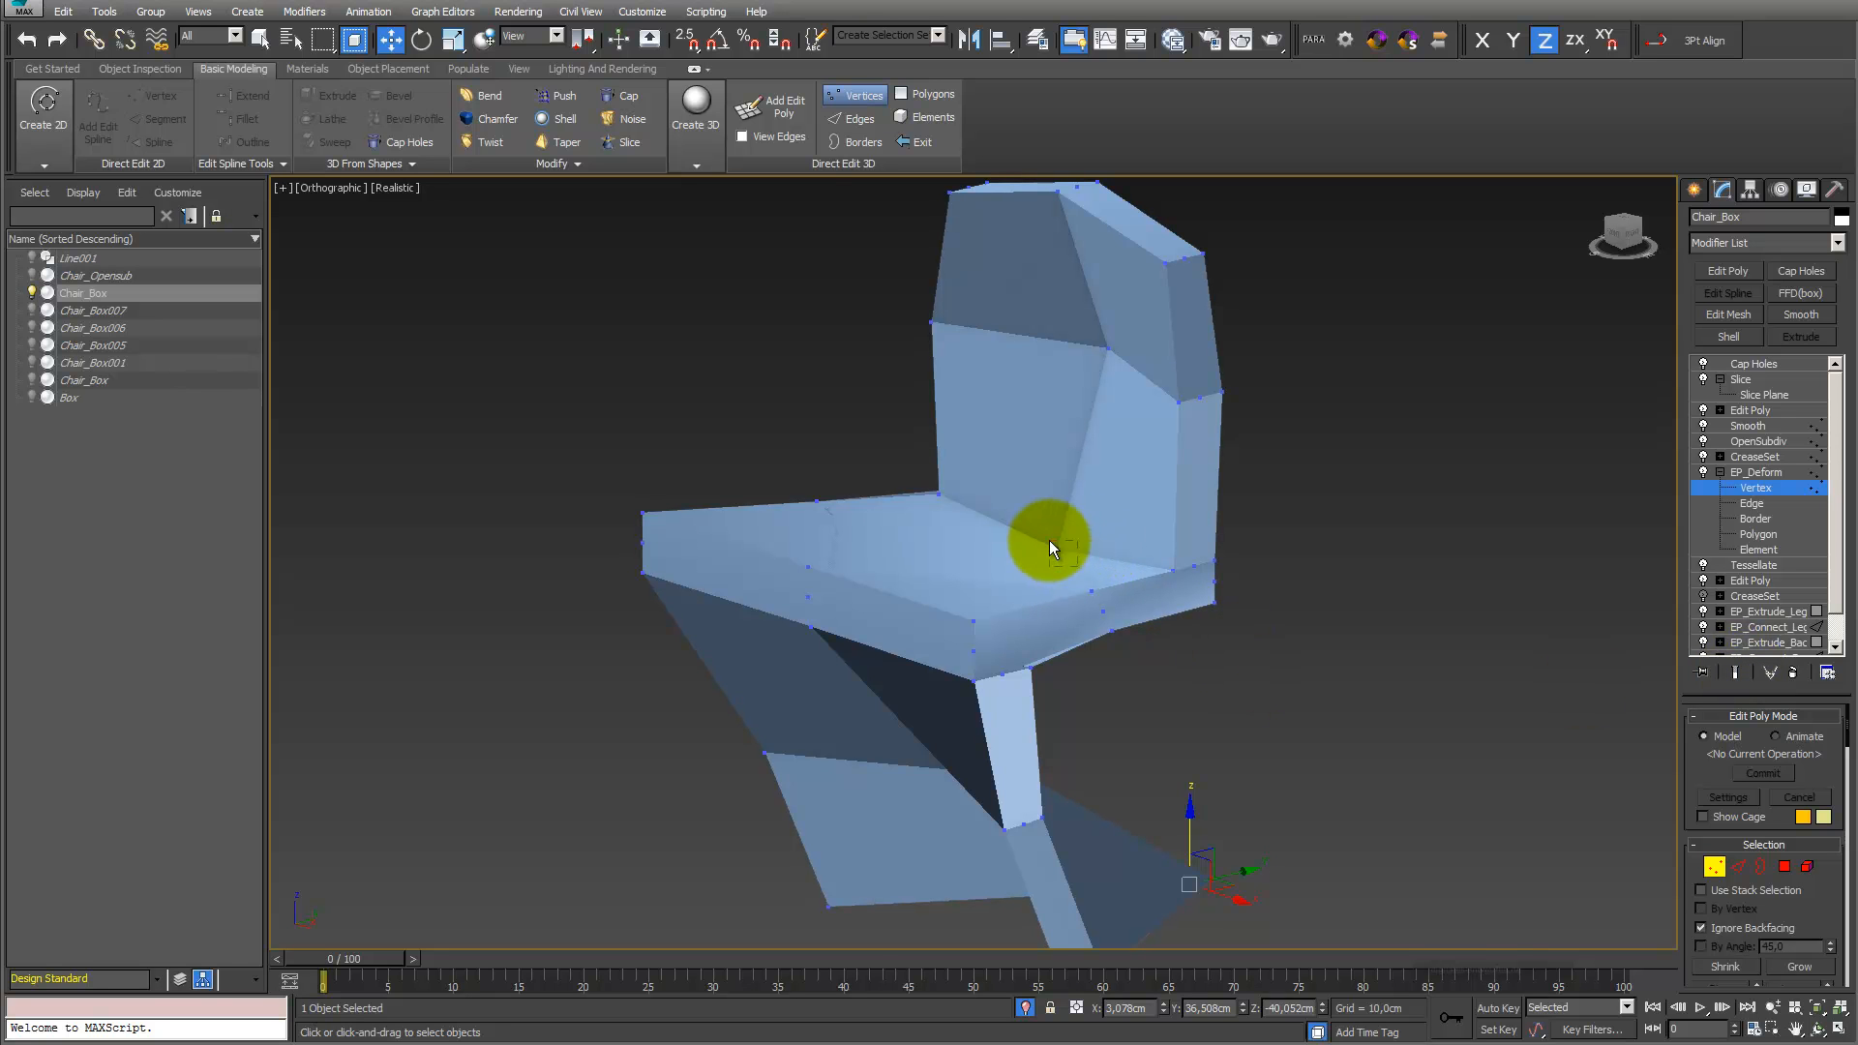
click(1054, 545)
click(1736, 674)
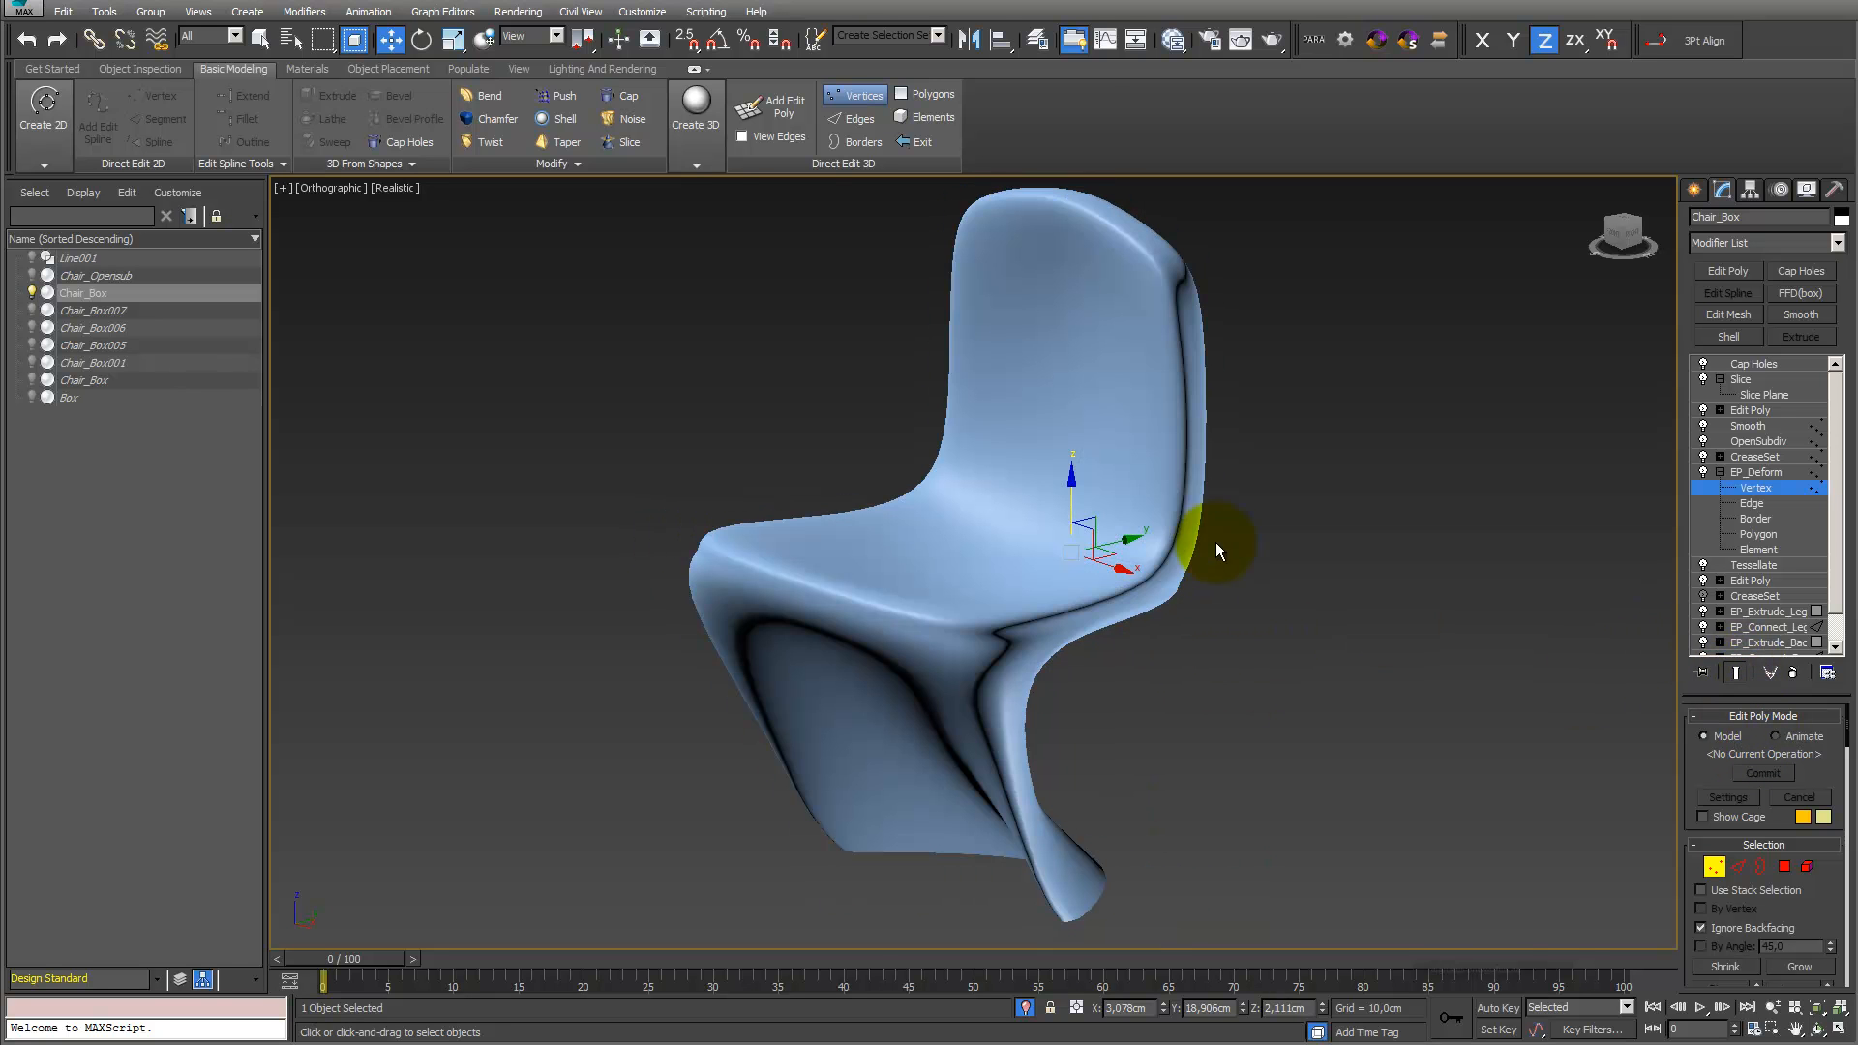
mouse_move(1120, 539)
mouse_down()
mouse_move(1200, 525)
mouse_move(1074, 545)
mouse_move(1145, 528)
mouse_up()
Try 4 iterations on the OpenSubdiv modifier with the mesh edges shown, and return it to 3
click(1784, 438)
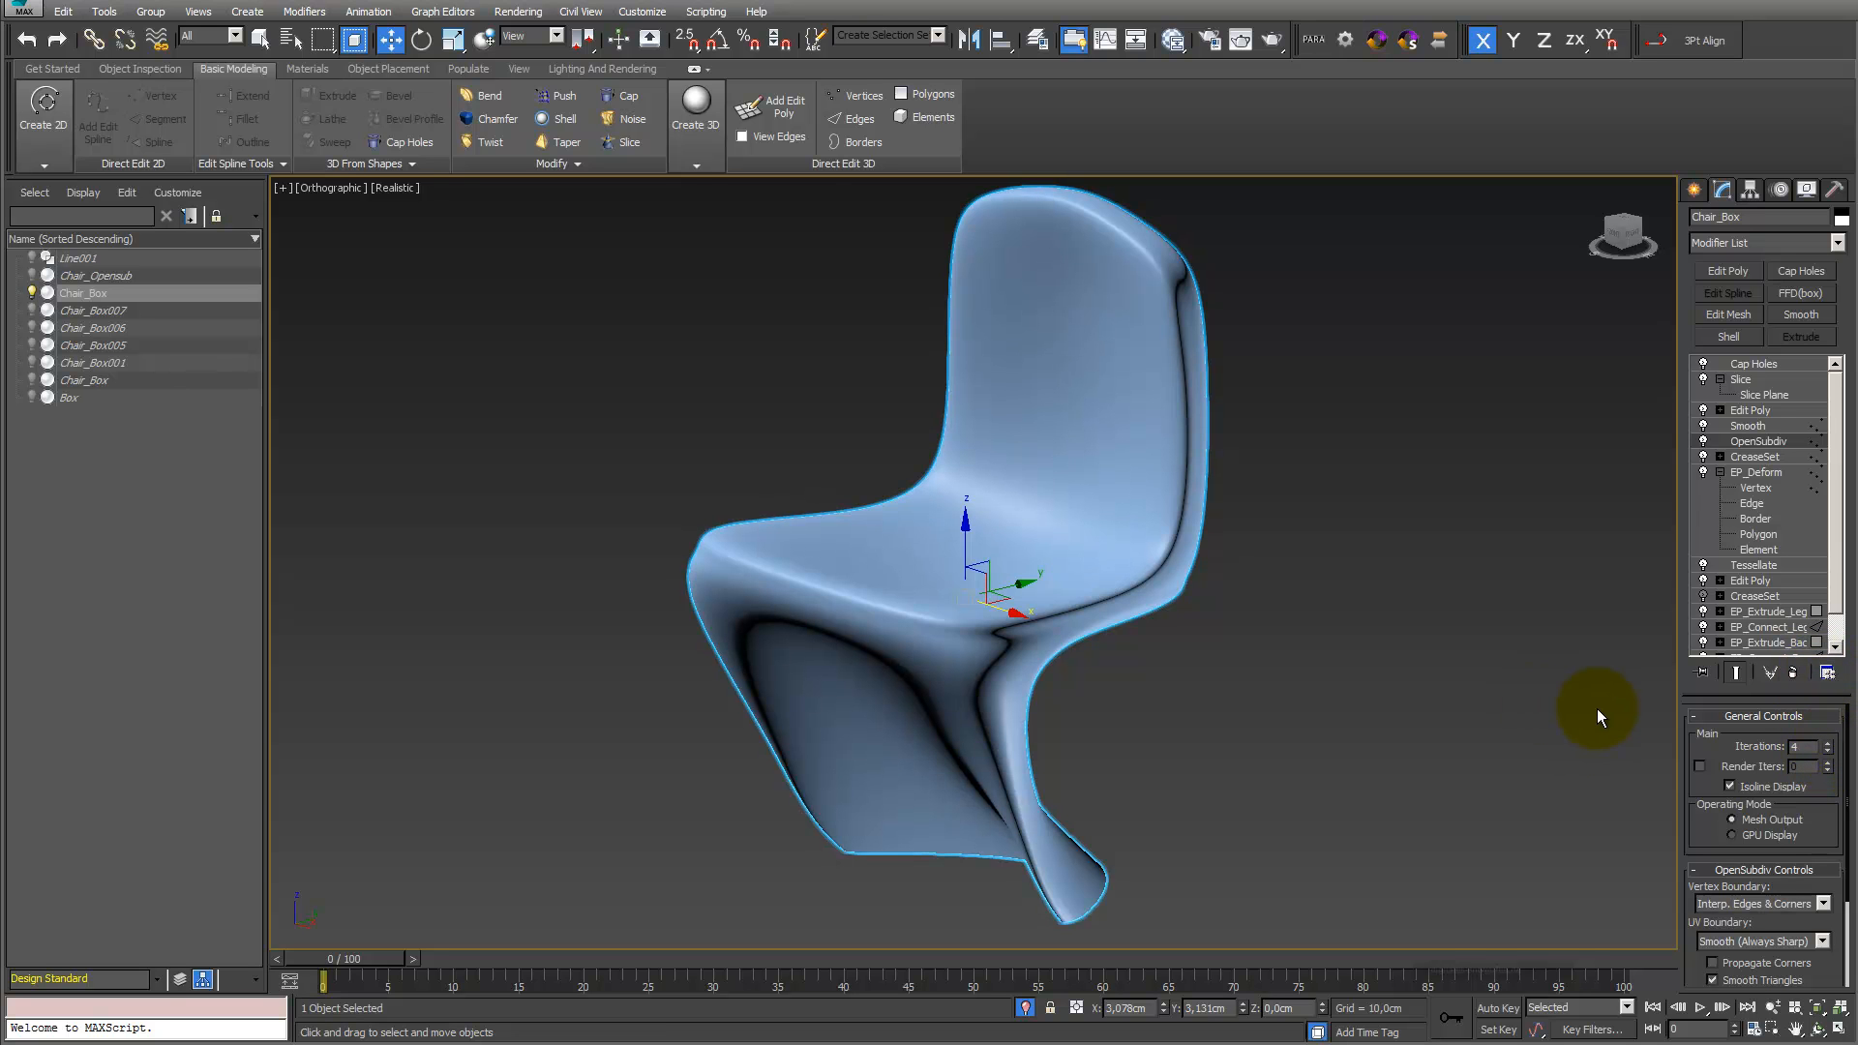
key(F4)
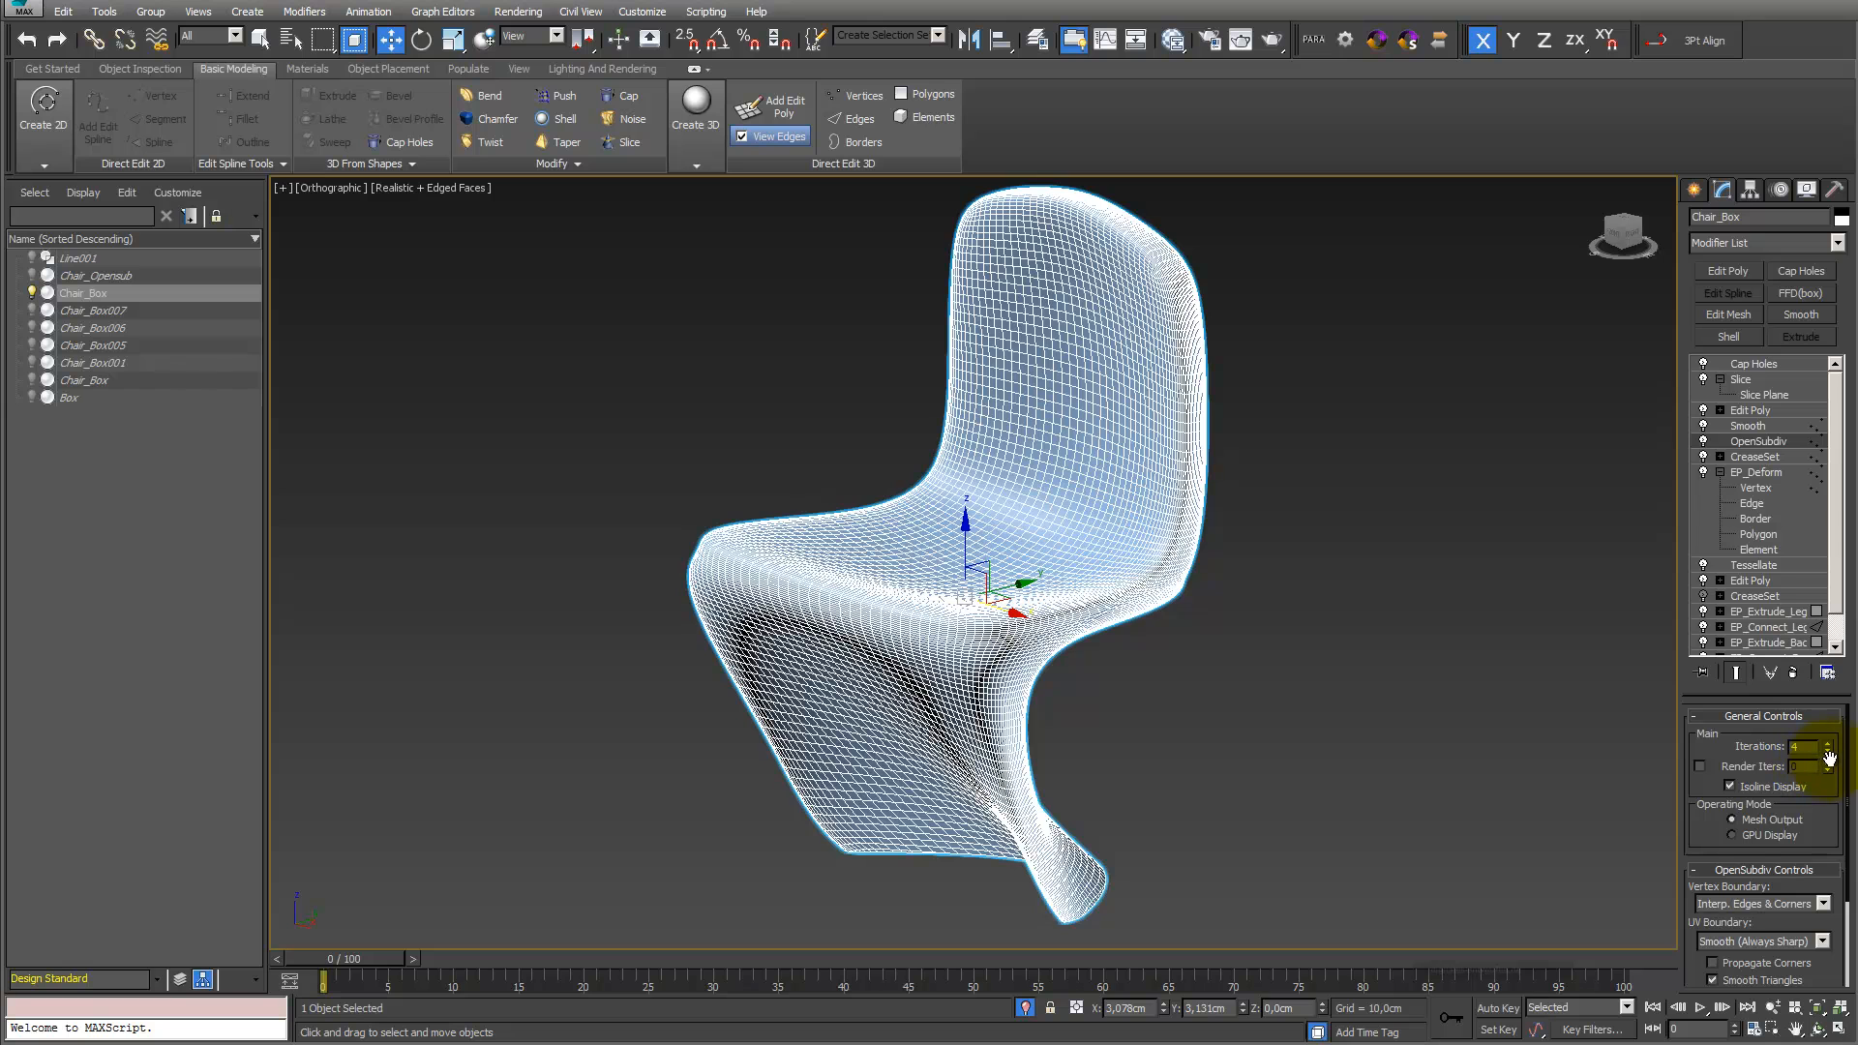
key(F4)
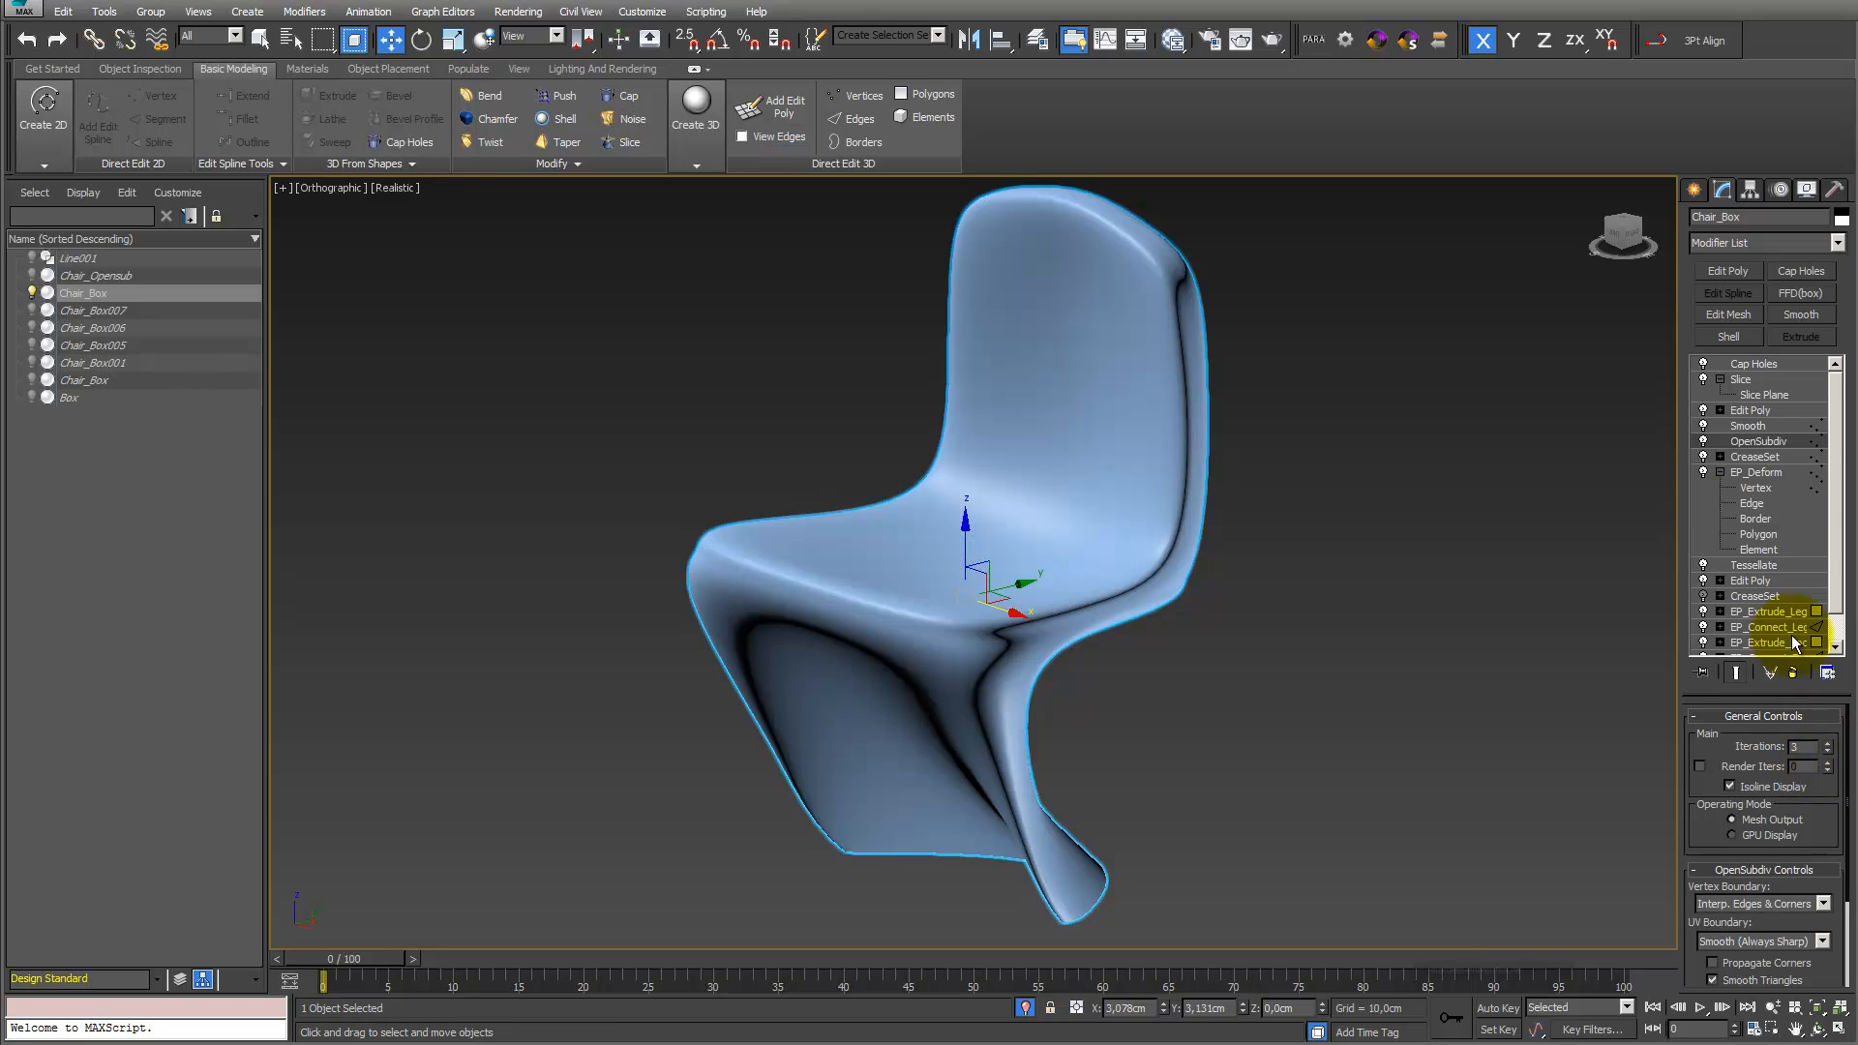
Reactivate the Slice modifier's Slice Plane and move it slightly down along Z at the foot of the leg
click(1763, 380)
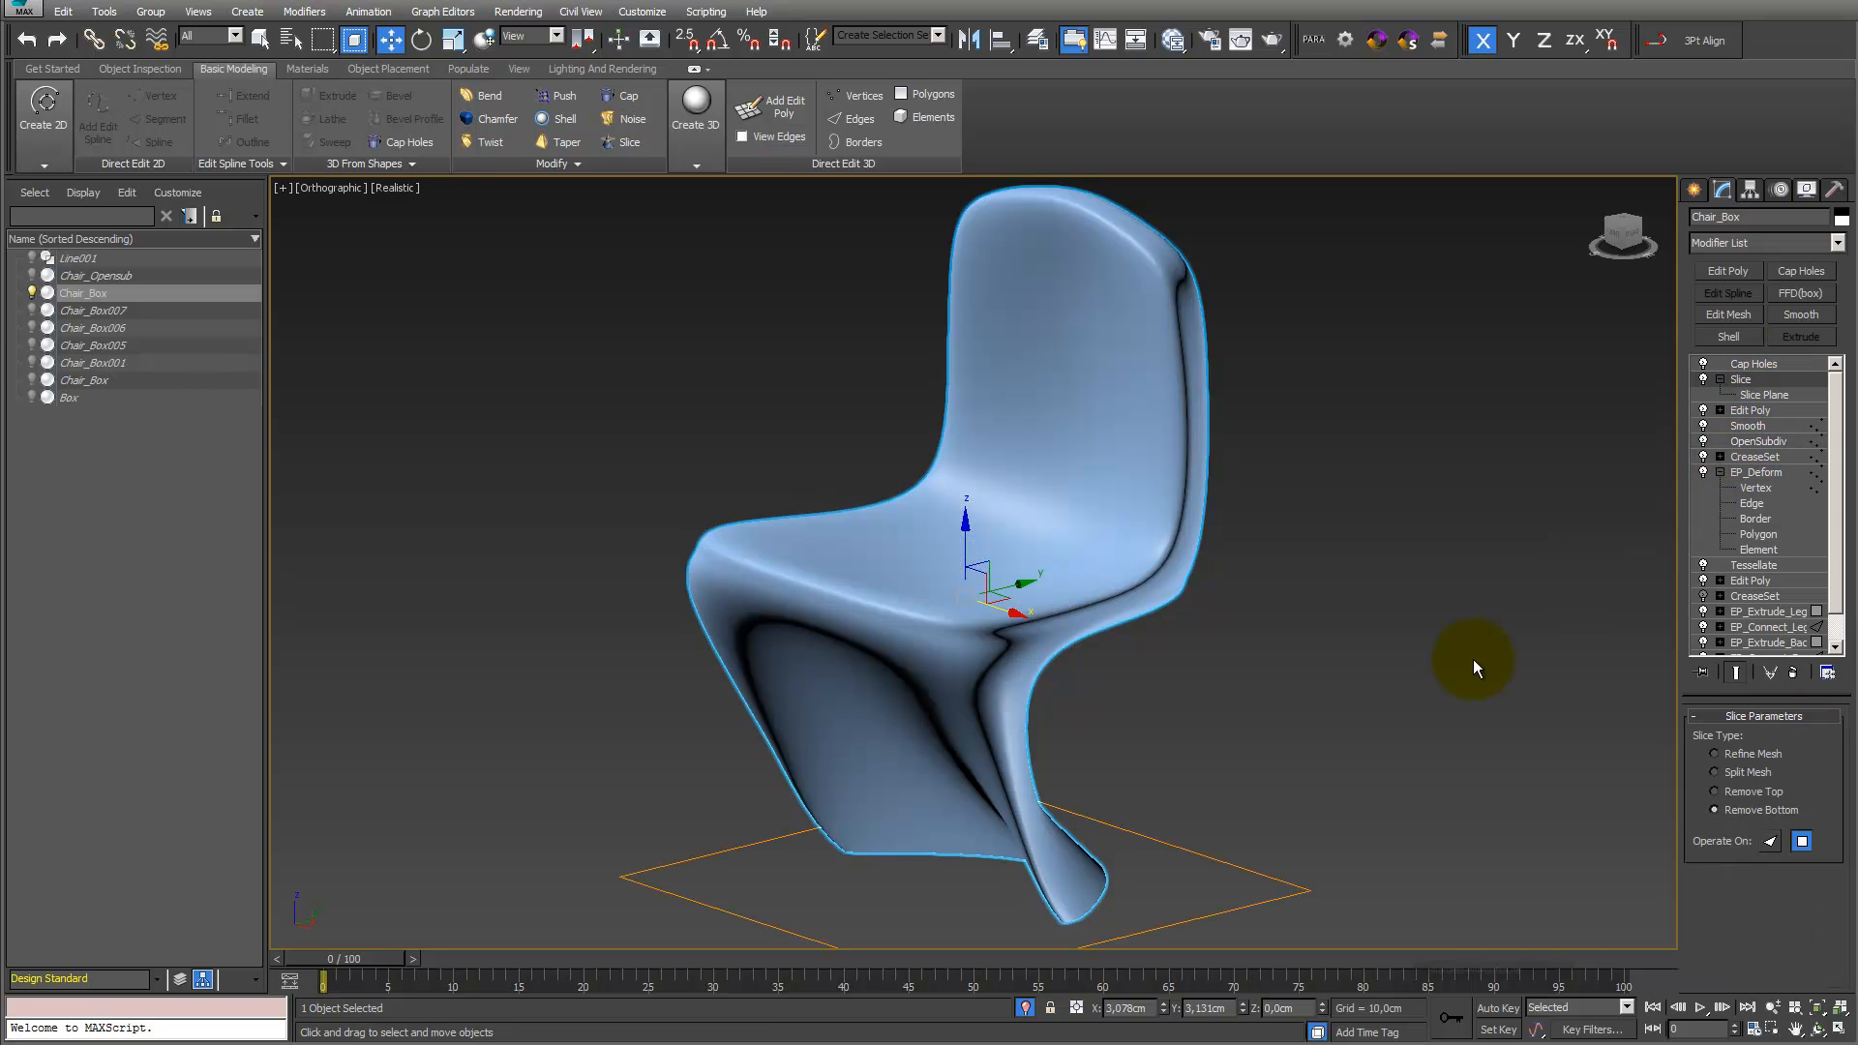
click(1763, 394)
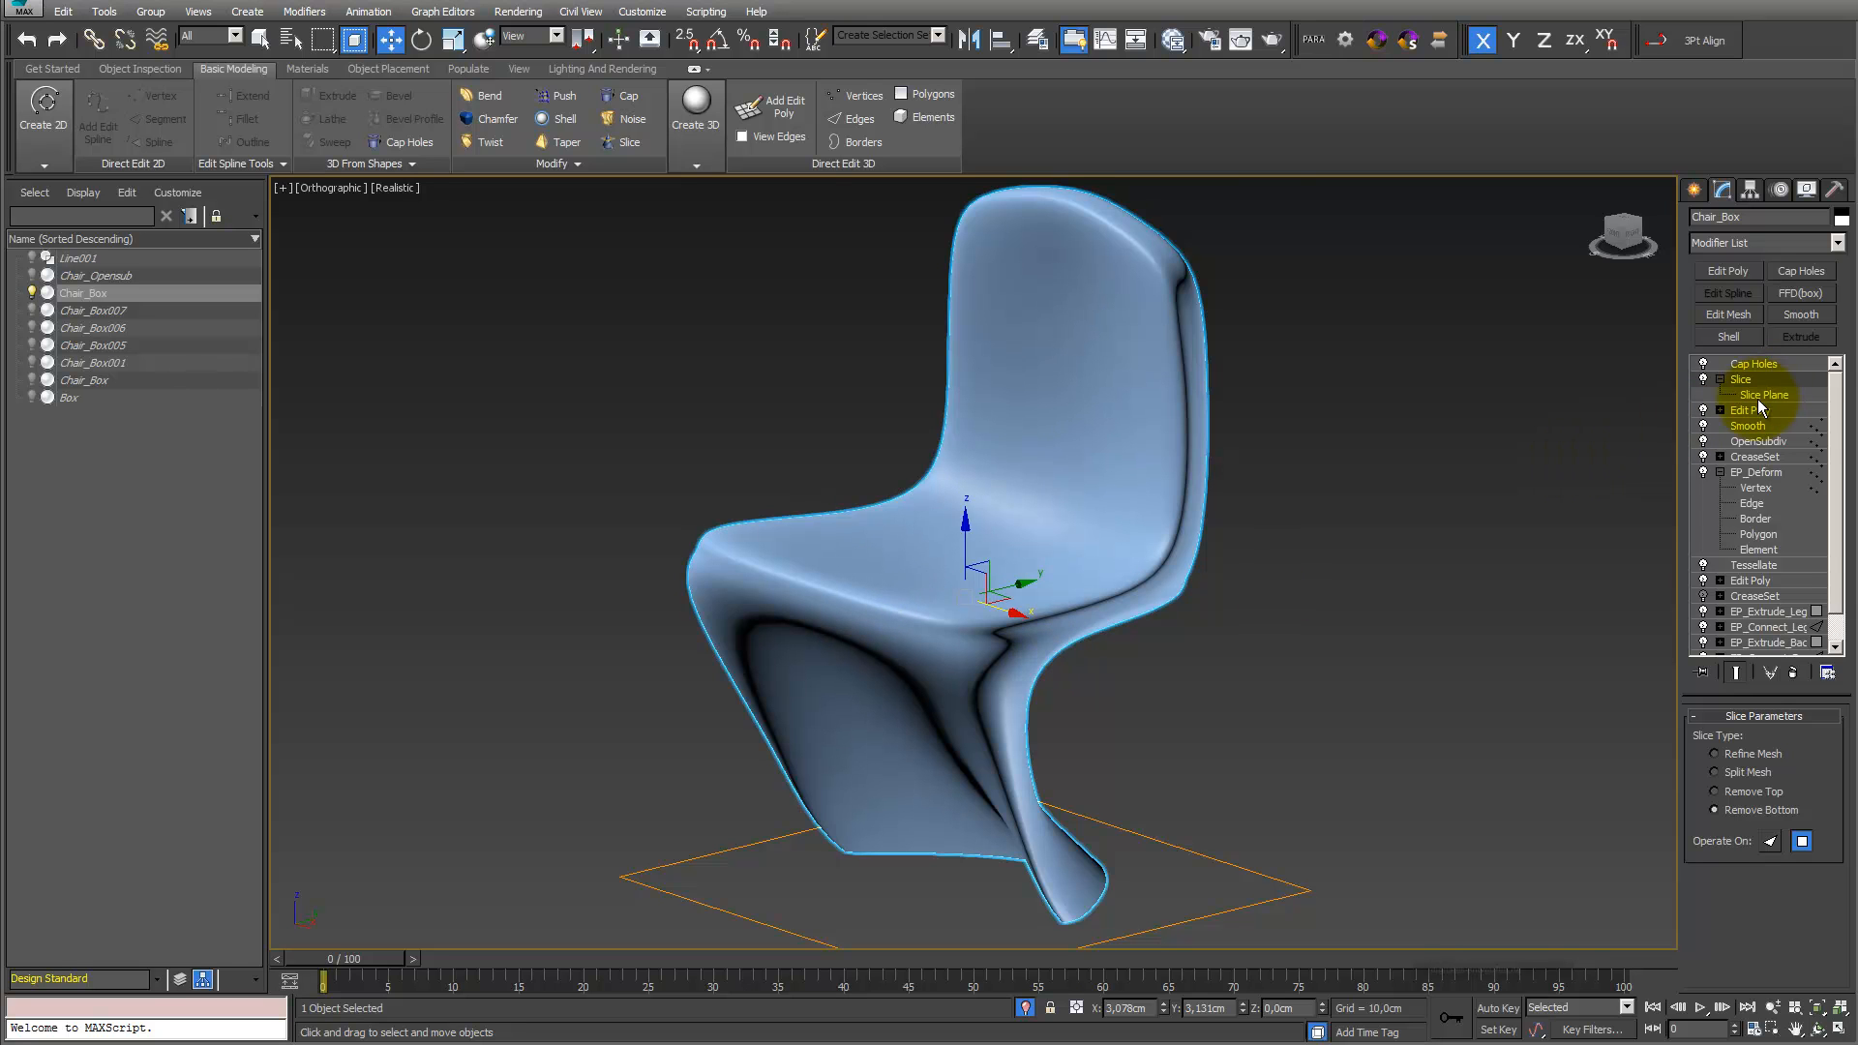
mouse_move(963, 832)
mouse_down()
mouse_move(950, 797)
mouse_move(965, 851)
mouse_up()
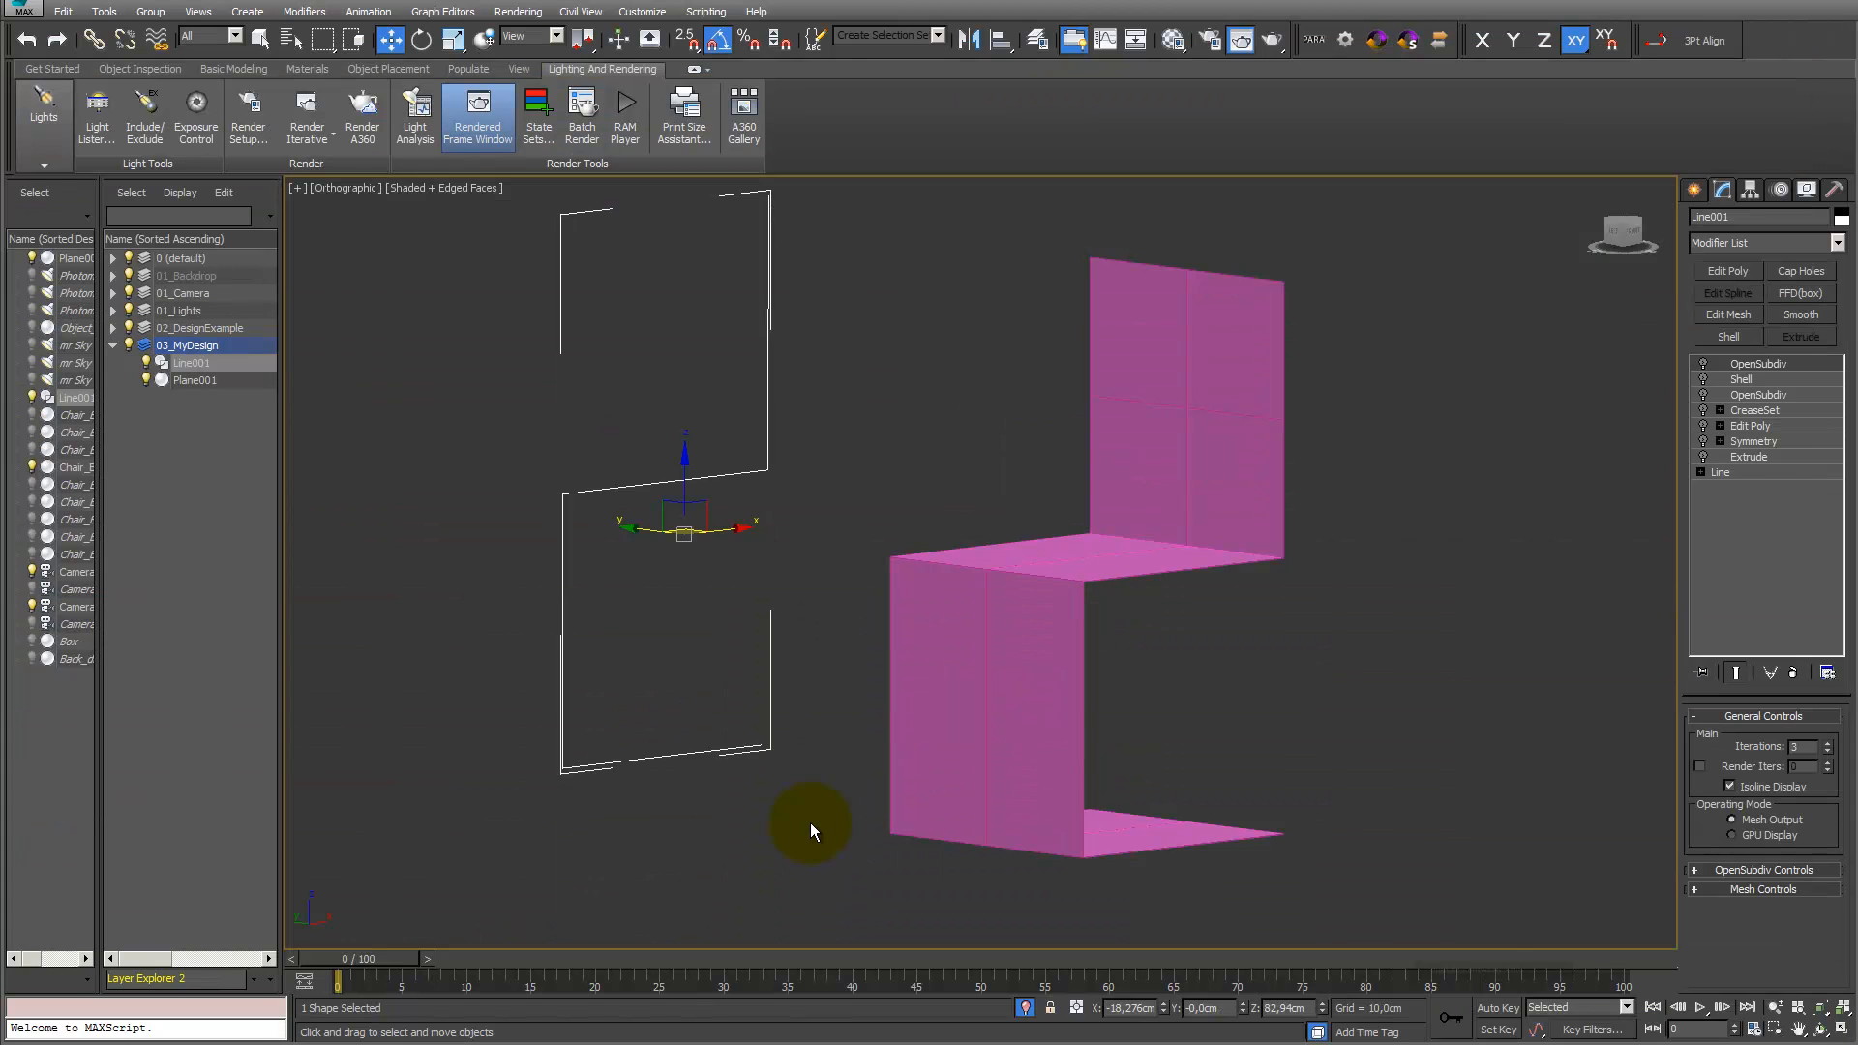
Select the plane-based chair and review its construction by disabling and re-enabling the three EP_Extrude modifiers in sequence
click(1061, 722)
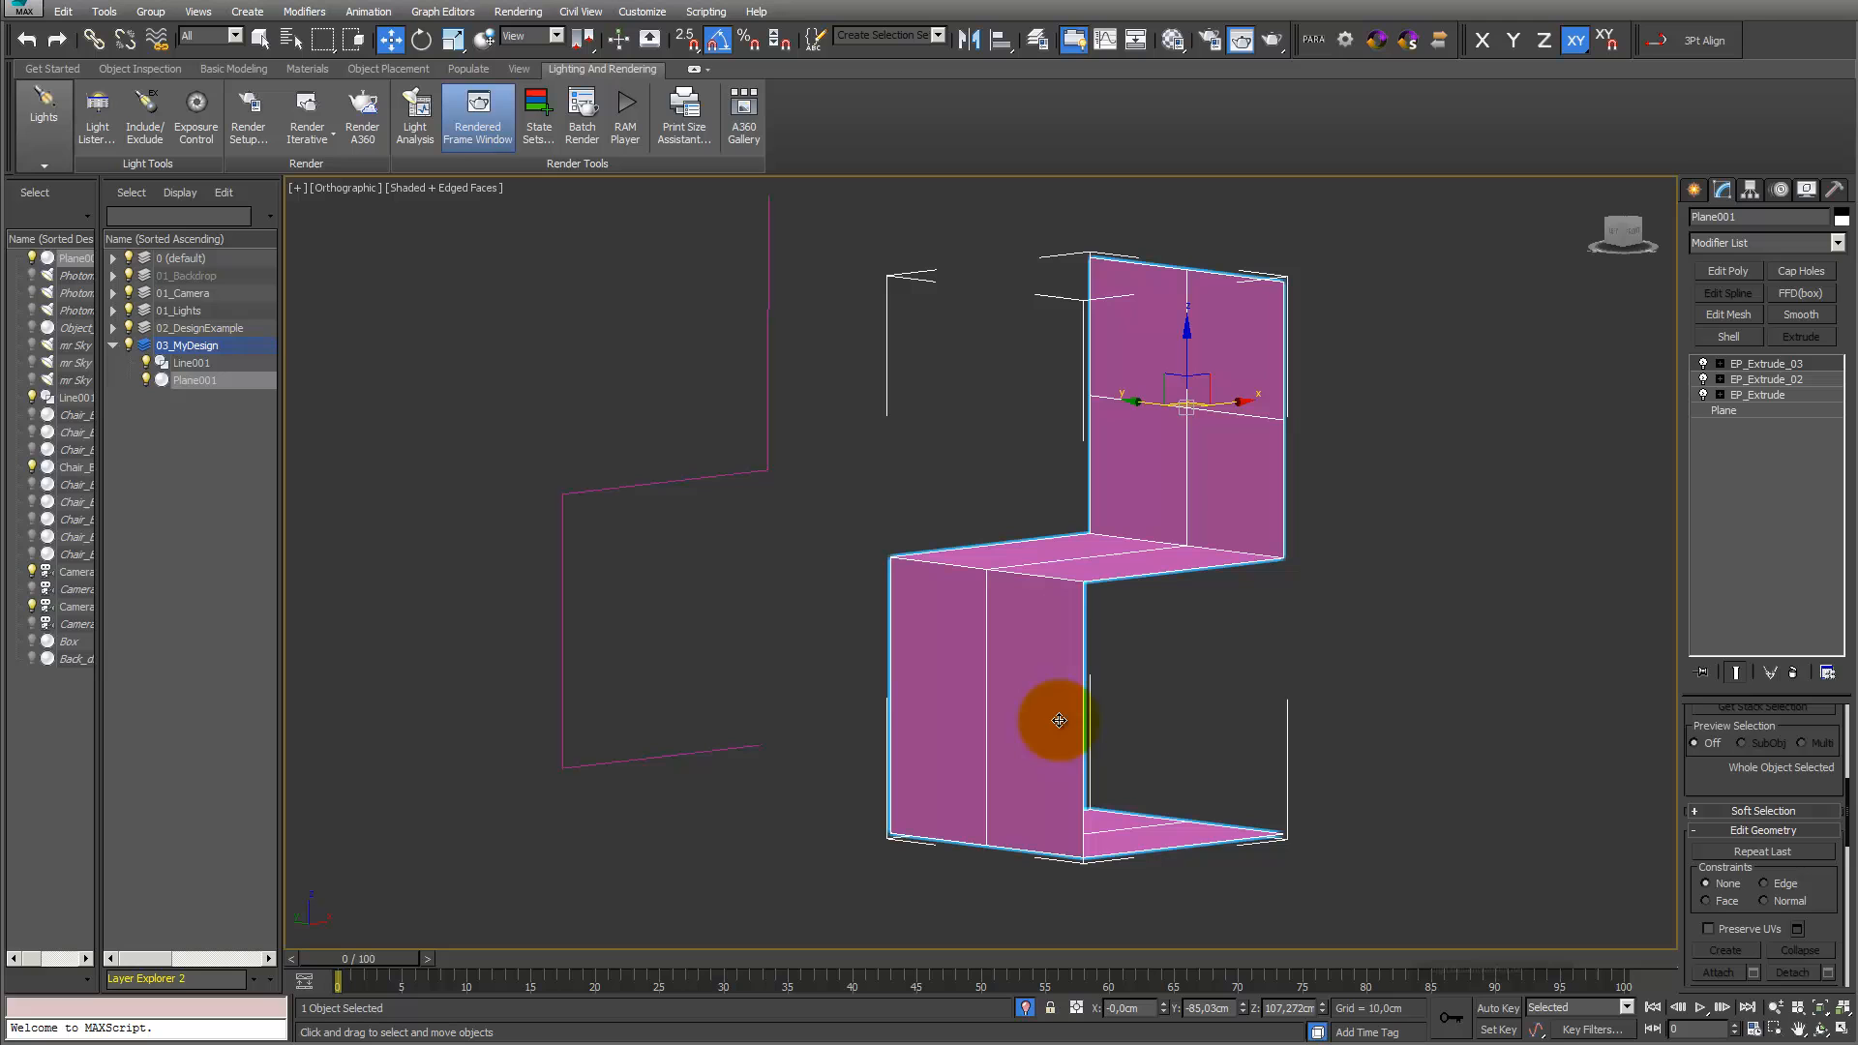
click(1703, 365)
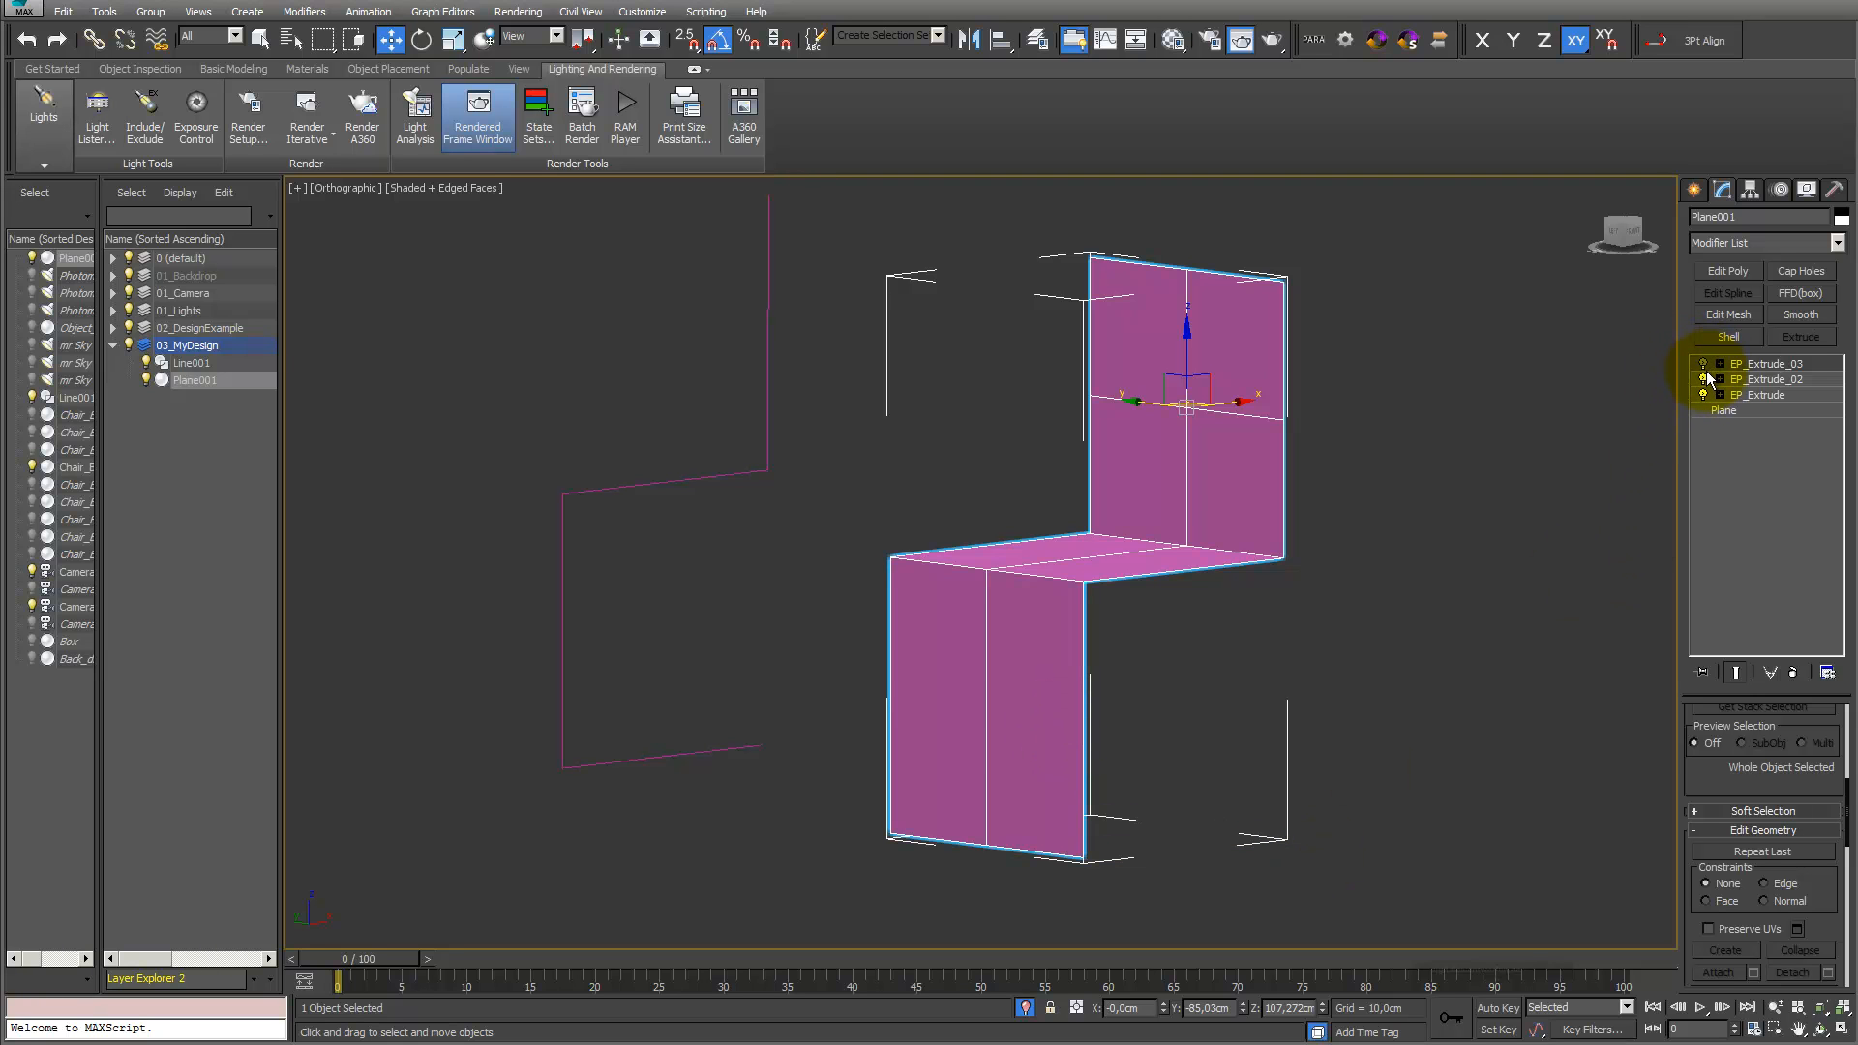
click(1708, 377)
click(1705, 395)
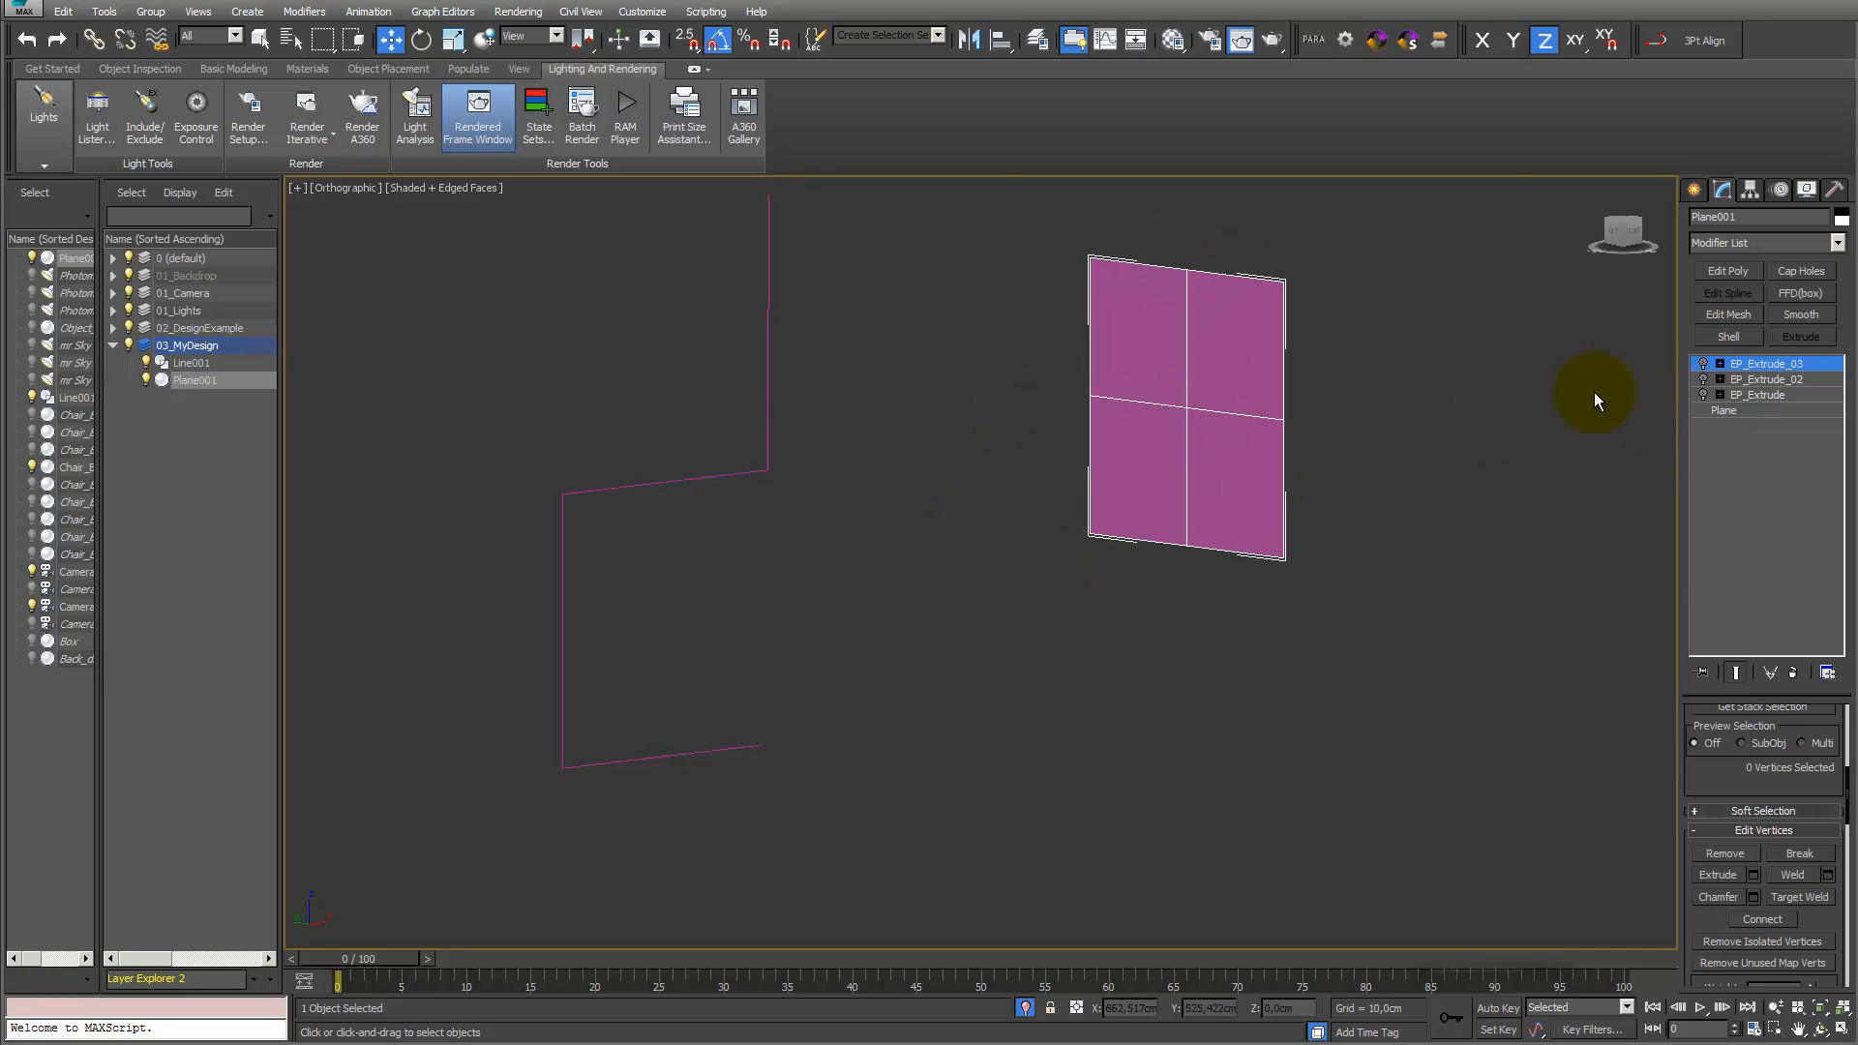
click(1704, 395)
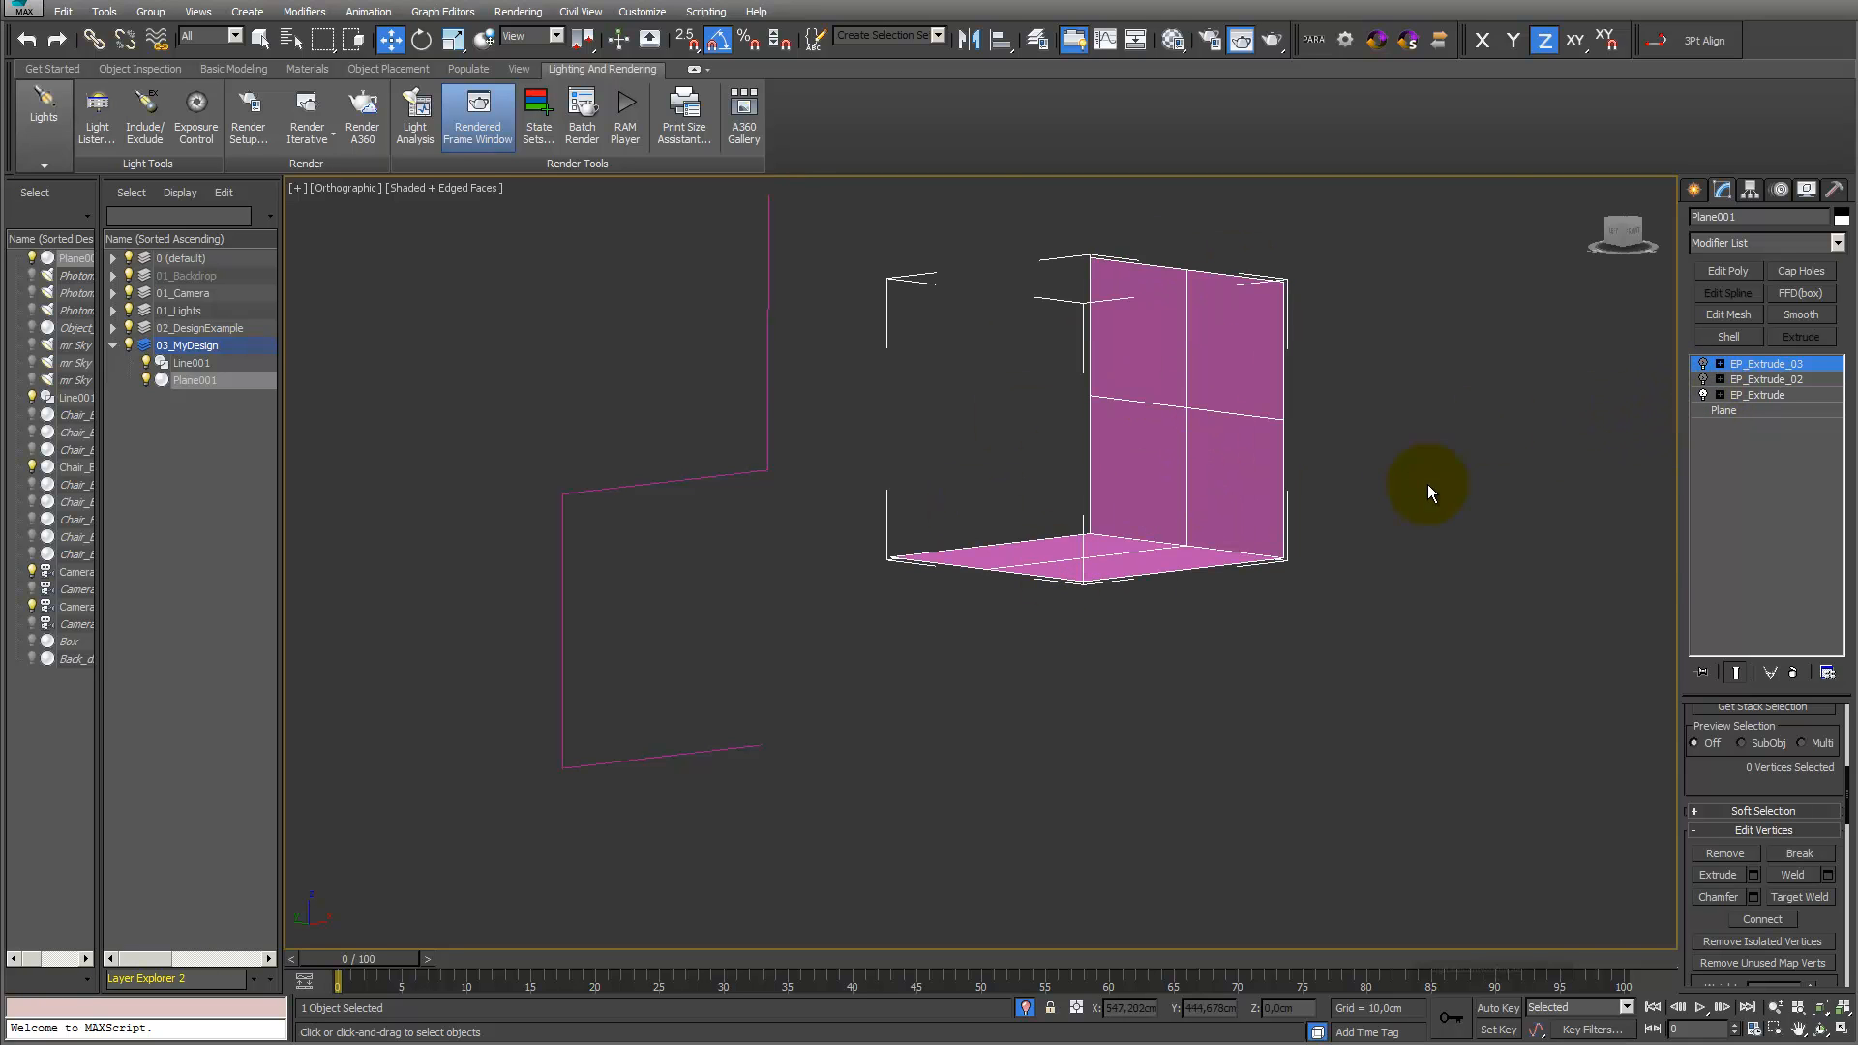
click(1703, 380)
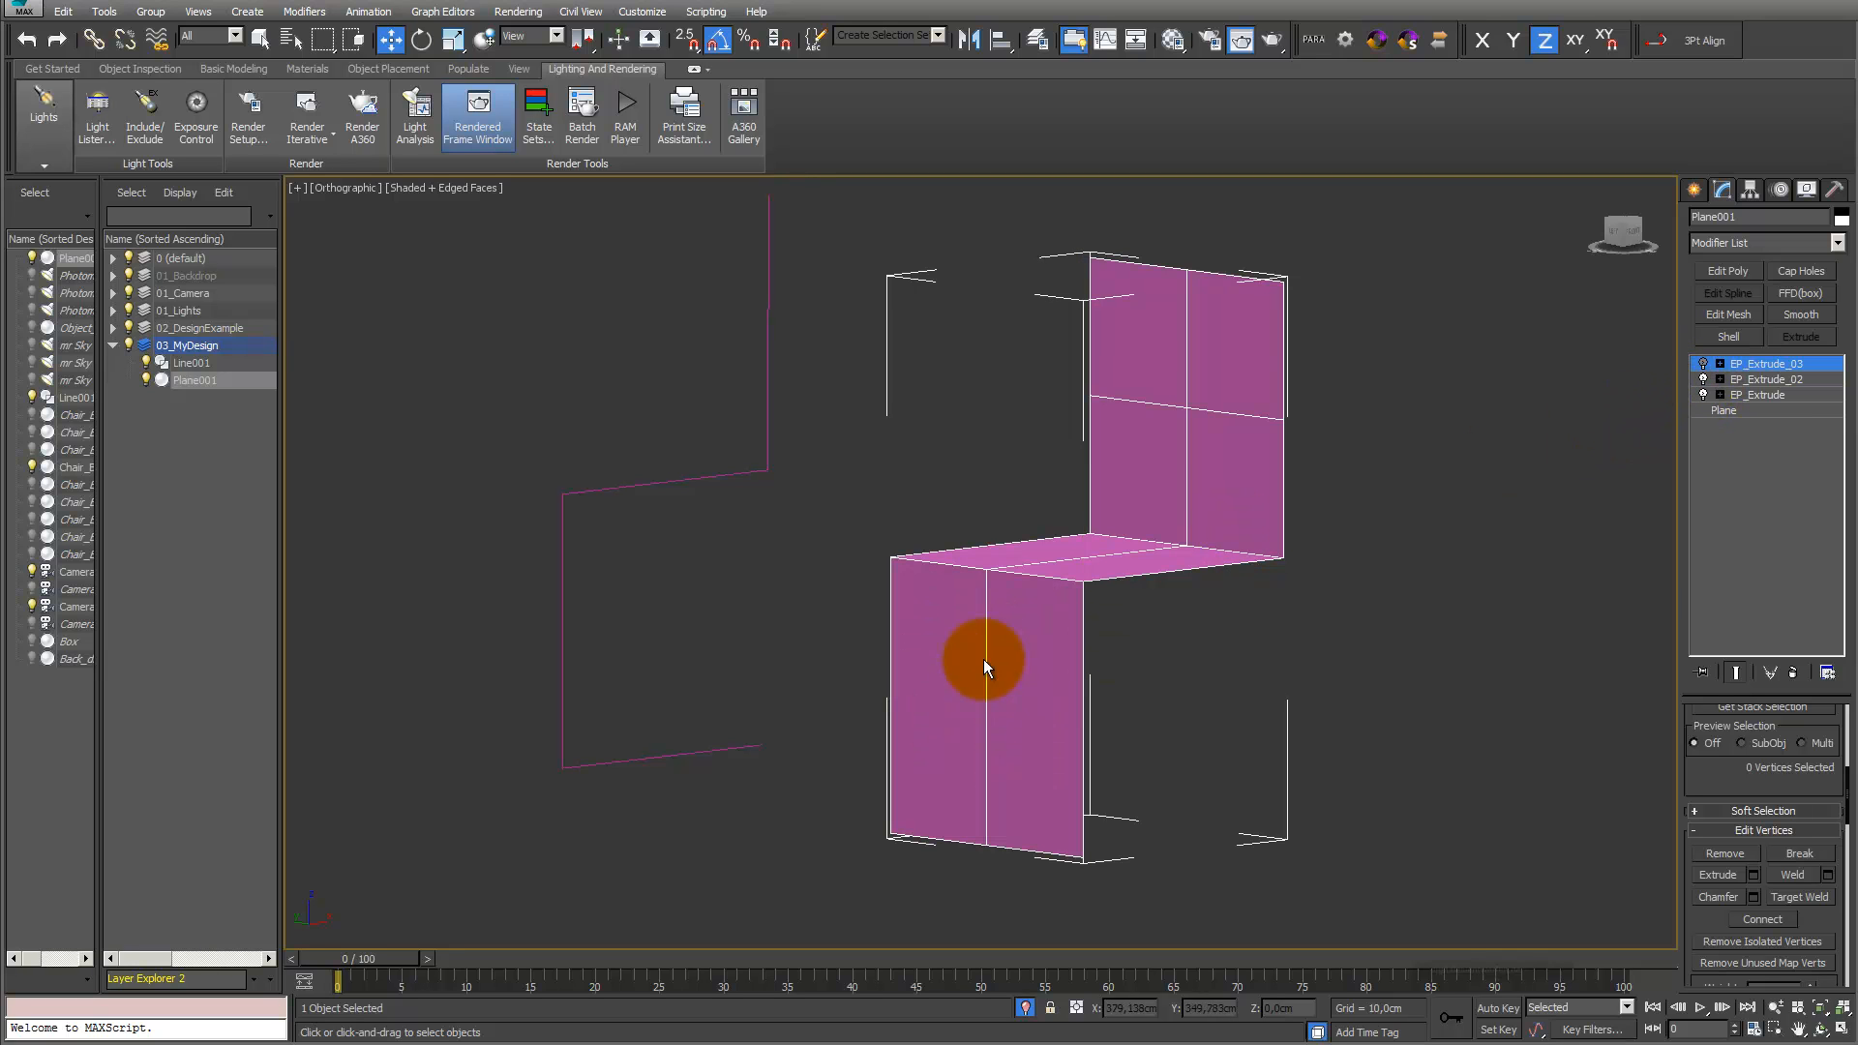
click(1703, 363)
Set the Extrude Edges height in EP_Extrude_03 to about -41.9 cm to lengthen the base panel, and leave sub-object editing
drag(1714, 772, 1714, 865)
click(1732, 793)
click(997, 573)
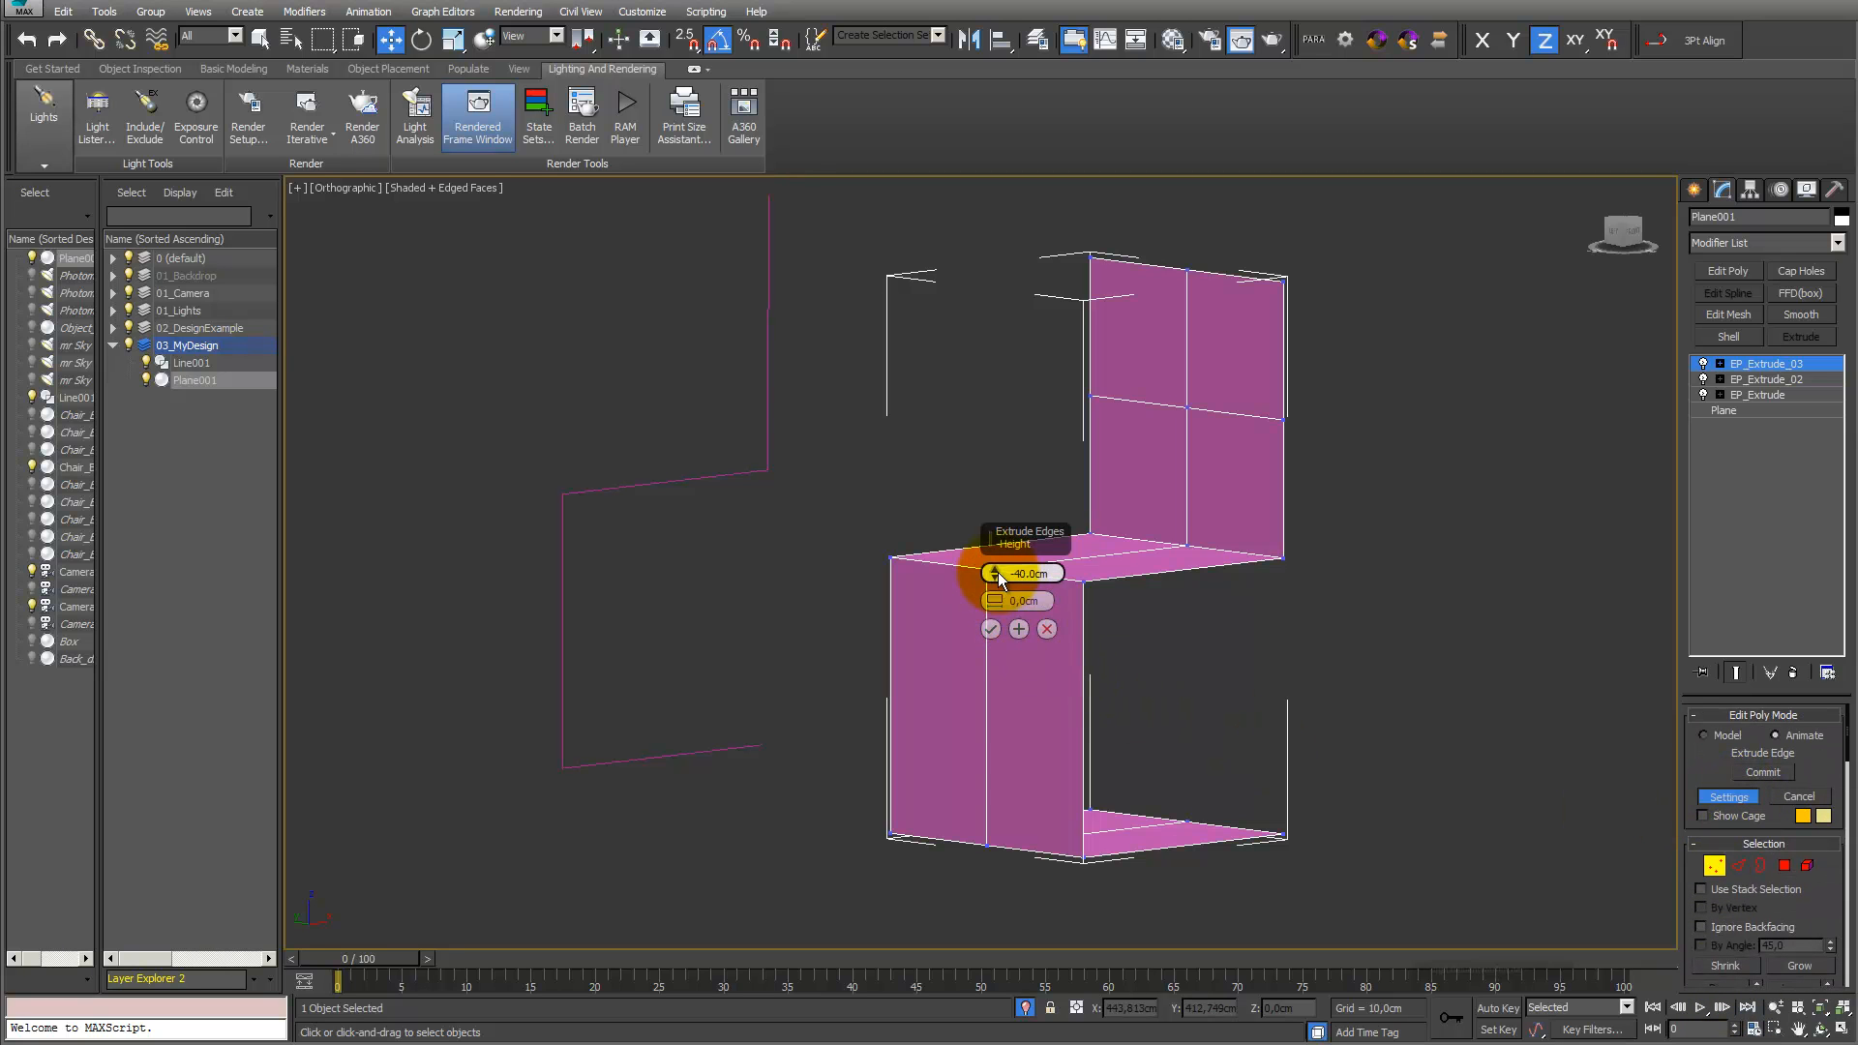
drag(997, 573, 995, 619)
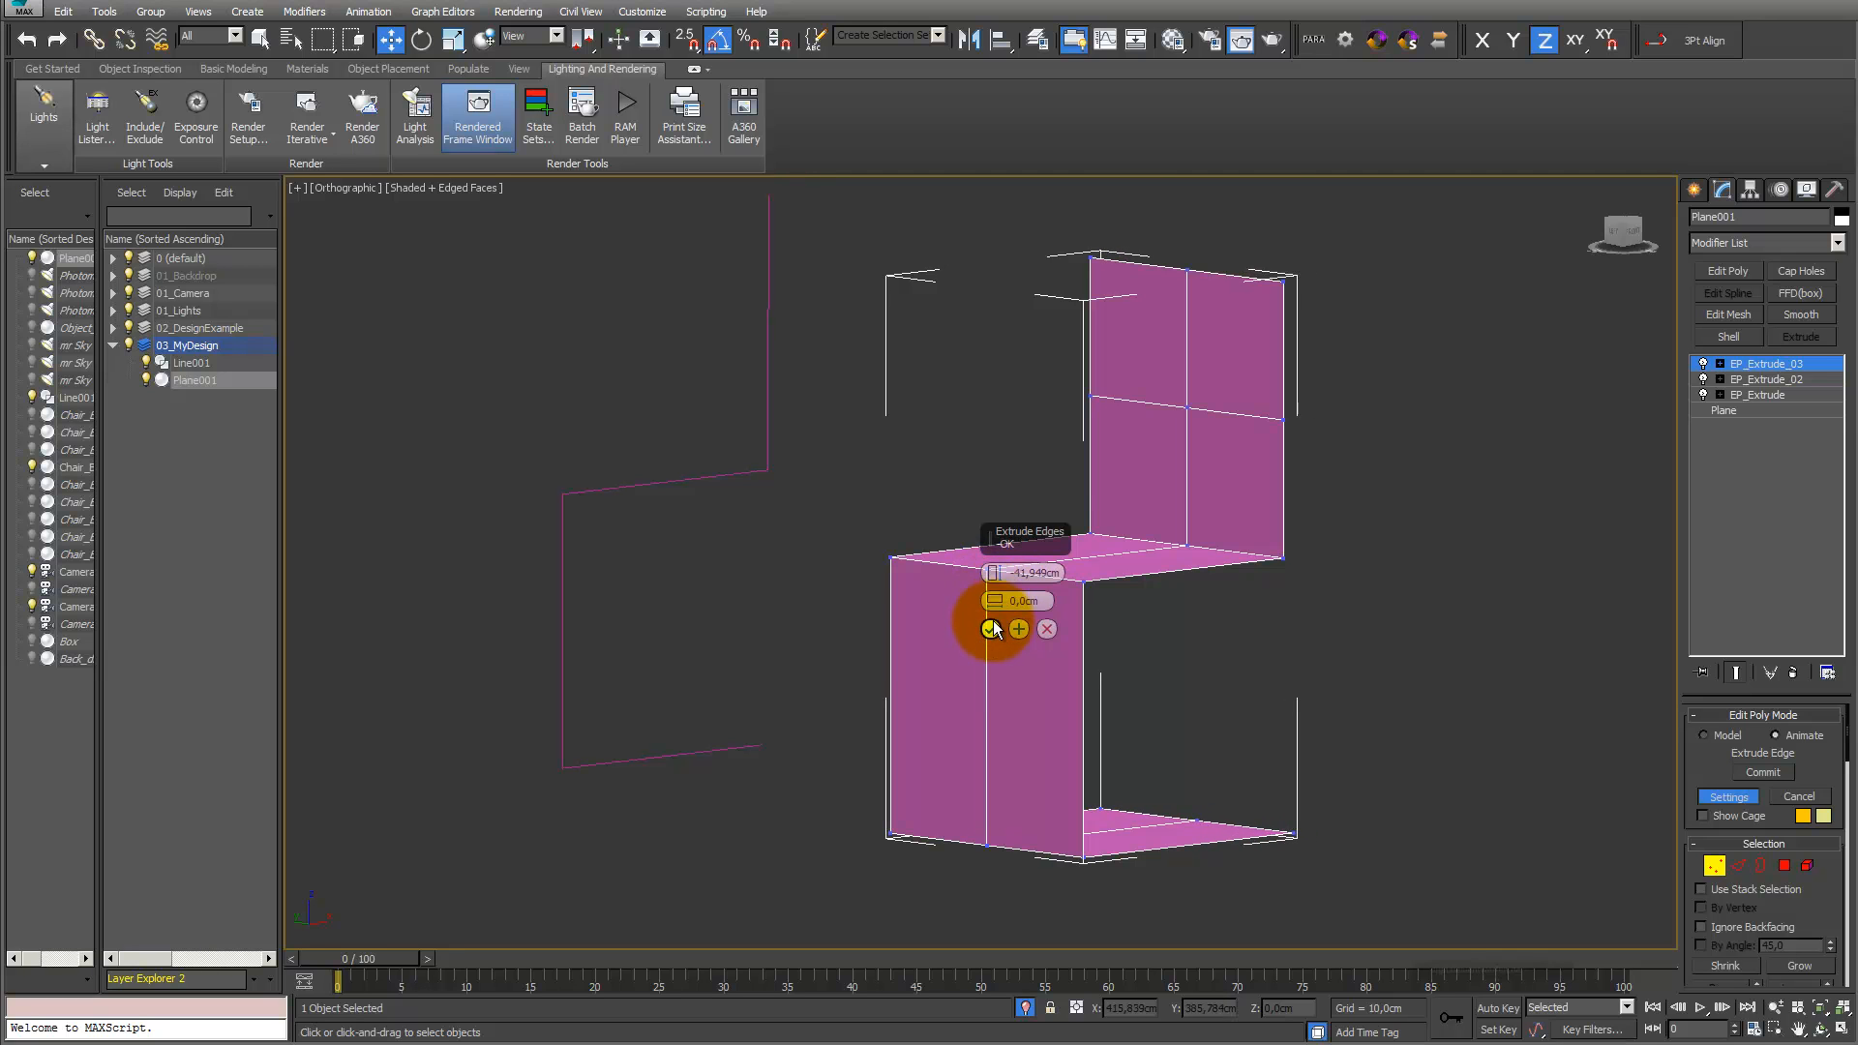
click(990, 629)
click(1761, 365)
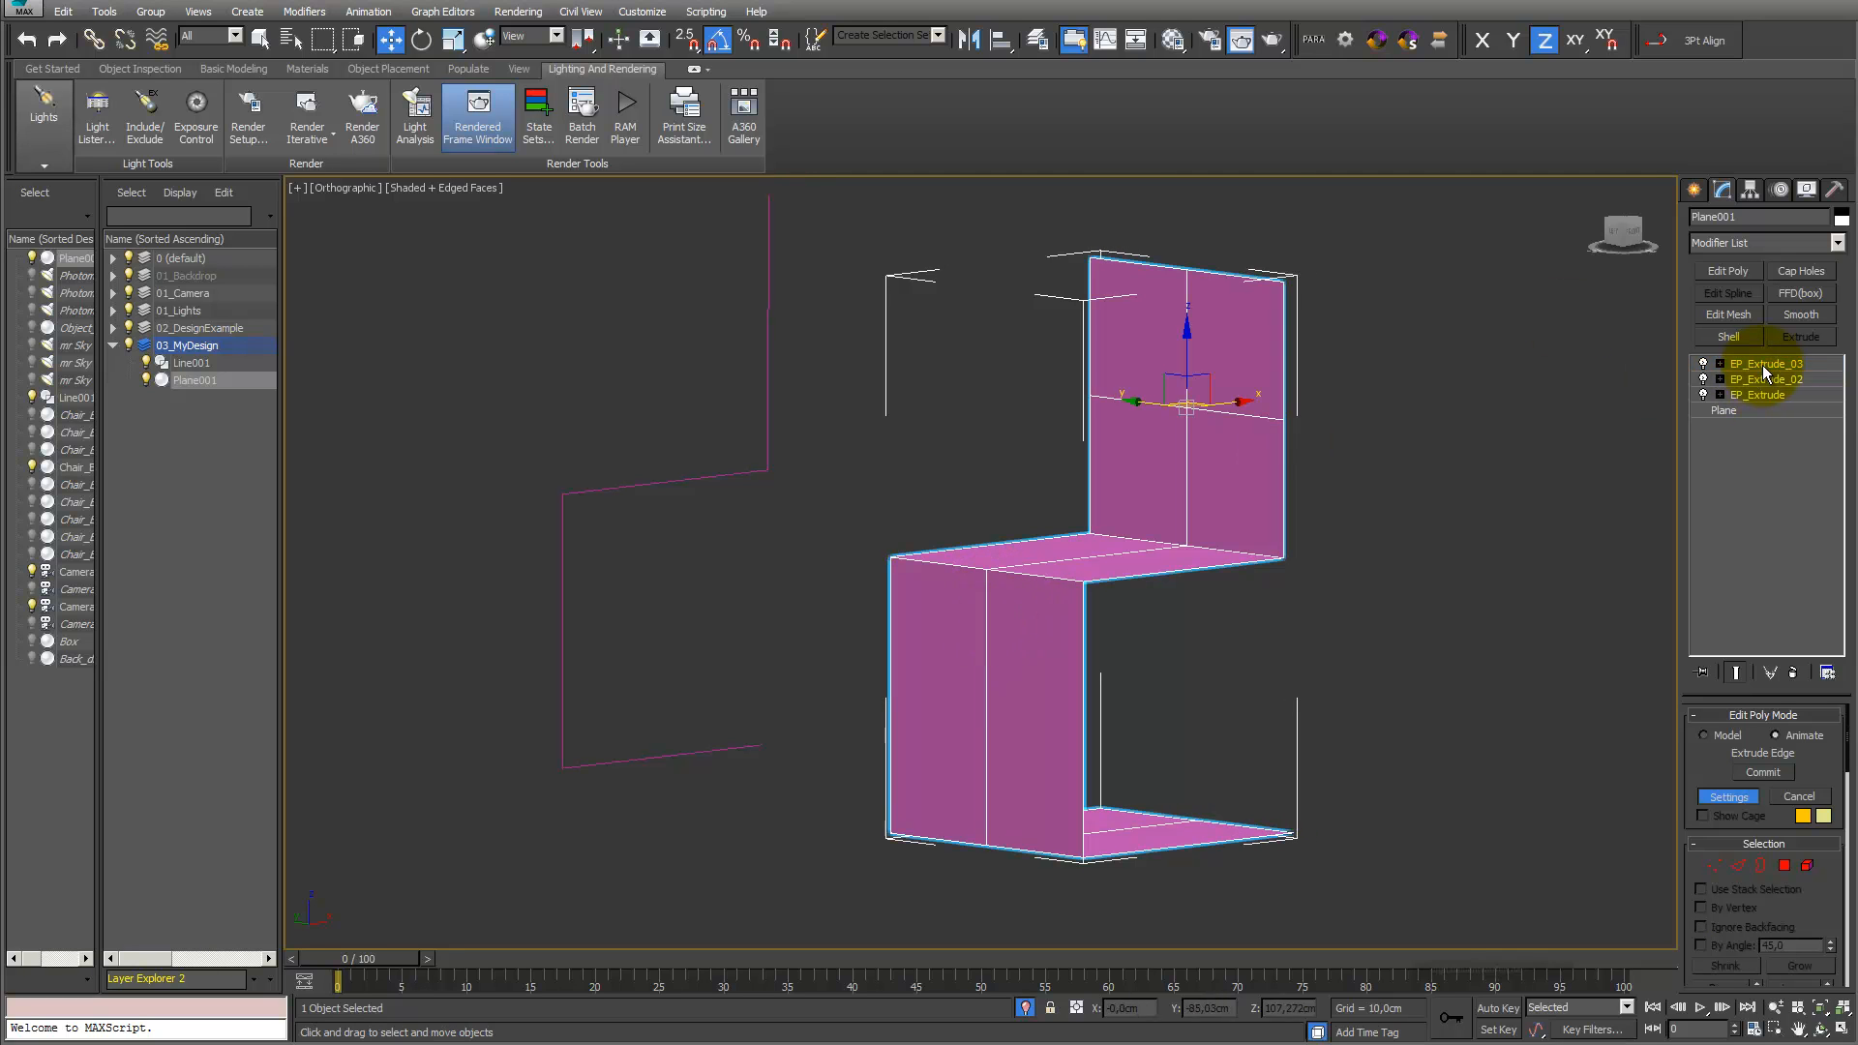
Select the line-based chair profile, enable its Extrude modifier, and display that modifier's parameters
click(741, 470)
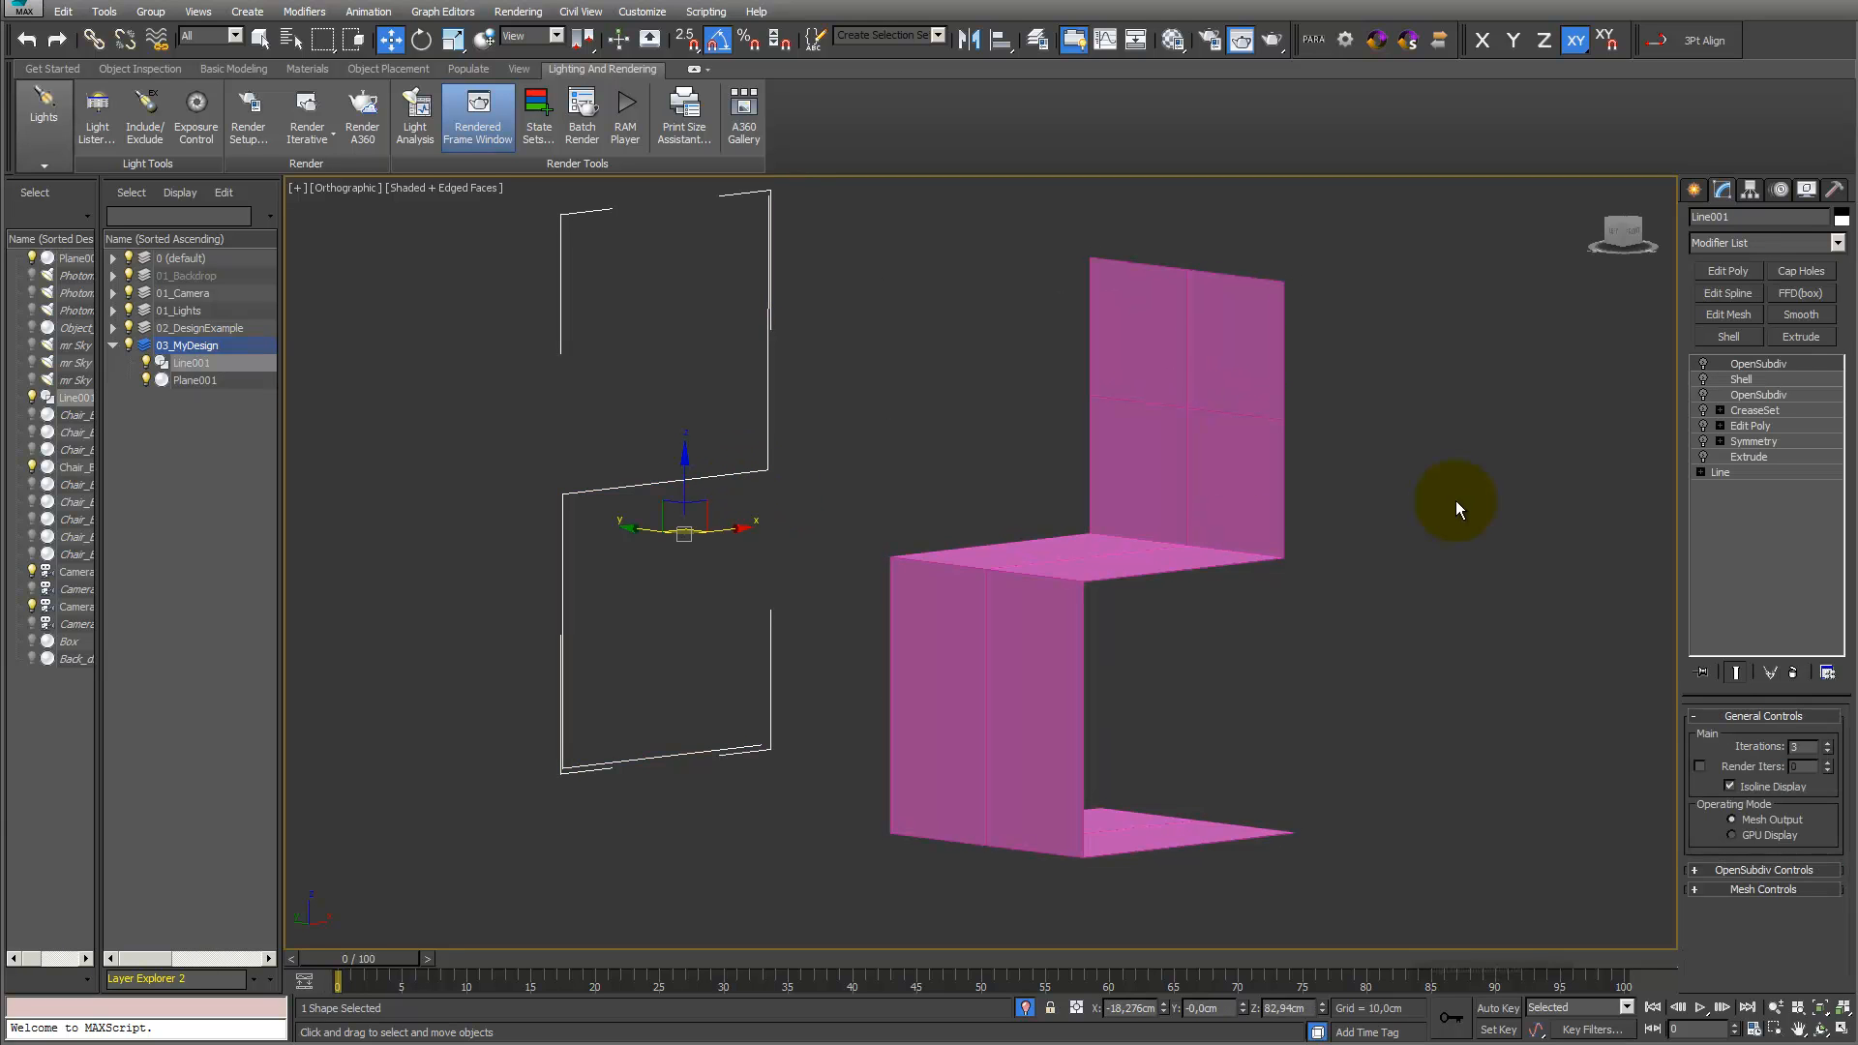
click(1703, 456)
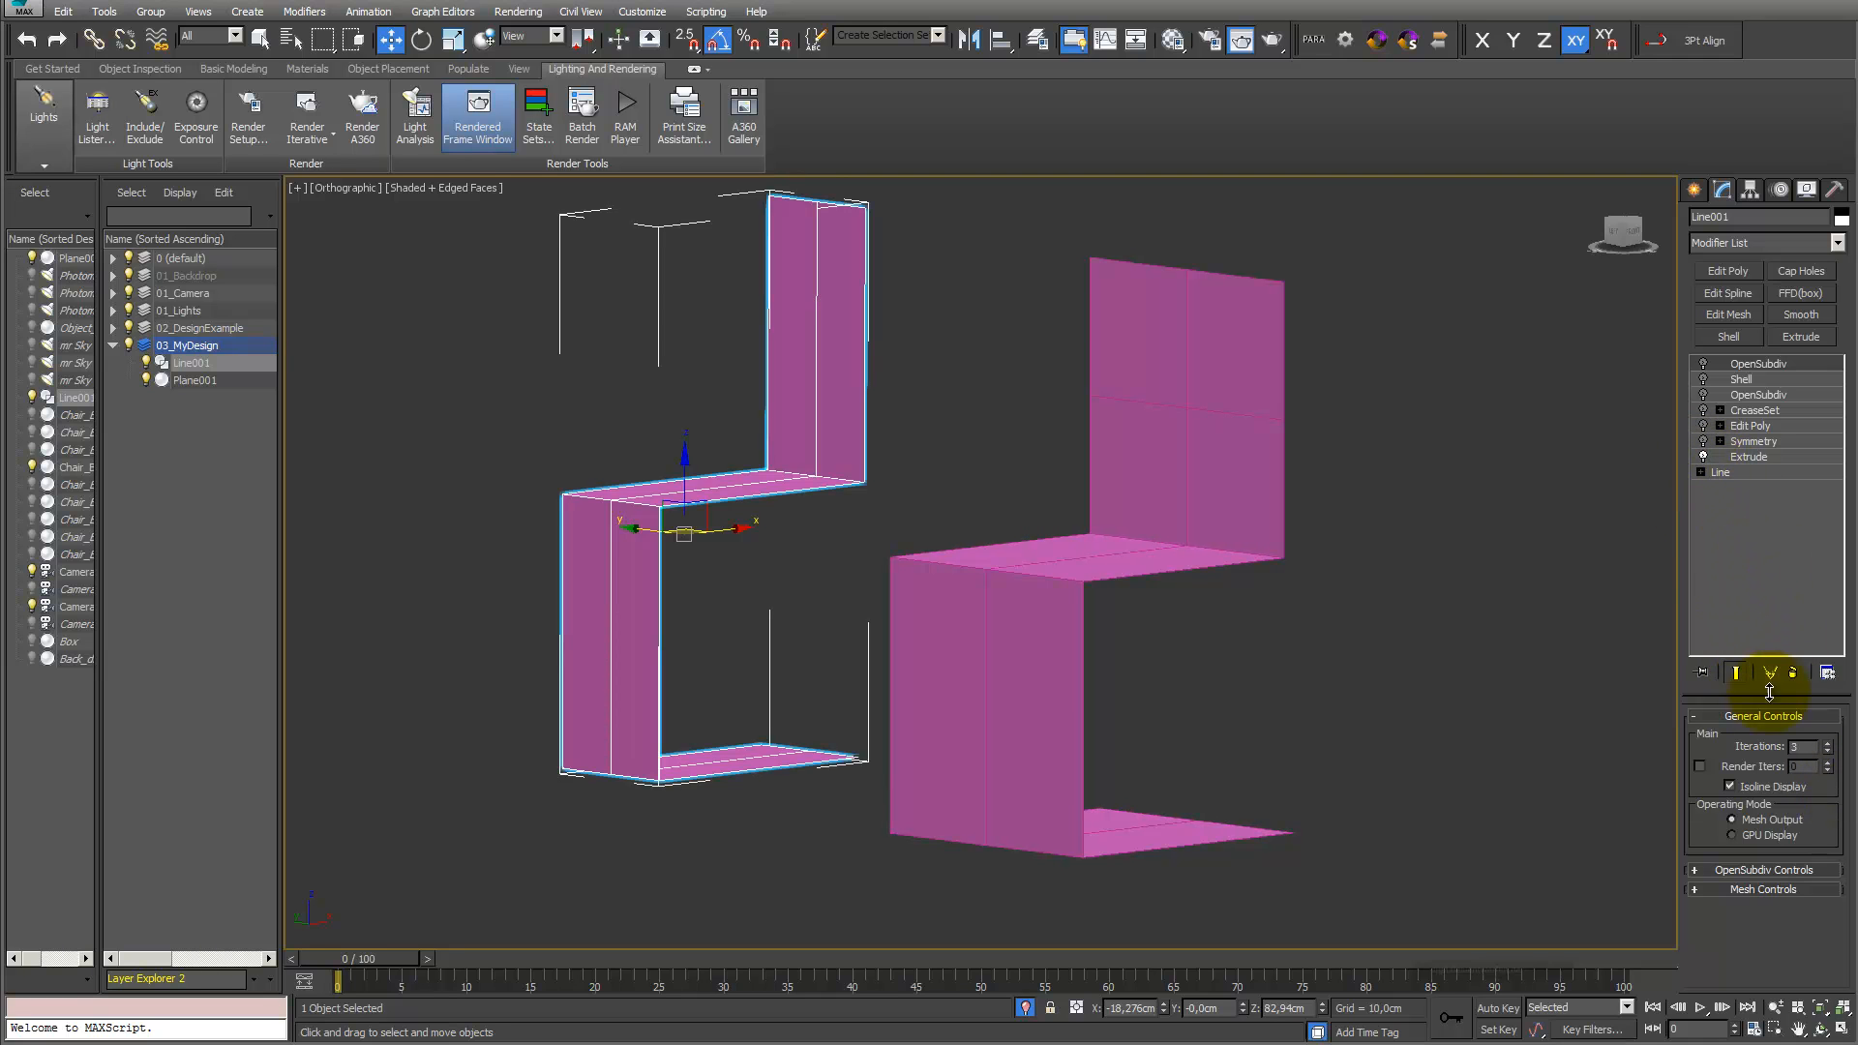
click(1746, 456)
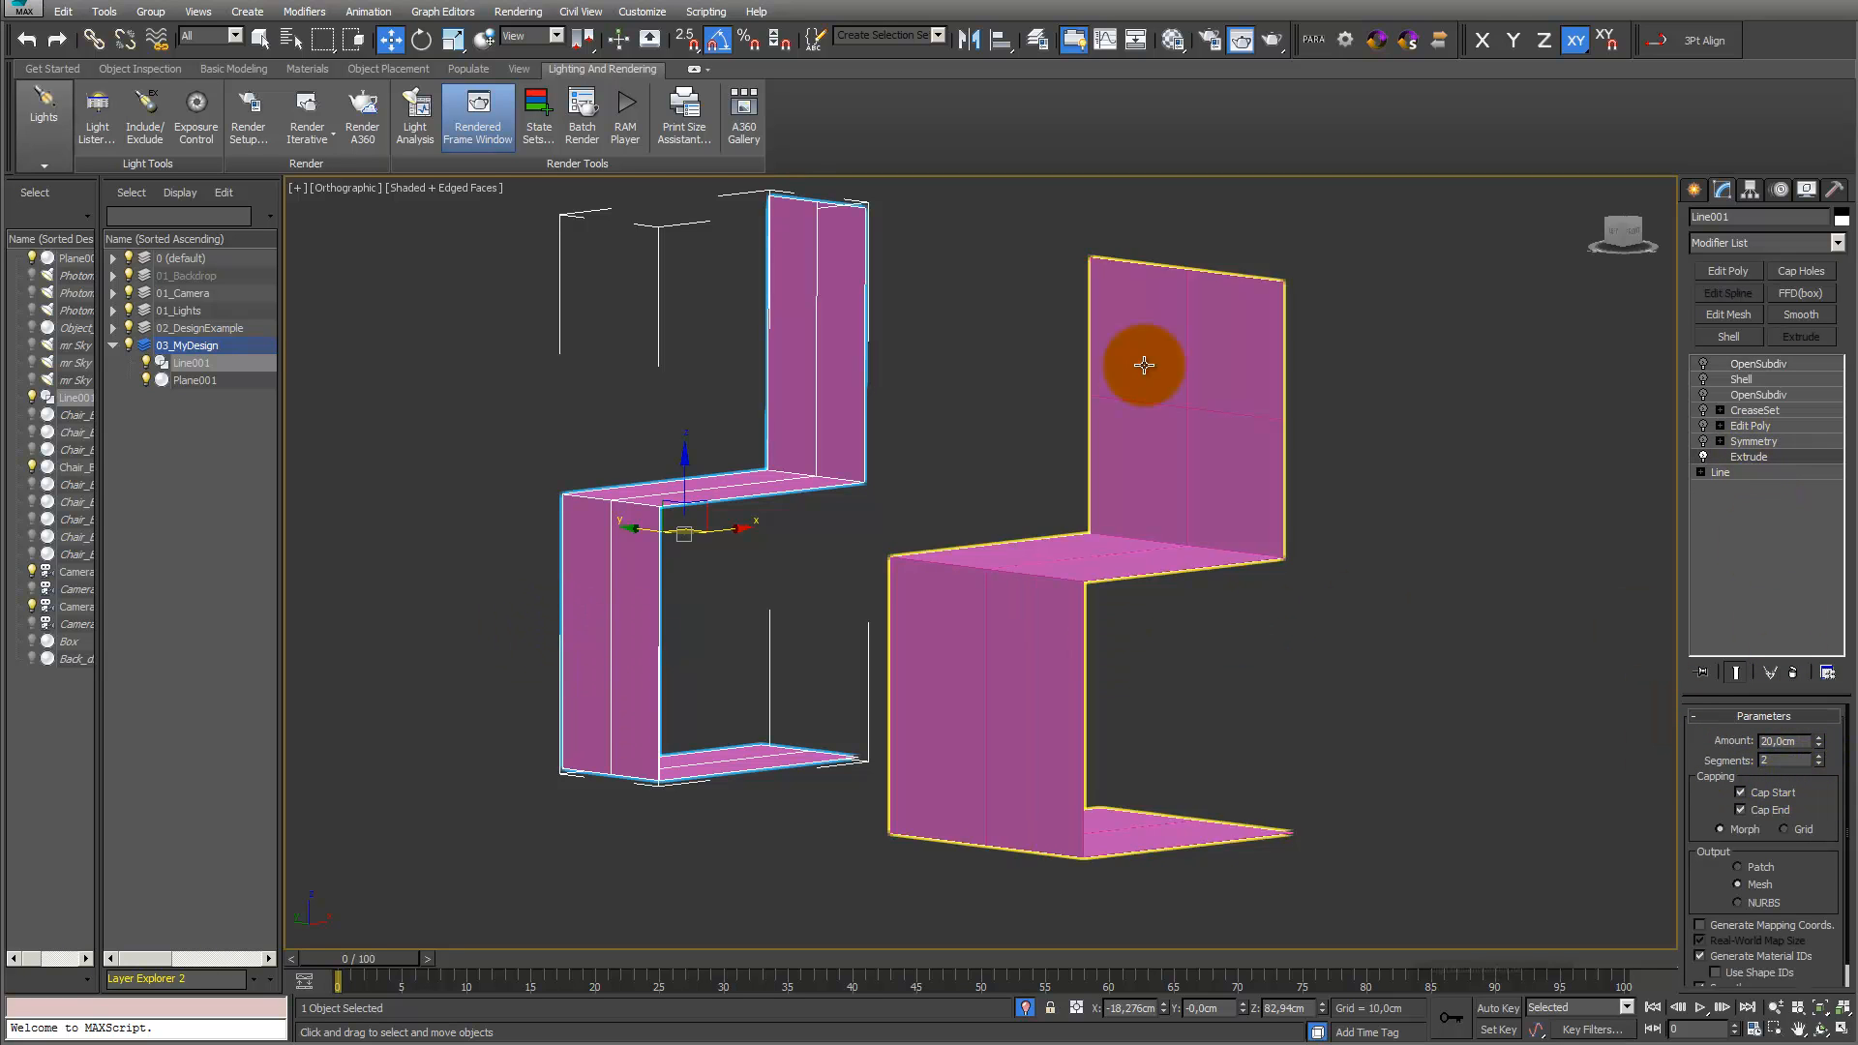
Enable the Symmetry and Edit Poly modifiers on the line-based chair to mirror the strip and apply its shaped back and seat
click(1703, 442)
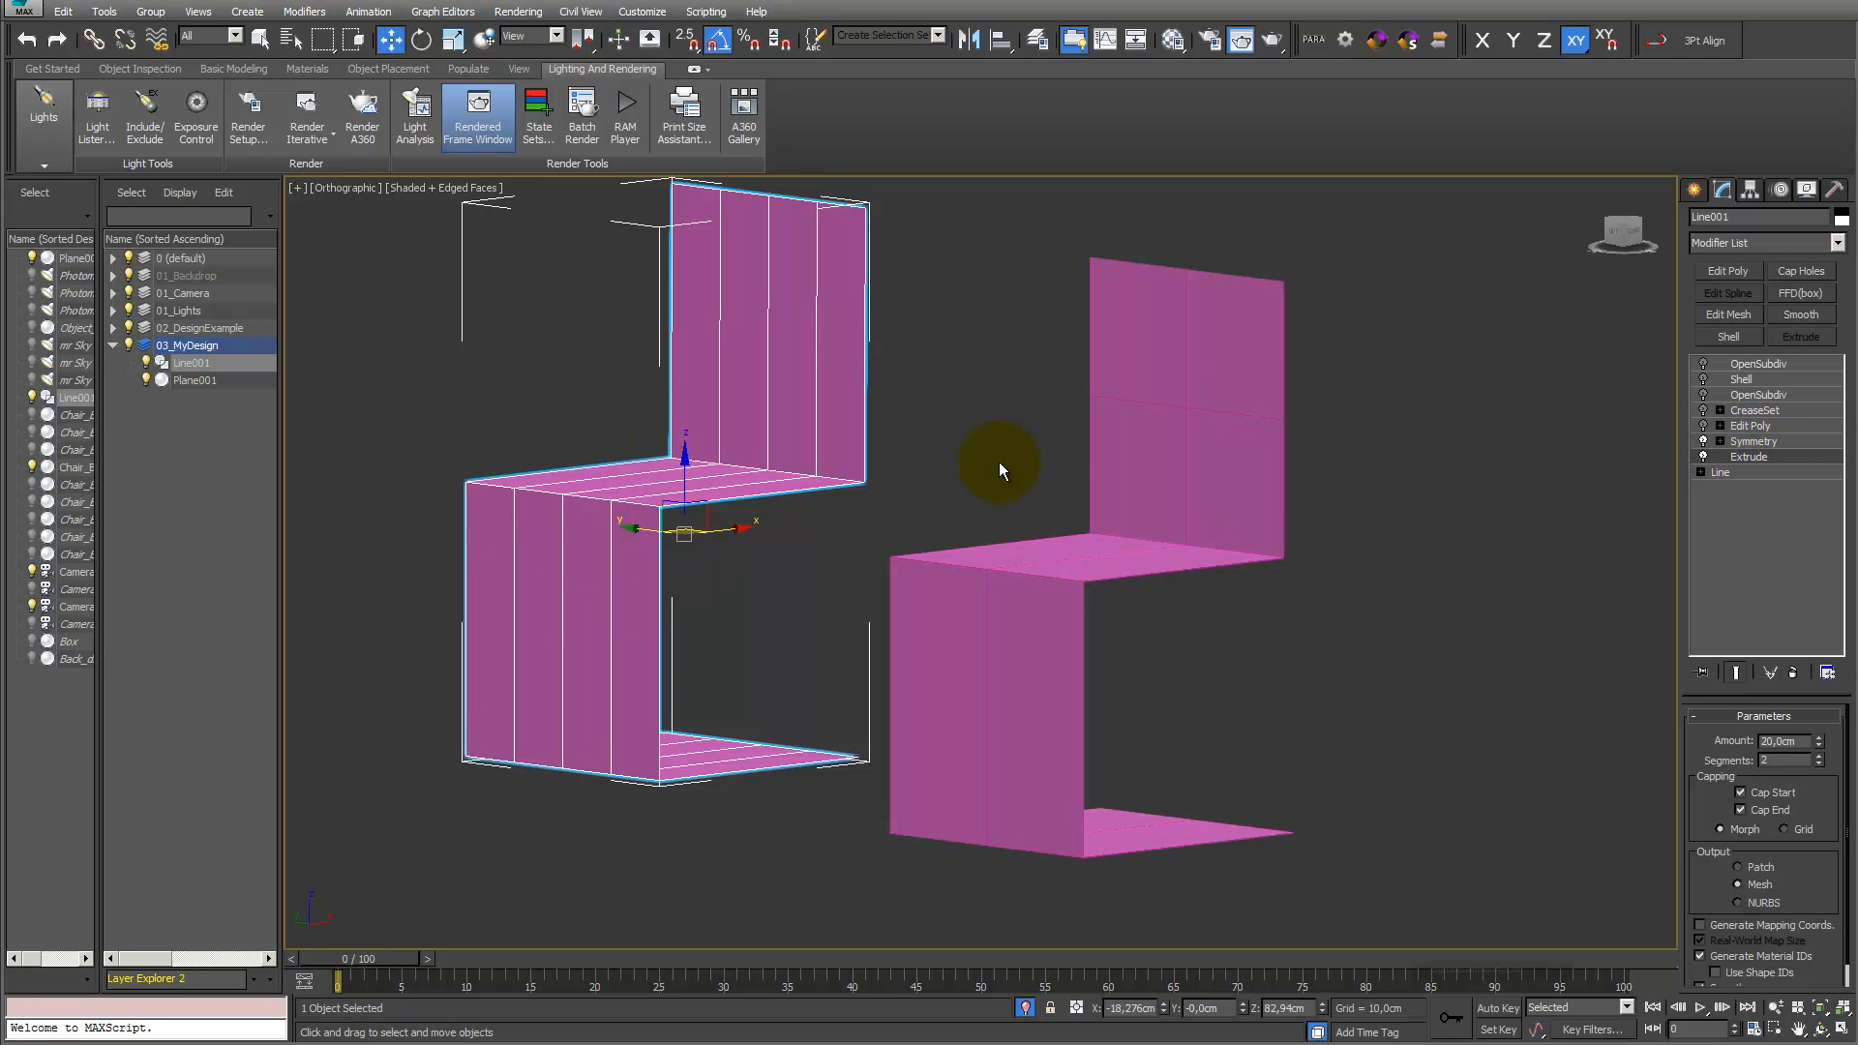
click(1704, 426)
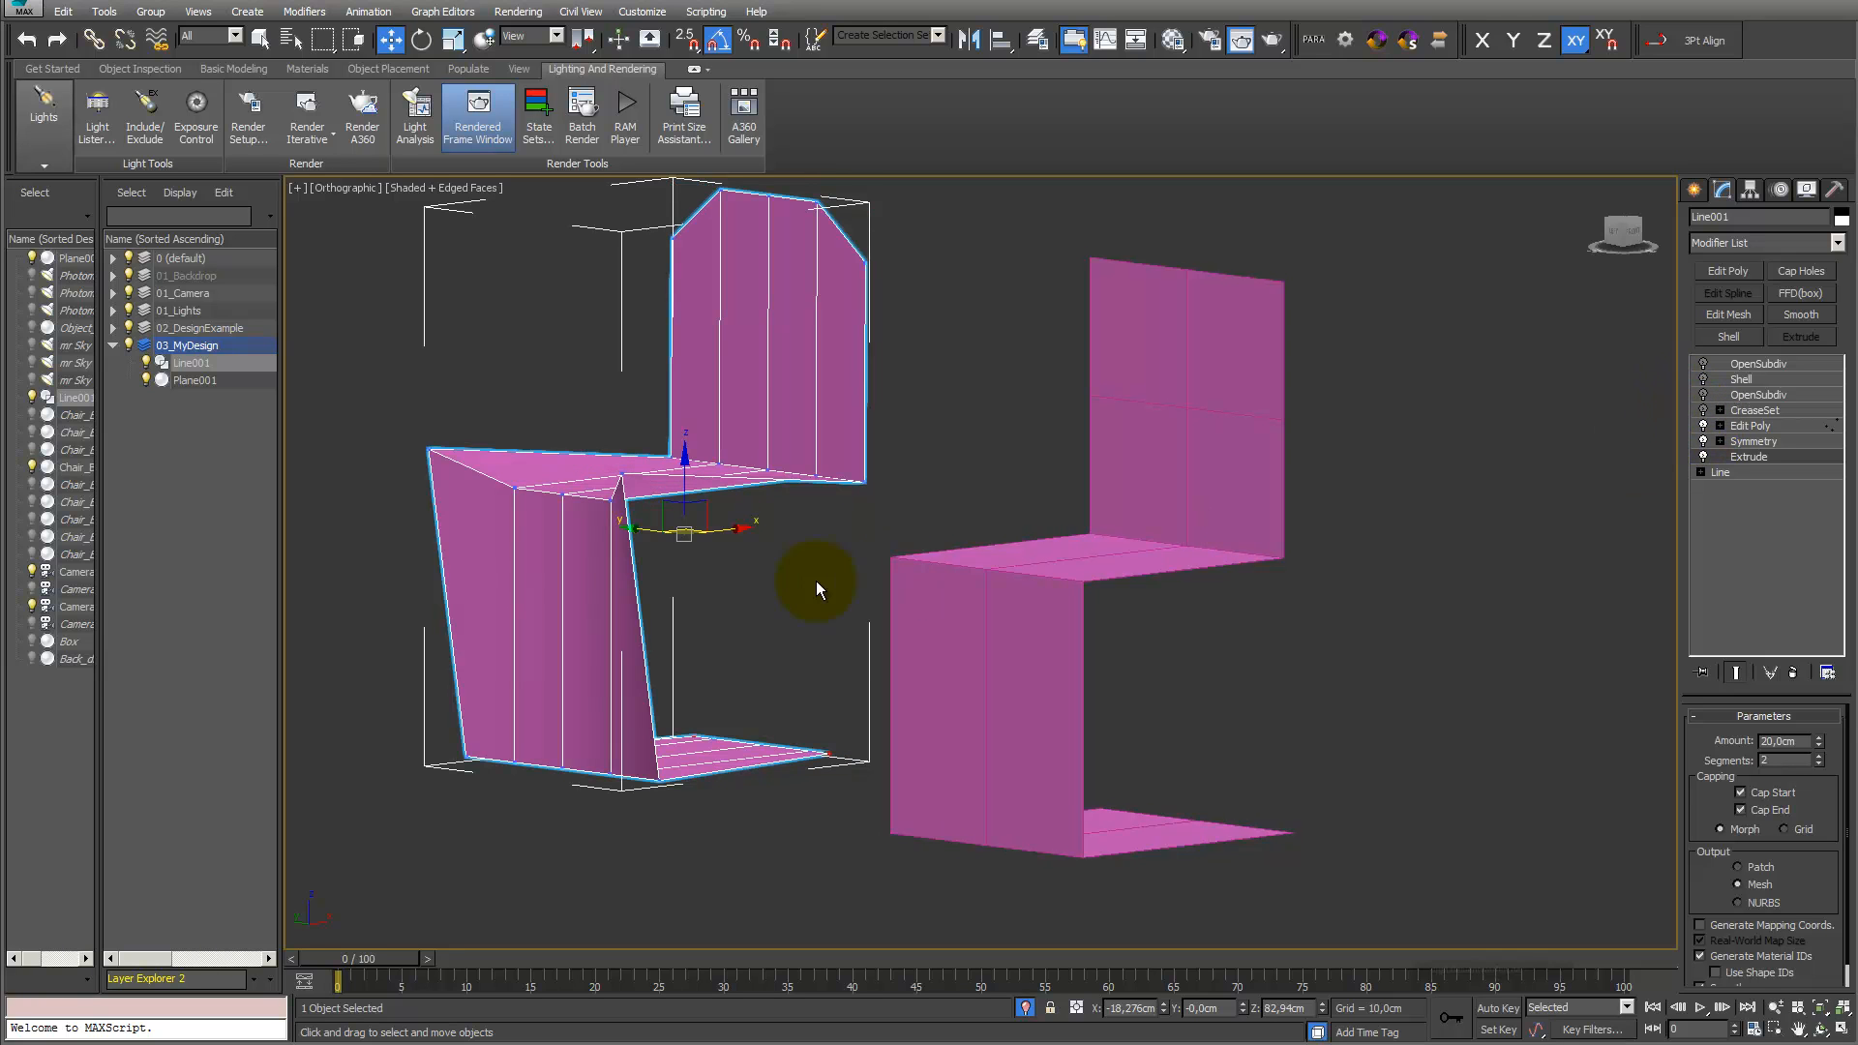
click(1821, 1029)
drag(846, 676, 718, 535)
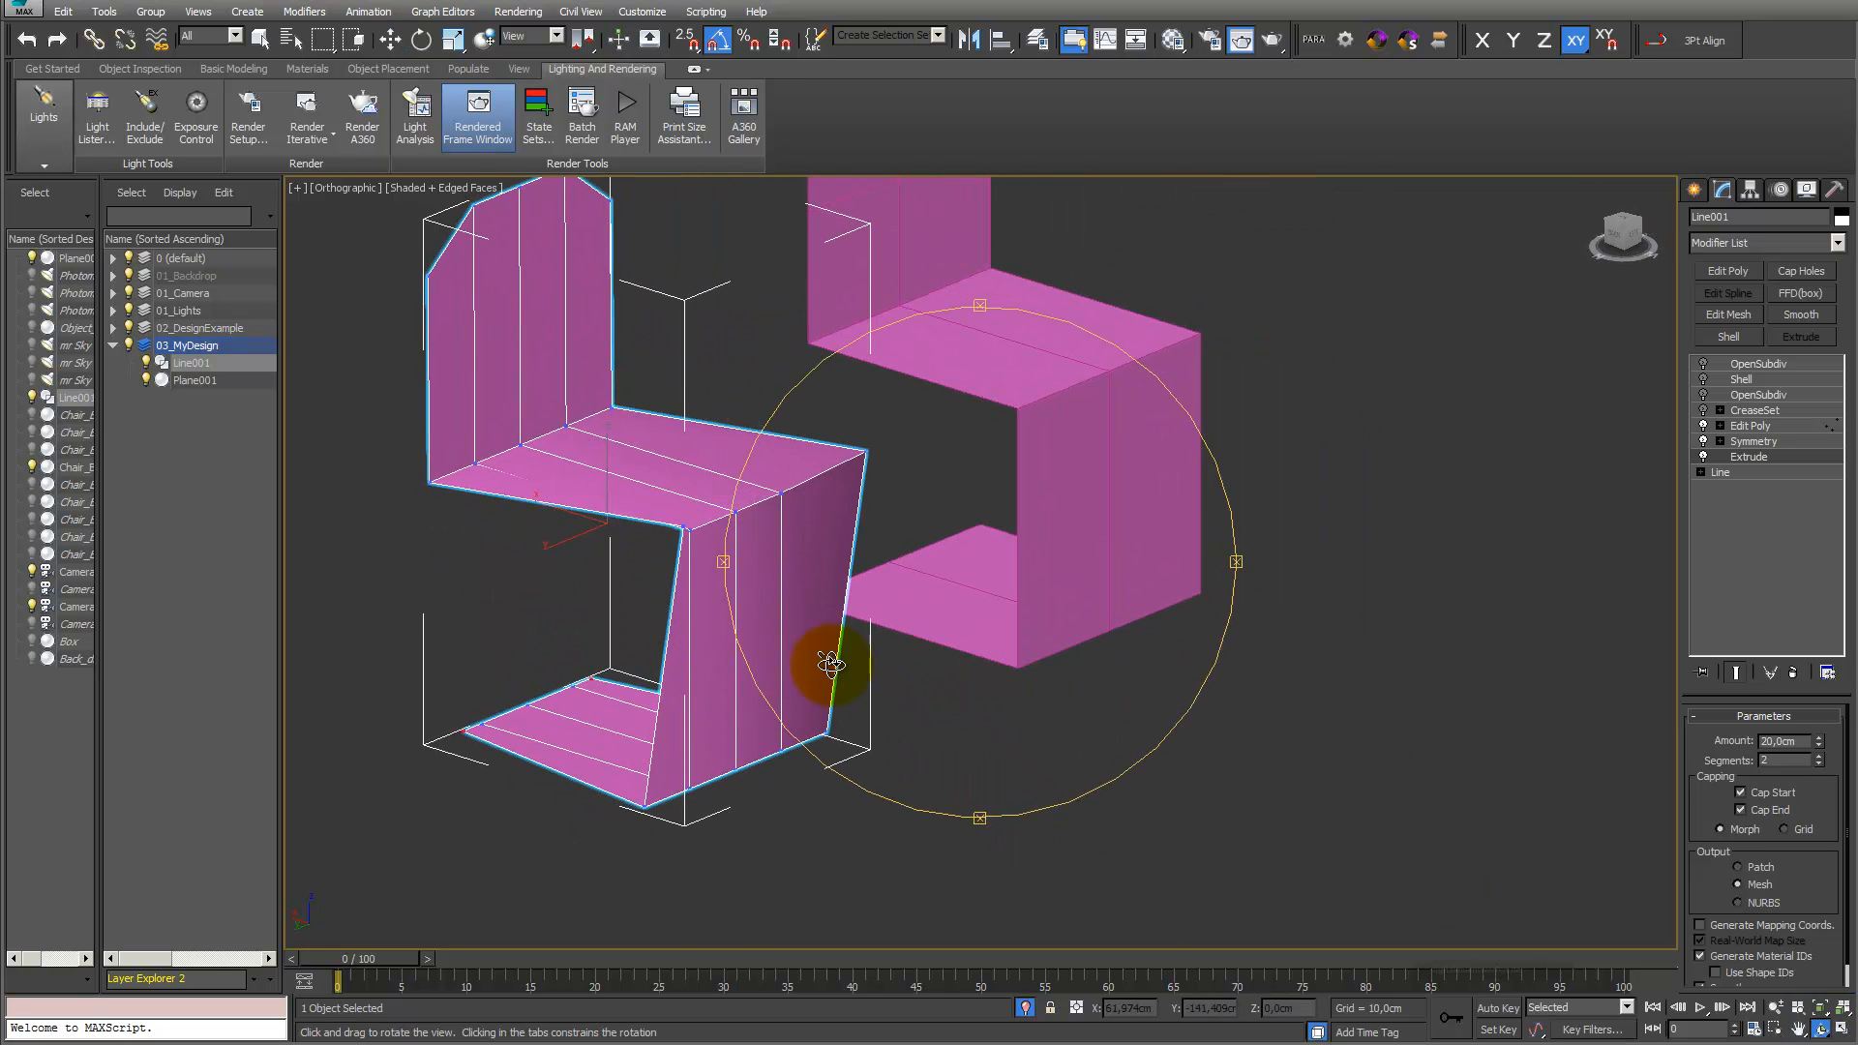
drag(833, 664, 862, 658)
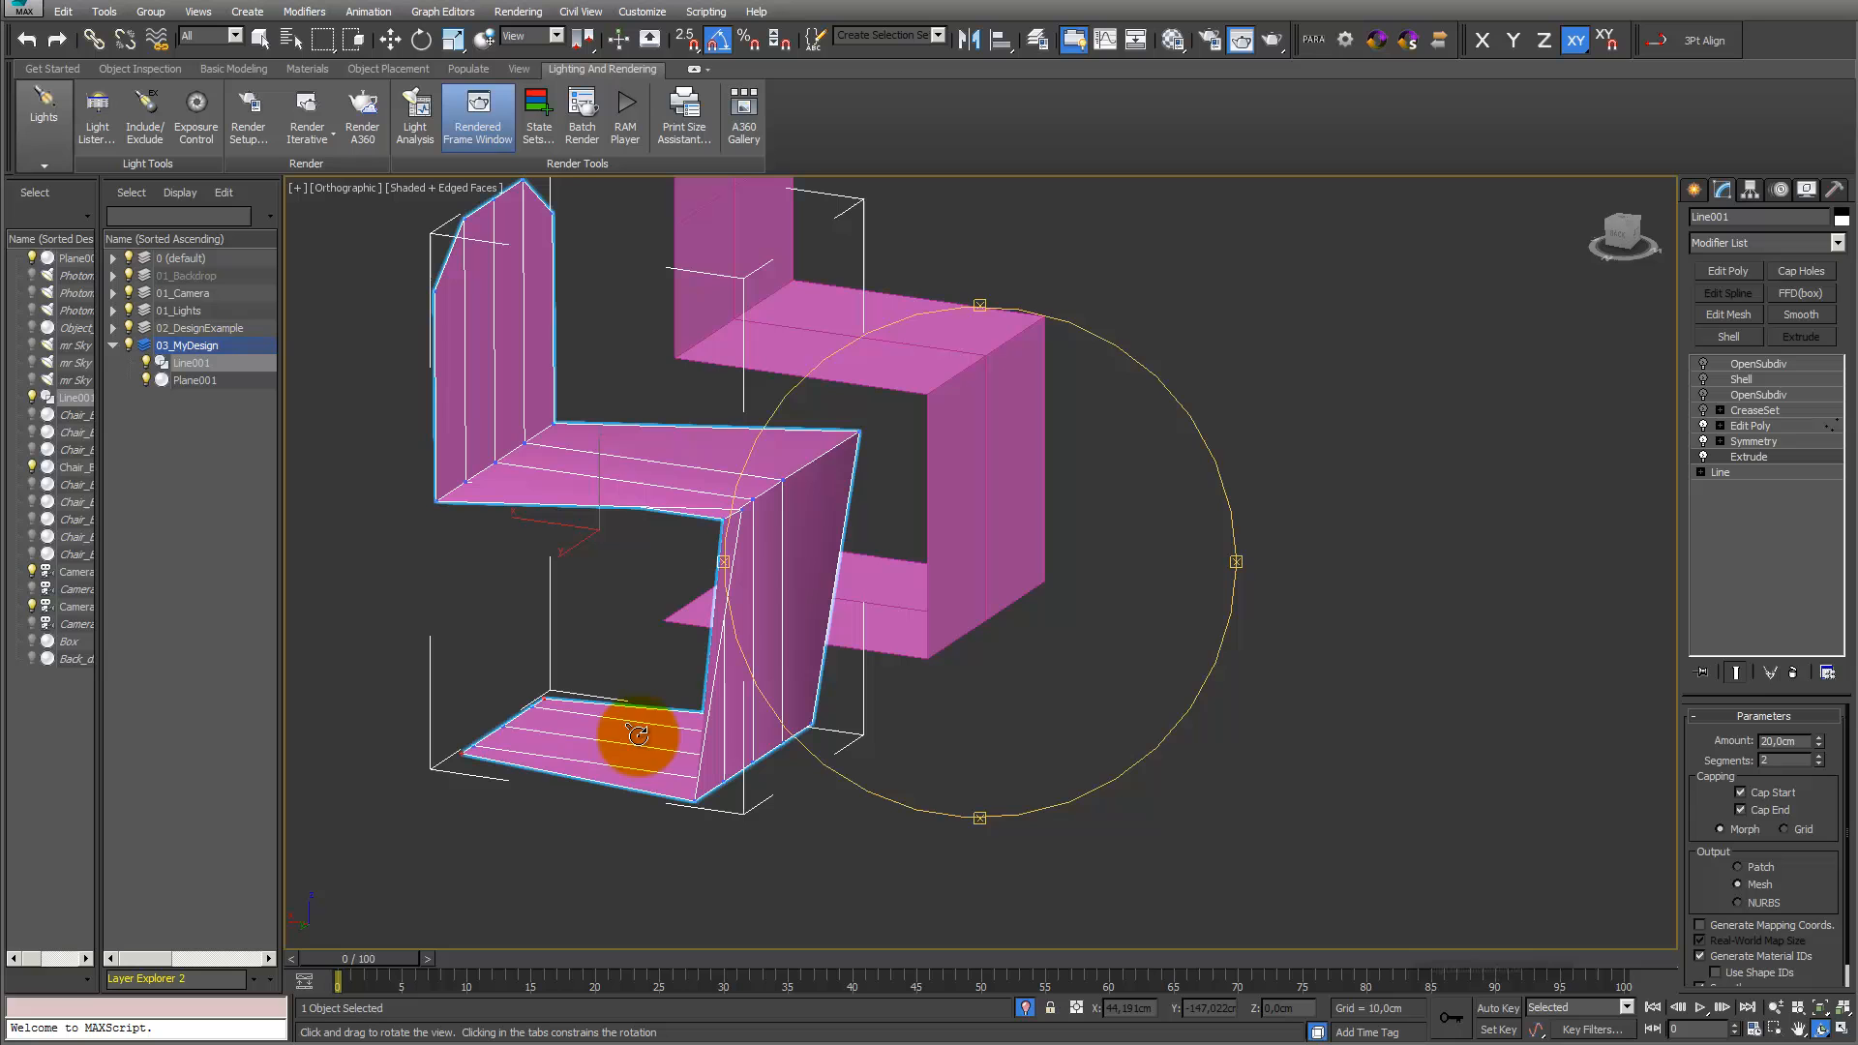
Uniformly scale the line-based chair to about 104.8%, and slightly scale the vertices at the base's free end within Edit Poly
click(452, 38)
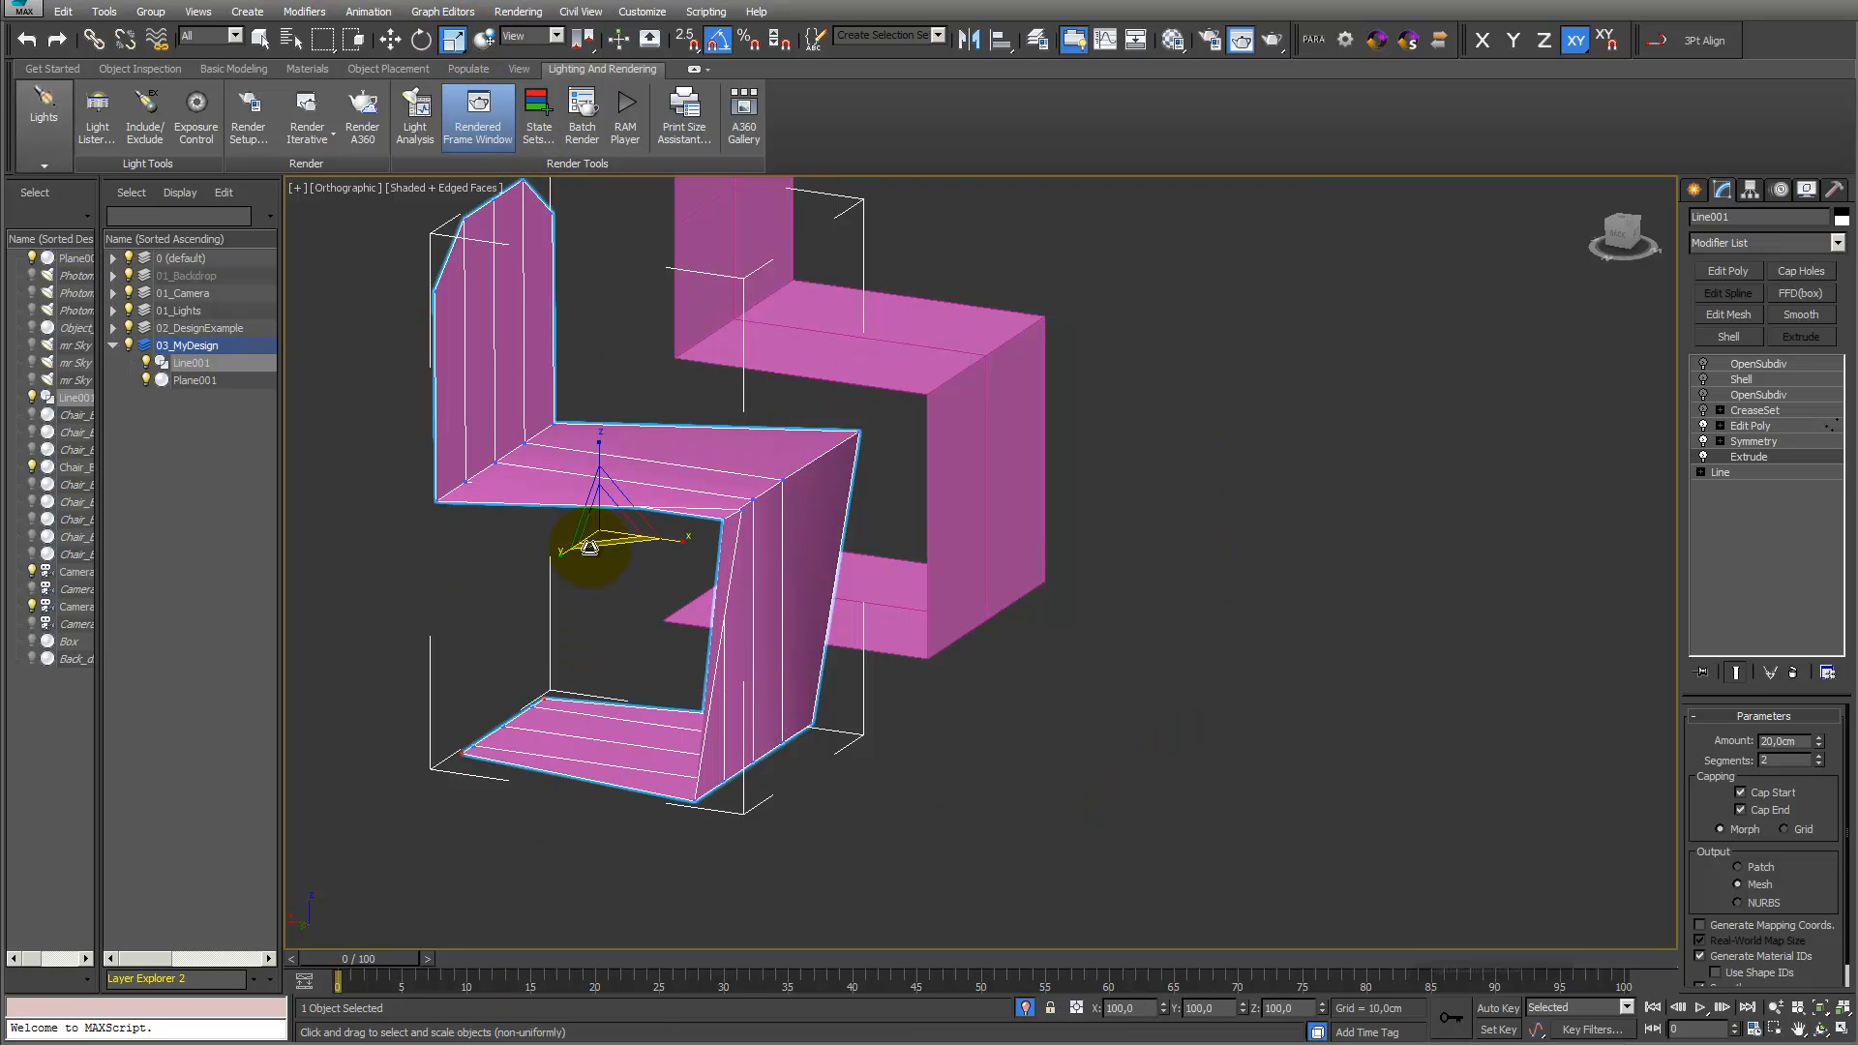
mouse_move(601, 519)
mouse_down()
mouse_move(605, 549)
mouse_move(600, 519)
mouse_up()
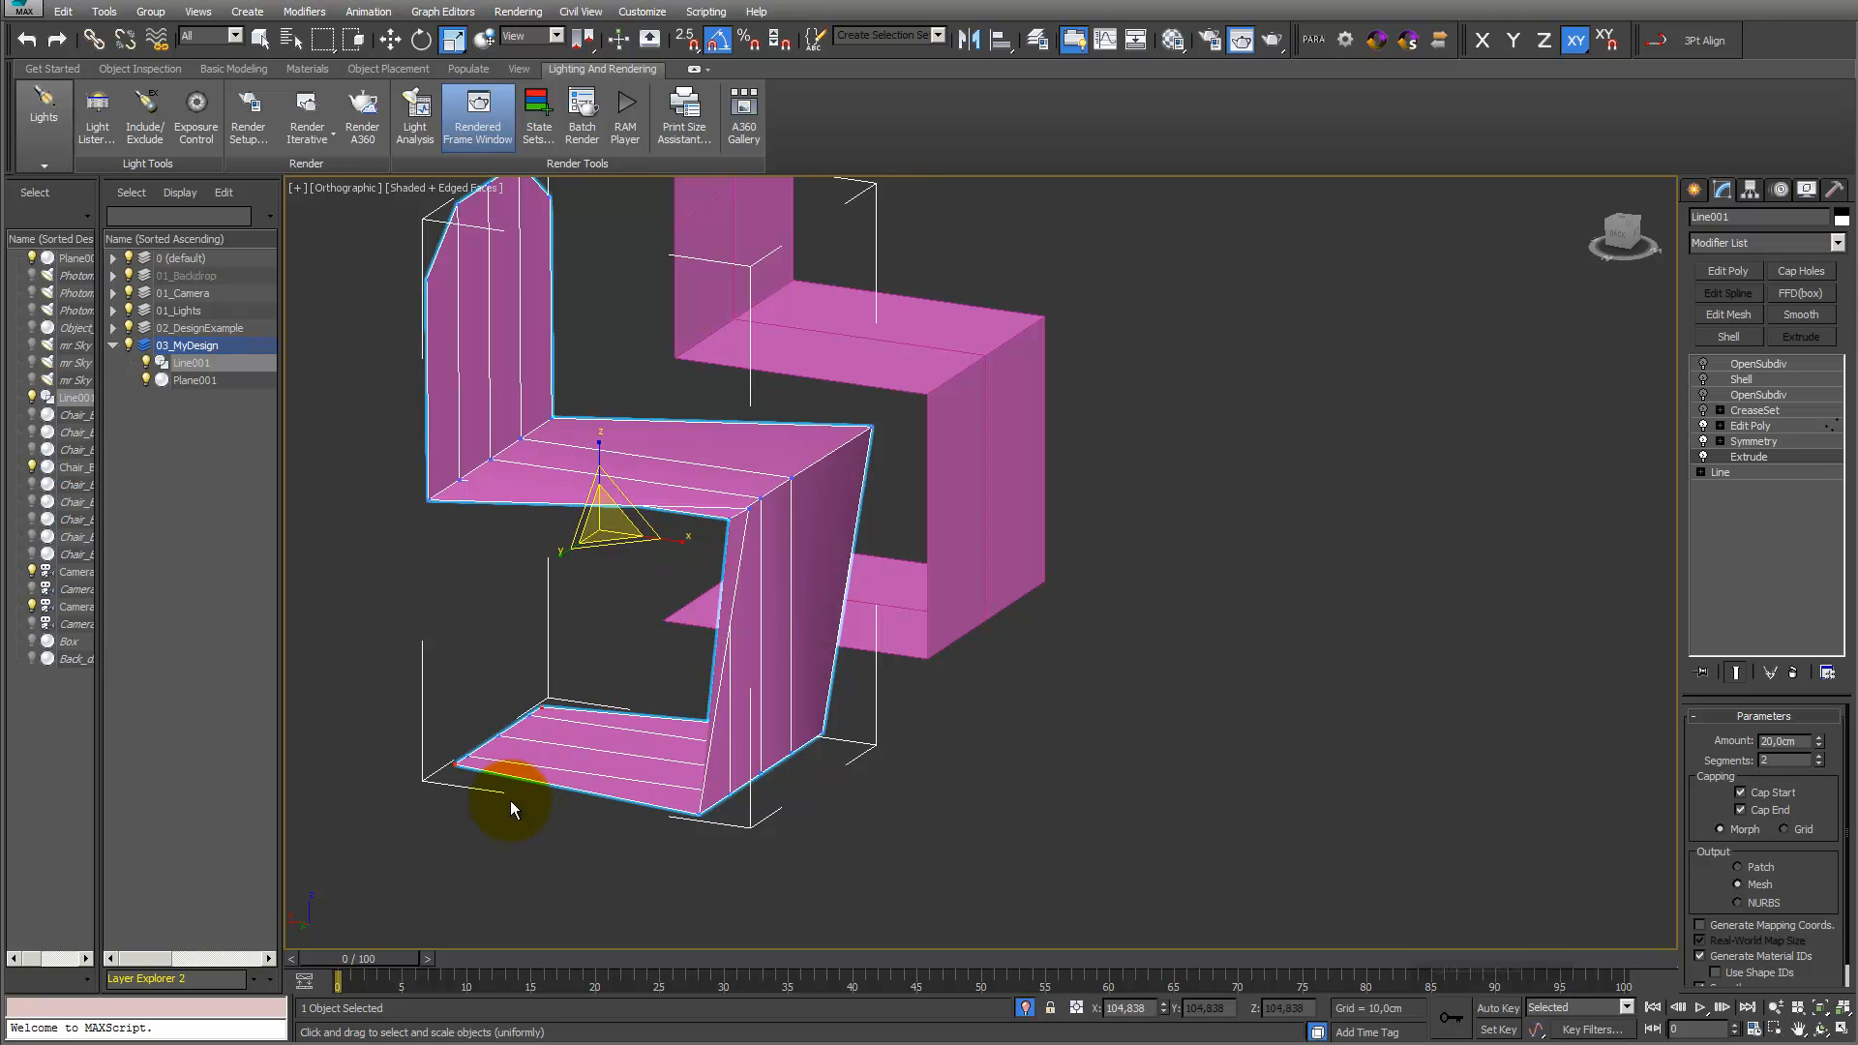
click(1720, 425)
click(1756, 441)
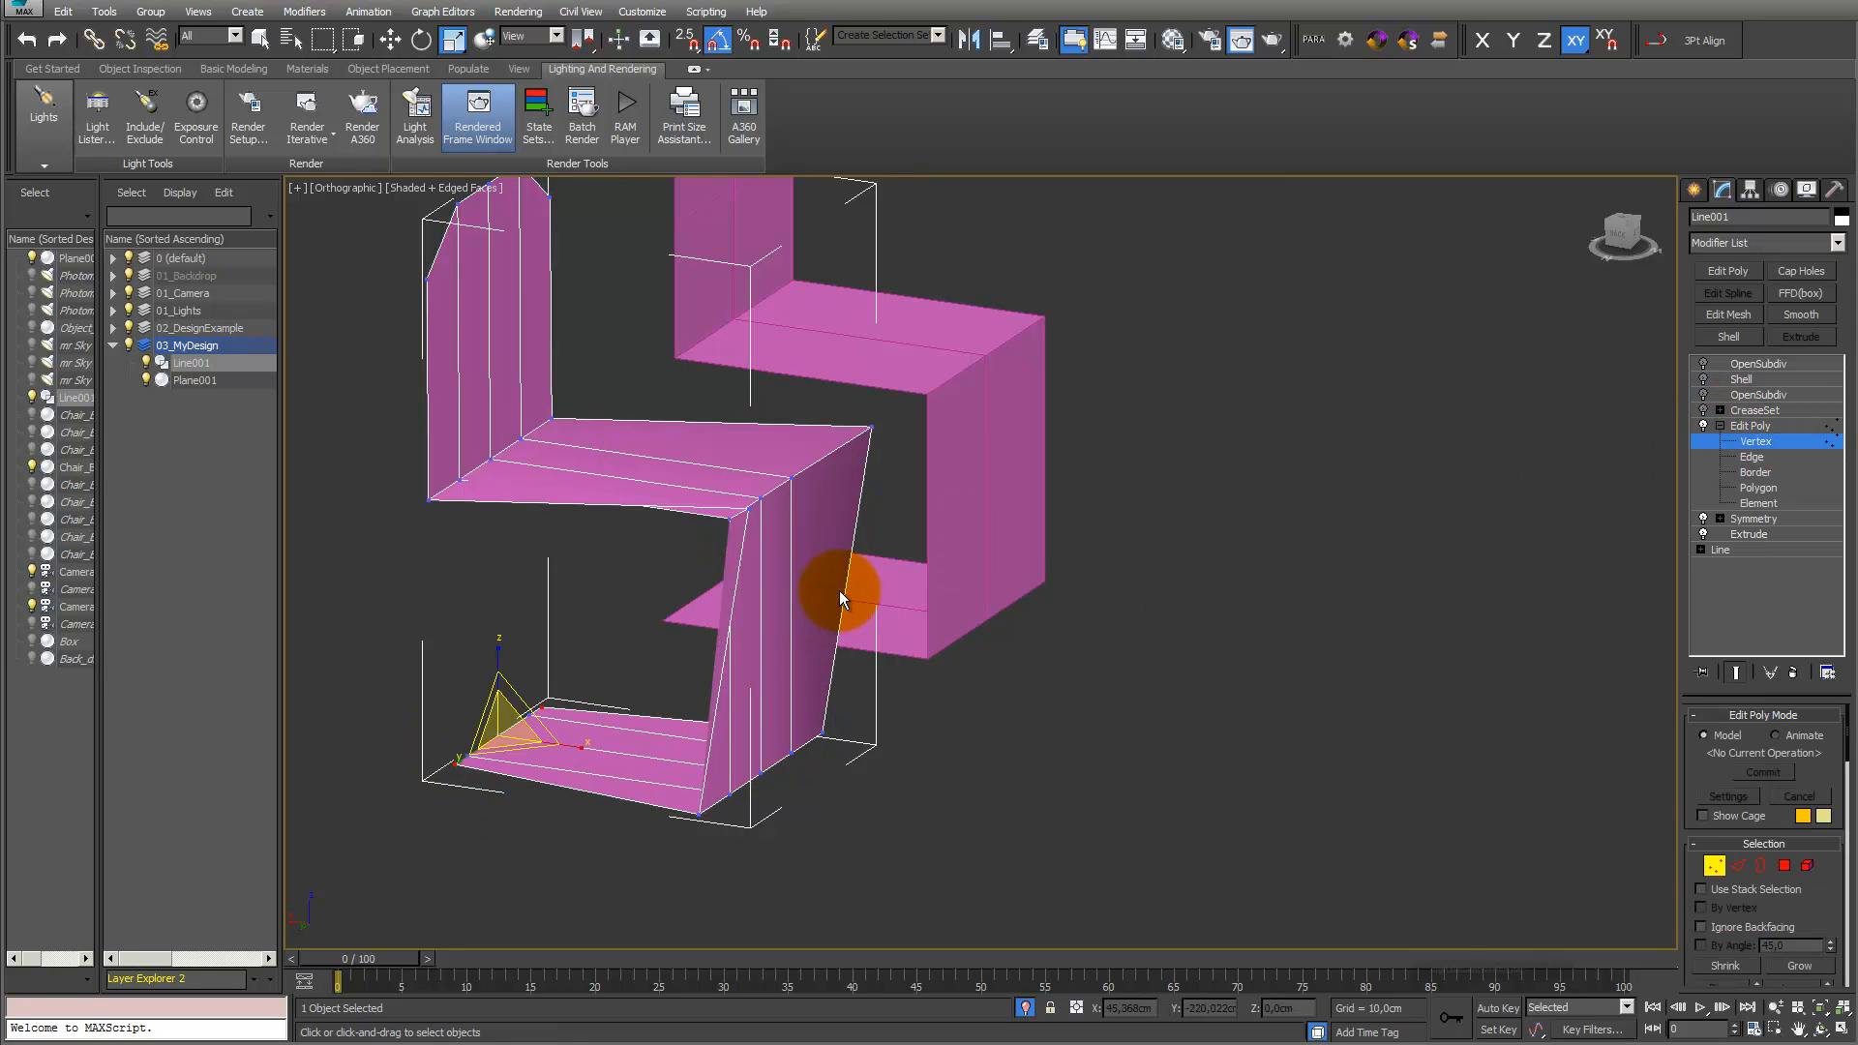
drag(499, 732, 496, 738)
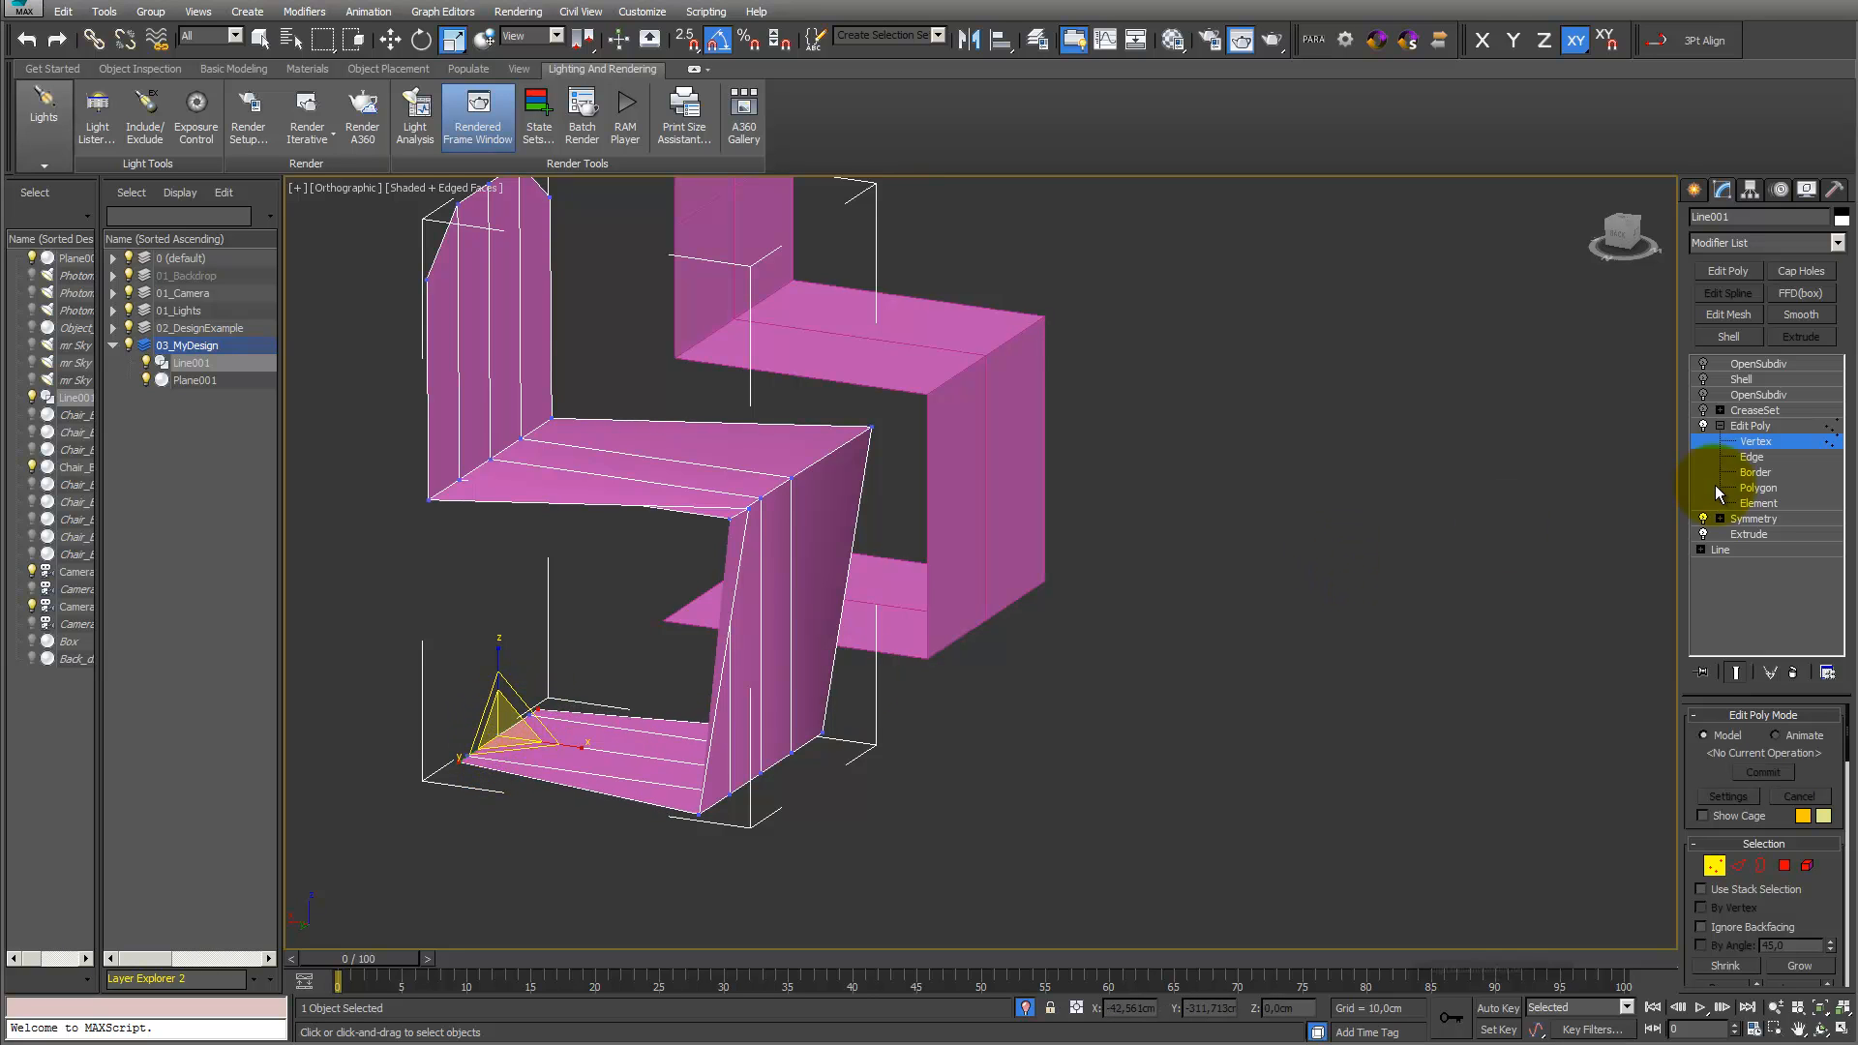
Enable the lower OpenSubdiv modifier and set the CreaseSet values to 0.14 for EdgeFront and 0.23 for edgeBottom
click(1756, 411)
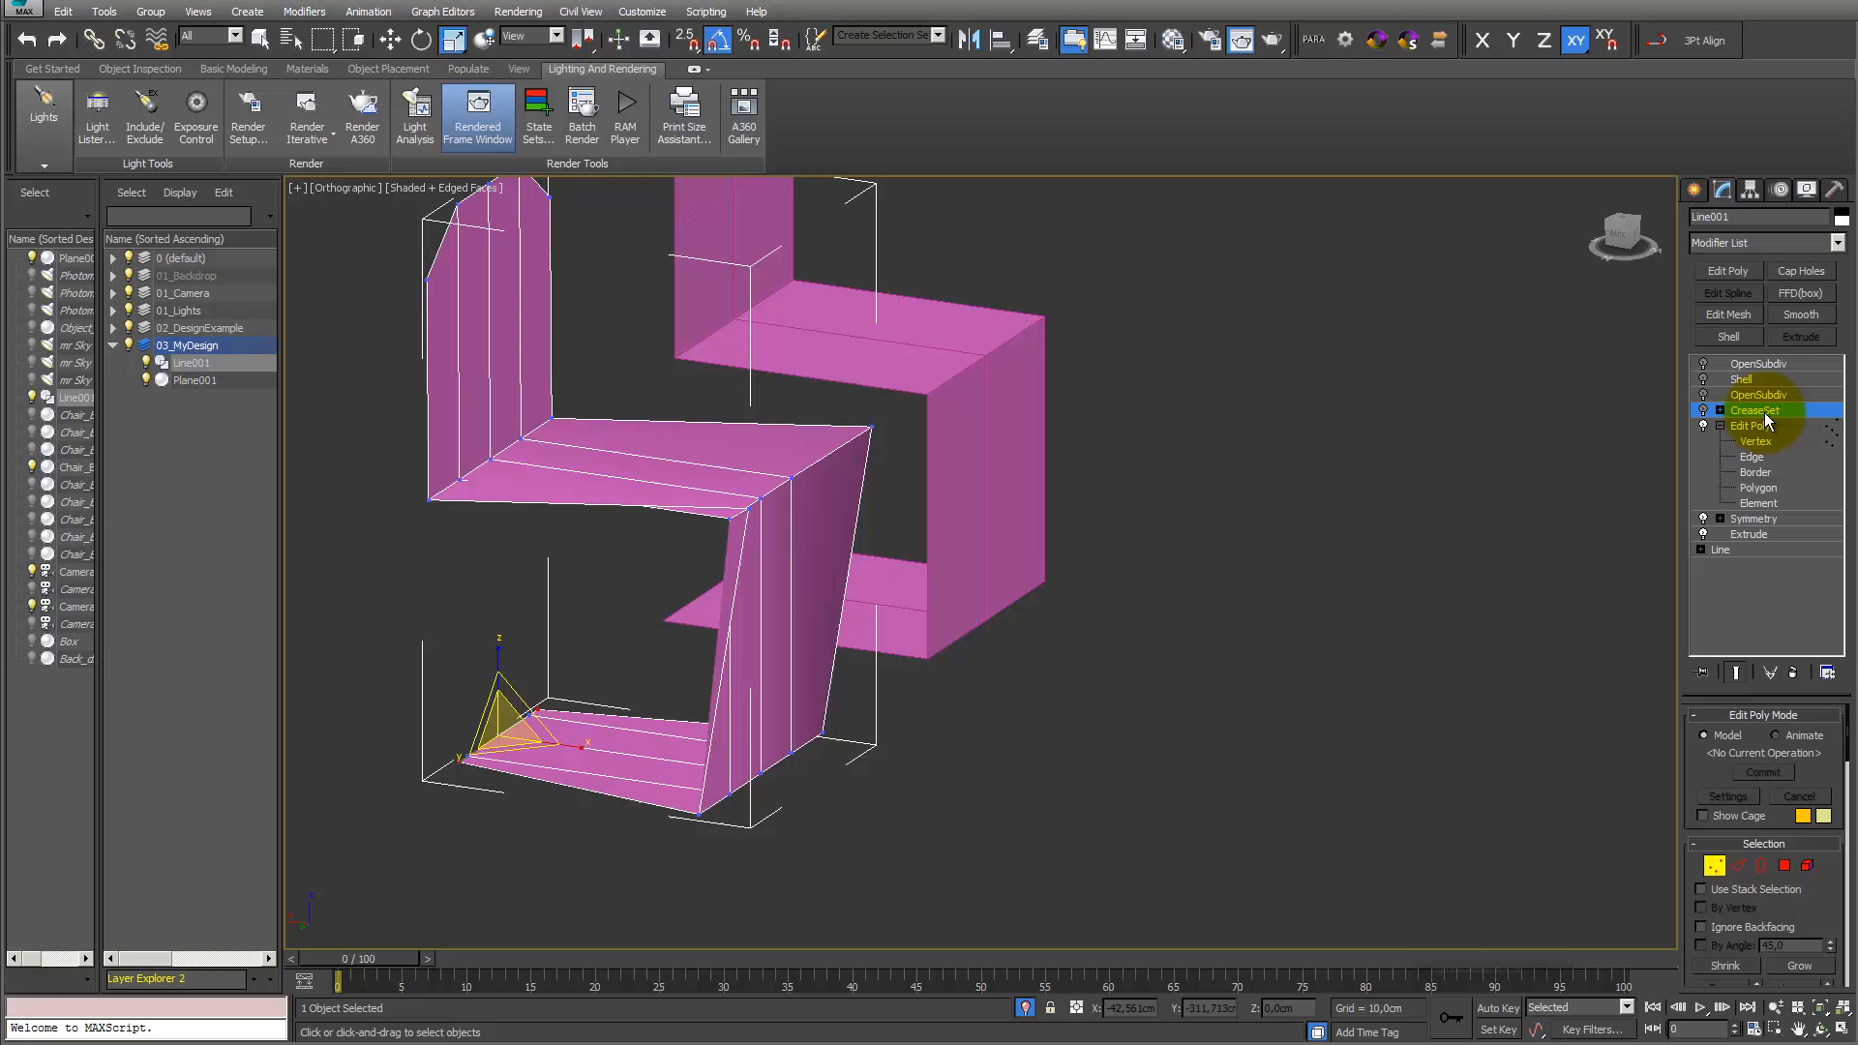
click(1704, 397)
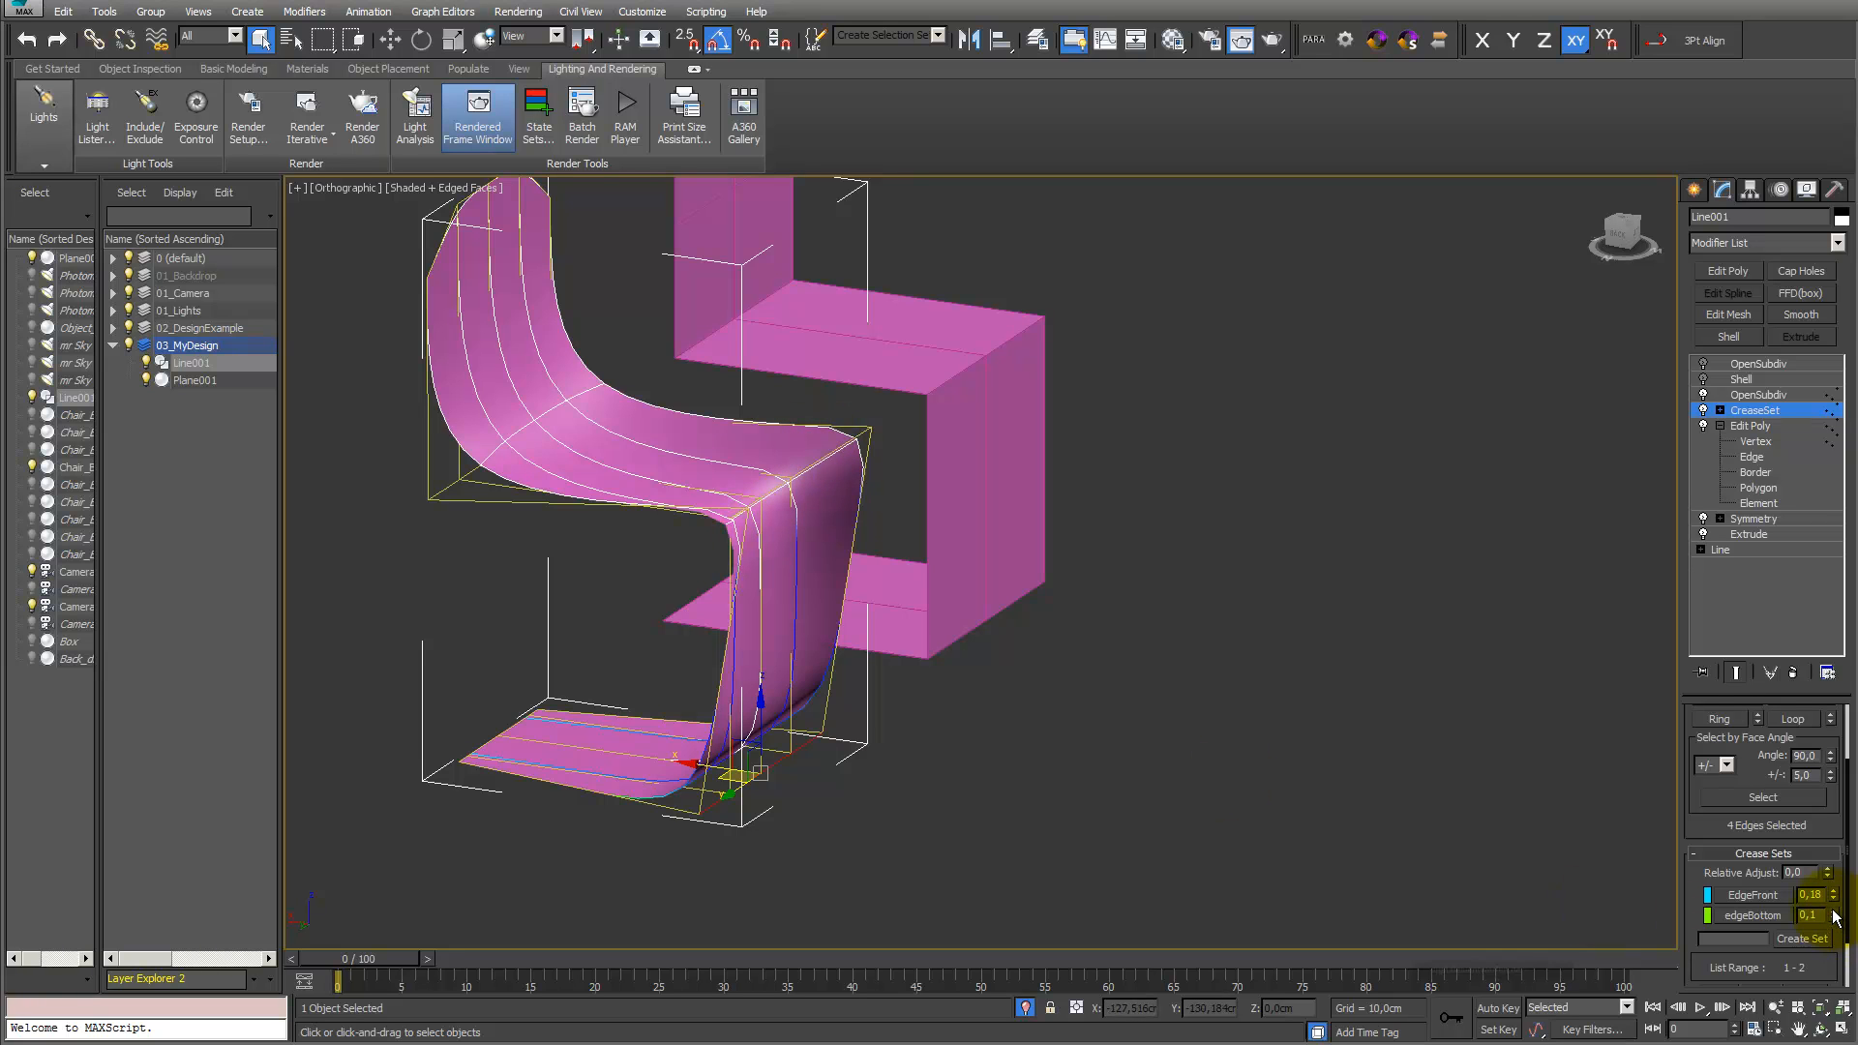
drag(1835, 917, 1829, 892)
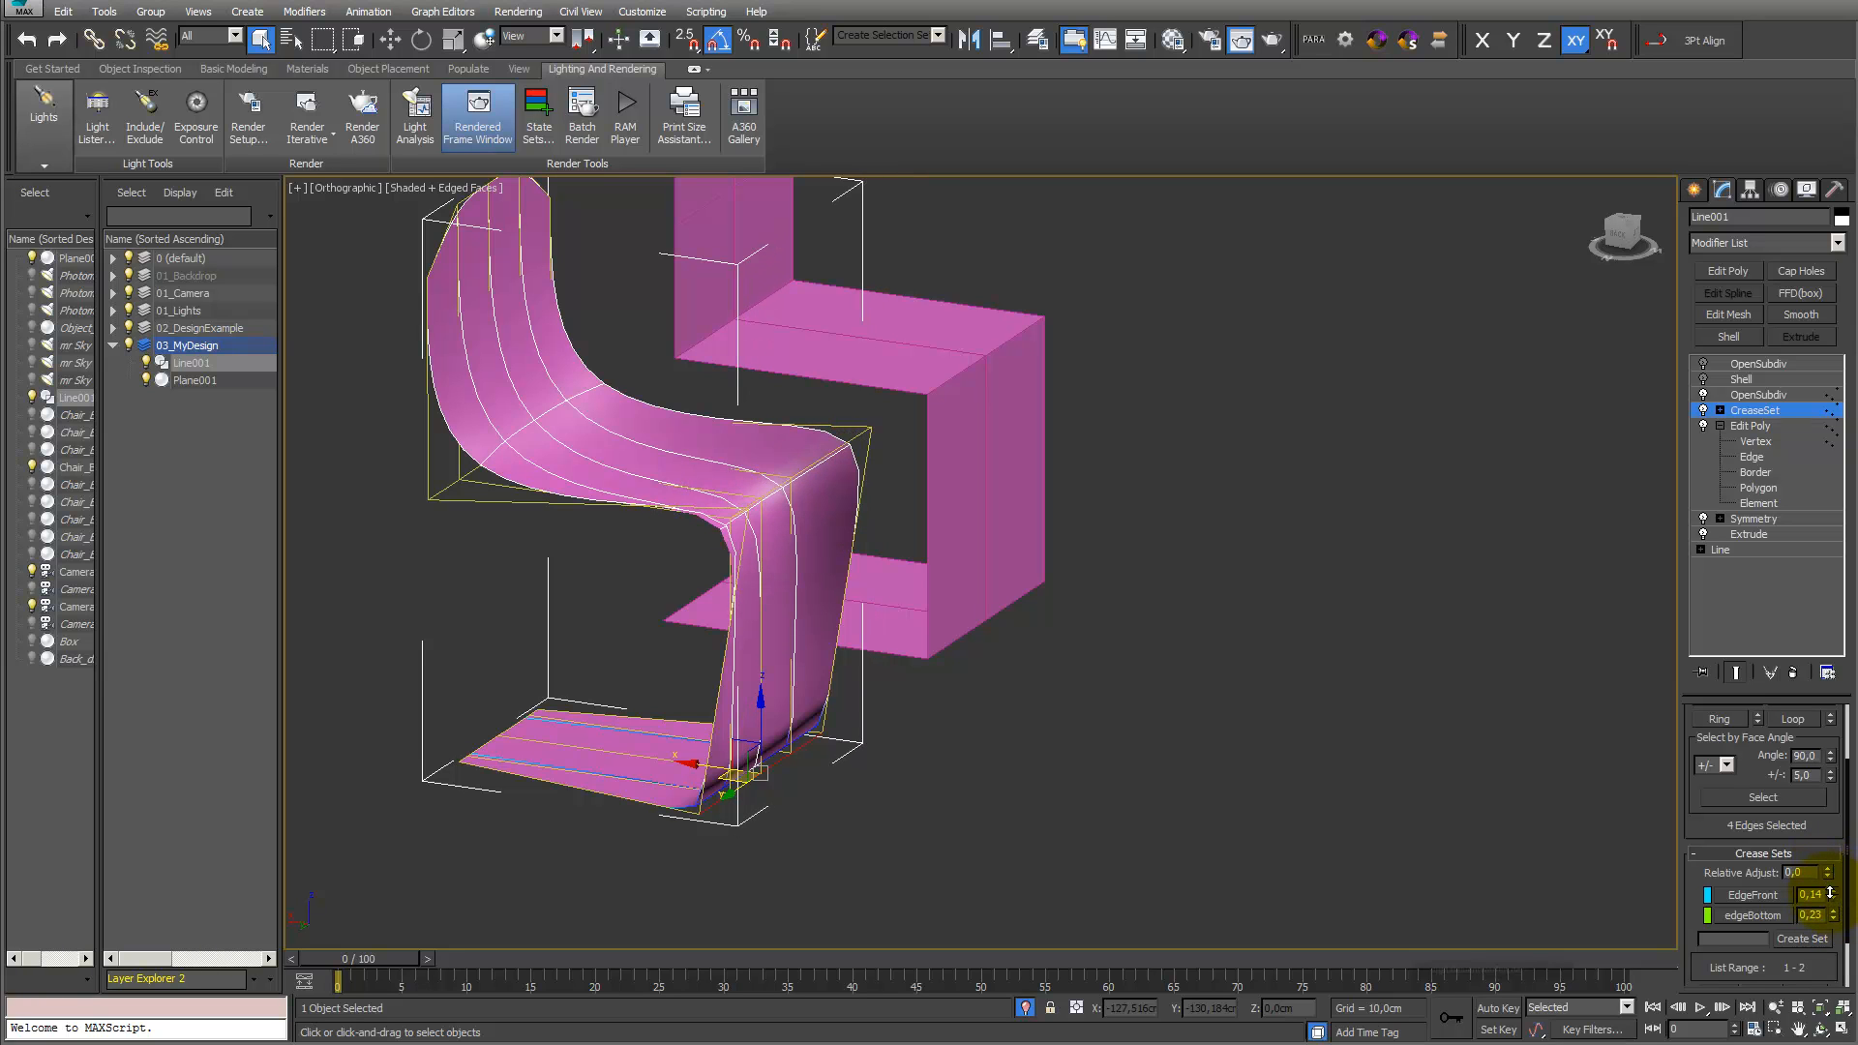
Enable the Shell modifier to give the smoothed chair surface its thickness, with its parameters displayed
click(1753, 396)
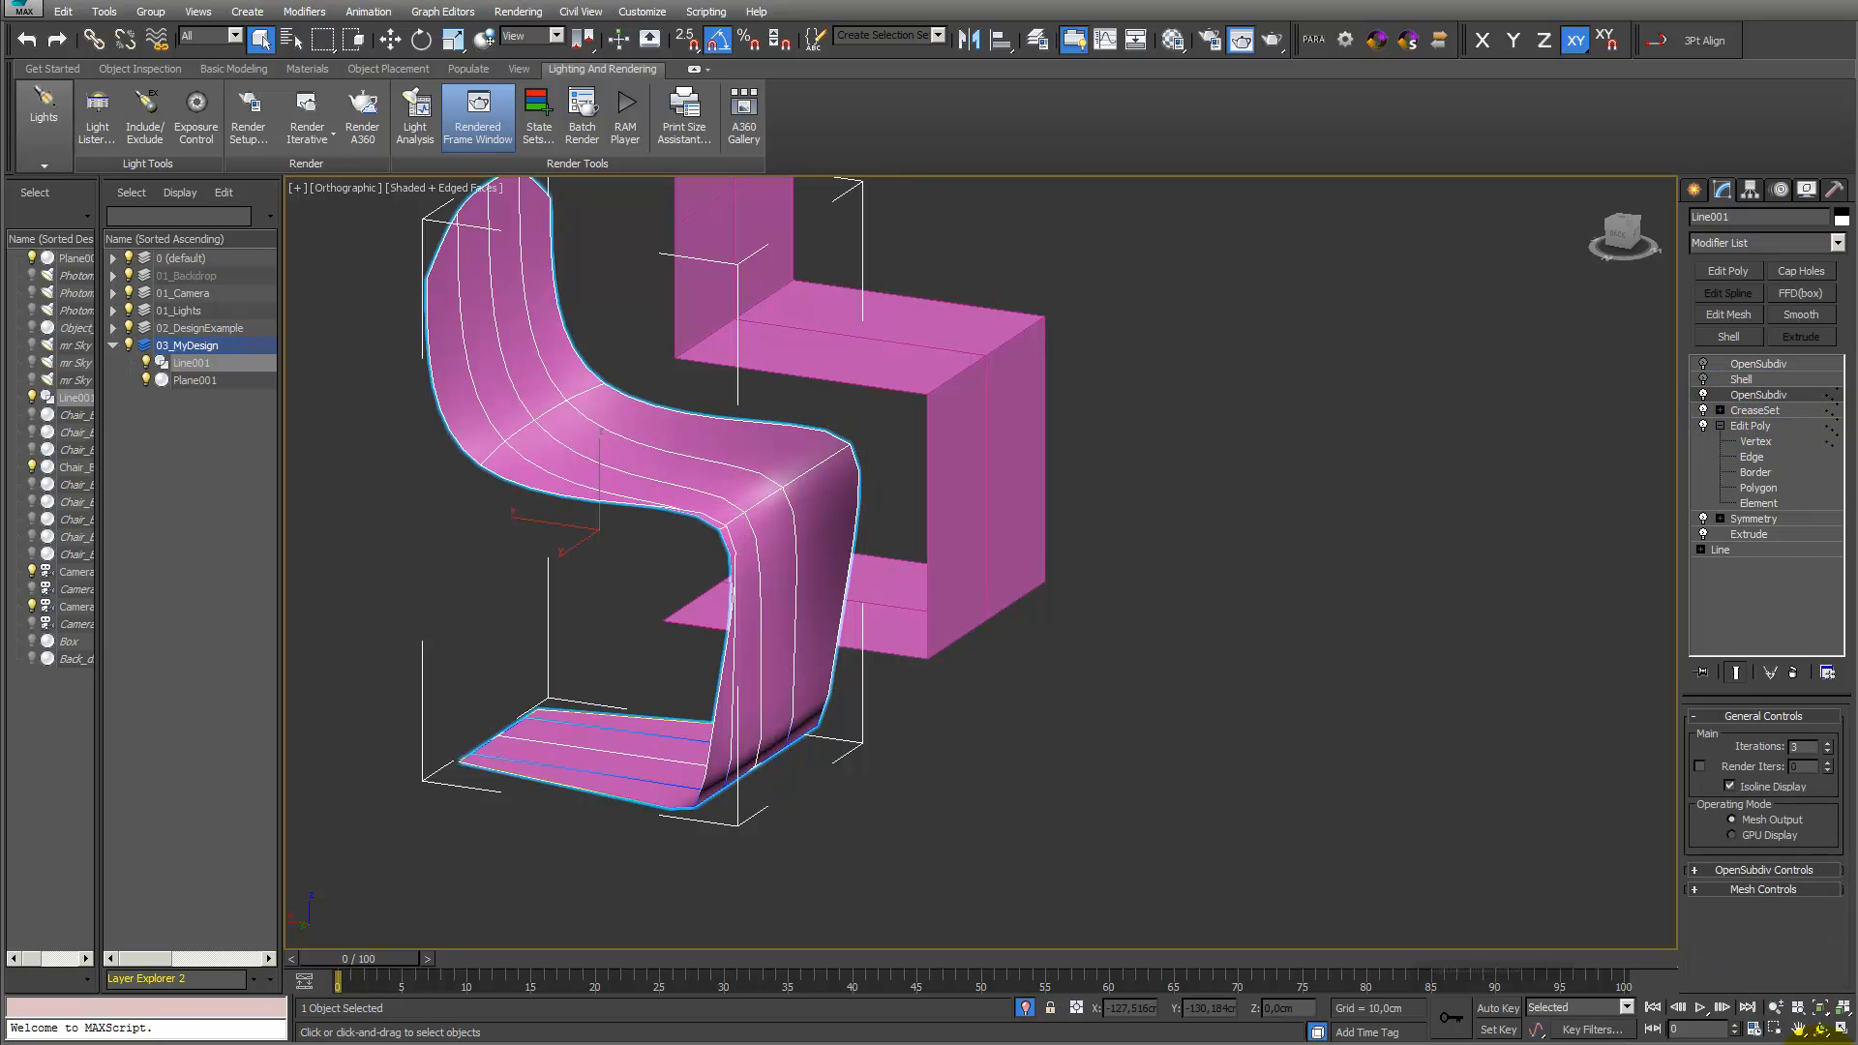
click(1823, 1032)
mouse_move(826, 622)
mouse_down()
mouse_move(771, 643)
mouse_move(836, 611)
mouse_up()
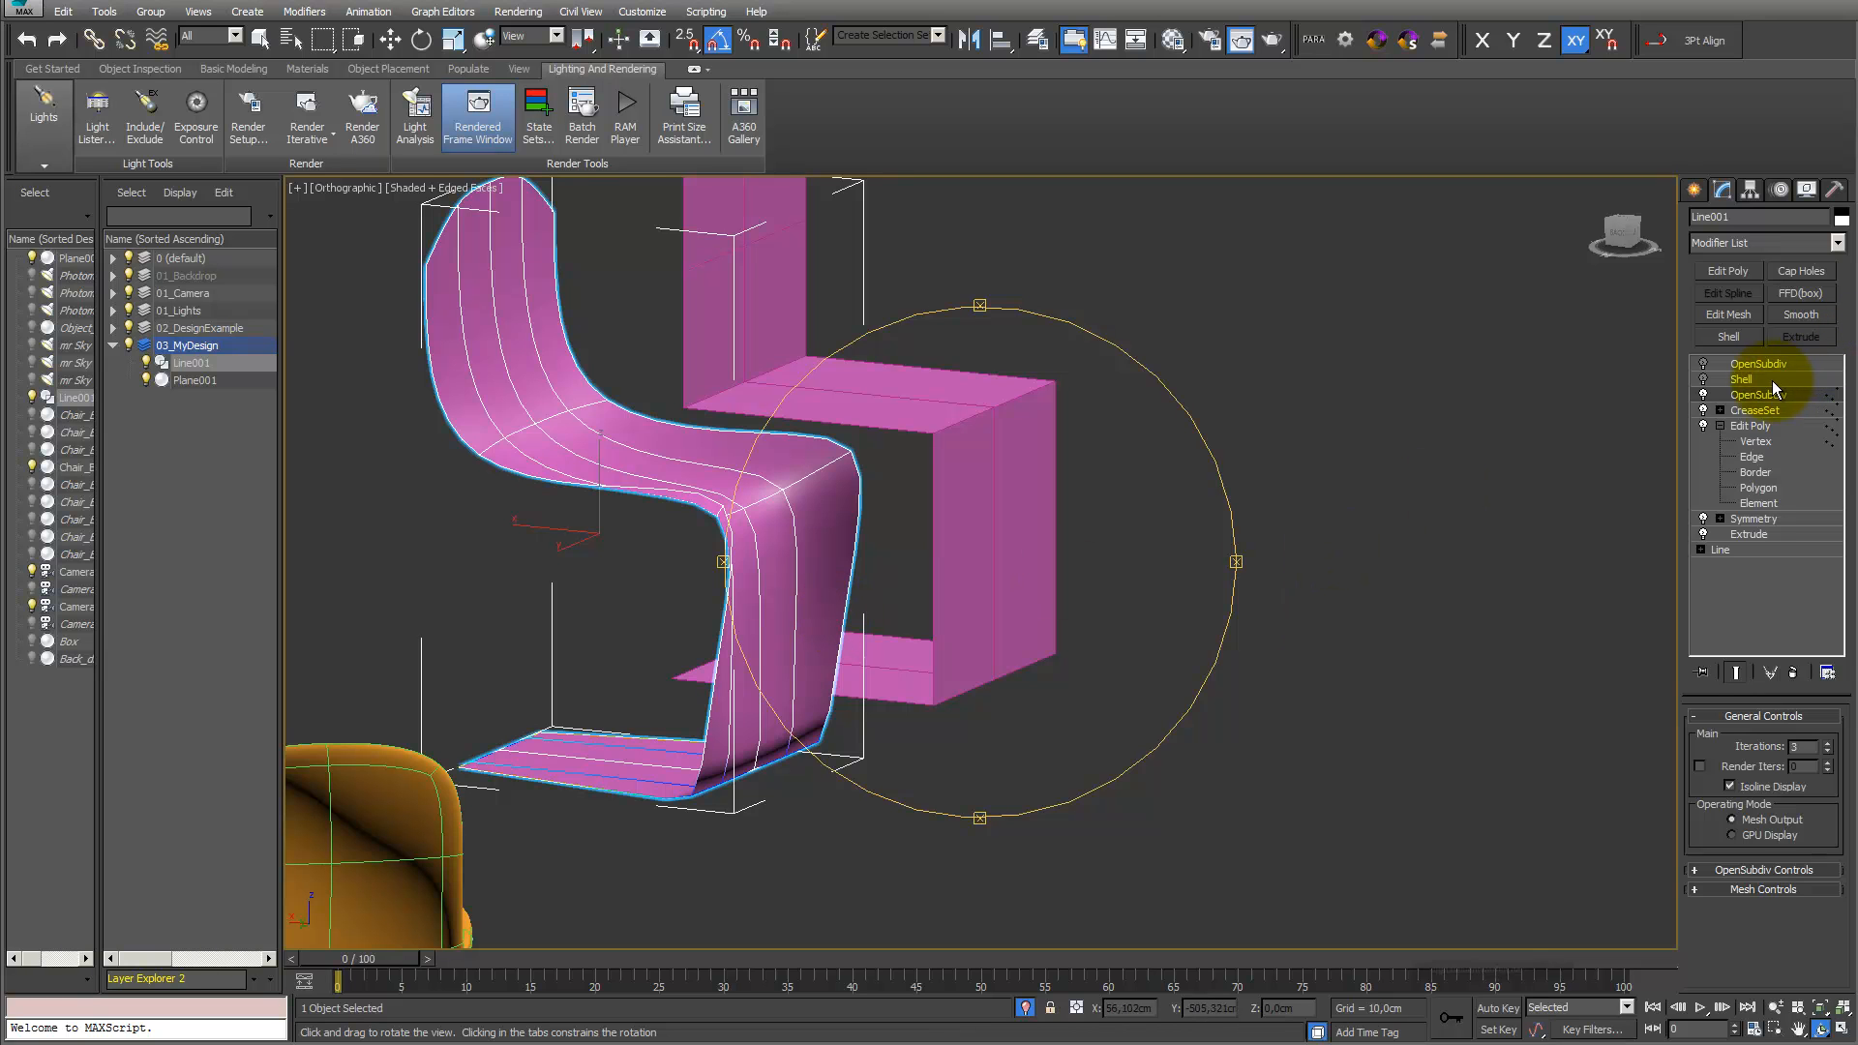
click(1742, 380)
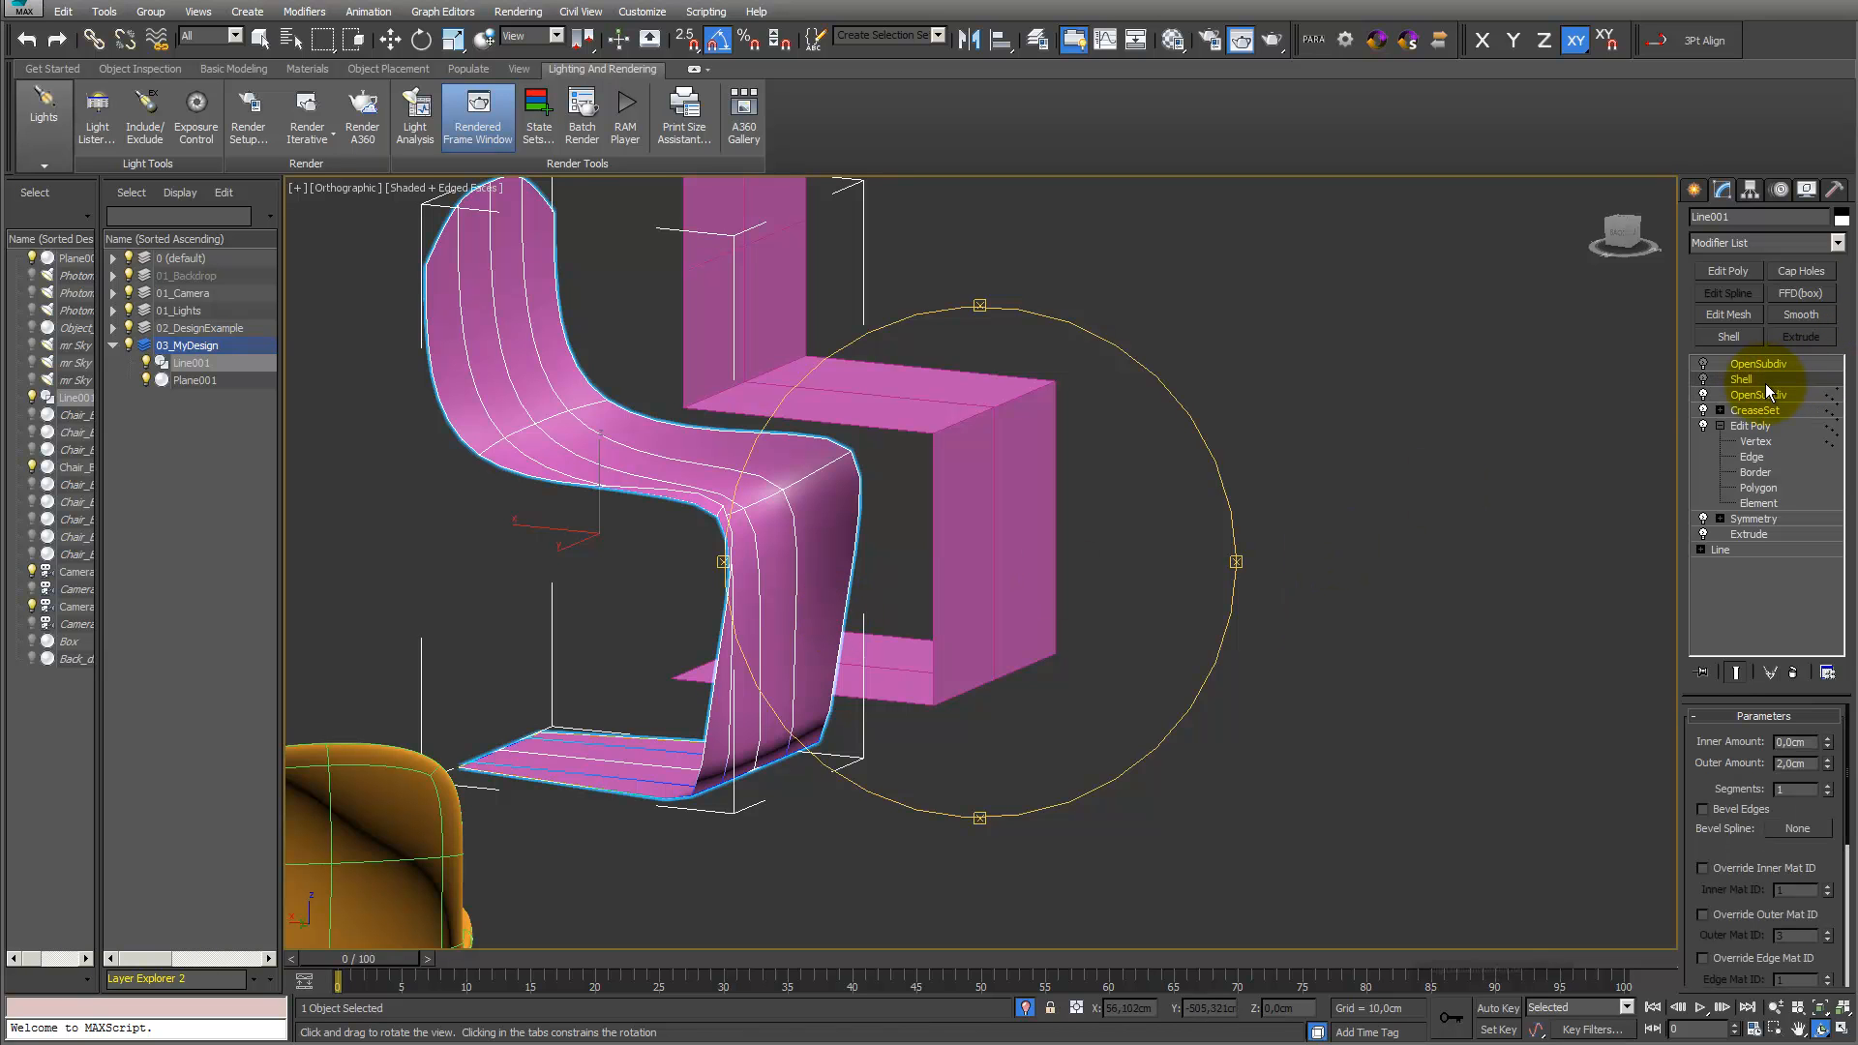
click(1703, 379)
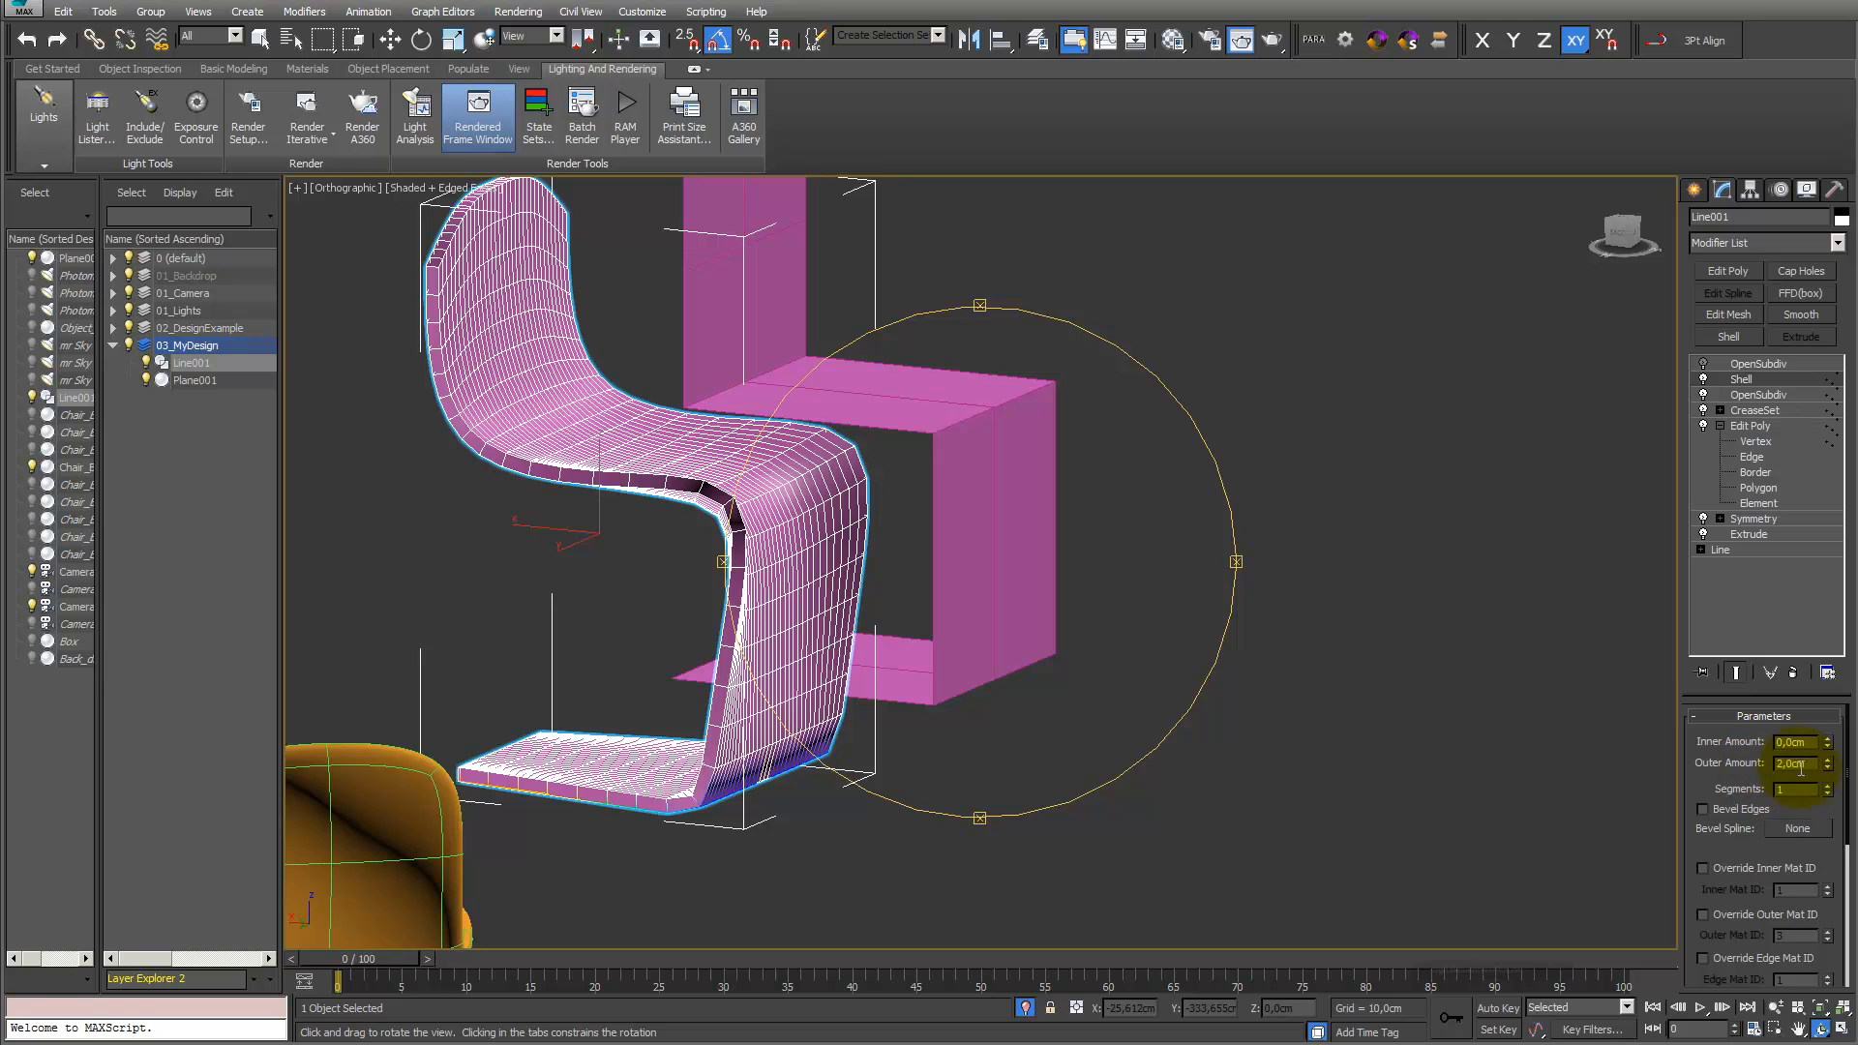
mouse_move(881, 619)
mouse_down()
mouse_move(860, 646)
mouse_move(877, 645)
mouse_up()
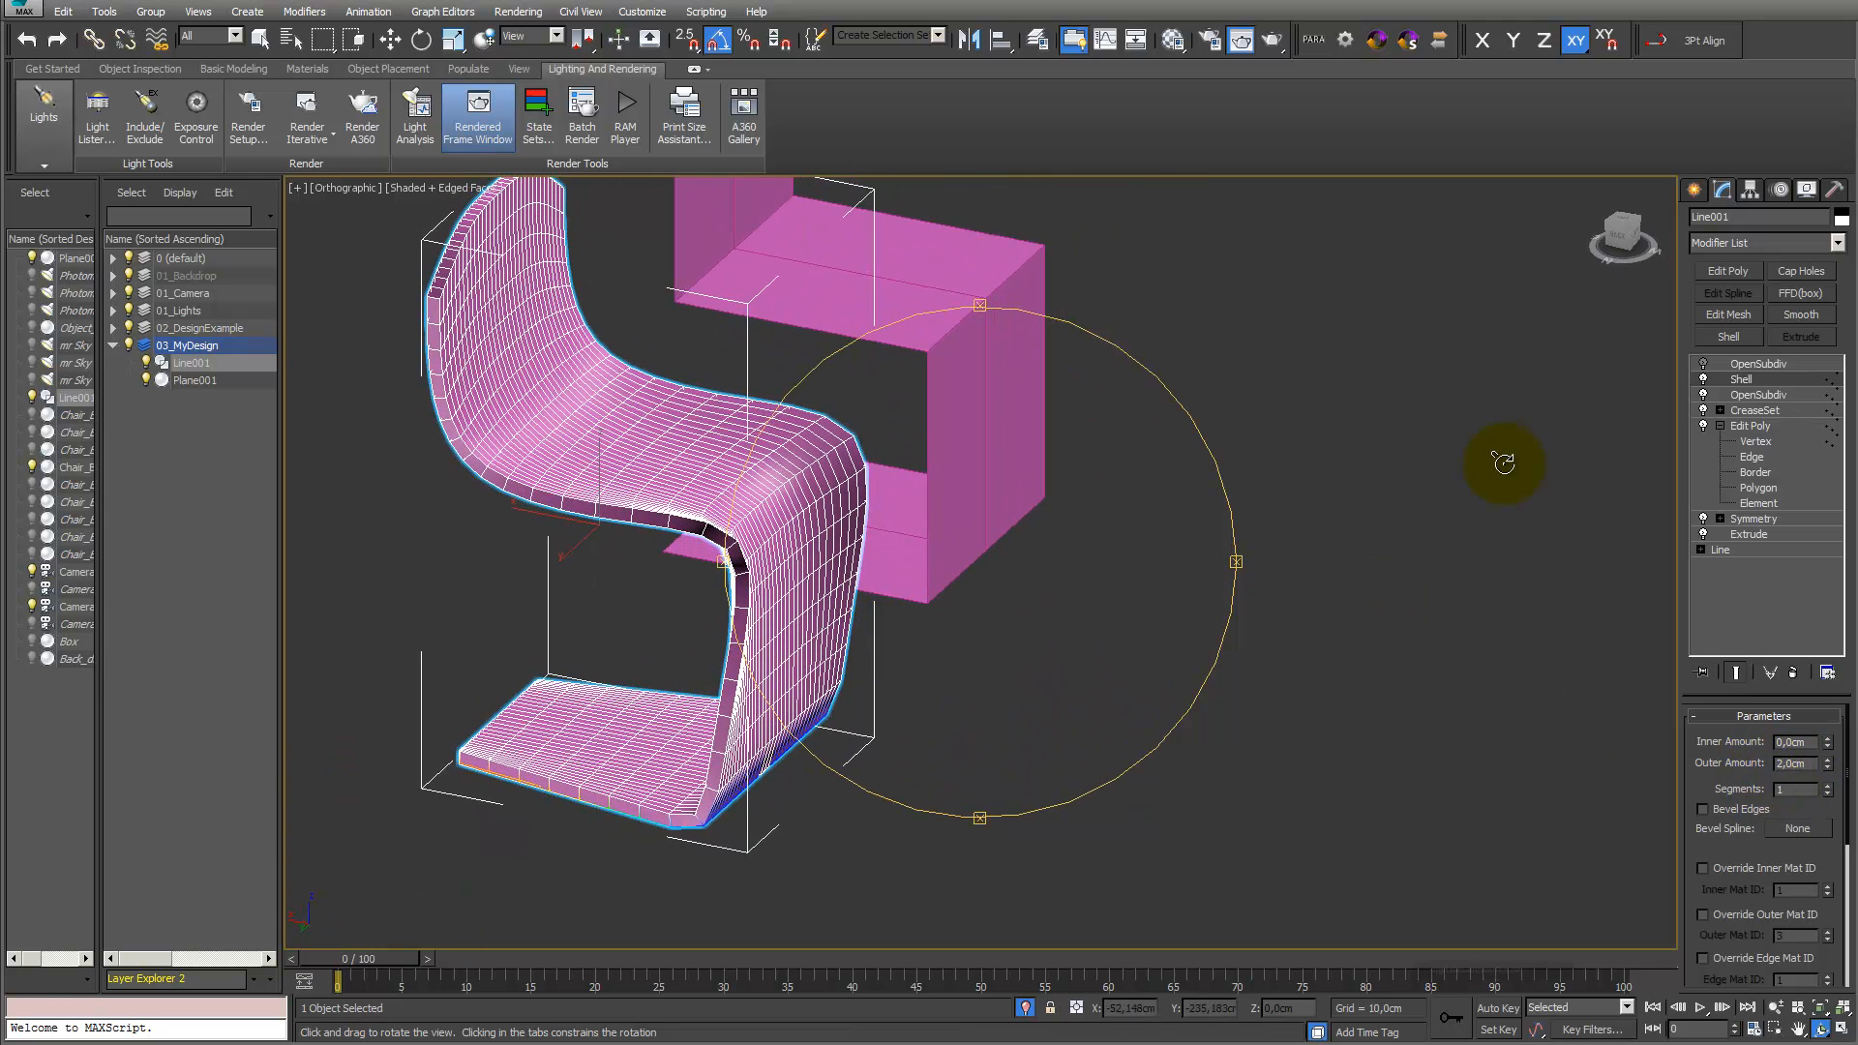
Enable the topmost OpenSubdiv modifier to smooth the shelled chair, and isolate the chair in the viewport
click(1749, 364)
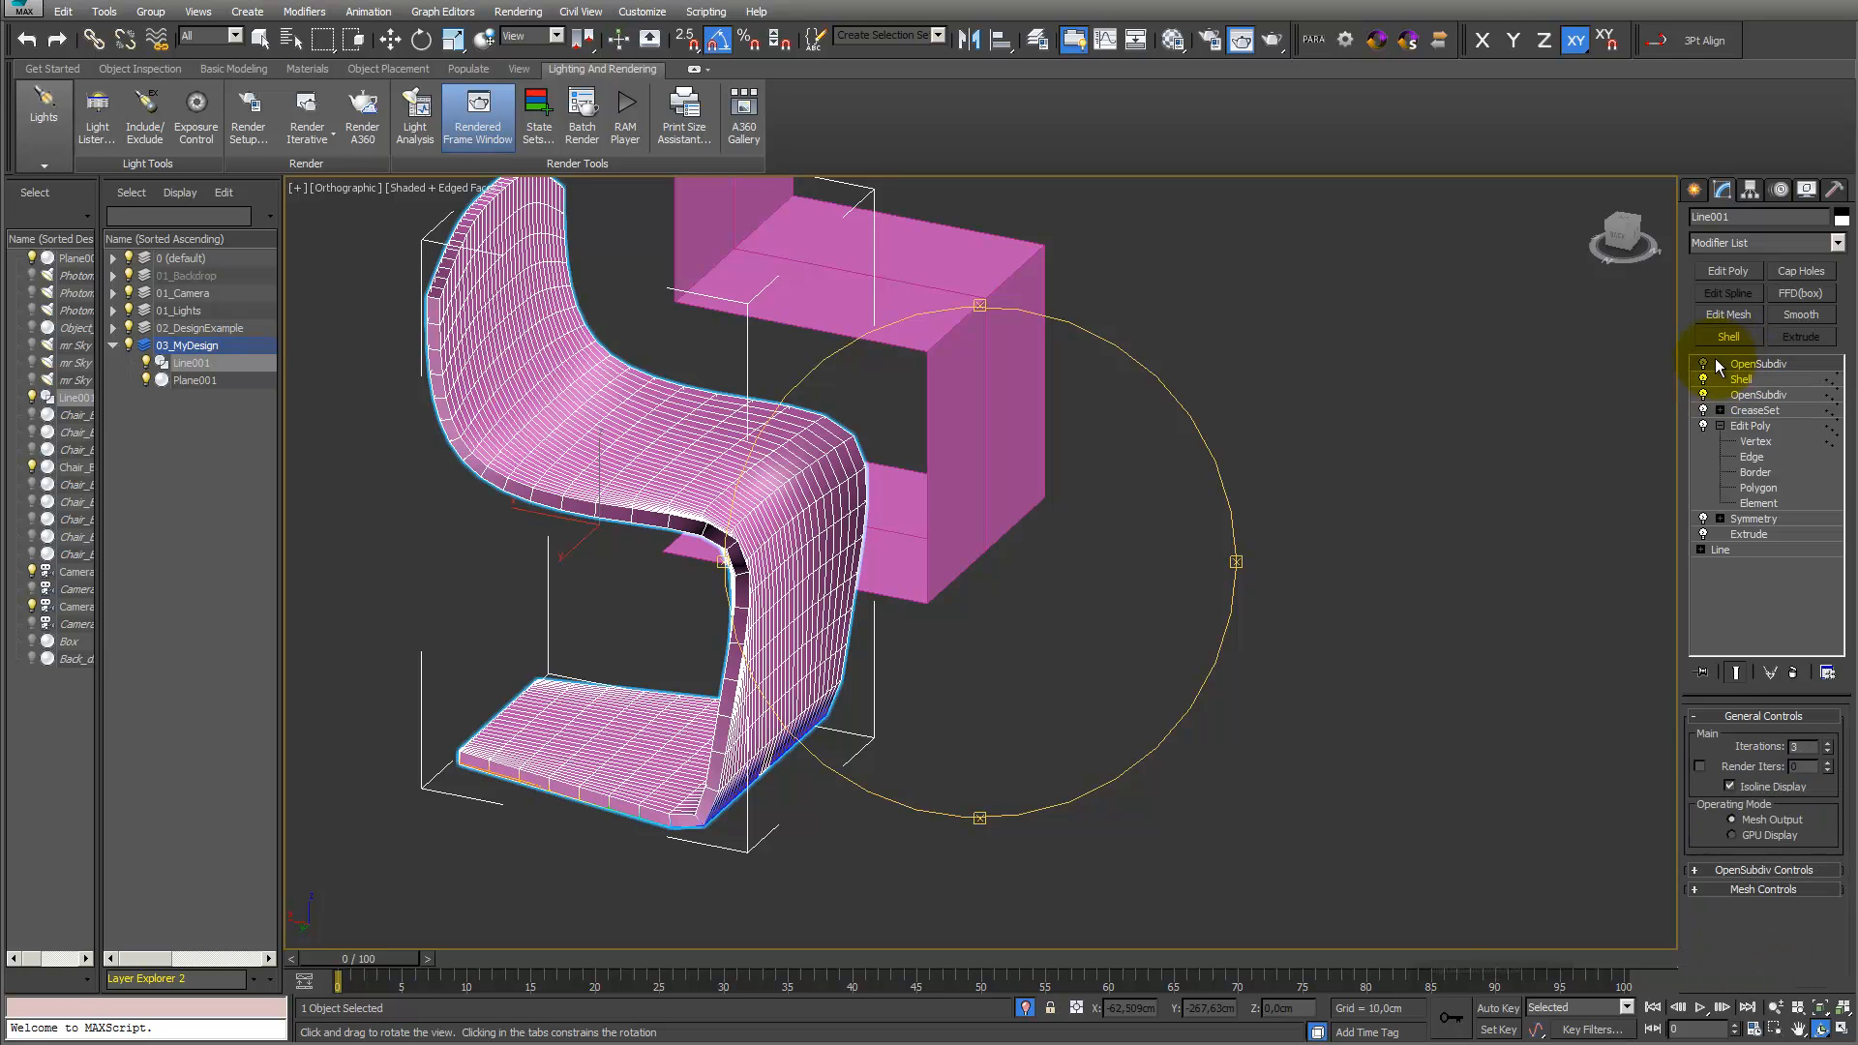
click(1701, 364)
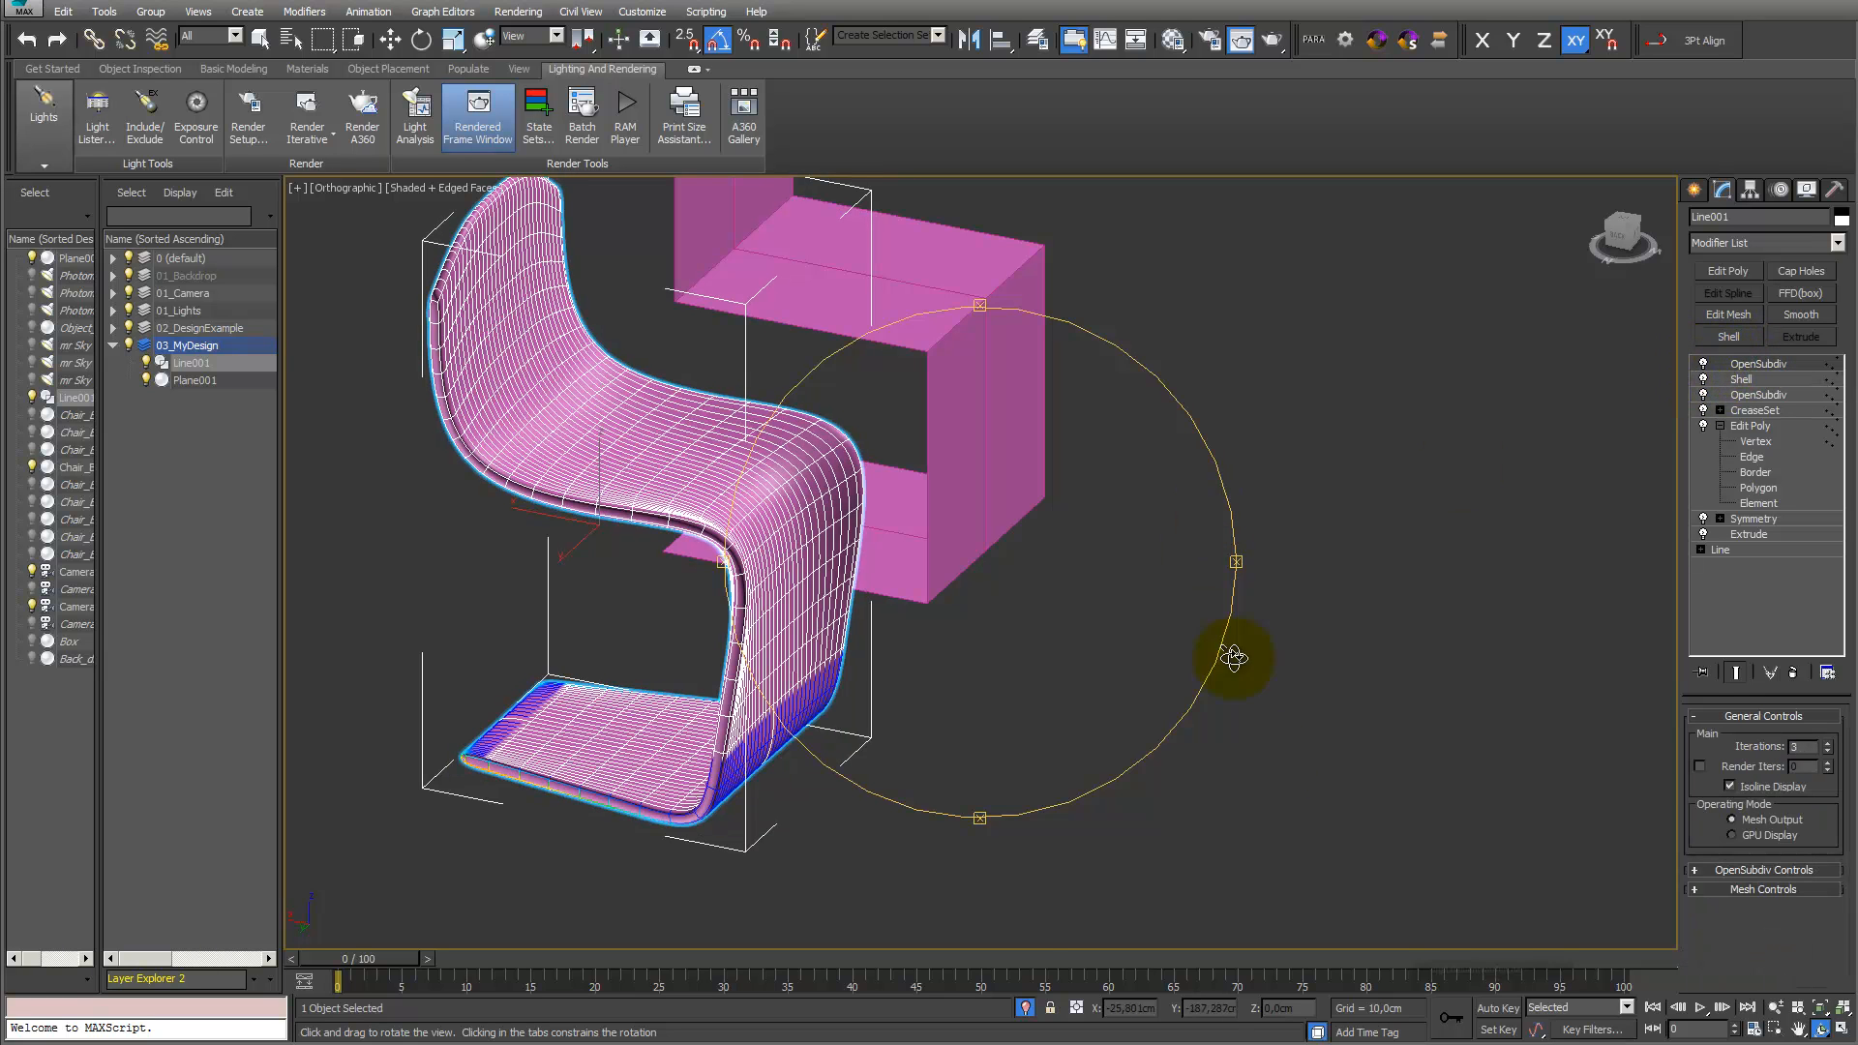
click(1026, 1006)
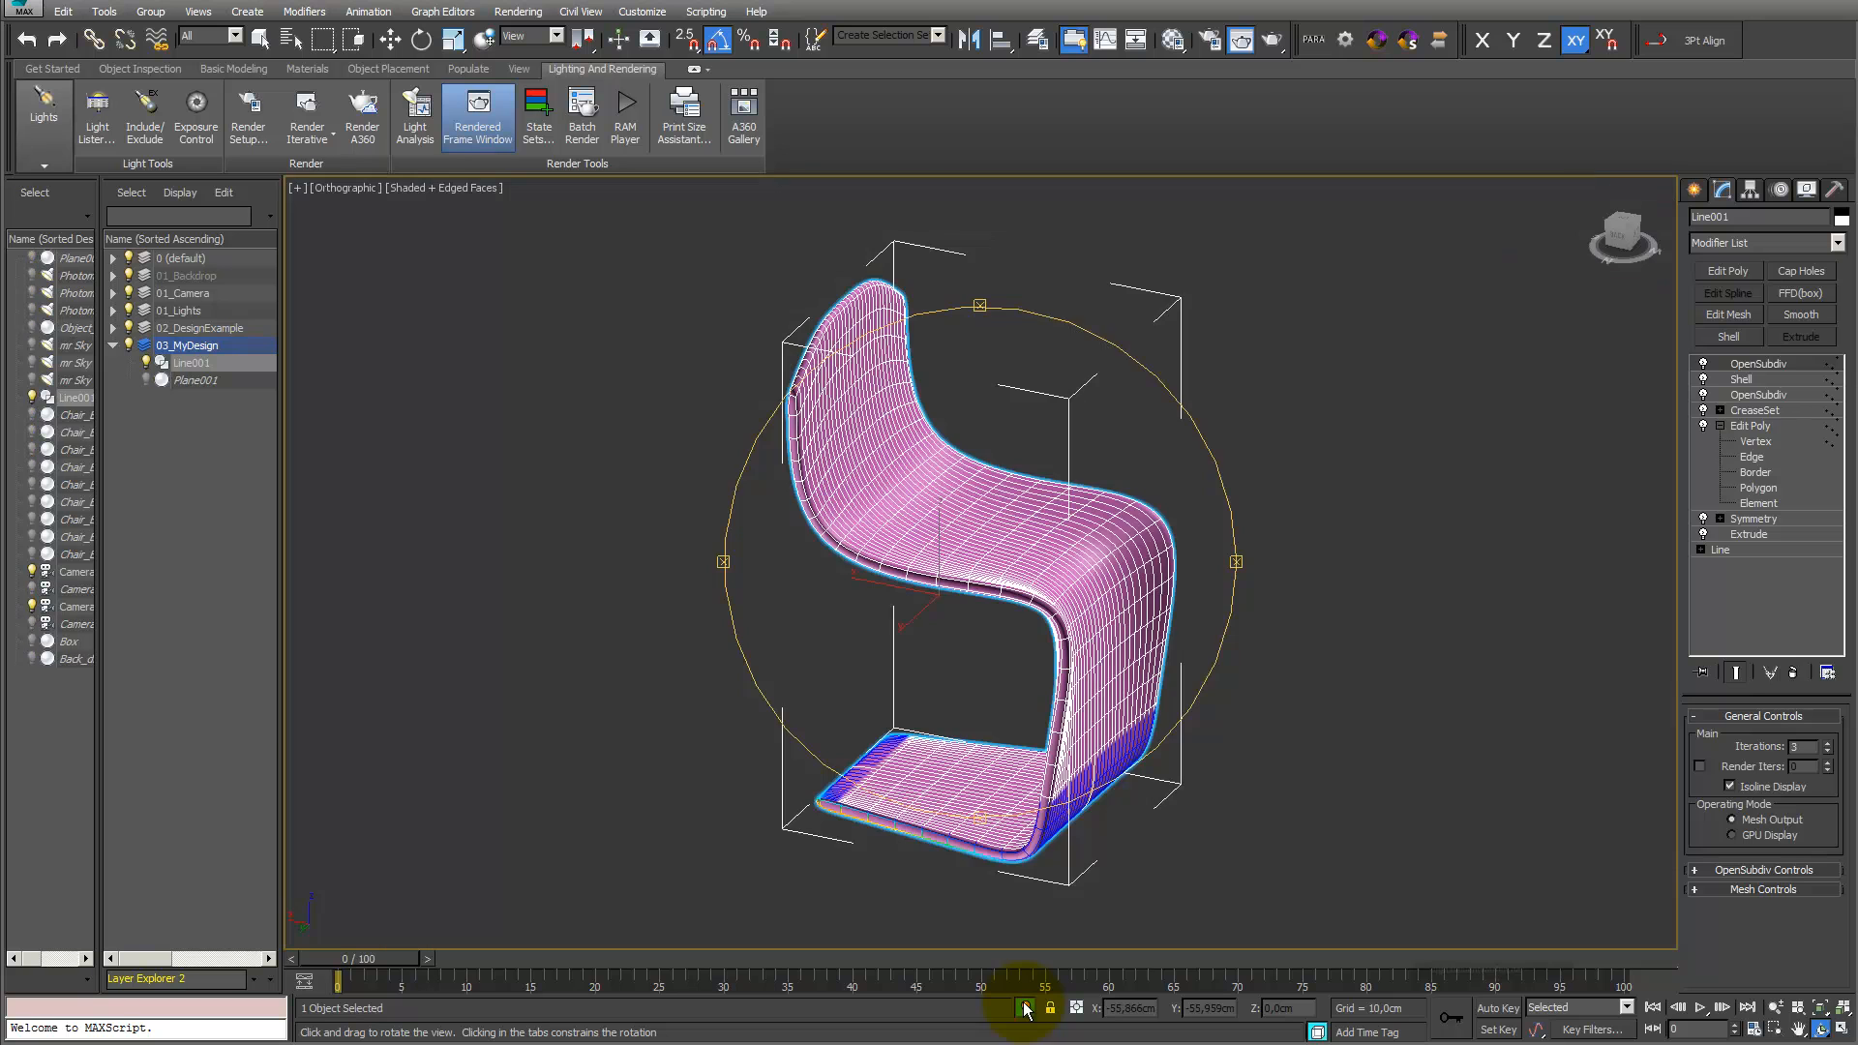
drag(1016, 608, 812, 580)
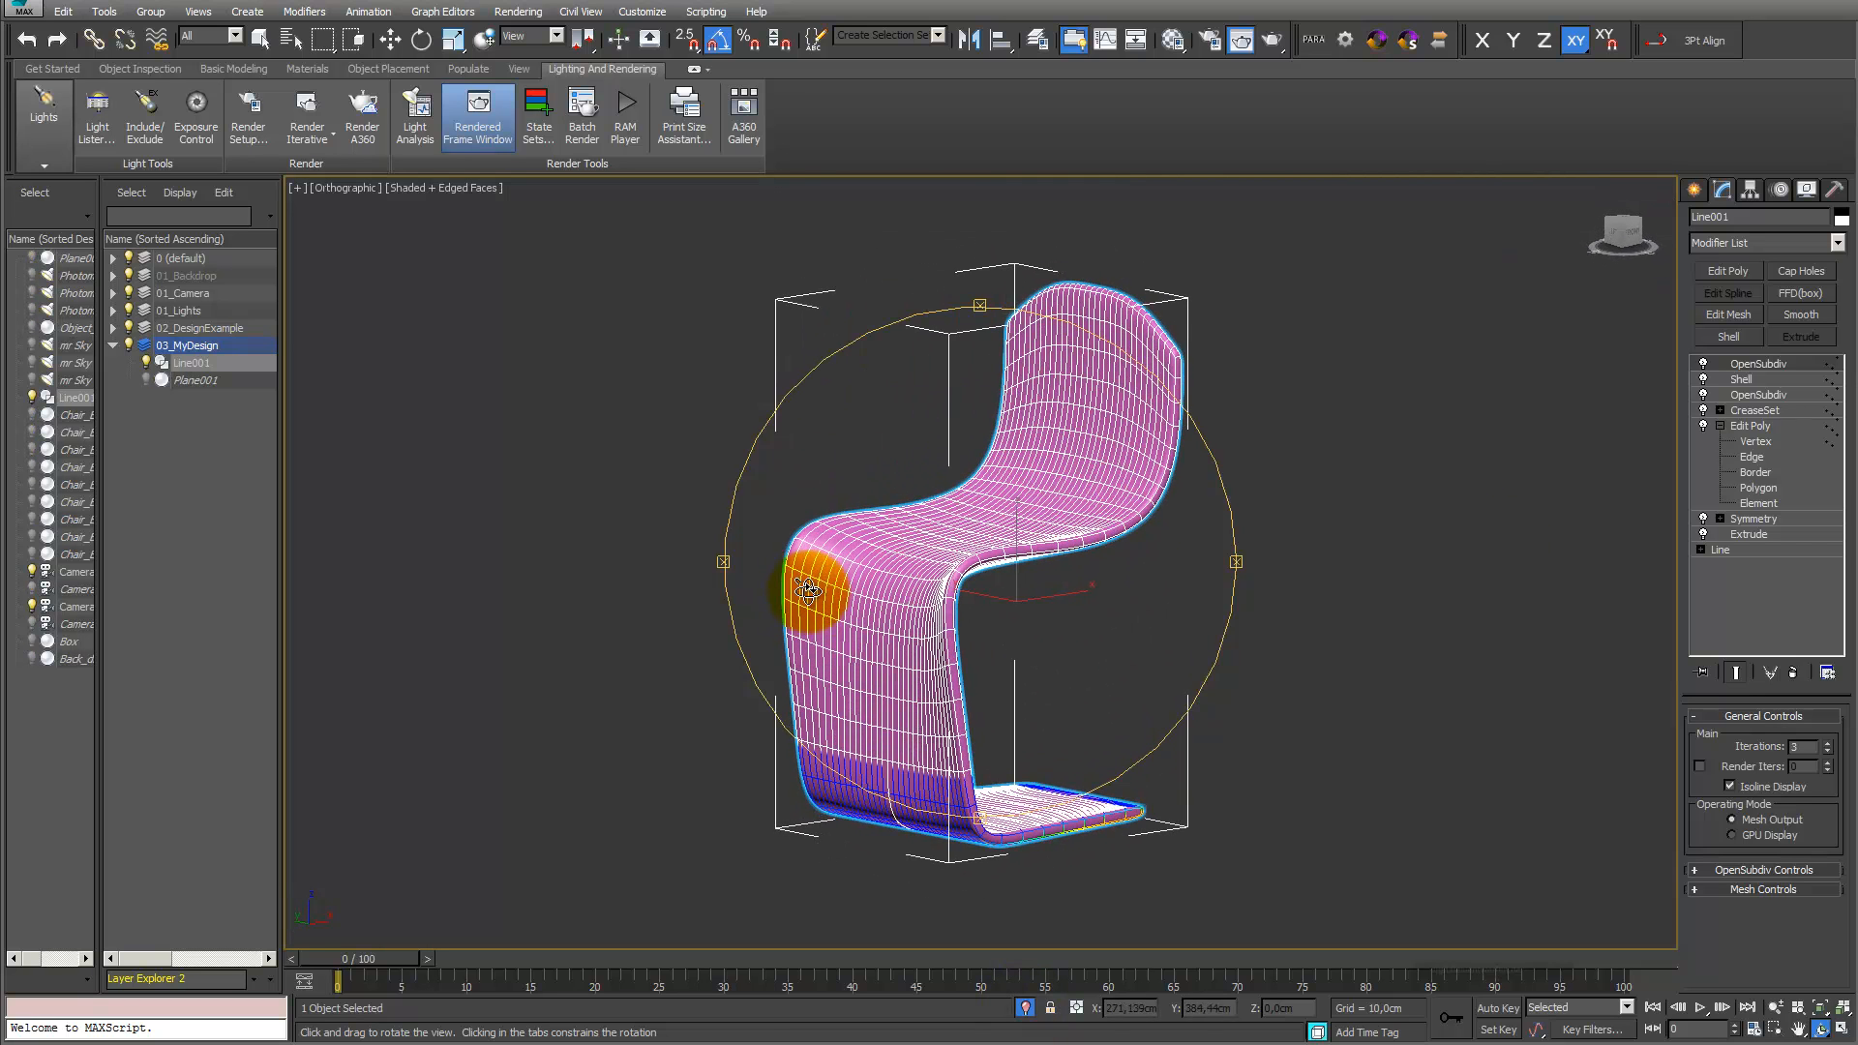
At the Line's Vertex level, move the backrest's top vertex down along Z to about 127.5 cm
click(1719, 426)
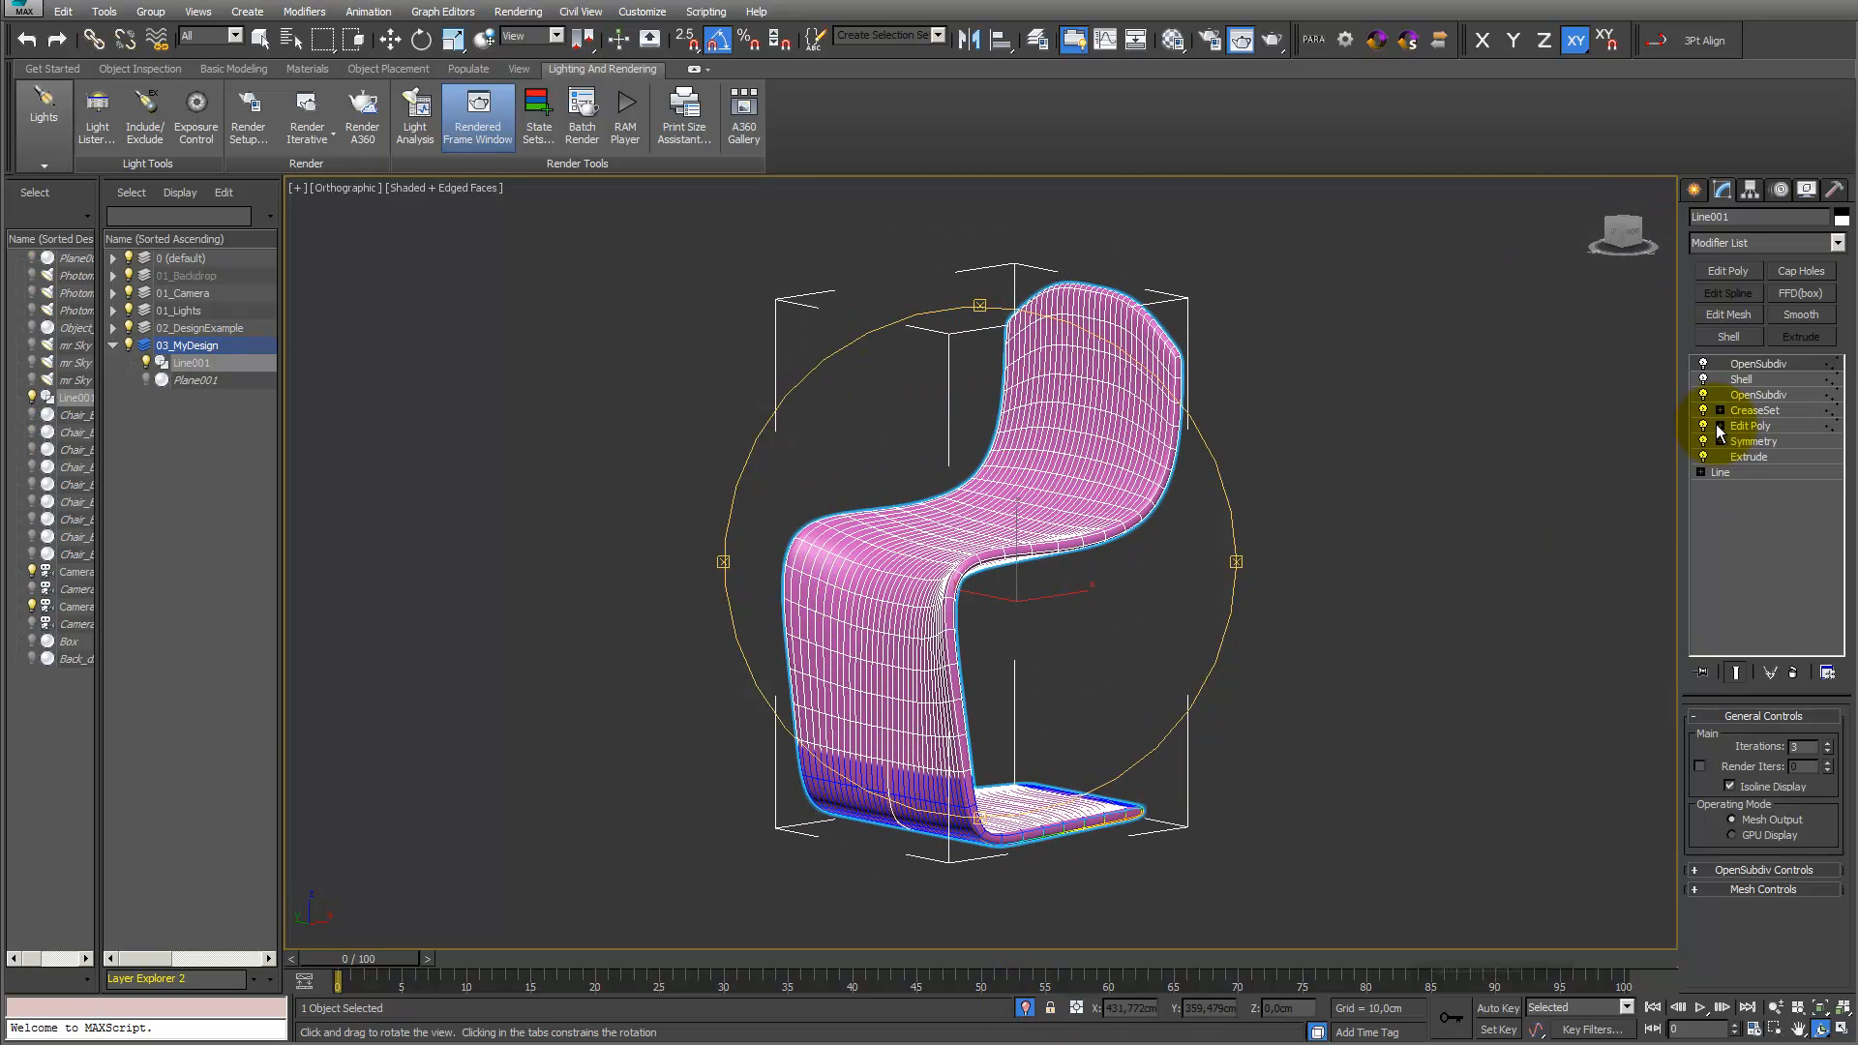
click(1701, 472)
click(1732, 487)
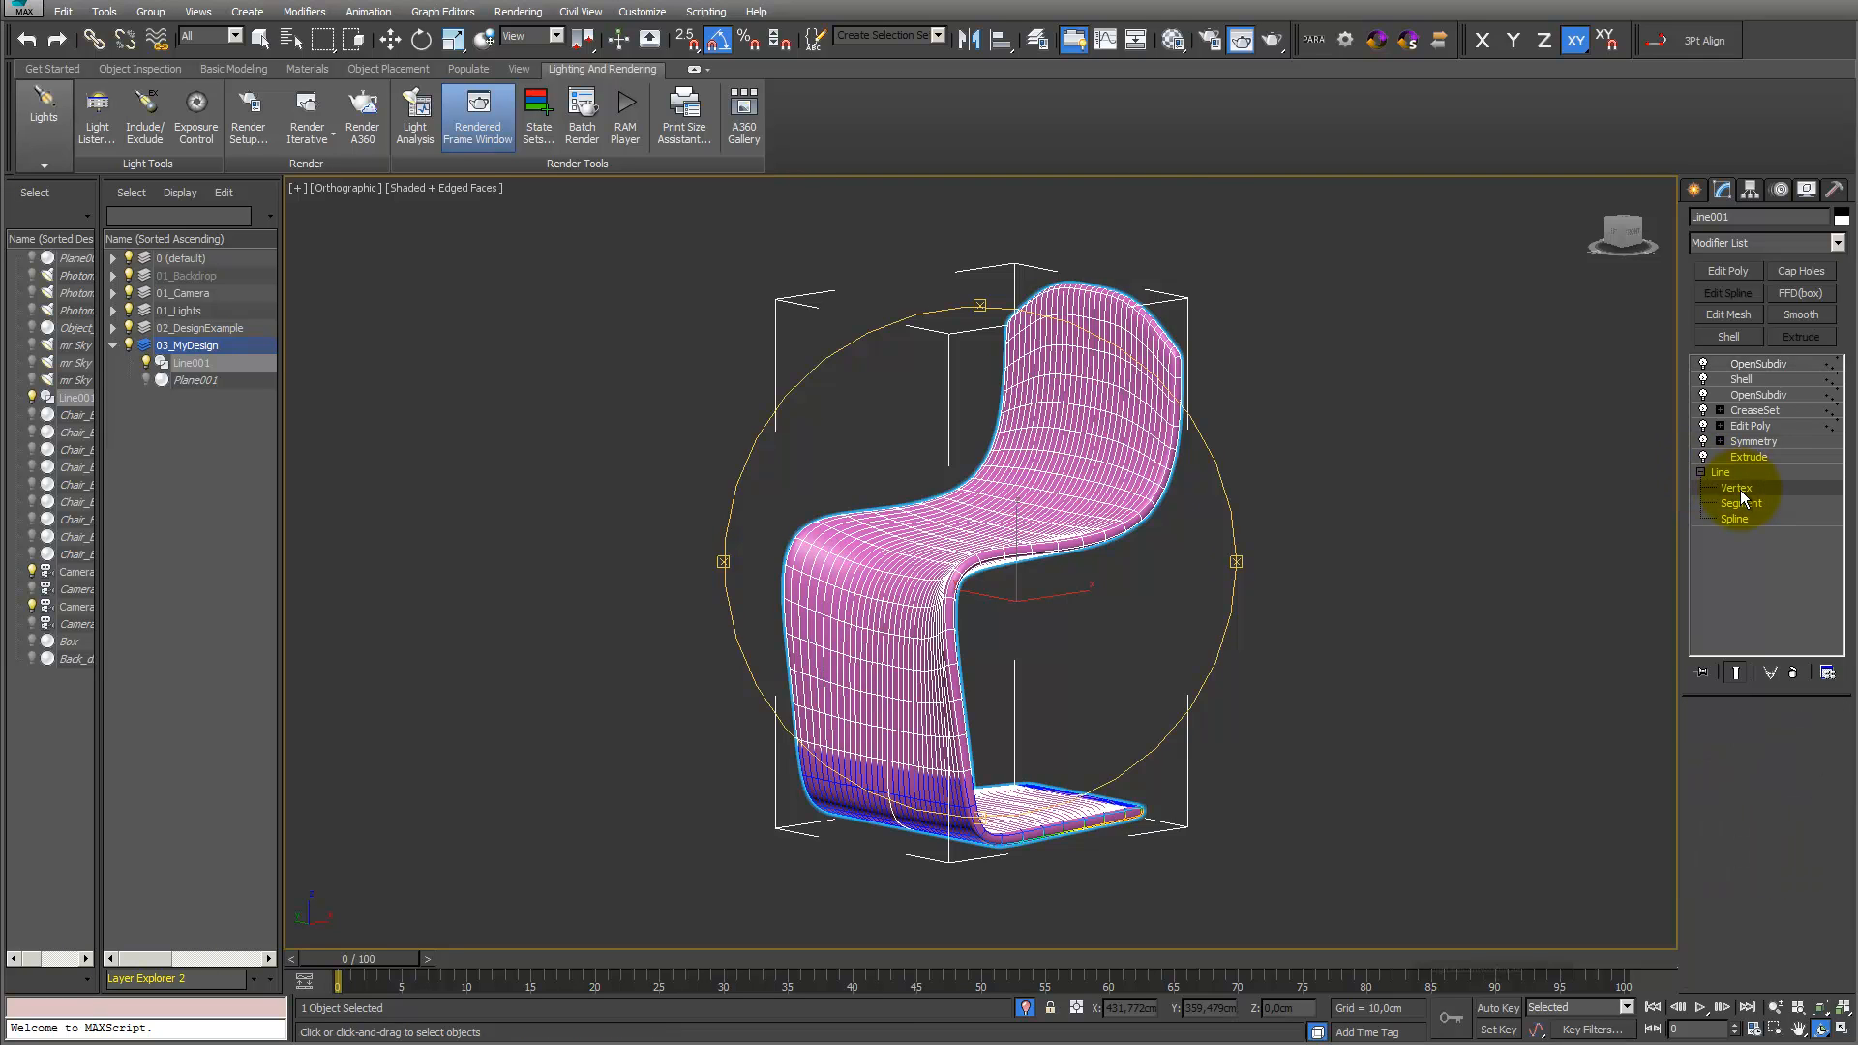
click(1093, 282)
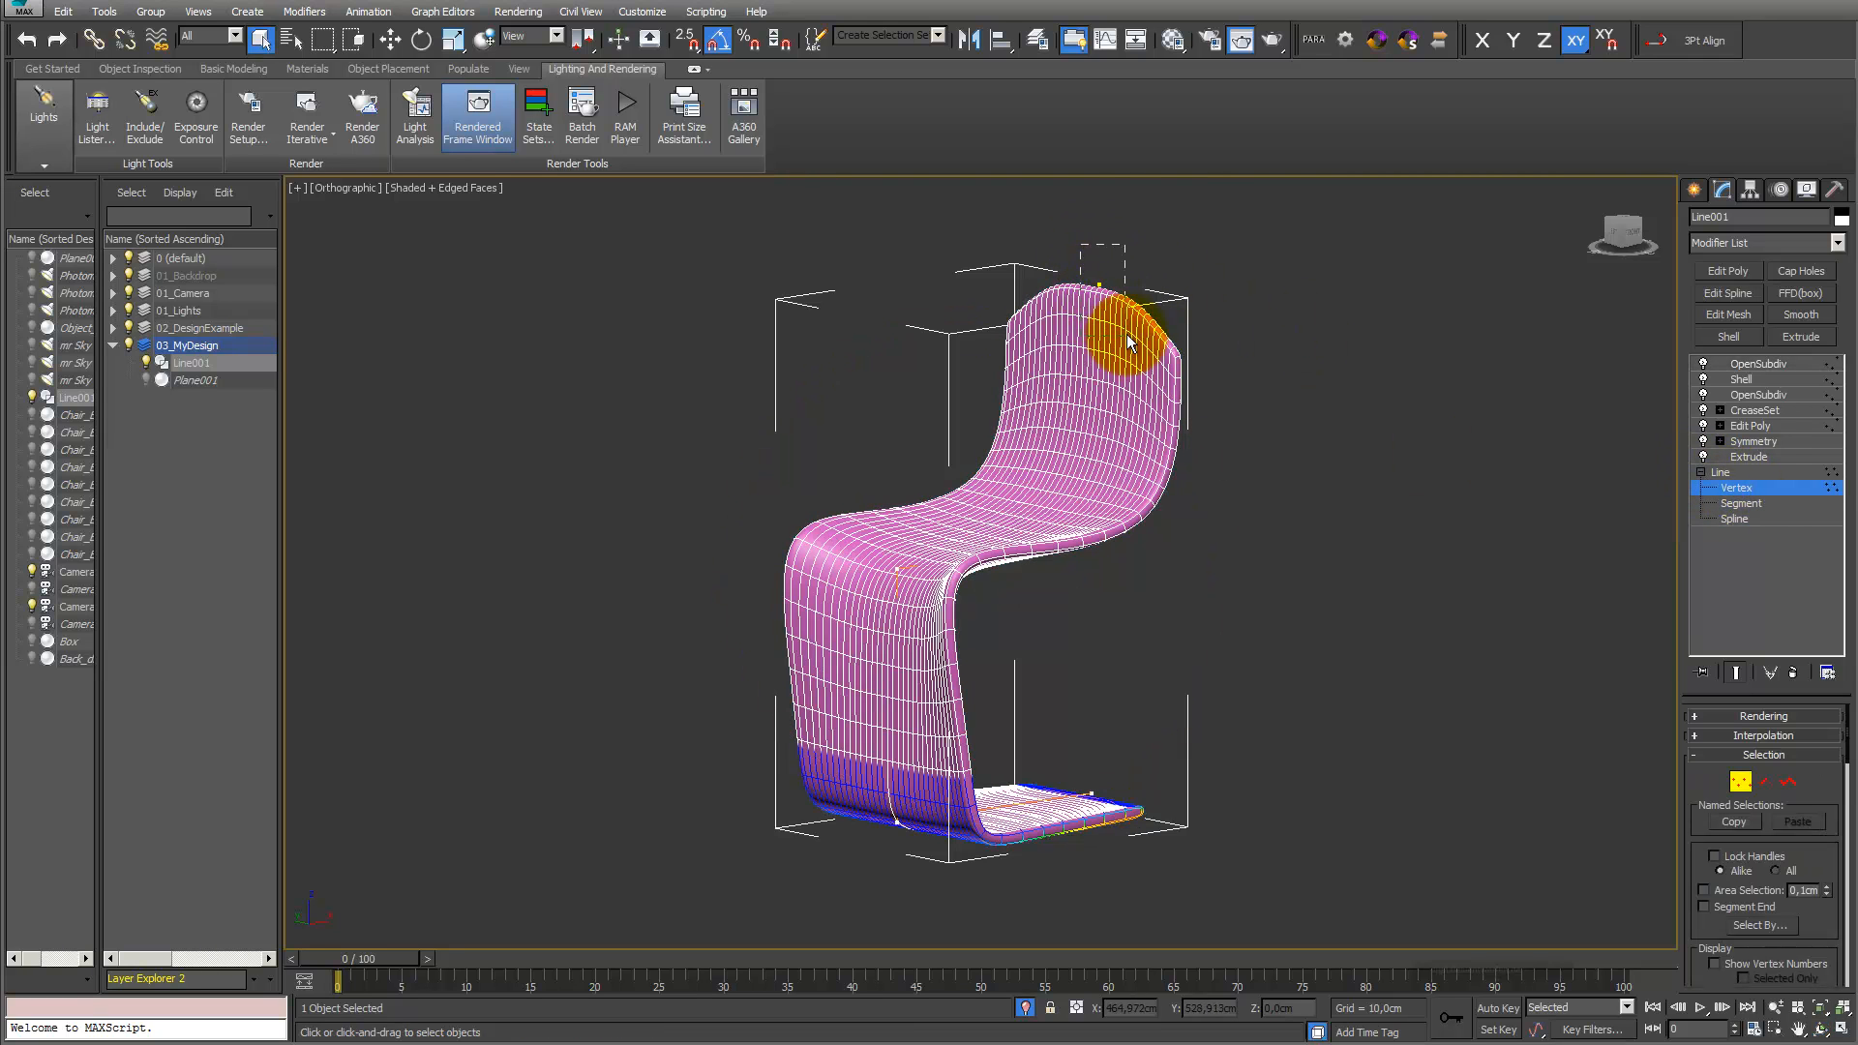
click(390, 40)
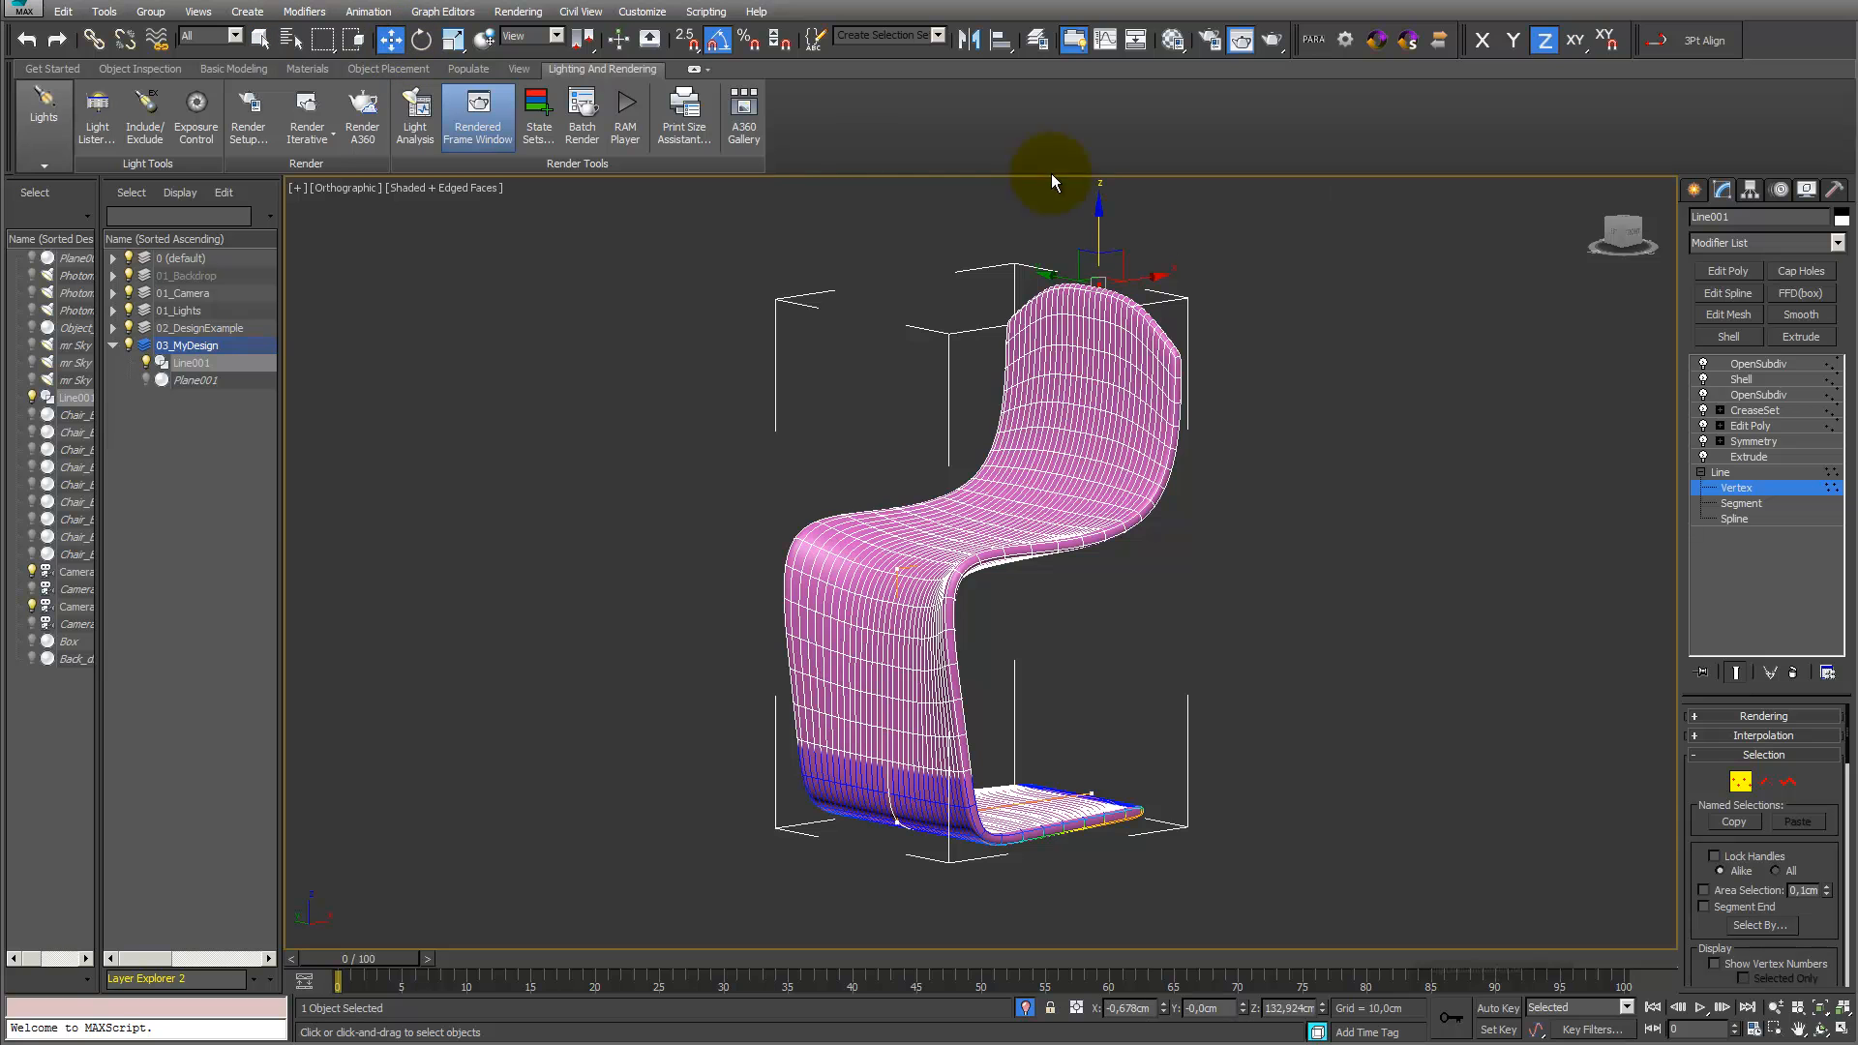
drag(1102, 227, 1099, 310)
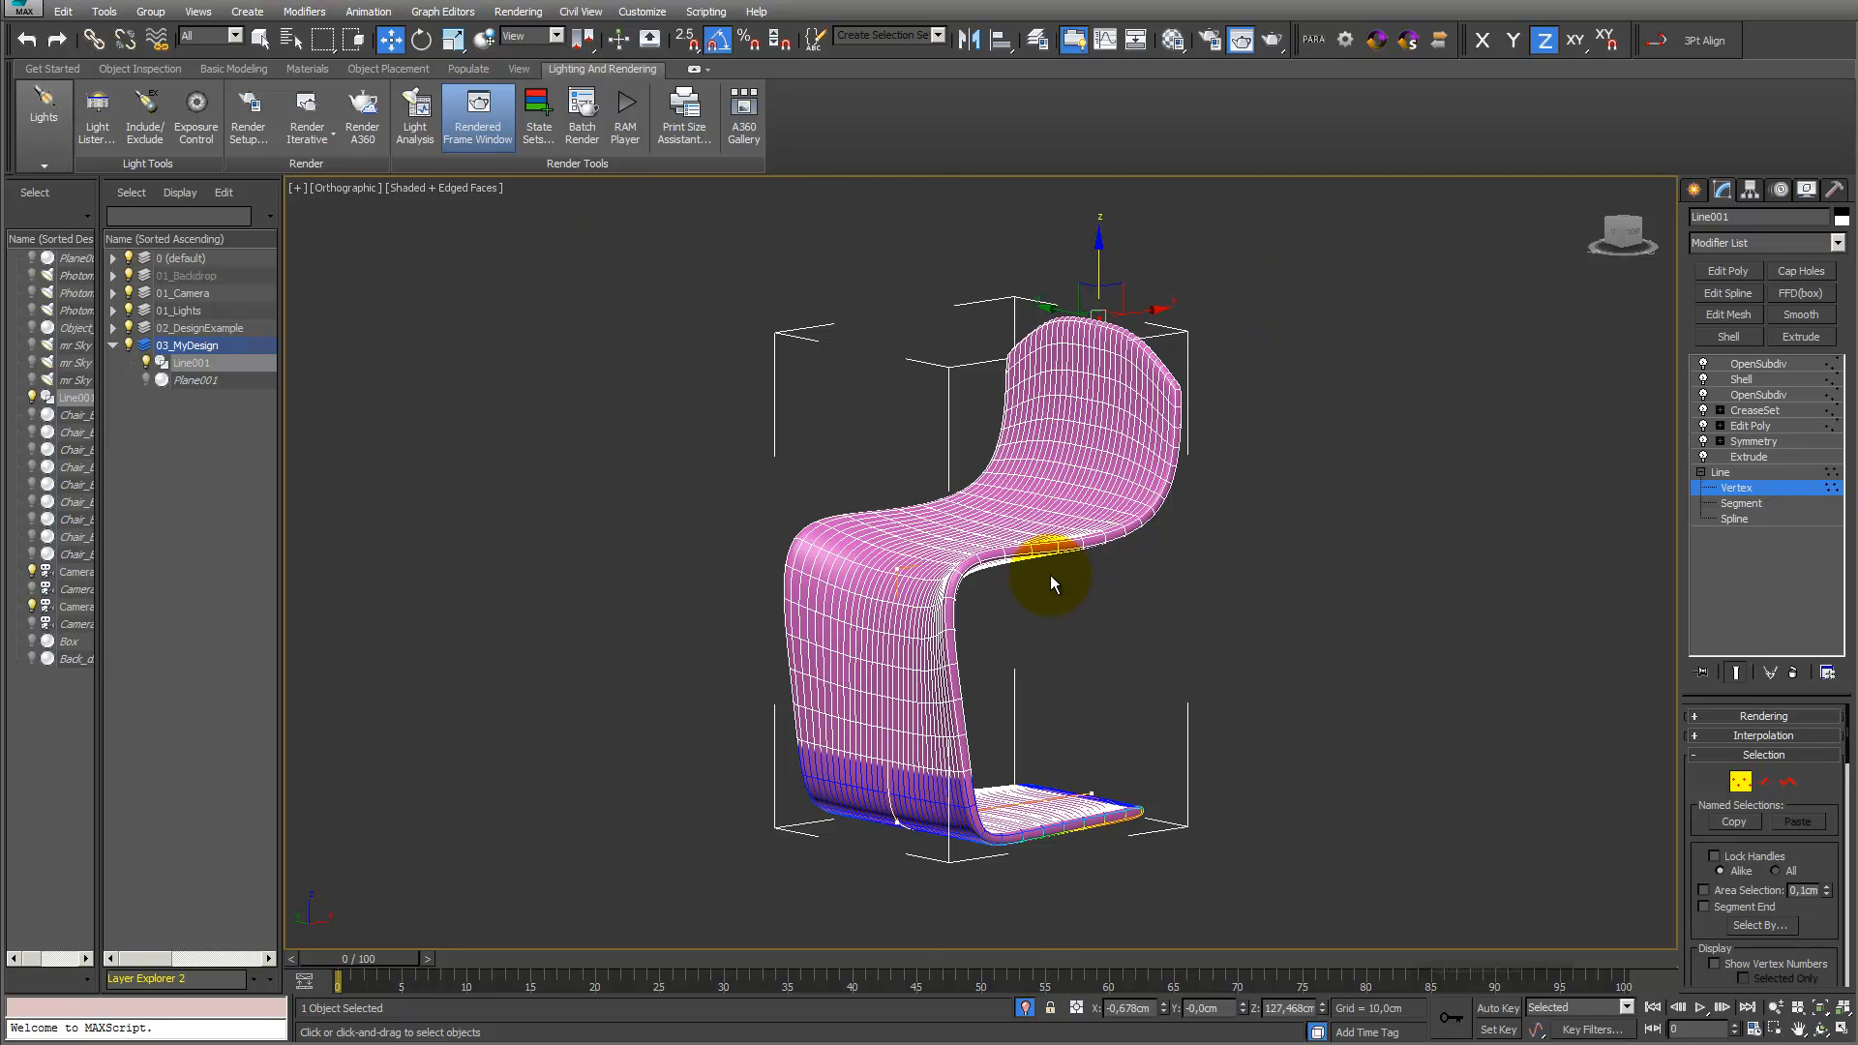
scroll(1057, 581, up, 3)
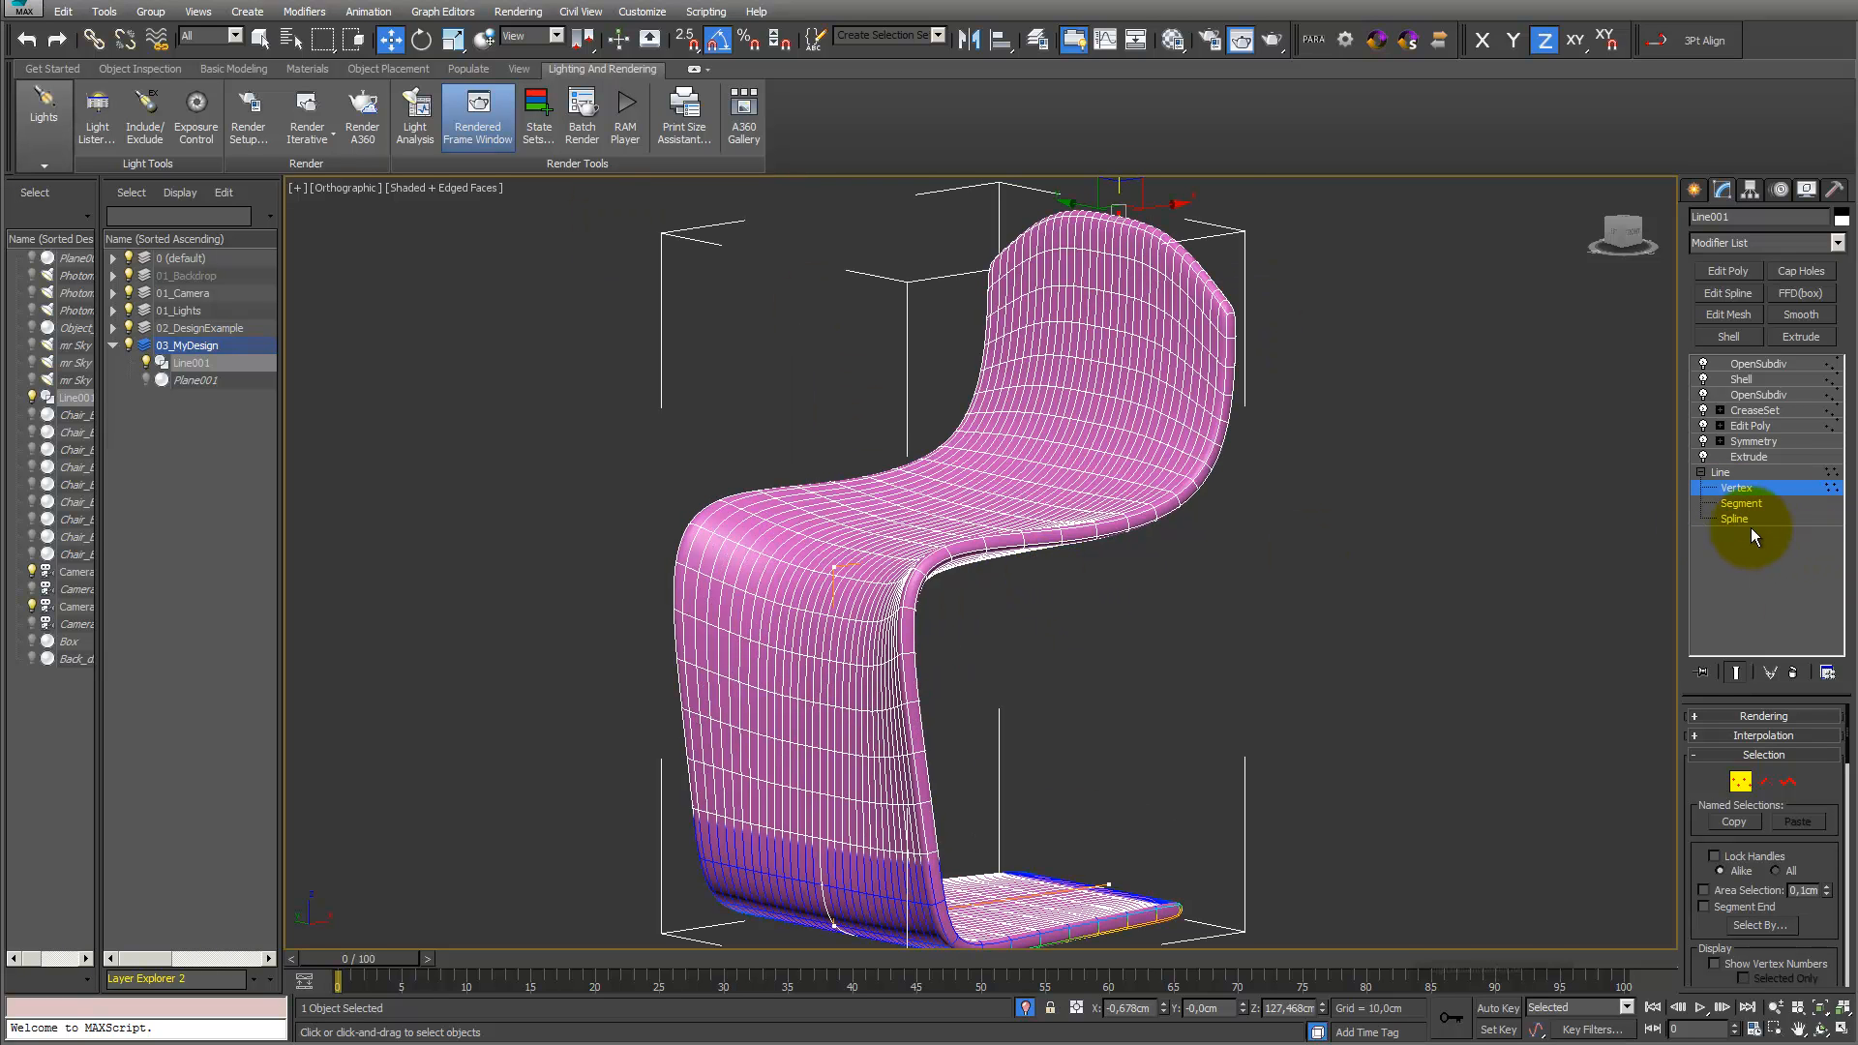